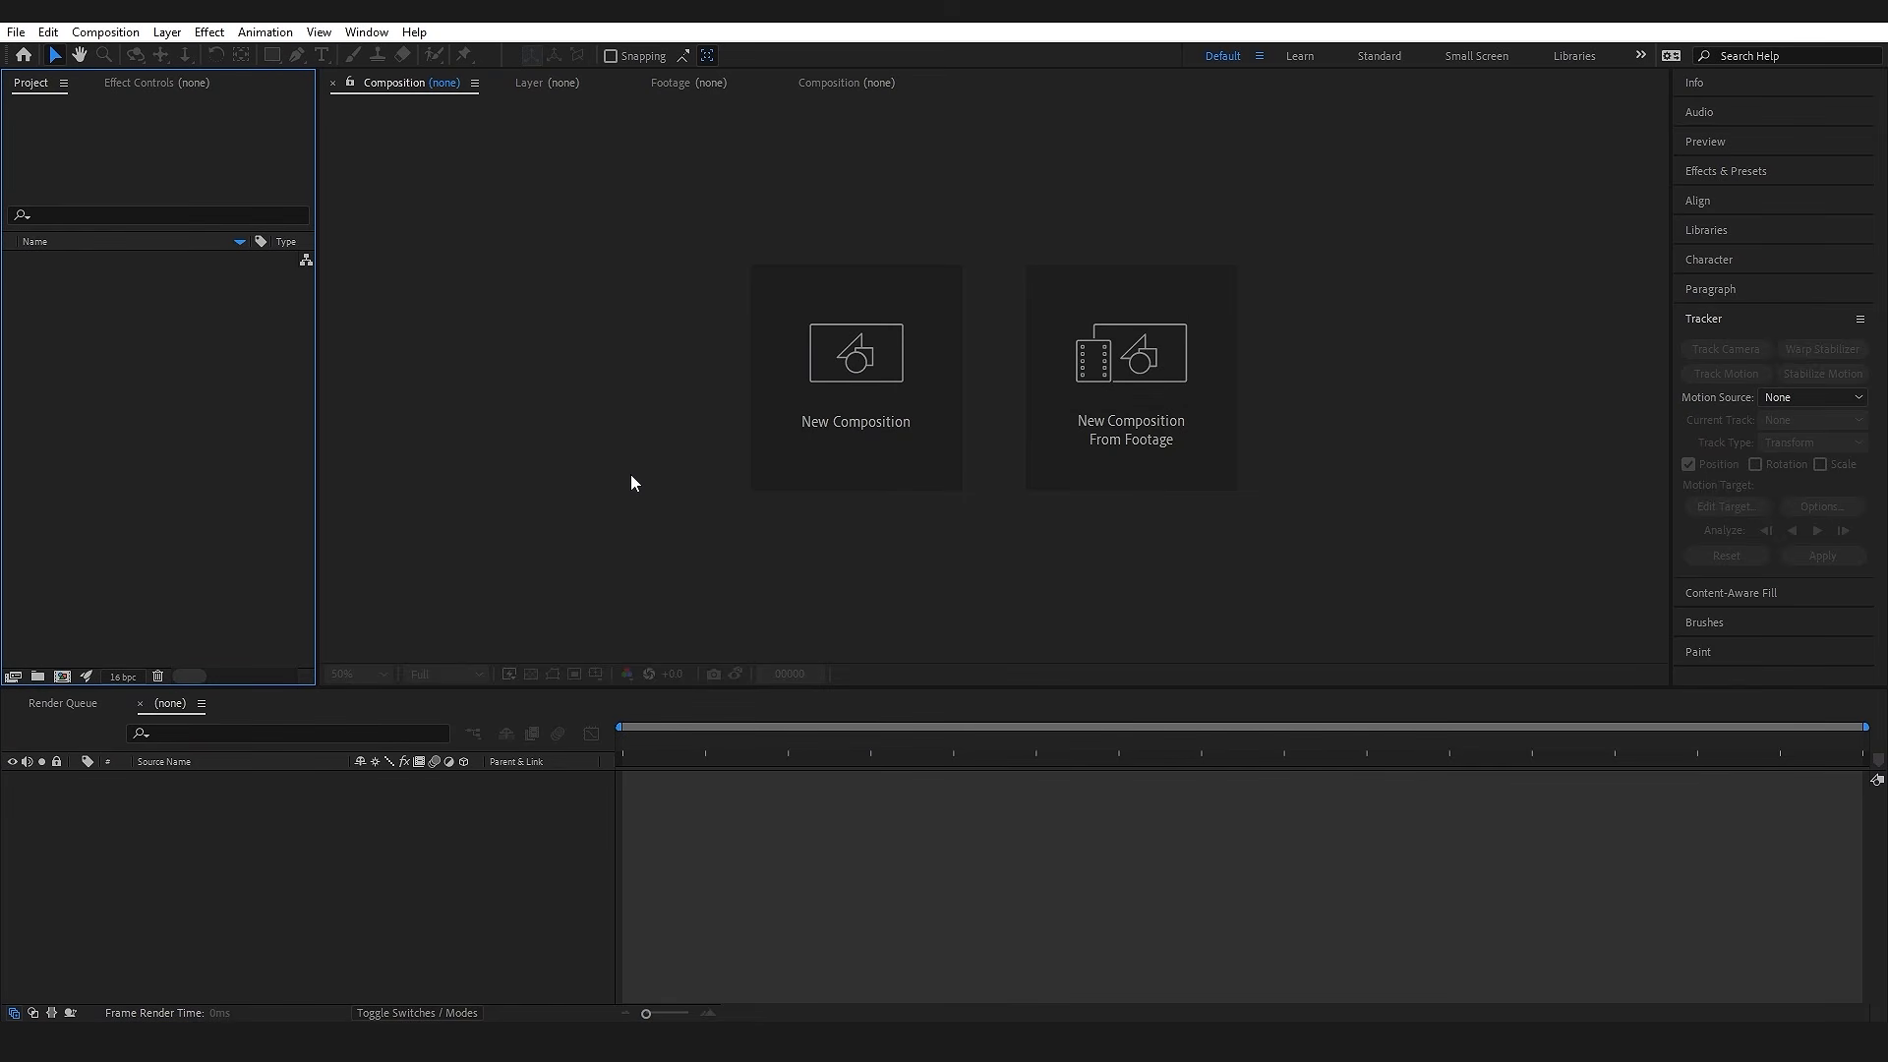
Step: Import the Mech_01 image and the ProductionCrate_Explosion_Tutorial_Clip footage into the project
{"action": "double_click", "coordinate": [217, 357]}
{"action": "left_click", "coordinate": [358, 258]}
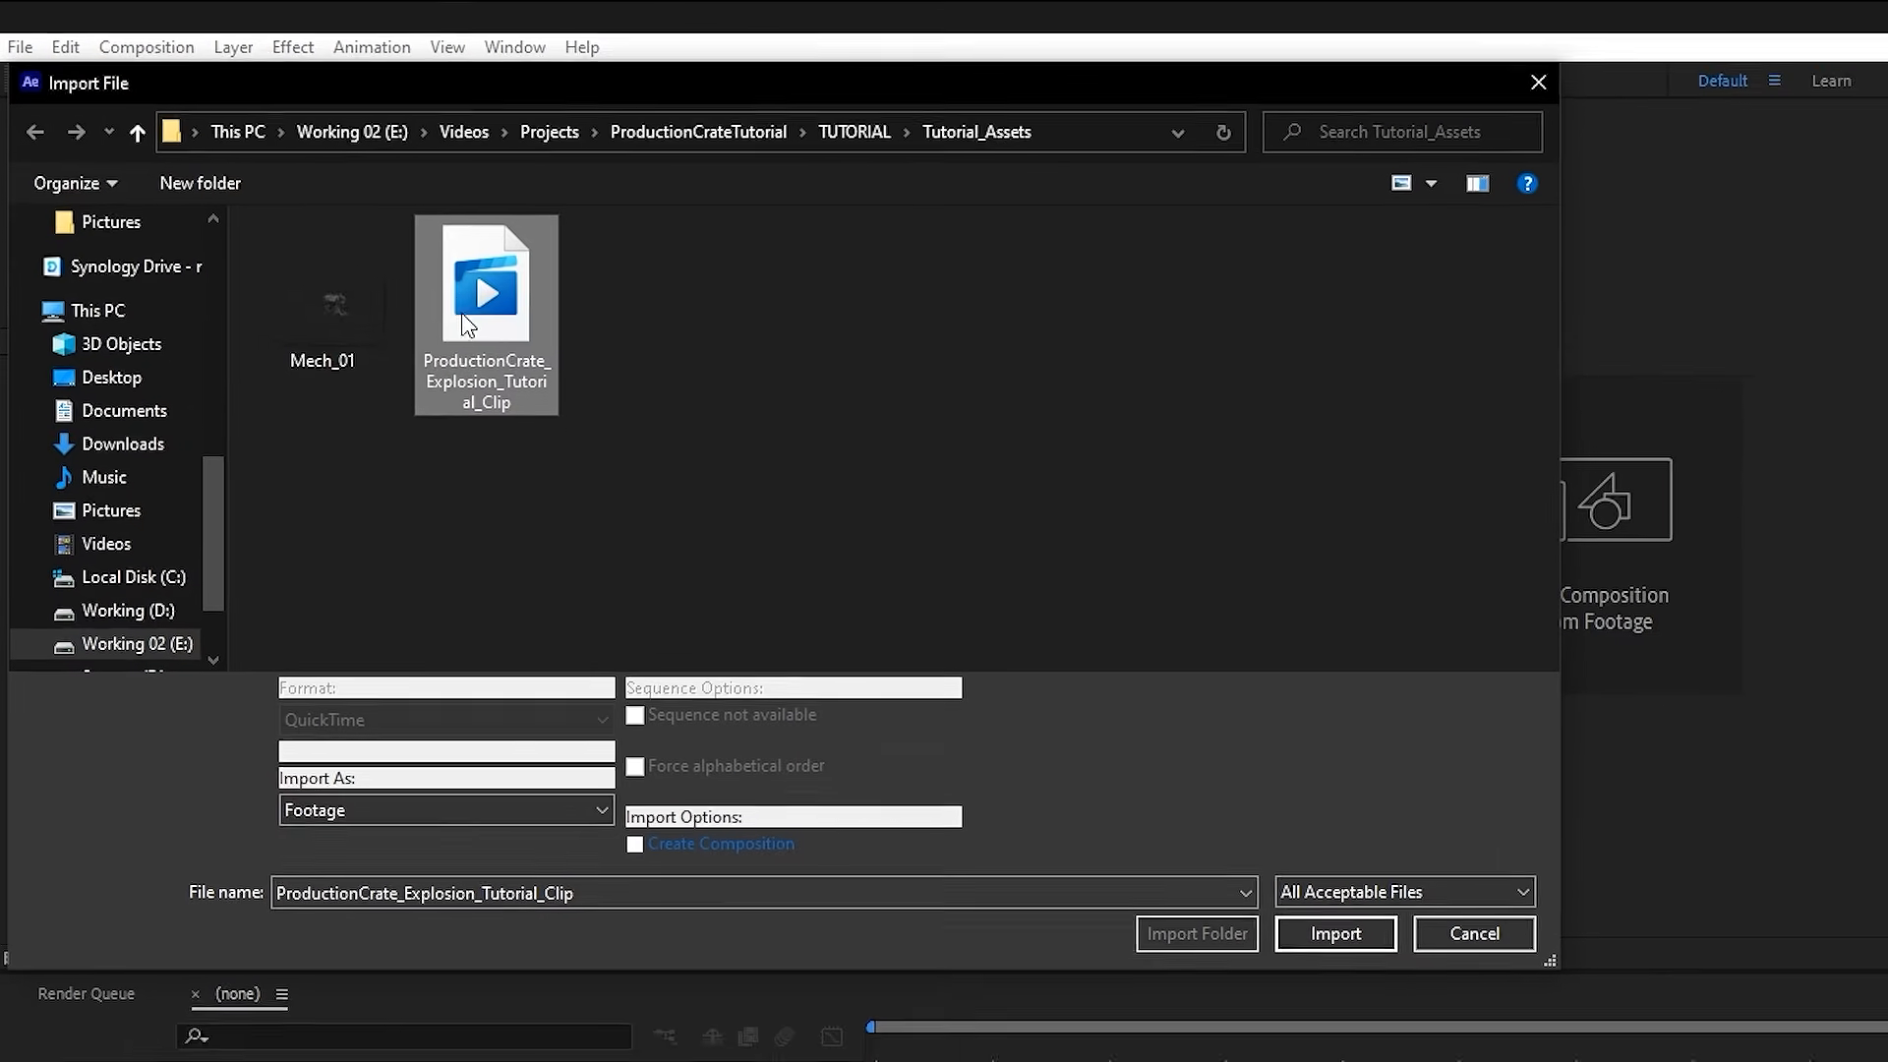
{"action": "left_click", "coordinate": [259, 226], "text": "ctrl"}
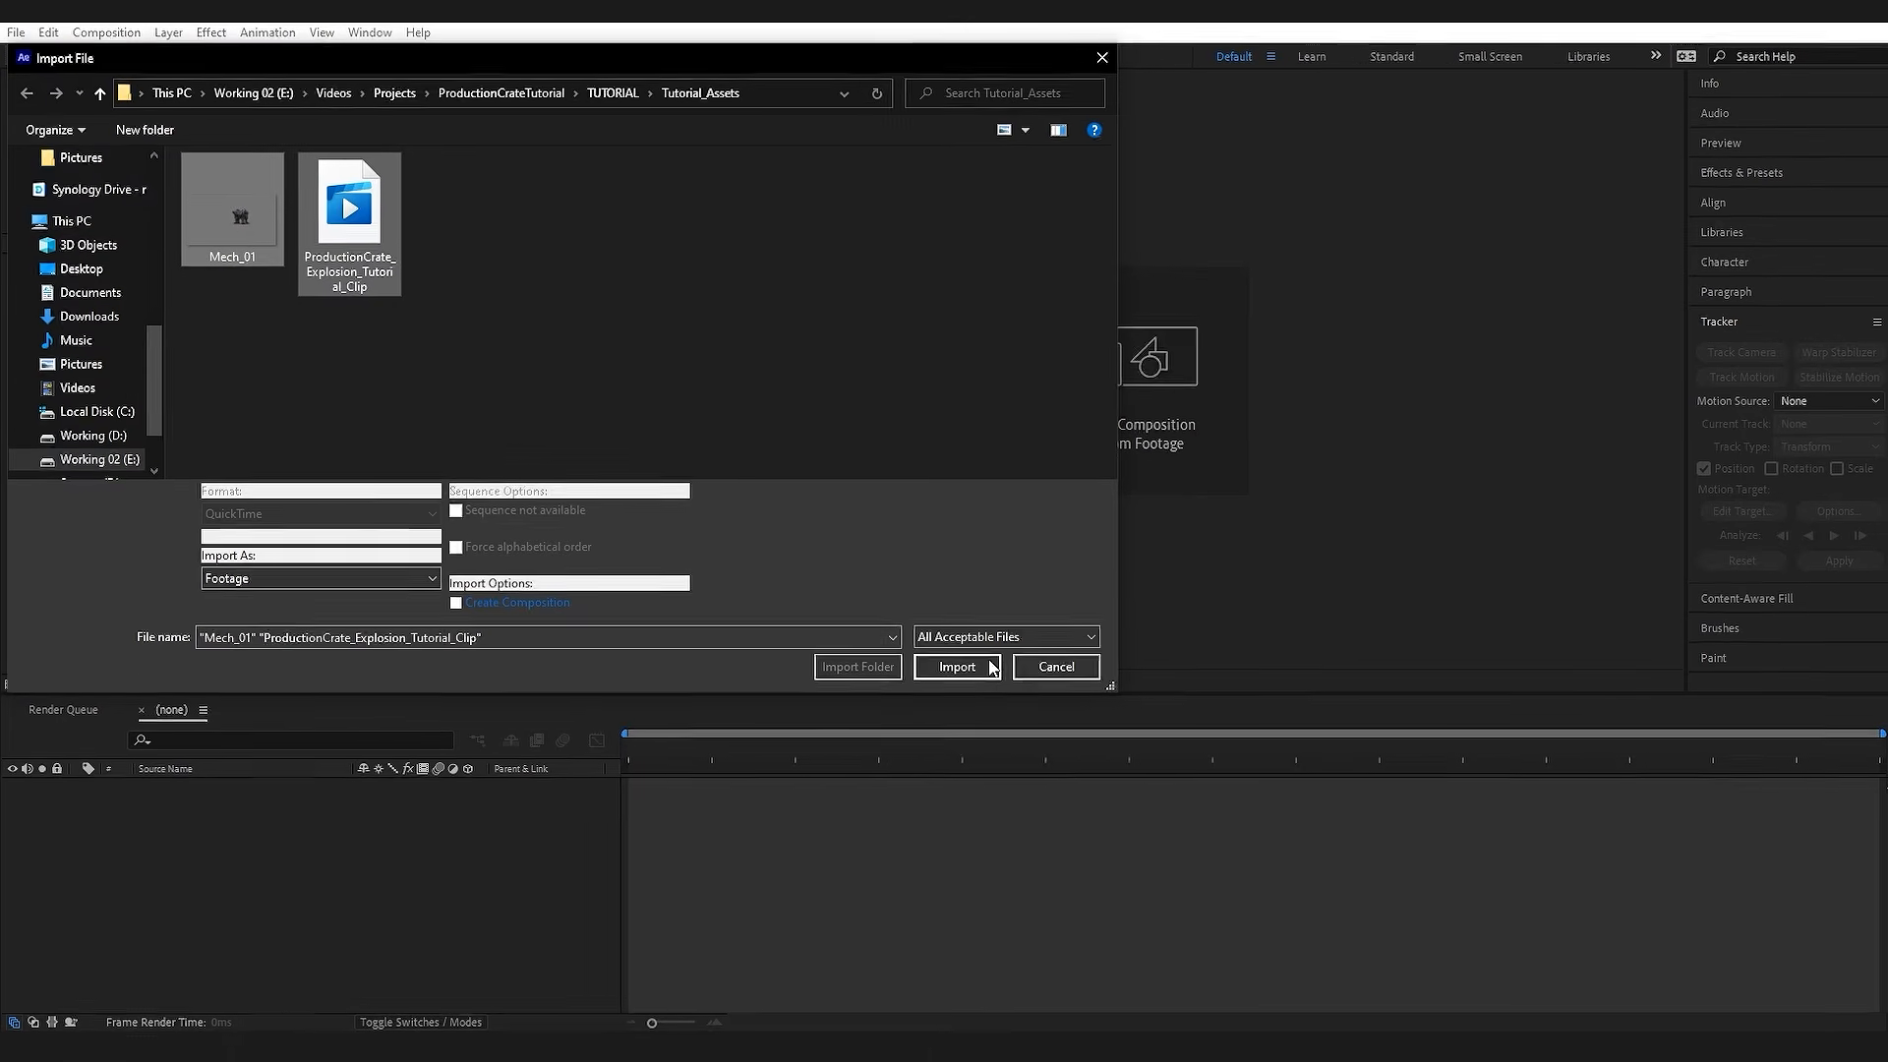
{"action": "left_click", "coordinate": [1419, 992]}
Step: Create a composition from ProductionCrate_Explosion_Tutorial_Clip.mov and scrub through its footage, returning to the first frame
{"action": "left_click", "coordinate": [65, 262]}
{"action": "left_click_drag", "start_coordinate": [65, 261], "coordinate": [62, 680]}
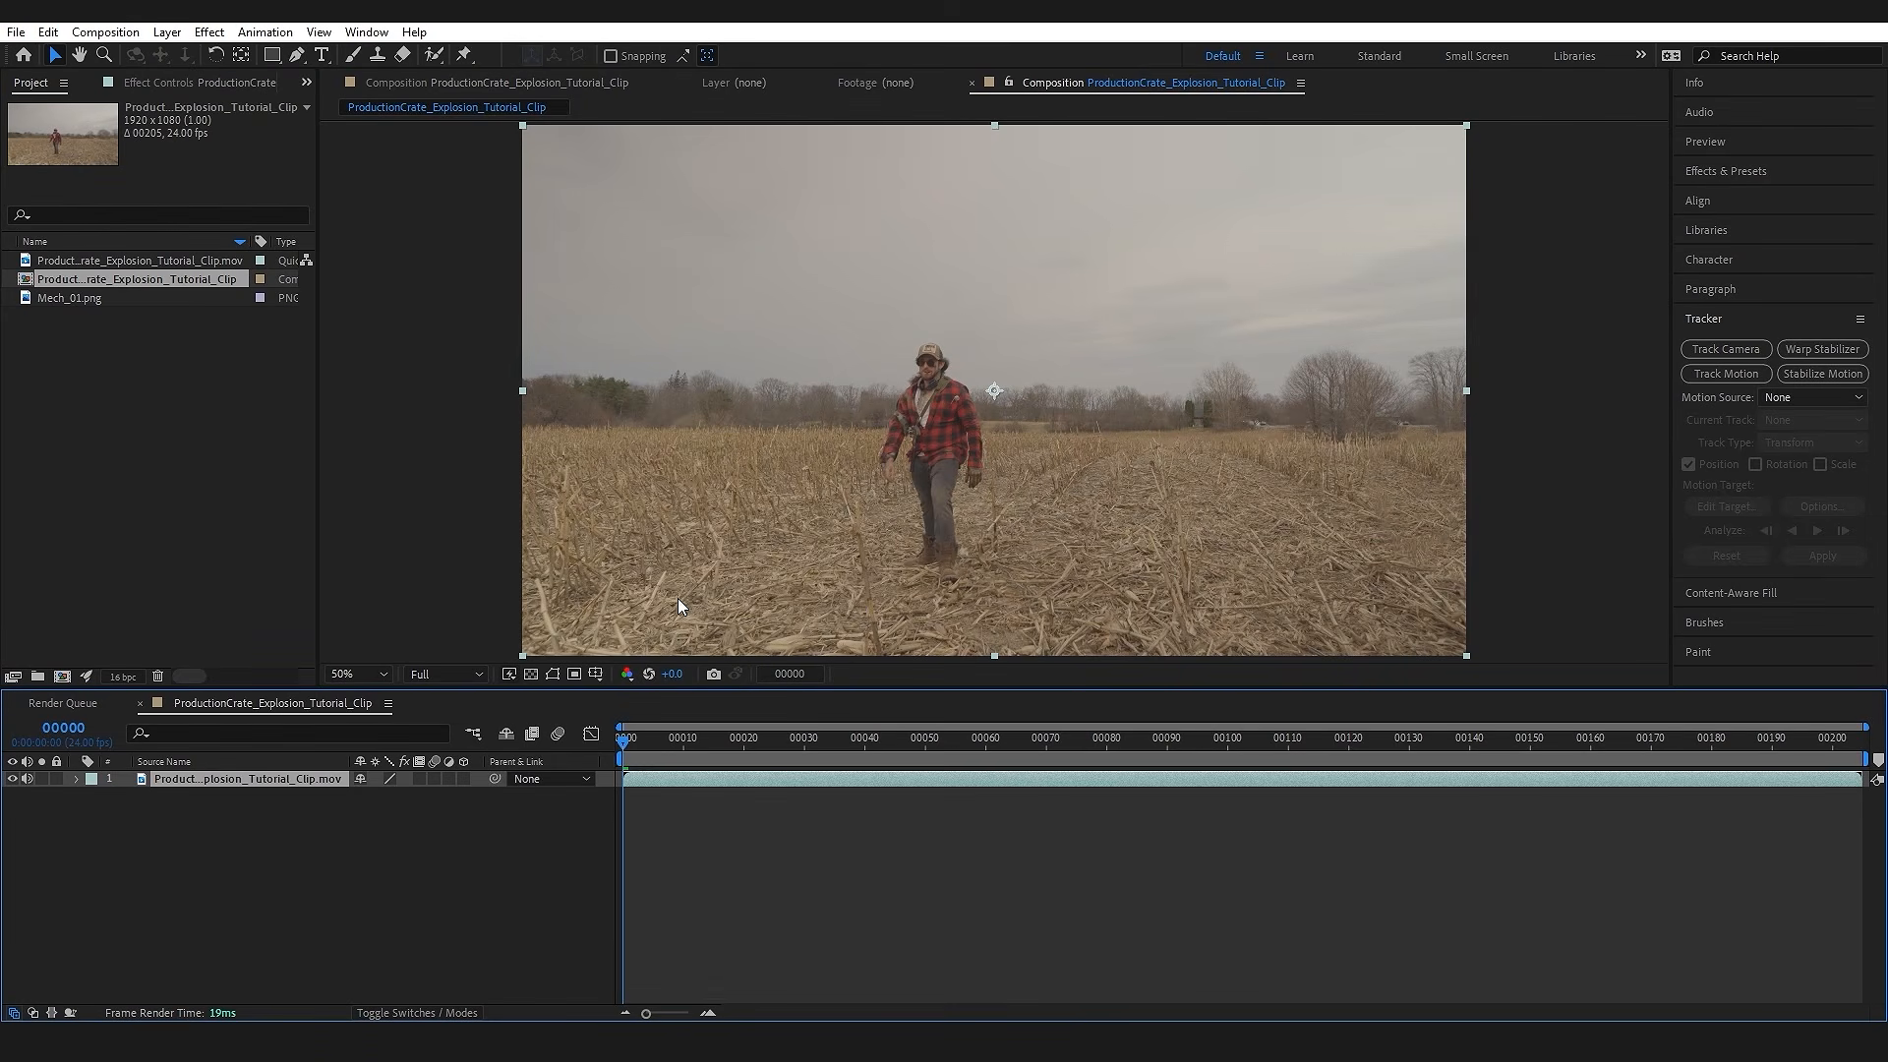
{"action": "left_click_drag", "start_coordinate": [701, 754], "coordinate": [1512, 749]}
{"action": "scroll", "coordinate": [1054, 437], "scroll_direction": "up", "scroll_amount": 4}
{"action": "left_click_drag", "start_coordinate": [1218, 743], "coordinate": [625, 736]}
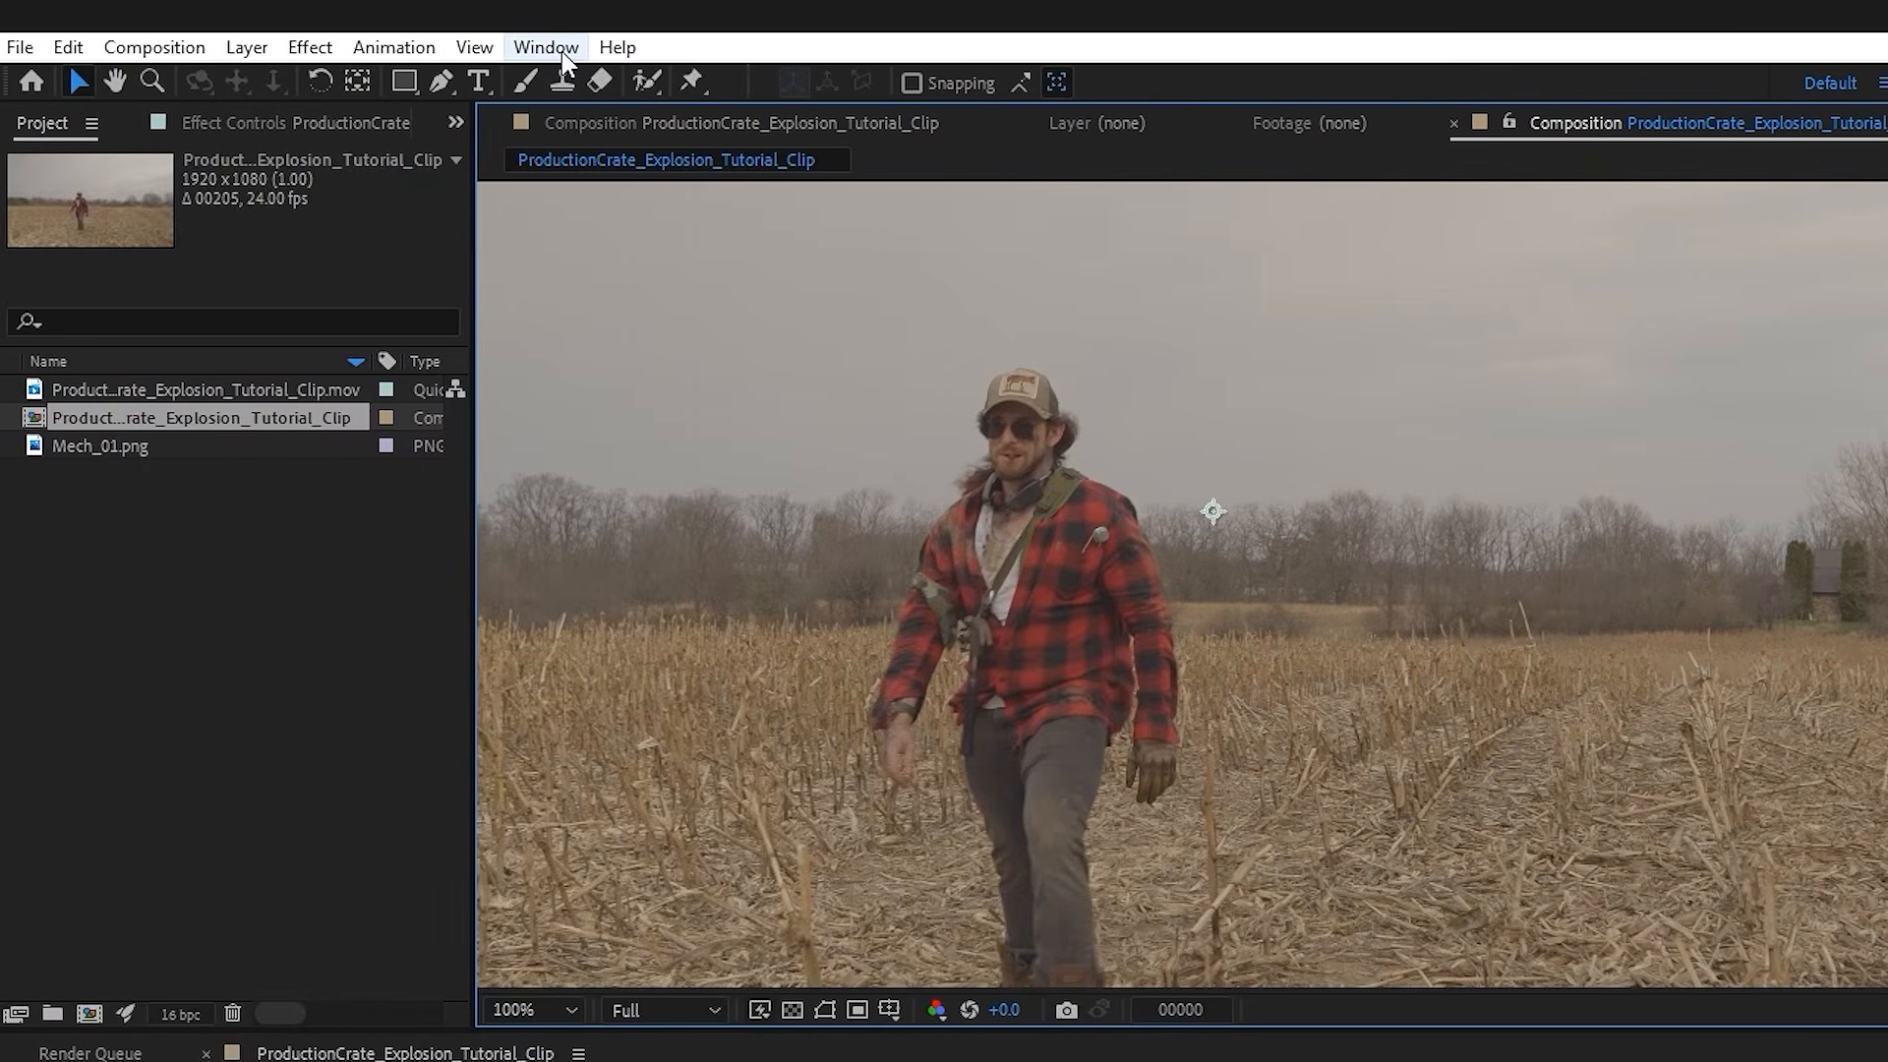
Step: Track the footage's position forward over the whole clip, with the track point on the tree line beside the small distant shed
{"action": "left_click", "coordinate": [563, 51]}
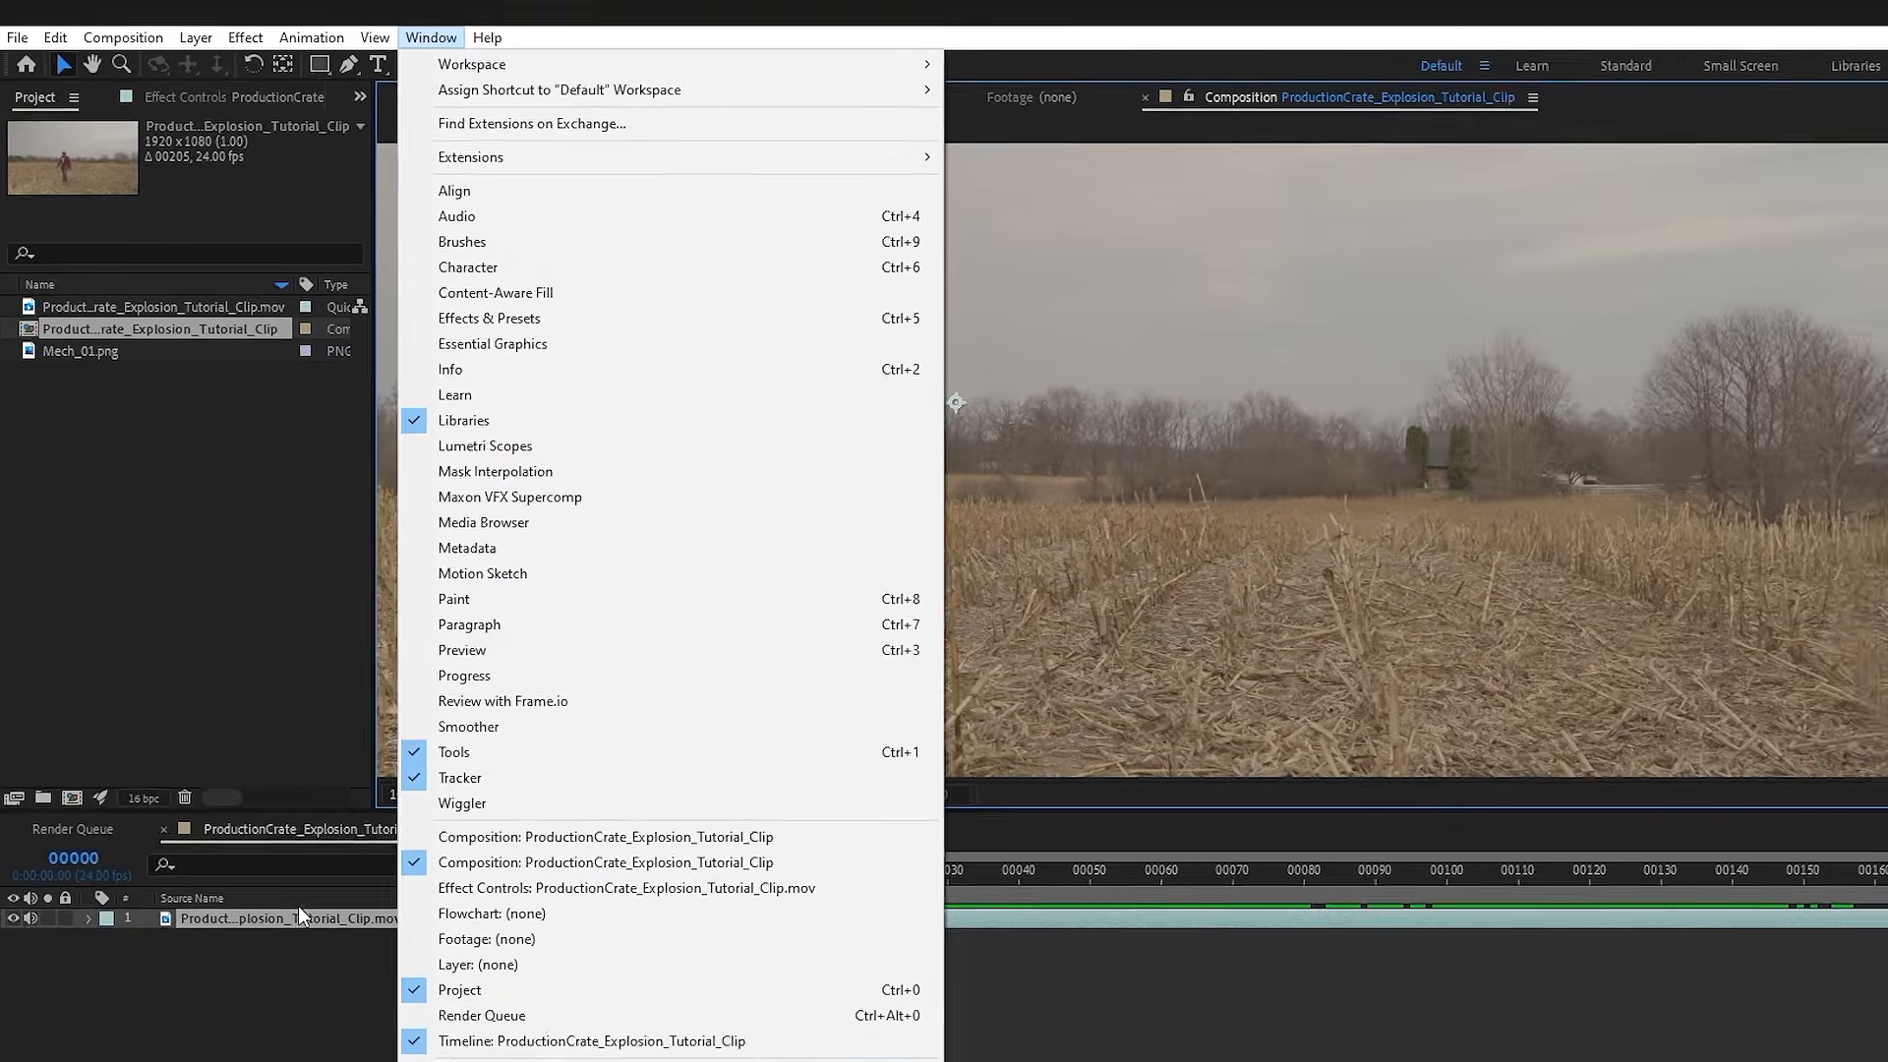
{"action": "left_click", "coordinate": [234, 783]}
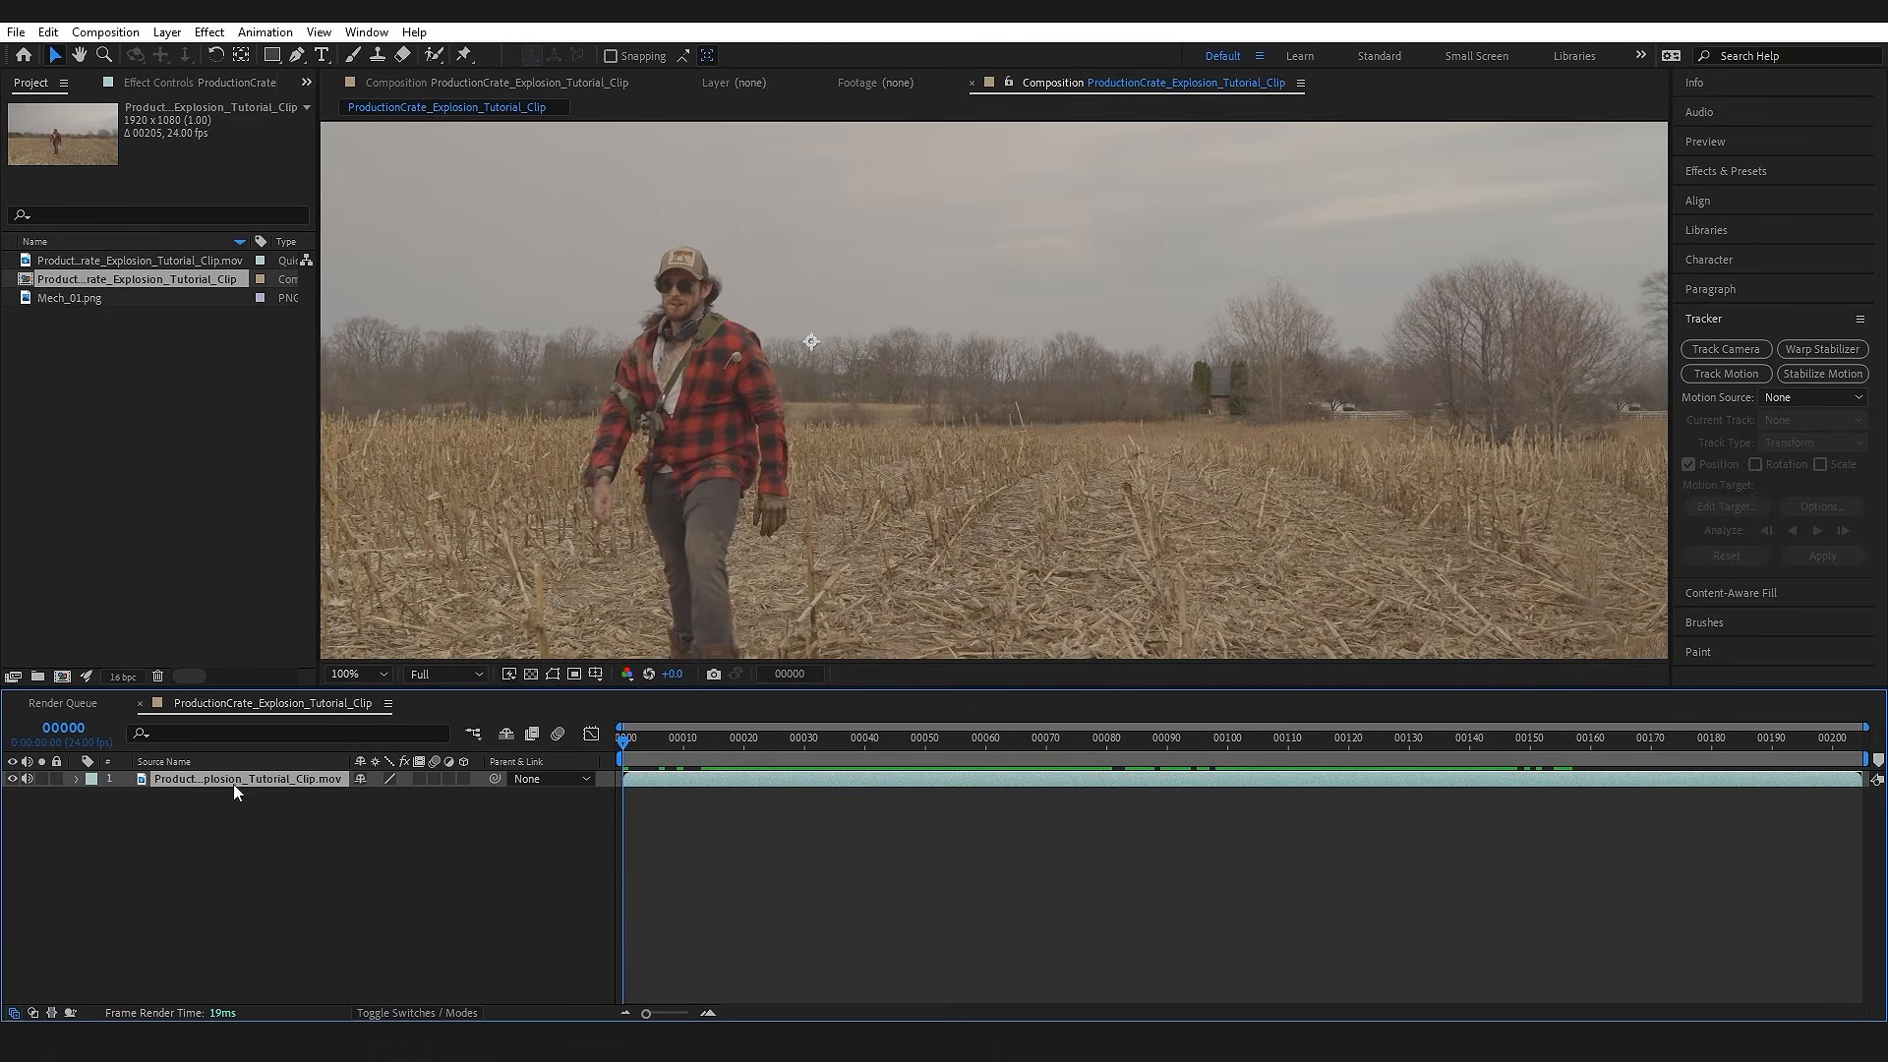
{"action": "left_click", "coordinate": [1744, 376]}
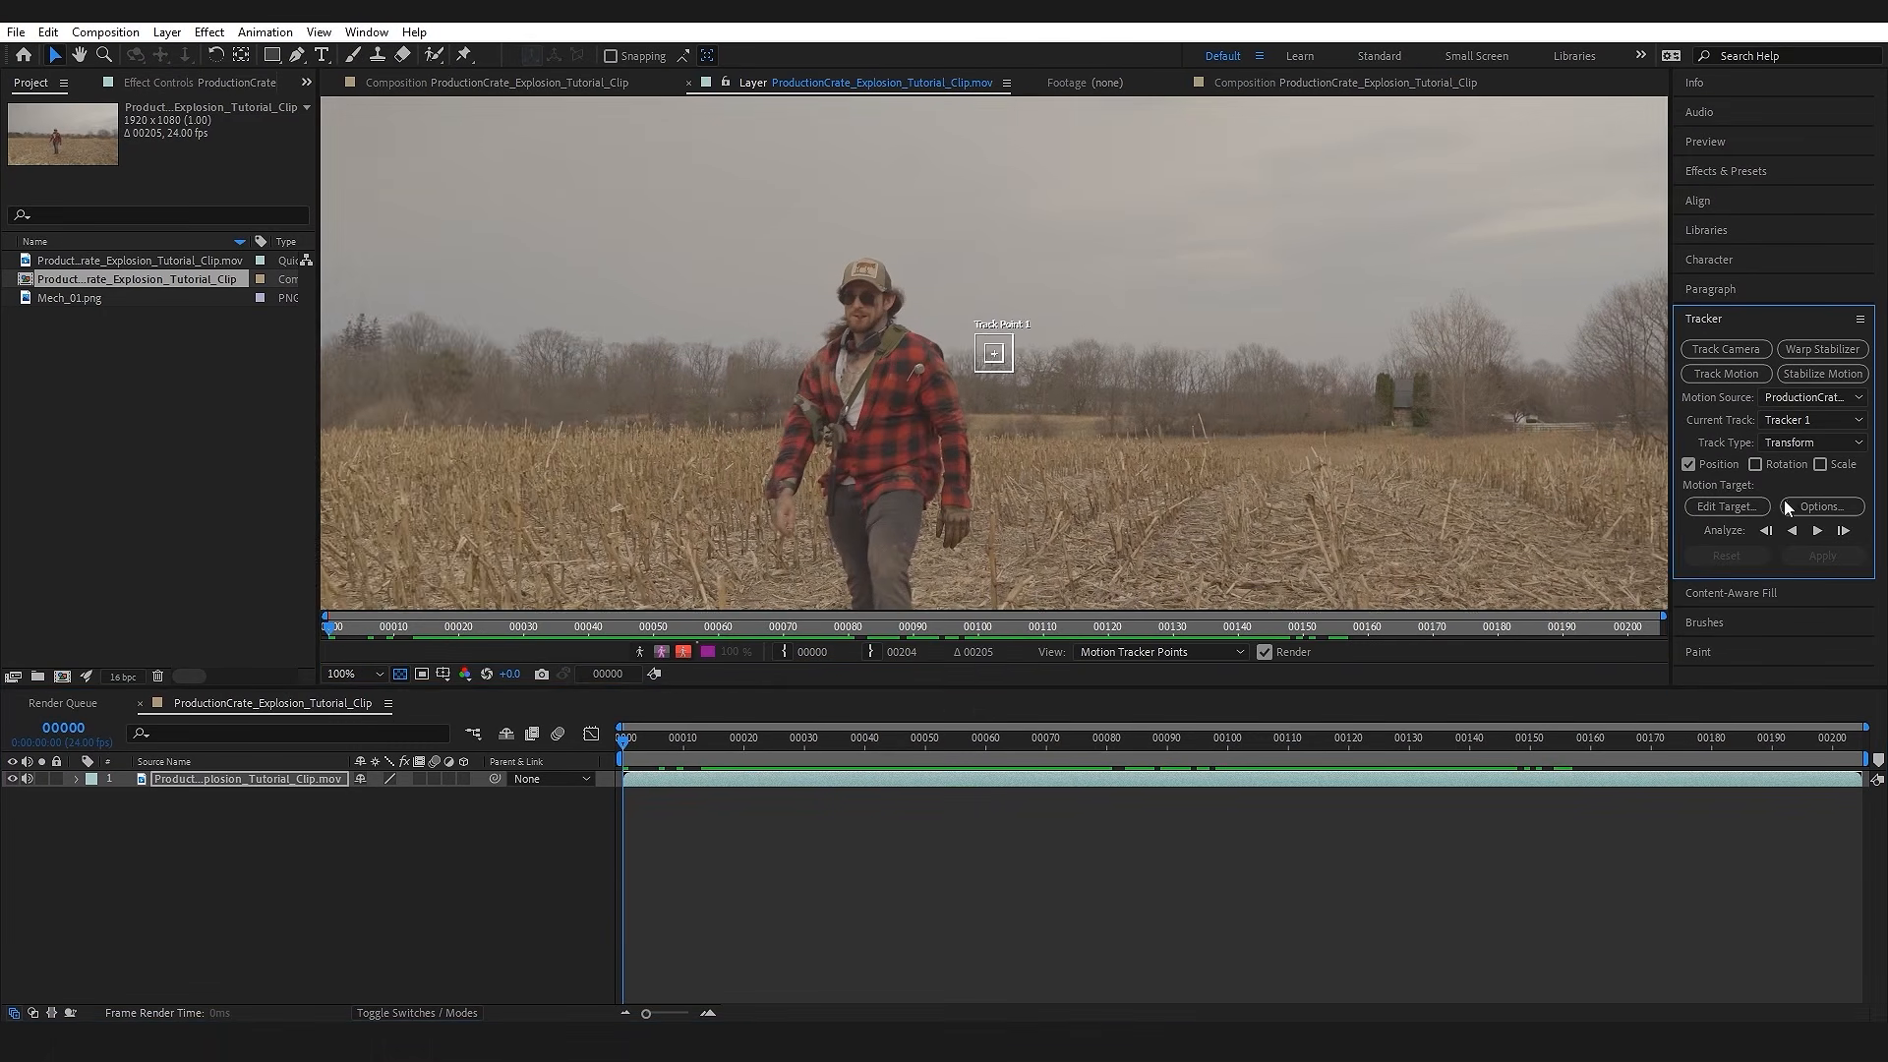
{"action": "left_click_drag", "start_coordinate": [740, 360], "coordinate": [1129, 378]}
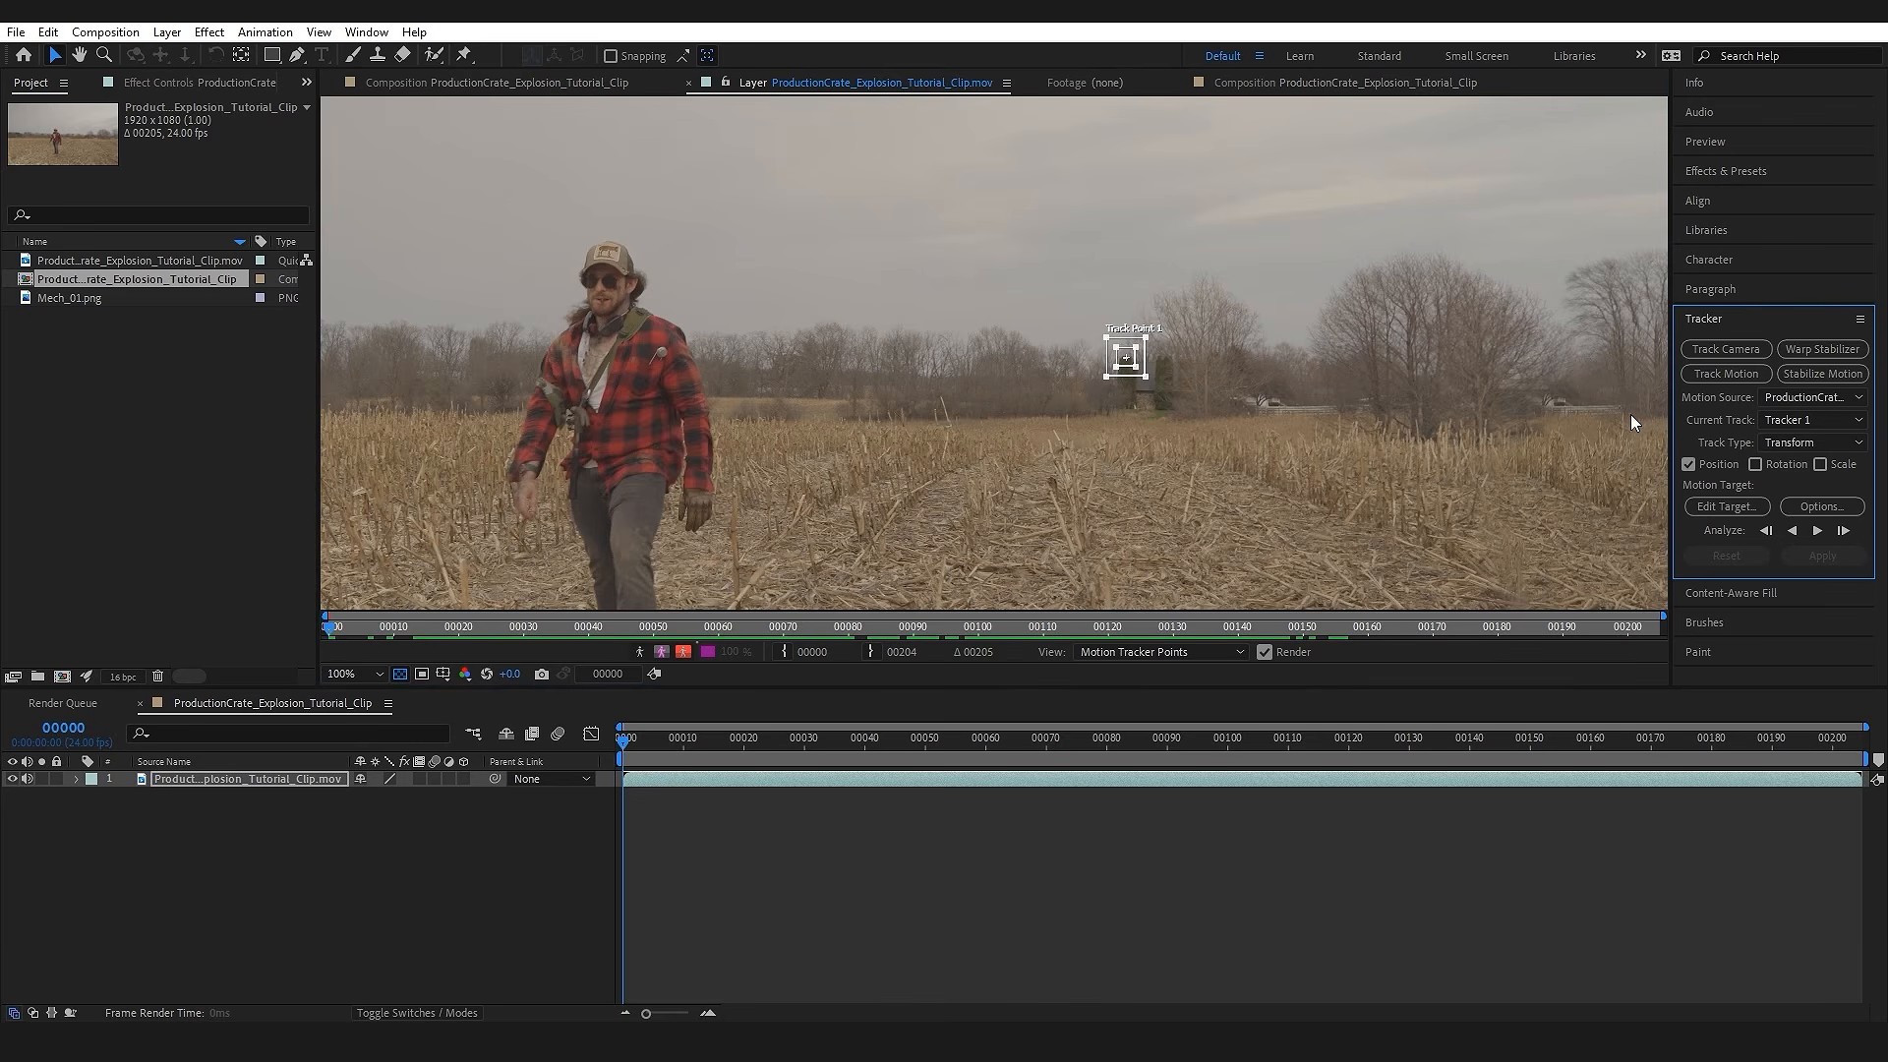
{"action": "left_click", "coordinate": [1818, 531]}
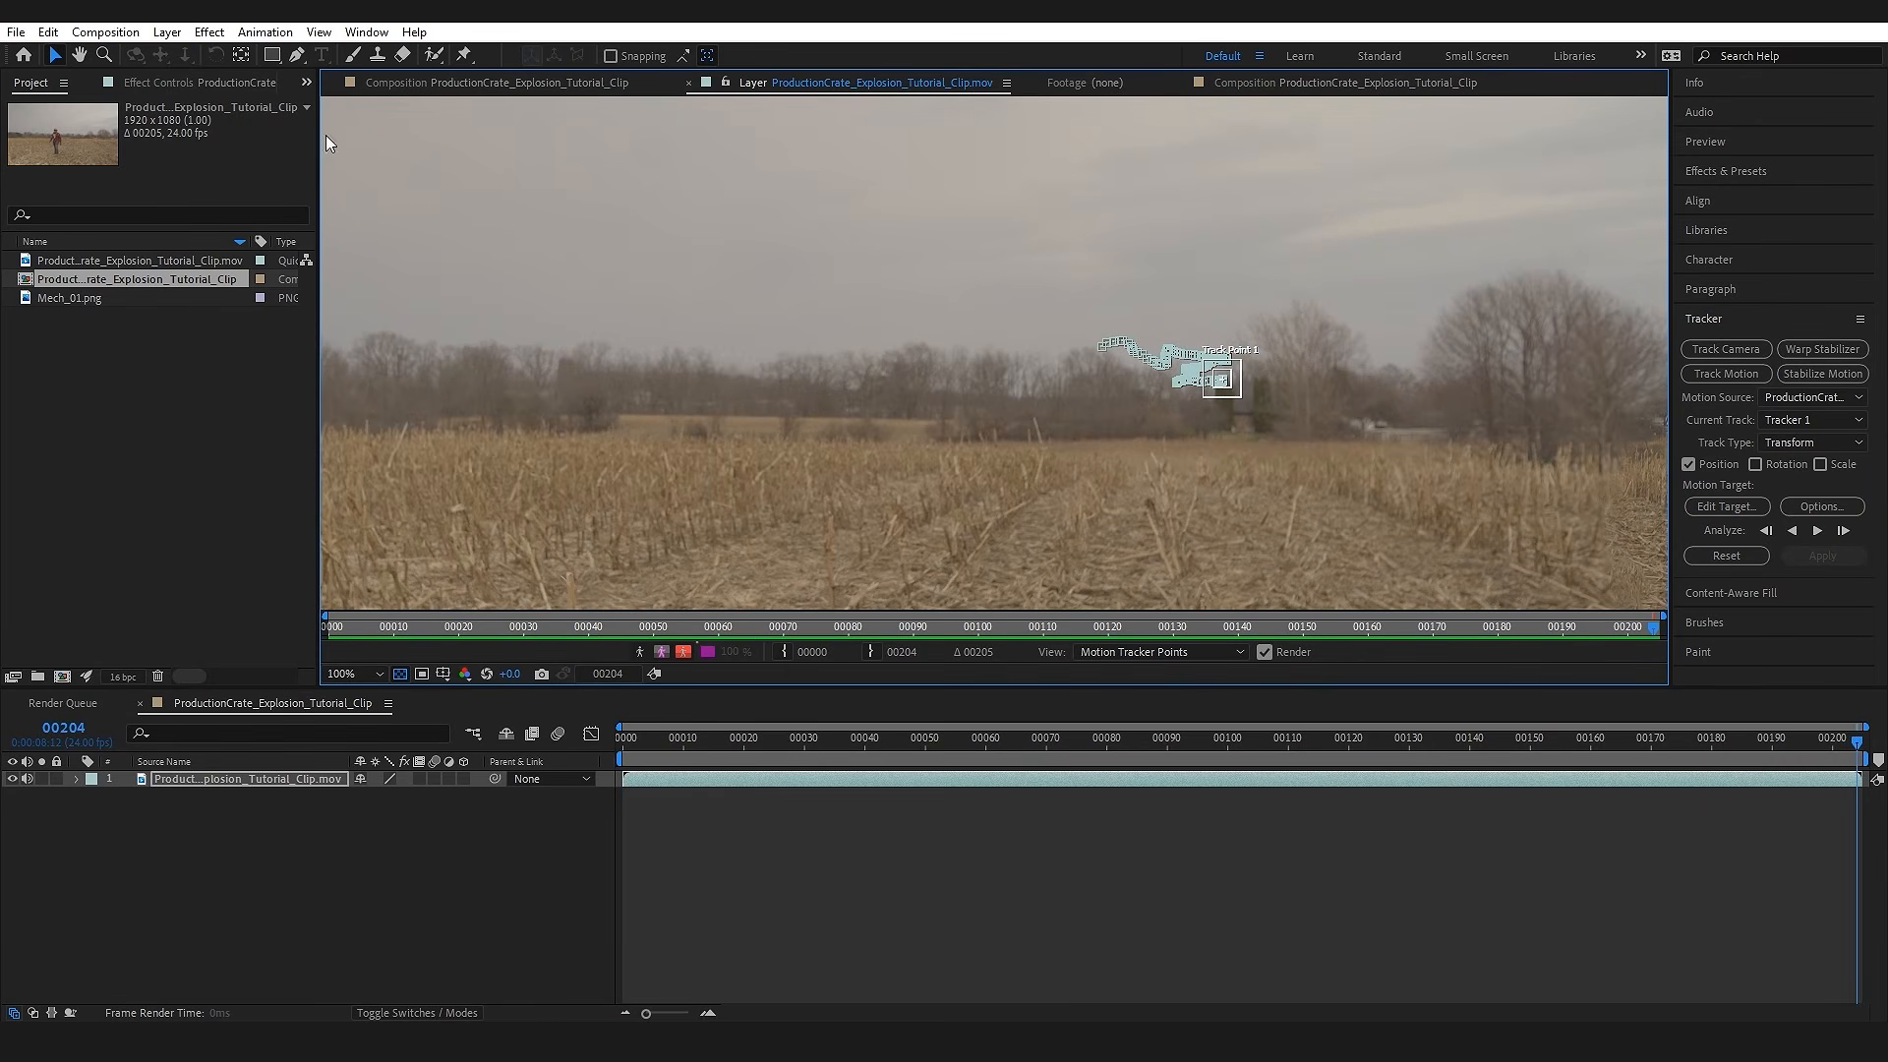
Step: Add a null object to the composition to receive the tracking data
{"action": "left_click", "coordinate": [166, 31]}
{"action": "mouse_move", "coordinate": [175, 57]}
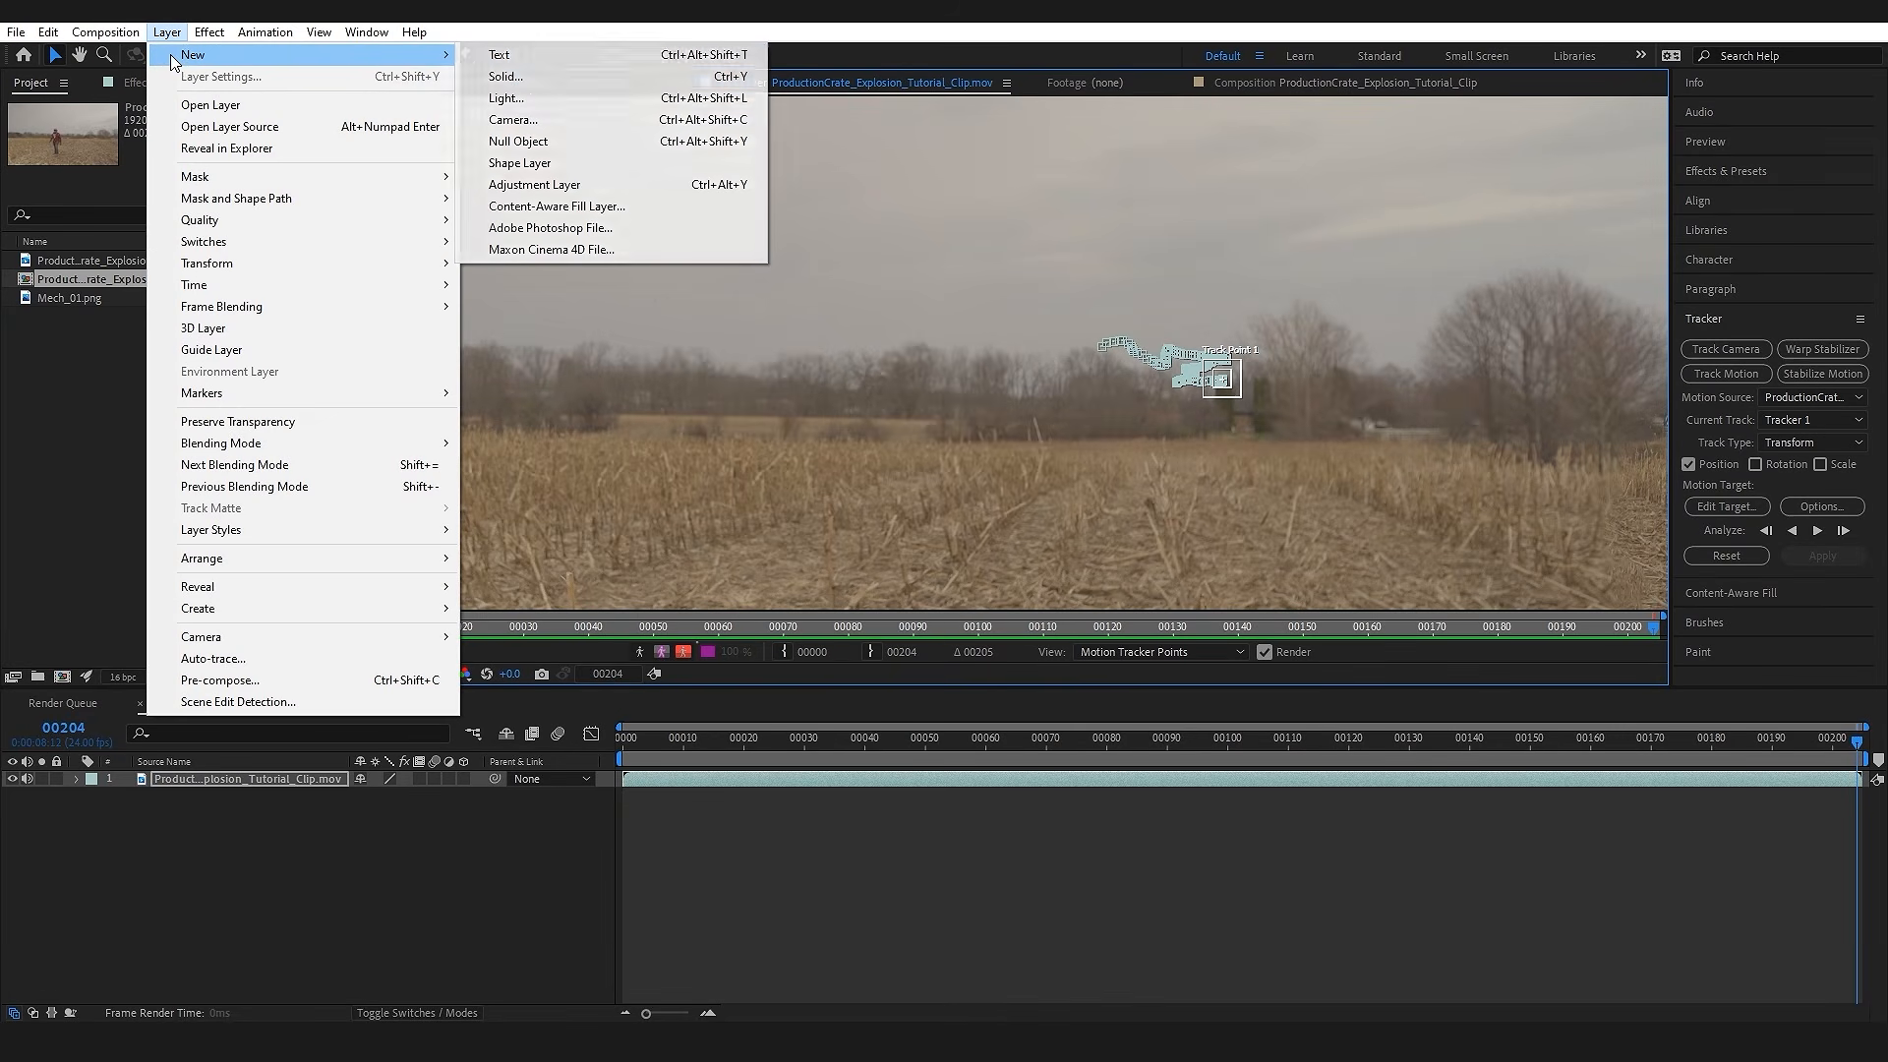
{"action": "left_click", "coordinate": [573, 146]}
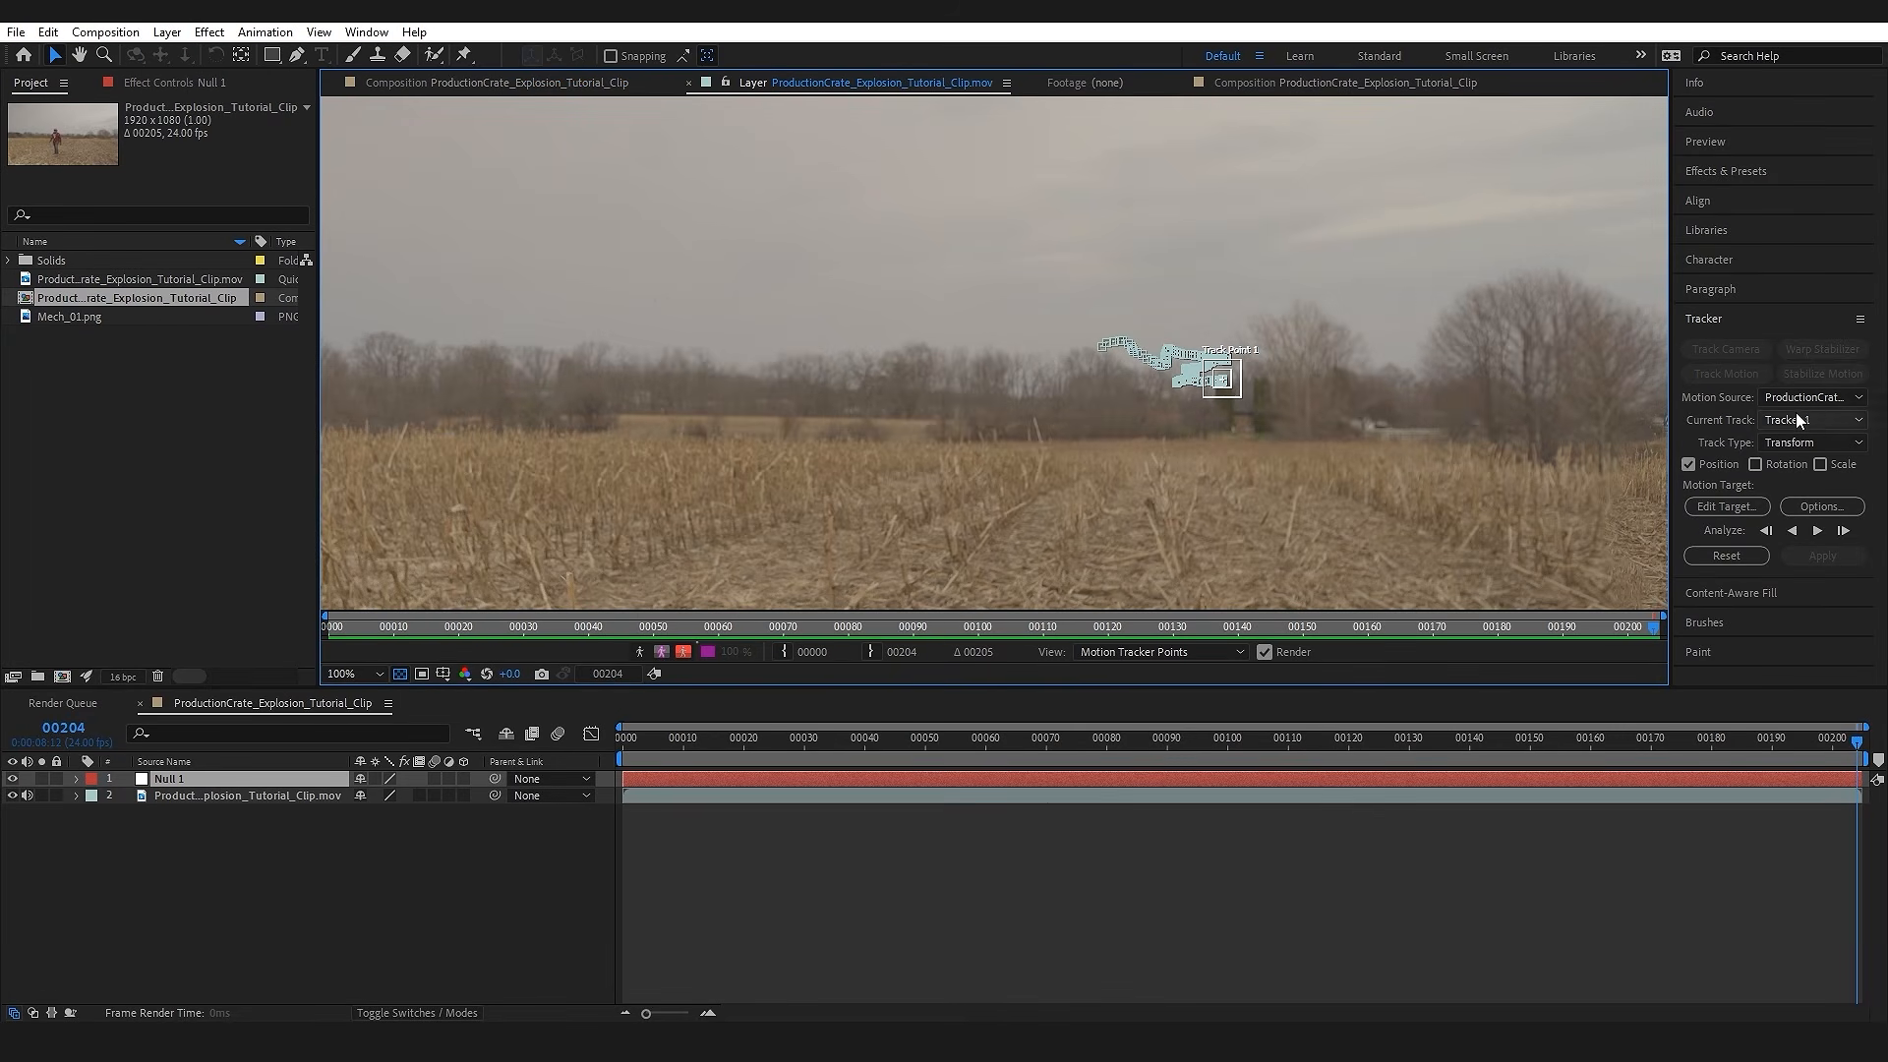
Step: Apply the tracked motion to Null 1 in the X and Y dimensions and scrub to check its movement
{"action": "left_click", "coordinate": [1728, 506]}
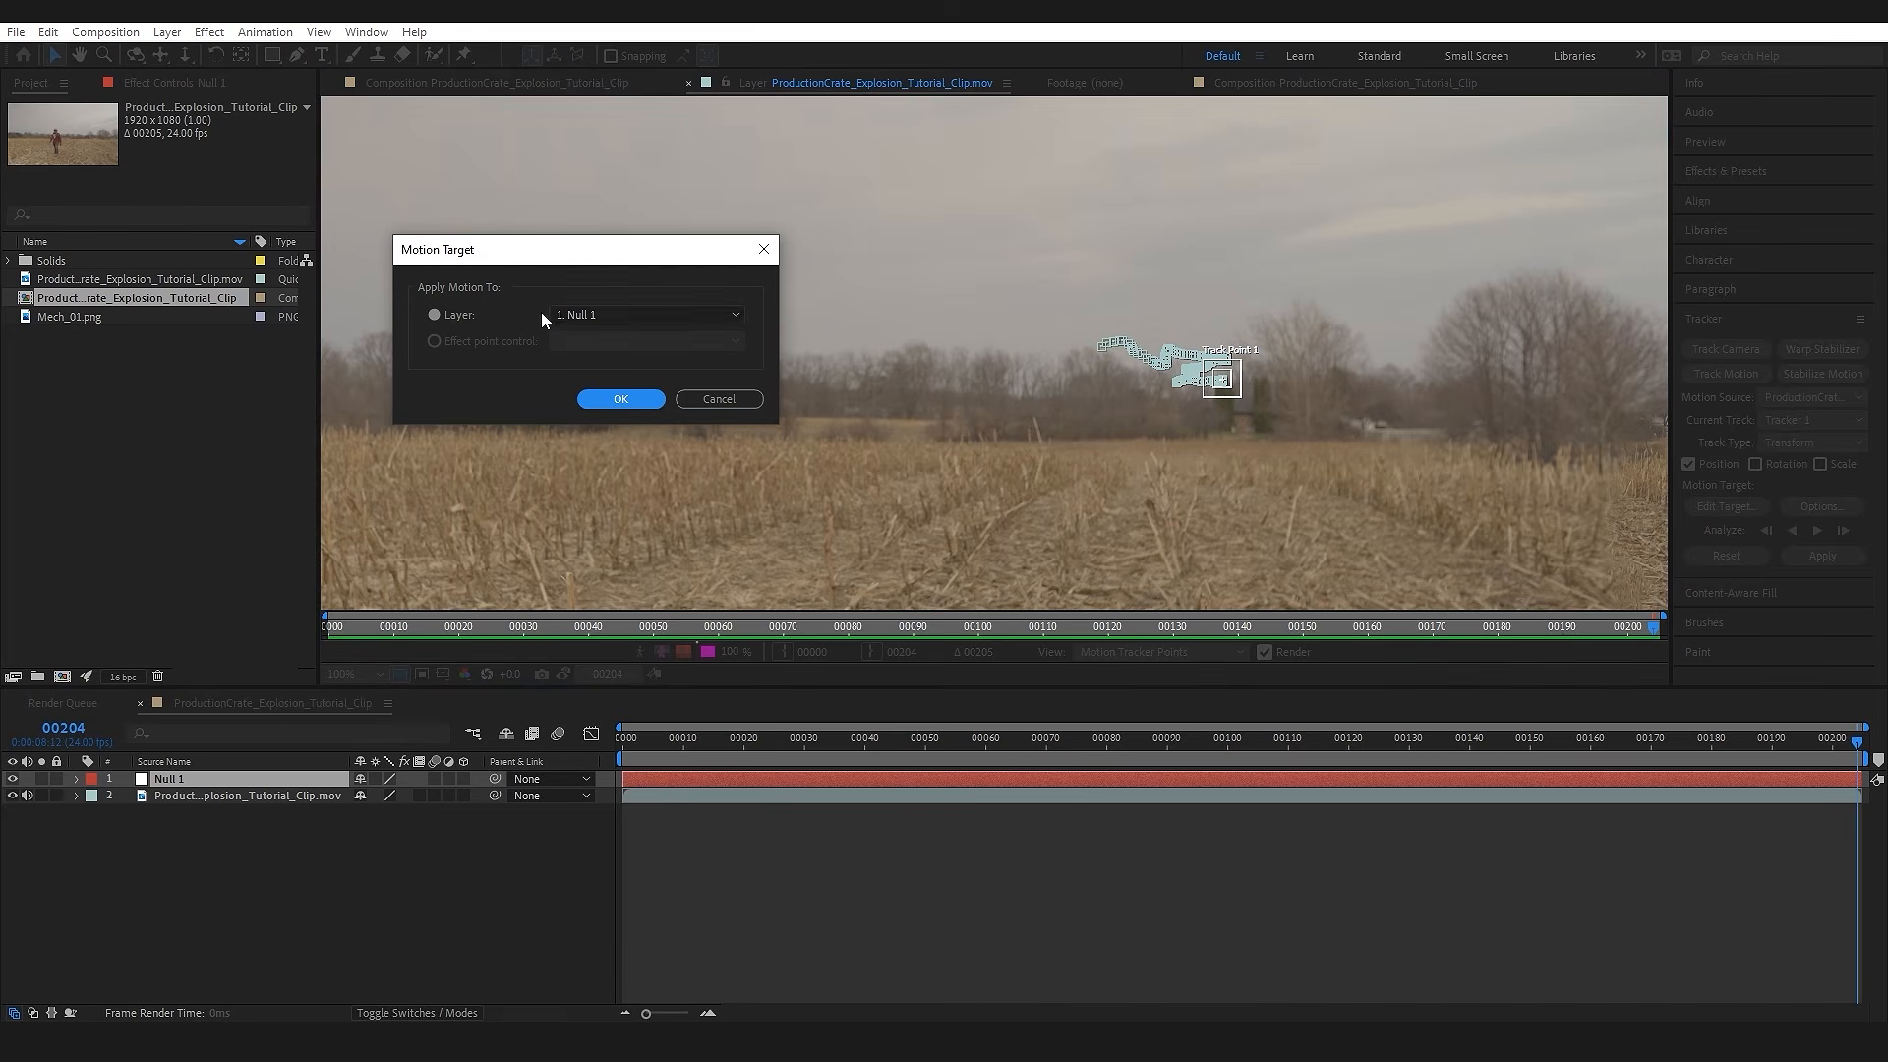
{"action": "left_click", "coordinate": [741, 314]}
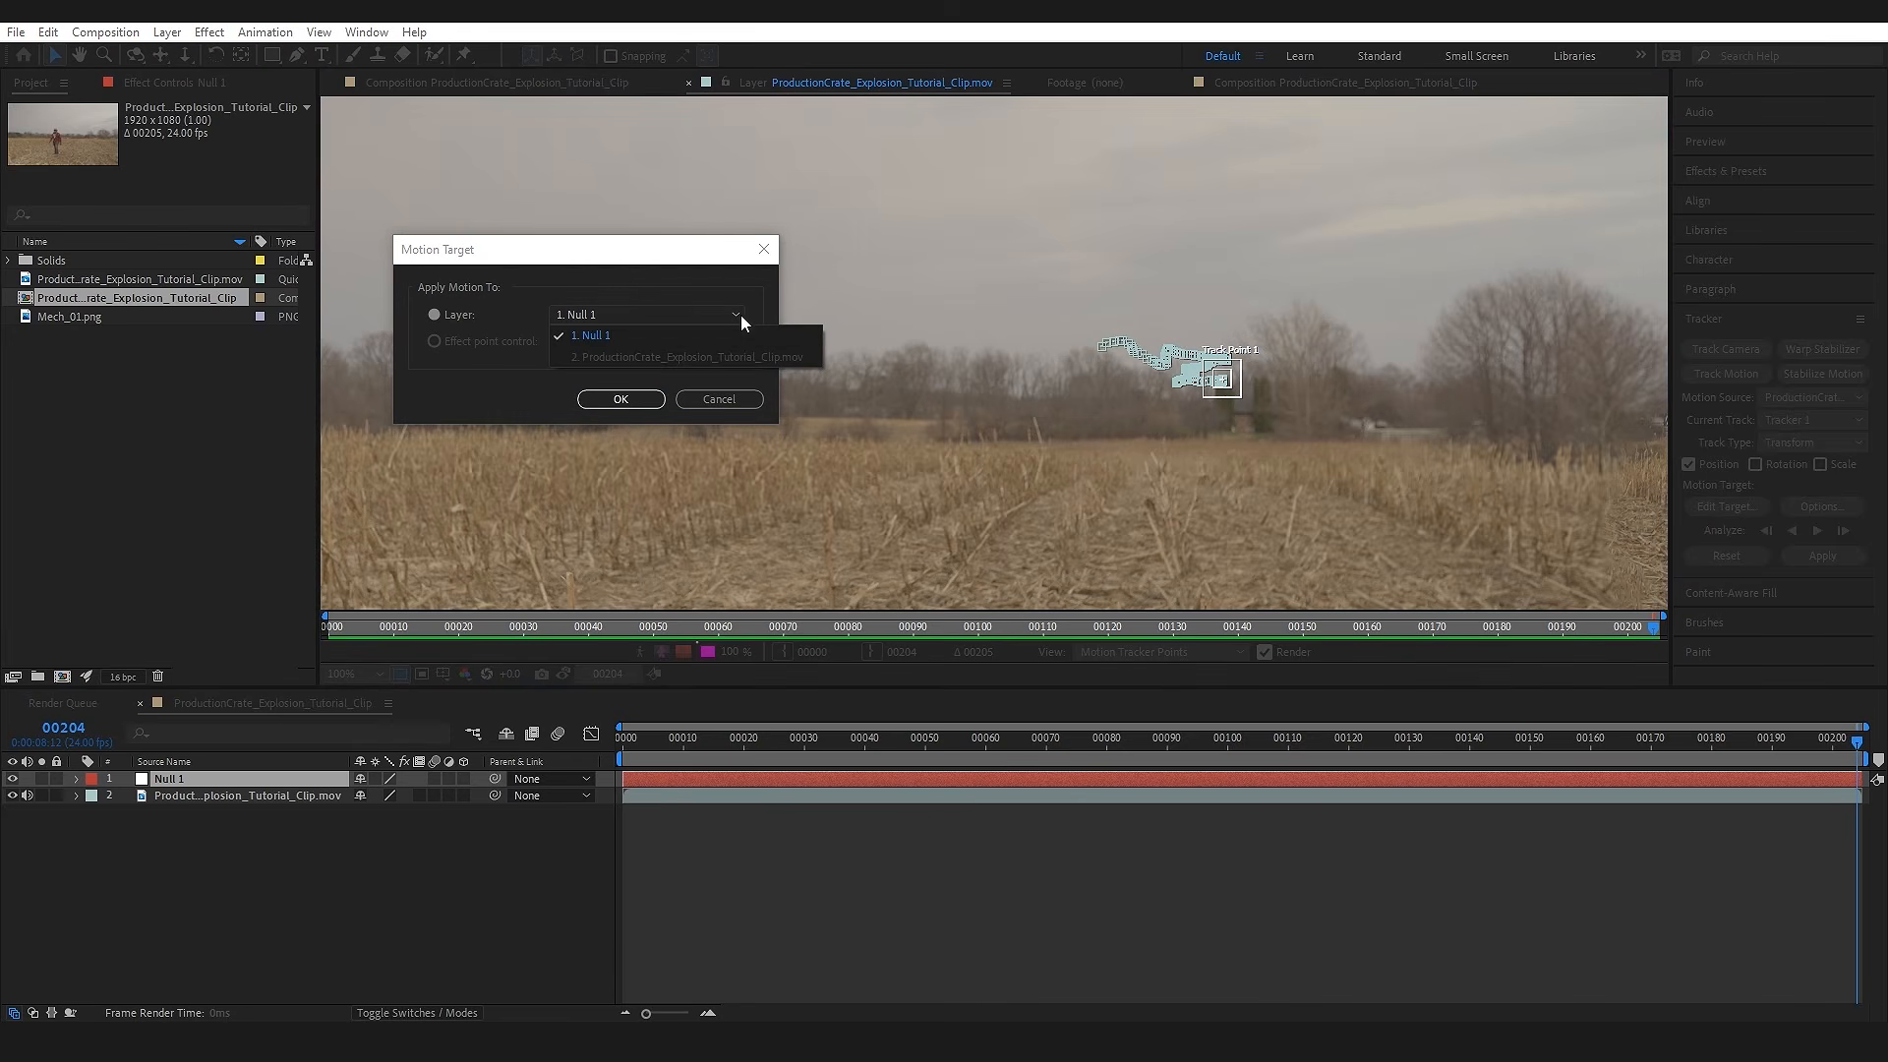
{"action": "left_click", "coordinate": [608, 336]}
{"action": "left_click", "coordinate": [641, 399]}
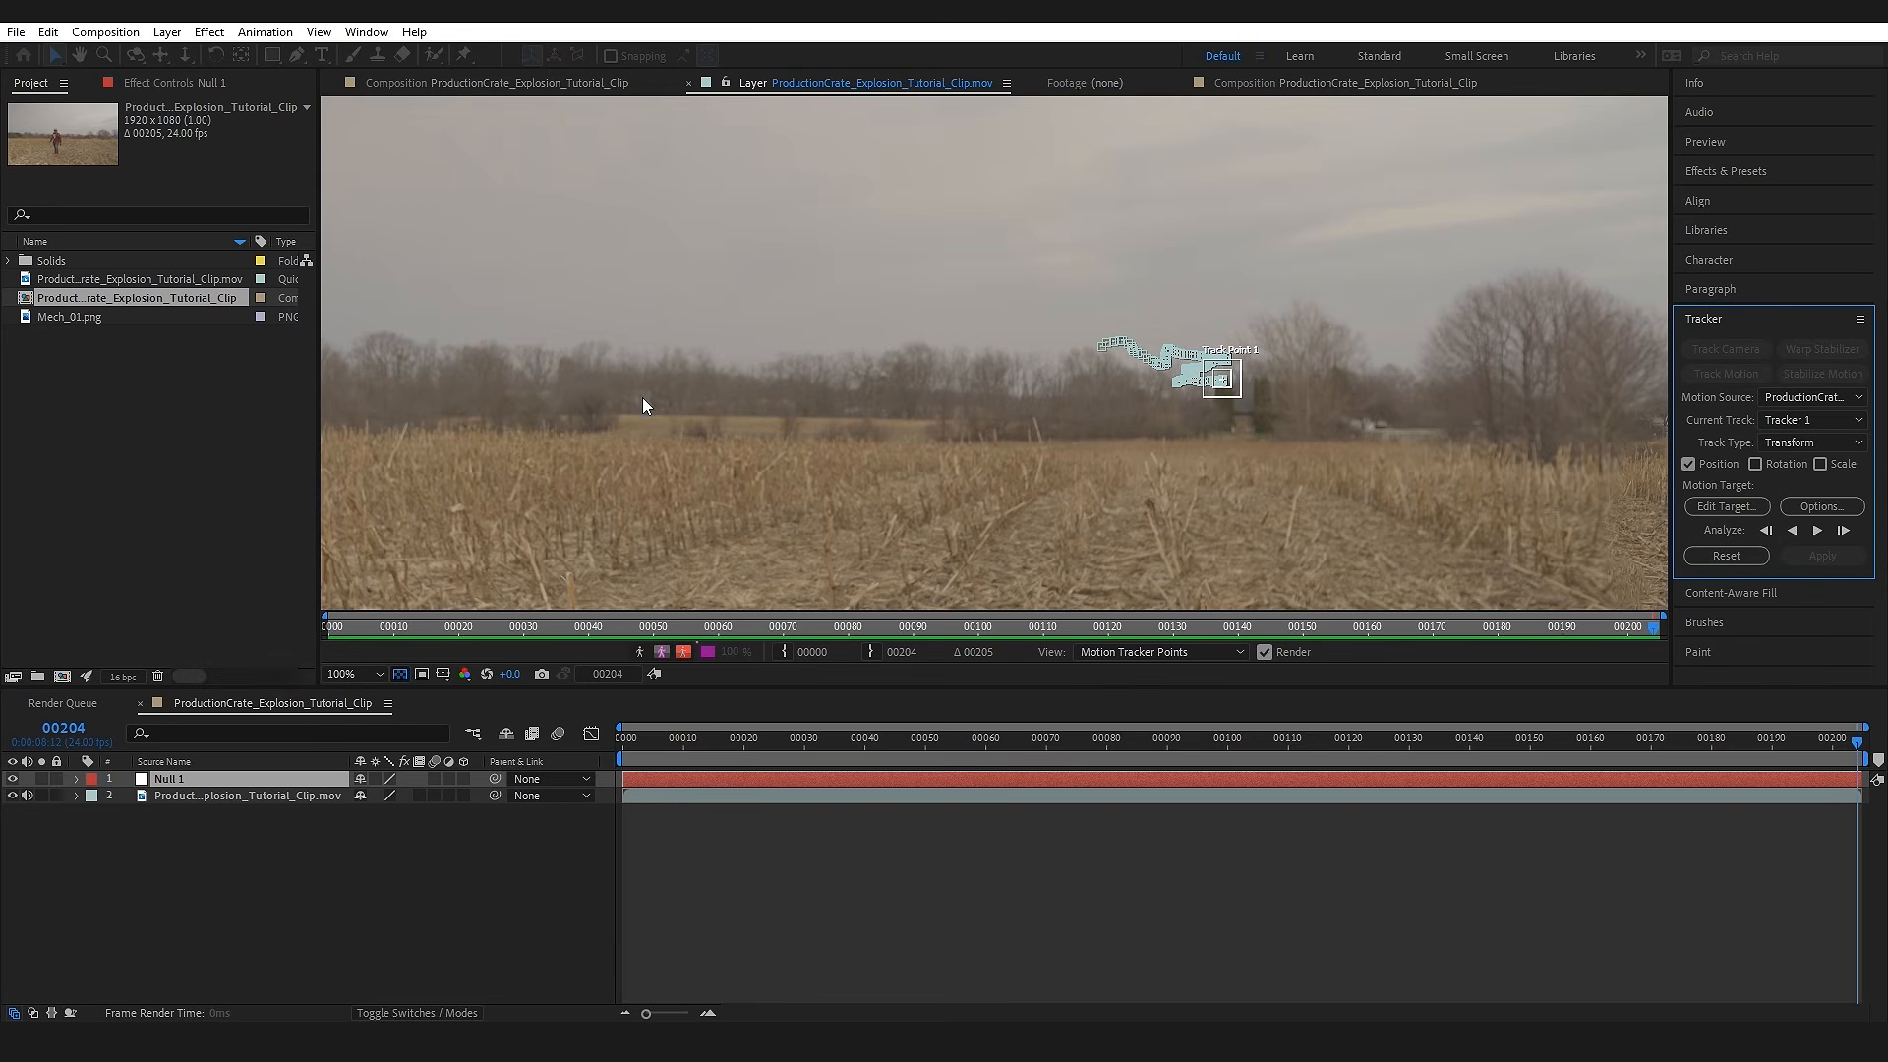
{"action": "left_click", "coordinate": [1821, 555]}
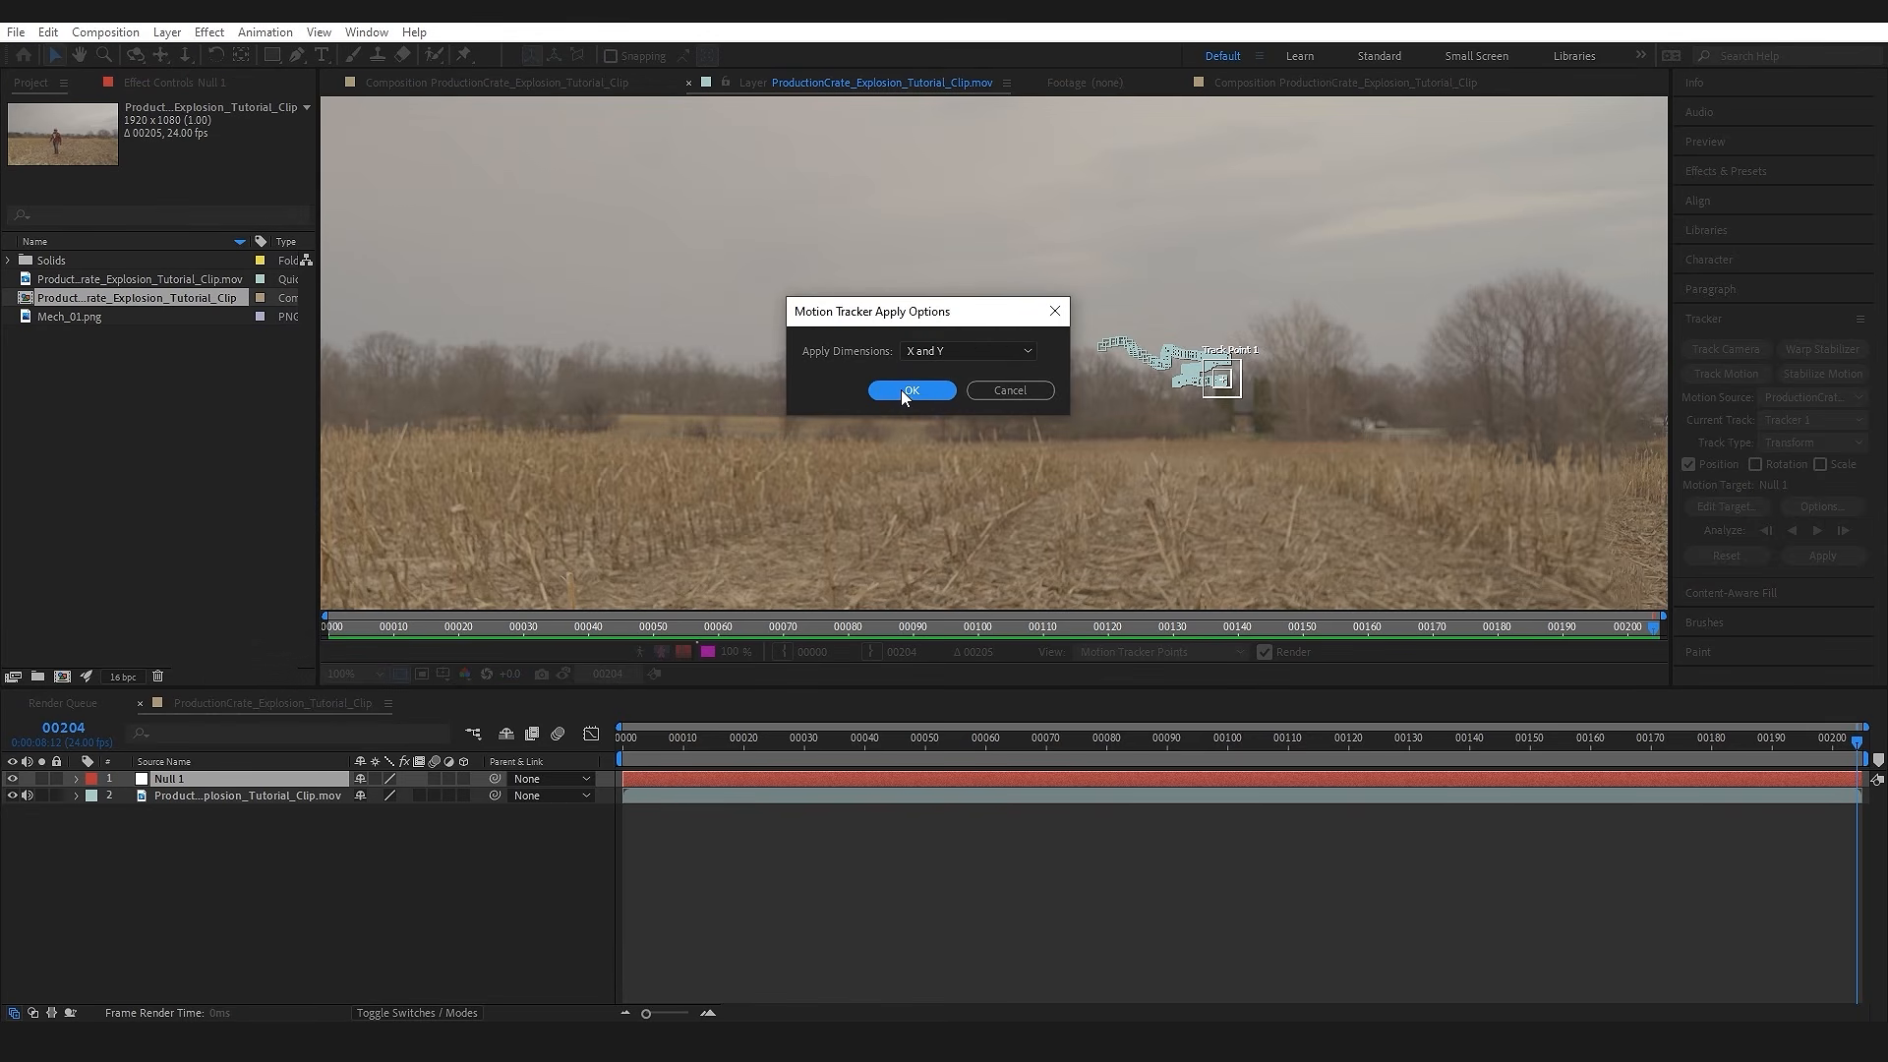
{"action": "left_click", "coordinate": [907, 390]}
{"action": "left_click", "coordinate": [262, 845]}
{"action": "left_click", "coordinate": [635, 781]}
{"action": "left_click_drag", "start_coordinate": [671, 740], "coordinate": [822, 732]}
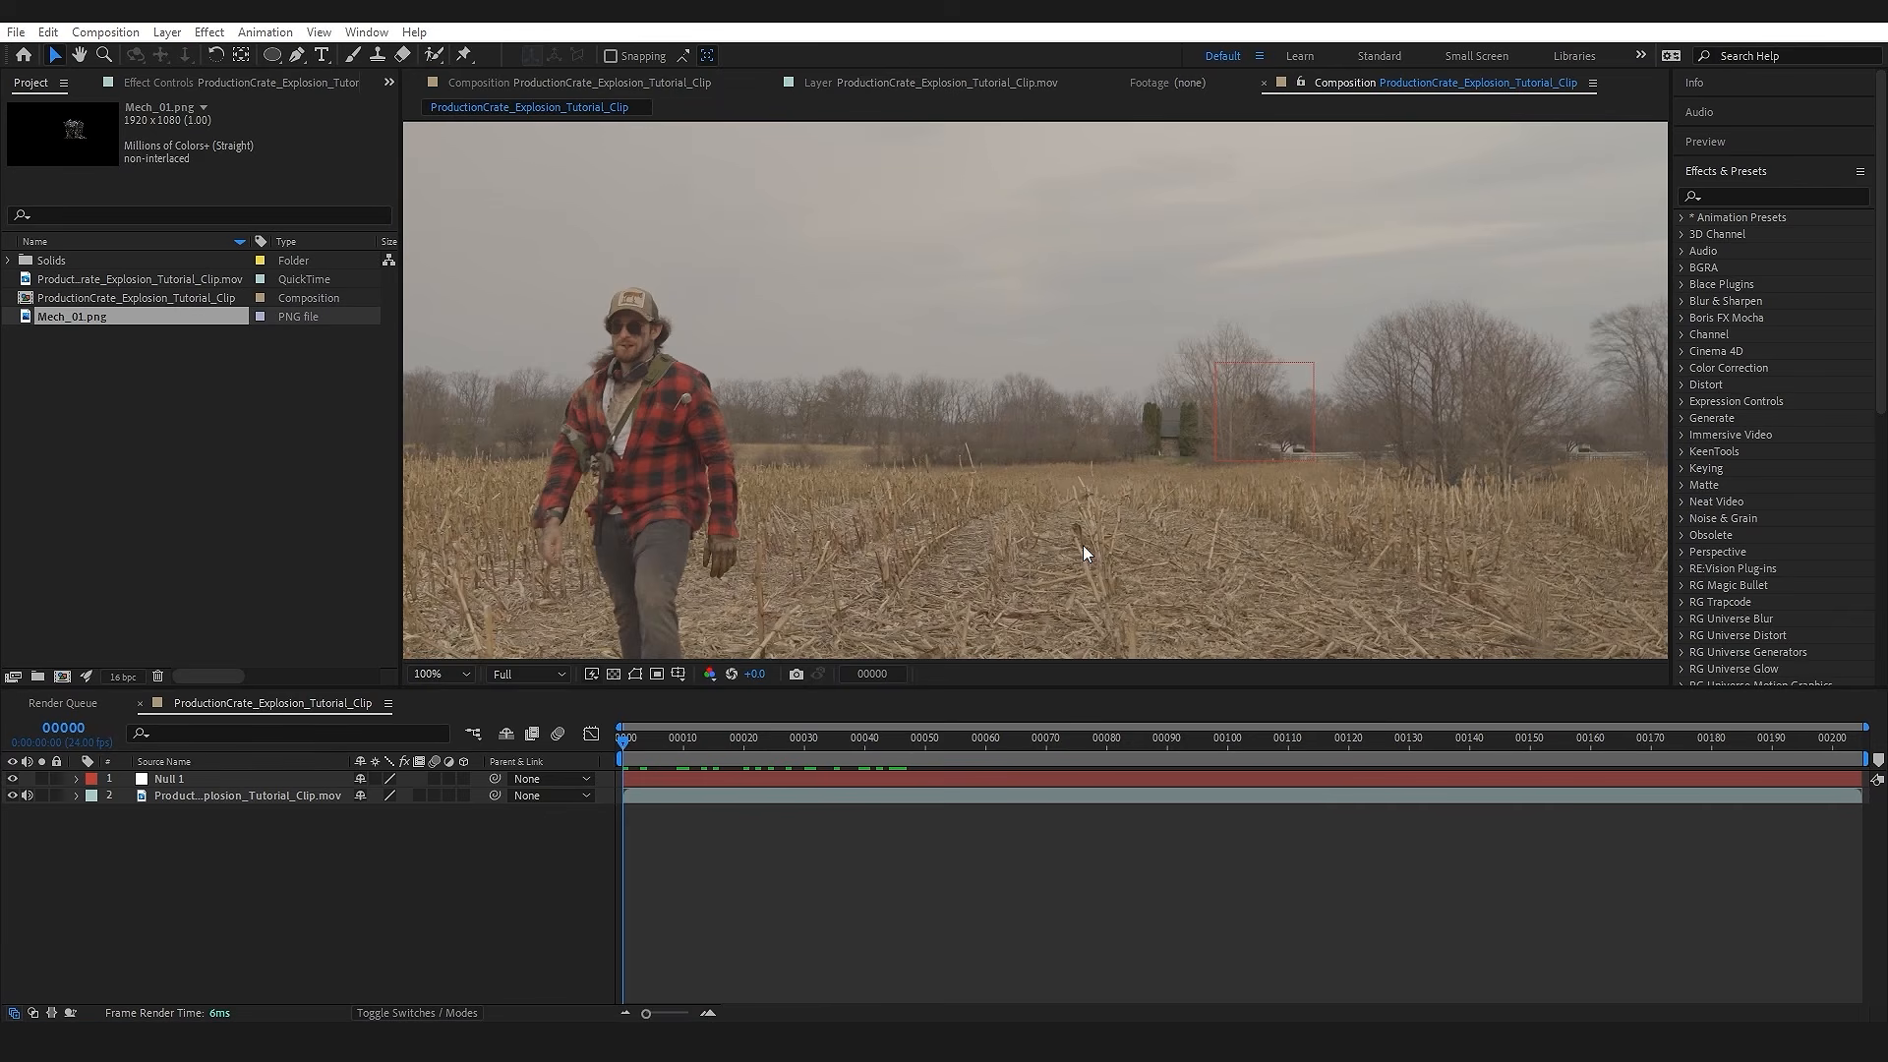
{"action": "left_click_drag", "start_coordinate": [1108, 490], "coordinate": [1082, 484]}
Step: Place Mech_01.png as the top layer, enlarge it slightly and position it standing in the field behind the man
{"action": "left_click_drag", "start_coordinate": [93, 316], "coordinate": [1073, 368]}
{"action": "left_click_drag", "start_coordinate": [1172, 305], "coordinate": [1057, 332]}
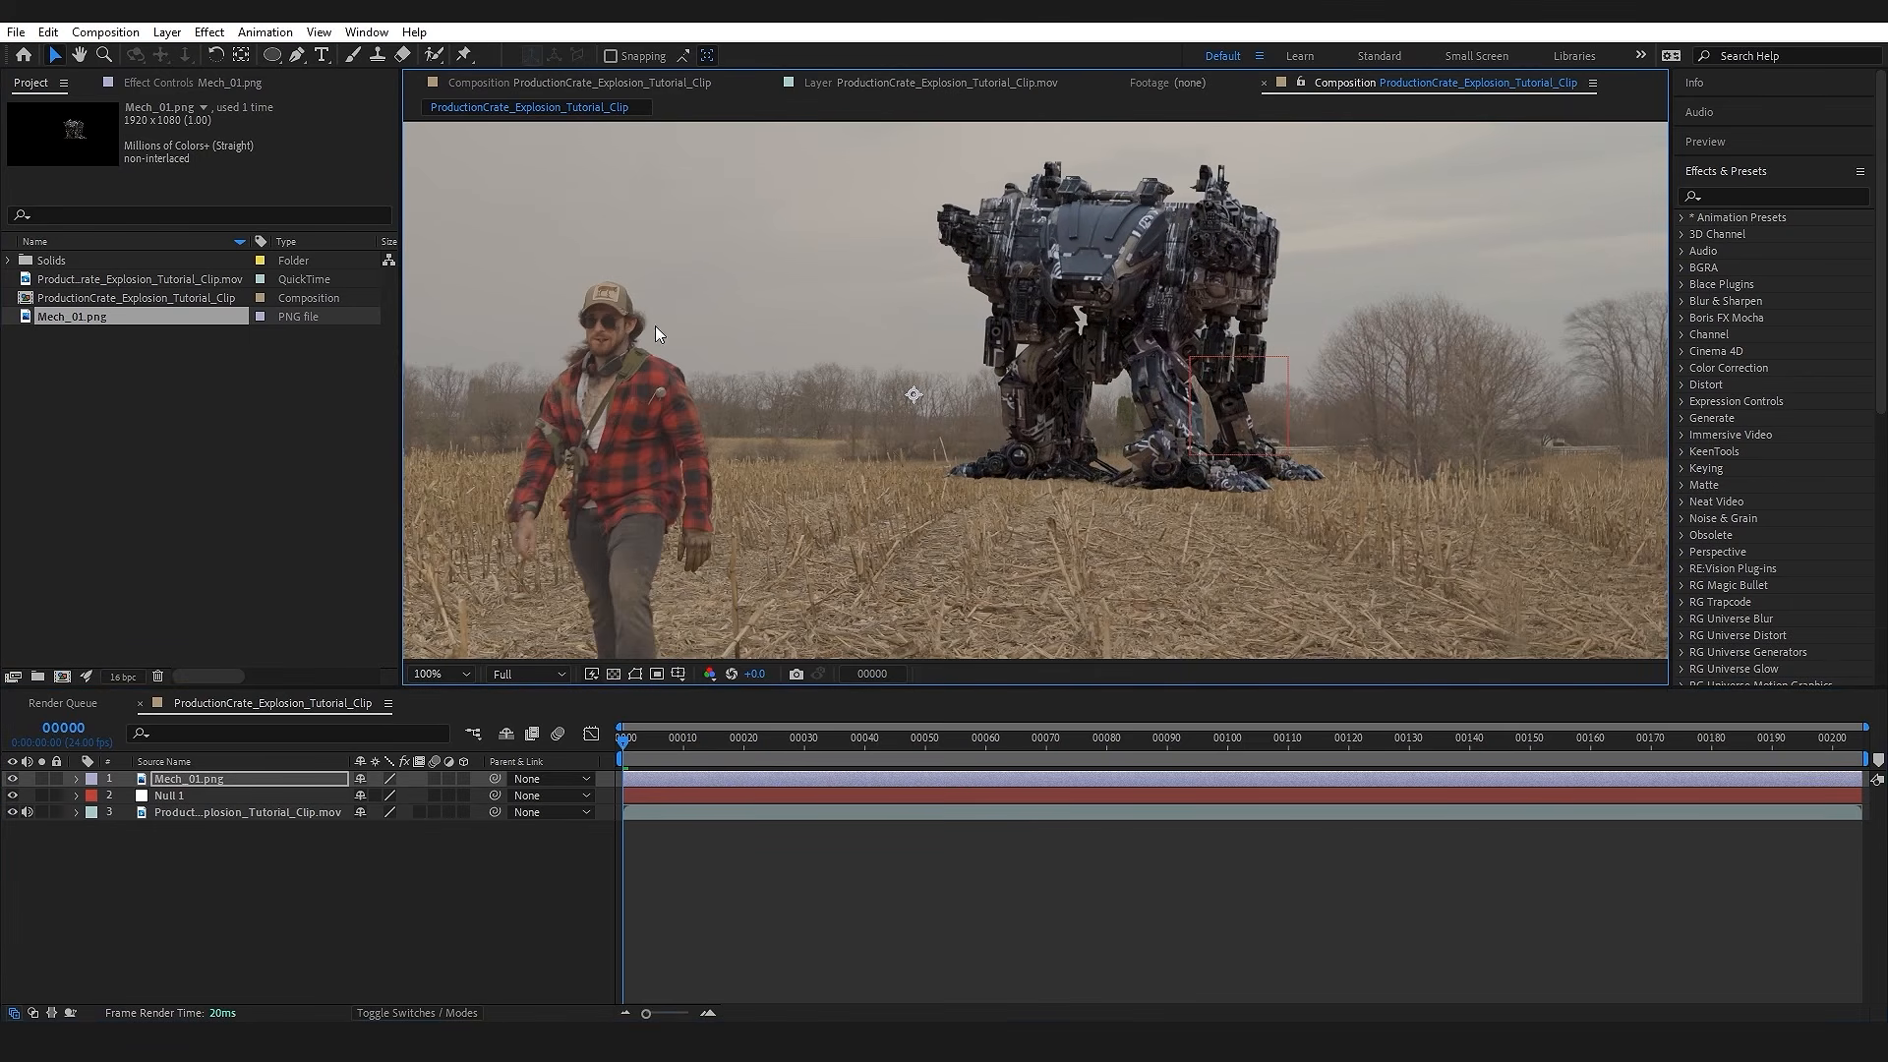
{"action": "scroll", "coordinate": [930, 417], "scroll_direction": "up", "scroll_amount": 1}
{"action": "left_click_drag", "start_coordinate": [942, 357], "coordinate": [1268, 339]}
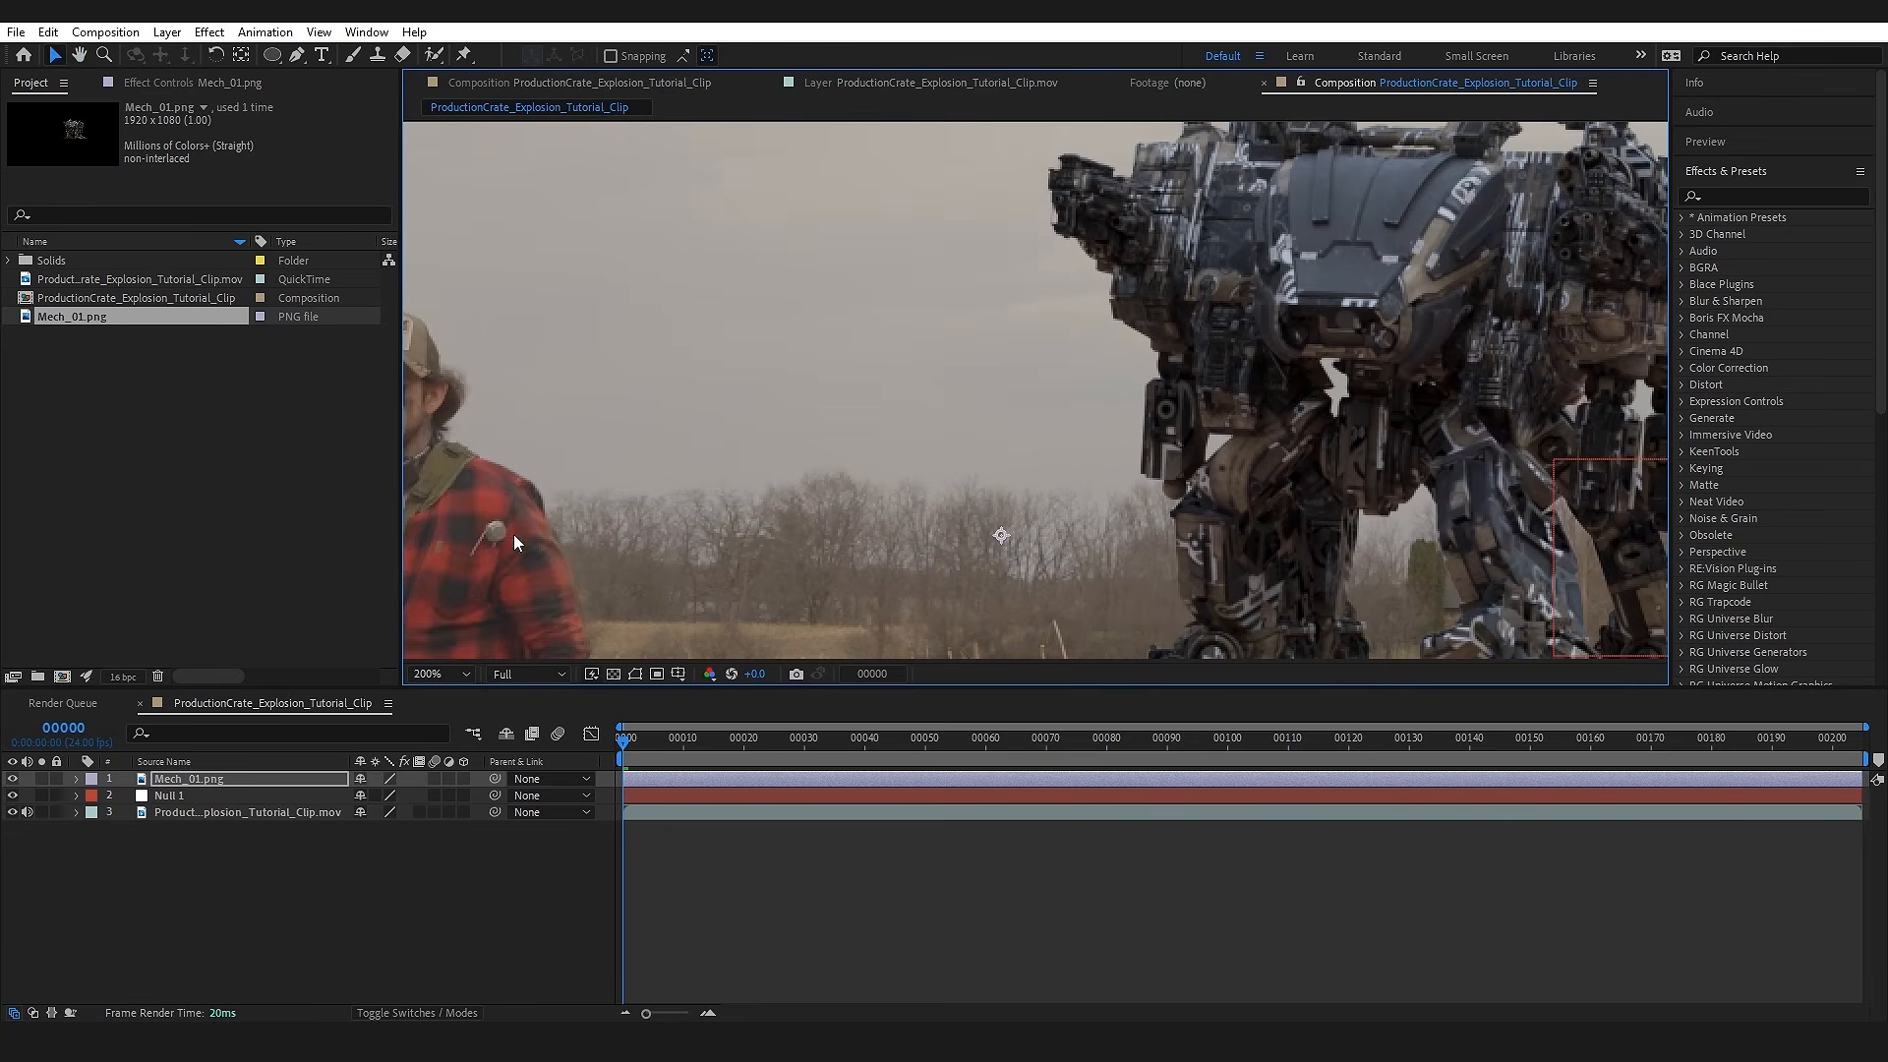
{"action": "left_click_drag", "start_coordinate": [771, 487], "coordinate": [1259, 480]}
{"action": "scroll", "coordinate": [944, 403], "scroll_direction": "up", "scroll_amount": 1}
{"action": "left_click_drag", "start_coordinate": [843, 342], "coordinate": [894, 442]}
{"action": "key", "text": "v"}
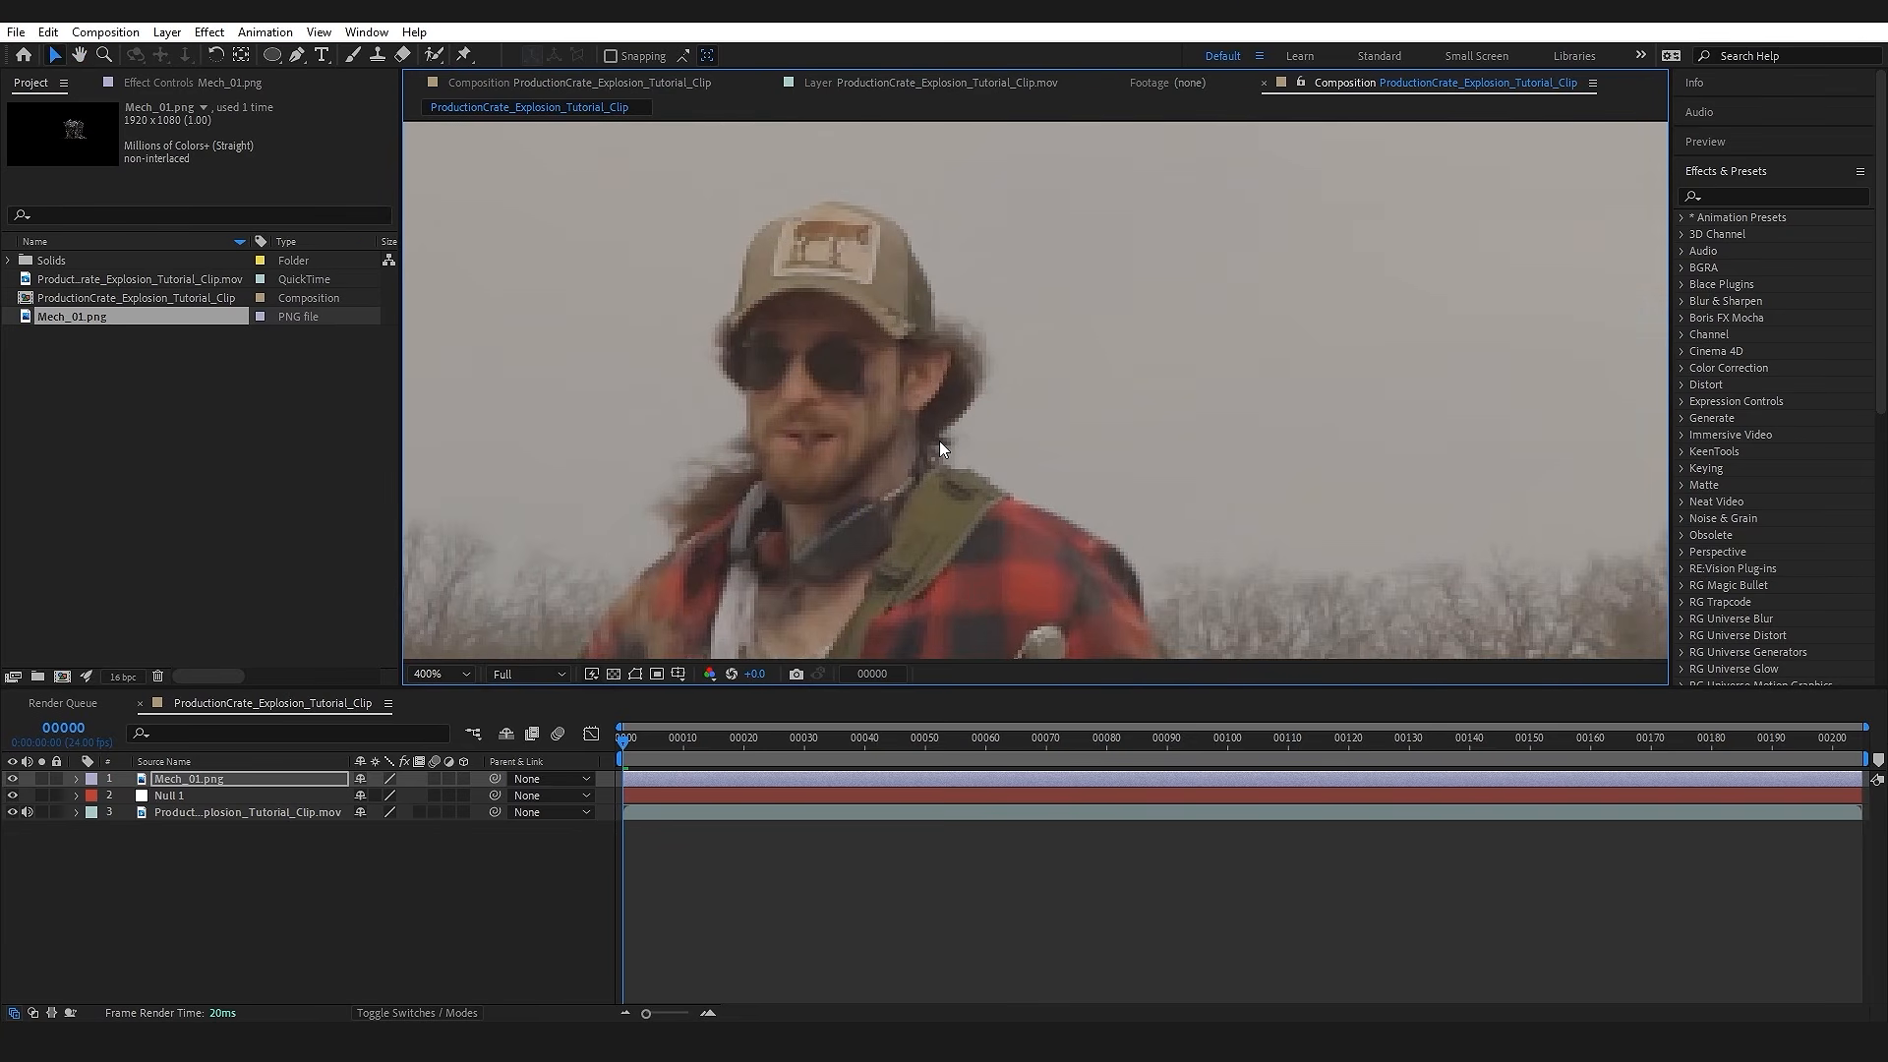
{"action": "scroll", "coordinate": [946, 442], "scroll_direction": "down", "scroll_amount": 4}
{"action": "left_click_drag", "start_coordinate": [1355, 127], "coordinate": [1414, 93]}
{"action": "mouse_move", "coordinate": [945, 419]}
{"action": "left_mouse_down"}
{"action": "mouse_move", "coordinate": [957, 401]}
{"action": "mouse_move", "coordinate": [874, 400]}
{"action": "mouse_move", "coordinate": [944, 400]}
{"action": "left_mouse_up"}
{"action": "left_click_drag", "start_coordinate": [629, 740], "coordinate": [586, 799]}
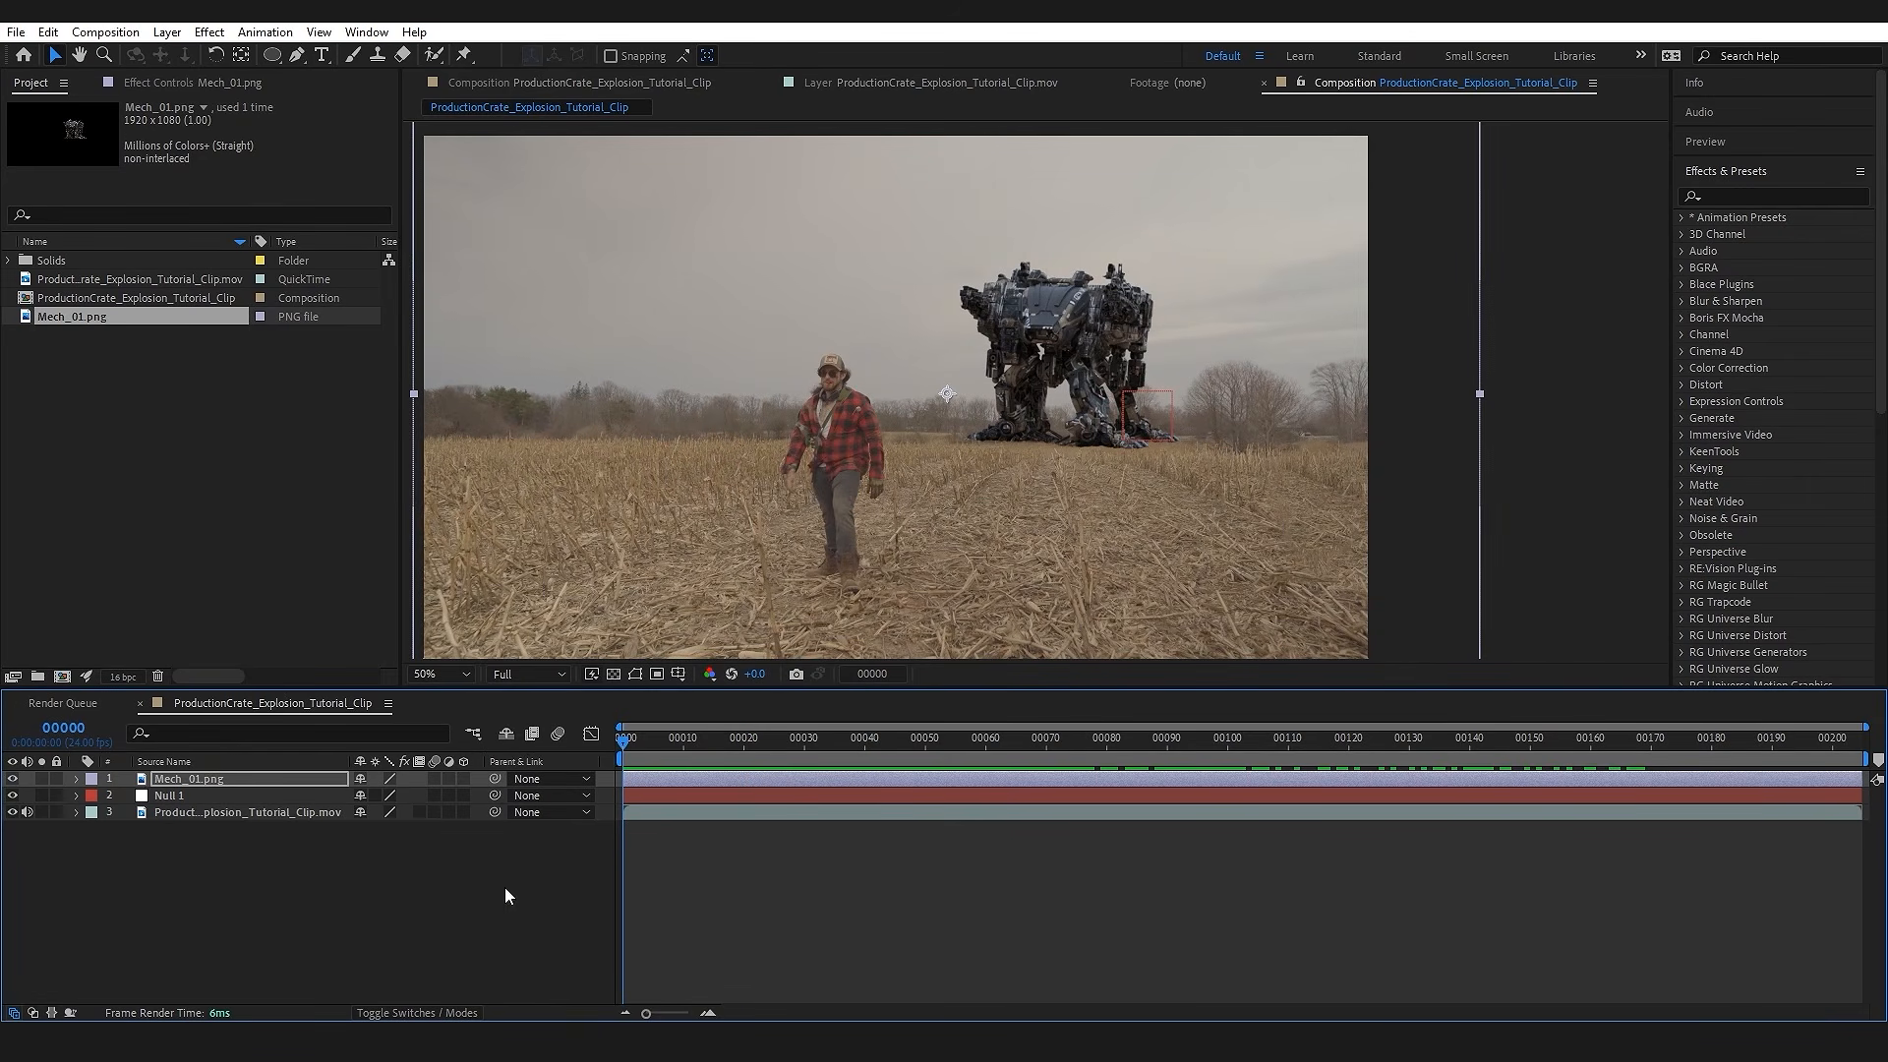
Step: Parent the Mech_01.png layer to Null 1 and scrub the composition to check that the mech follows the footage
{"action": "left_click", "coordinate": [405, 1012]}
{"action": "left_click", "coordinate": [405, 1013]}
{"action": "left_click", "coordinate": [405, 1013]}
{"action": "left_click", "coordinate": [403, 1013]}
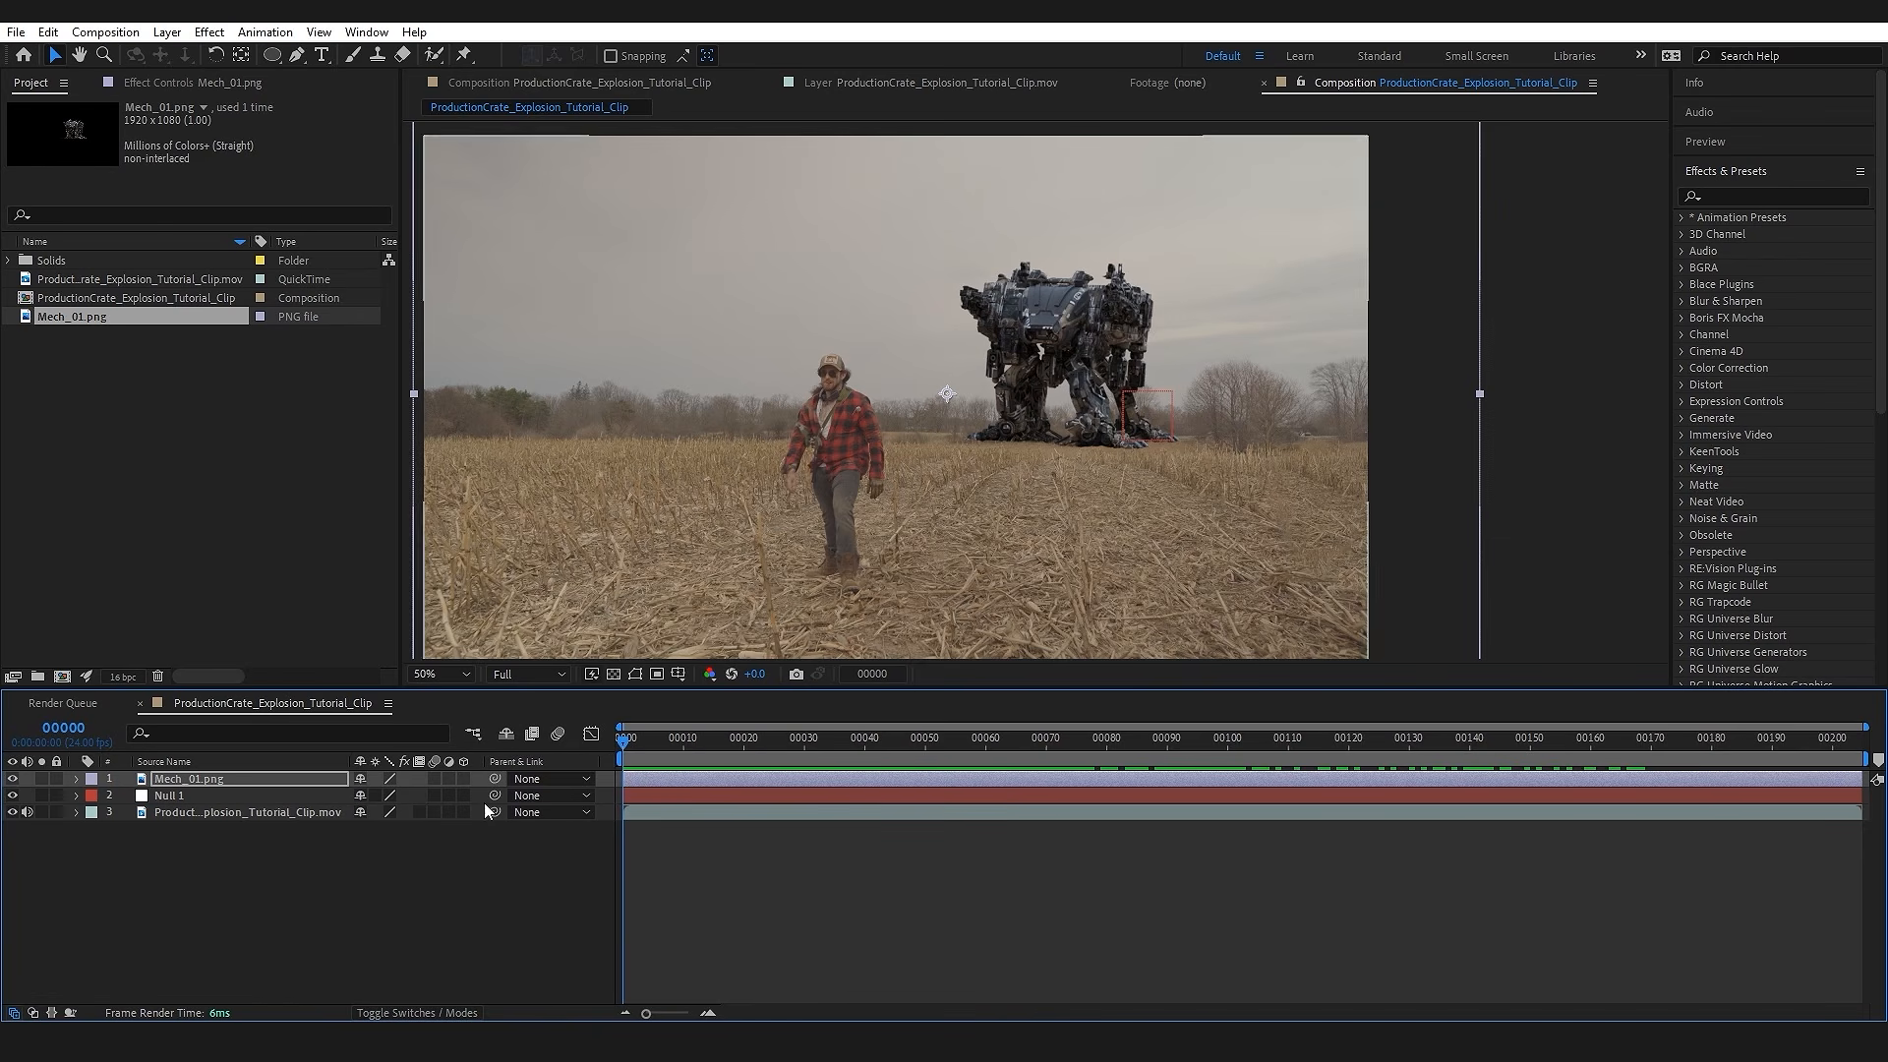
{"action": "left_click_drag", "start_coordinate": [490, 778], "coordinate": [178, 801]}
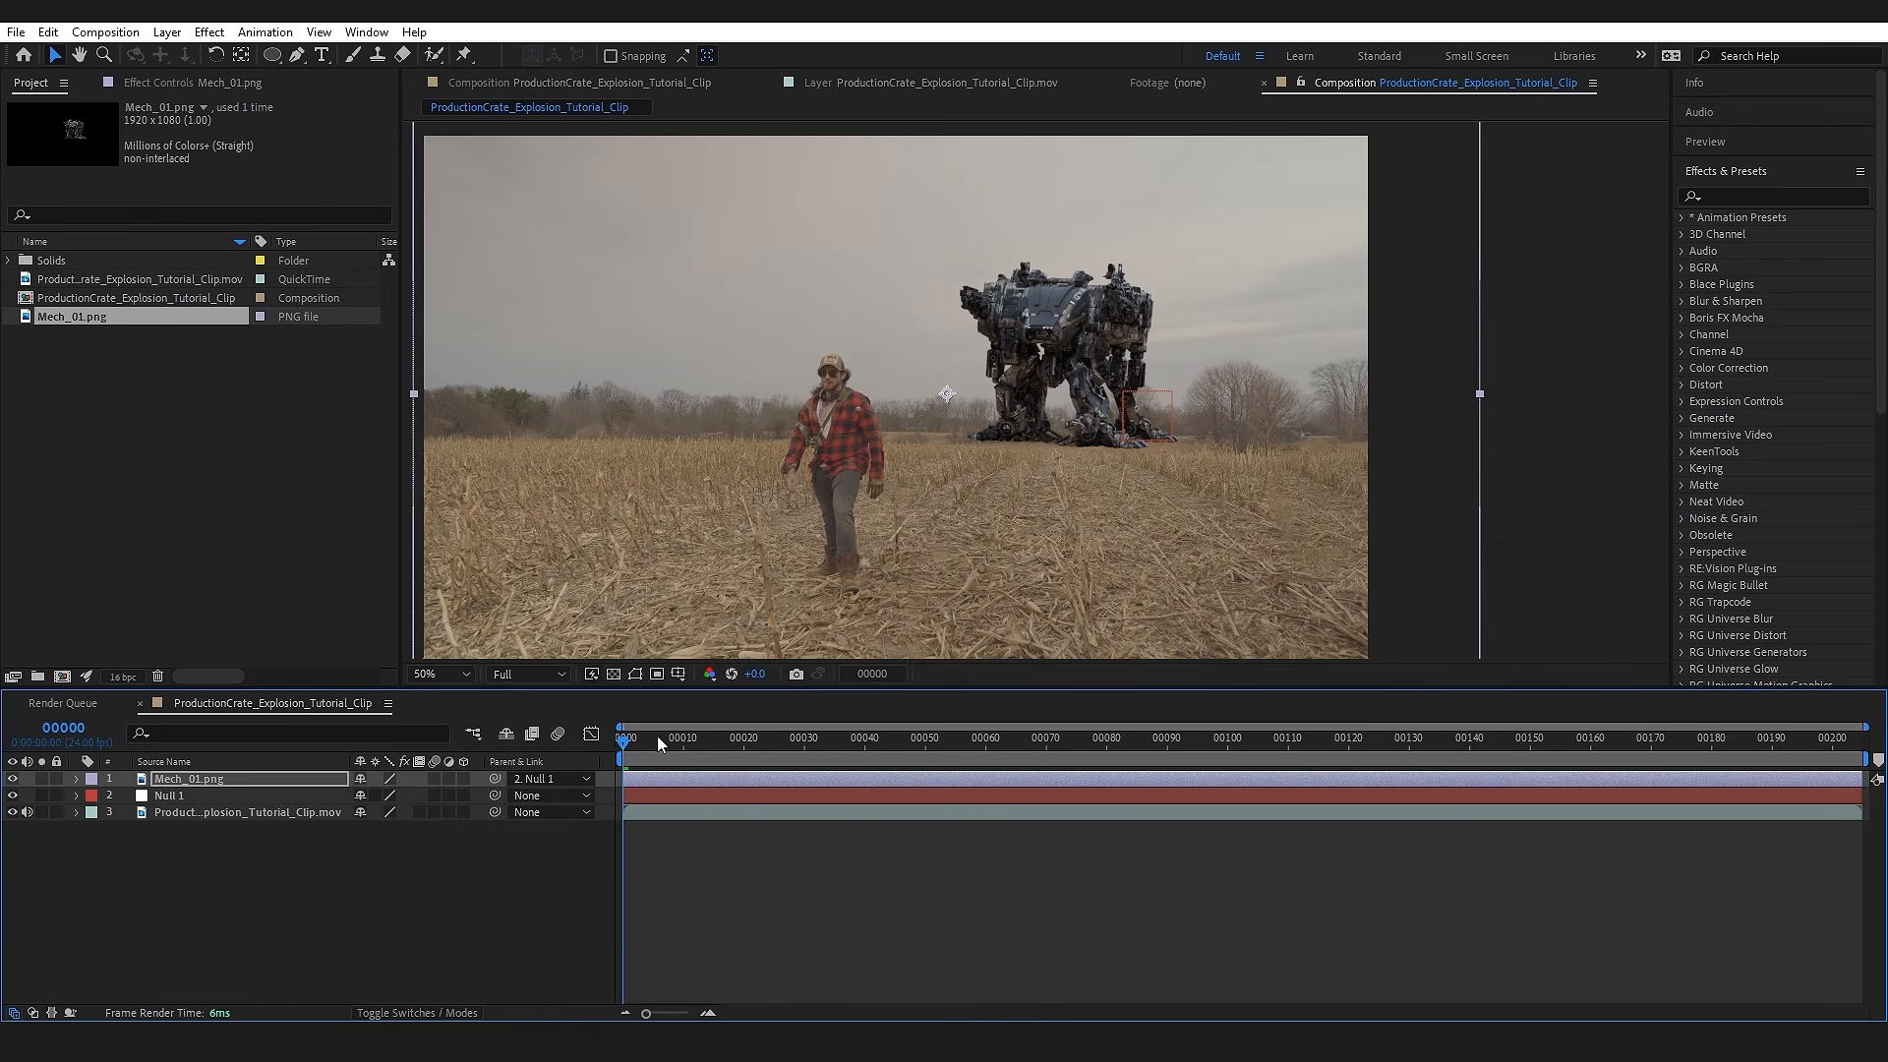
{"action": "left_click_drag", "start_coordinate": [635, 742], "coordinate": [1193, 728]}
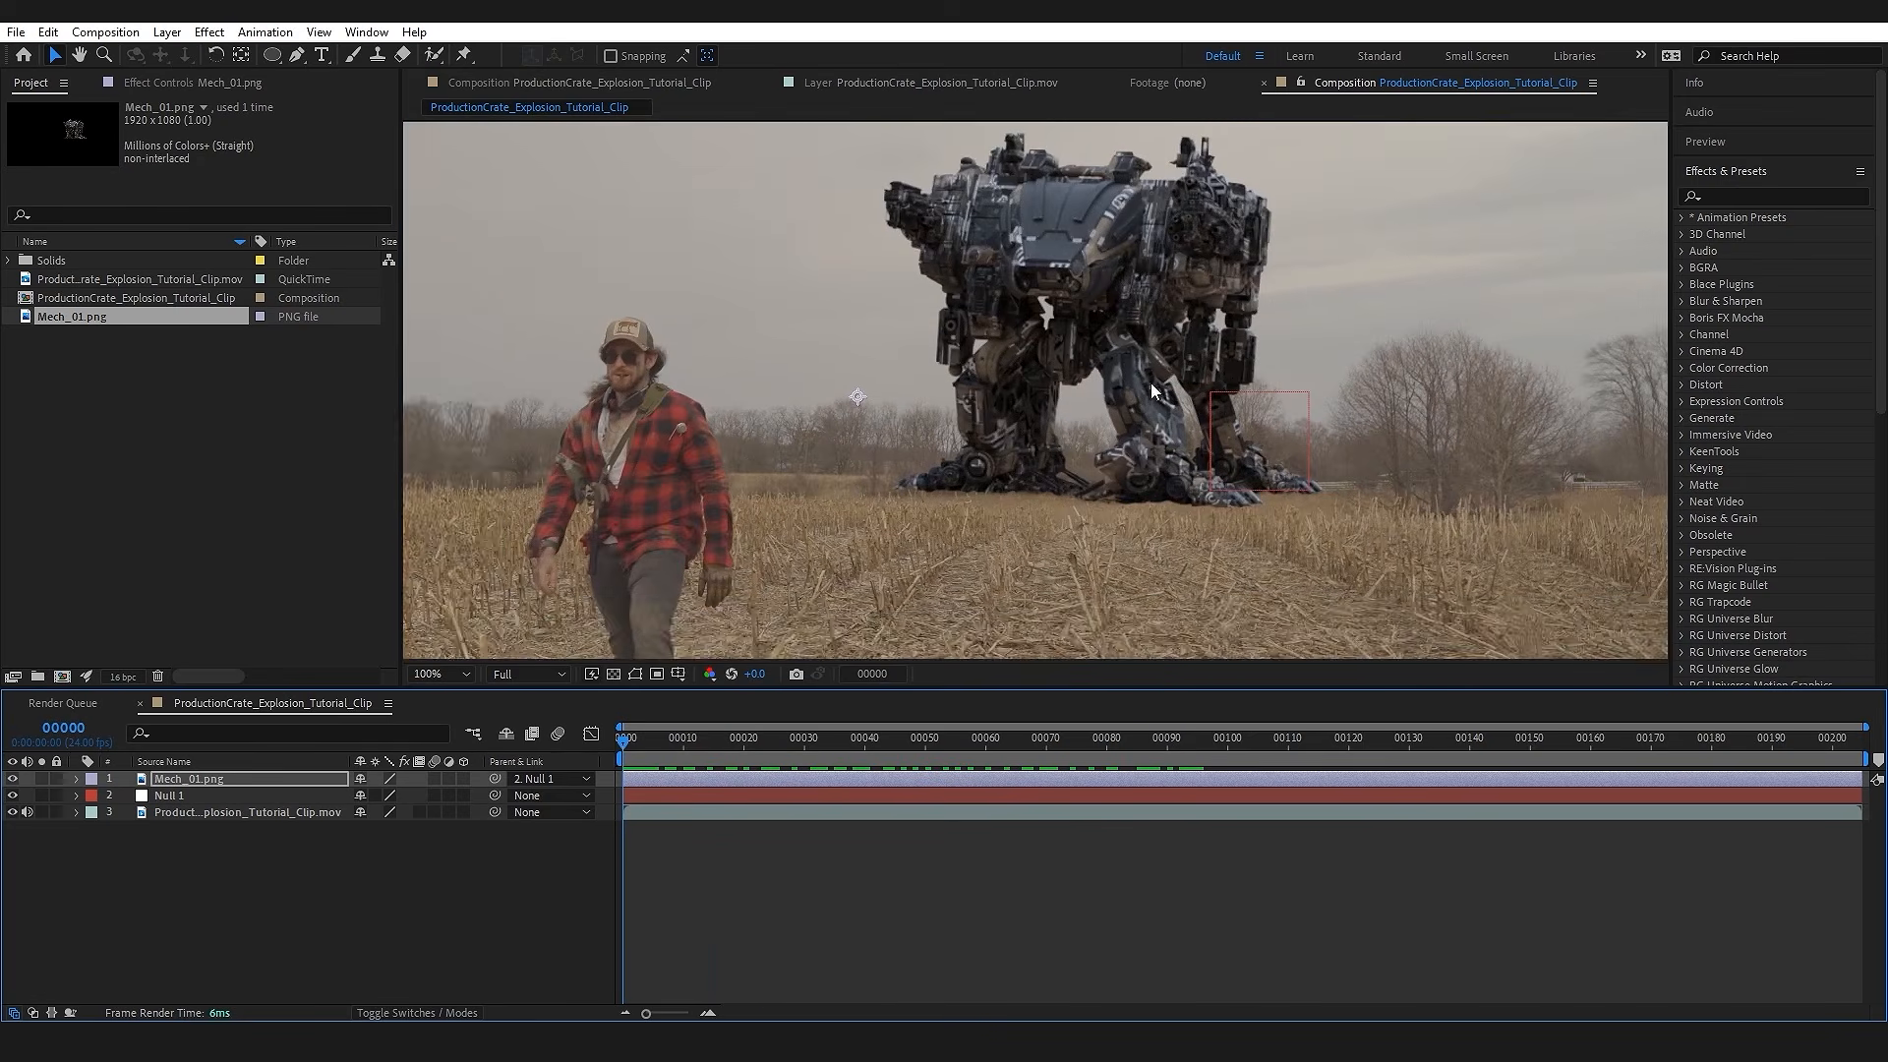
{"action": "left_click_drag", "start_coordinate": [1294, 299], "coordinate": [1189, 360]}
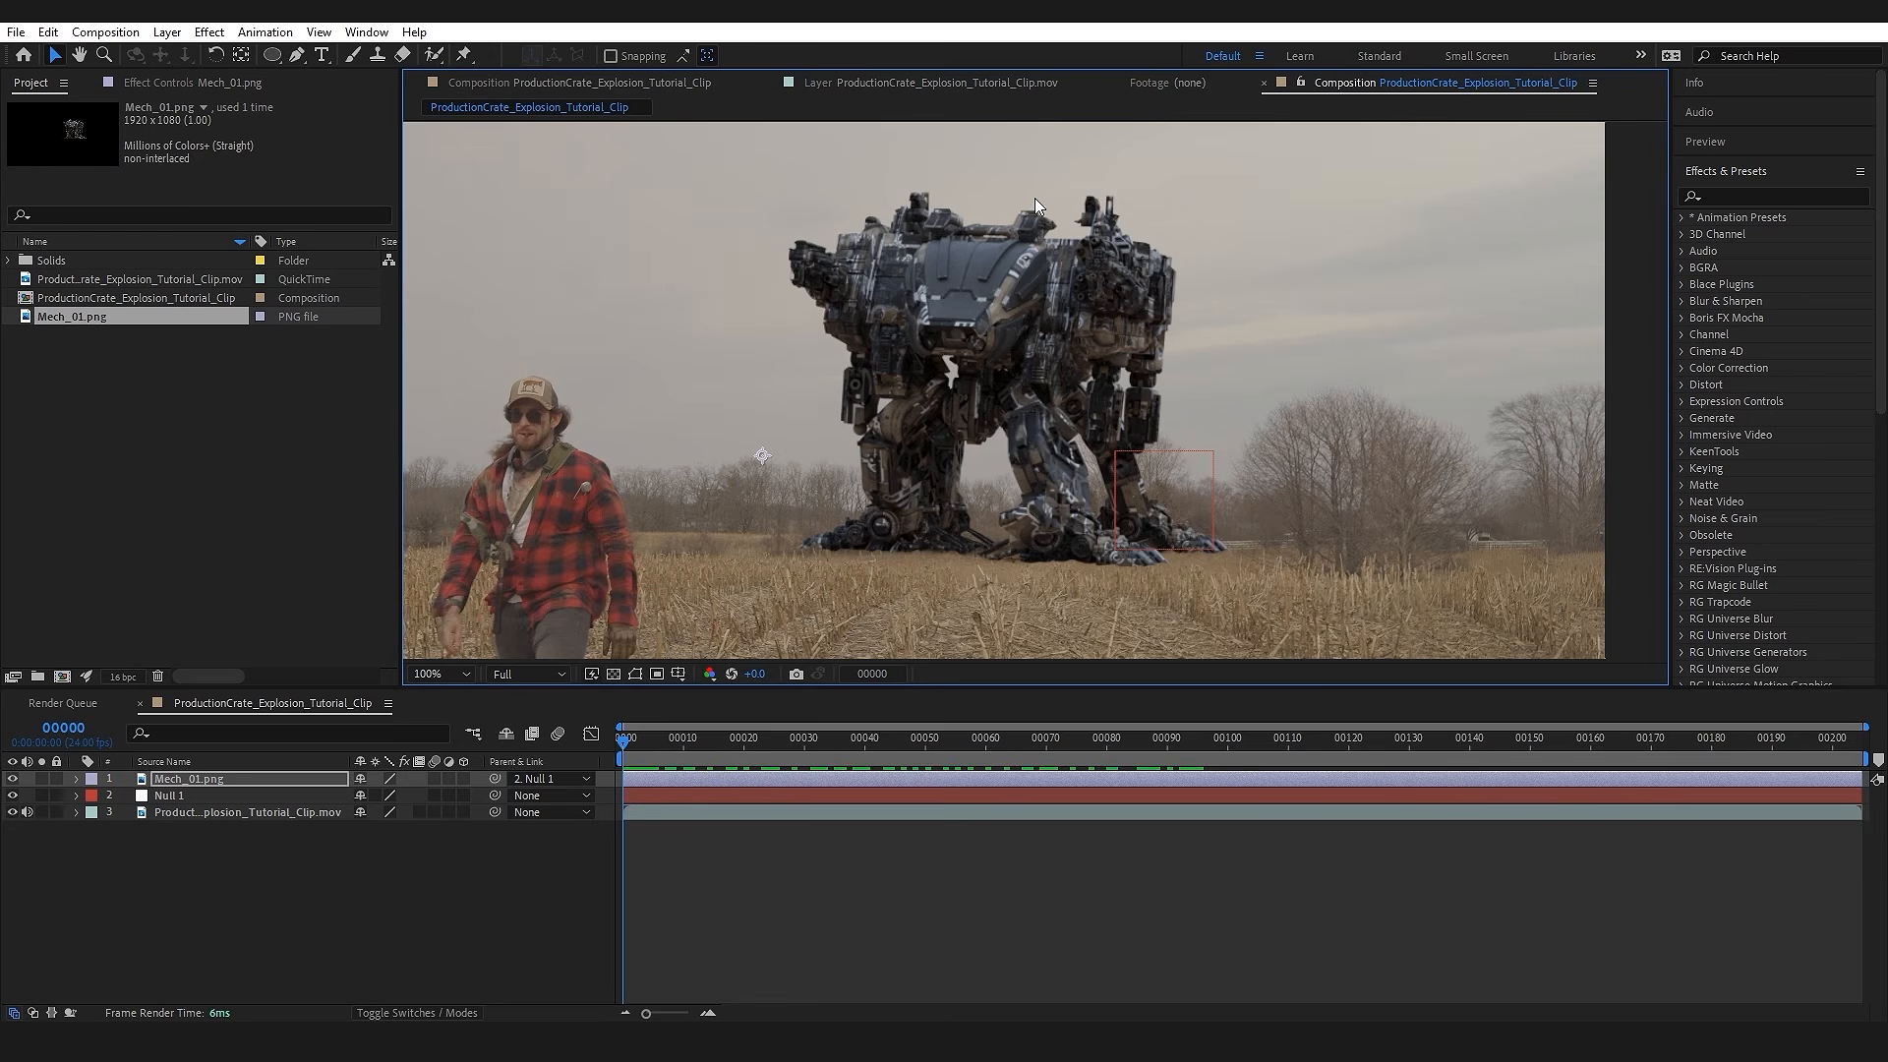
{"action": "left_click_drag", "start_coordinate": [845, 575], "coordinate": [833, 565]}
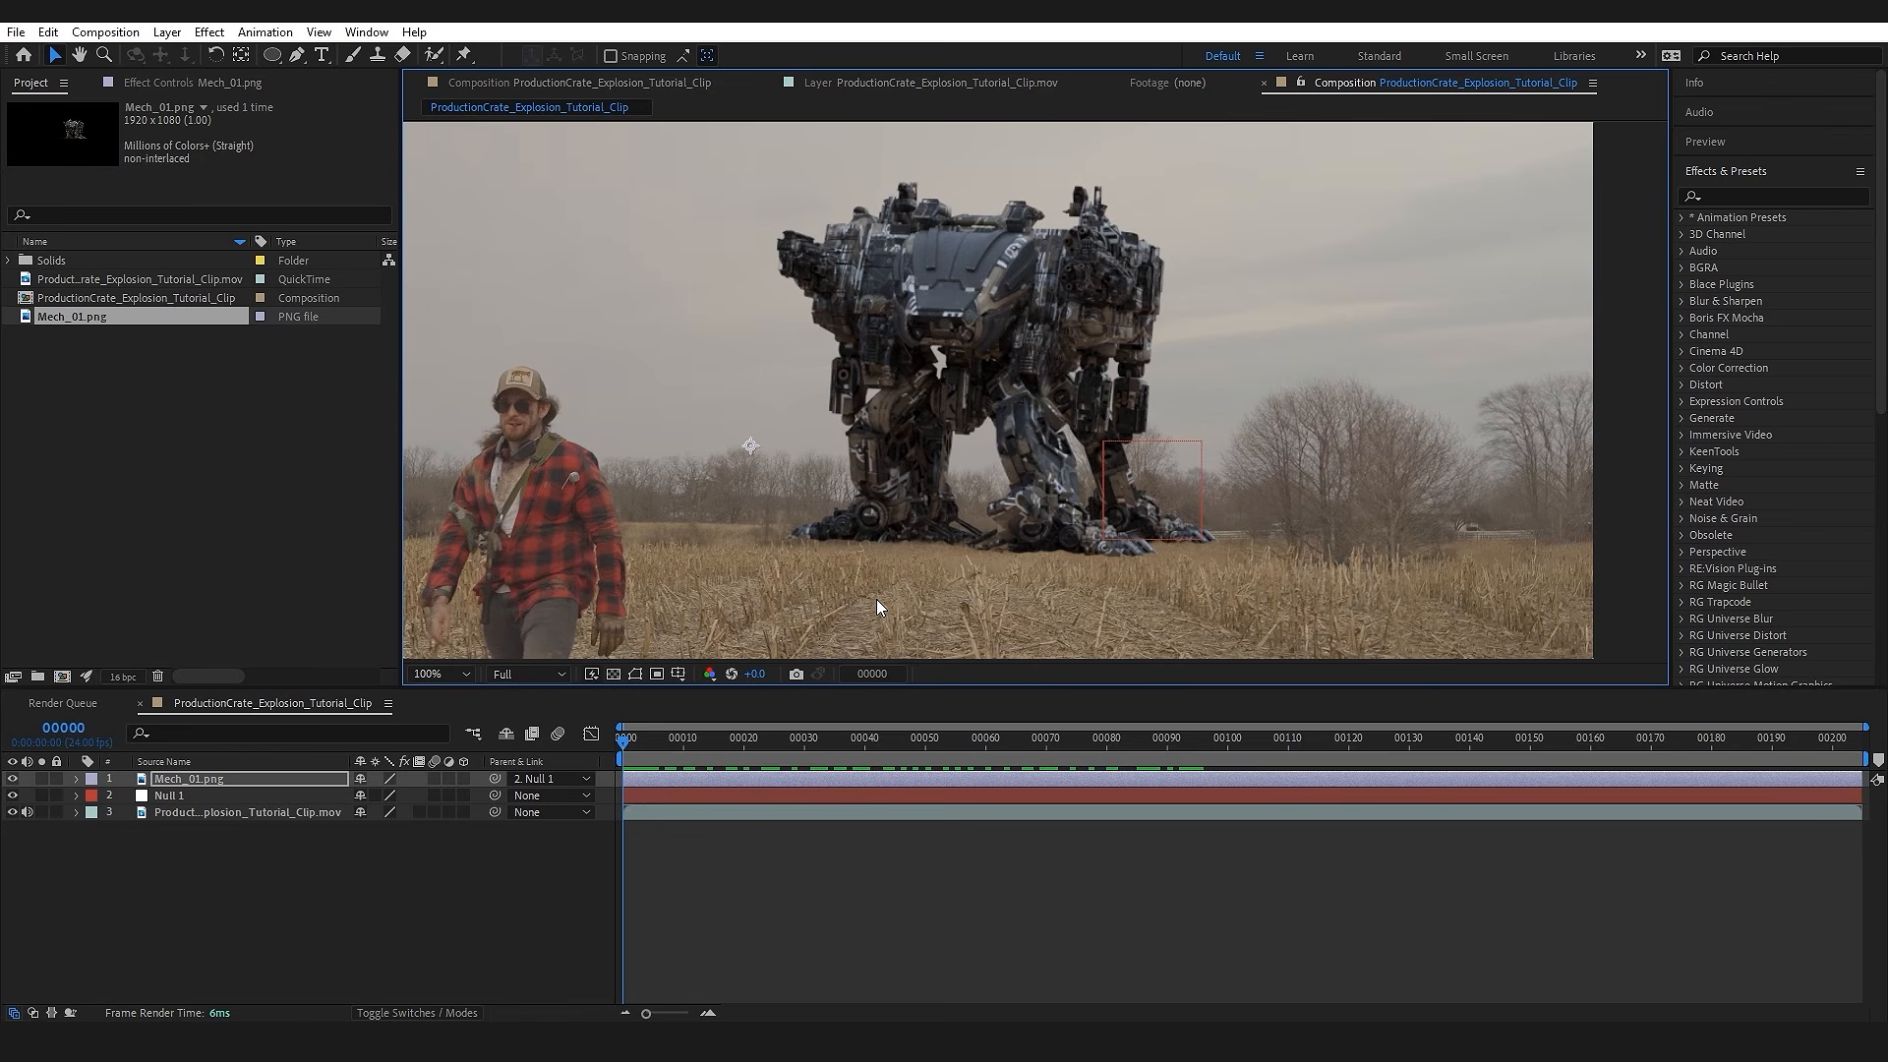
Step: Apply the Curves effect to the Mech_01.png layer using FX Console
{"action": "left_click", "coordinate": [299, 779]}
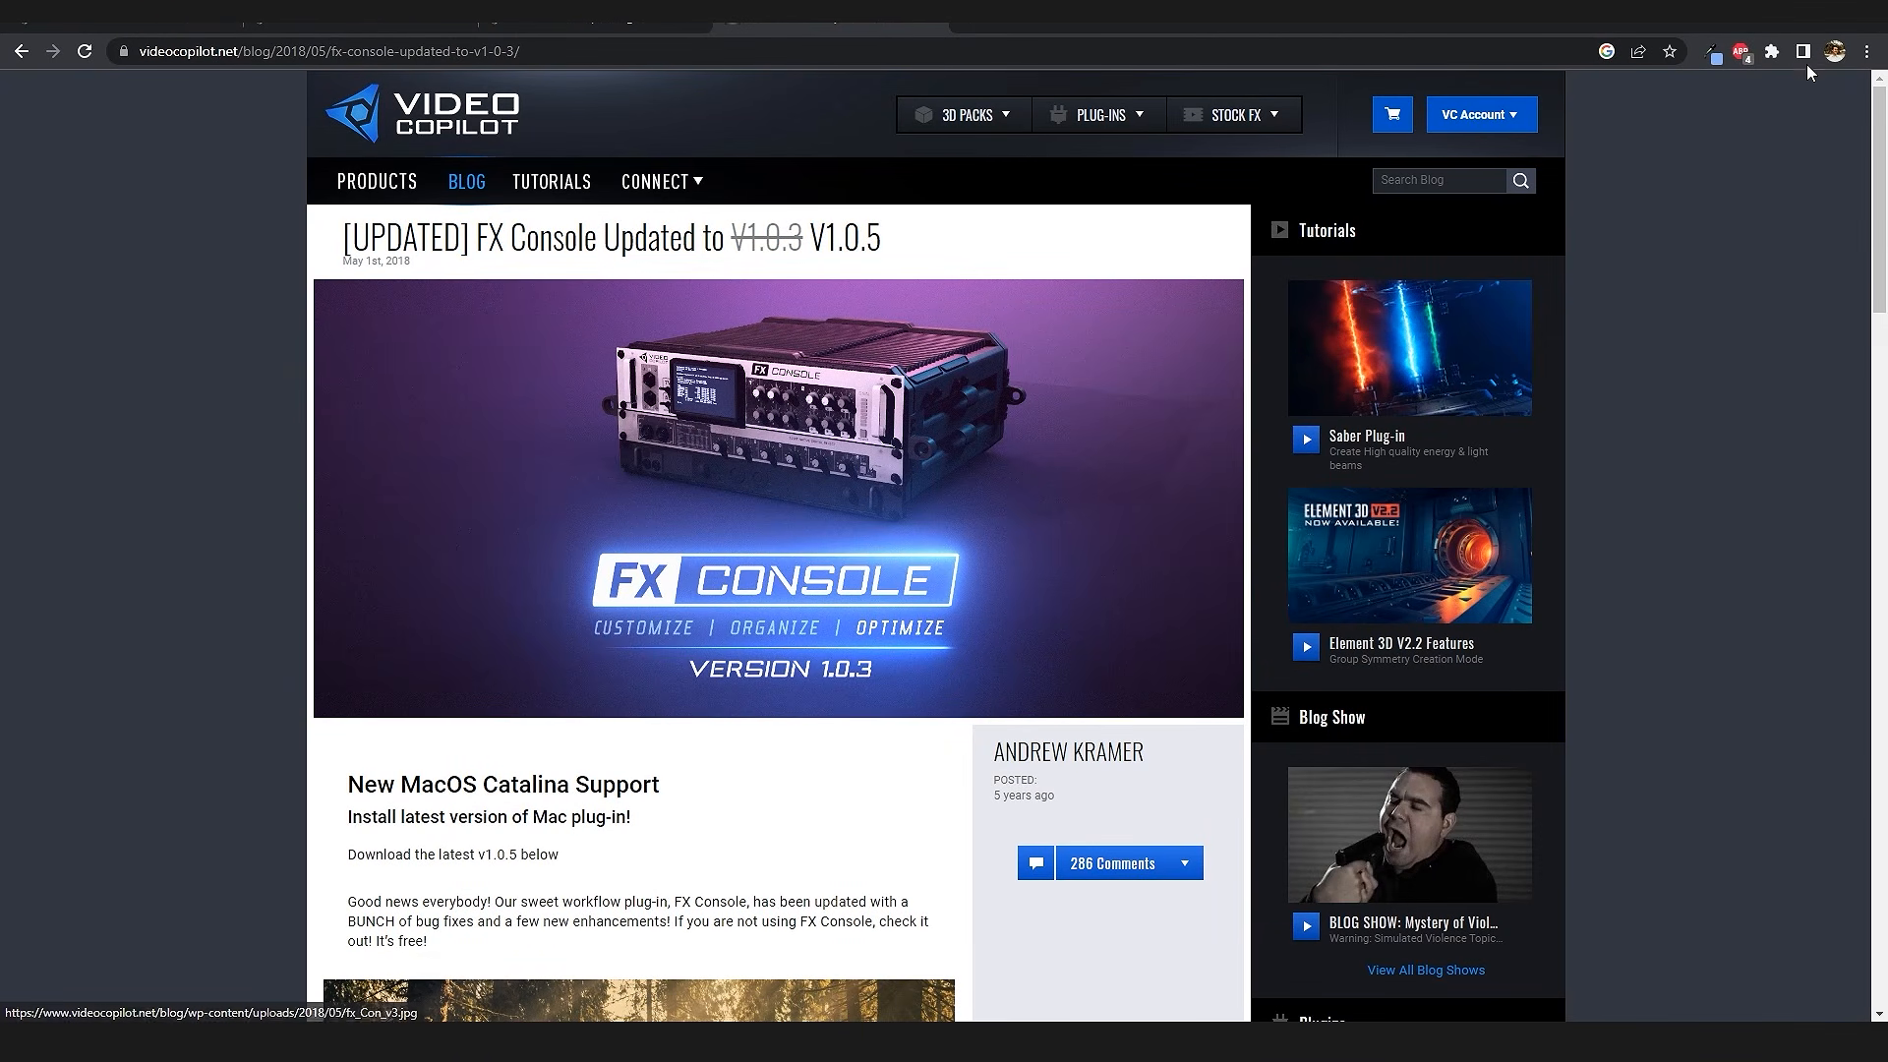
{"action": "left_click", "coordinate": [1775, 23]}
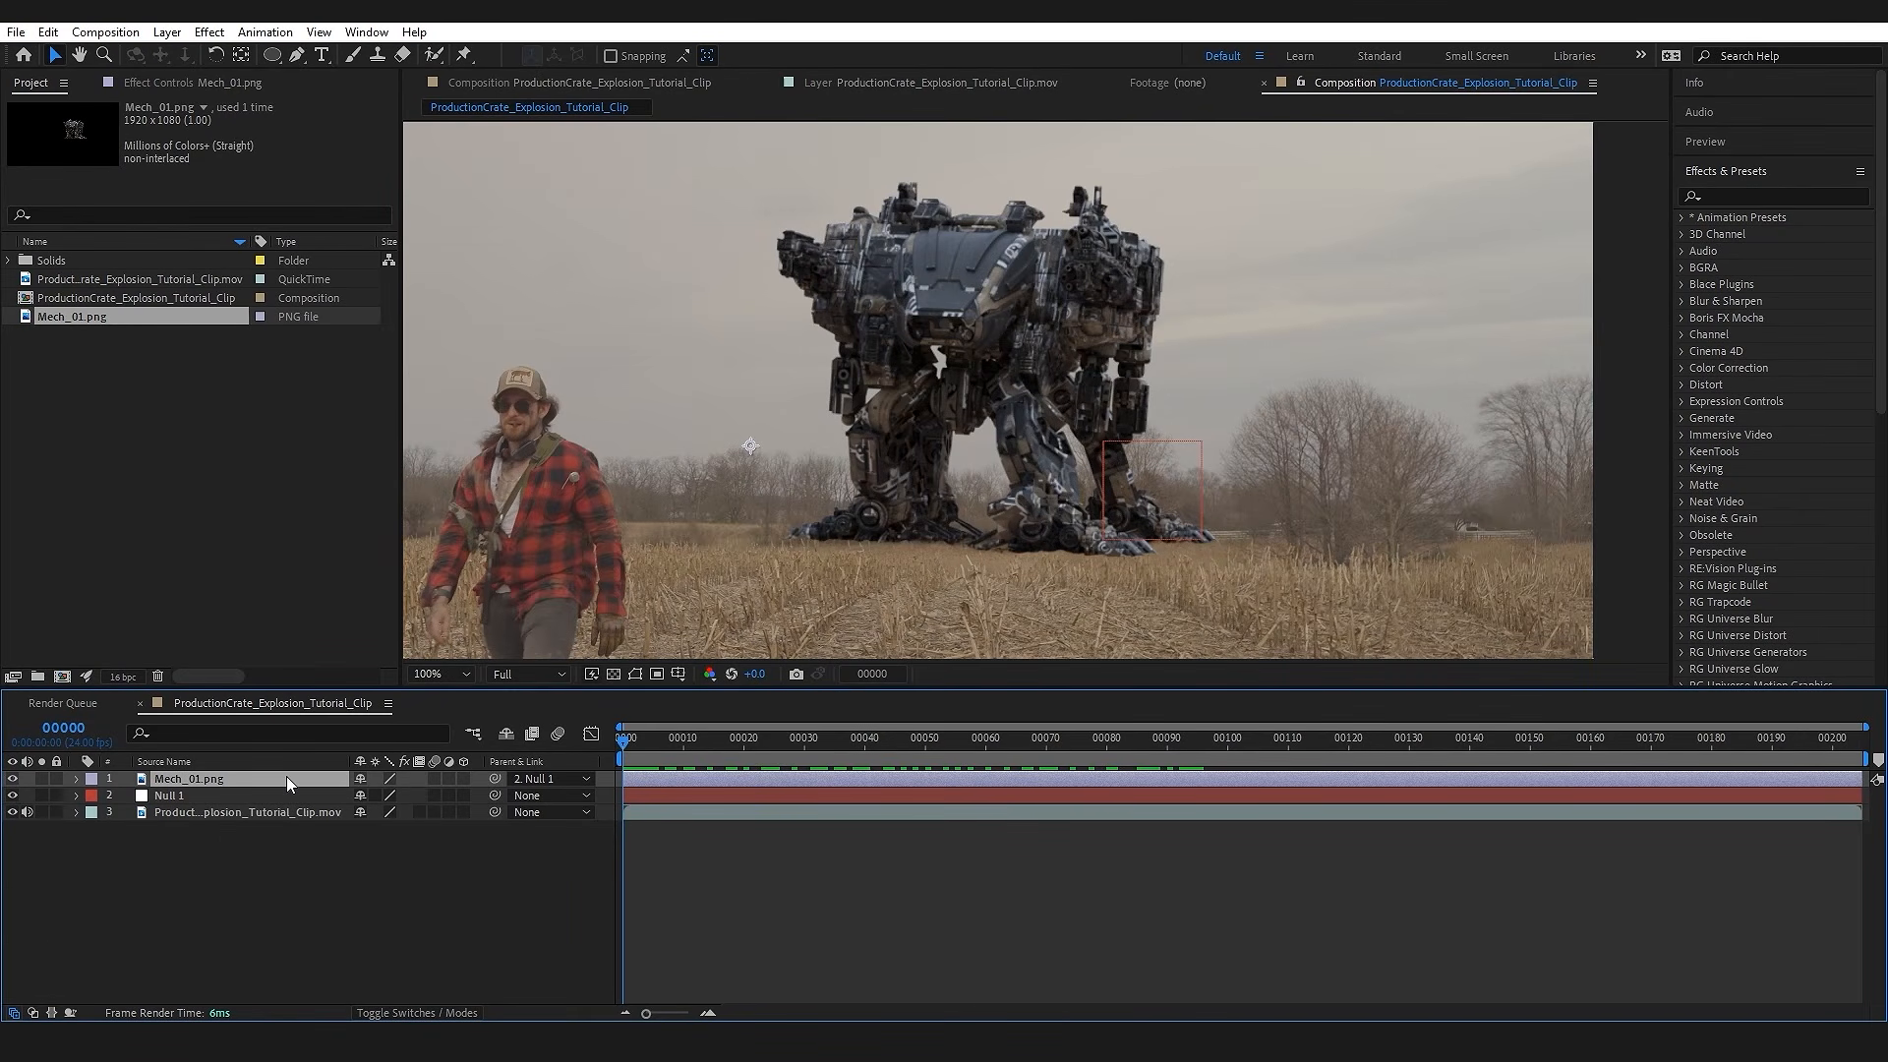
{"action": "key", "text": "ctrl+space"}
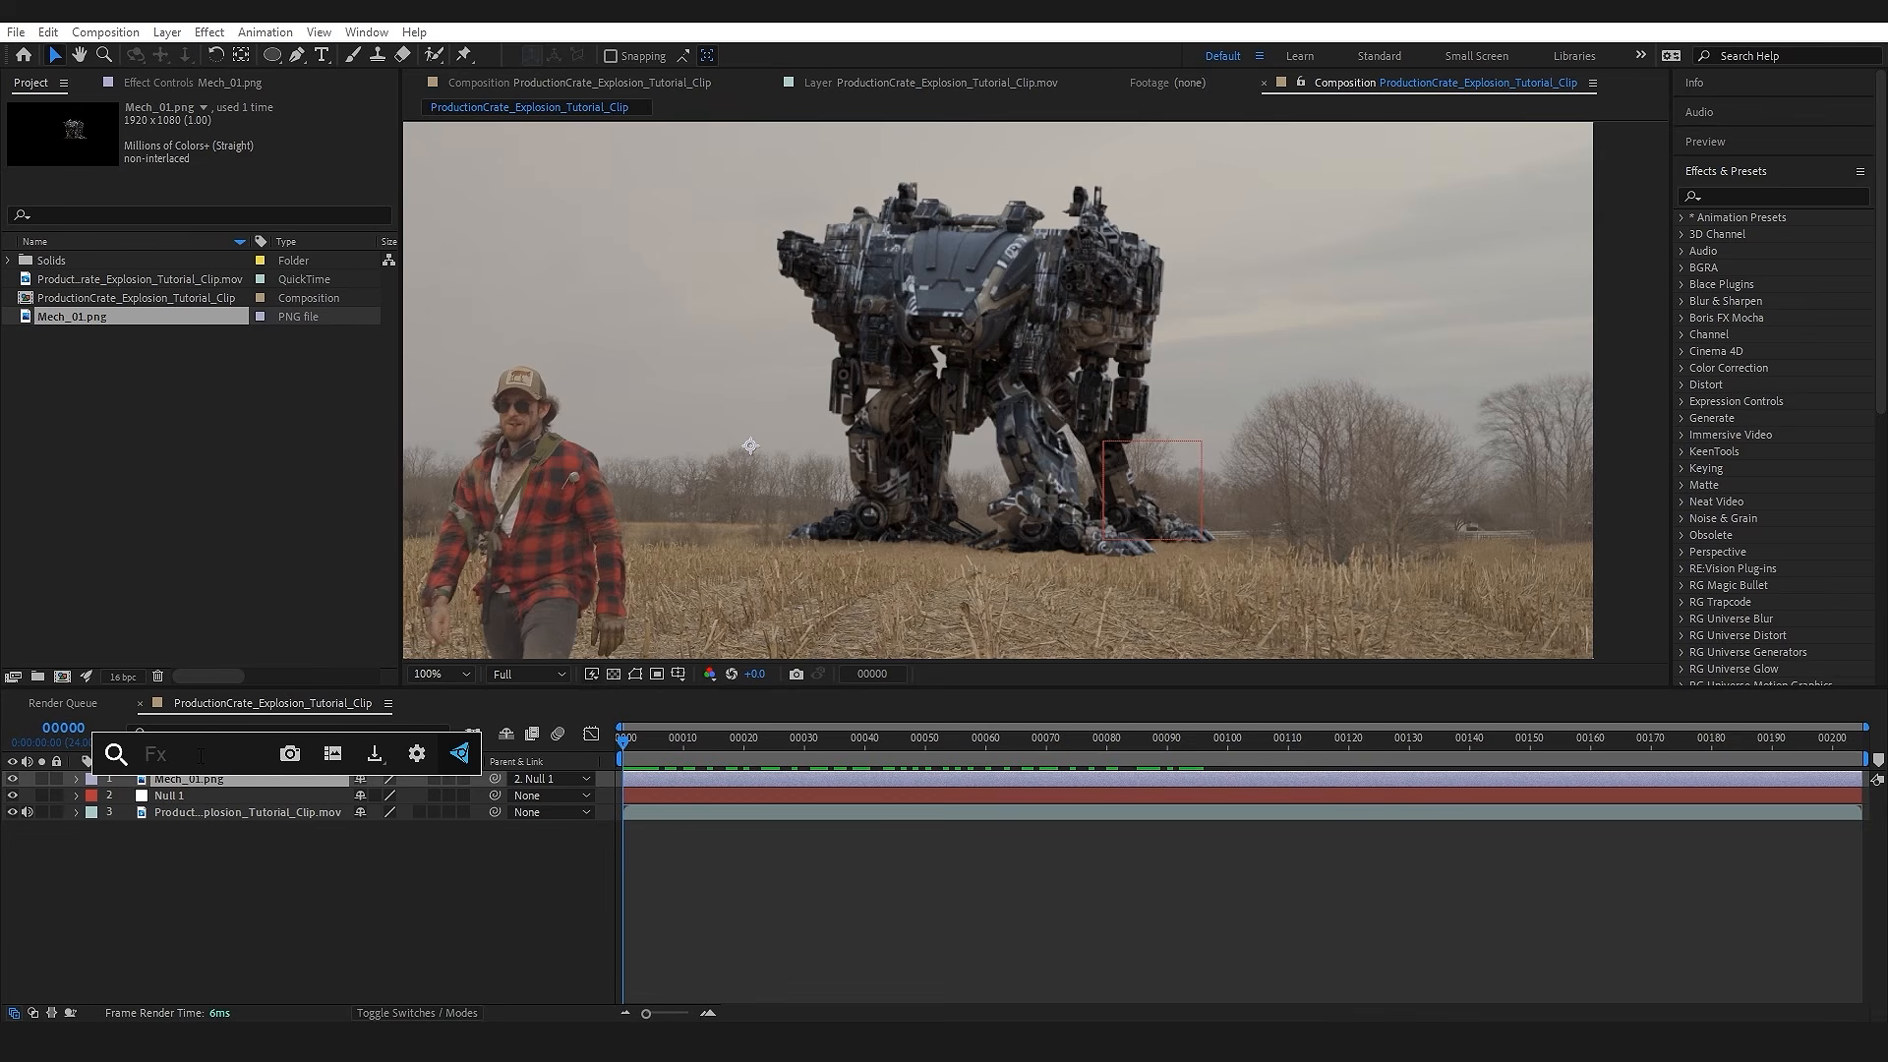
{"action": "type", "text": "curves"}
{"action": "key", "text": "Return"}
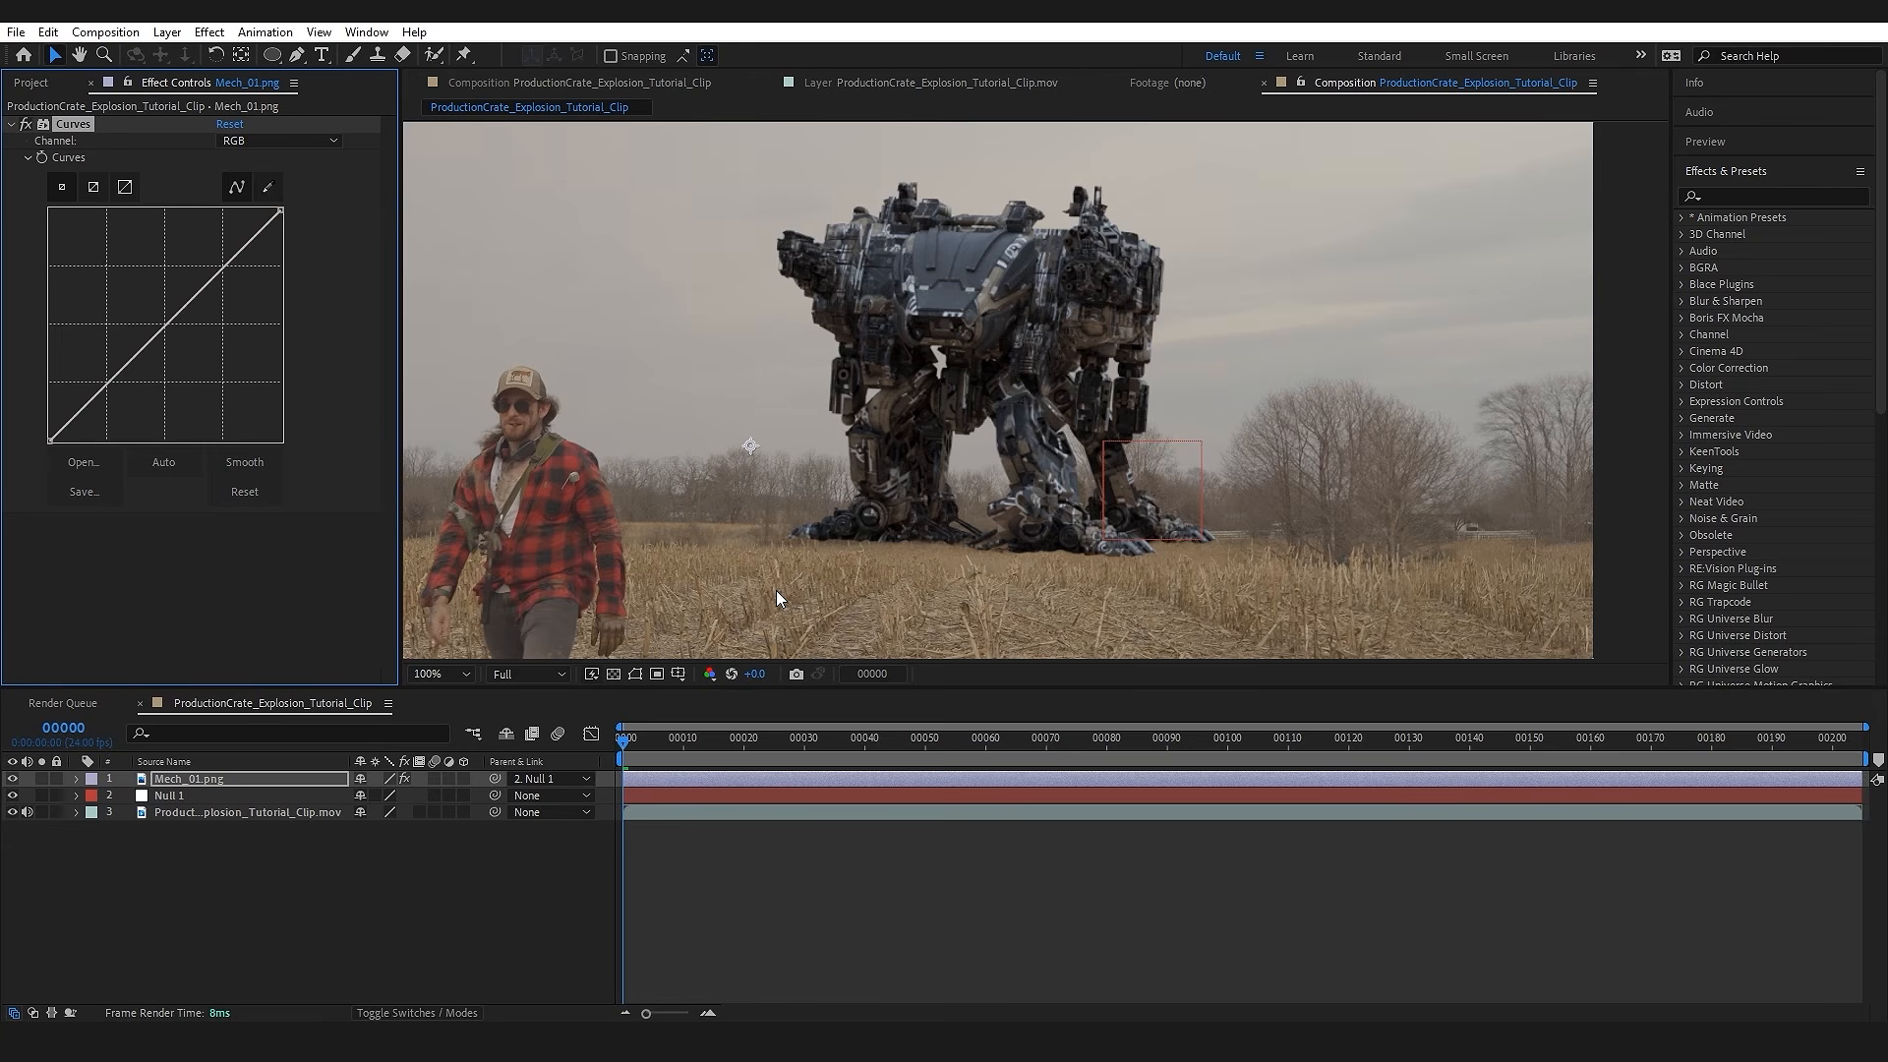
Step: Find Curves in the effects library, add it to Mech_01.png as a second instance, and delete that duplicate
{"action": "left_click", "coordinate": [1742, 173]}
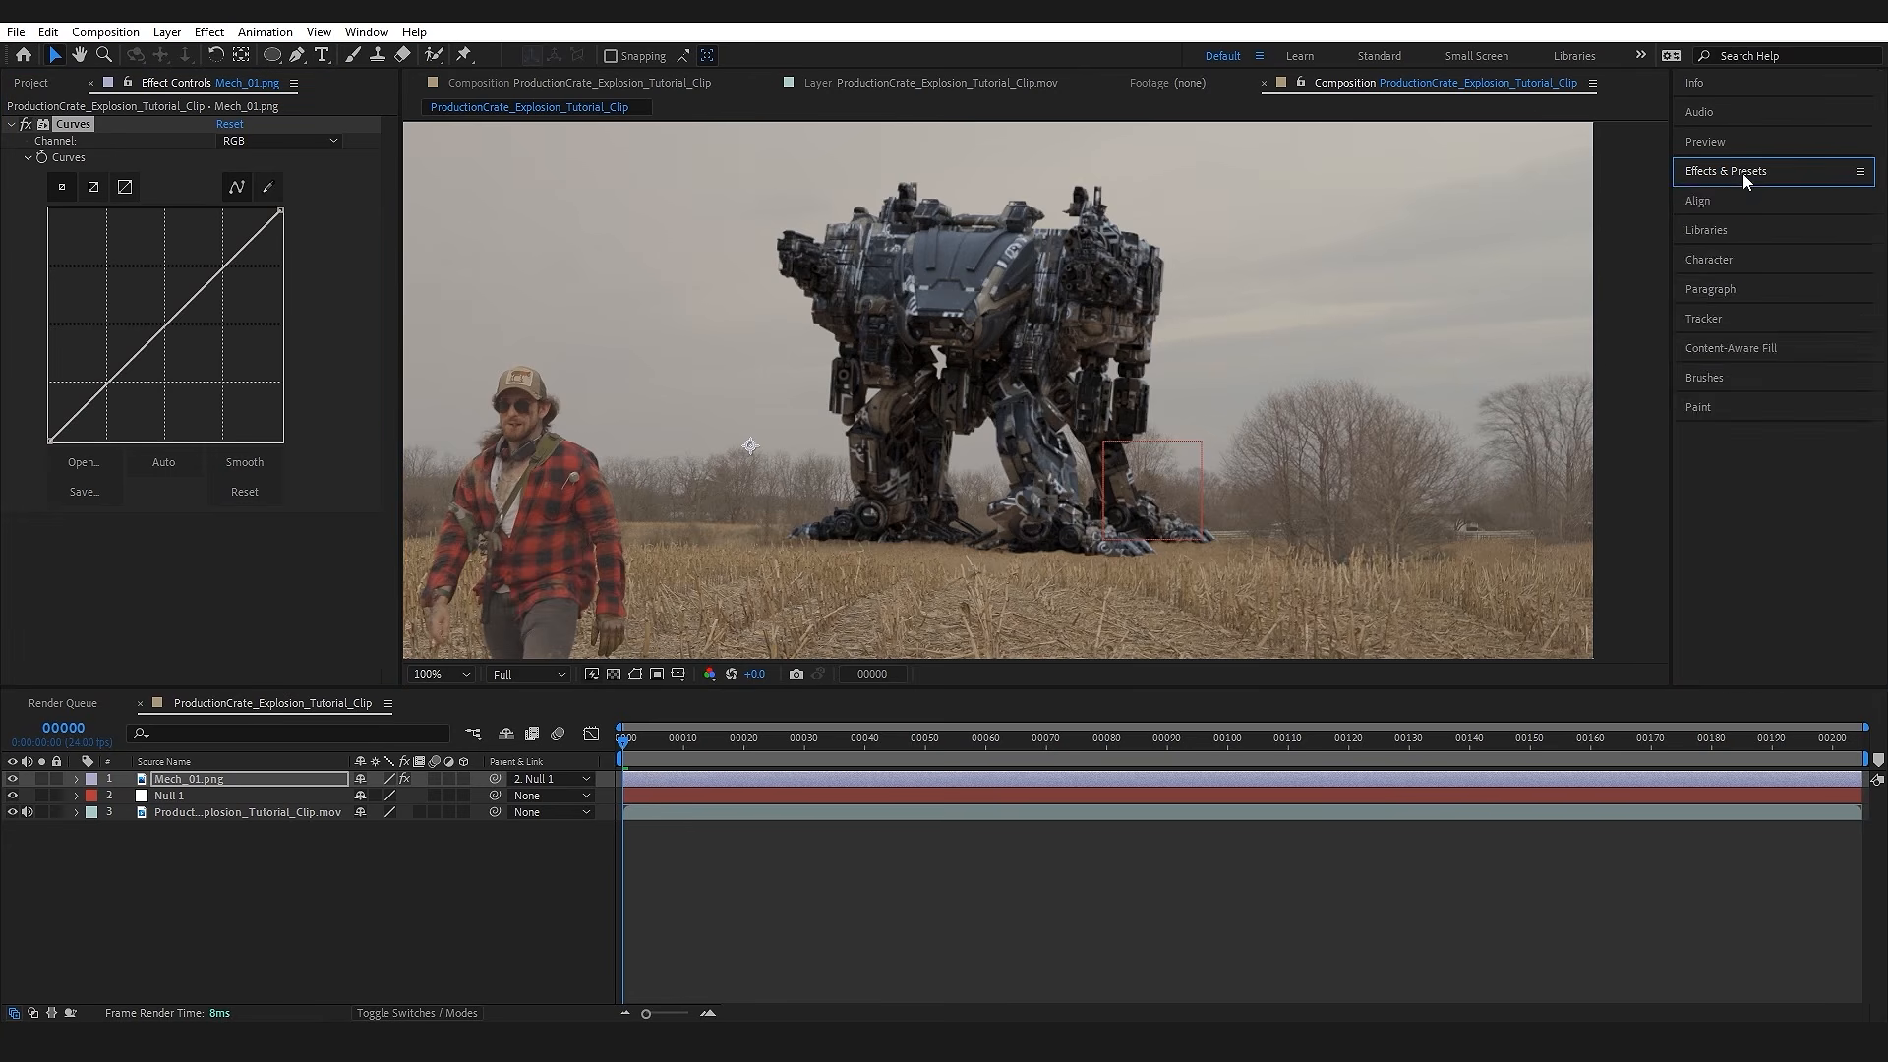
{"action": "left_click", "coordinate": [1753, 193]}
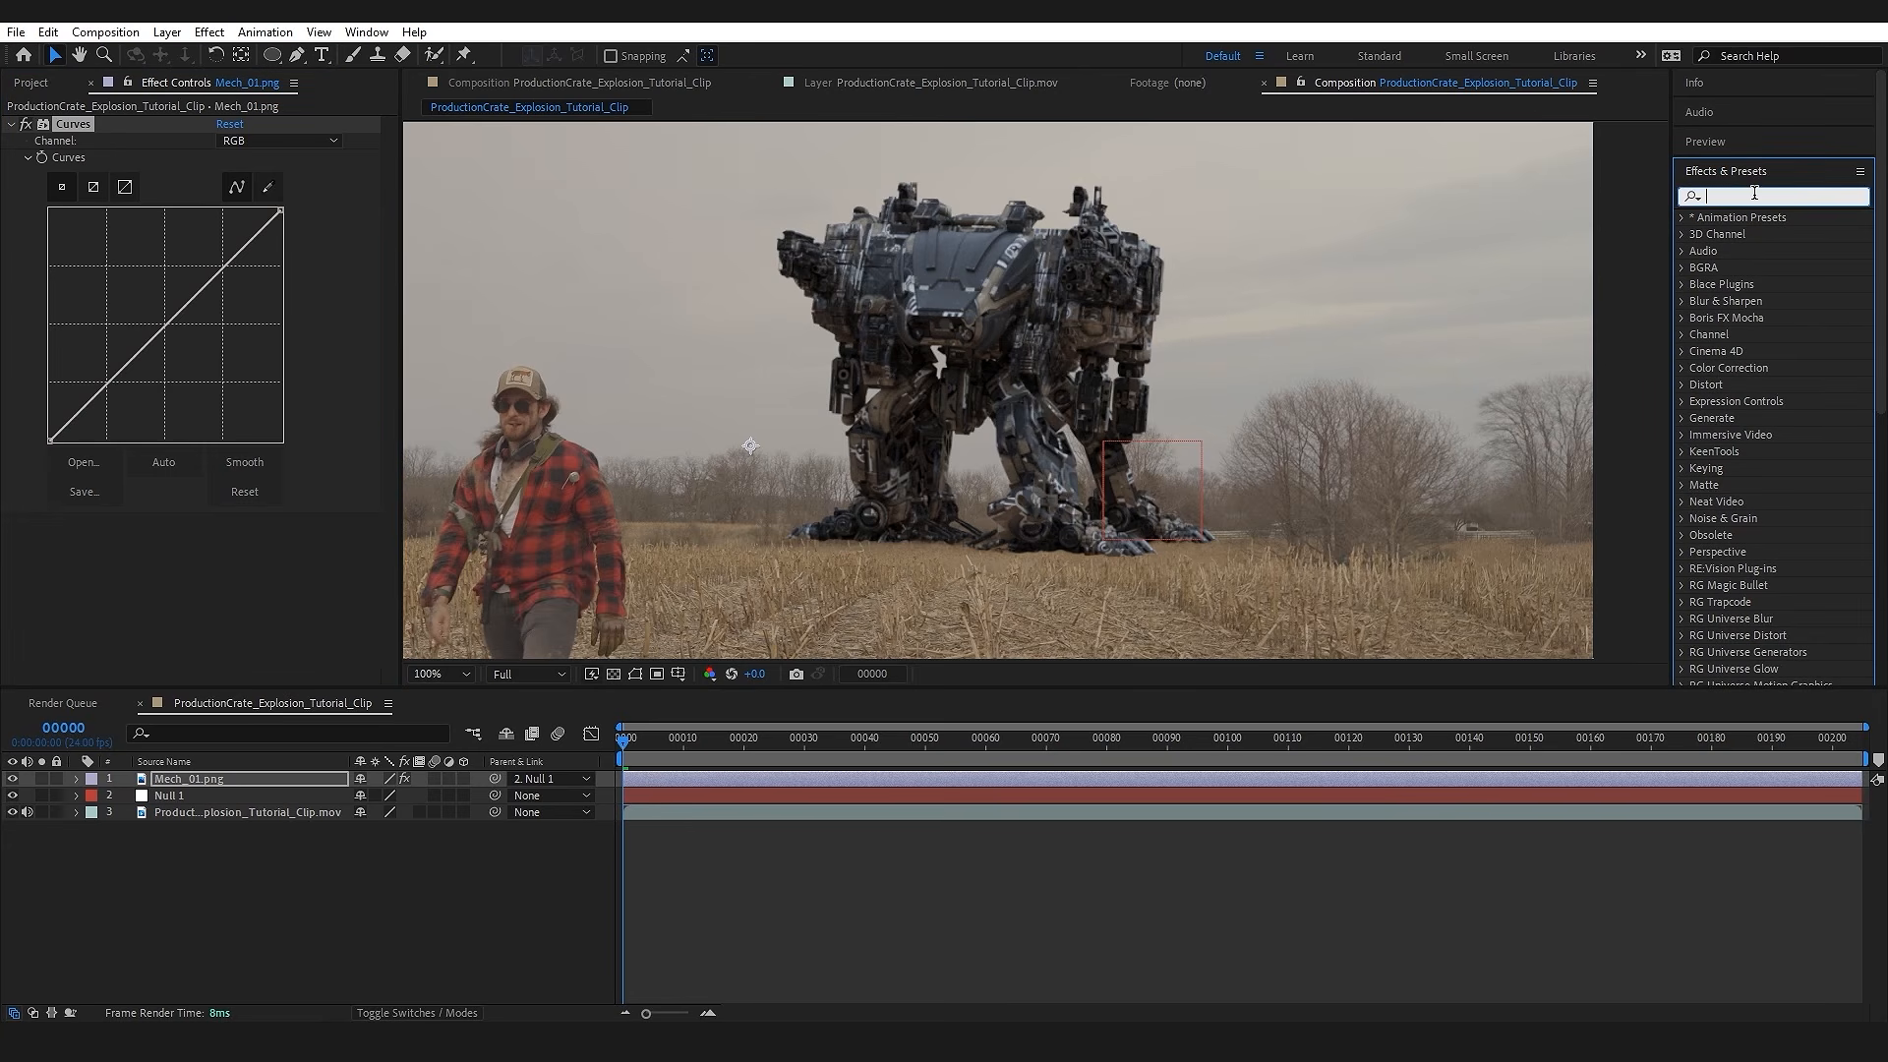
{"action": "type", "text": "curves"}
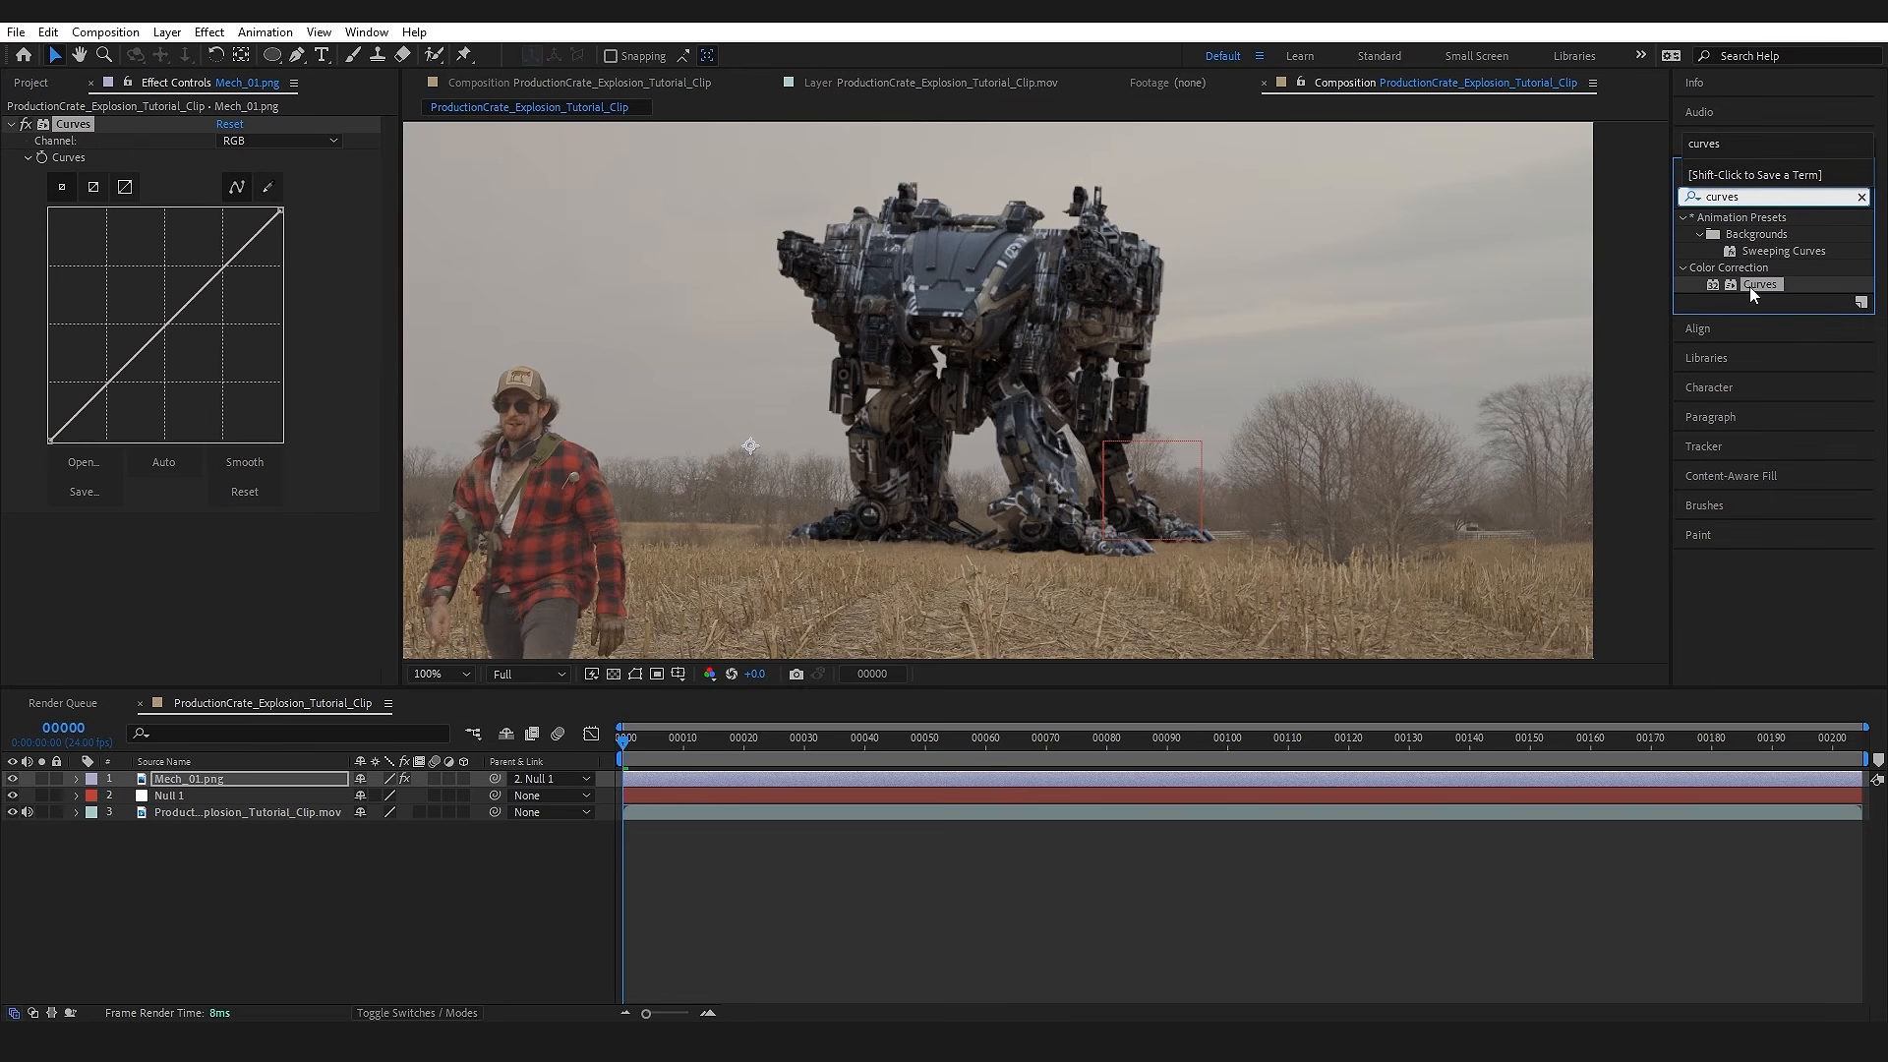
{"action": "left_click_drag", "start_coordinate": [1749, 287], "coordinate": [240, 621]}
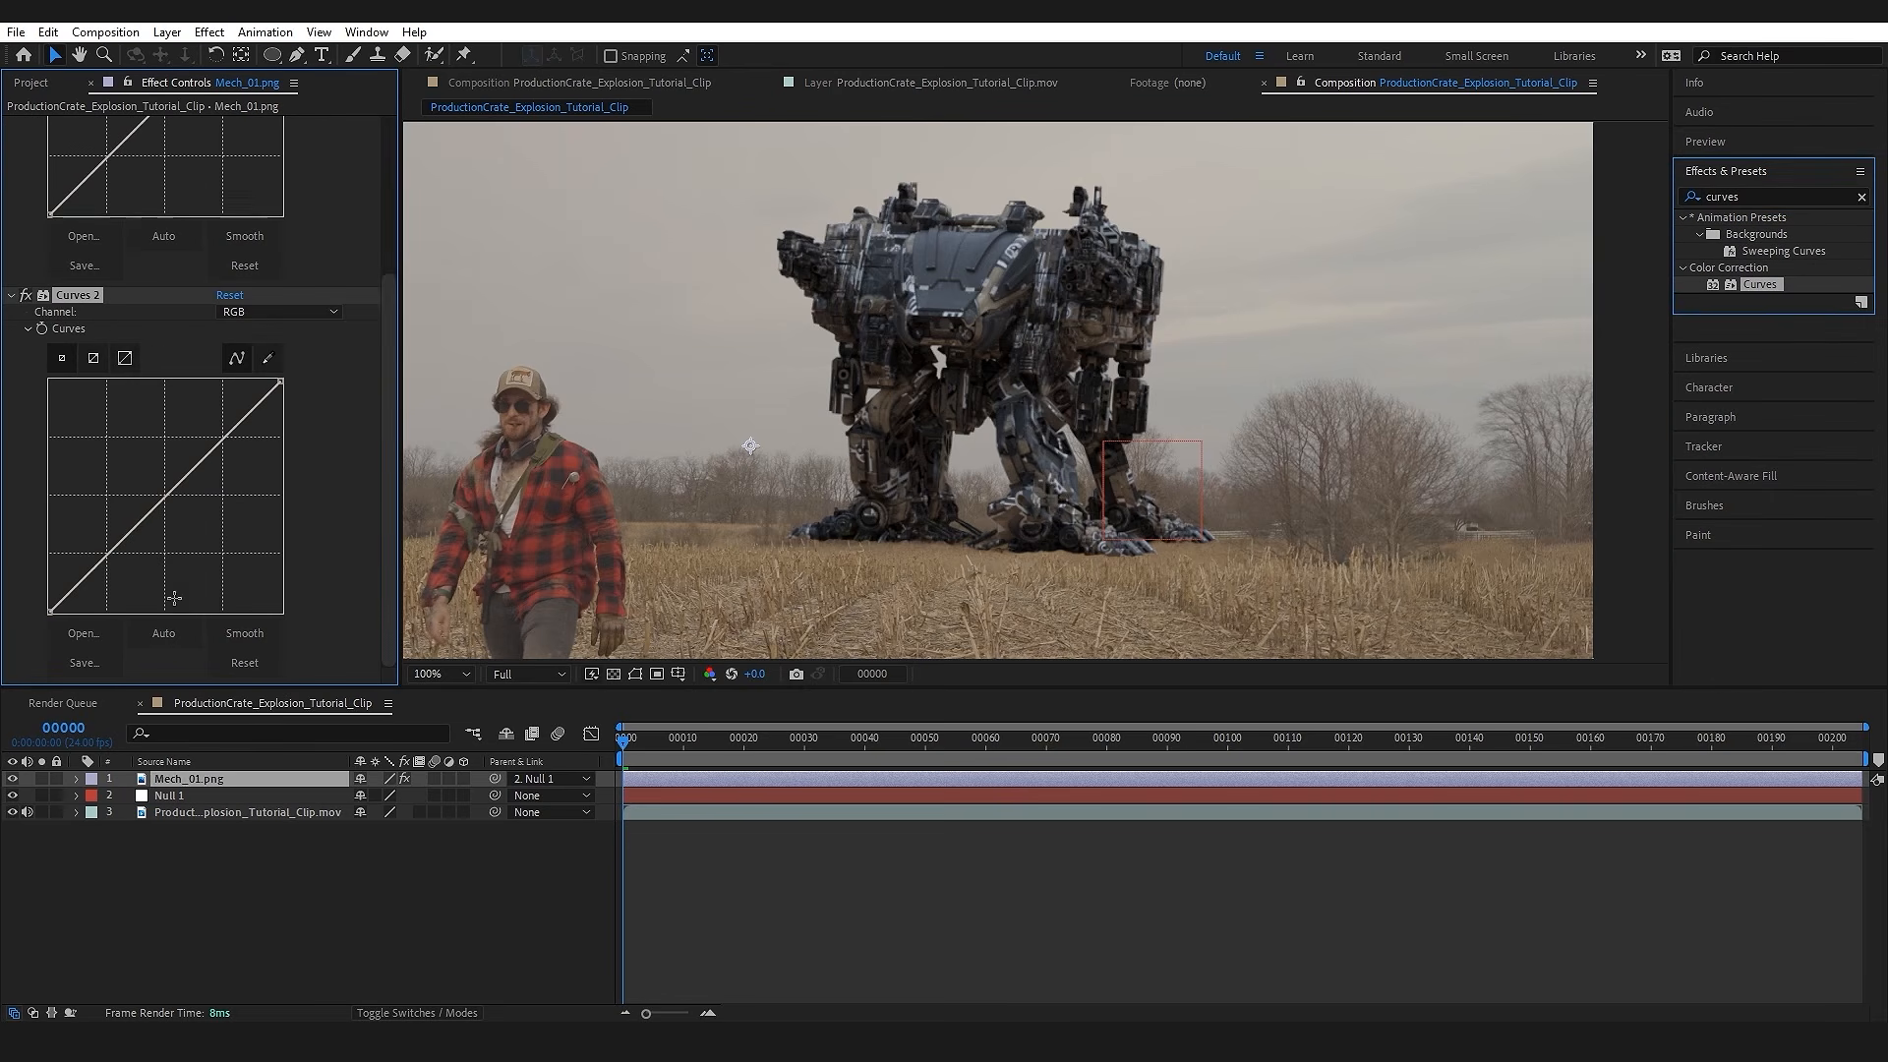
{"action": "key", "text": "Delete"}
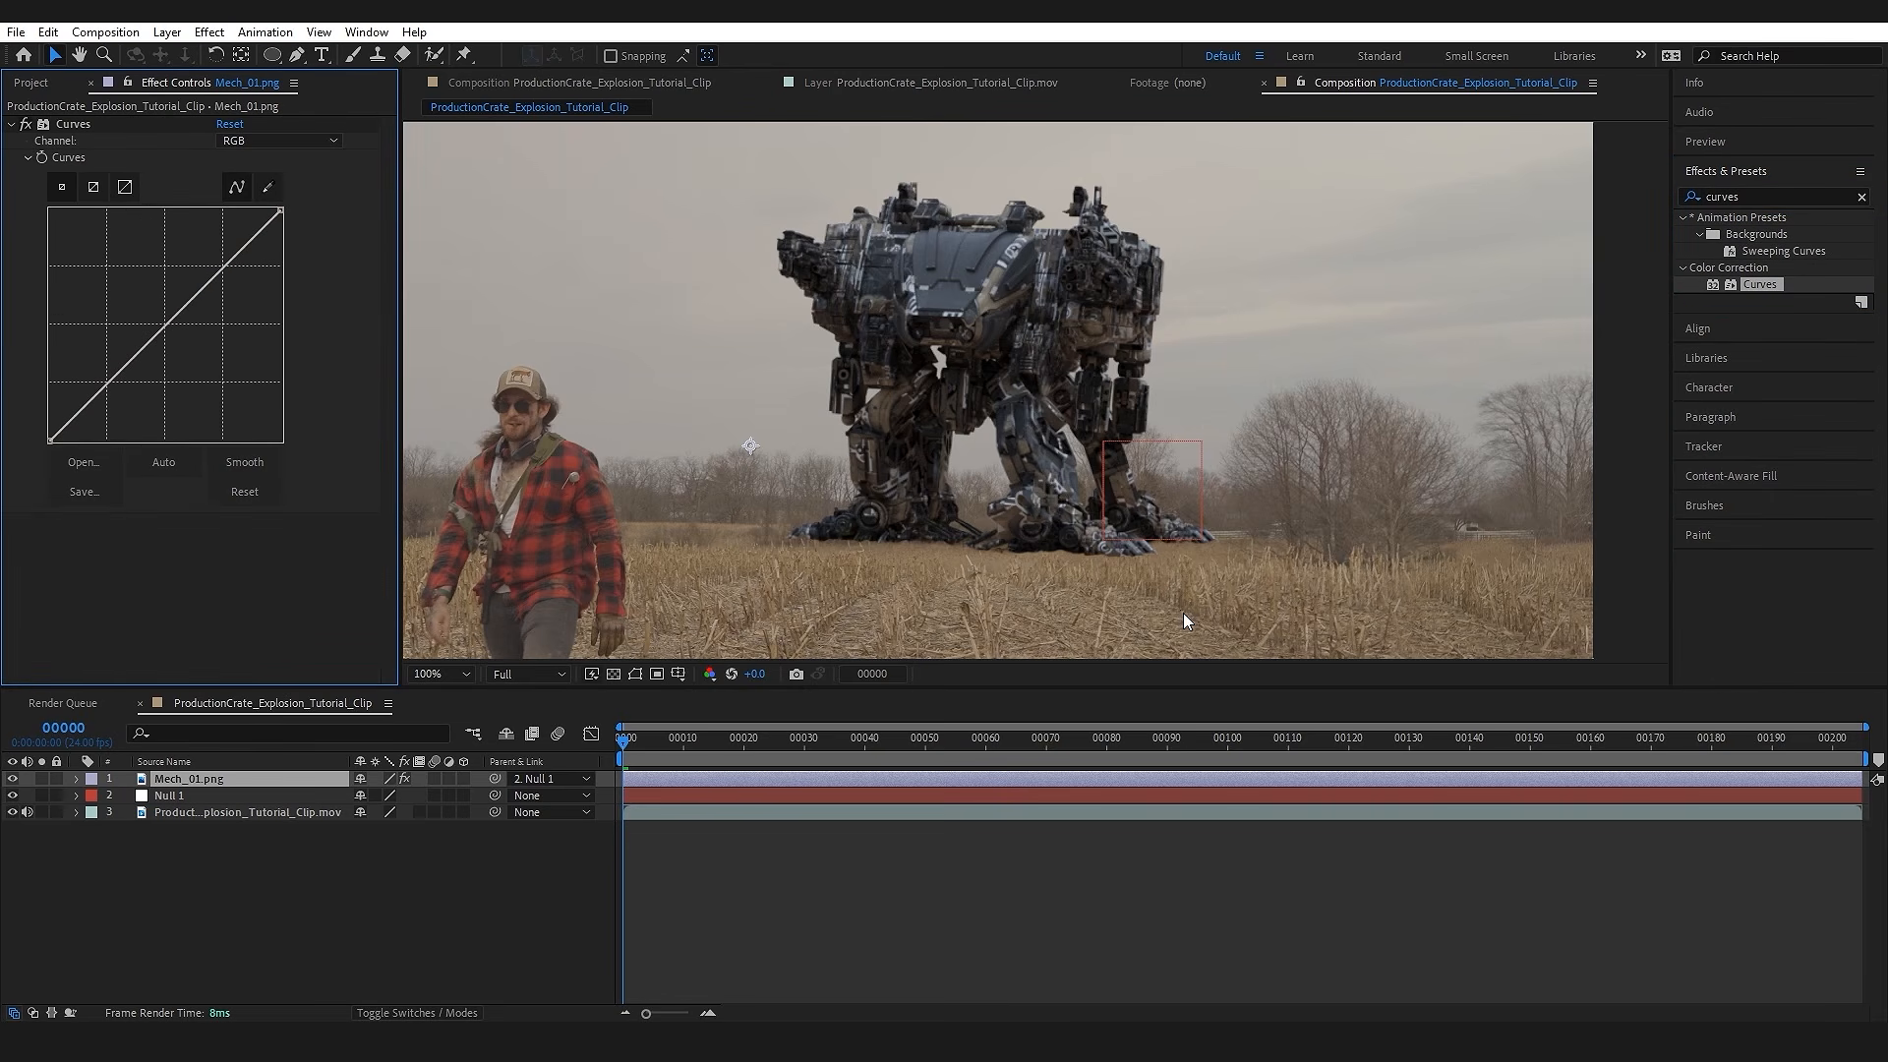
Step: Apply the Curves effect to the selected Mech_01.png layer once more through the FX Console search
{"action": "left_click", "coordinate": [255, 781]}
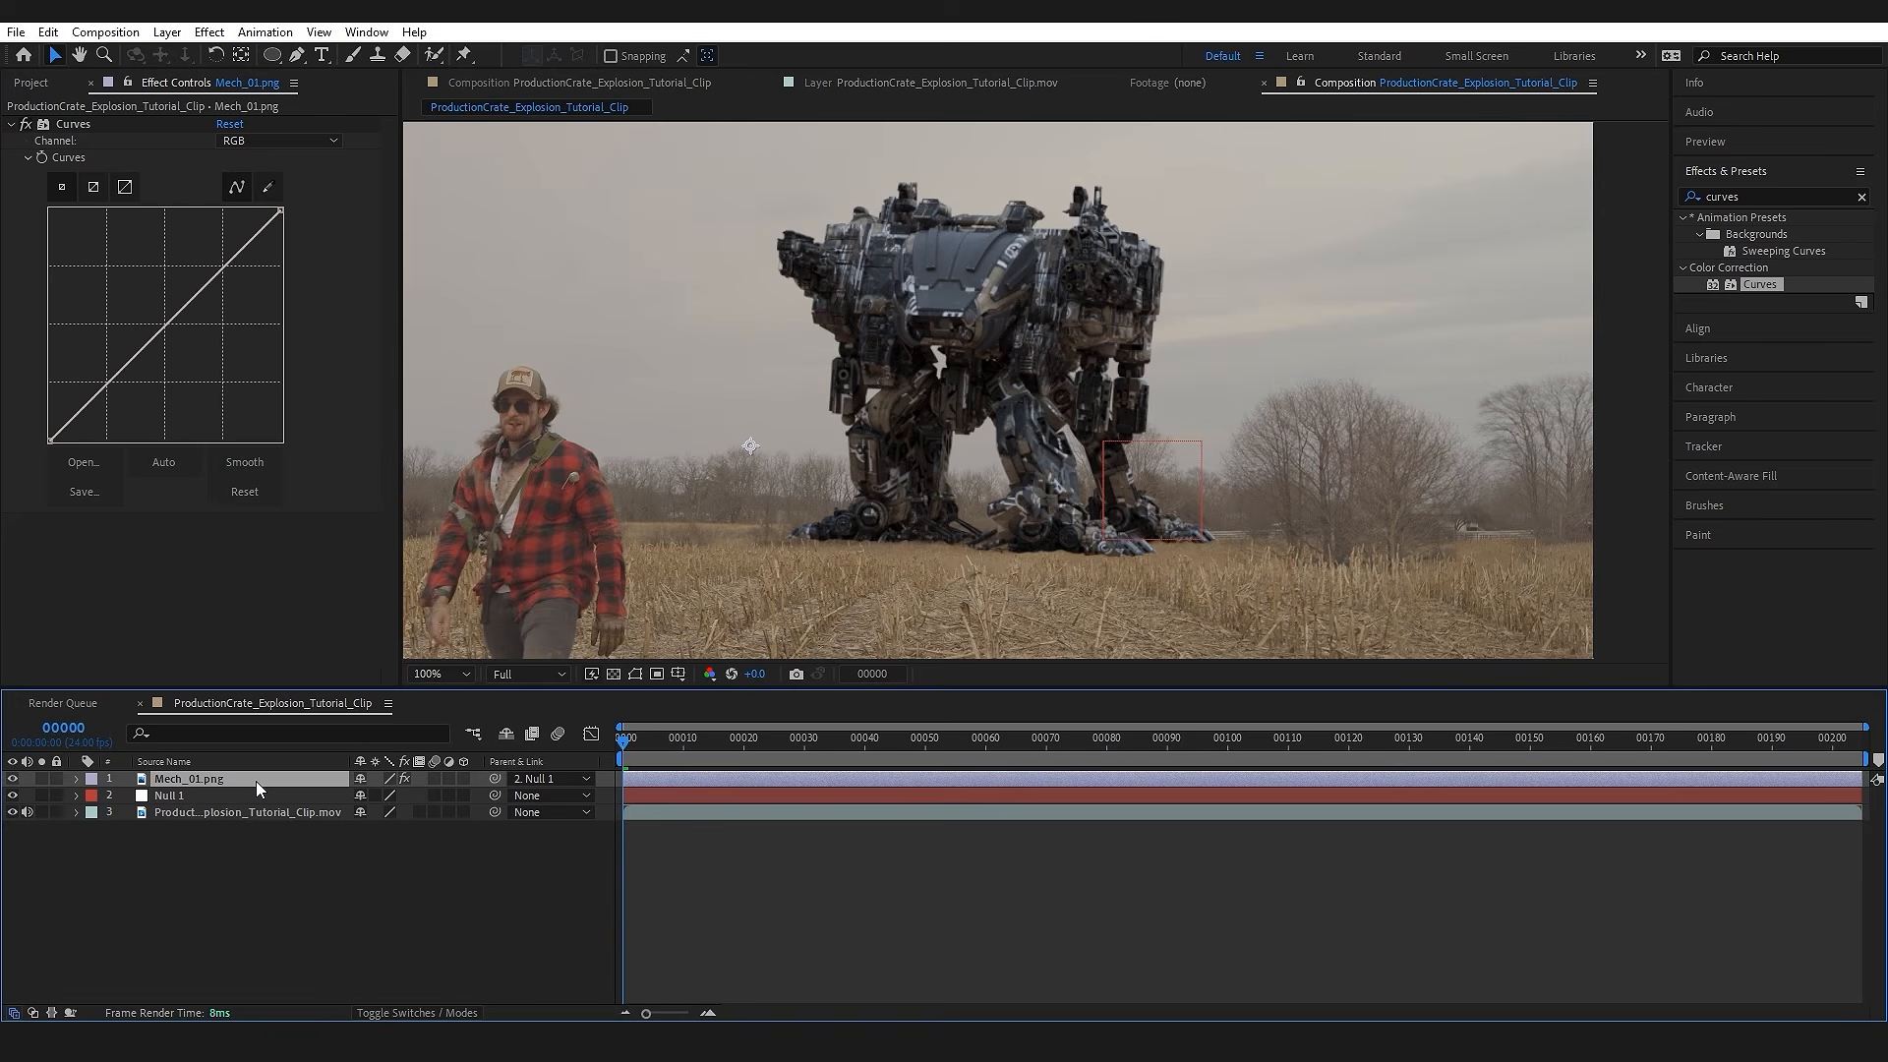
{"action": "key", "text": "ctrl+space"}
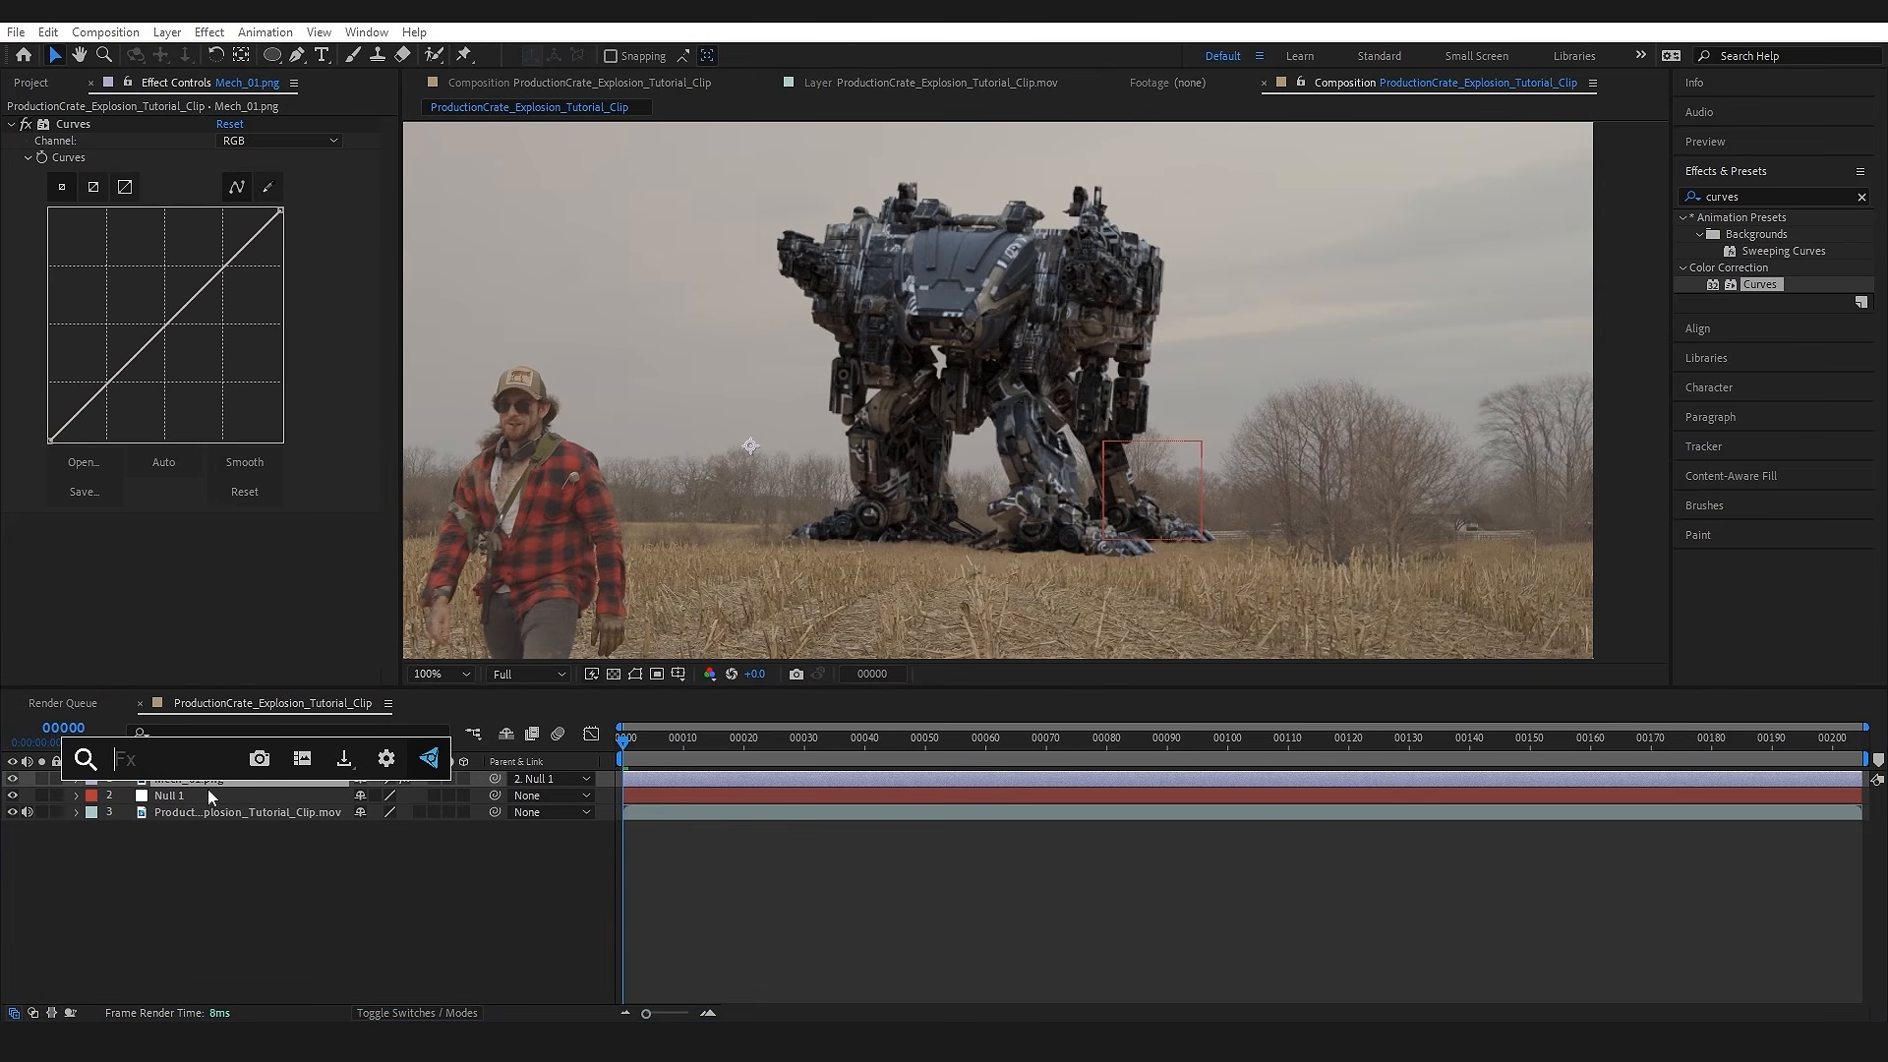
{"action": "type", "text": "curves"}
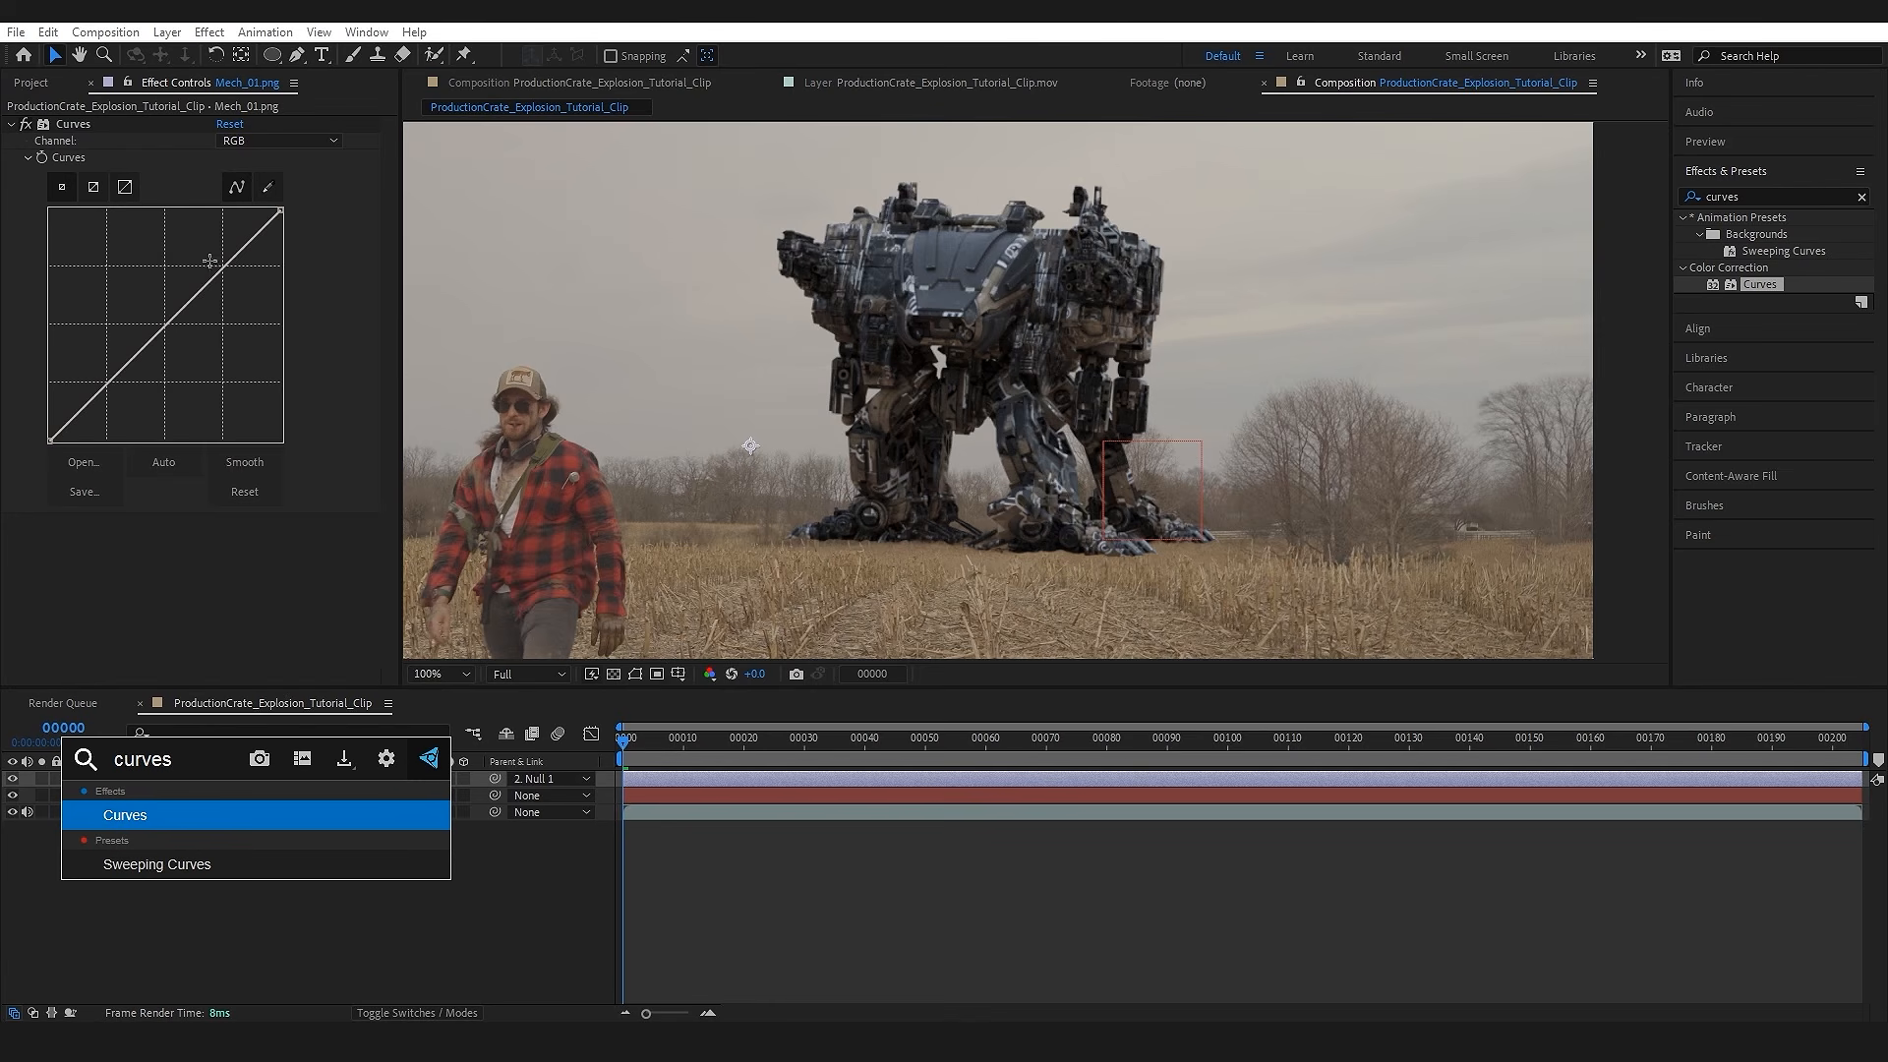
{"action": "key", "text": "Return"}
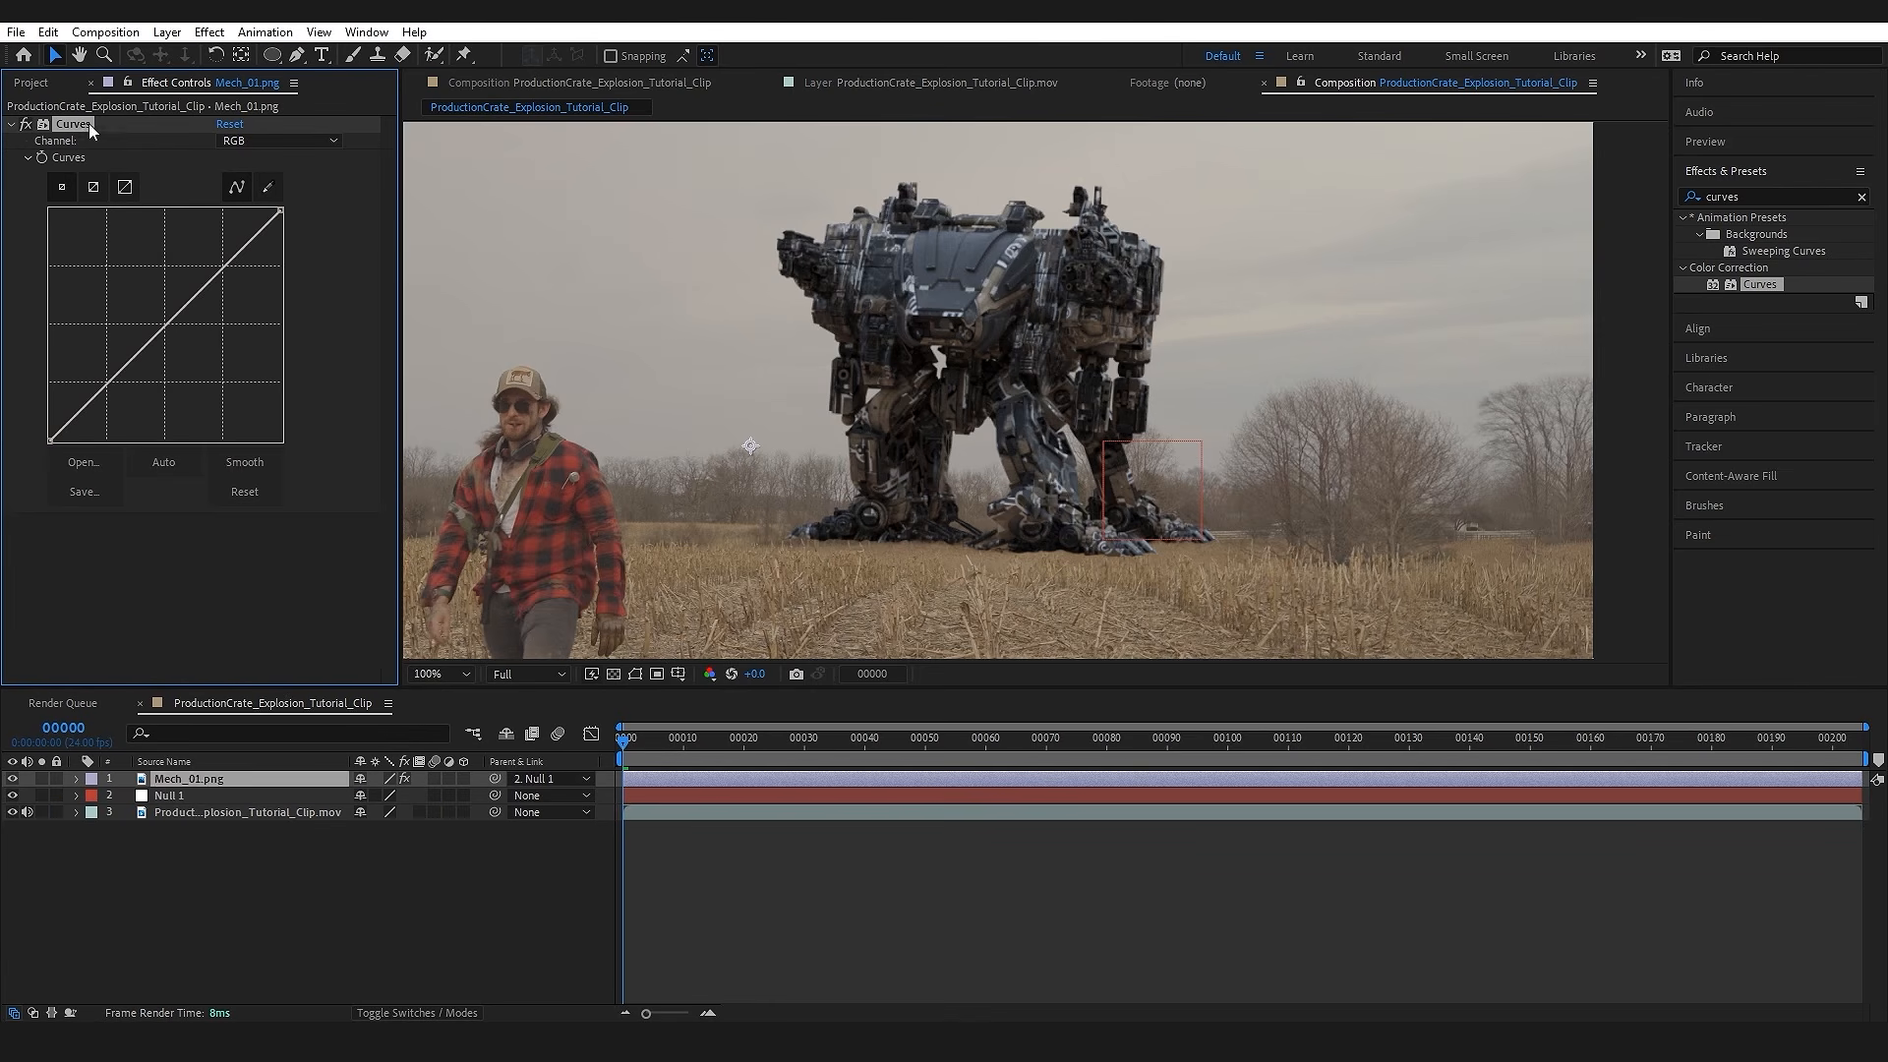
Step: Colour-match Mech_01.png with Curves by lifting the RGB black point, slightly raising the Red curve and slightly lowering the Blue midtones
{"action": "left_click_drag", "start_coordinate": [951, 373], "coordinate": [1033, 360]}
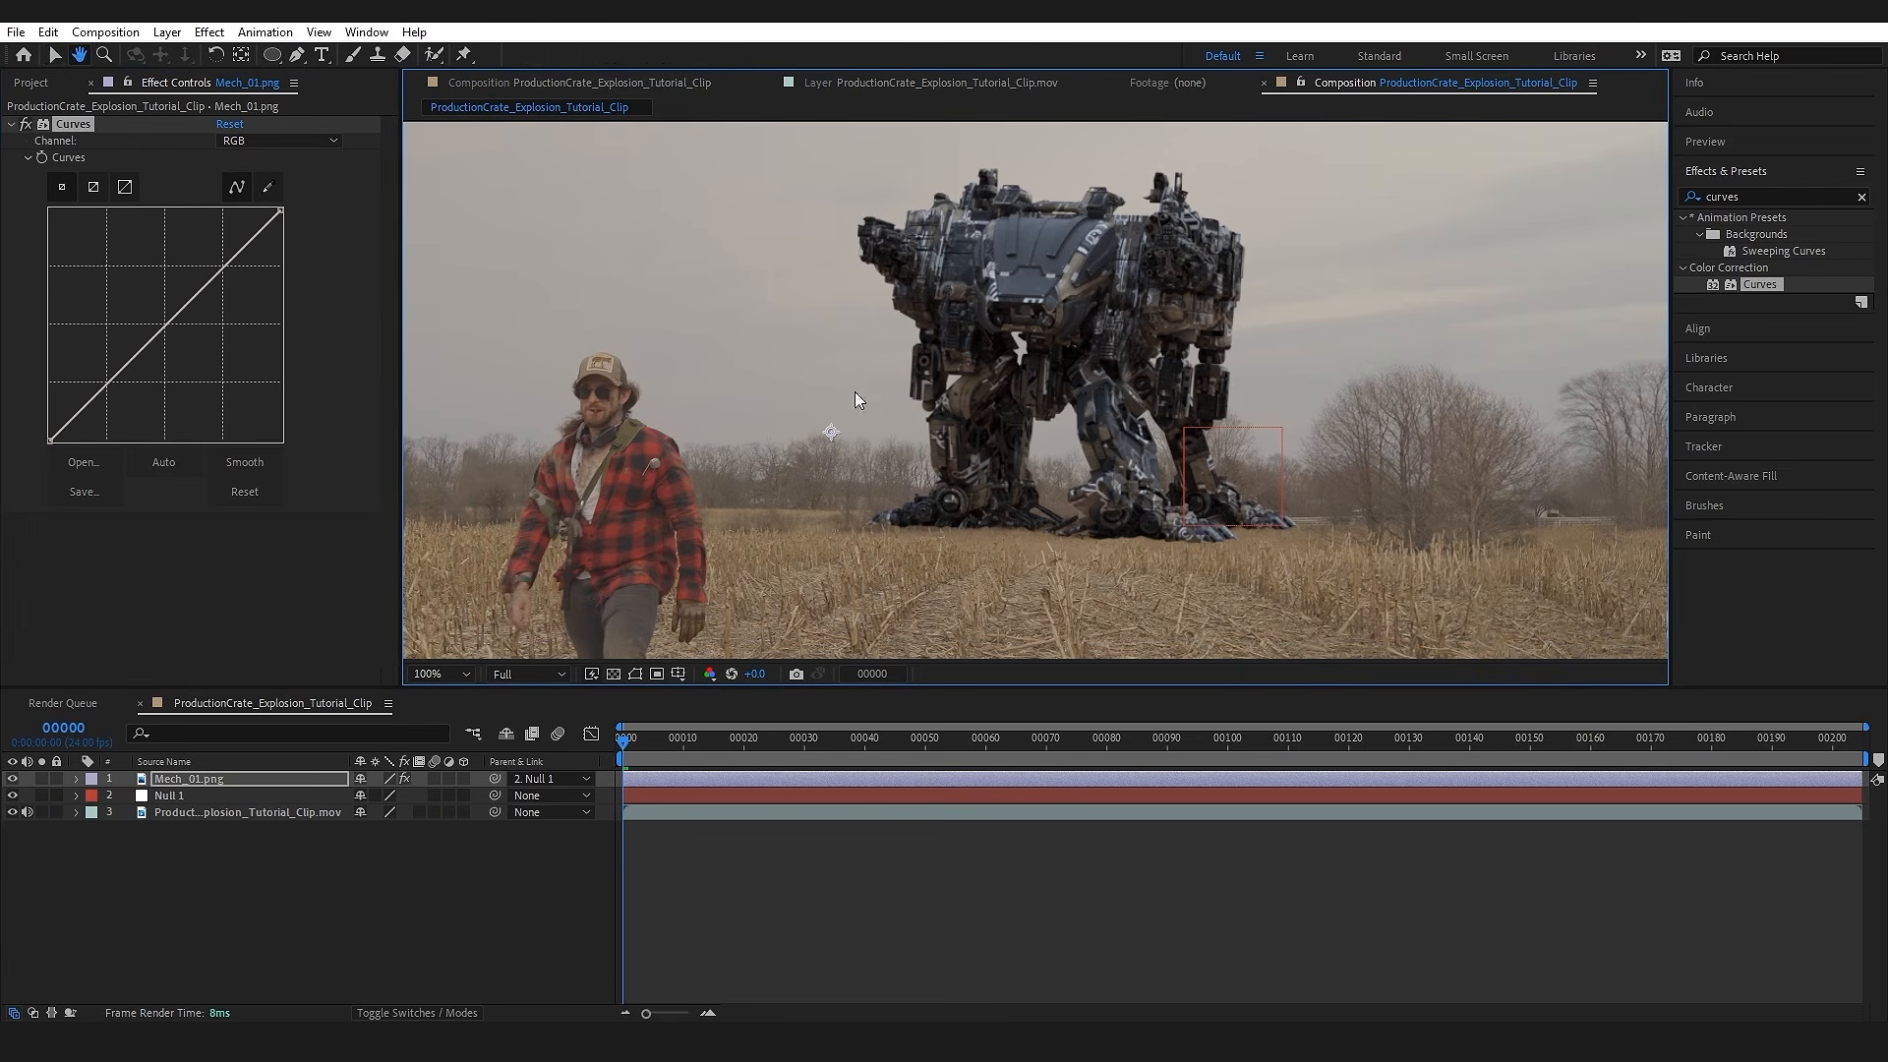
{"action": "left_click_drag", "start_coordinate": [50, 440], "coordinate": [7, 398]}
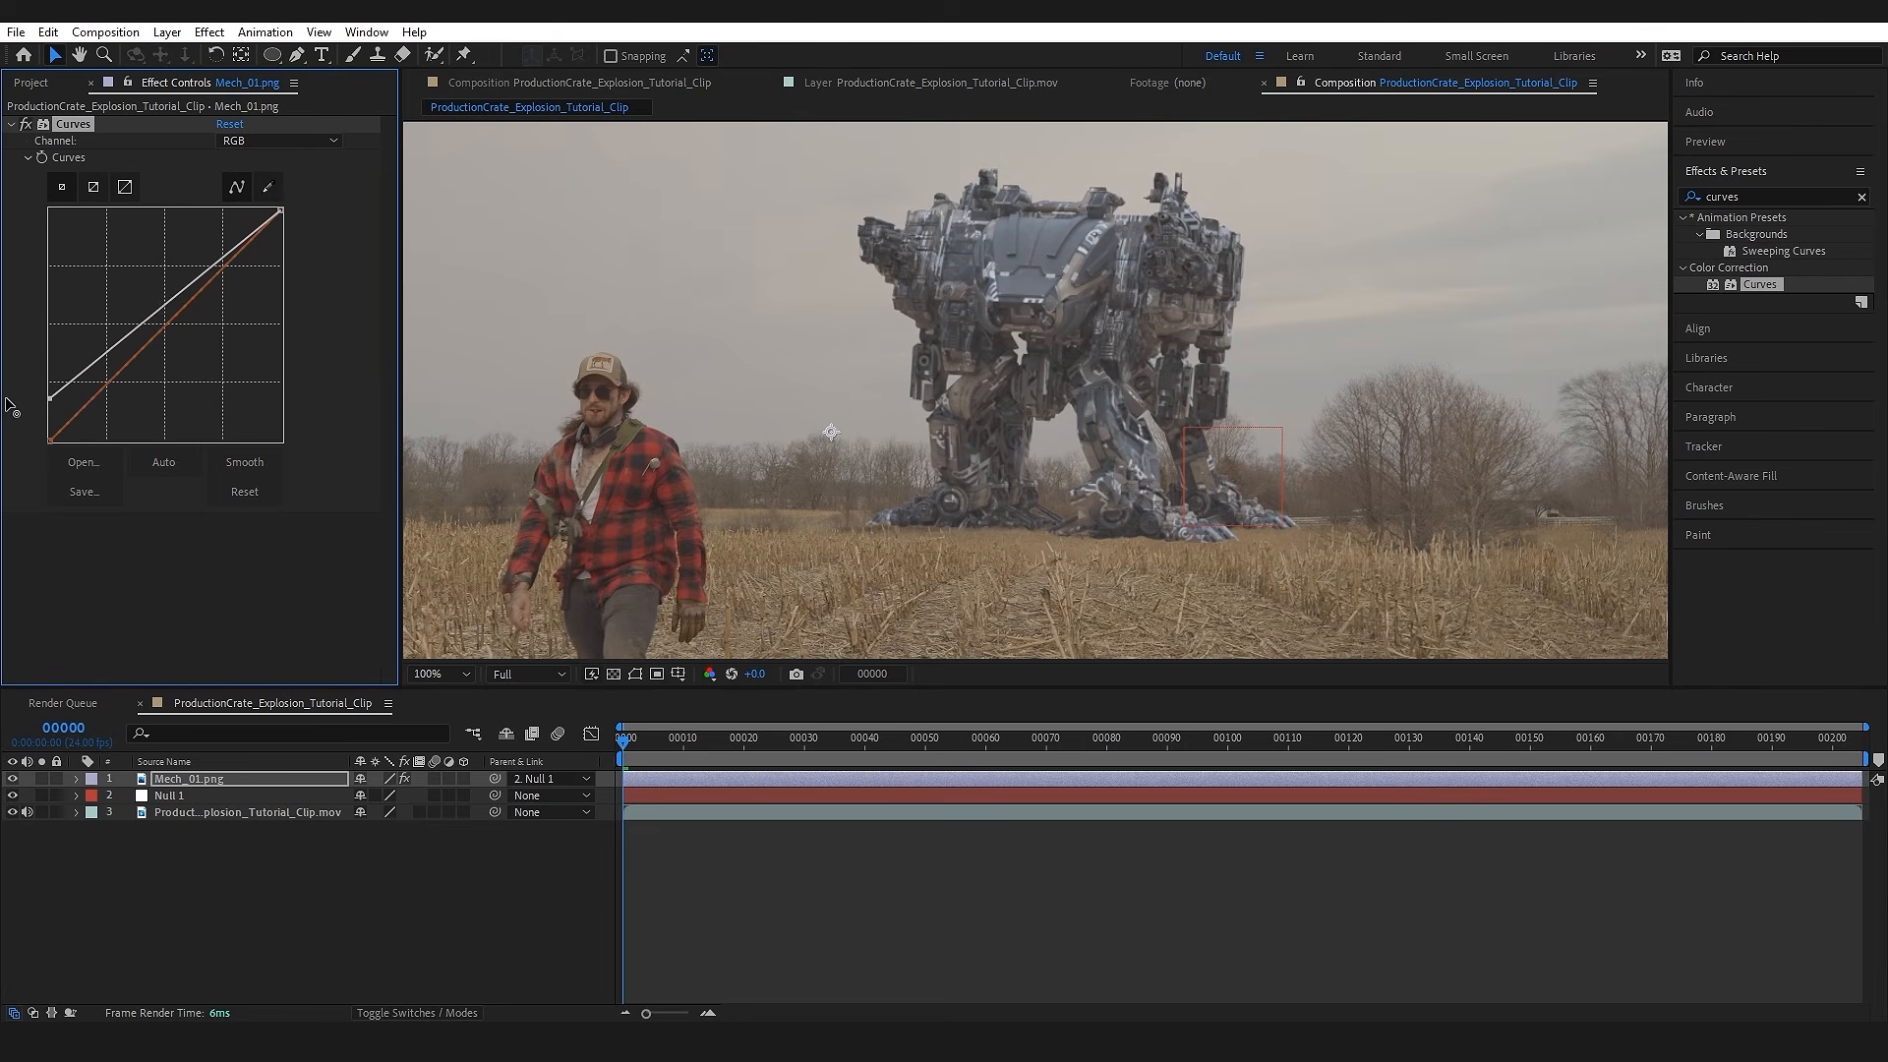
{"action": "left_click", "coordinate": [275, 140]}
{"action": "left_click", "coordinate": [245, 181]}
{"action": "left_click", "coordinate": [276, 141]}
{"action": "left_click", "coordinate": [246, 222]}
{"action": "left_click_drag", "start_coordinate": [168, 324], "coordinate": [171, 335]}
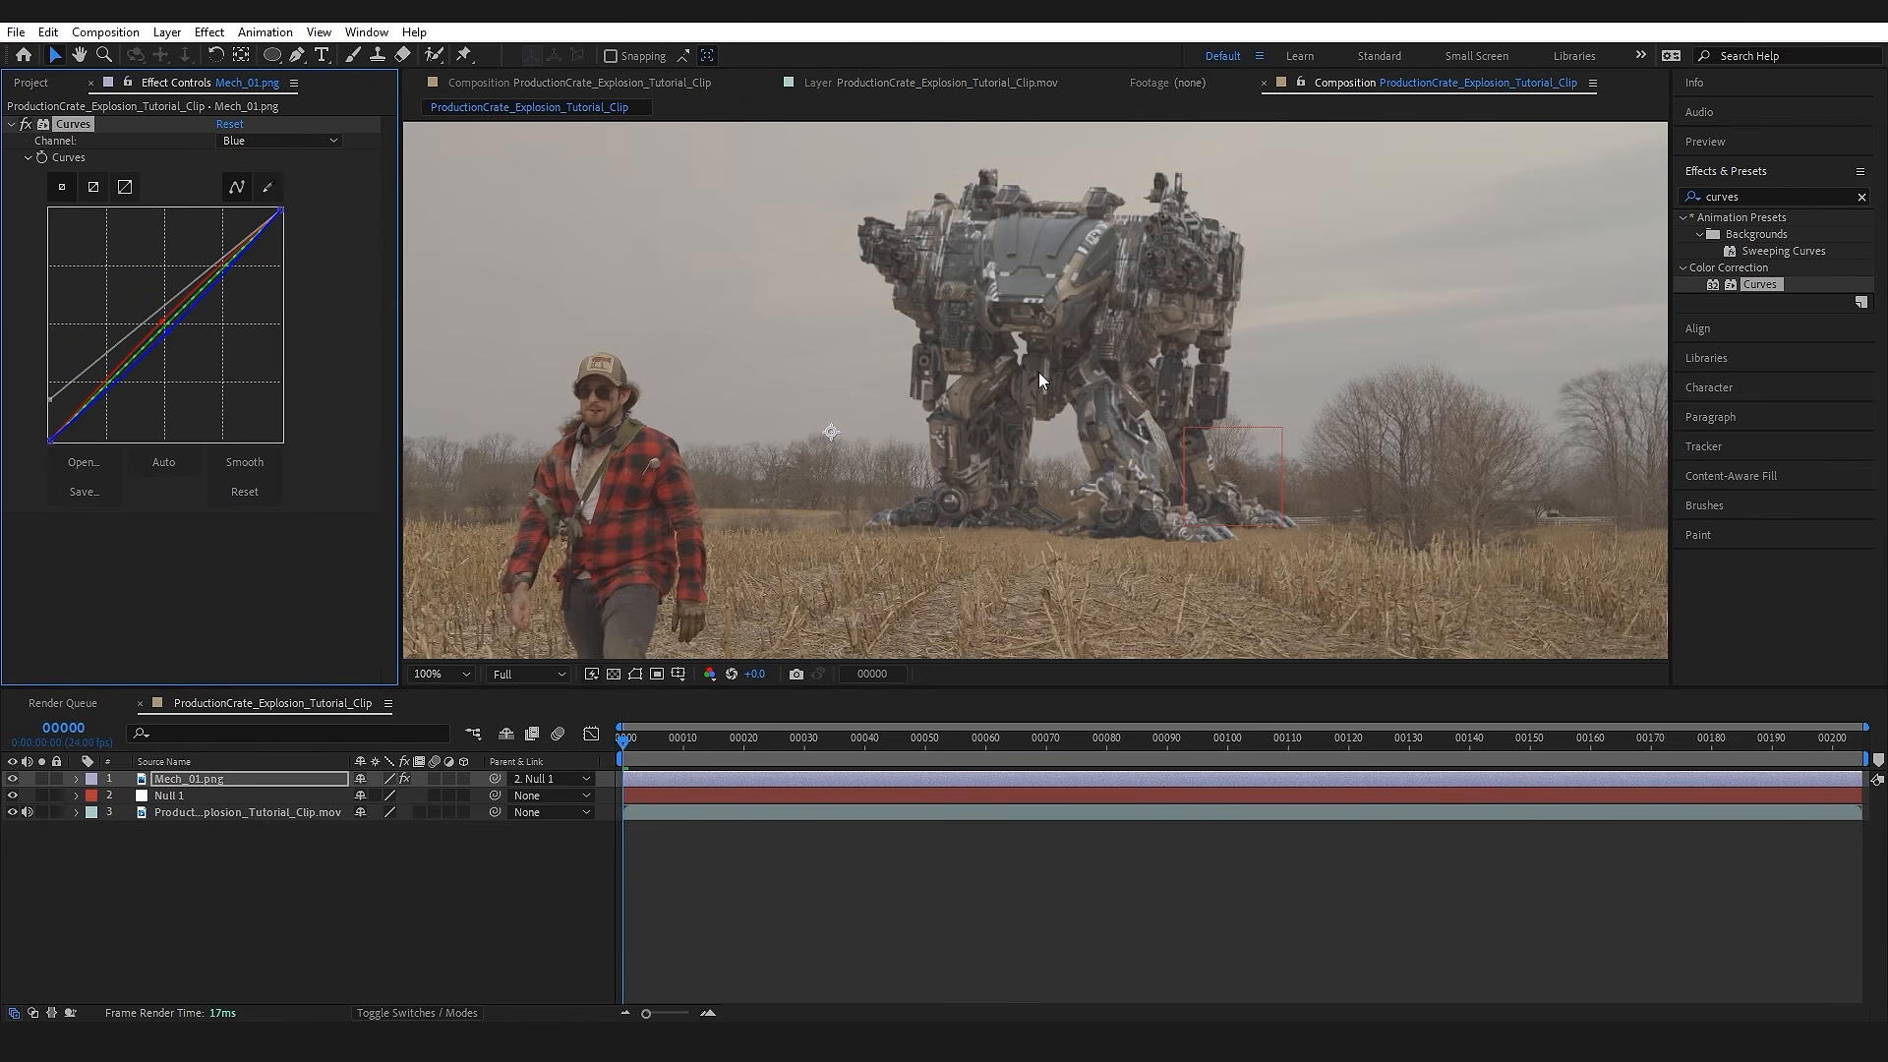
{"action": "scroll", "coordinate": [1039, 372], "scroll_direction": "down", "scroll_amount": 2}
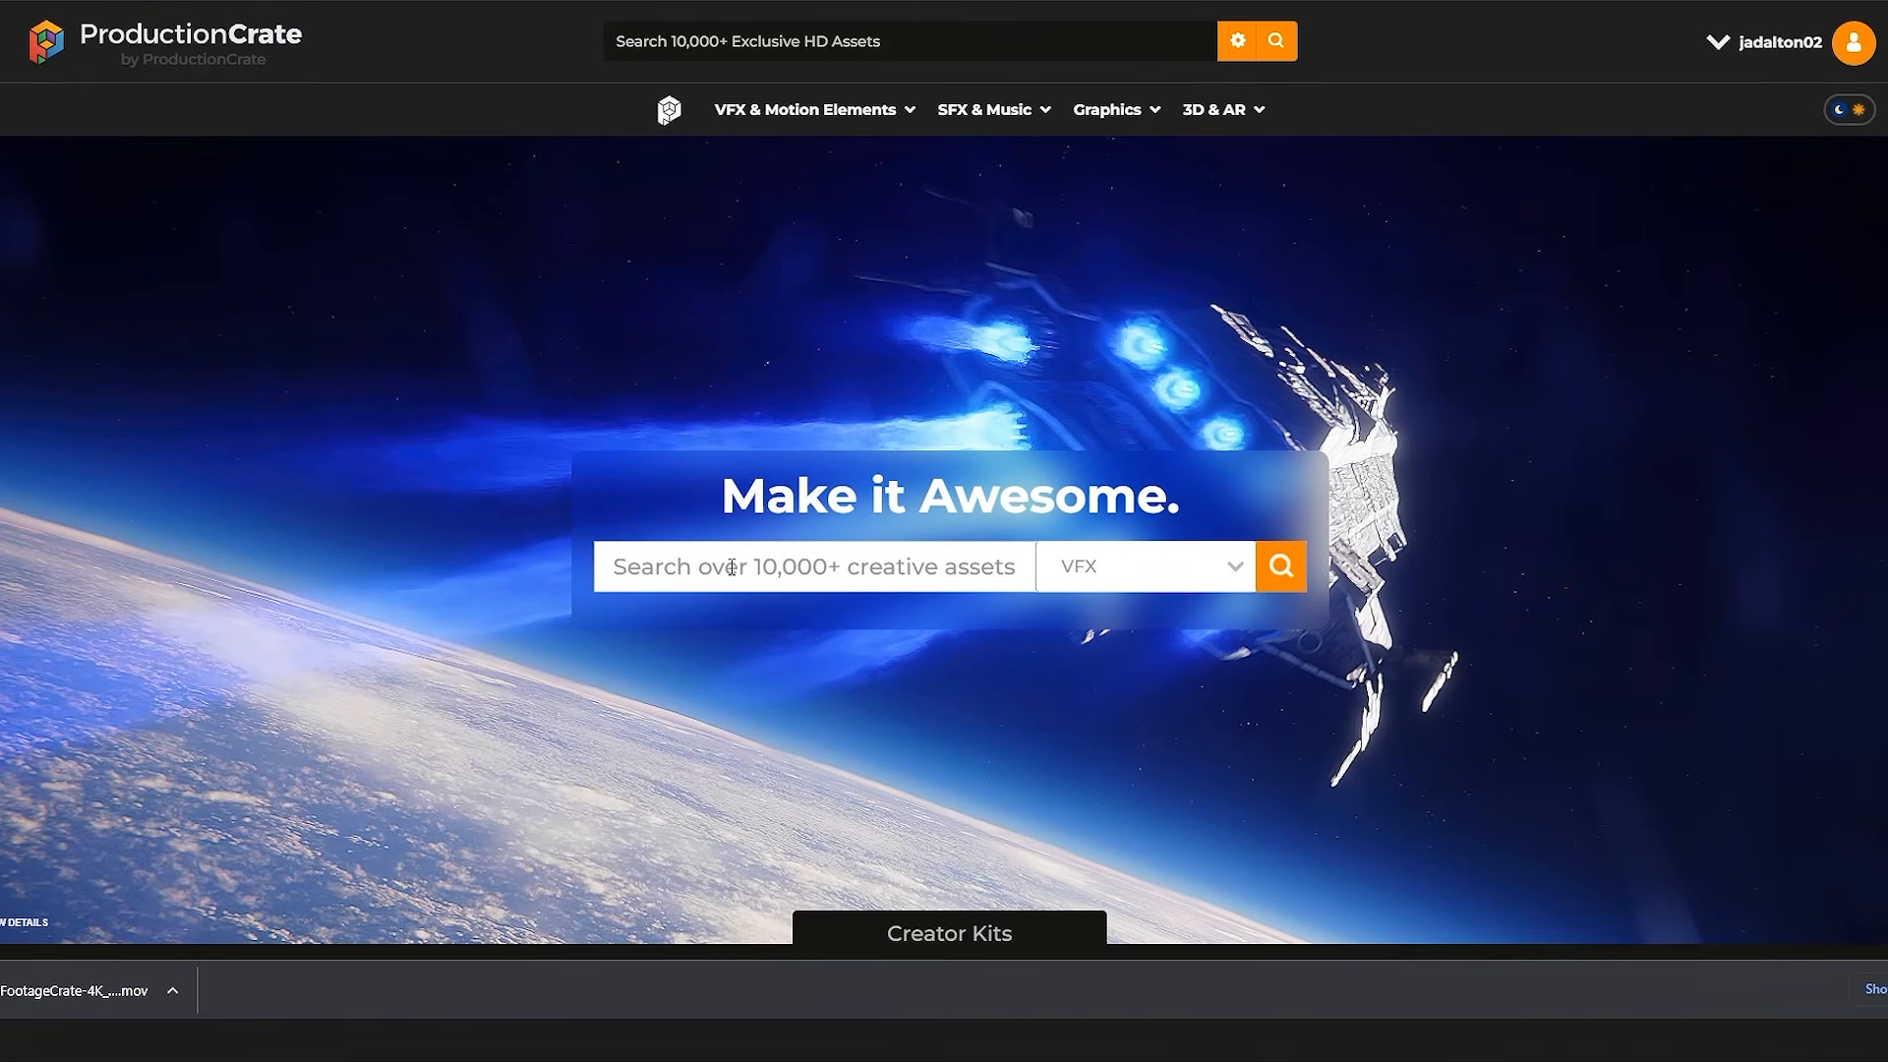
Step: Switch to the ProductionCrate website in the browser and search its VFX assets for "explosion"
{"action": "left_click", "coordinate": [732, 567]}
{"action": "type", "text": "explosion"}
{"action": "key", "text": "Return"}
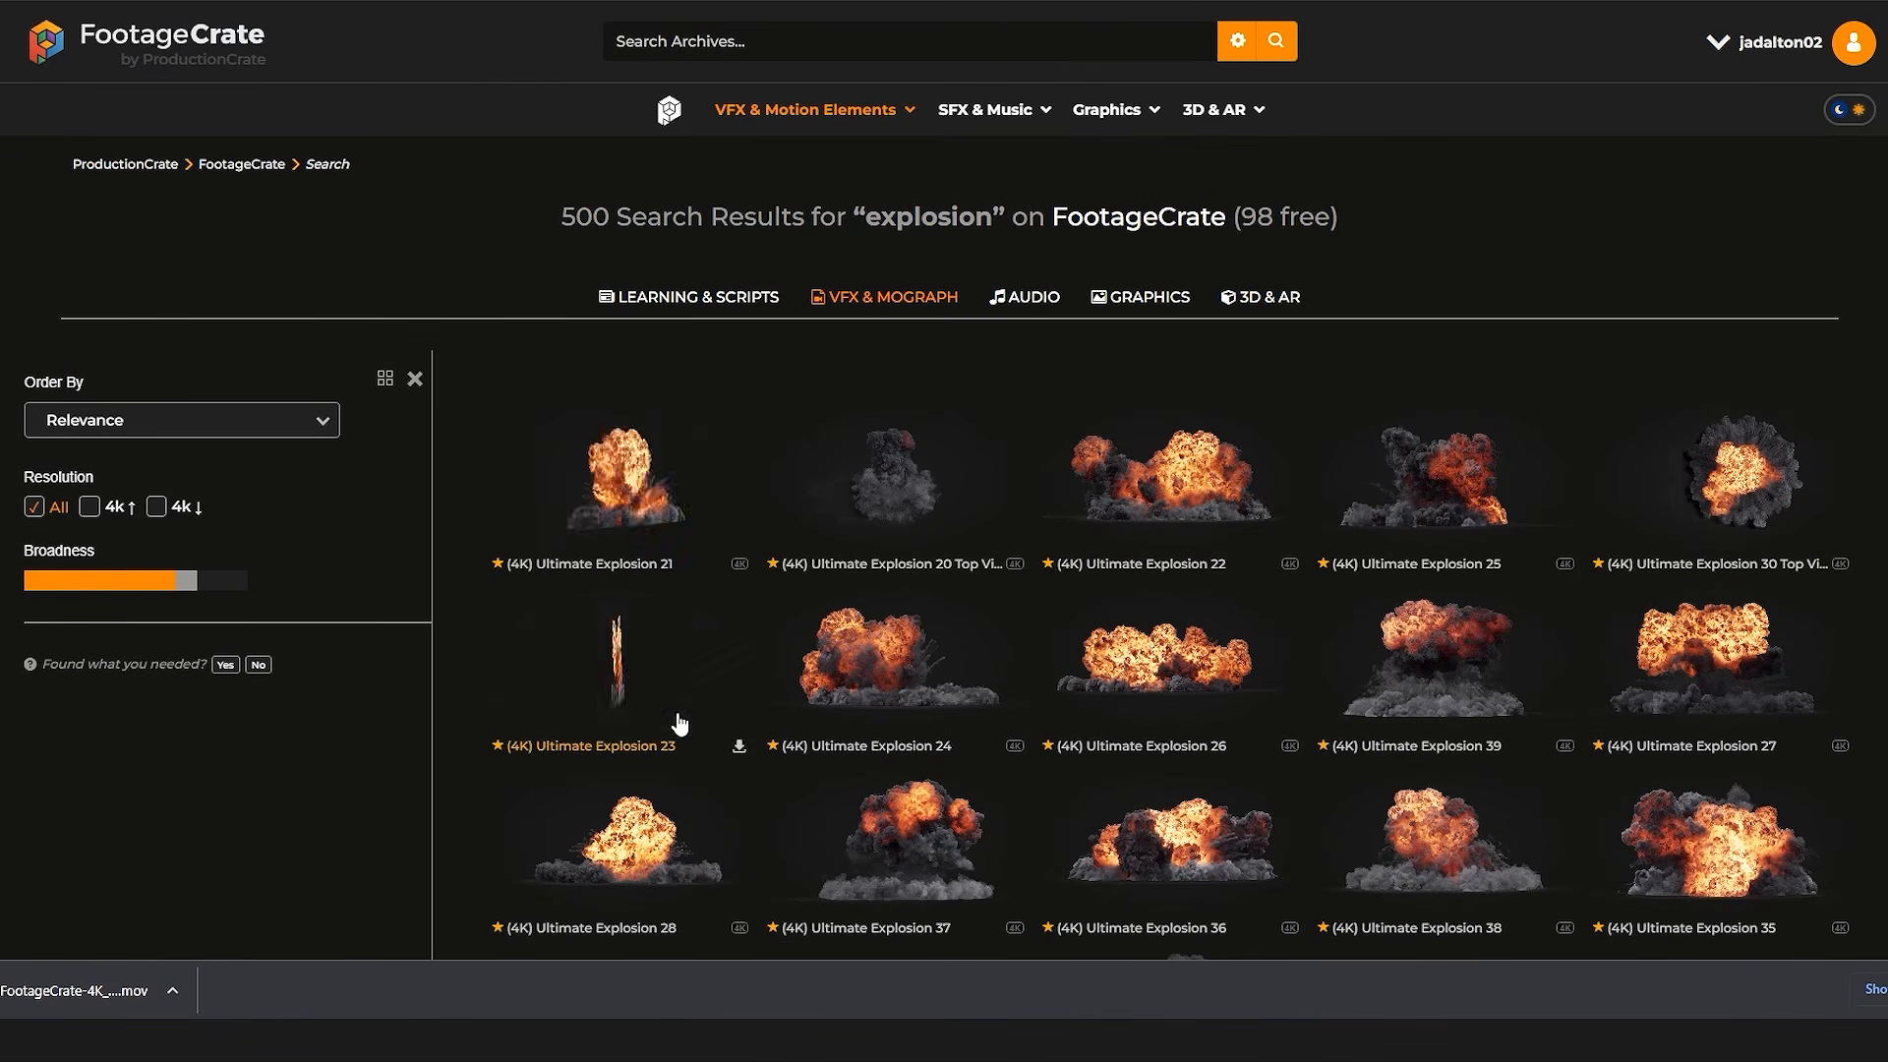
Step: Download (4K) Ultimate Explosion 21 and (4K) Ultimate Explosion 23, saving both HD 3840x2160 clips as QuickTime movies
{"action": "left_click", "coordinate": [634, 487]}
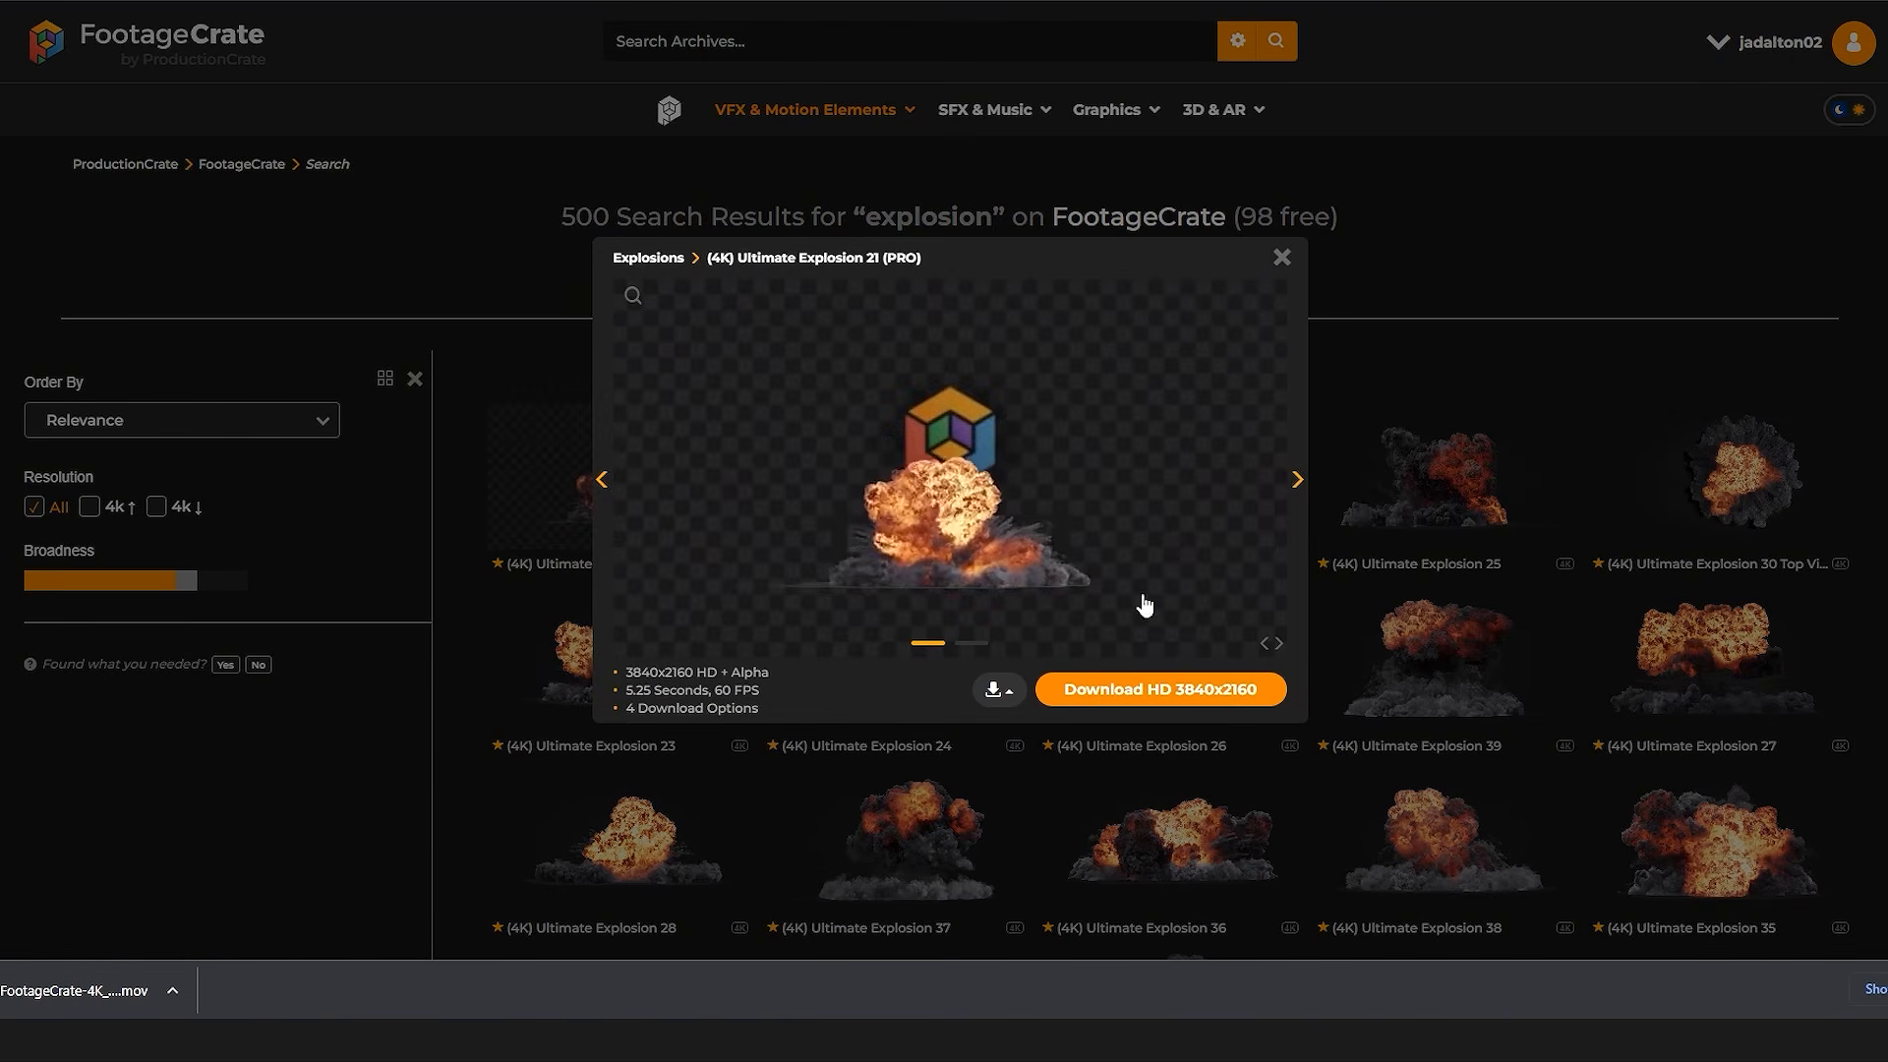
{"action": "left_click", "coordinate": [1185, 693]}
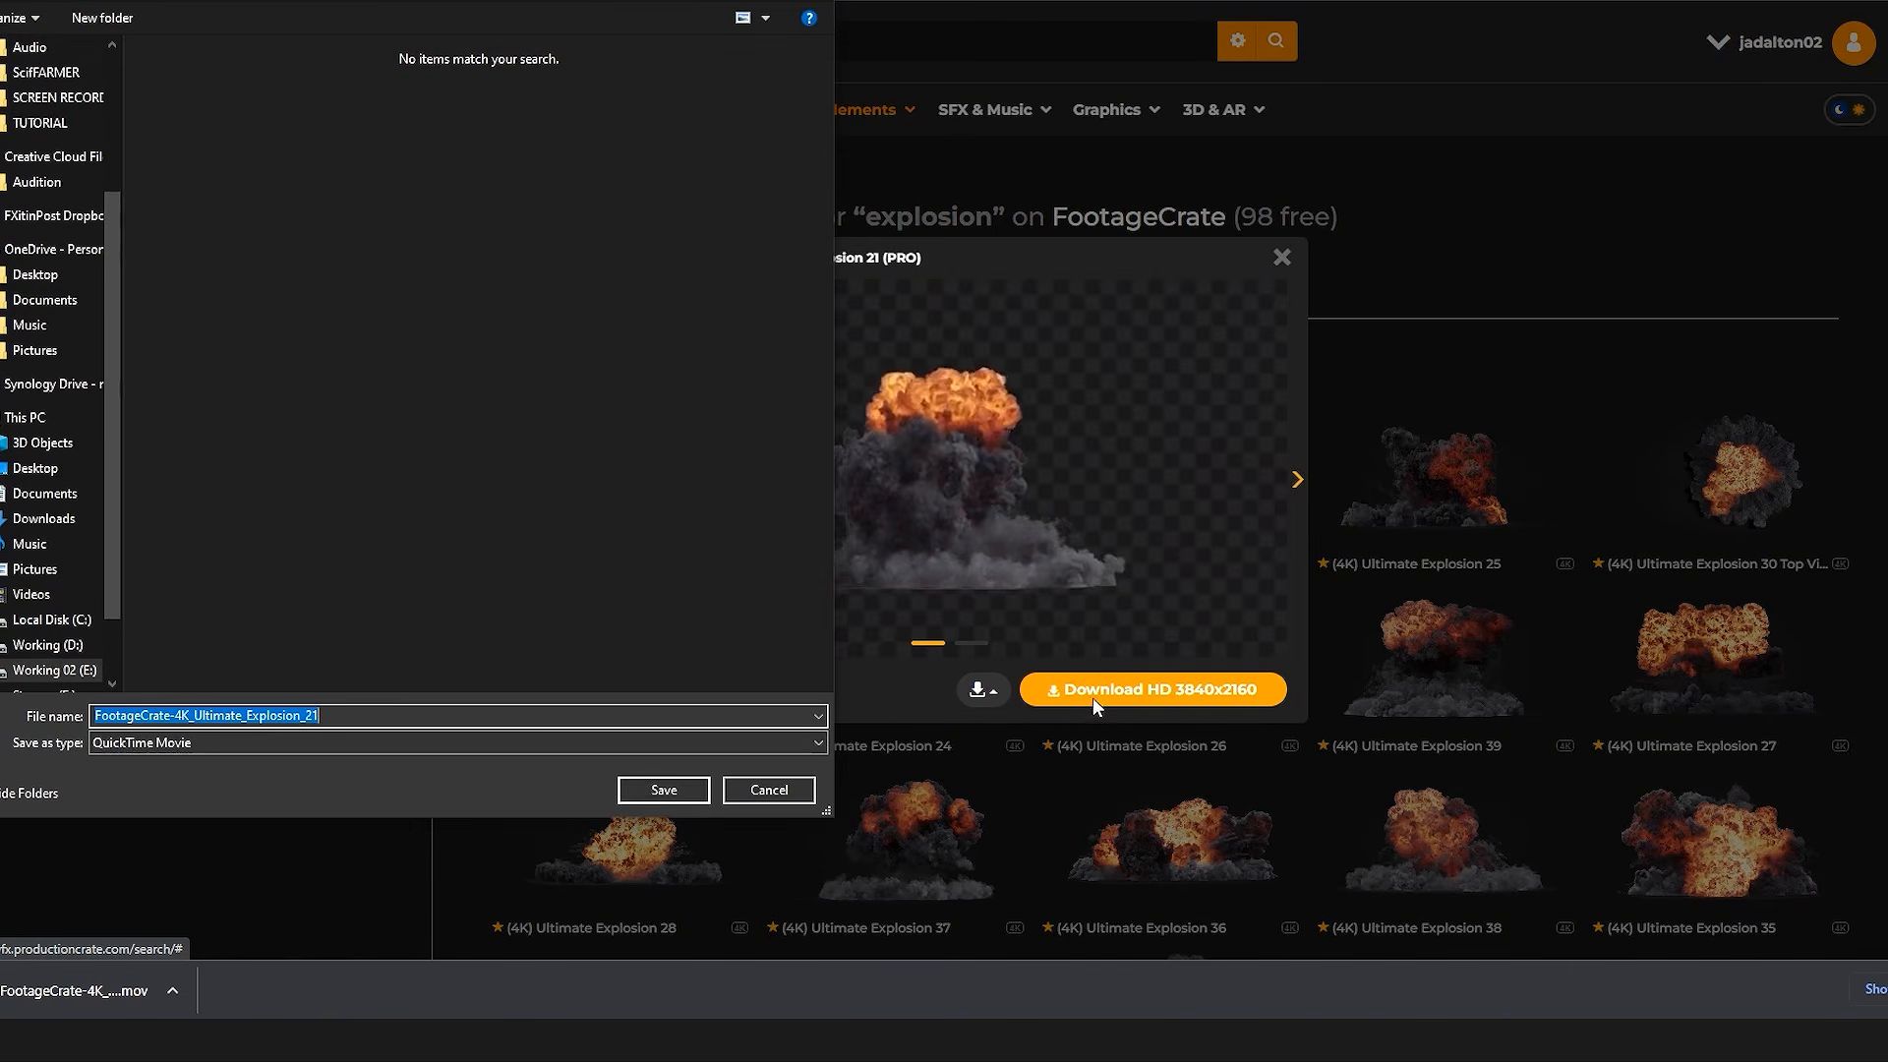
{"action": "left_click", "coordinate": [663, 788]}
{"action": "left_click", "coordinate": [1404, 373]}
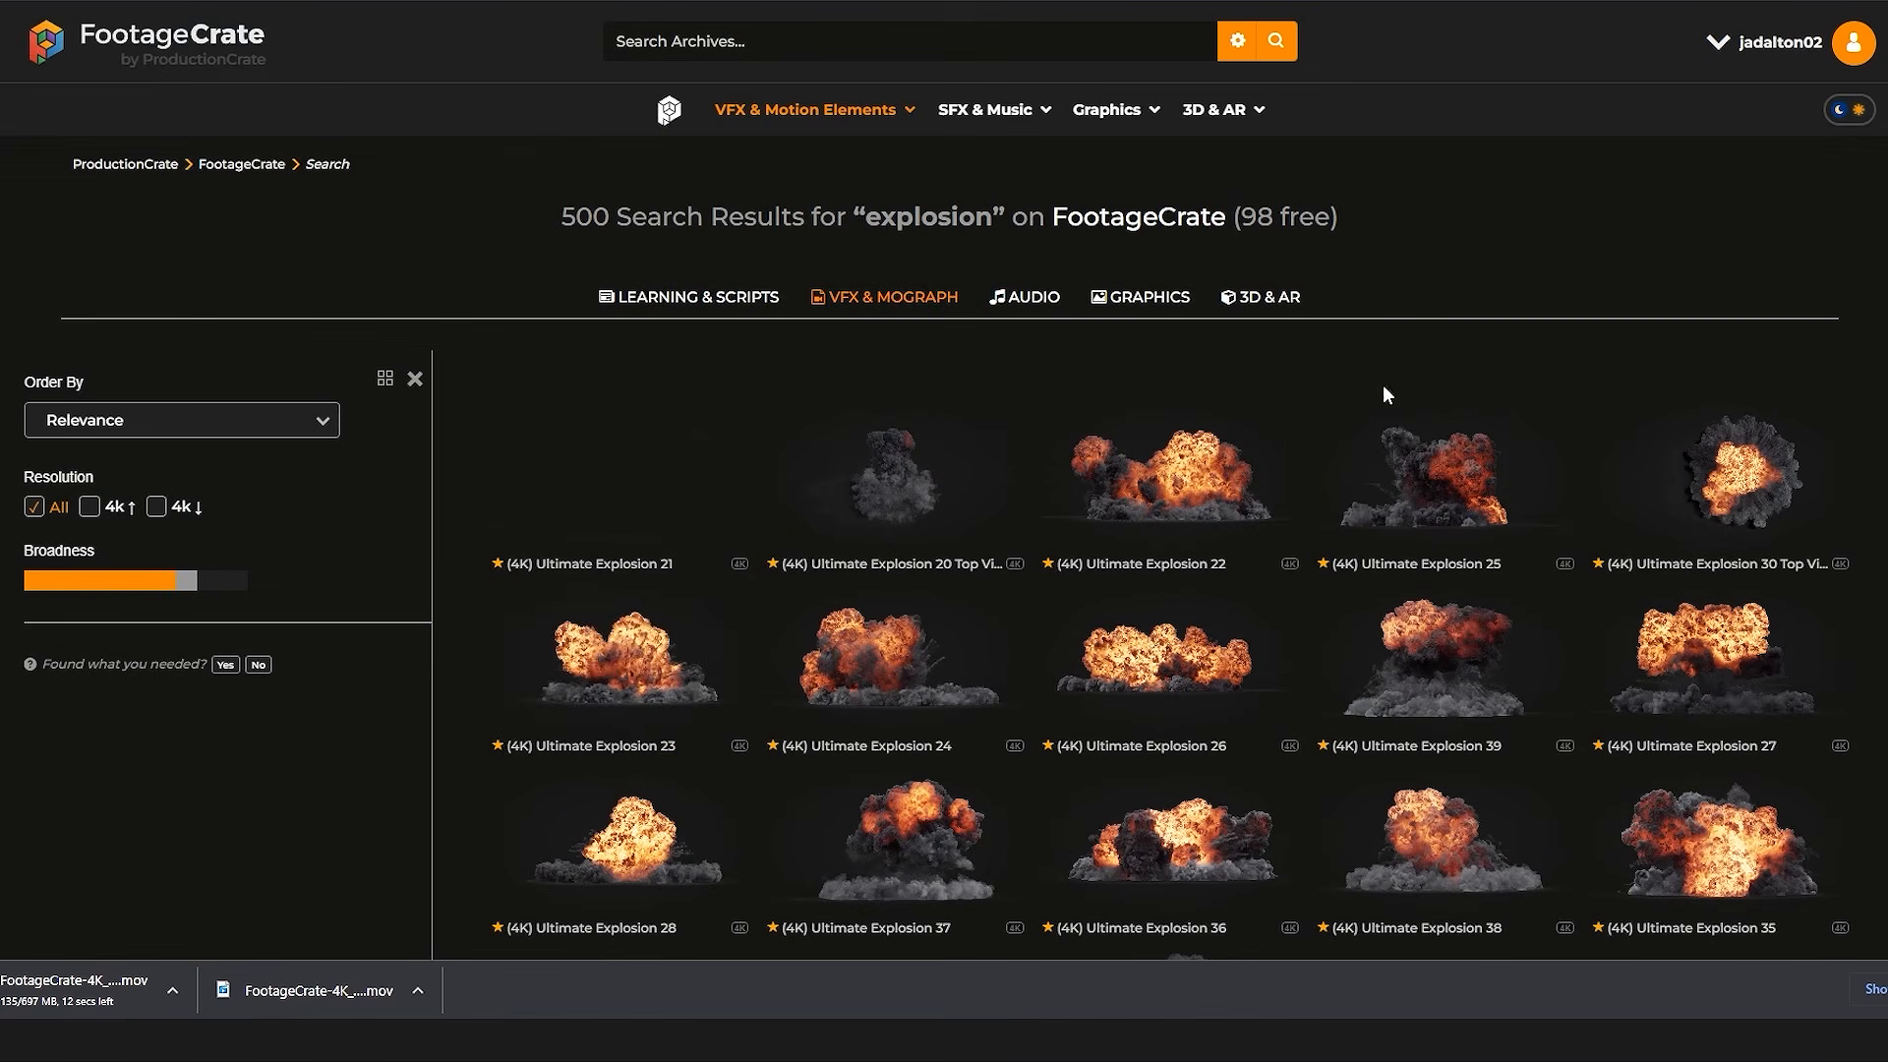
{"action": "left_click", "coordinate": [639, 679]}
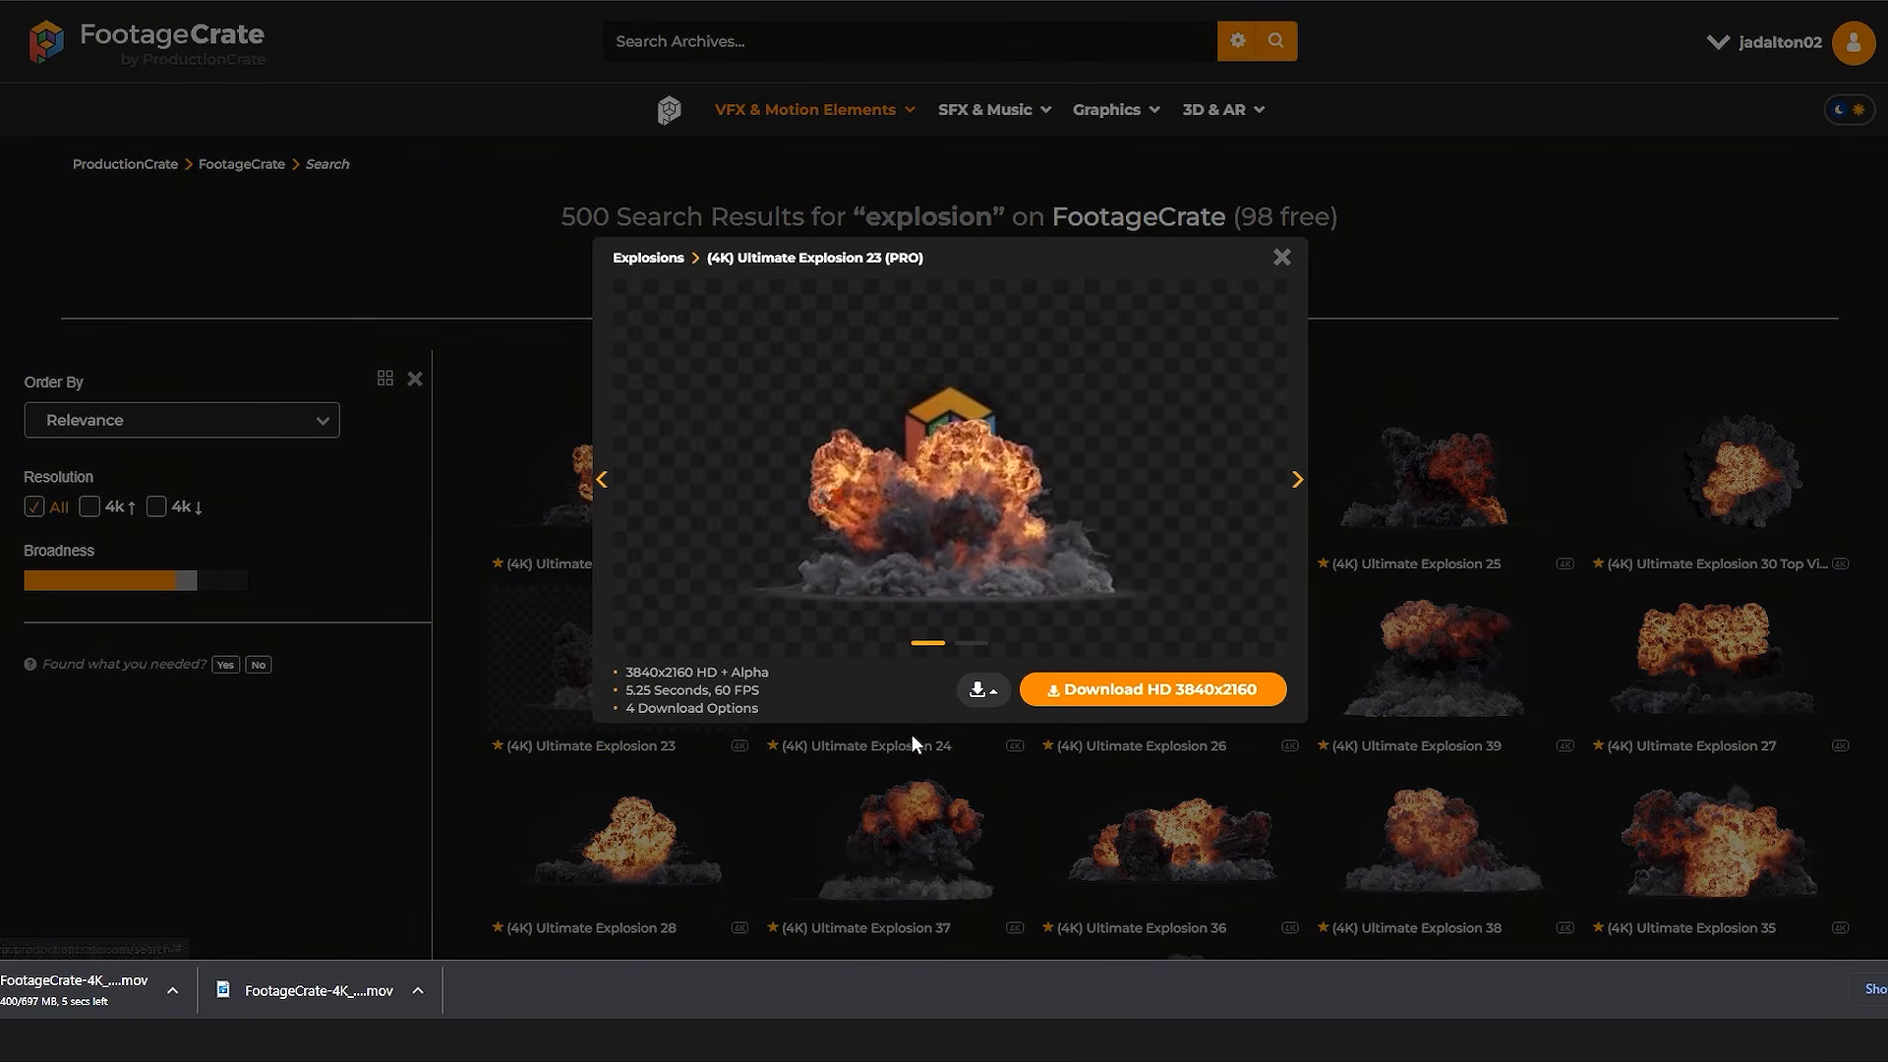
{"action": "left_click", "coordinate": [696, 783]}
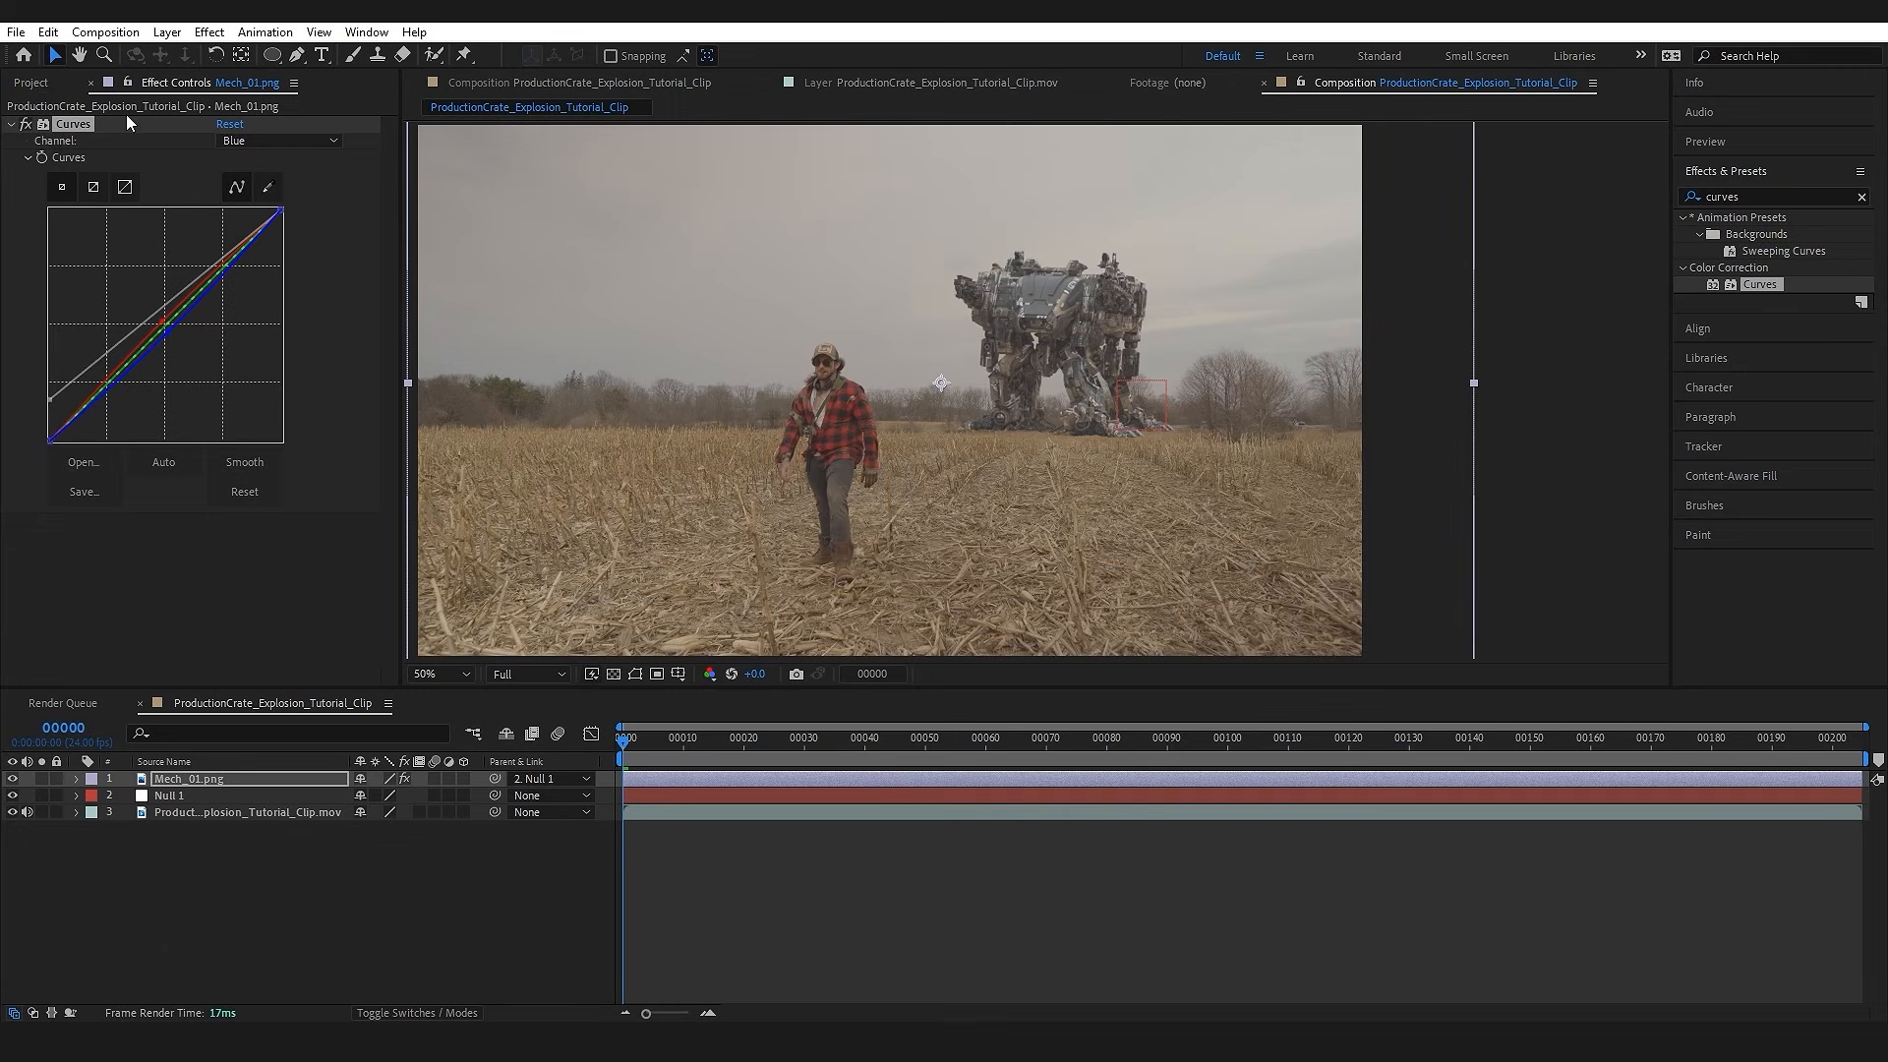
Step: Switch to After Effects and import the Ultimate_Explosion_21 and Ultimate_Explosion_23 clips from the ProductionCrate_Assets folder
{"action": "left_click", "coordinate": [37, 85]}
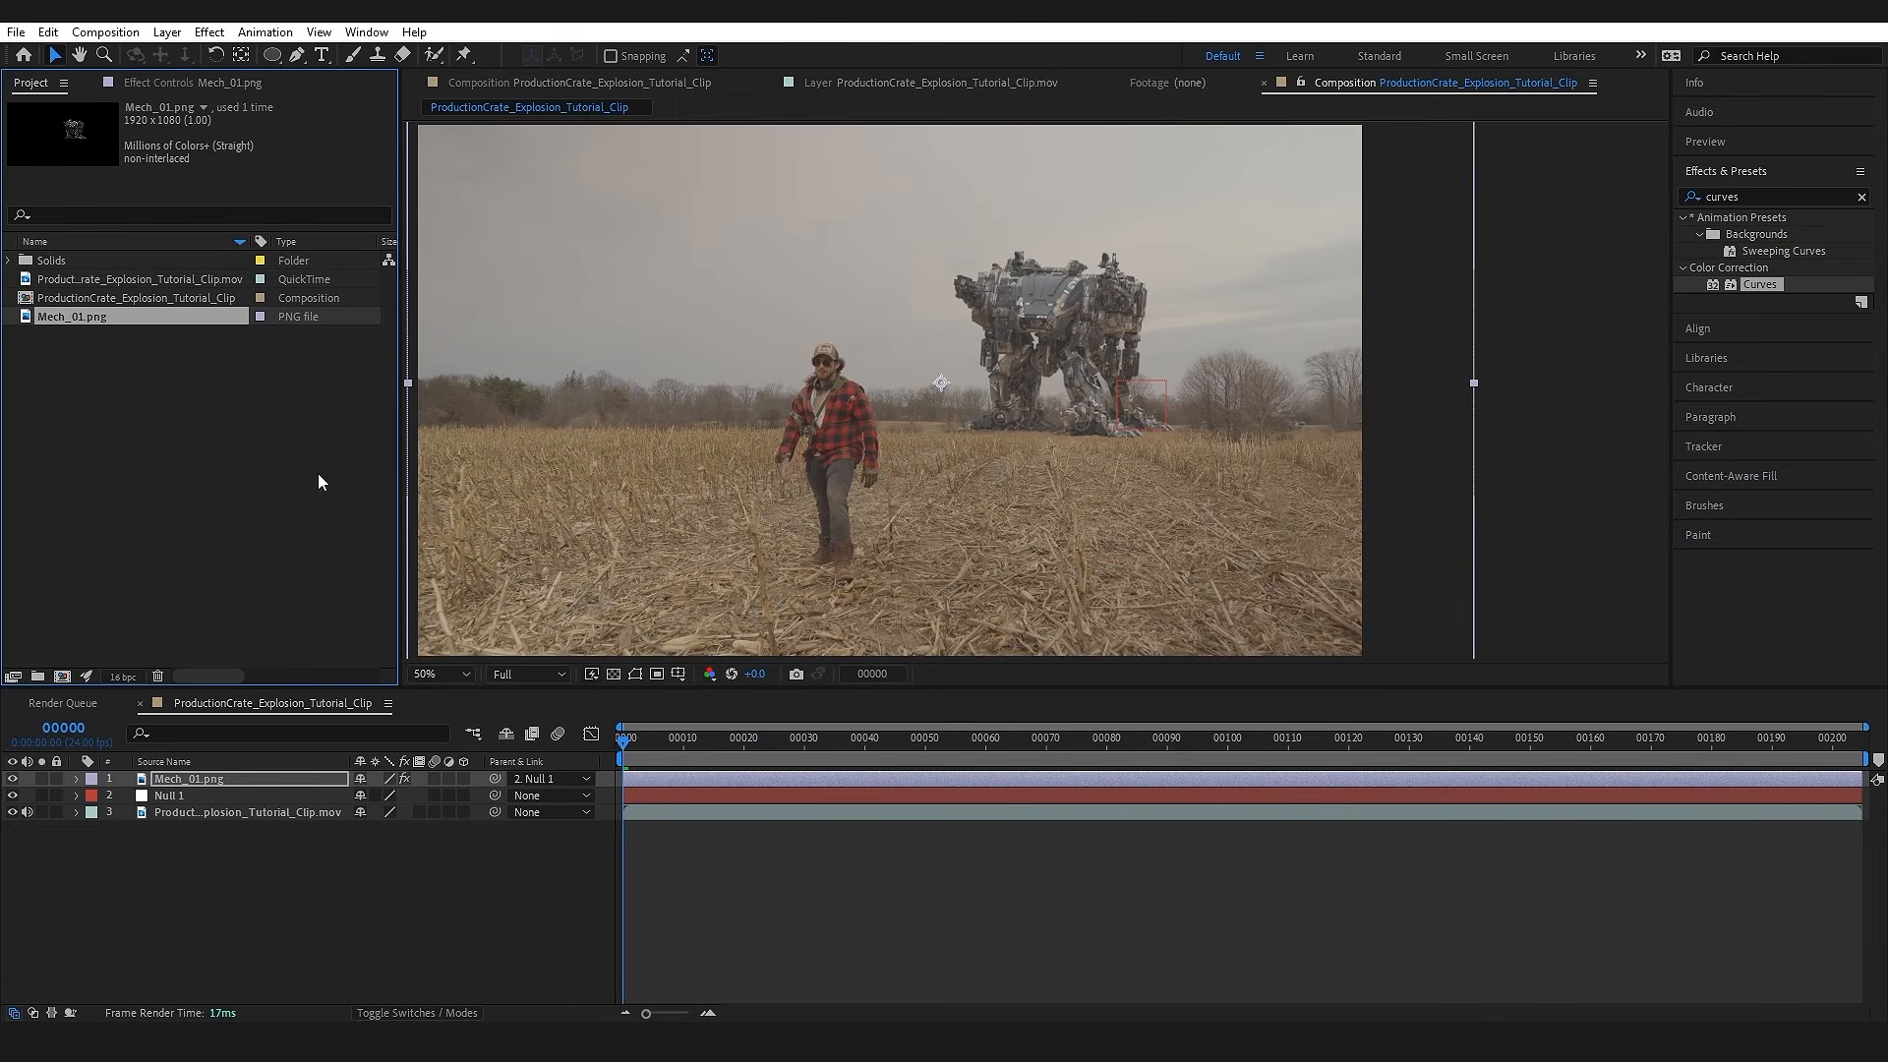
{"action": "double_click", "coordinate": [127, 425]}
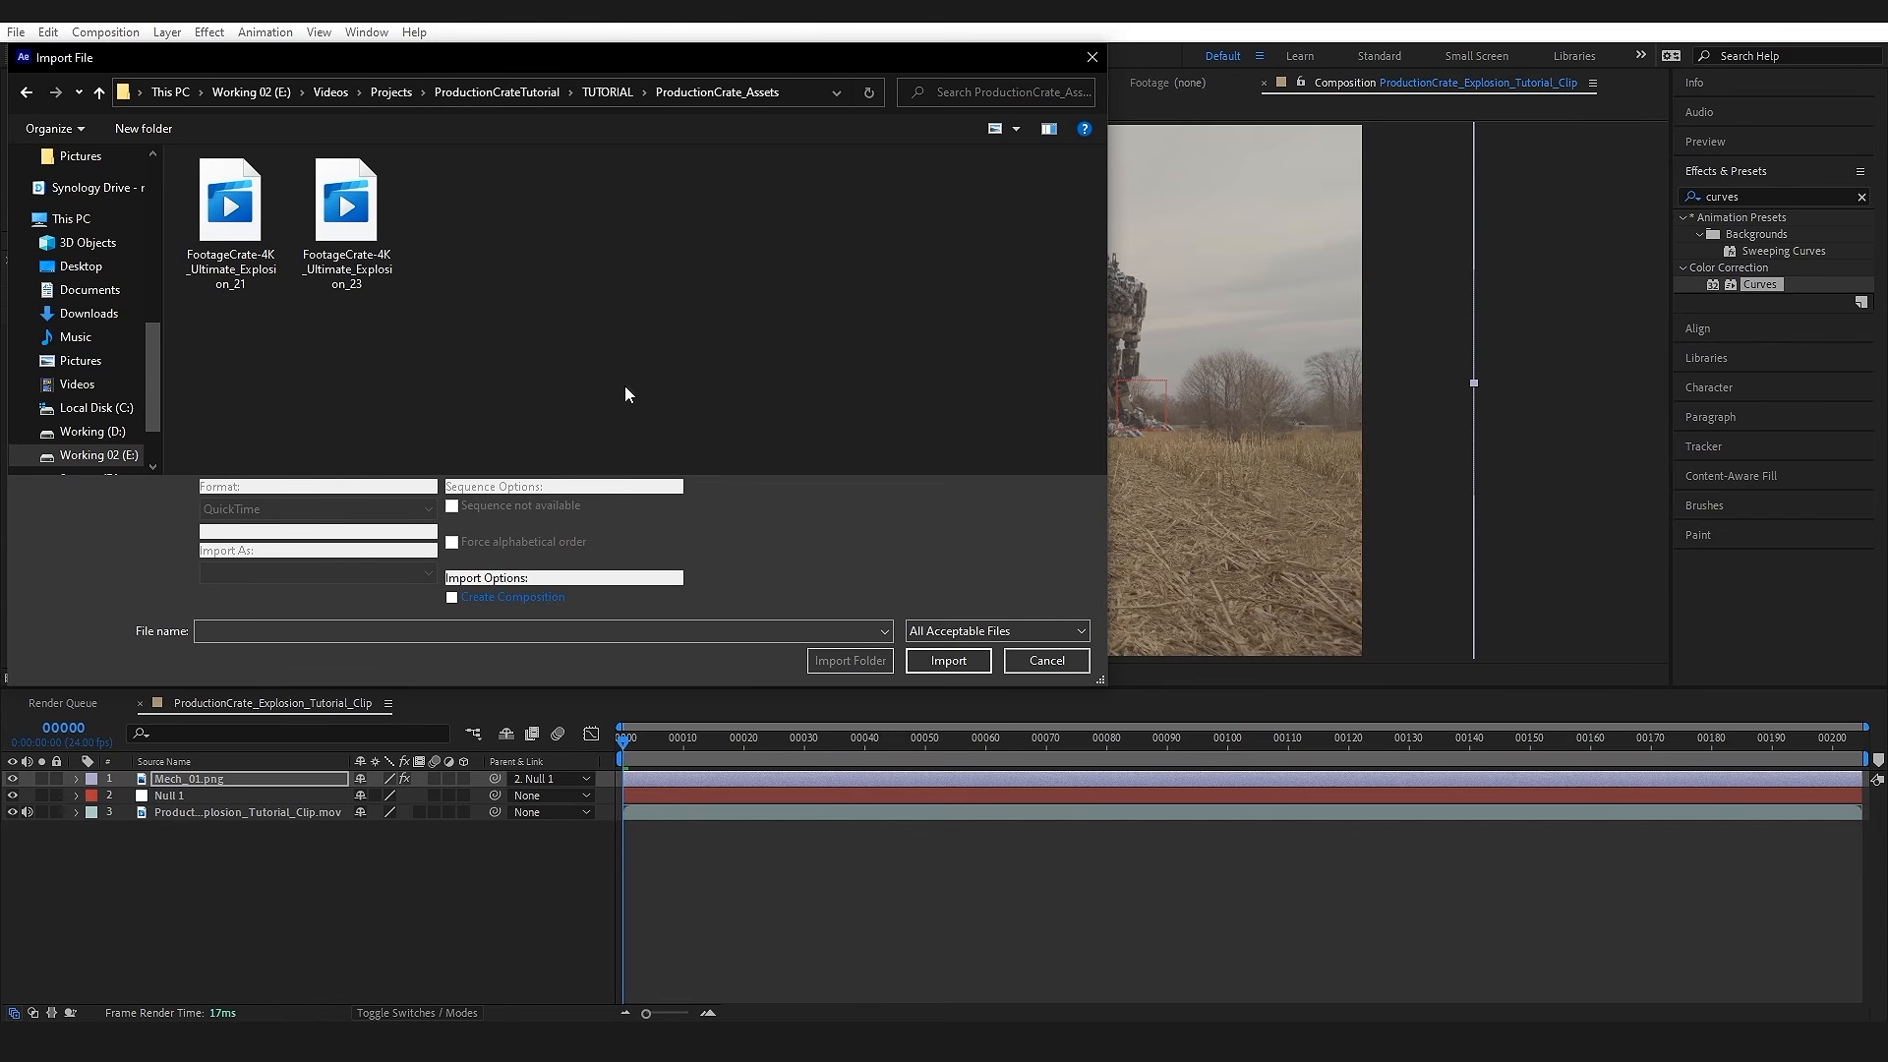
{"action": "left_click_drag", "start_coordinate": [267, 273], "coordinate": [385, 189]}
{"action": "left_click", "coordinate": [950, 661]}
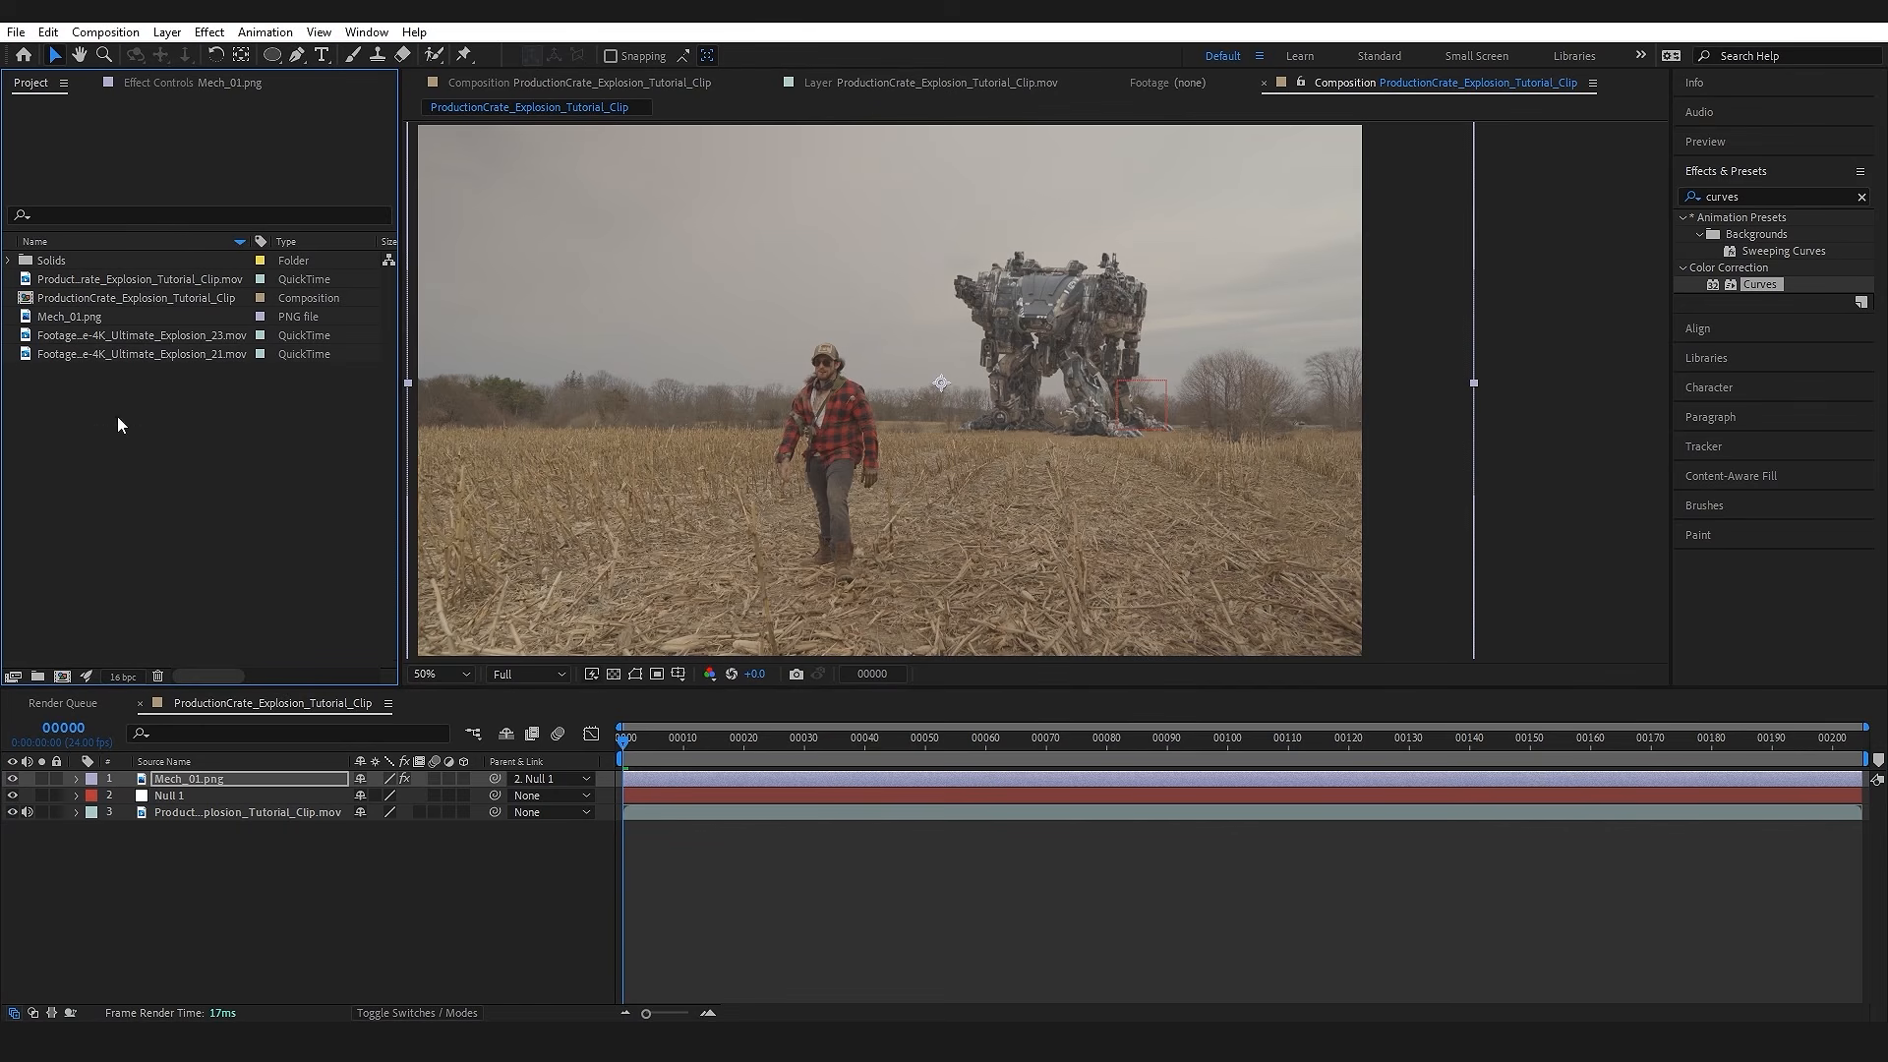
Step: Add FootageCrate-4K_Ultimate_Explosion_21.mov to the composition as the top layer, starting at about frame 26
{"action": "left_click_drag", "start_coordinate": [120, 350], "coordinate": [1043, 351]}
{"action": "left_click_drag", "start_coordinate": [748, 737], "coordinate": [1456, 772]}
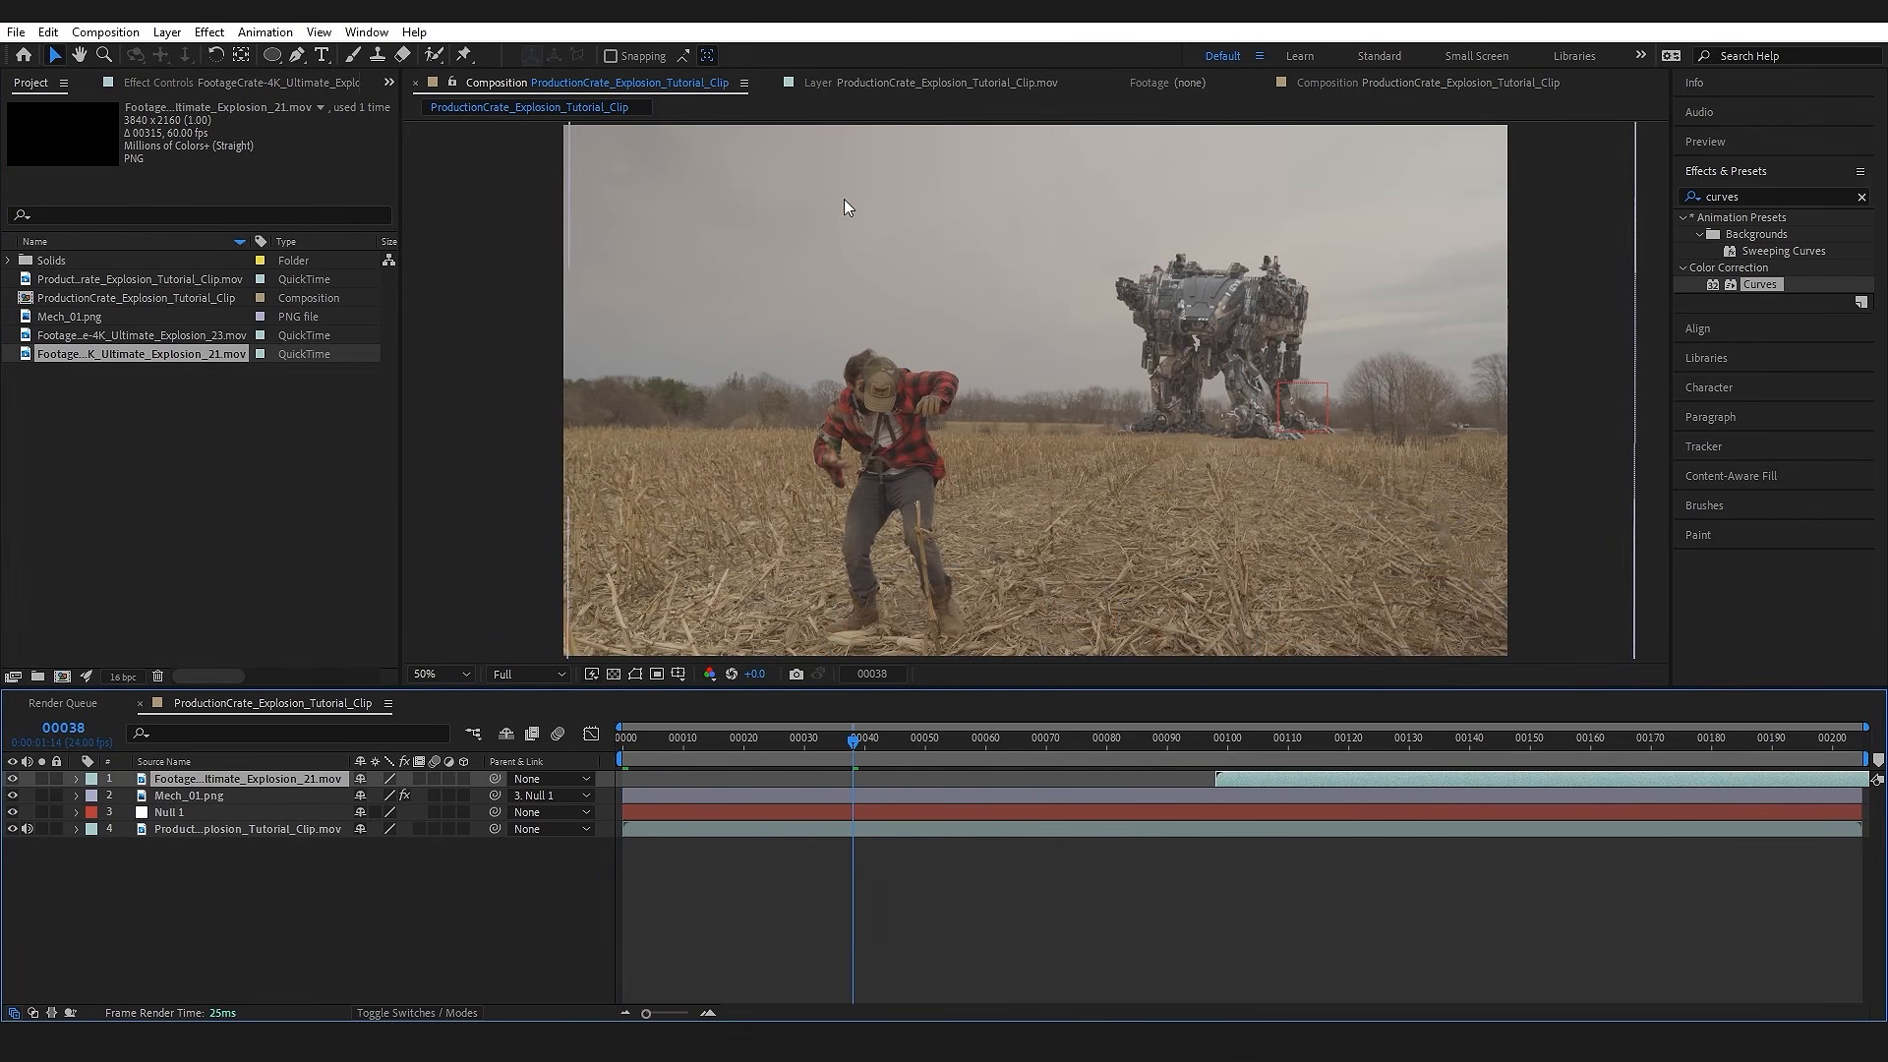
{"action": "left_click_drag", "start_coordinate": [859, 739], "coordinate": [799, 734]}
{"action": "left_click_drag", "start_coordinate": [1322, 779], "coordinate": [908, 783]}
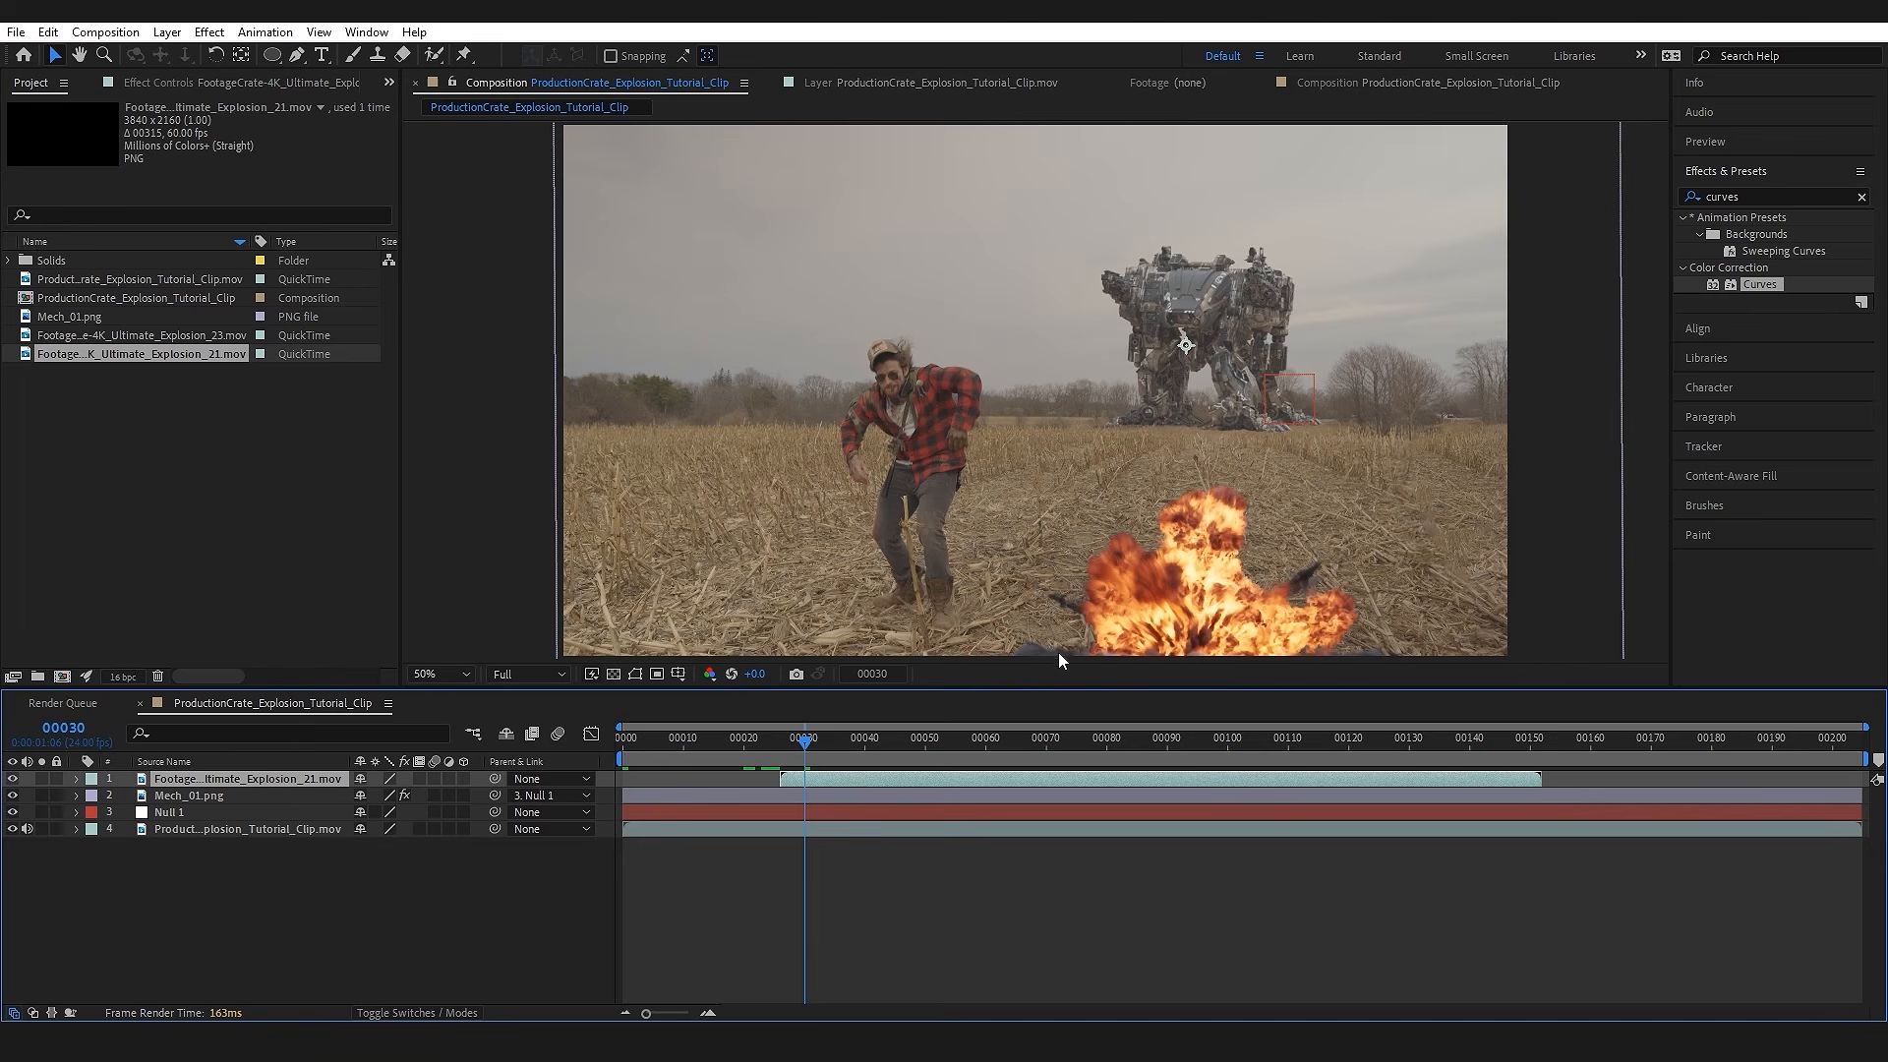
Step: Move the explosion up so it covers the mech at ground level, and parent its layer to Null 1
{"action": "mouse_move", "coordinate": [1189, 621]}
{"action": "left_mouse_down"}
{"action": "mouse_move", "coordinate": [1219, 550]}
{"action": "mouse_move", "coordinate": [1205, 391]}
{"action": "left_mouse_up"}
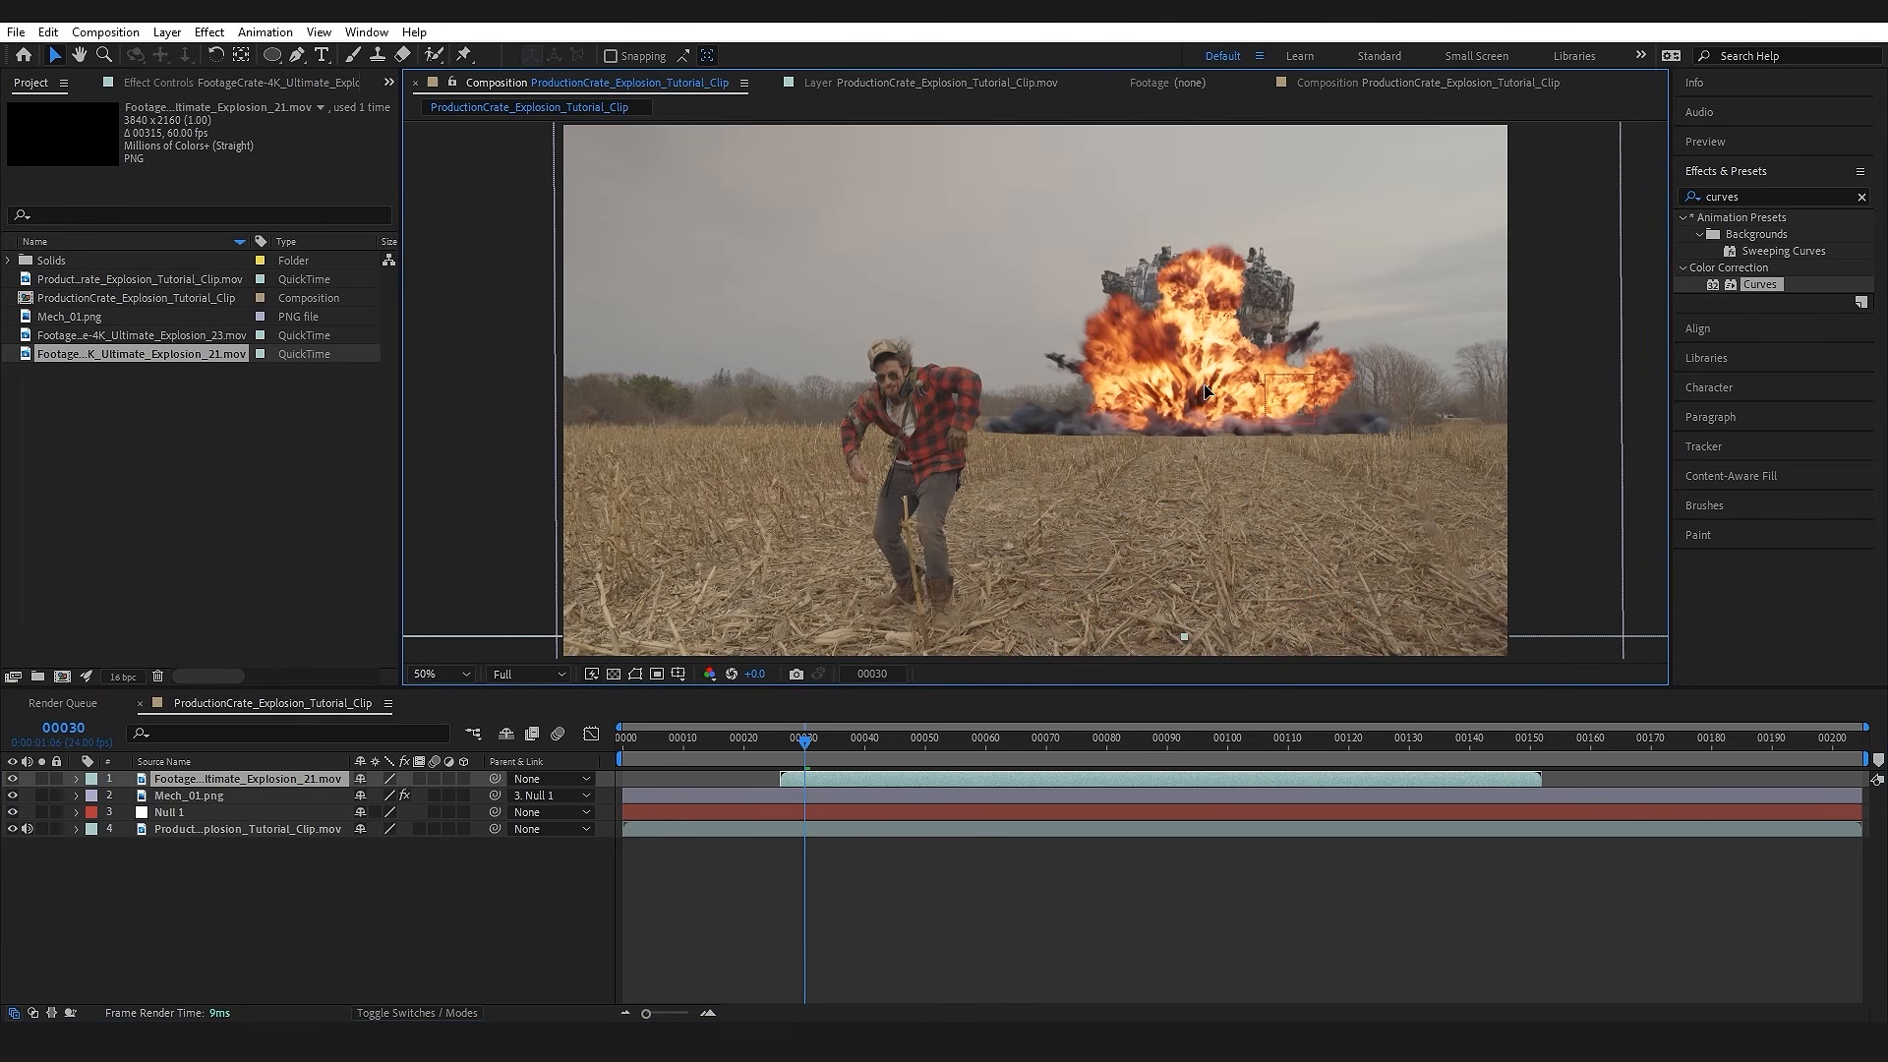
{"action": "left_click", "coordinate": [484, 921]}
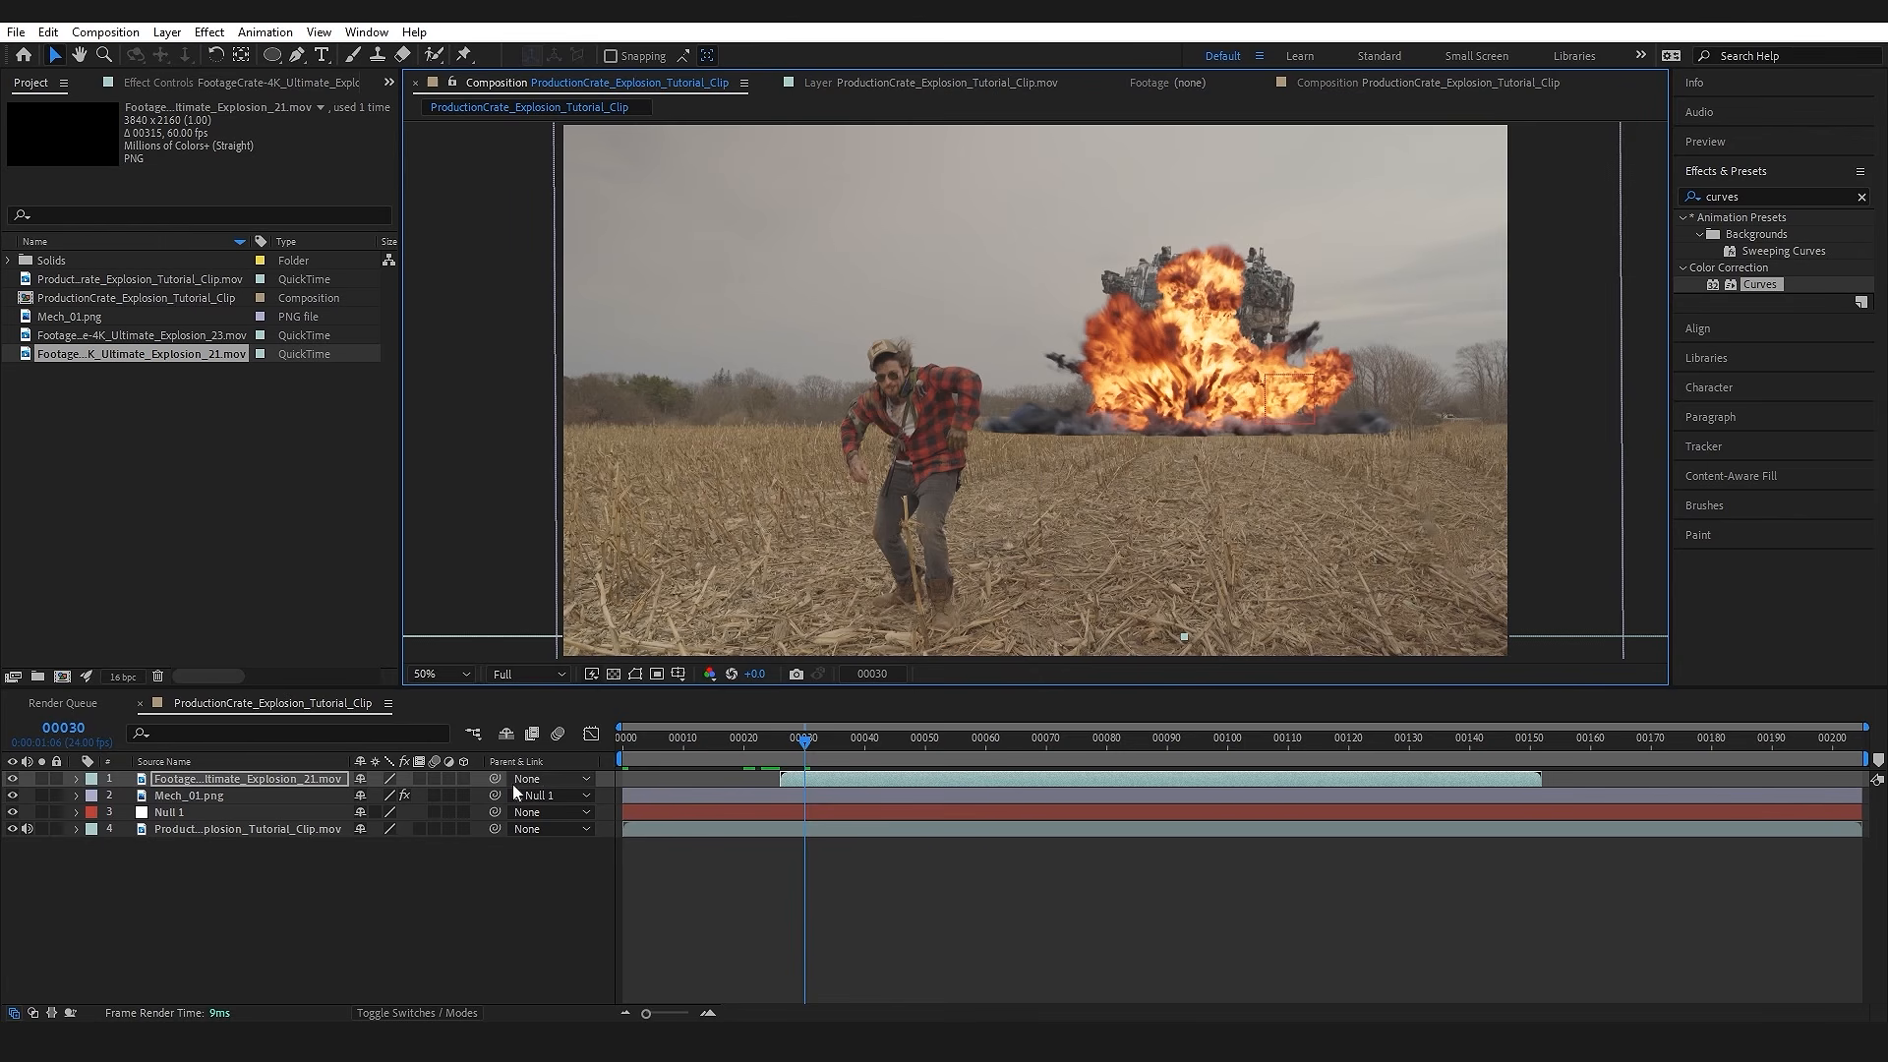
{"action": "left_click_drag", "start_coordinate": [447, 776], "coordinate": [238, 809]}
Step: Play back the composition from about frame 20 to check the explosion's timing and tracking against the footage
{"action": "key", "text": "space"}
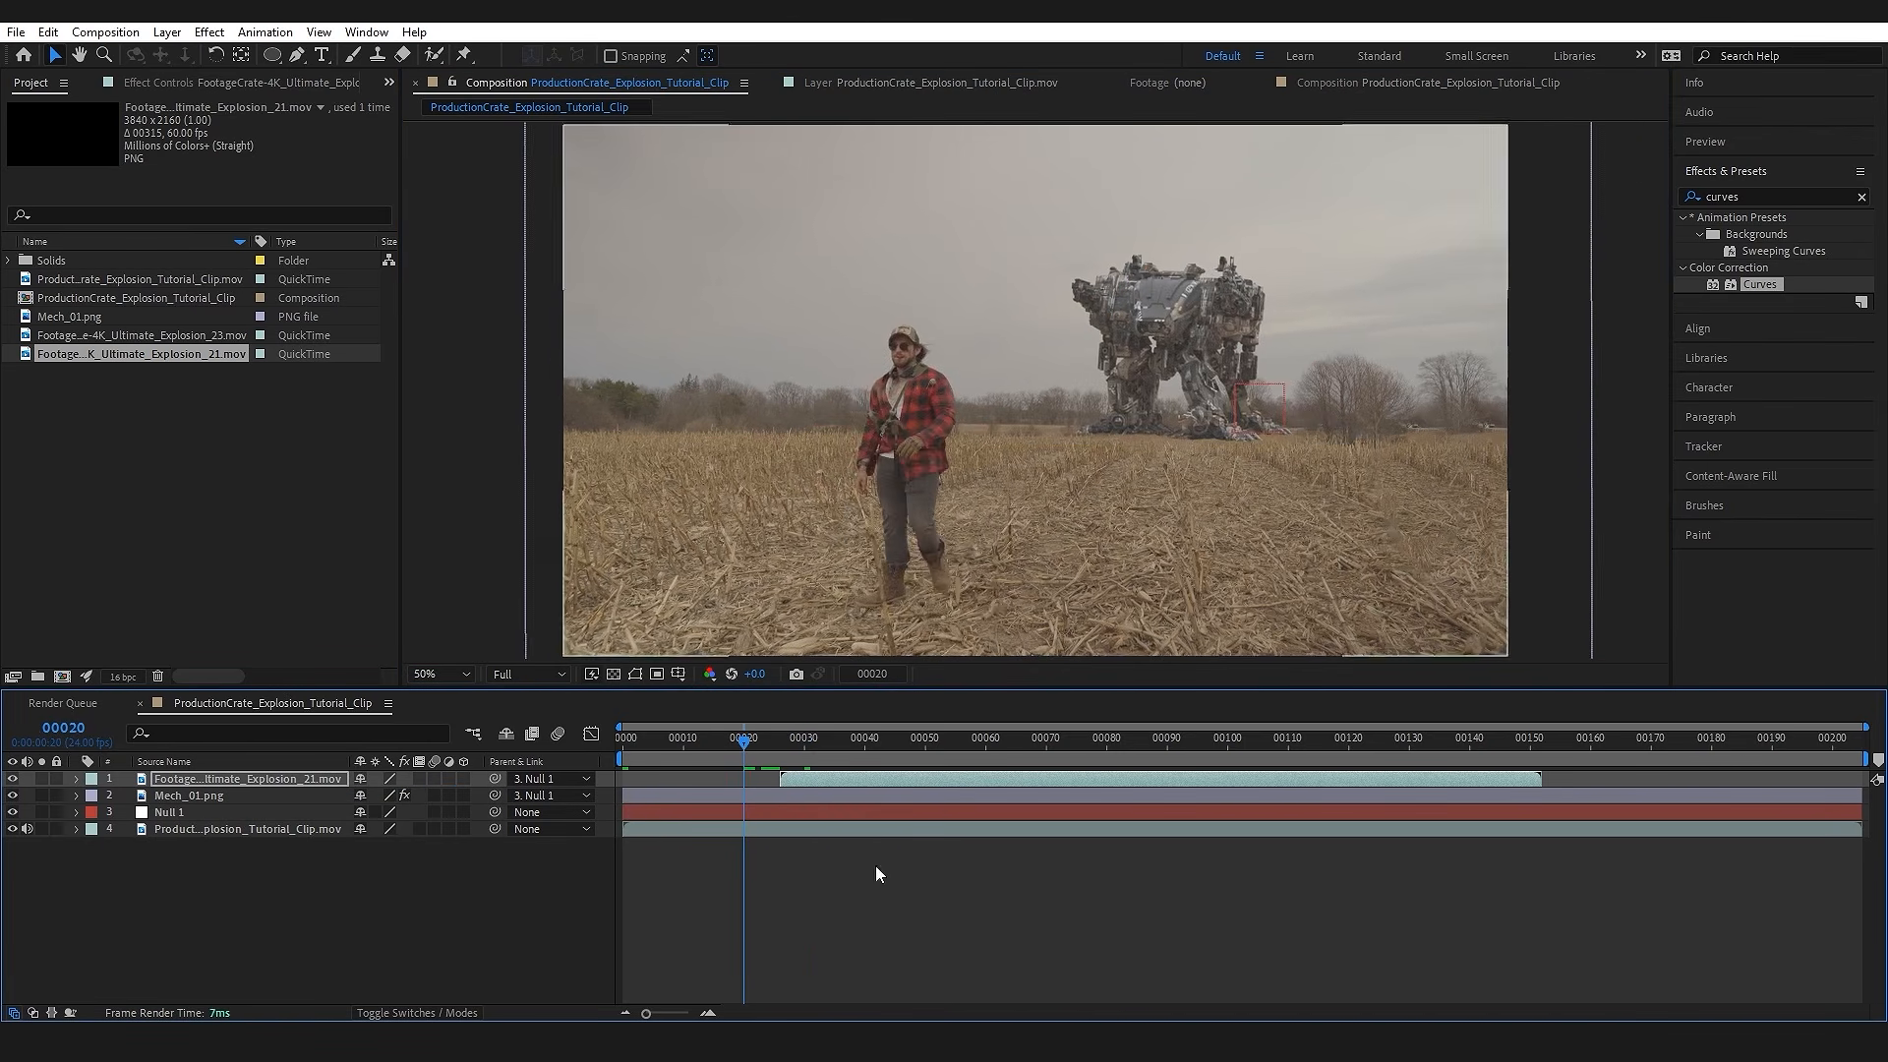
{"action": "mouse_move", "coordinate": [783, 745]}
{"action": "left_mouse_down"}
{"action": "mouse_move", "coordinate": [885, 764]}
{"action": "mouse_move", "coordinate": [1070, 753]}
{"action": "mouse_move", "coordinate": [785, 742]}
{"action": "left_mouse_up"}
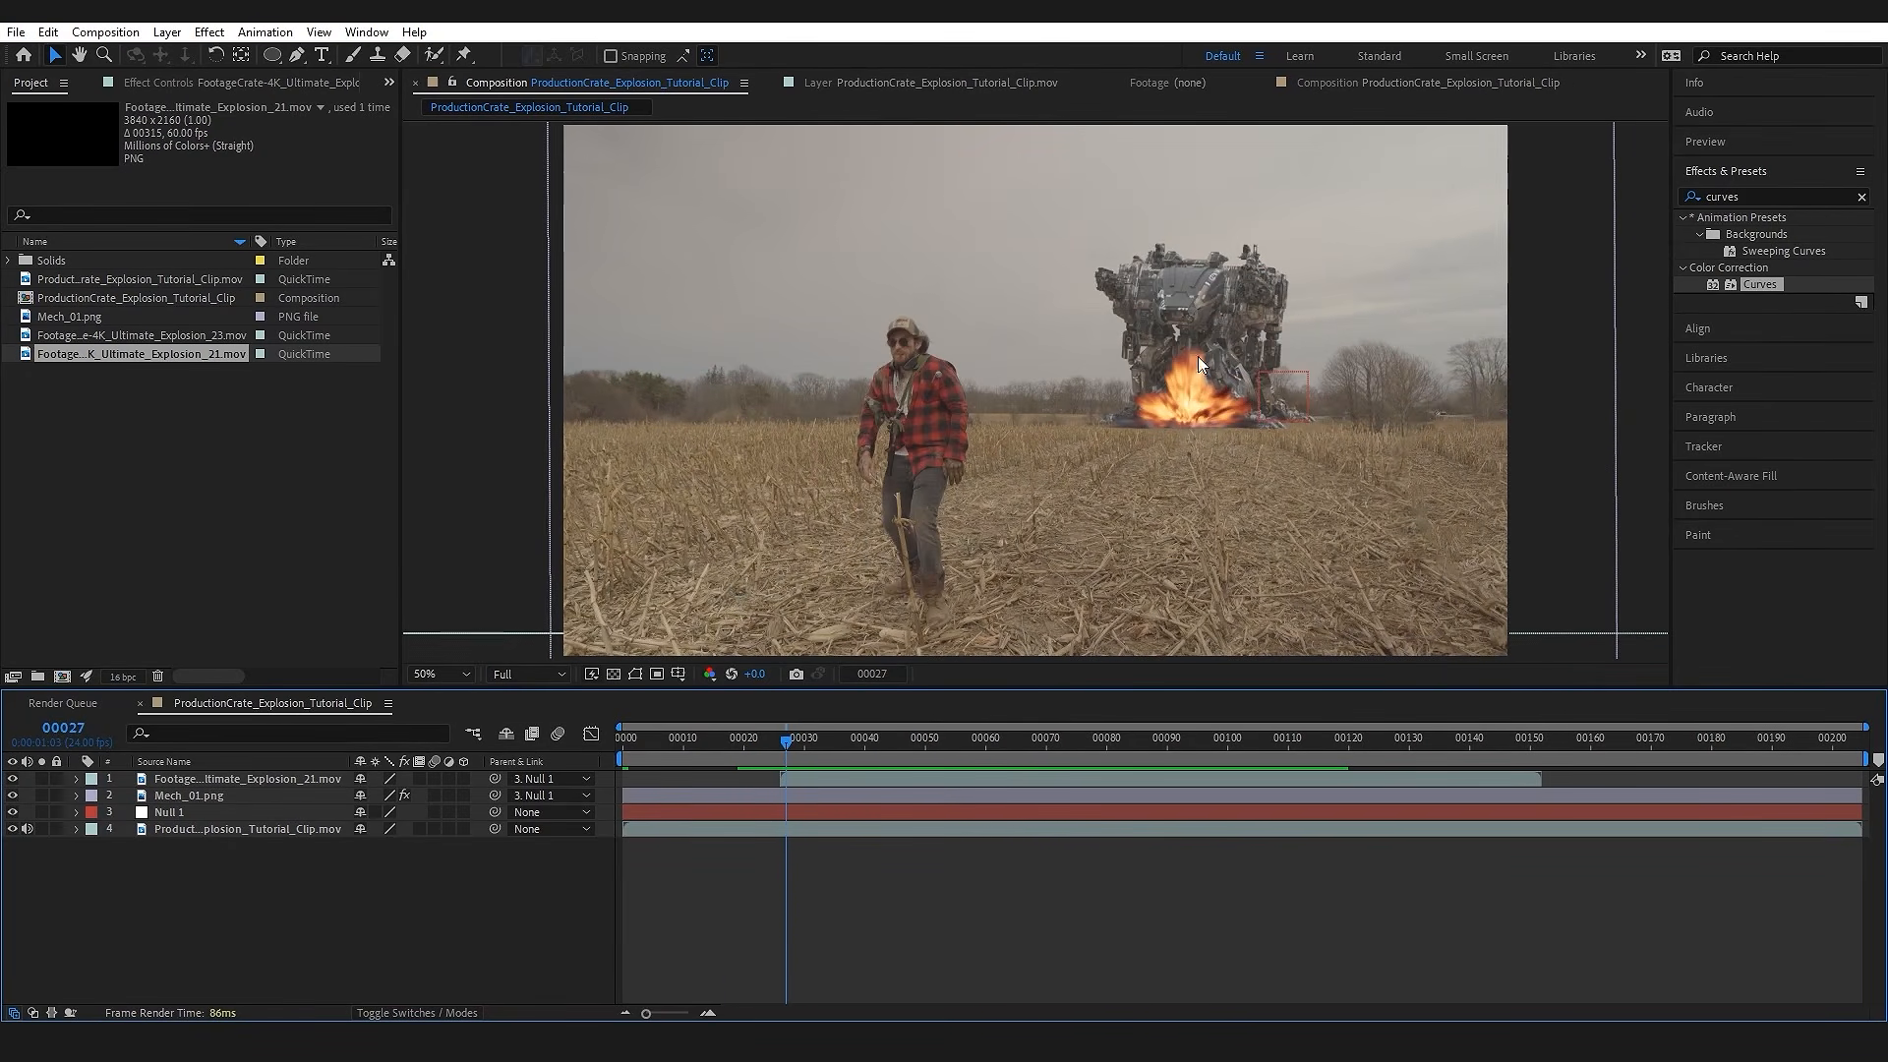
{"action": "key", "text": "space"}
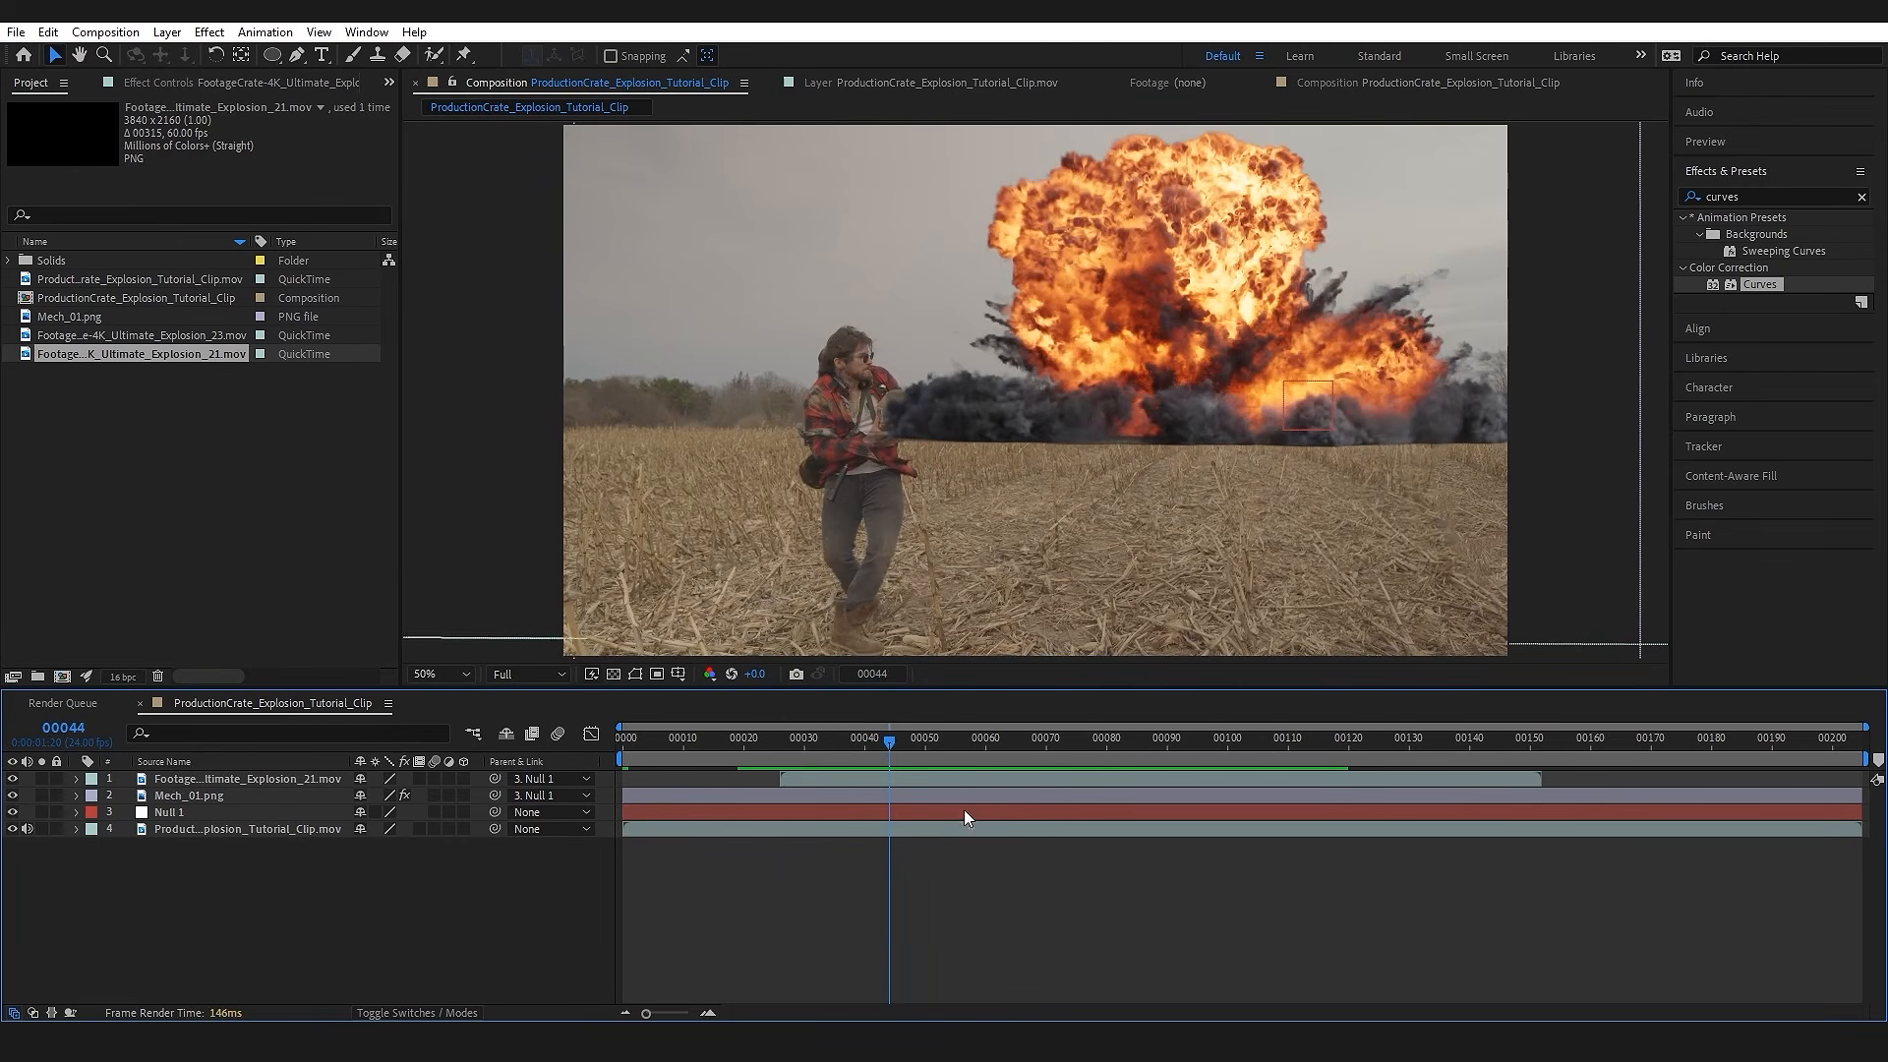
Step: Apply Curves to the FootageCrate-4K_Ultimate_Explosion_21.mov layer and lift the RGB curve's black point to fade its shadows
{"action": "left_click", "coordinate": [264, 778]}
{"action": "key", "text": "ctrl+space"}
{"action": "type", "text": "curves"}
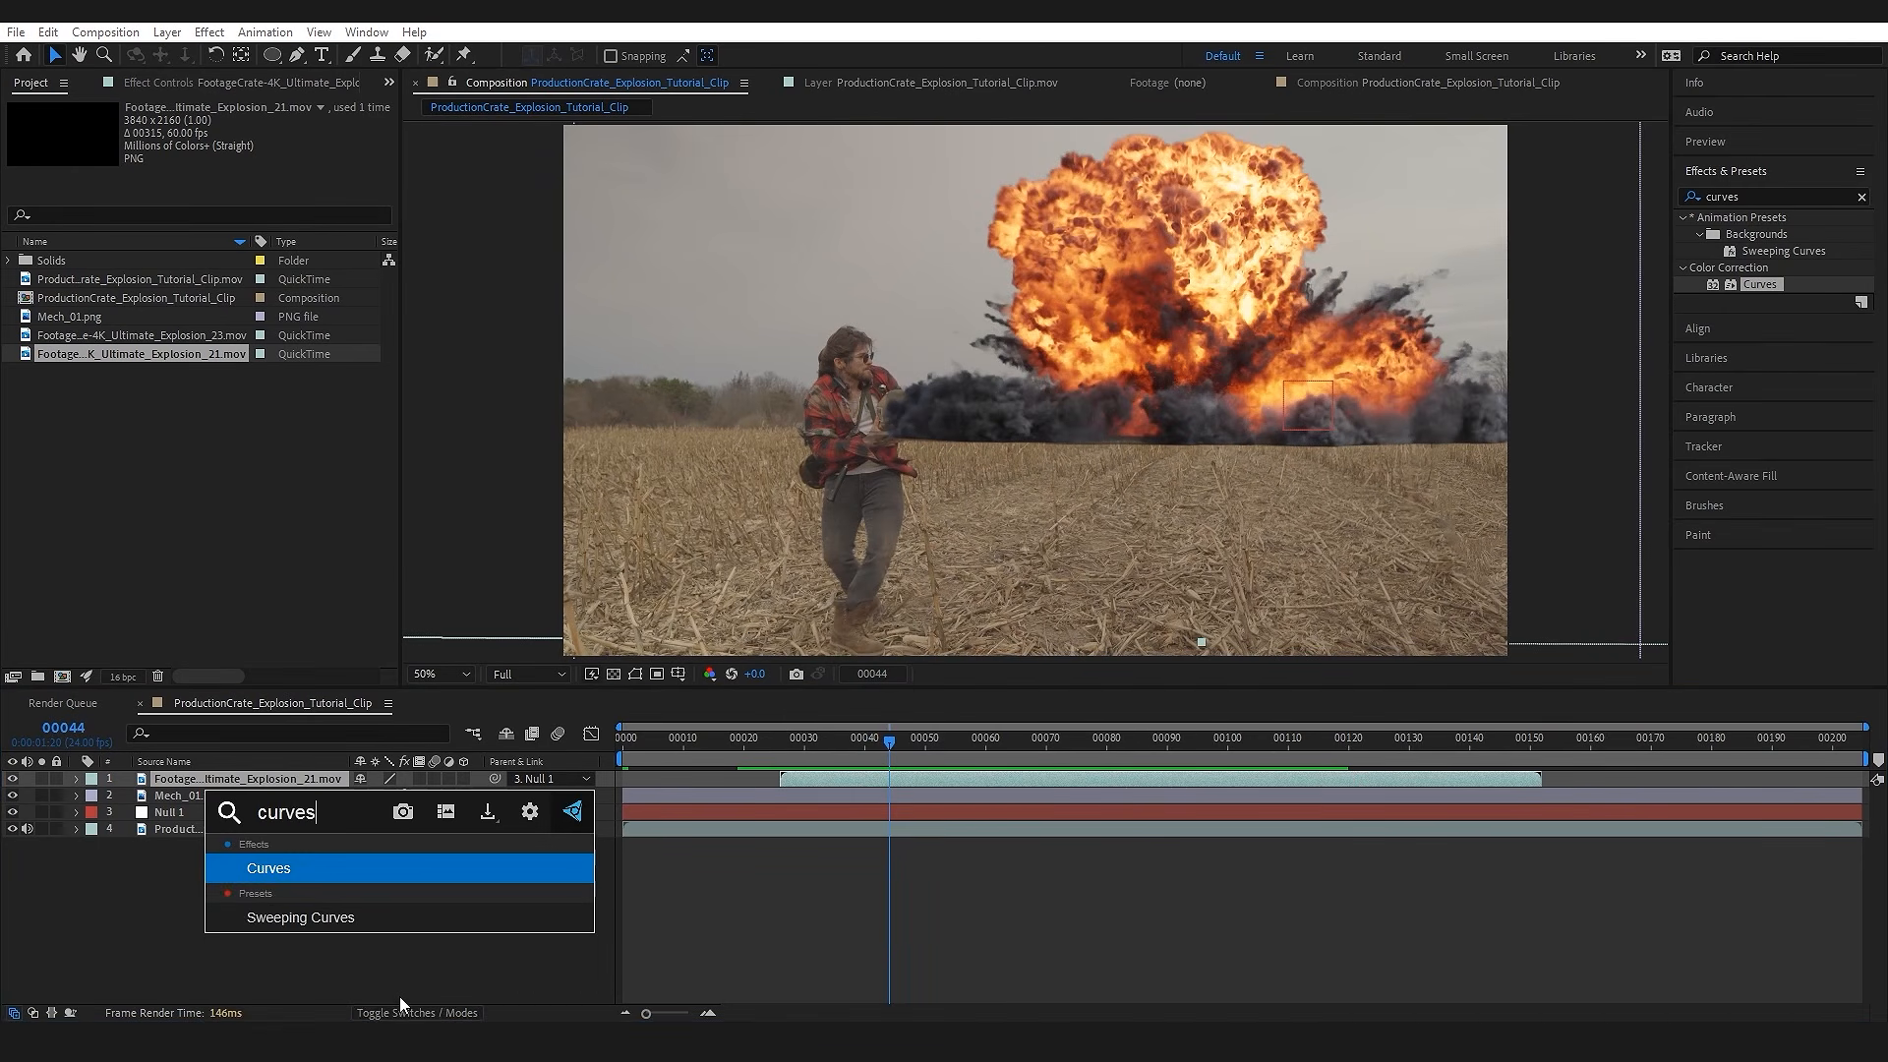
{"action": "key", "text": "Return"}
{"action": "left_click_drag", "start_coordinate": [49, 440], "coordinate": [14, 408]}
Step: Lower the midtones of the Blue channel in the explosion layer's Curves to reduce the blue tint in the smoke
{"action": "scroll", "coordinate": [897, 398], "scroll_direction": "up", "scroll_amount": 1}
{"action": "left_click_drag", "start_coordinate": [842, 416], "coordinate": [934, 435]}
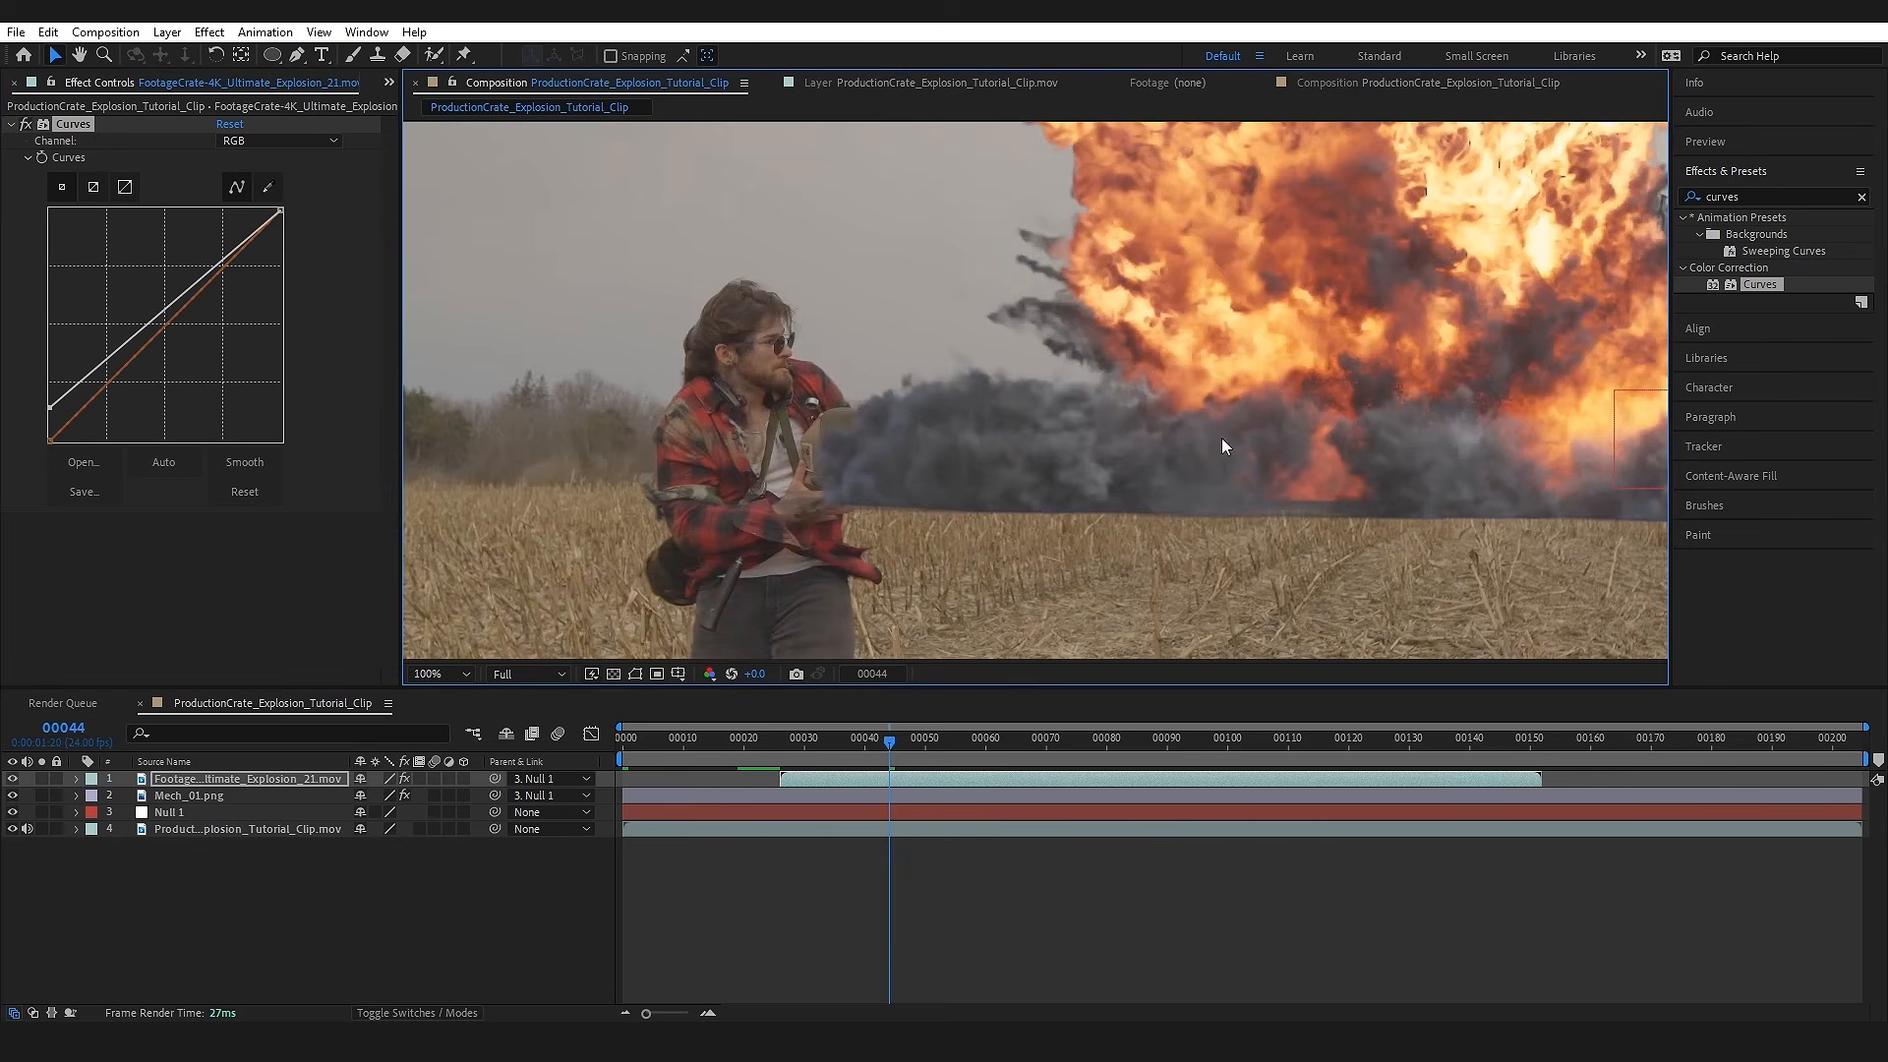
{"action": "left_click_drag", "start_coordinate": [1163, 489], "coordinate": [1122, 506]}
{"action": "key", "text": "v"}
{"action": "left_click", "coordinate": [279, 141]}
{"action": "left_click", "coordinate": [300, 234]}
{"action": "left_click_drag", "start_coordinate": [176, 321], "coordinate": [180, 332]}
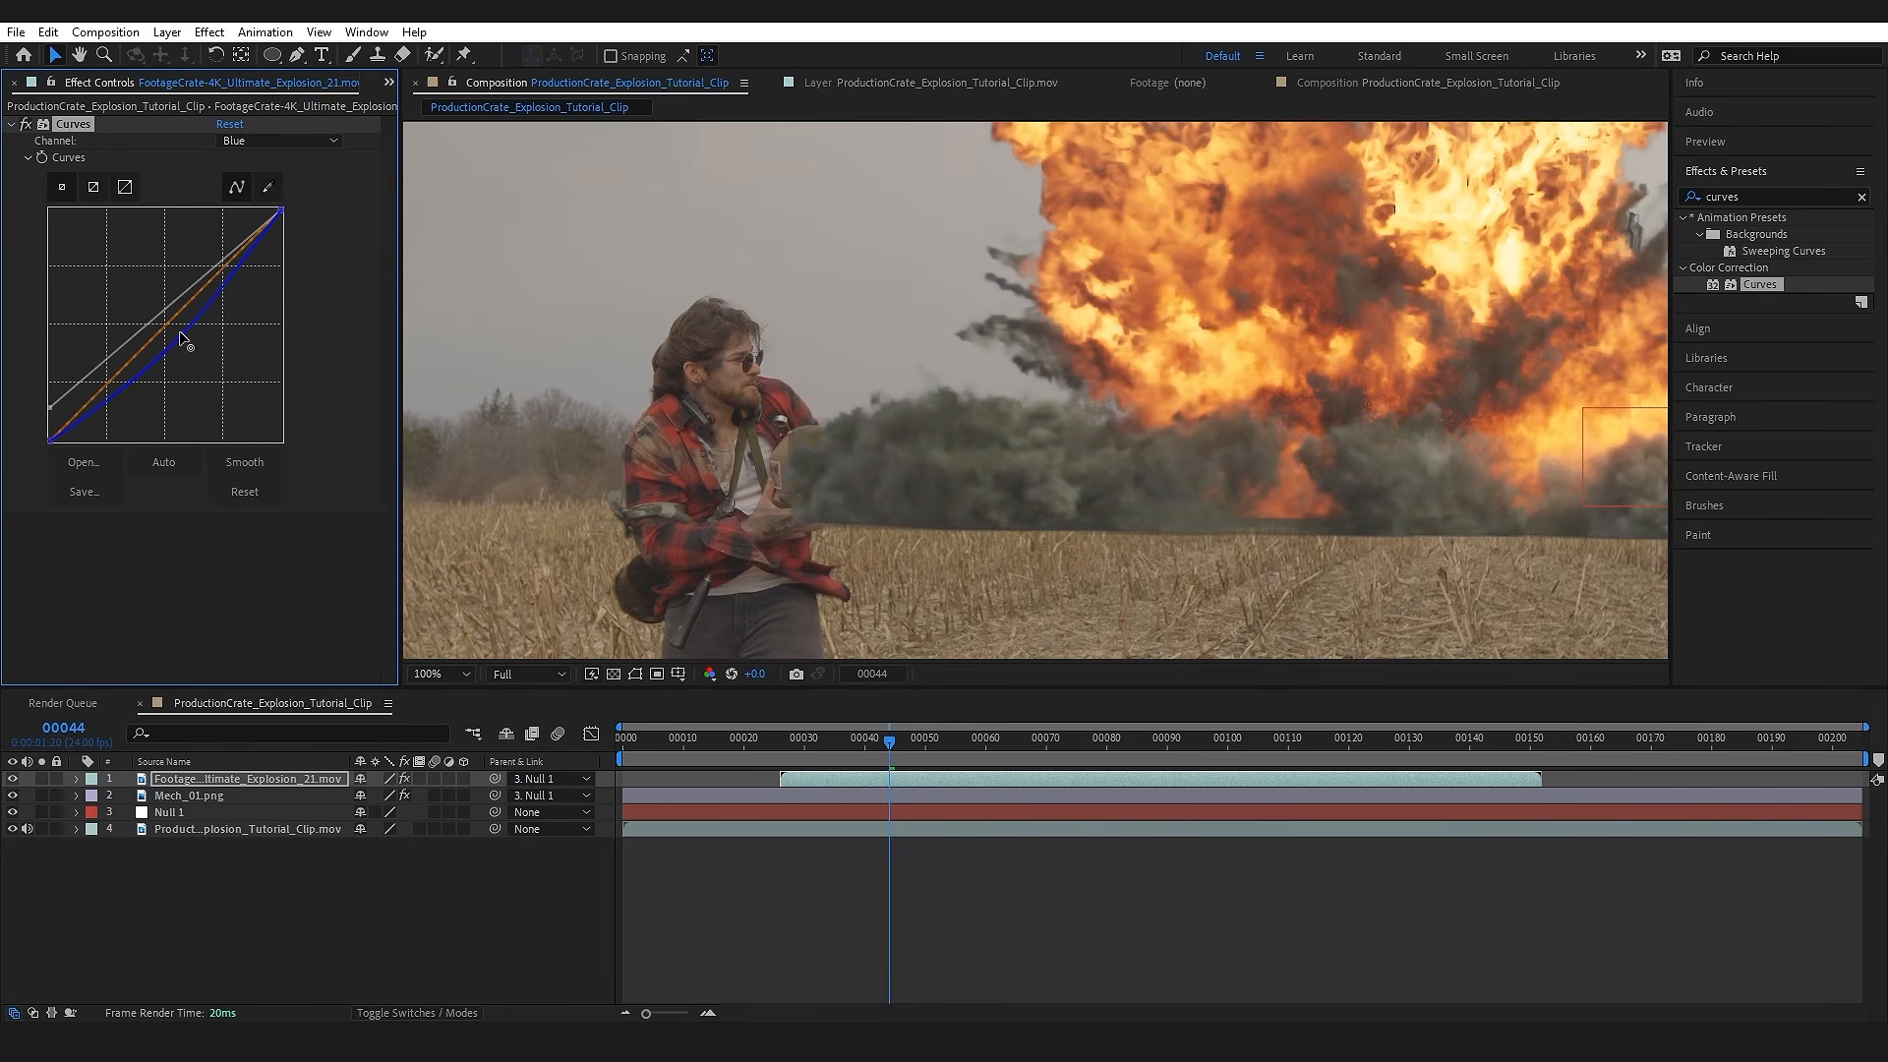
Step: Raise the midtones of the Red channel slightly in the explosion layer's Curves to warm the smoke
{"action": "left_click", "coordinate": [244, 140]}
{"action": "left_click", "coordinate": [258, 184]}
{"action": "left_click_drag", "start_coordinate": [161, 319], "coordinate": [158, 317]}
{"action": "scroll", "coordinate": [1268, 441], "scroll_direction": "down", "scroll_amount": 2}
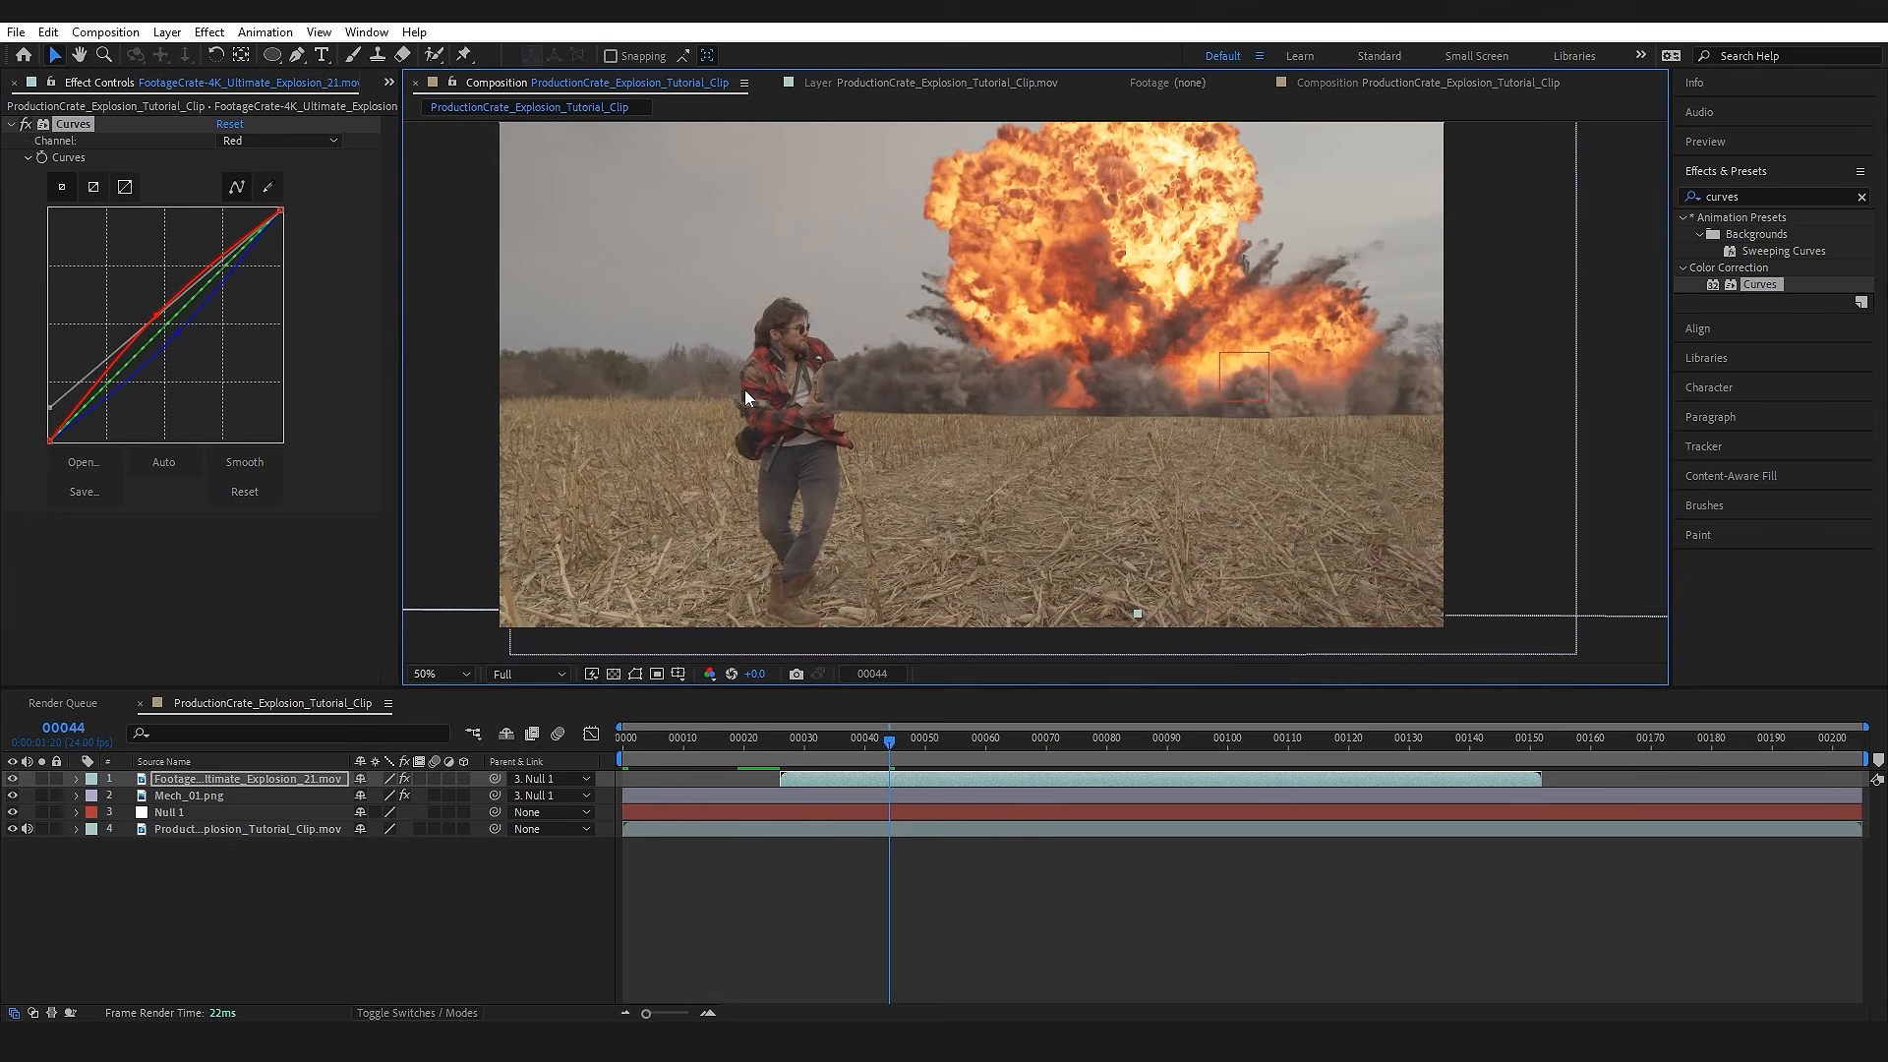
{"action": "left_click_drag", "start_coordinate": [1035, 466], "coordinate": [1103, 450]}
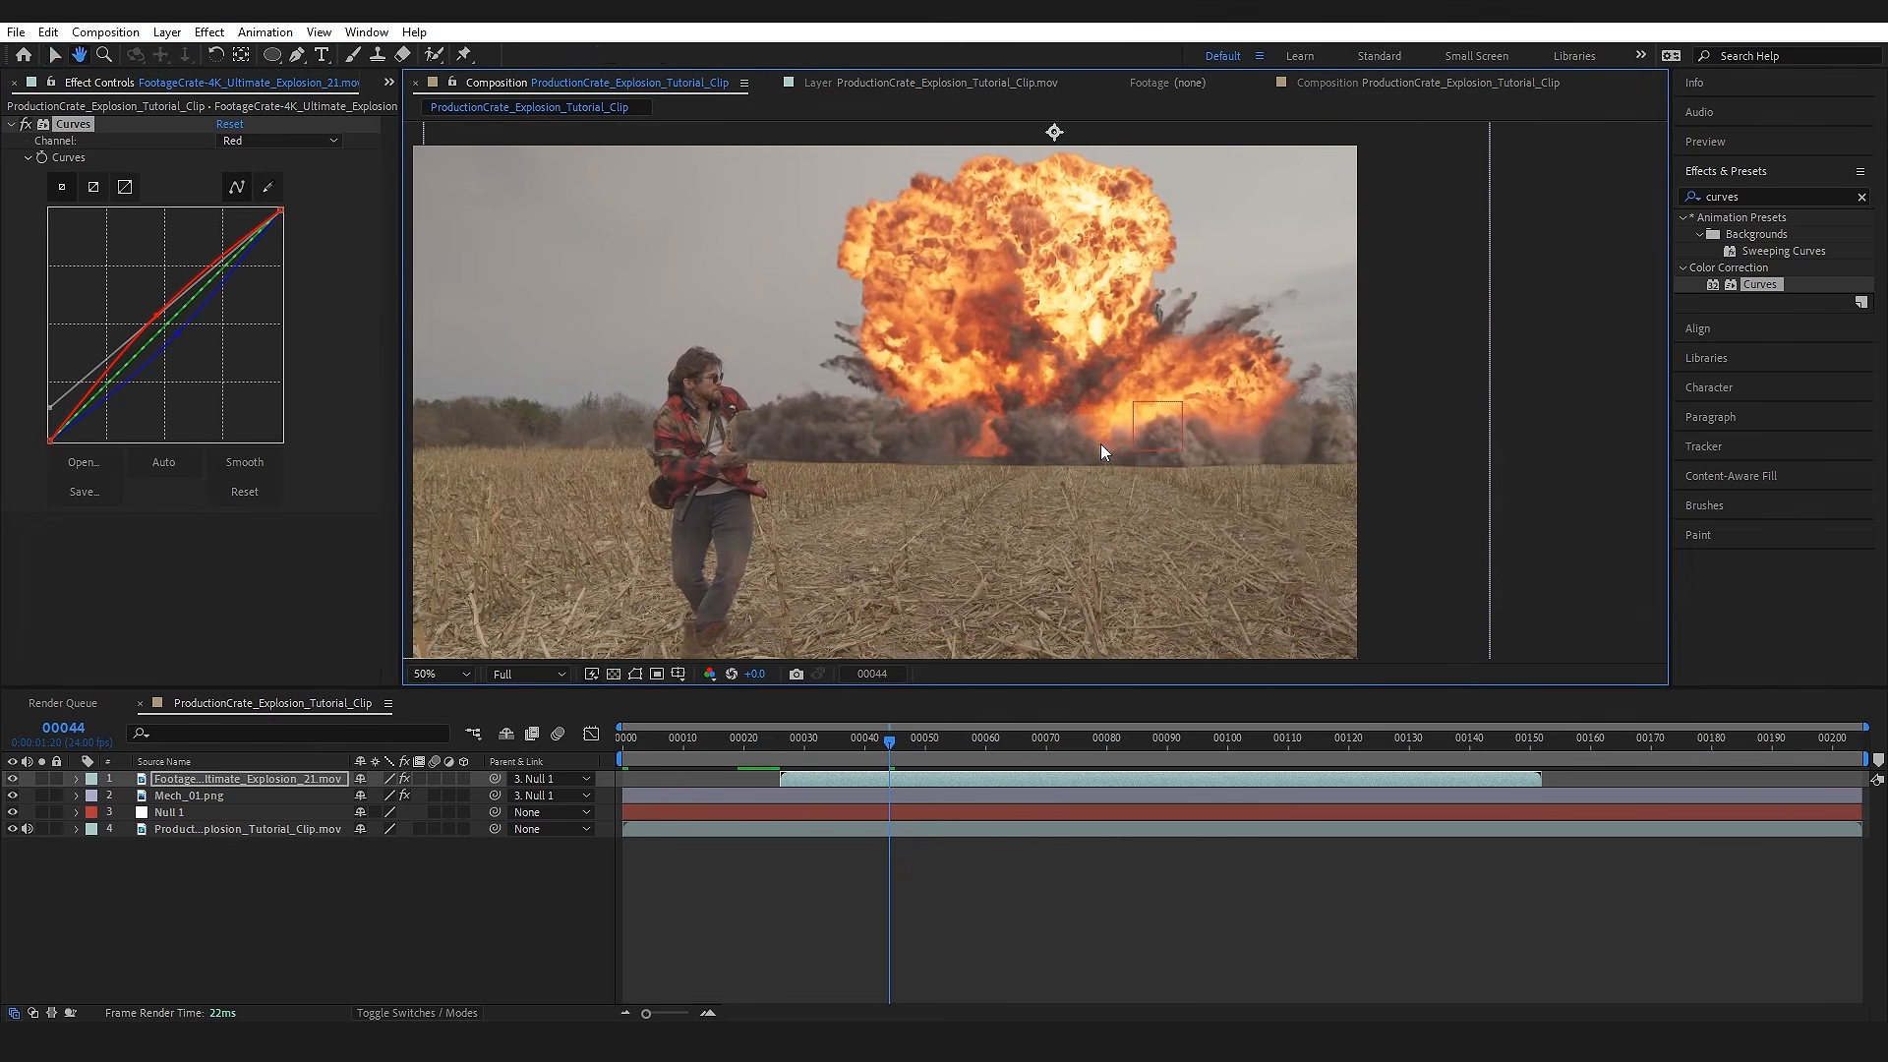
Step: Add FootageCrate-4K_Ultimate_Explosion_23.mov directly beneath the Mech_01.png layer, starting at about frame 38
{"action": "left_click_drag", "start_coordinate": [775, 752], "coordinate": [842, 763]}
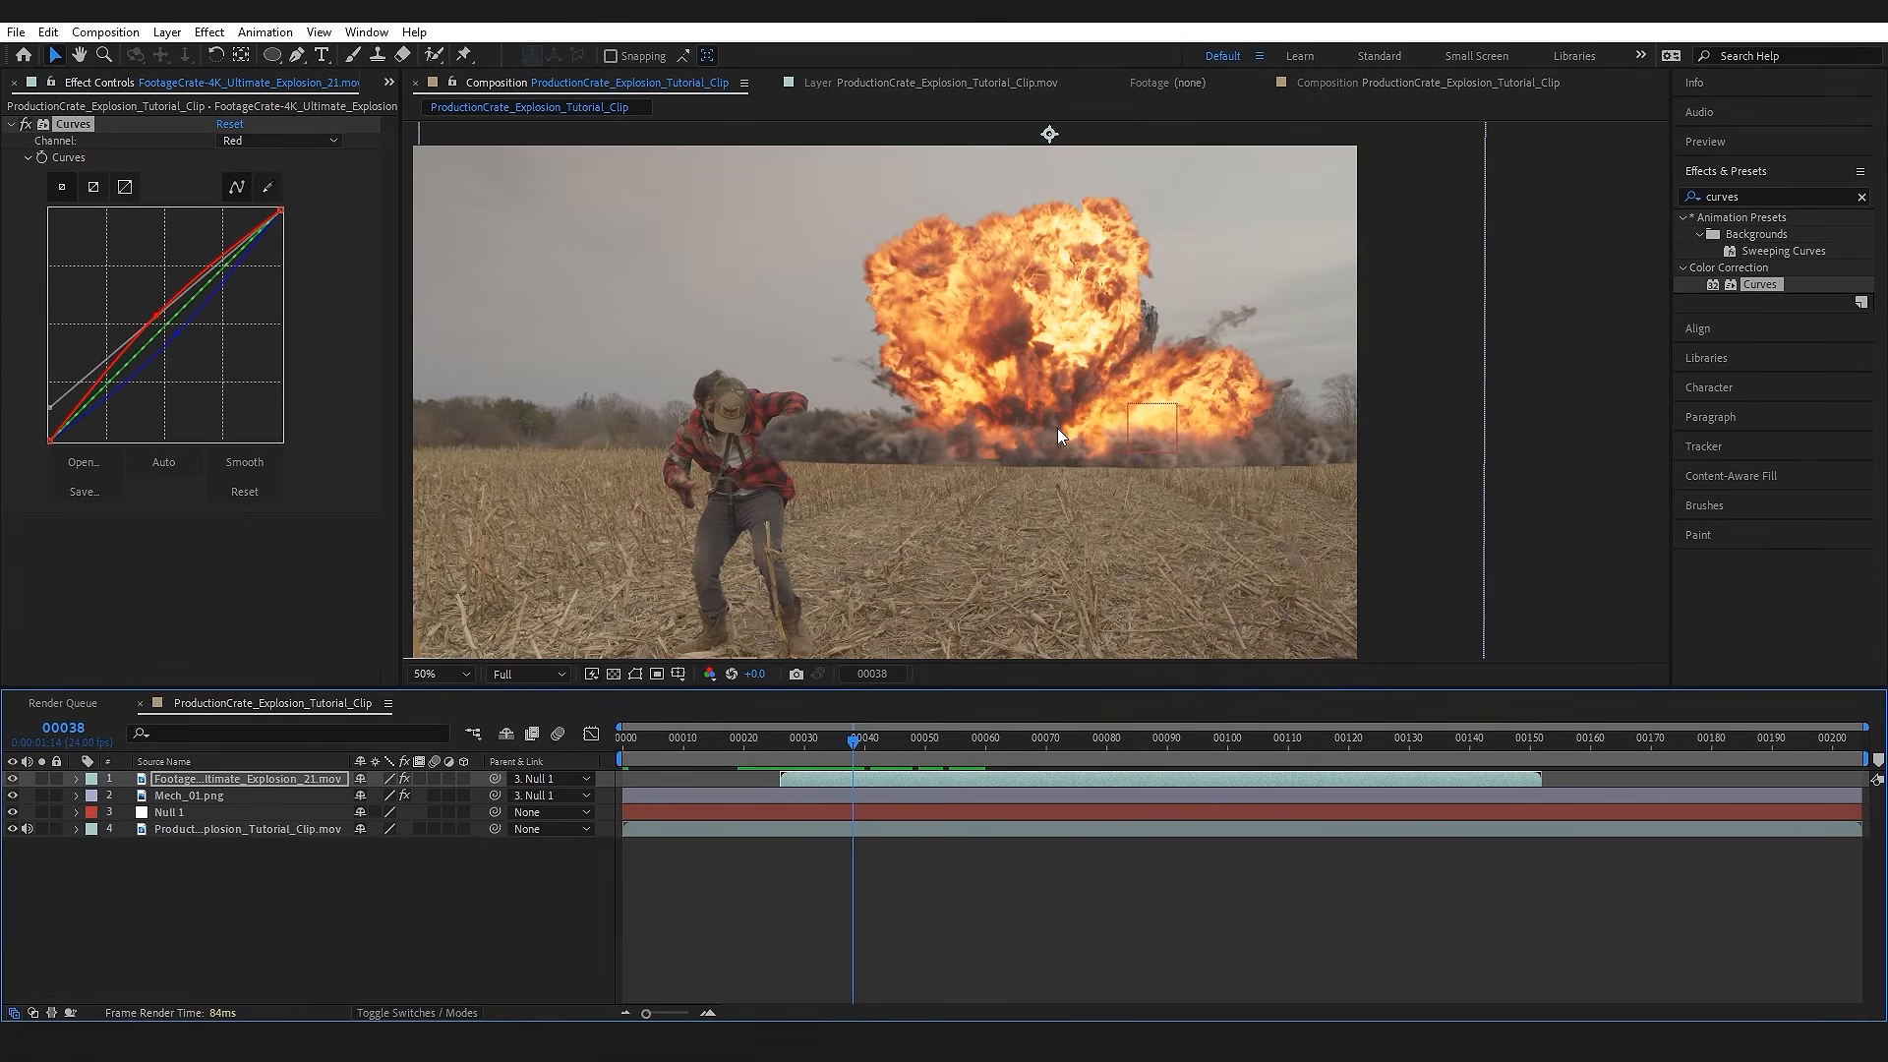
{"action": "left_click", "coordinate": [388, 83]}
{"action": "left_click", "coordinate": [472, 108]}
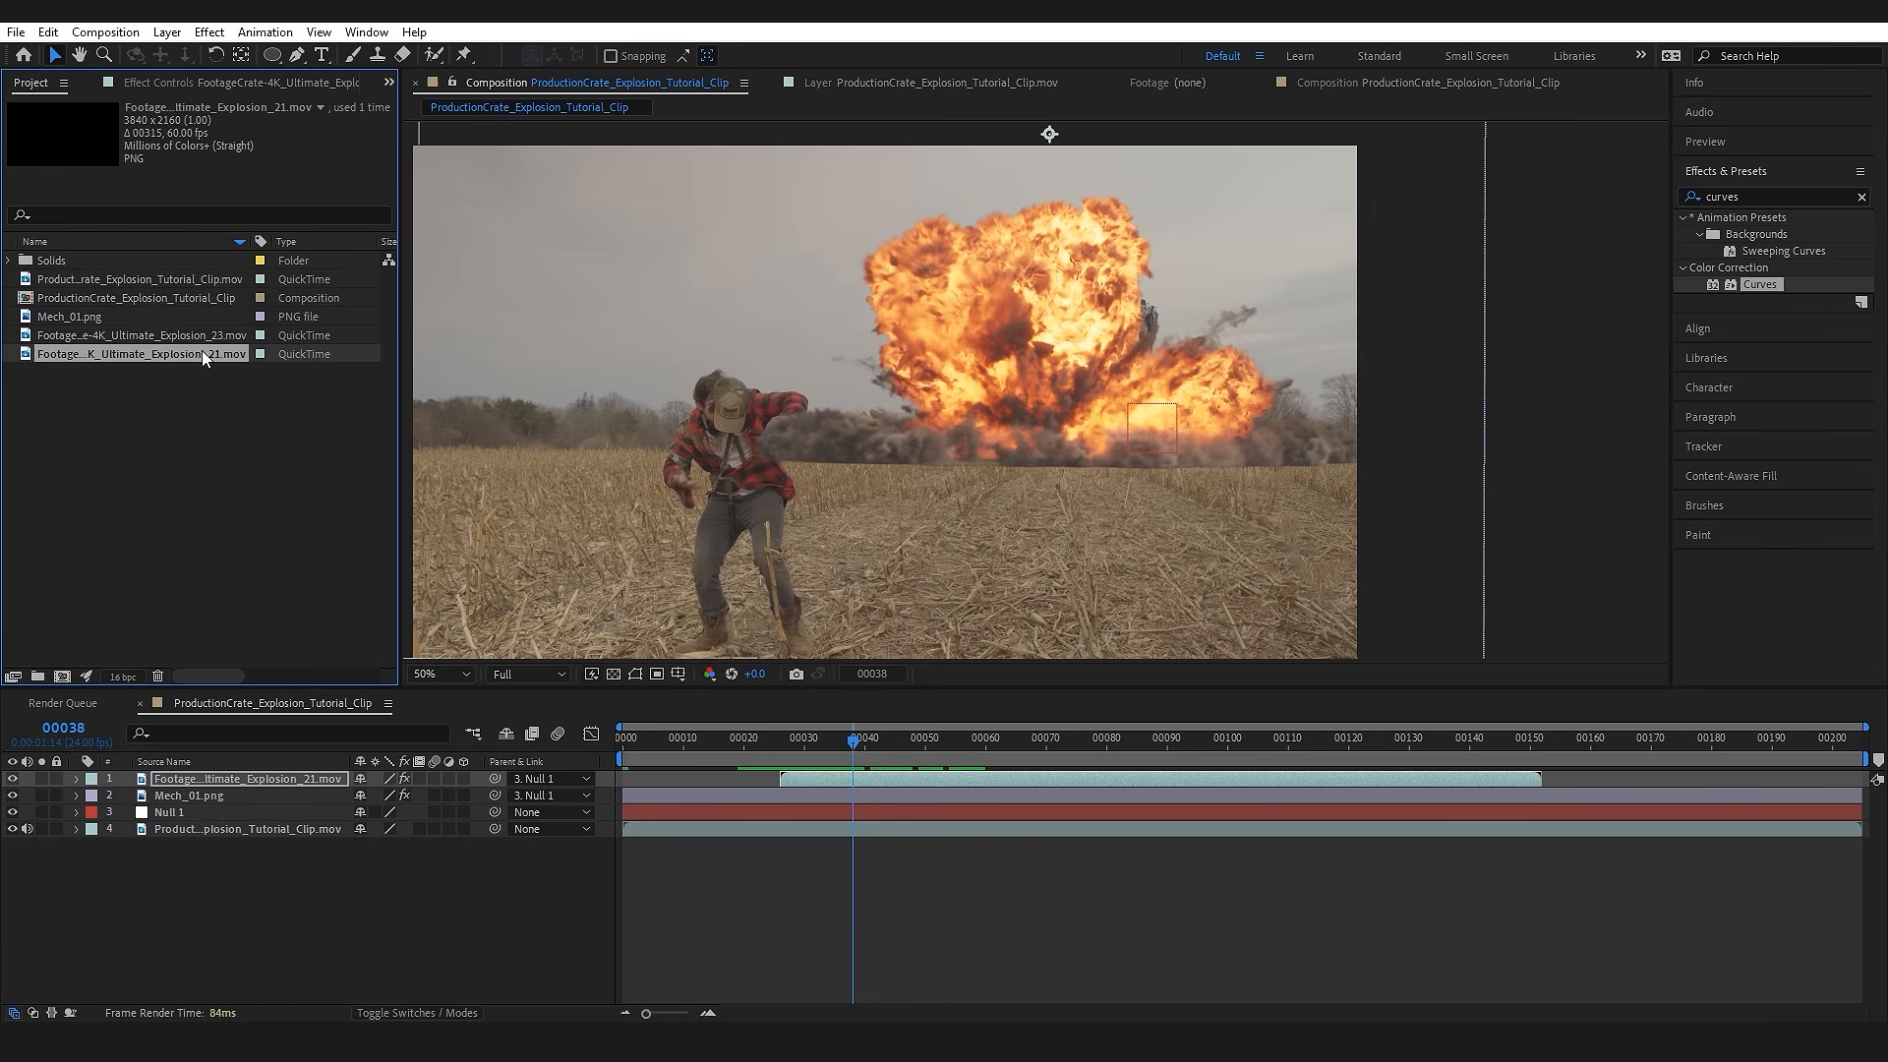
{"action": "left_click_drag", "start_coordinate": [186, 333], "coordinate": [258, 802]}
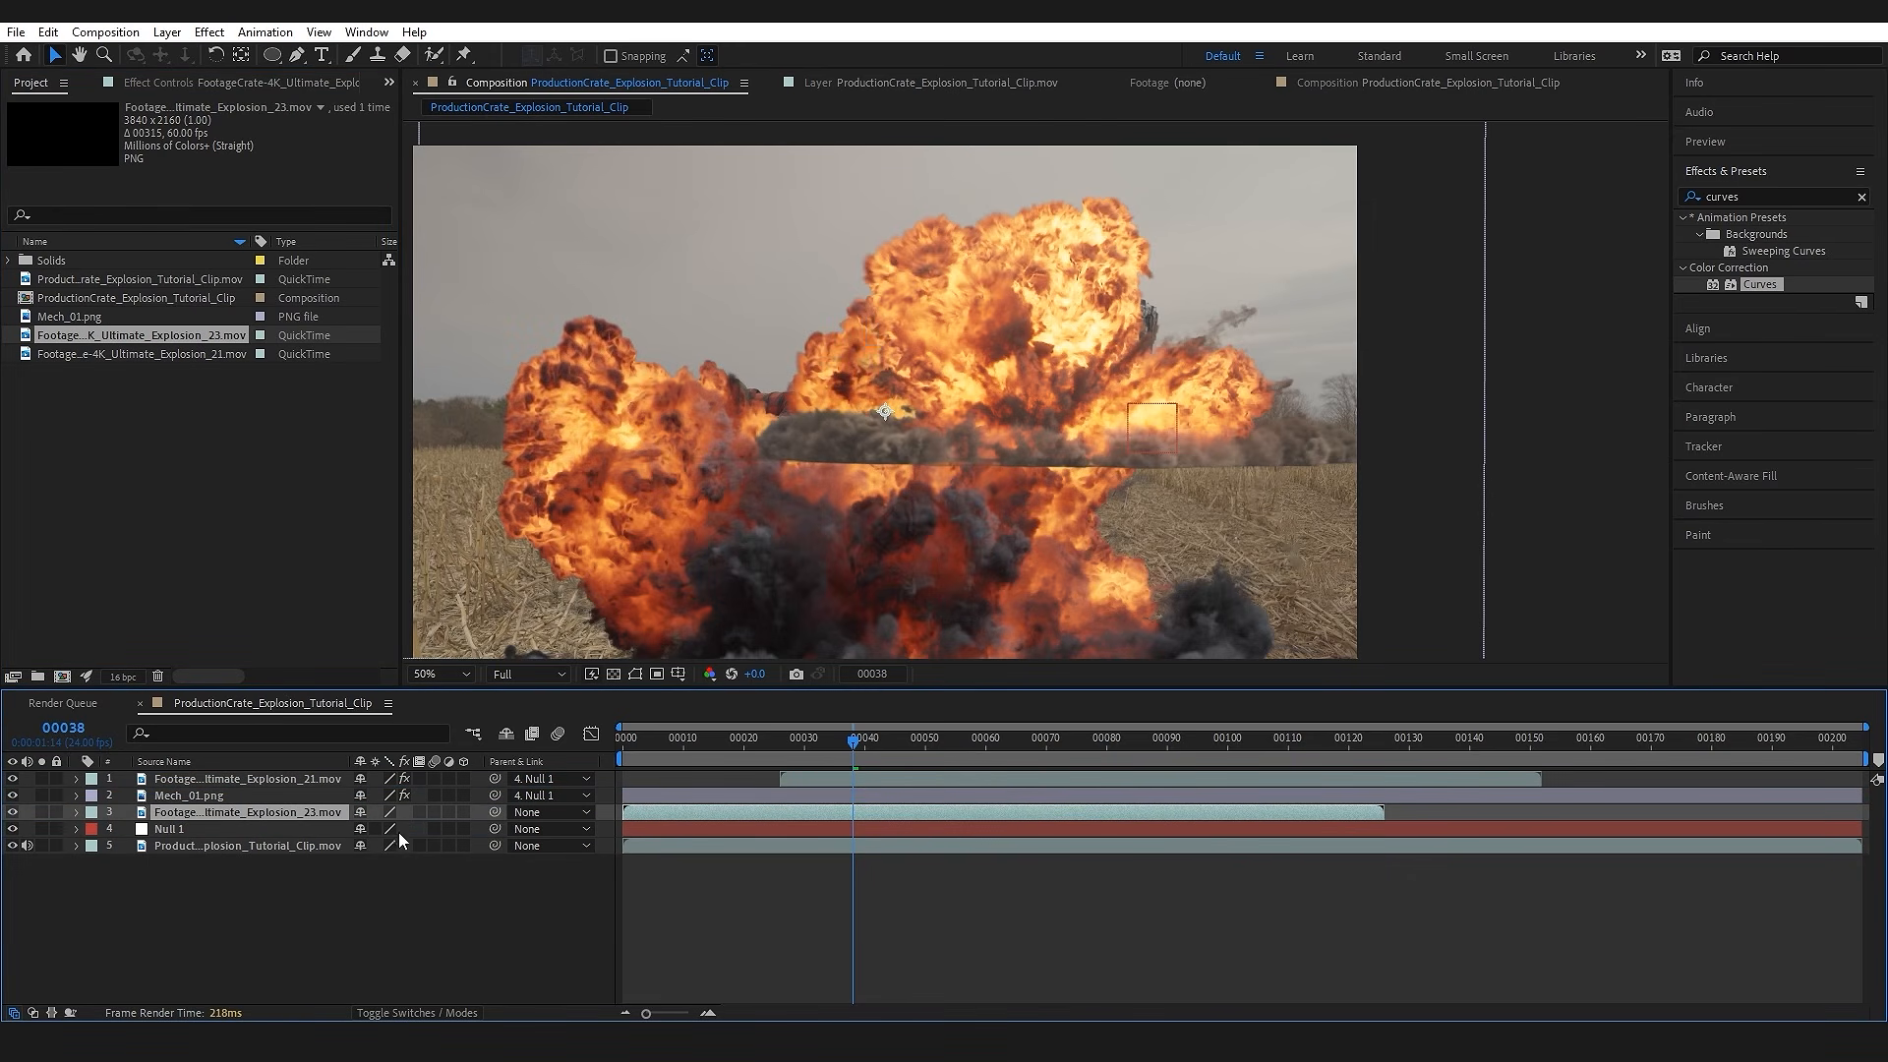
{"action": "left_click_drag", "start_coordinate": [818, 816], "coordinate": [983, 810]}
Step: Position the second explosion at ground level behind and to the right of the first one, and parent it to Null 1
{"action": "left_click_drag", "start_coordinate": [883, 536], "coordinate": [804, 509]}
{"action": "left_click_drag", "start_coordinate": [857, 744], "coordinate": [900, 746]}
{"action": "left_click_drag", "start_coordinate": [974, 528], "coordinate": [1280, 236]}
{"action": "left_click", "coordinate": [224, 815]}
{"action": "left_click_drag", "start_coordinate": [498, 814], "coordinate": [244, 827]}
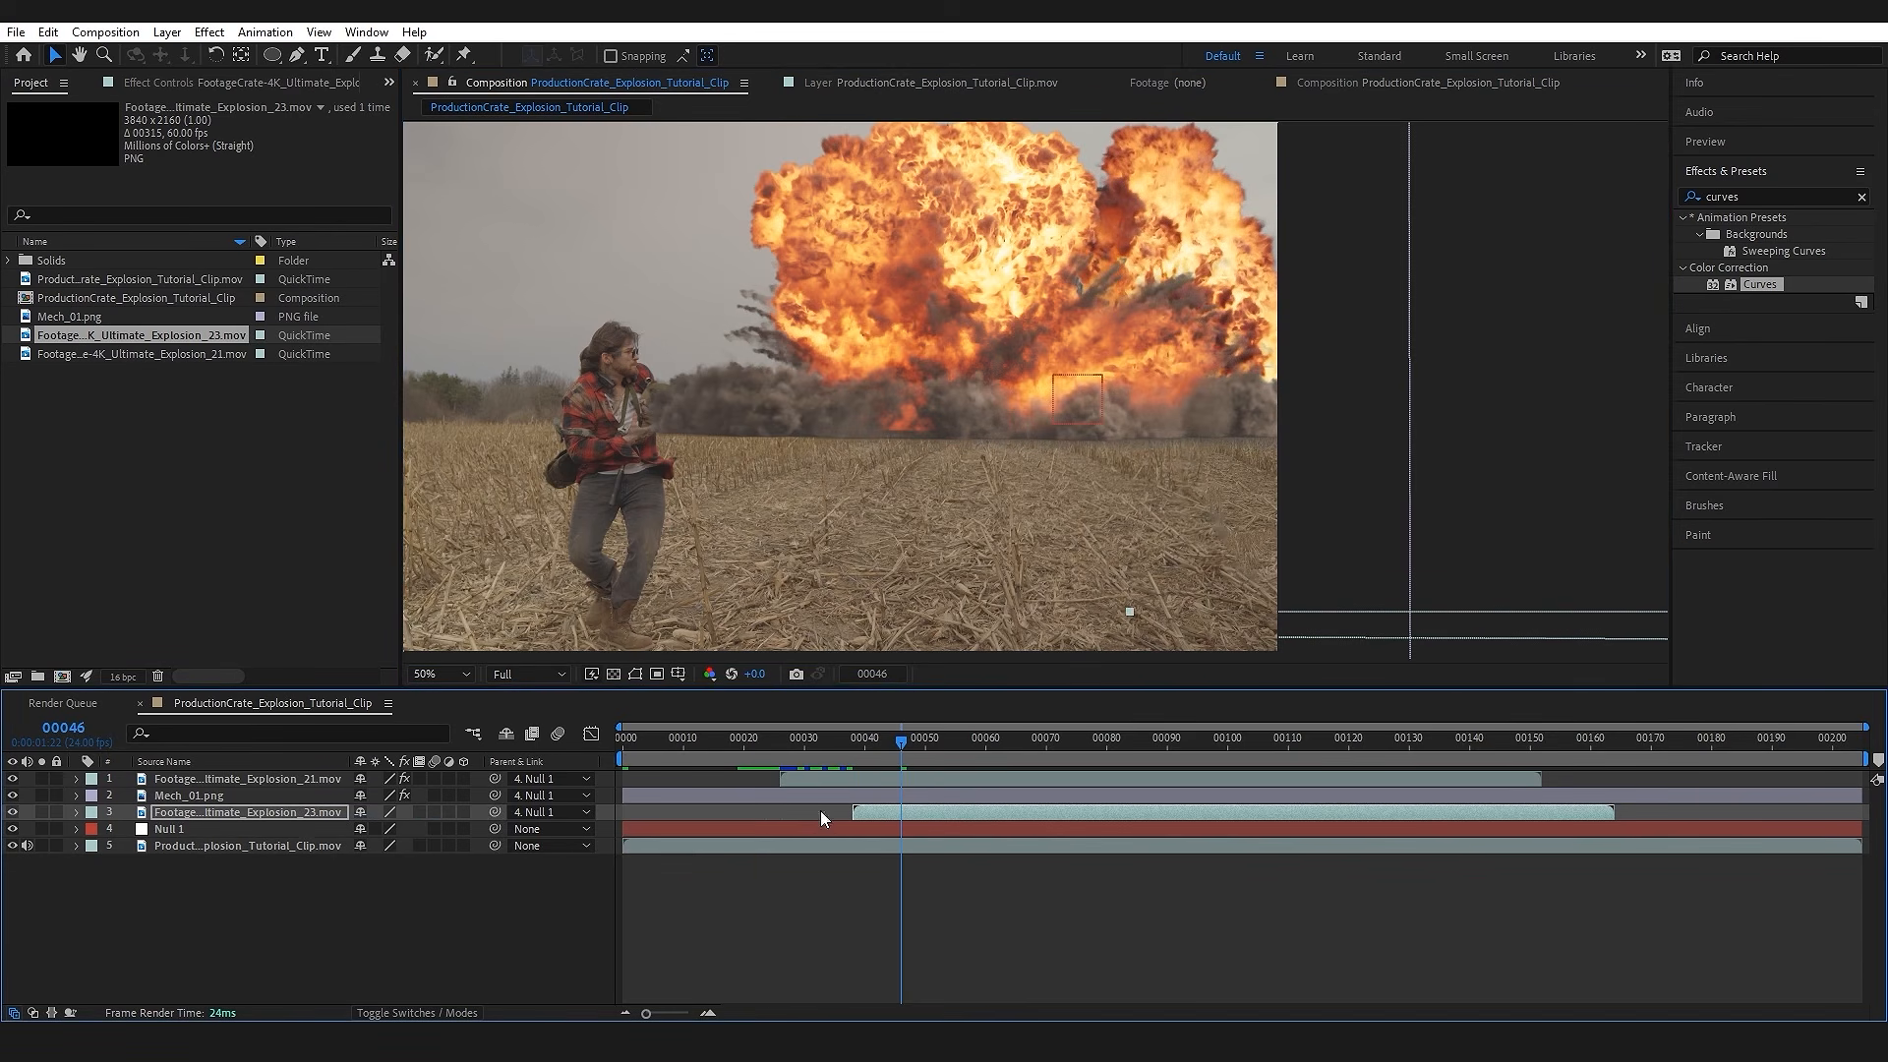
Step: Copy the Curves effect from FootageCrate-4K_Ultimate_Explosion_21.mov to the FootageCrate-4K_Ultimate_Explosion_23.mov layer
{"action": "left_click", "coordinate": [771, 743]}
{"action": "left_click", "coordinate": [904, 745]}
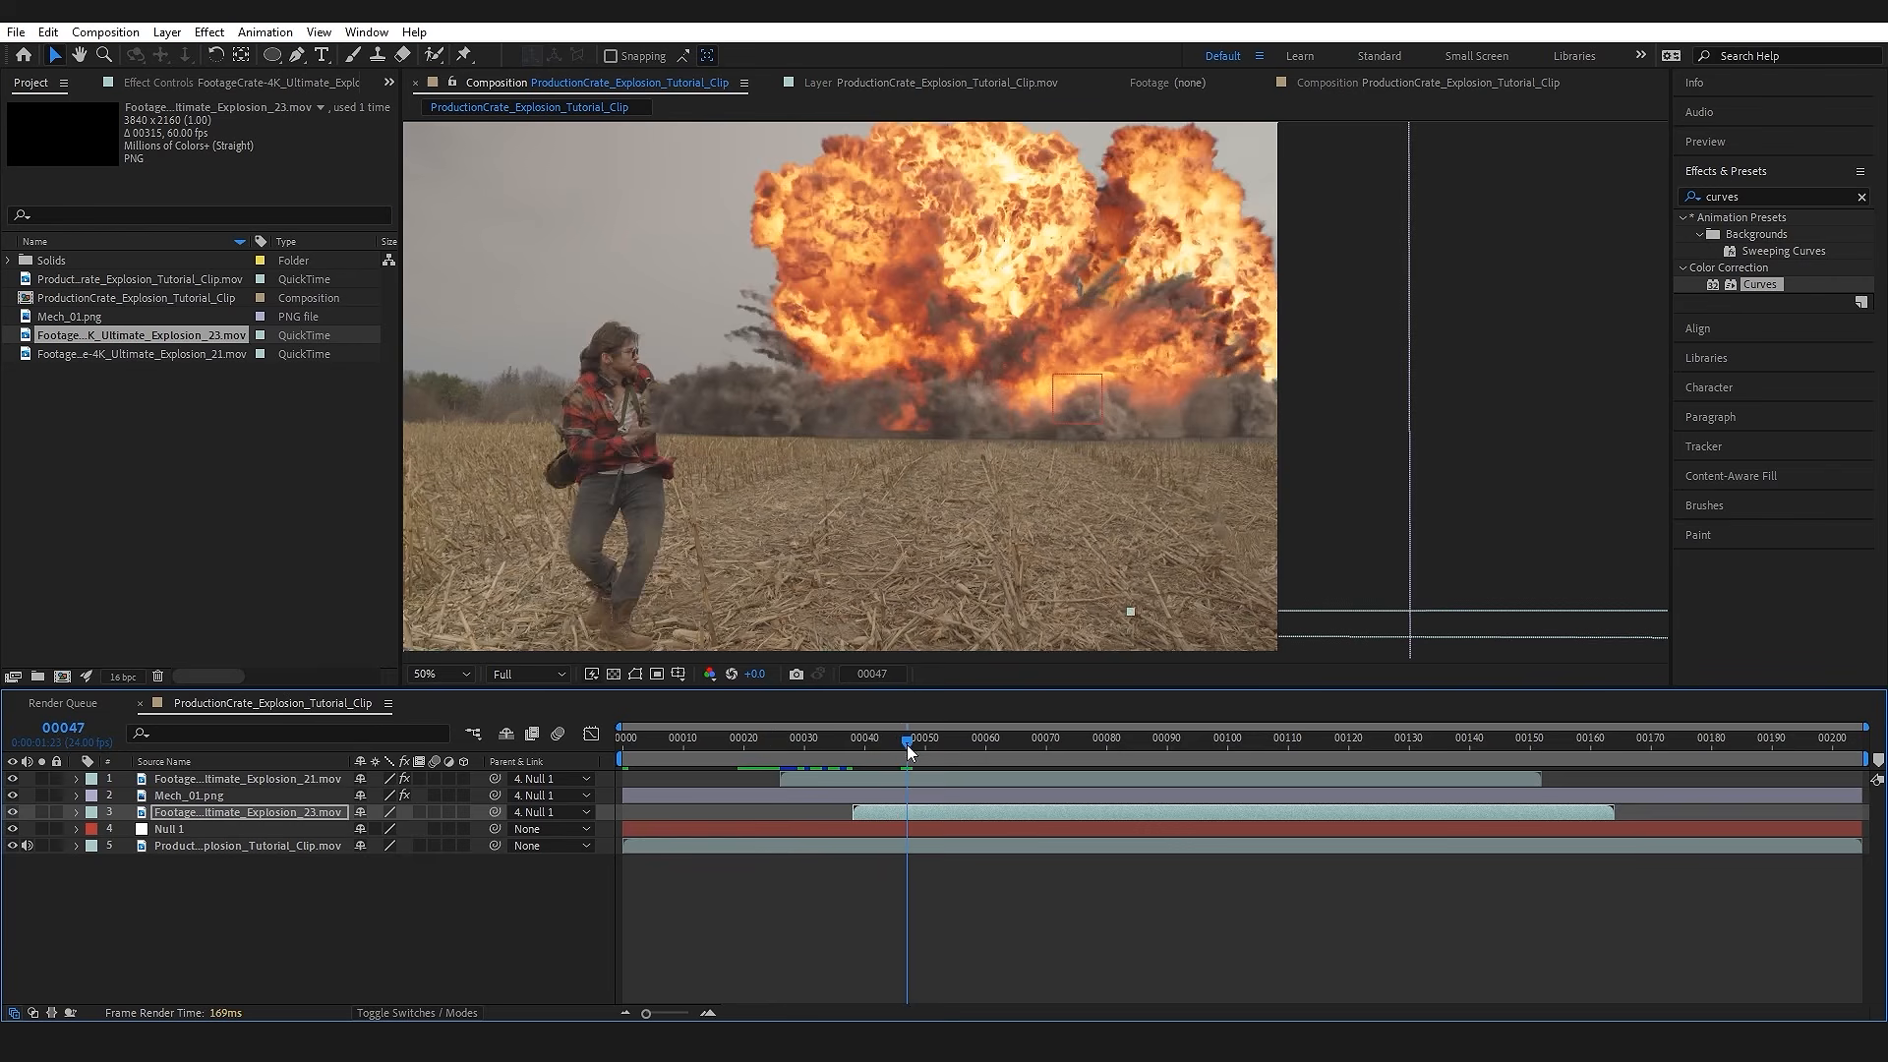
{"action": "left_click", "coordinate": [929, 778]}
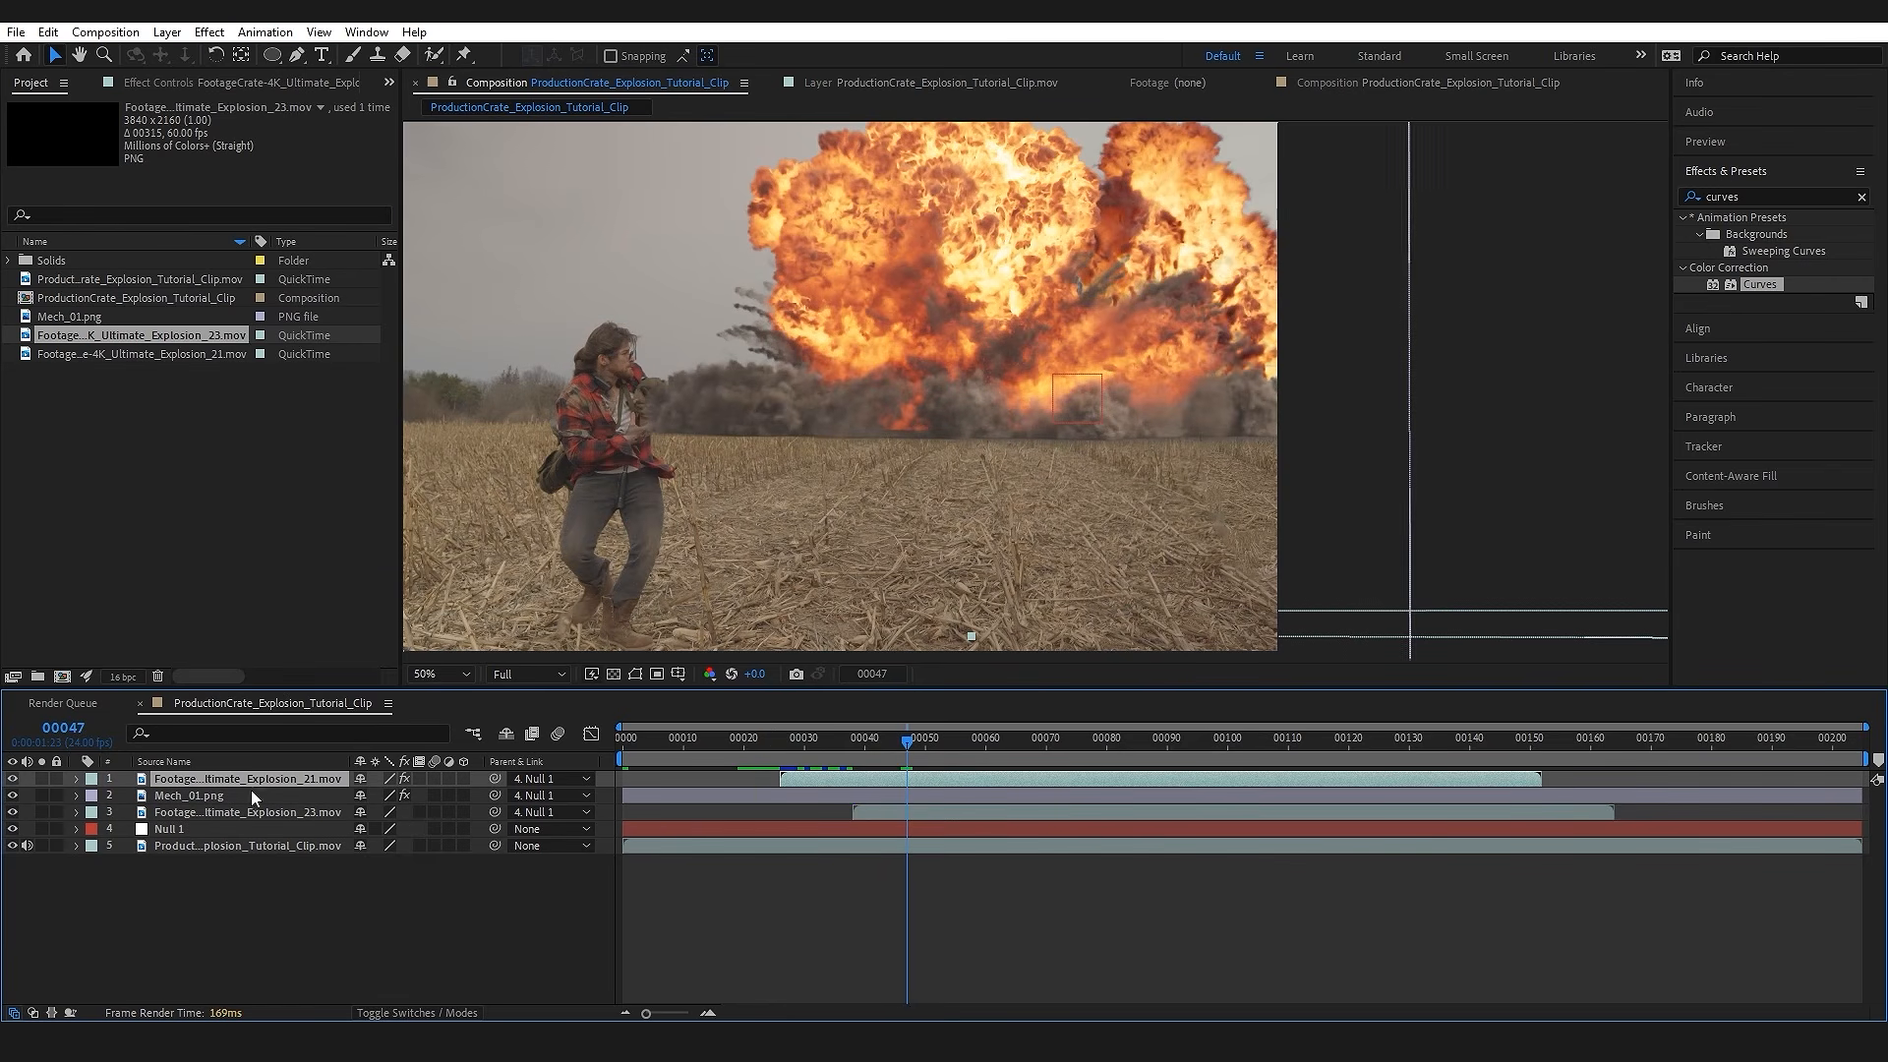
{"action": "left_click", "coordinate": [209, 83]}
{"action": "left_click", "coordinate": [85, 123]}
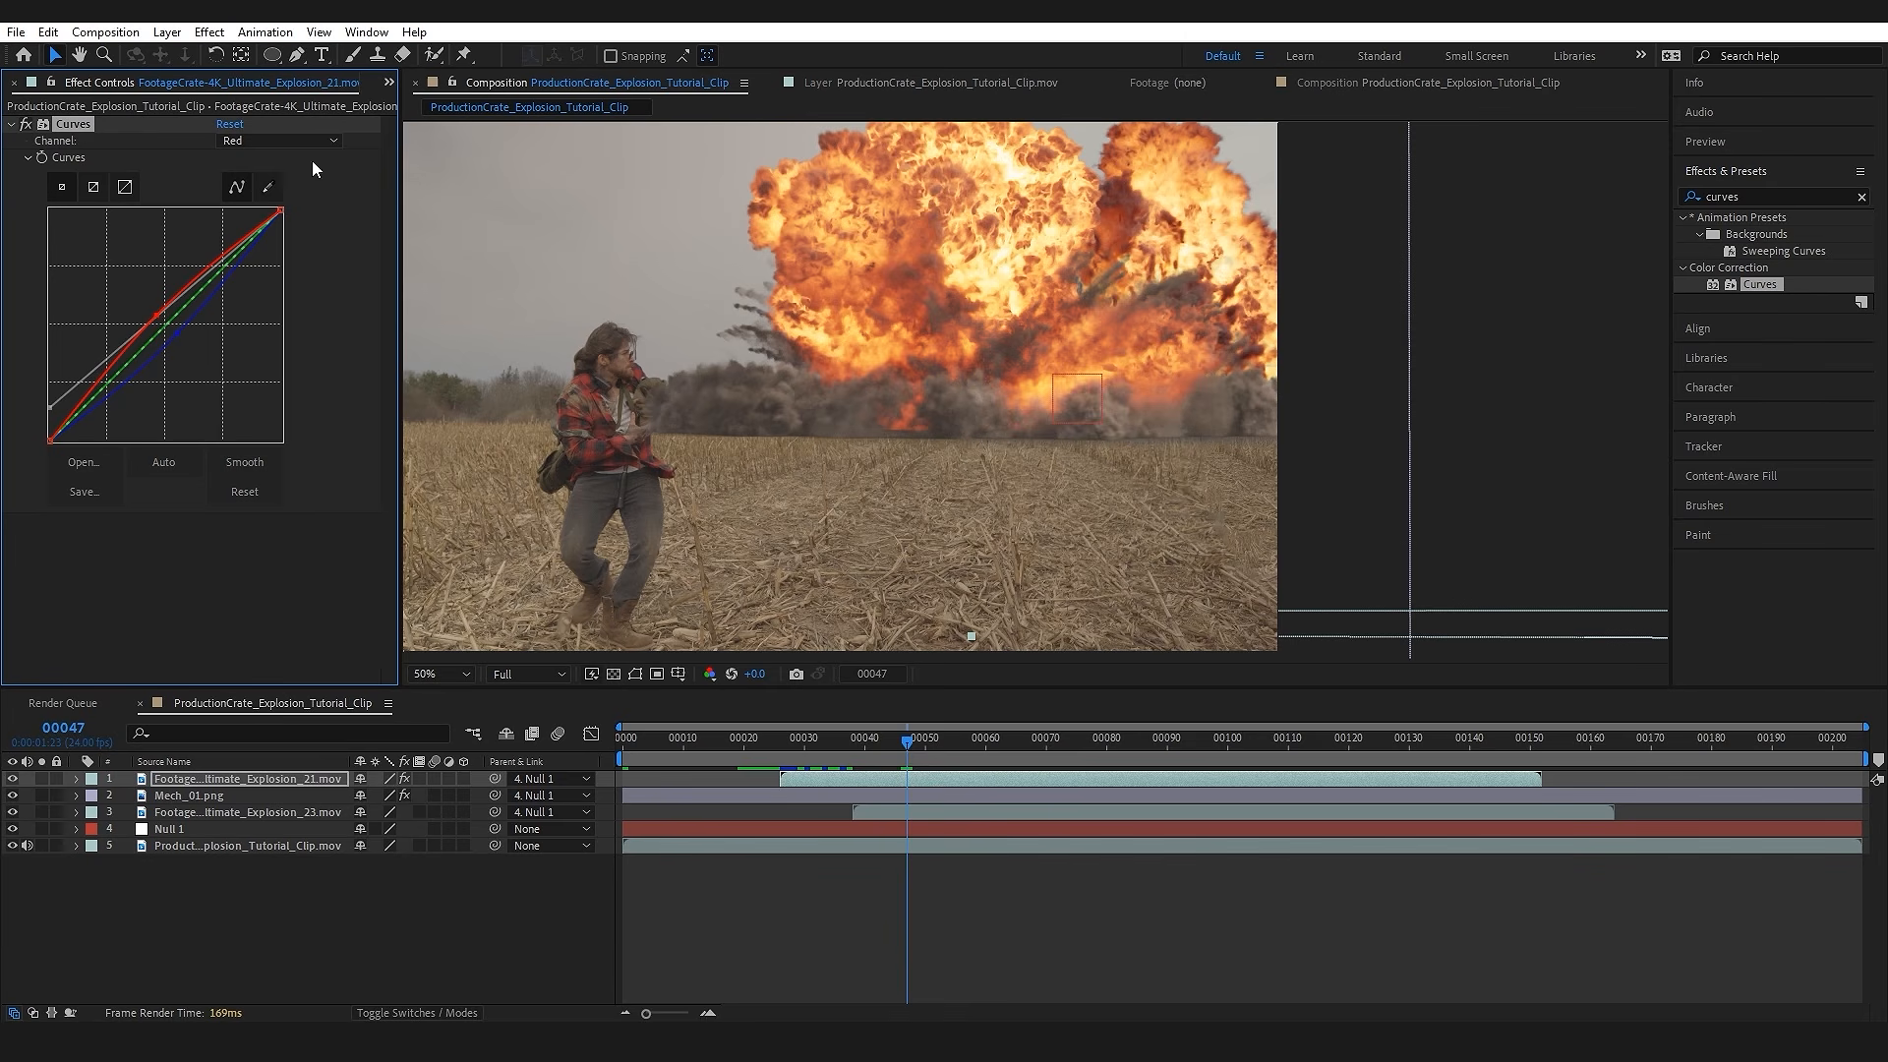
{"action": "left_click", "coordinate": [309, 814]}
Step: Duplicate the ProductionCrate_Explosion_Tutorial_Clip.mov layer and move the copy to the top of the layer stack
{"action": "left_click", "coordinate": [741, 847]}
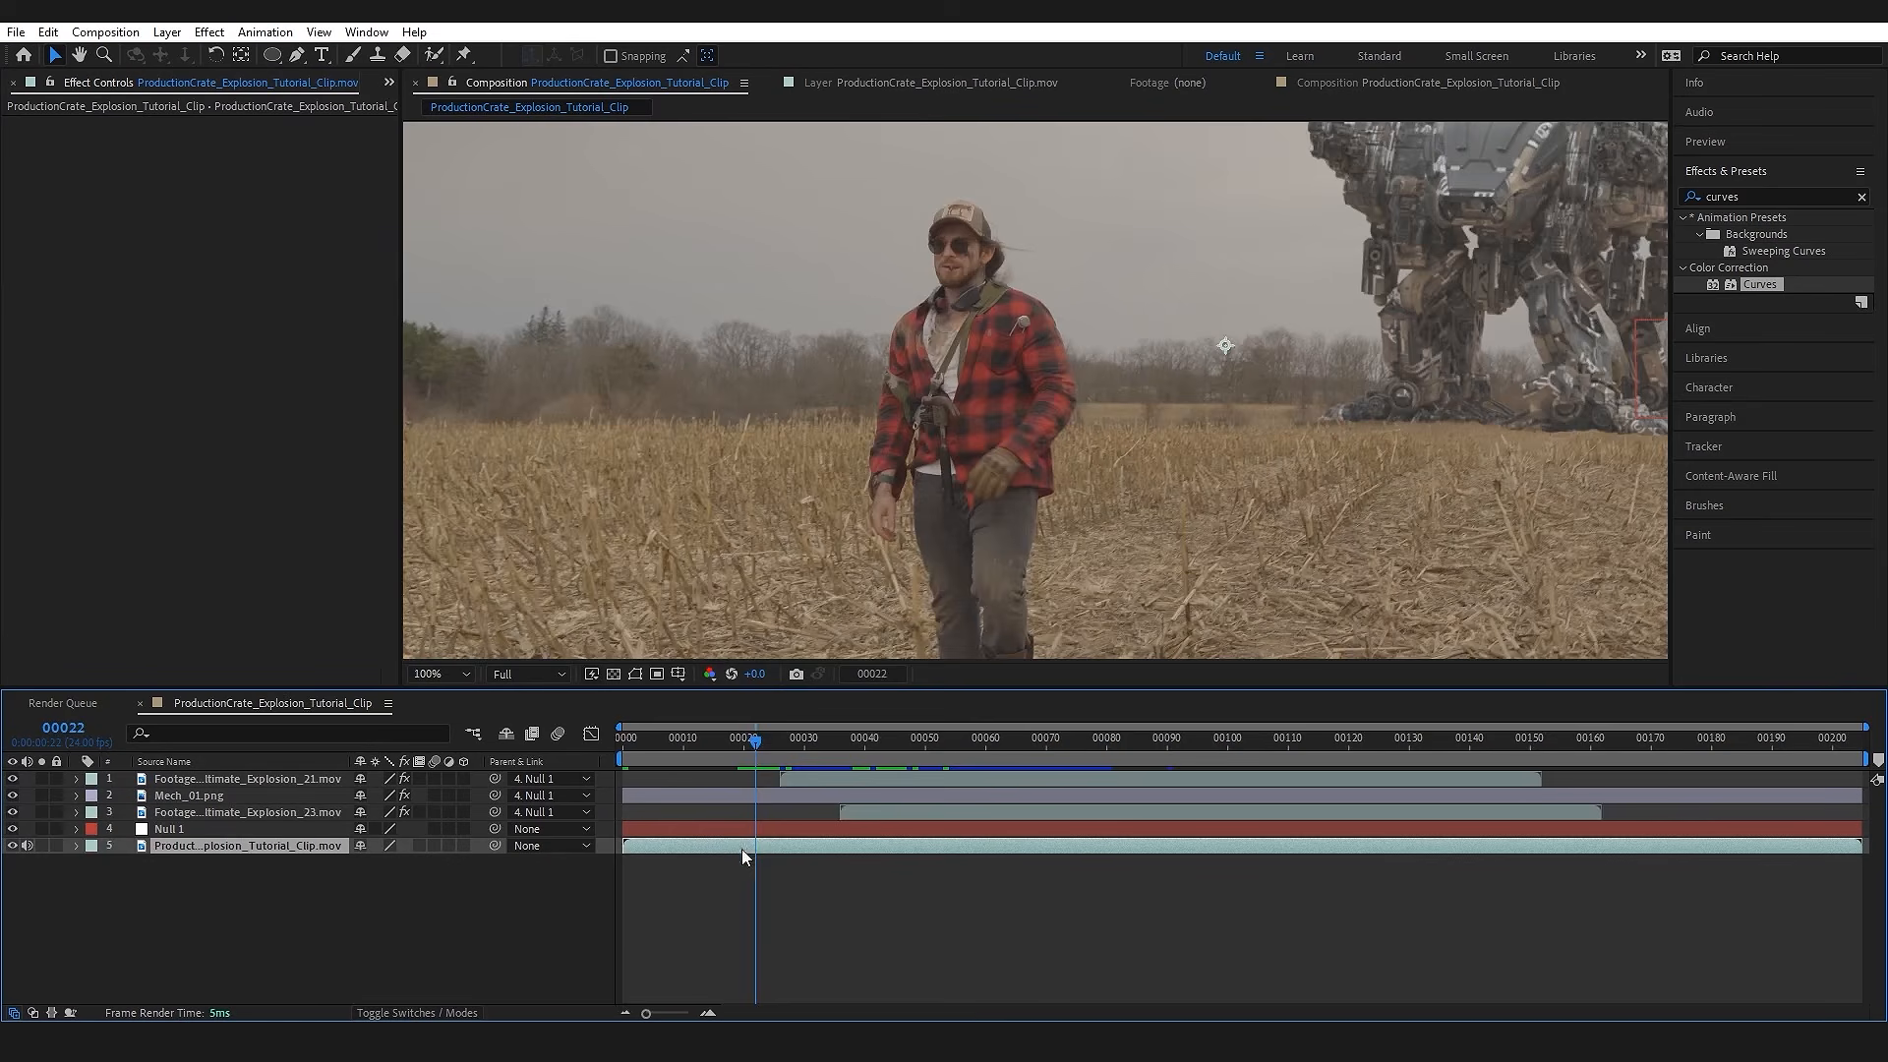
{"action": "left_click_drag", "start_coordinate": [766, 740], "coordinate": [877, 736]}
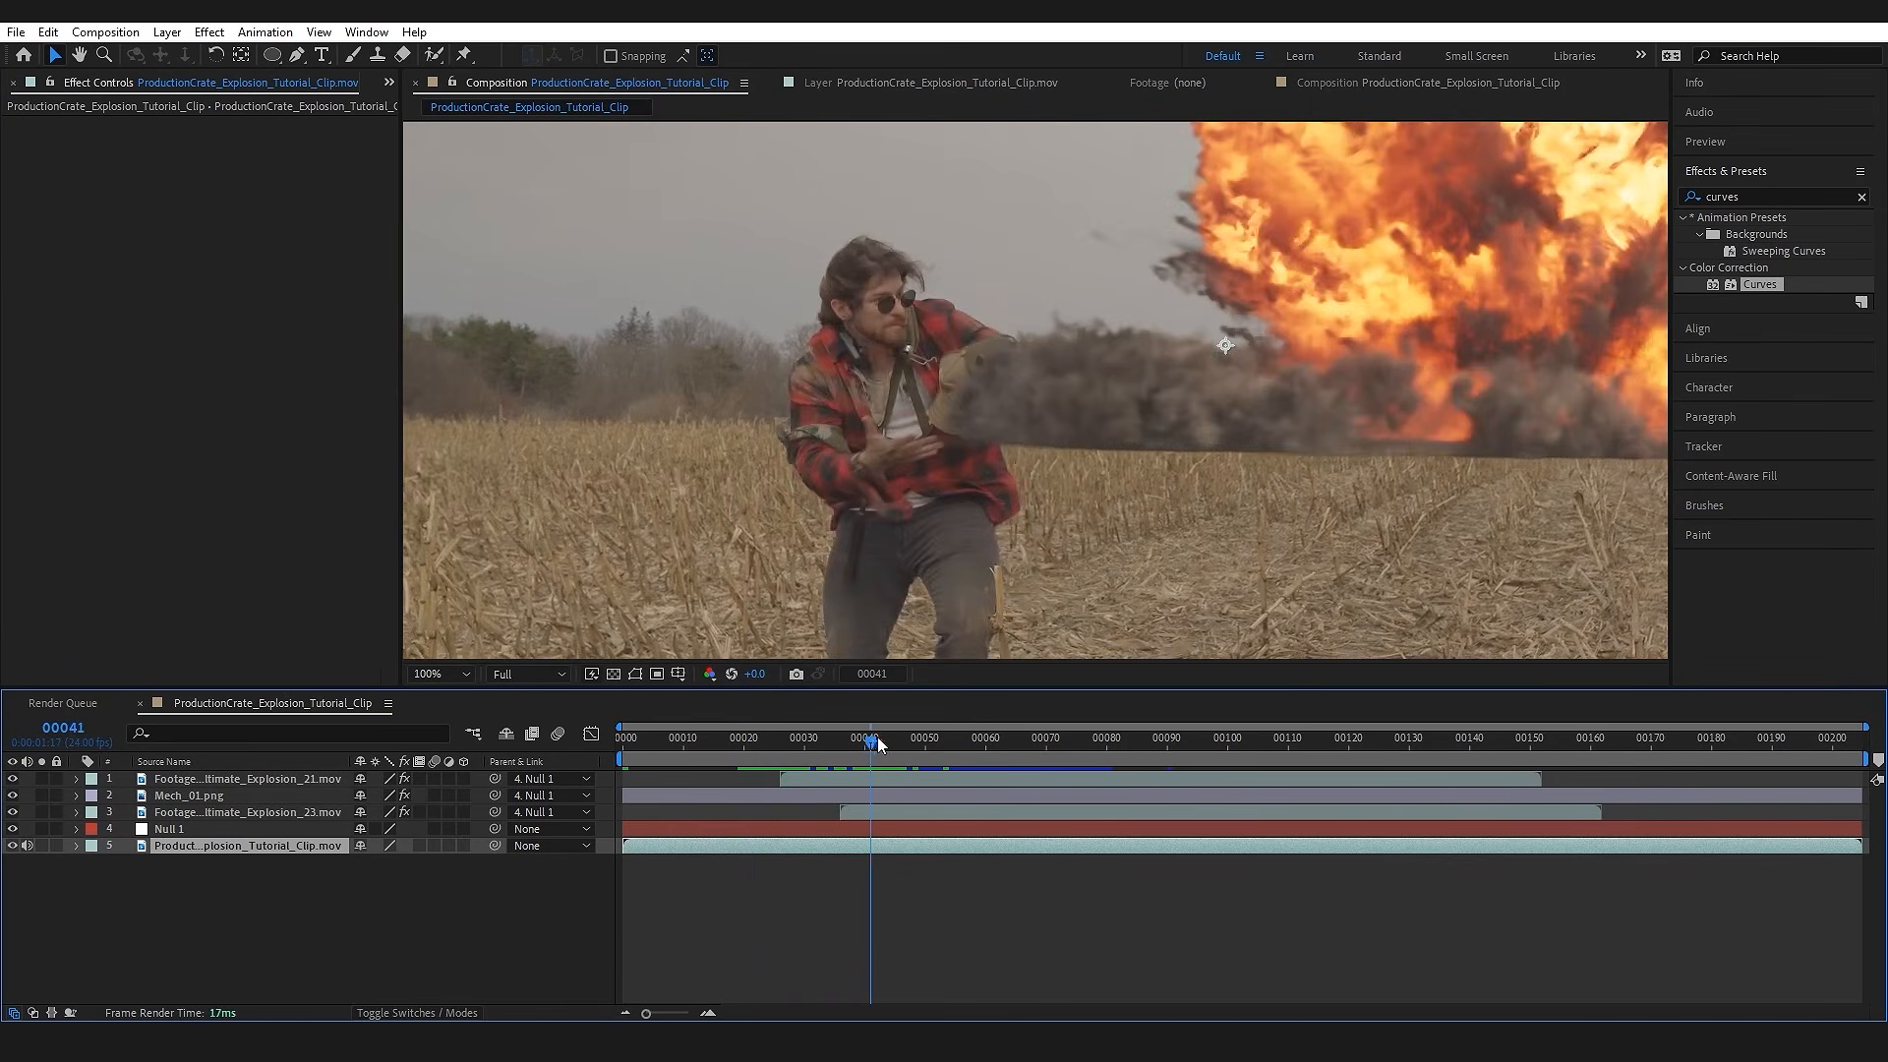
{"action": "scroll", "coordinate": [1028, 462], "scroll_direction": "up", "scroll_amount": 4}
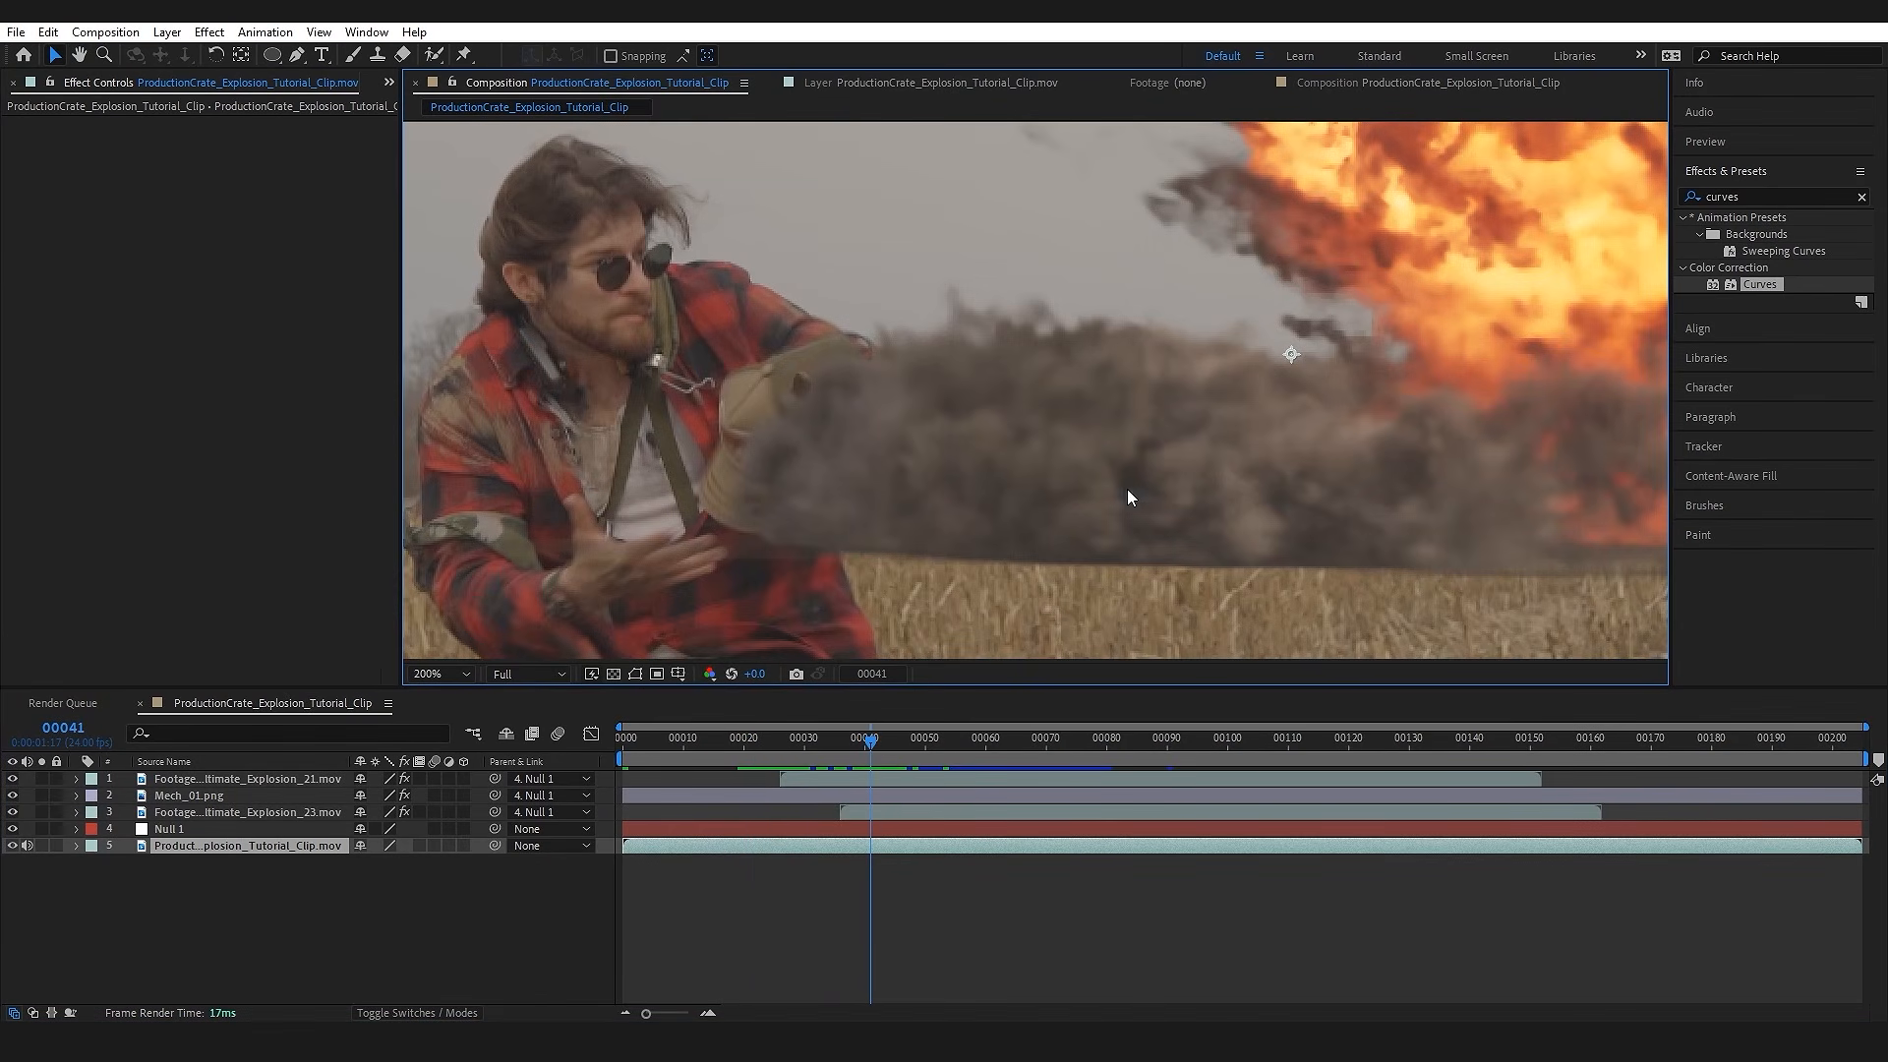
{"action": "mouse_move", "coordinate": [878, 740]}
{"action": "left_mouse_down"}
{"action": "mouse_move", "coordinate": [835, 742]}
{"action": "mouse_move", "coordinate": [945, 735]}
{"action": "mouse_move", "coordinate": [814, 745]}
{"action": "mouse_move", "coordinate": [863, 741]}
{"action": "left_mouse_up"}
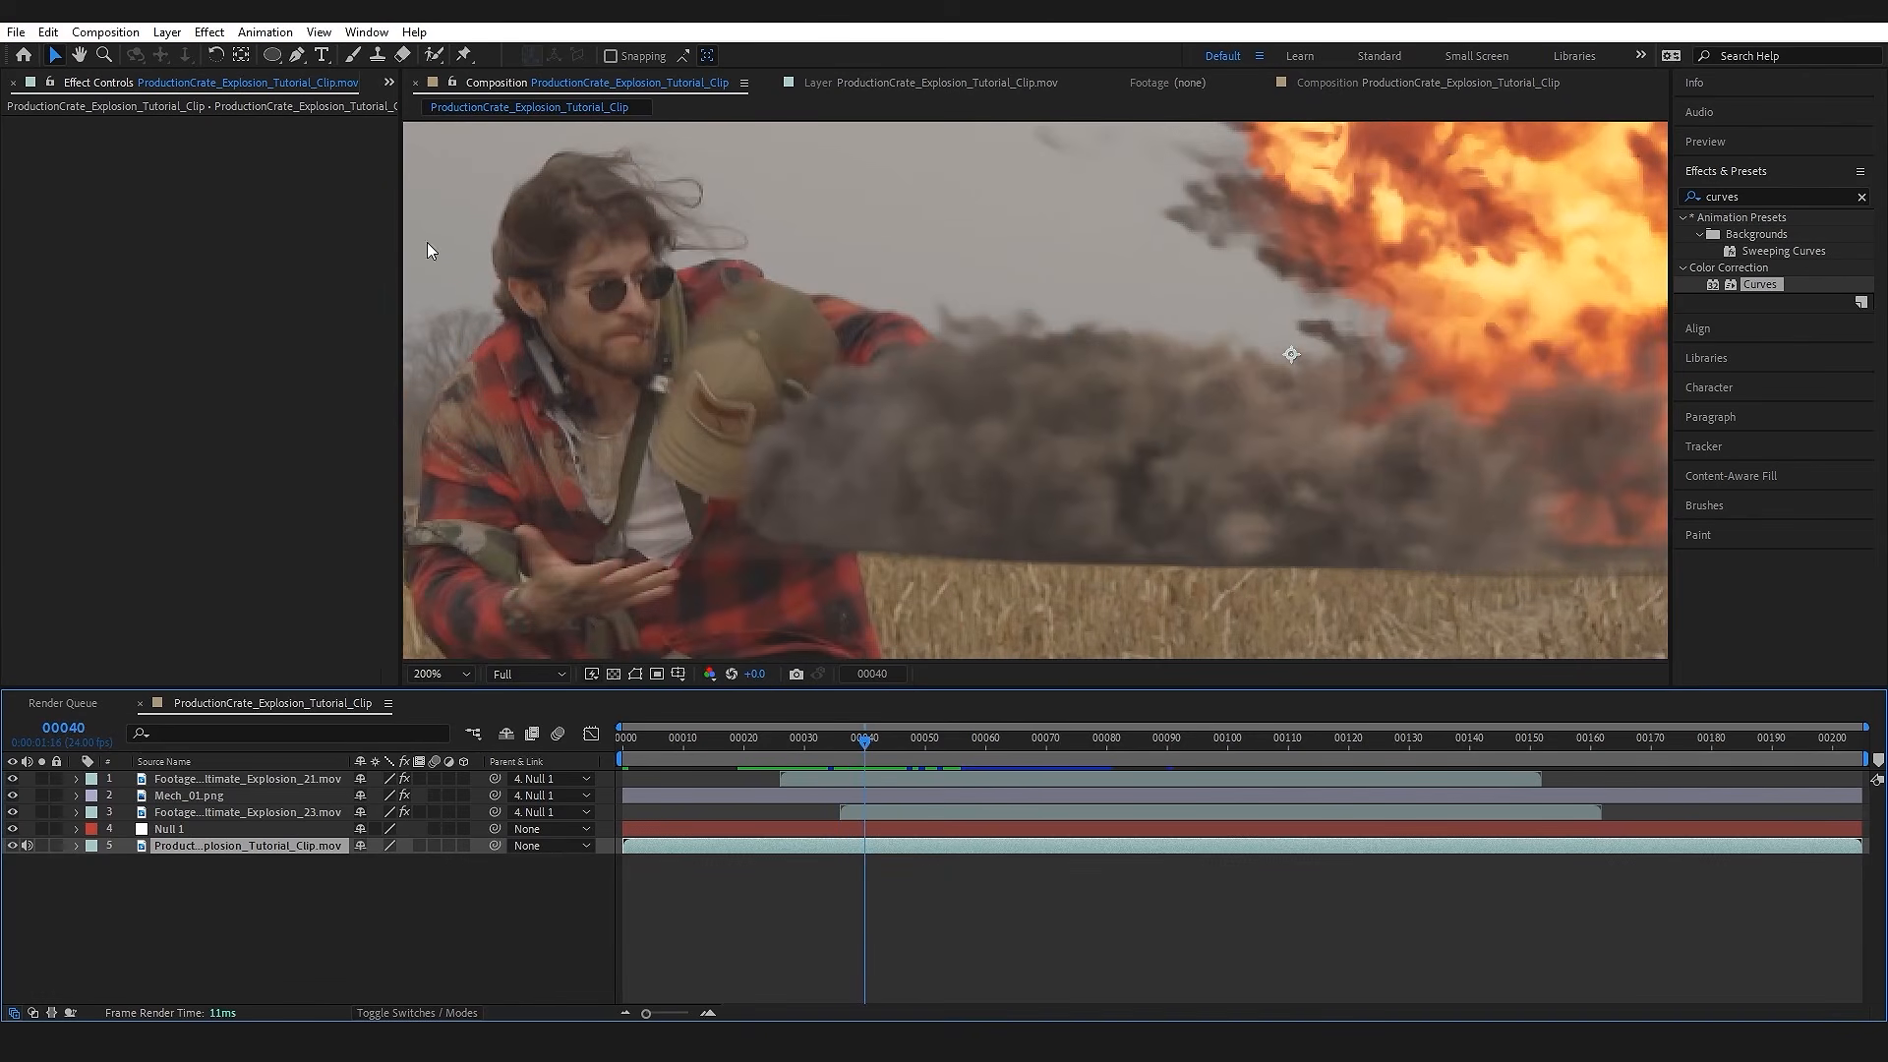
{"action": "left_click_drag", "start_coordinate": [865, 491], "coordinate": [875, 494]}
{"action": "left_click", "coordinate": [269, 908]}
{"action": "left_click", "coordinate": [246, 846]}
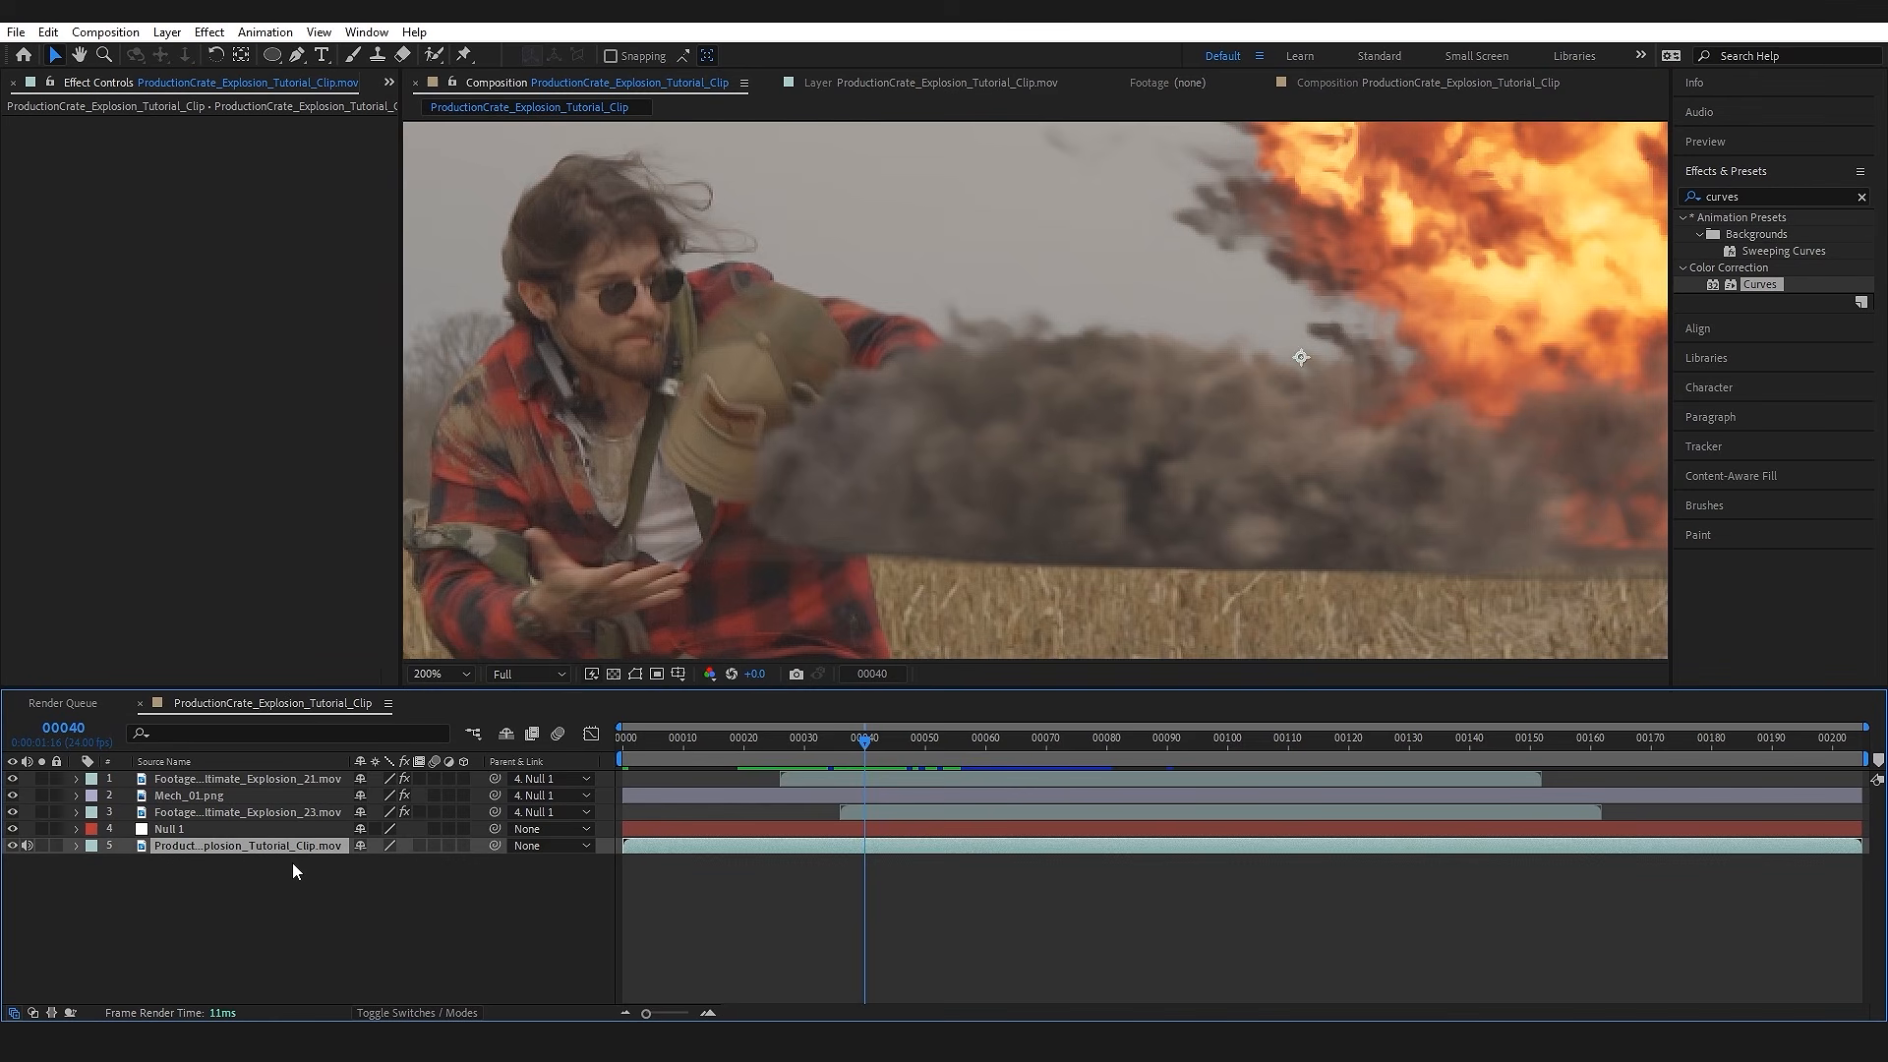
{"action": "key", "text": "ctrl+d"}
{"action": "left_click_drag", "start_coordinate": [264, 846], "coordinate": [197, 776]}
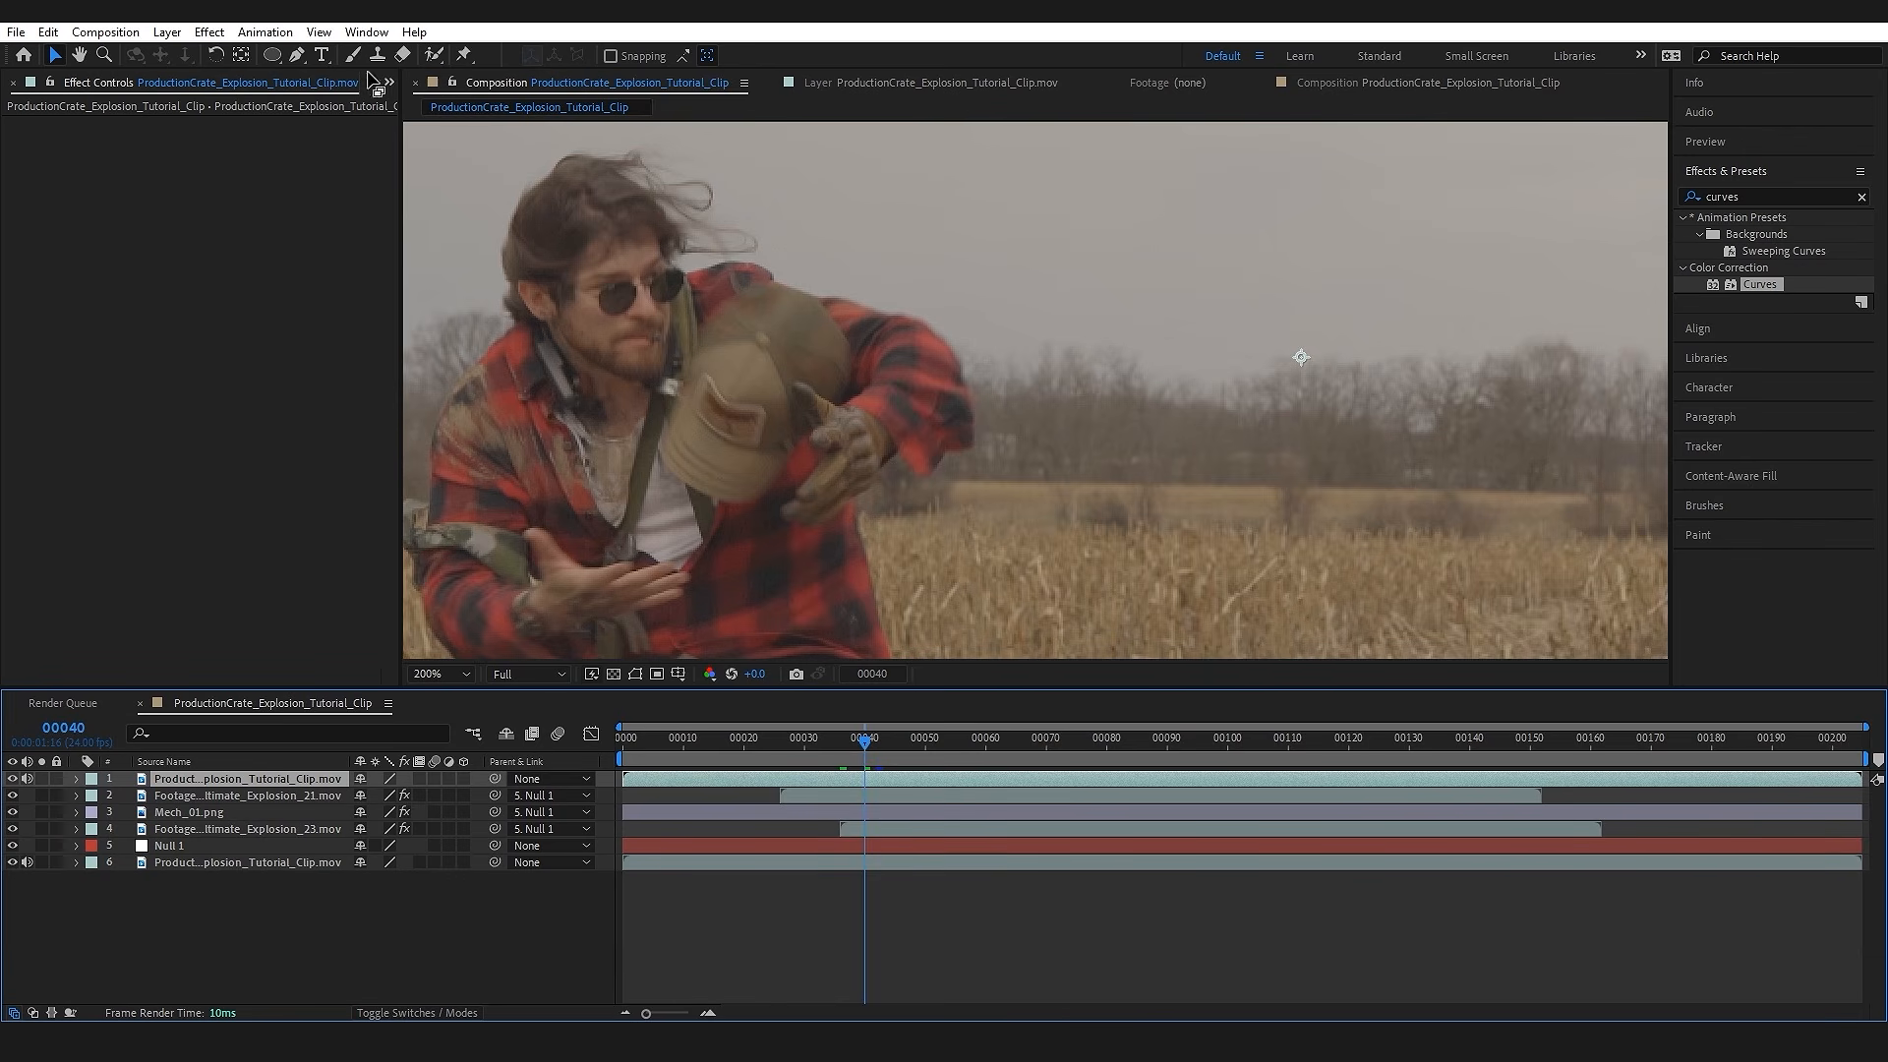
Step: Open the duplicated clip as a layer and select the man's head, arms and torso with the Roto Brush at frame 40
{"action": "left_click", "coordinate": [438, 54]}
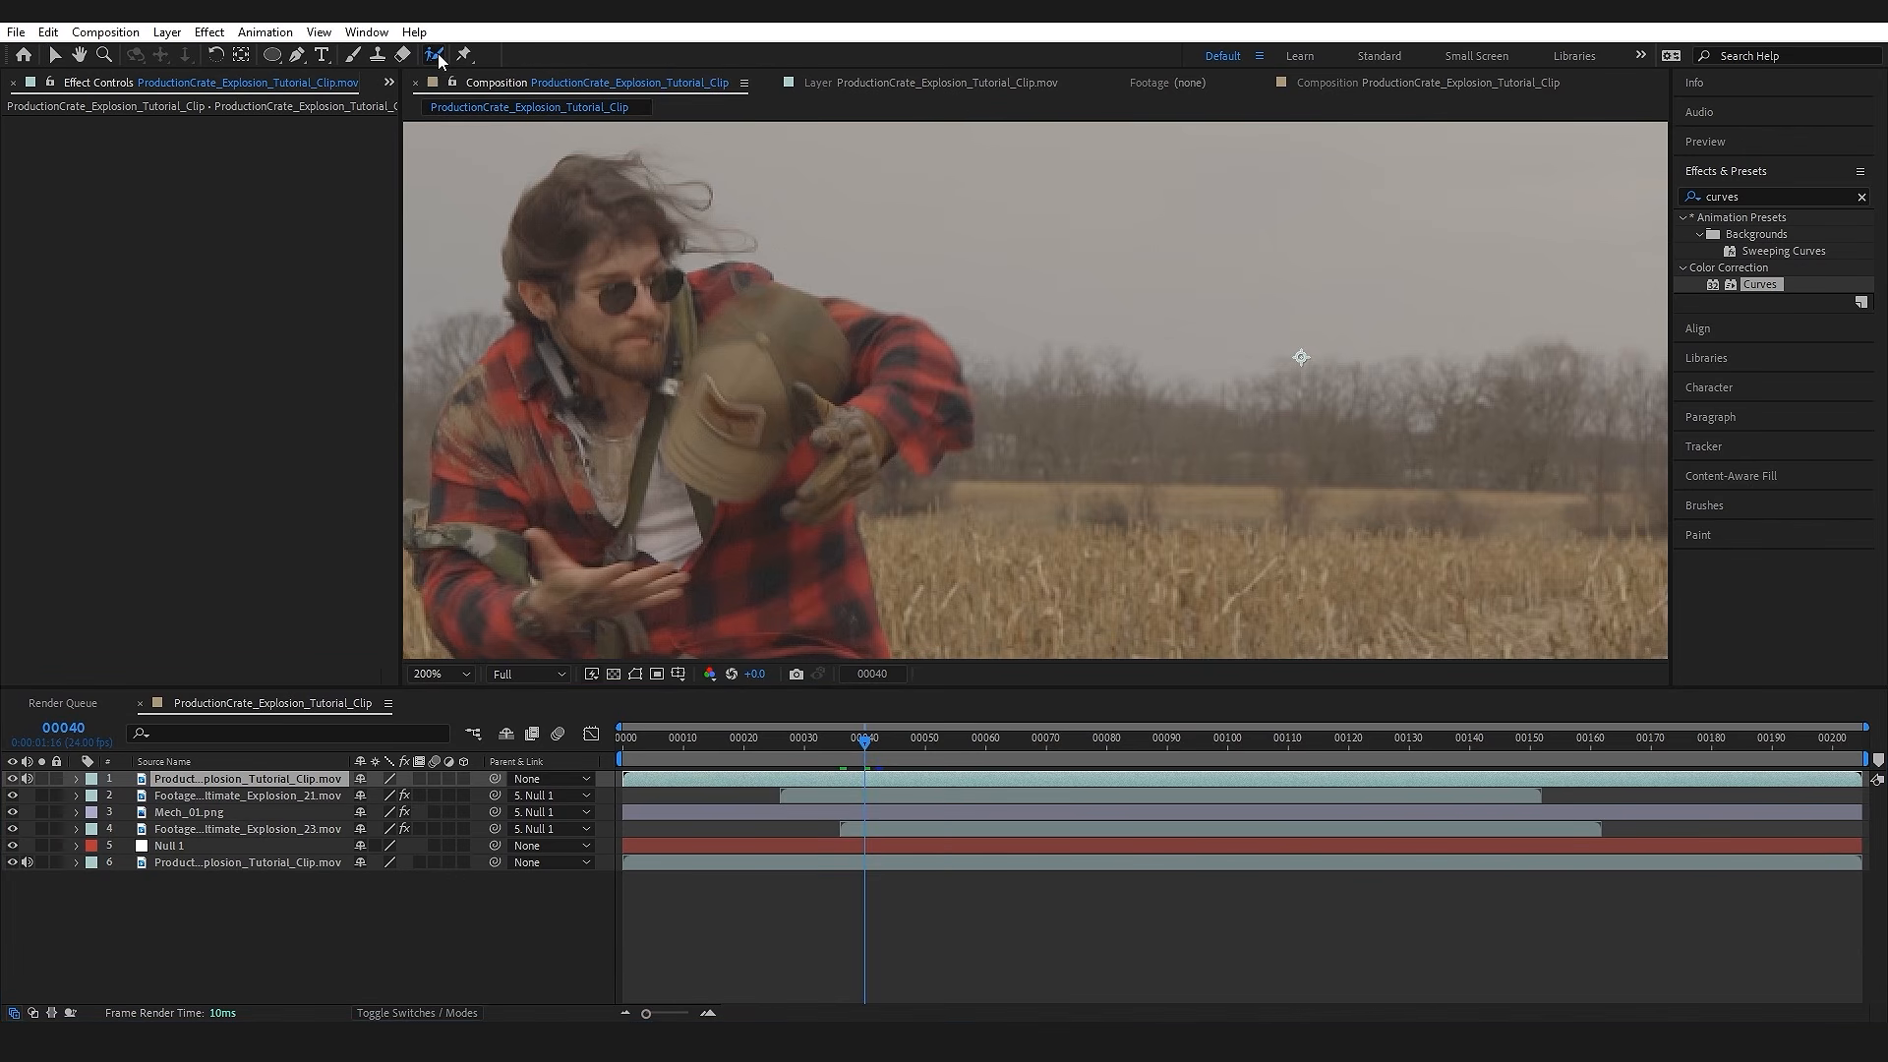
{"action": "double_click", "coordinate": [283, 782]}
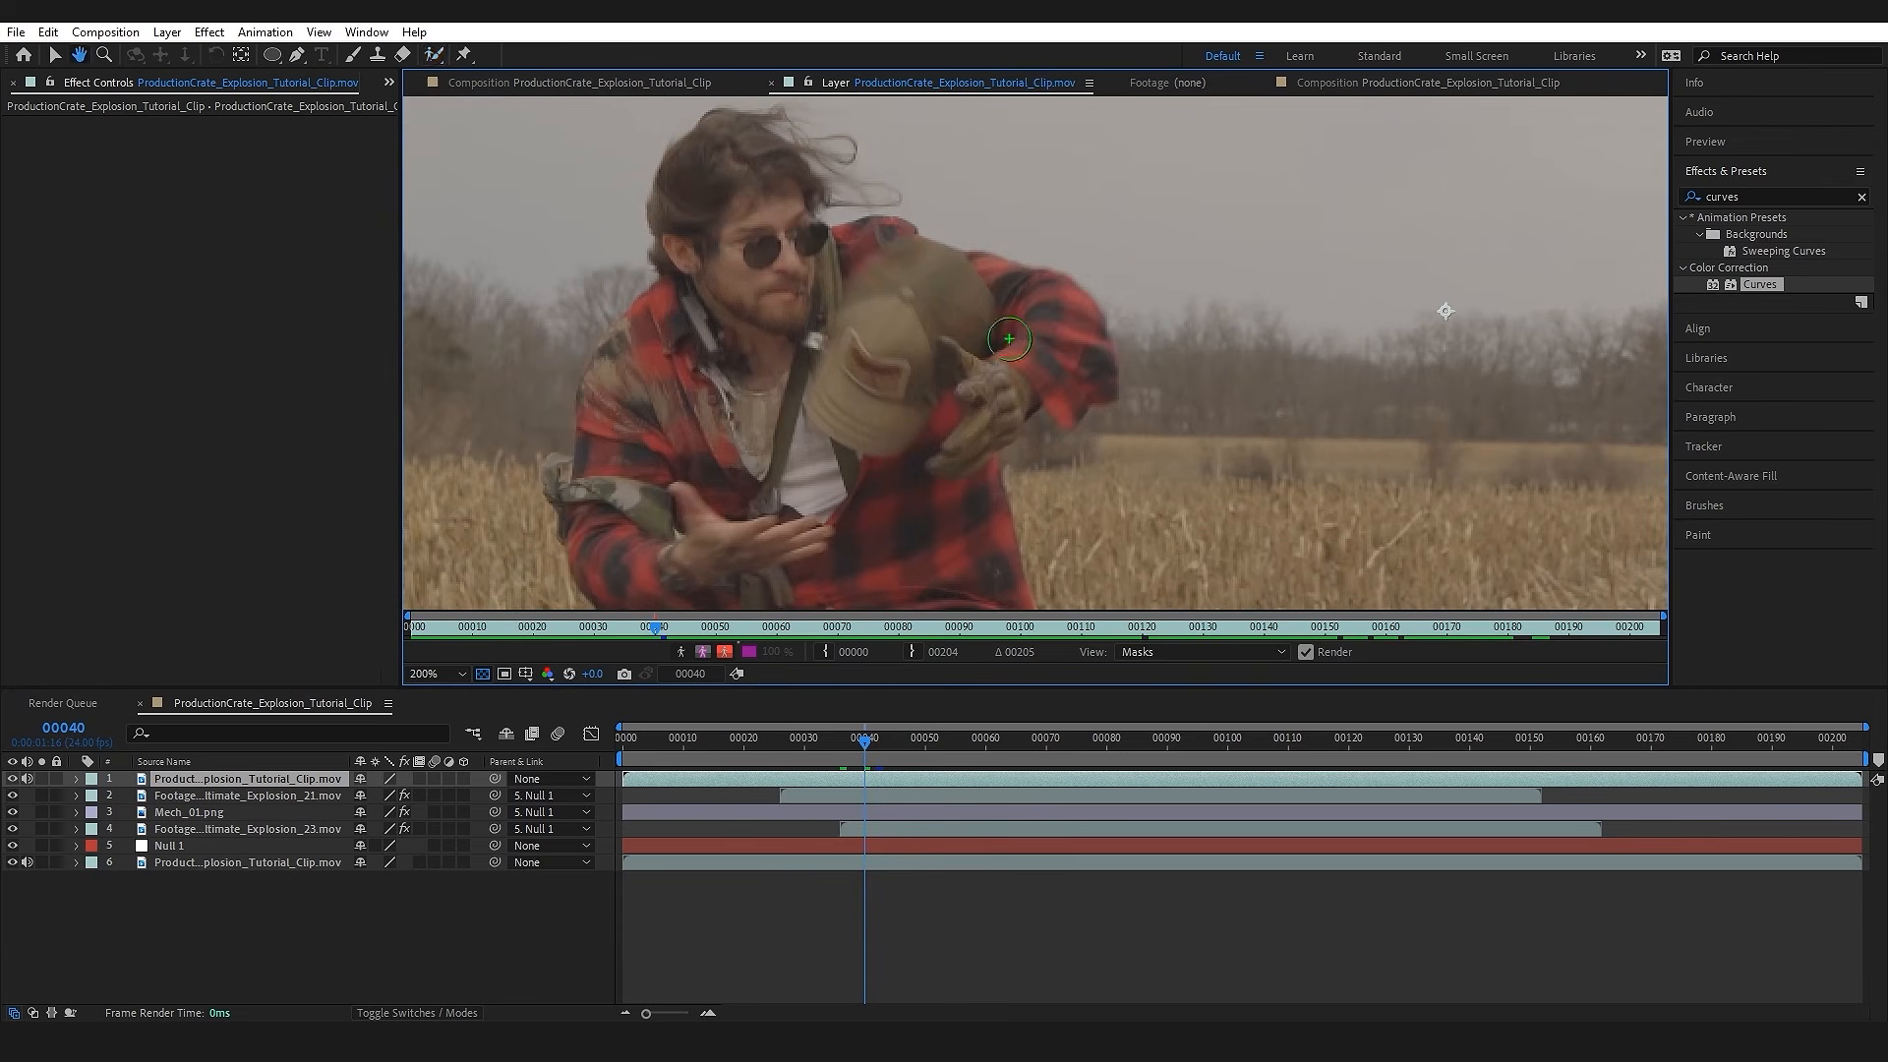
{"action": "left_click_drag", "start_coordinate": [723, 196], "coordinate": [1019, 342]}
{"action": "mouse_move", "coordinate": [780, 294]}
{"action": "left_mouse_down"}
{"action": "mouse_move", "coordinate": [805, 161]}
{"action": "mouse_move", "coordinate": [762, 440]}
{"action": "mouse_move", "coordinate": [849, 548]}
{"action": "left_mouse_up"}
Step: Extend the Roto Brush selection down over the man's legs and boots, and check the edge around his raised arm
{"action": "scroll", "coordinate": [862, 232], "scroll_direction": "down", "scroll_amount": 2}
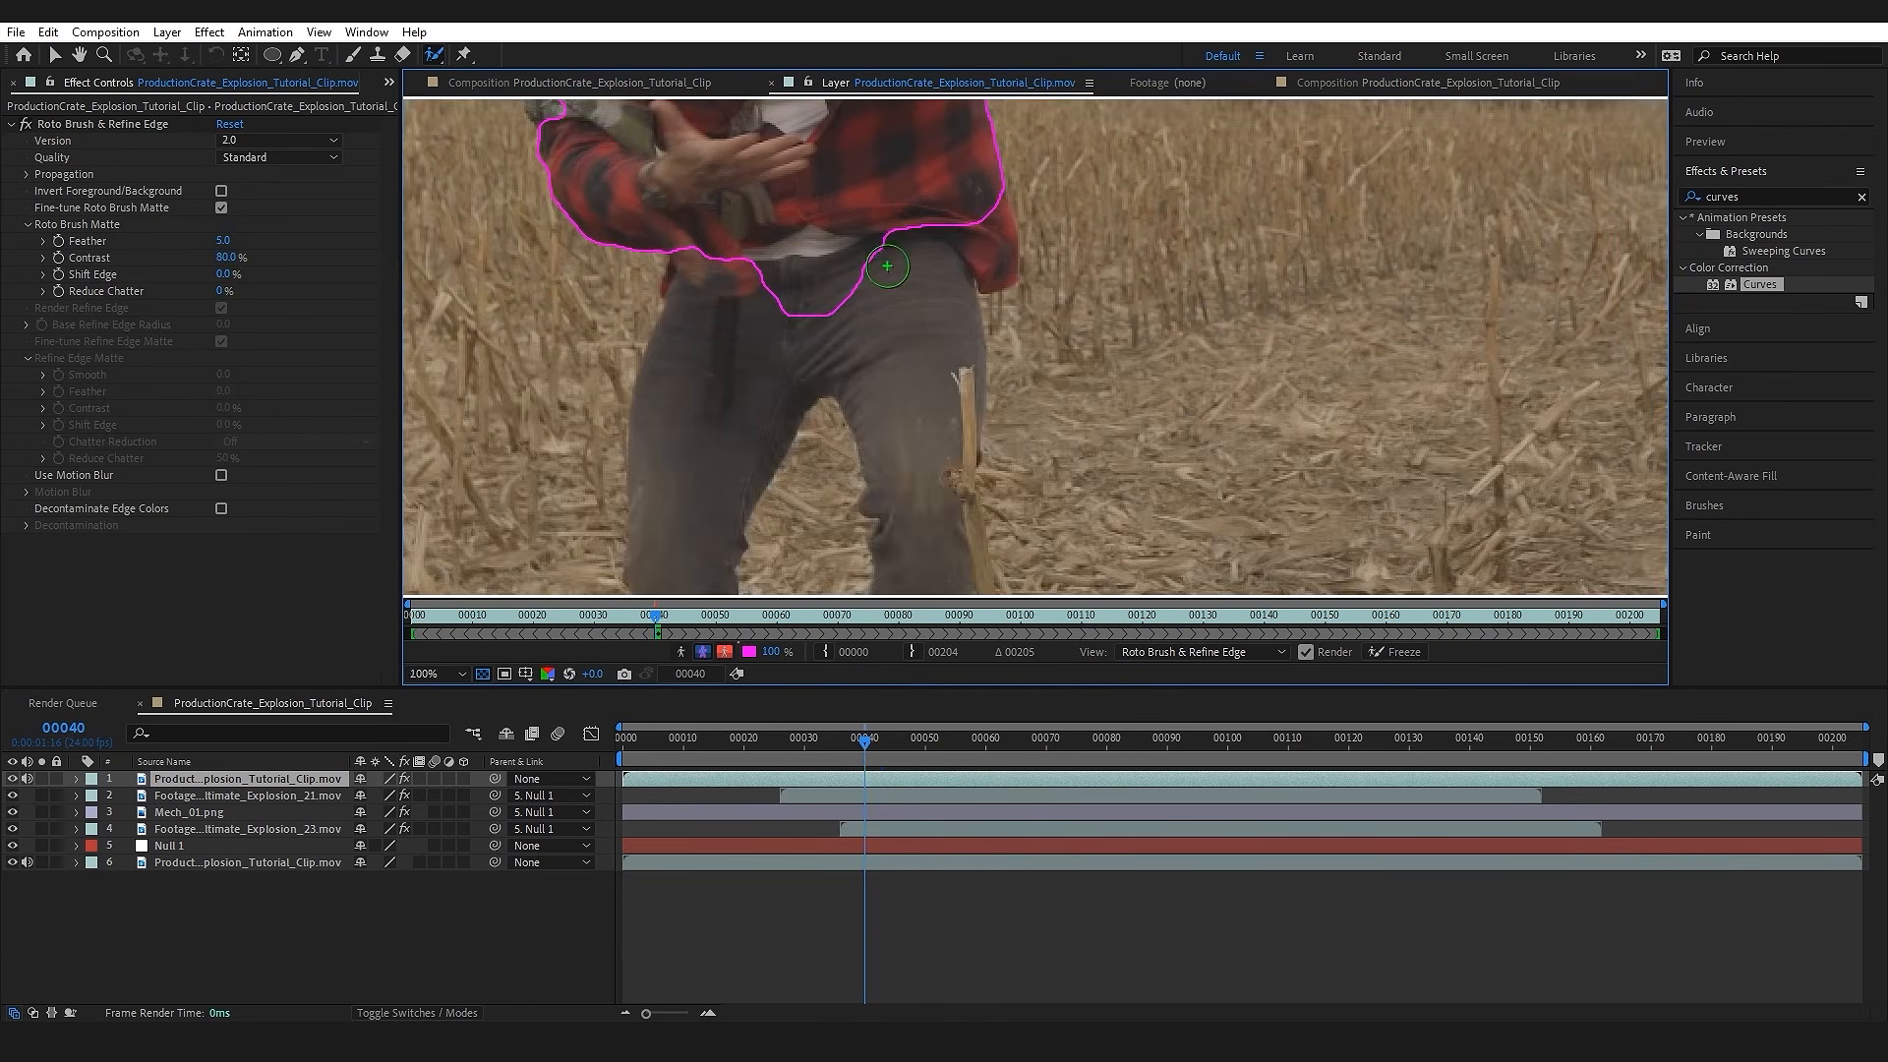
{"action": "left_click_drag", "start_coordinate": [862, 232], "coordinate": [826, 392]}
{"action": "mouse_move", "coordinate": [915, 248]}
{"action": "left_mouse_down"}
{"action": "mouse_move", "coordinate": [937, 451]}
{"action": "mouse_move", "coordinate": [891, 510]}
{"action": "left_mouse_up"}
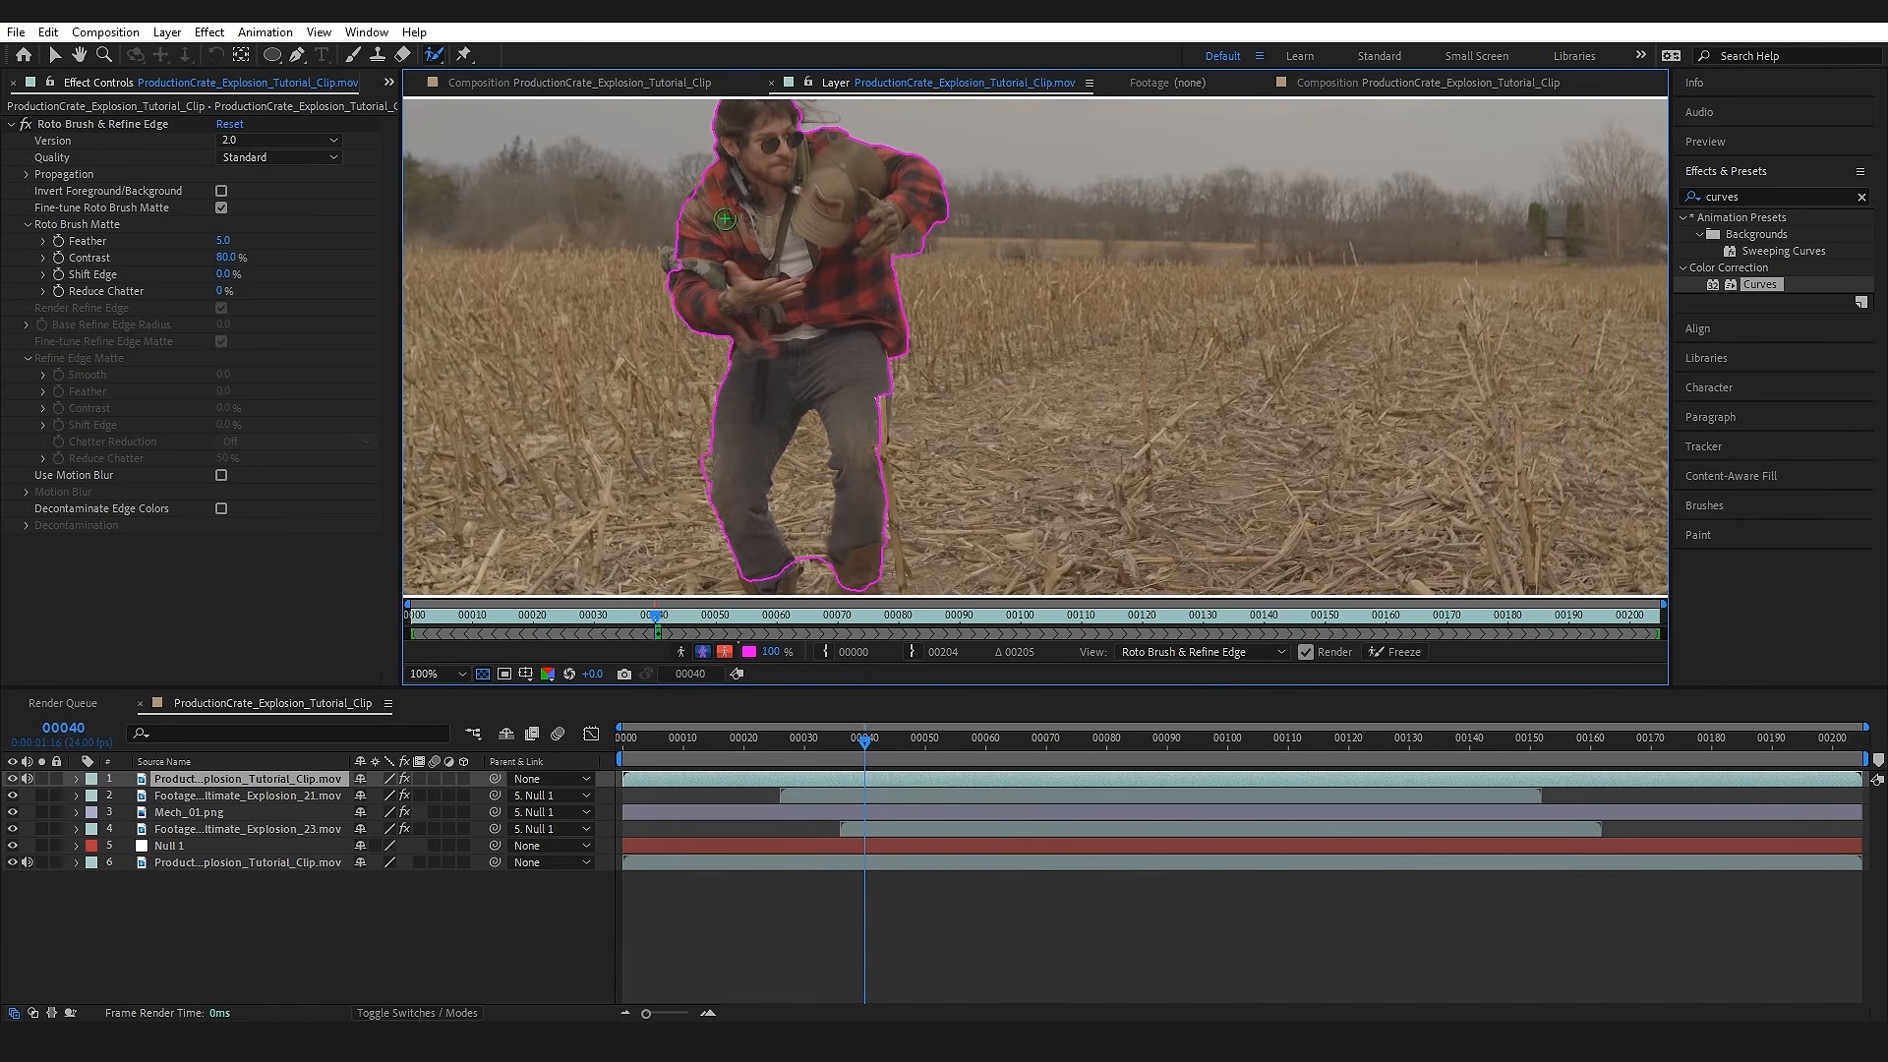
{"action": "left_click_drag", "start_coordinate": [765, 360], "coordinate": [696, 491]}
{"action": "scroll", "coordinate": [784, 422], "scroll_direction": "up", "scroll_amount": 1}
{"action": "scroll", "coordinate": [629, 422], "scroll_direction": "up", "scroll_amount": 1}
{"action": "left_click_drag", "start_coordinate": [586, 422], "coordinate": [1278, 293]}
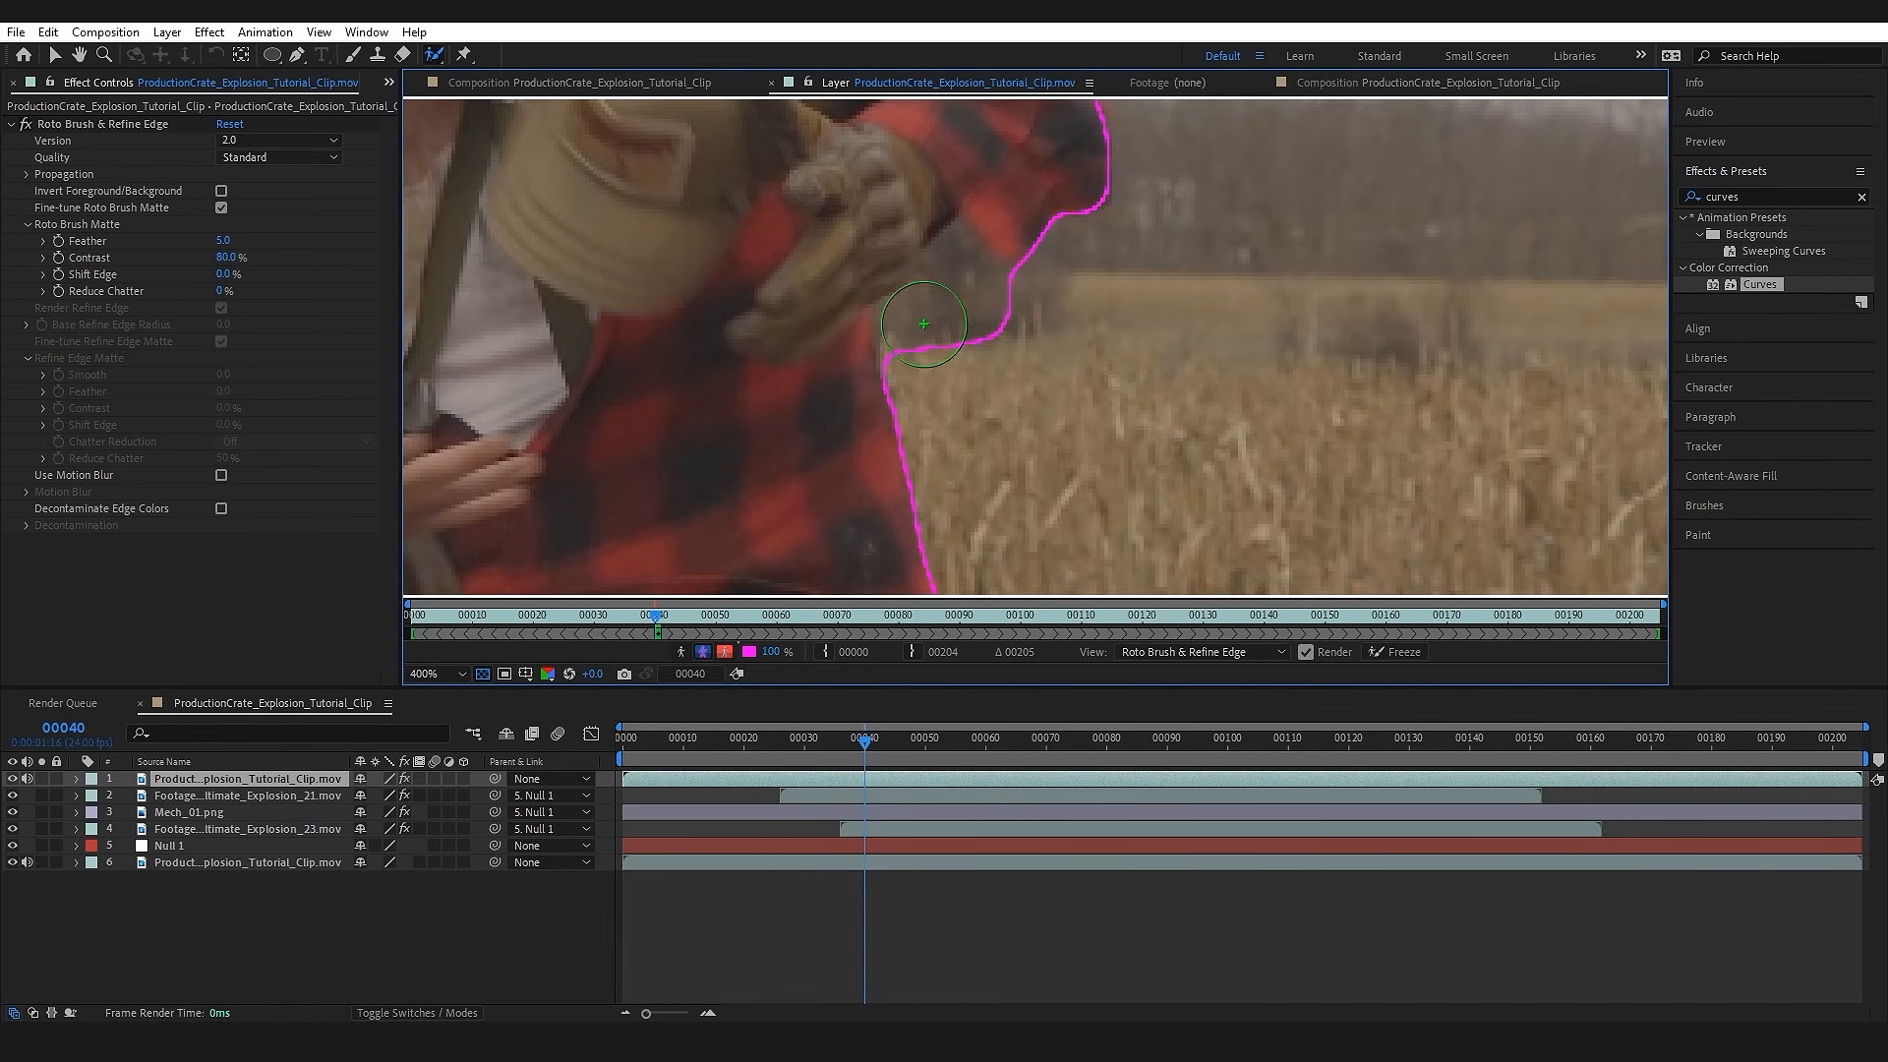
Step: Propagate the Roto Brush matte of the man forward from frame 40 and freeze it
{"action": "scroll", "coordinate": [1028, 381], "scroll_direction": "down", "scroll_amount": 6}
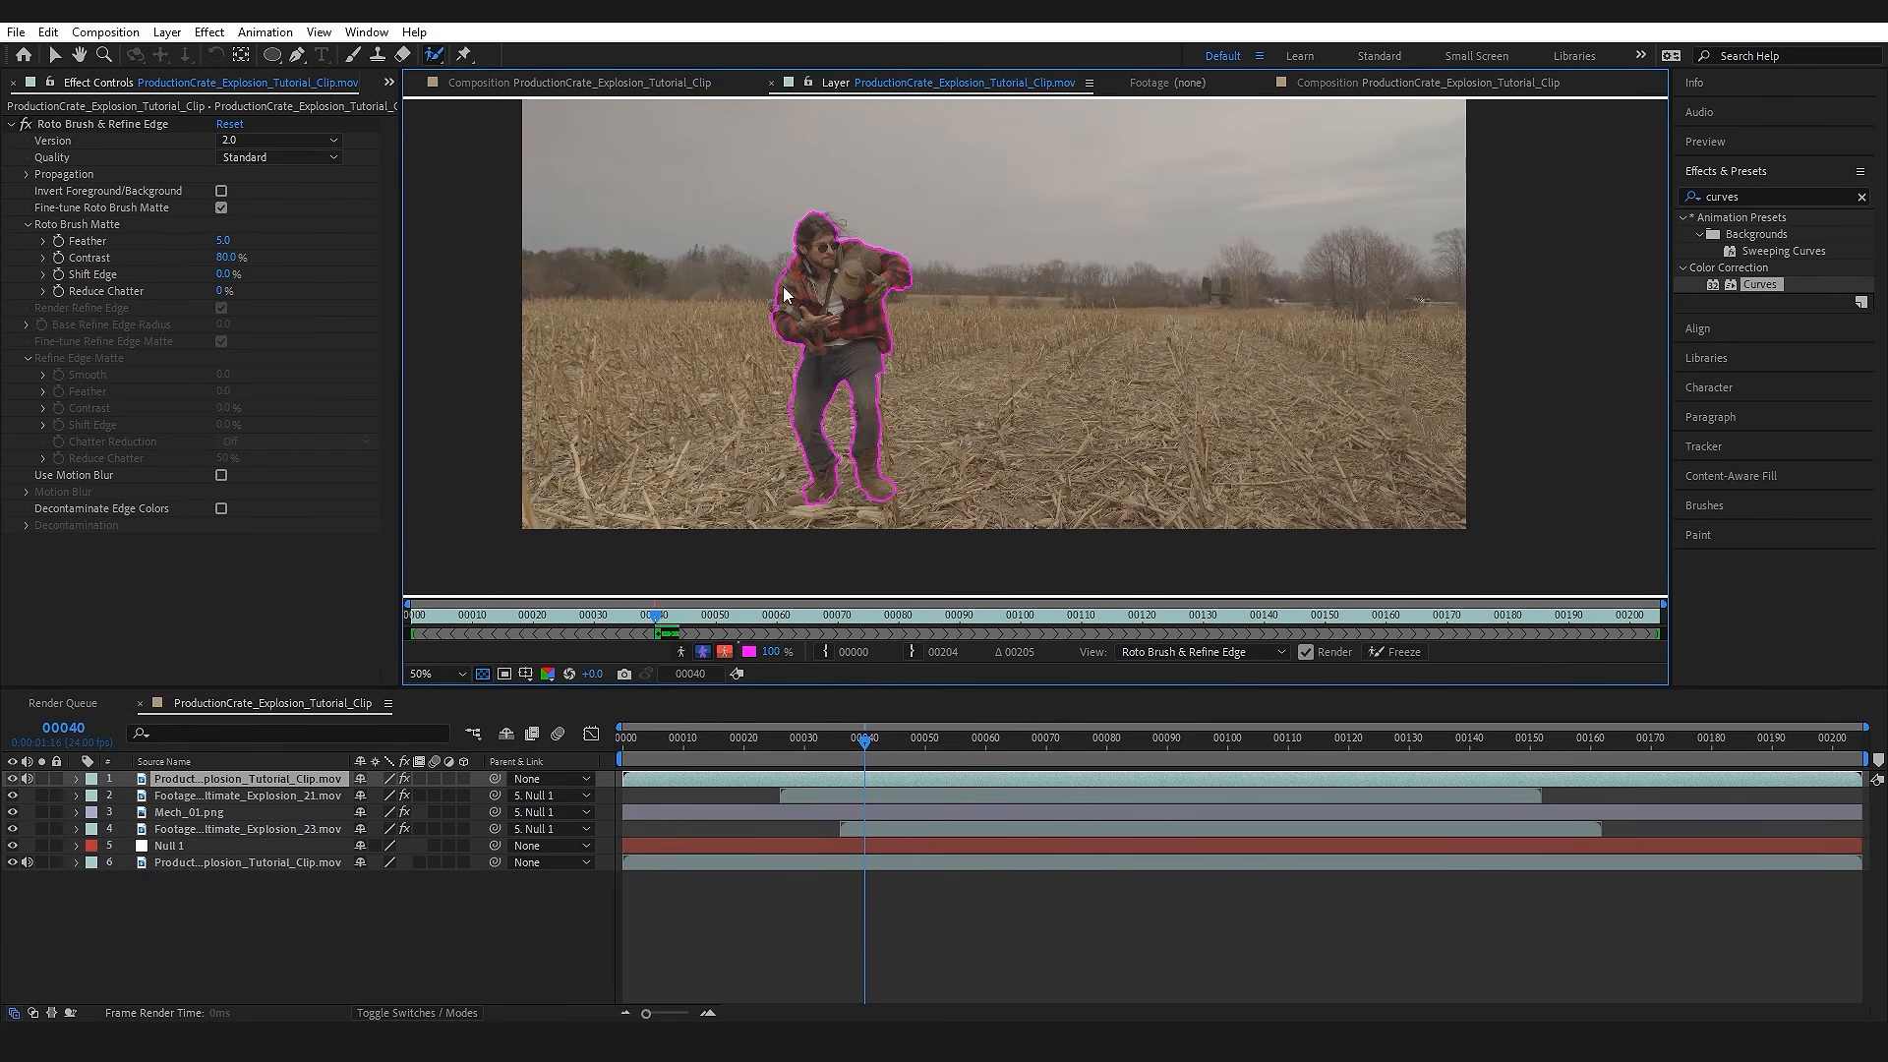
{"action": "key", "text": "space"}
{"action": "left_click", "coordinate": [857, 616]}
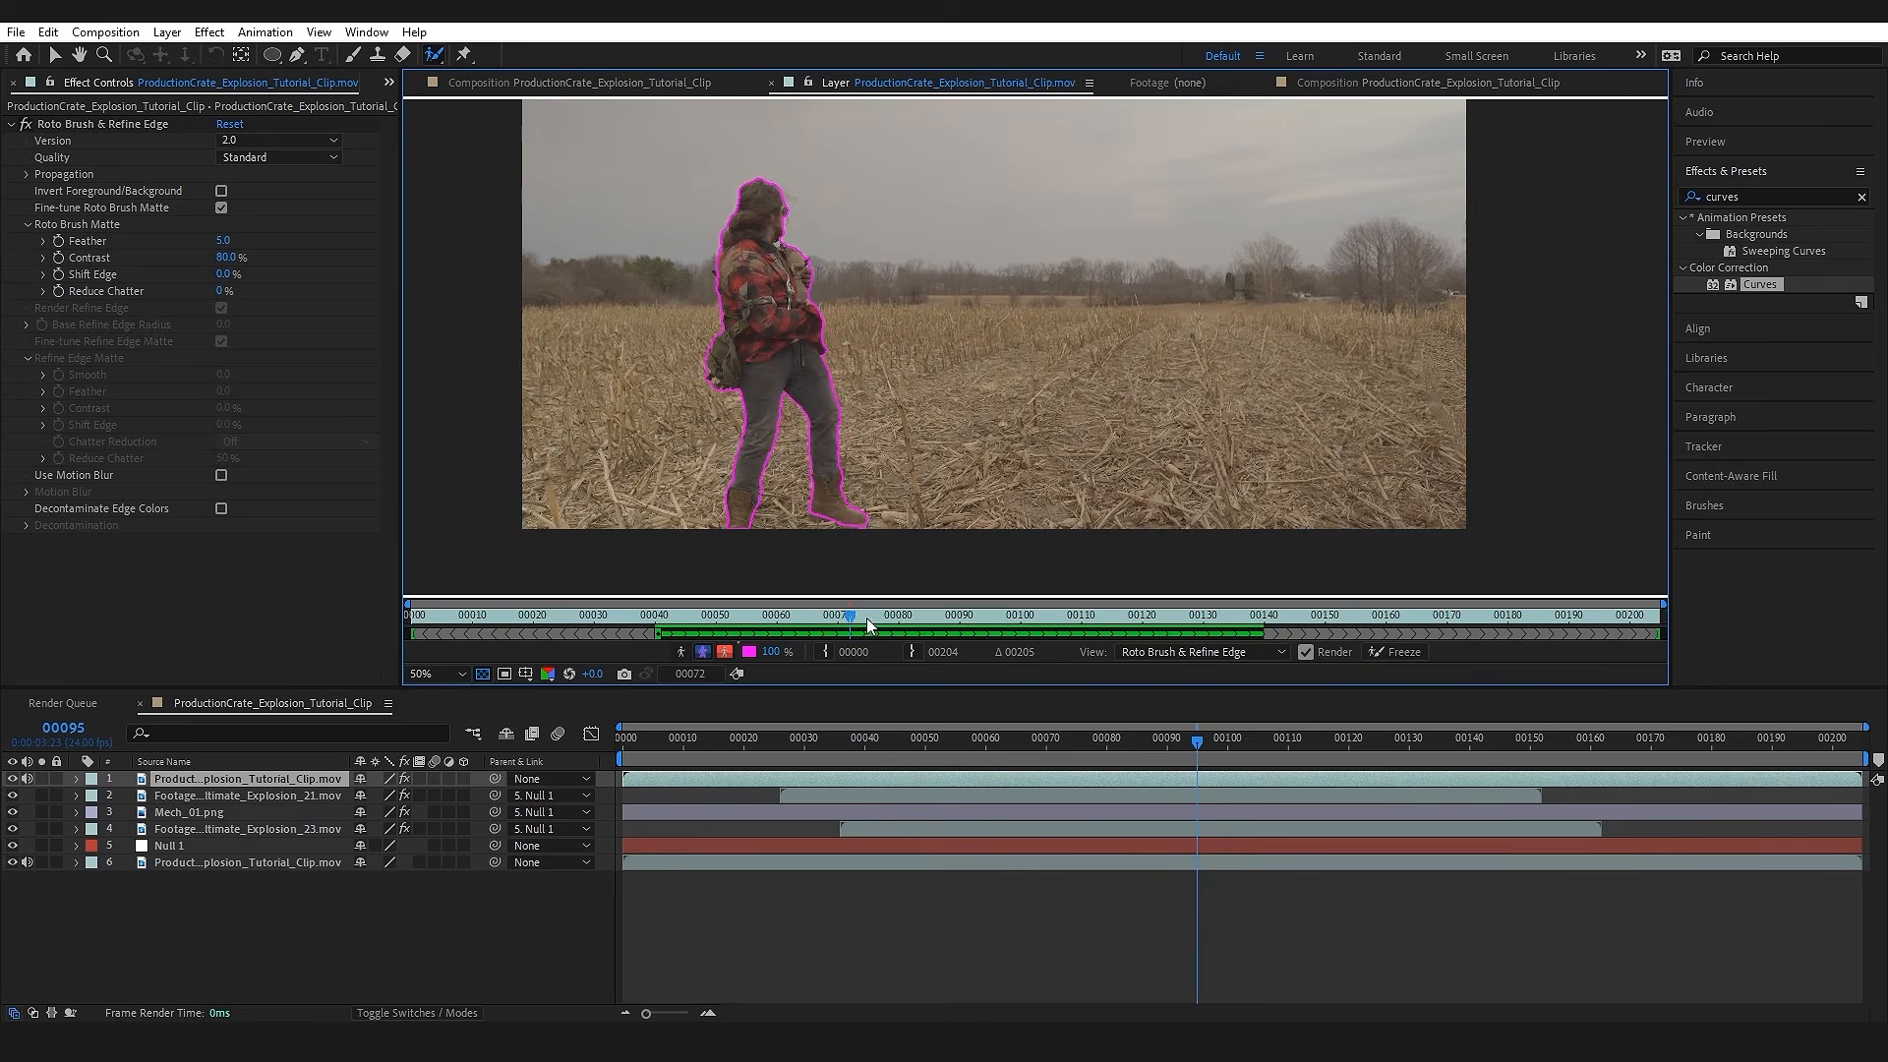
{"action": "key", "text": "space"}
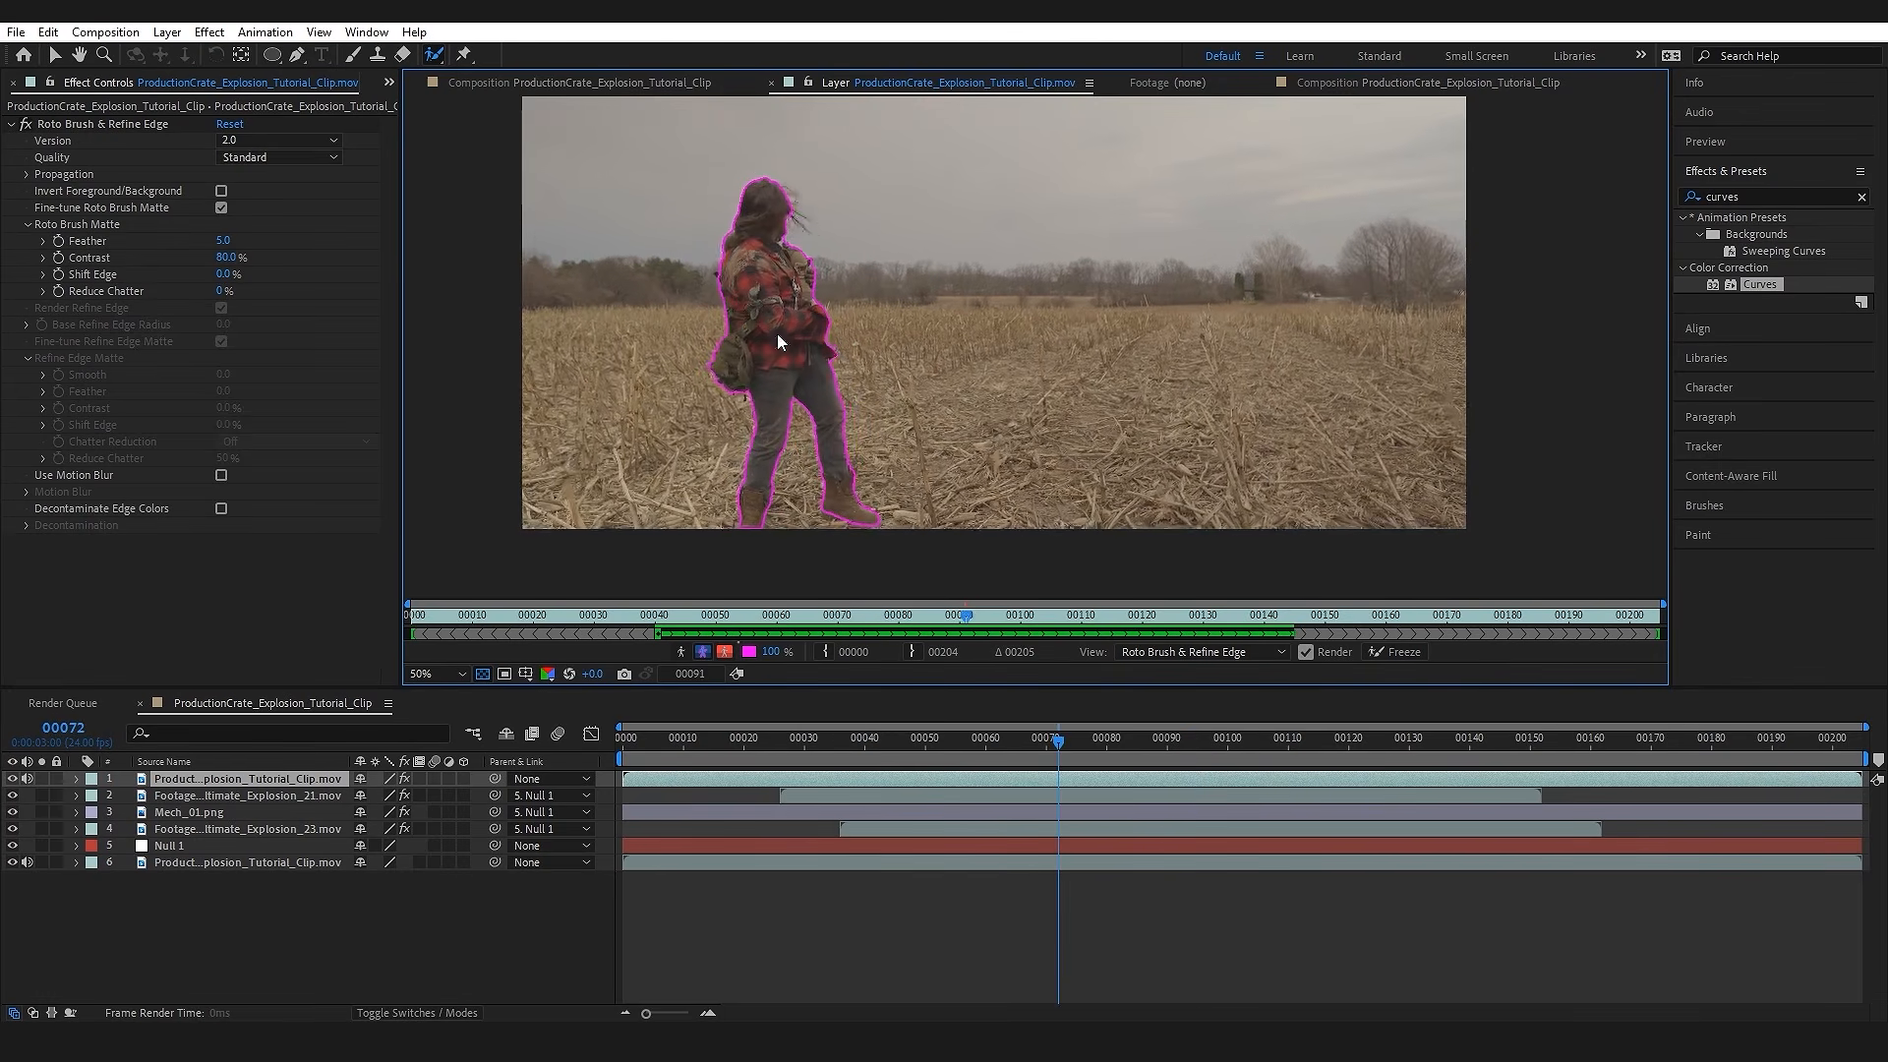
{"action": "left_click_drag", "start_coordinate": [772, 390], "coordinate": [784, 394]}
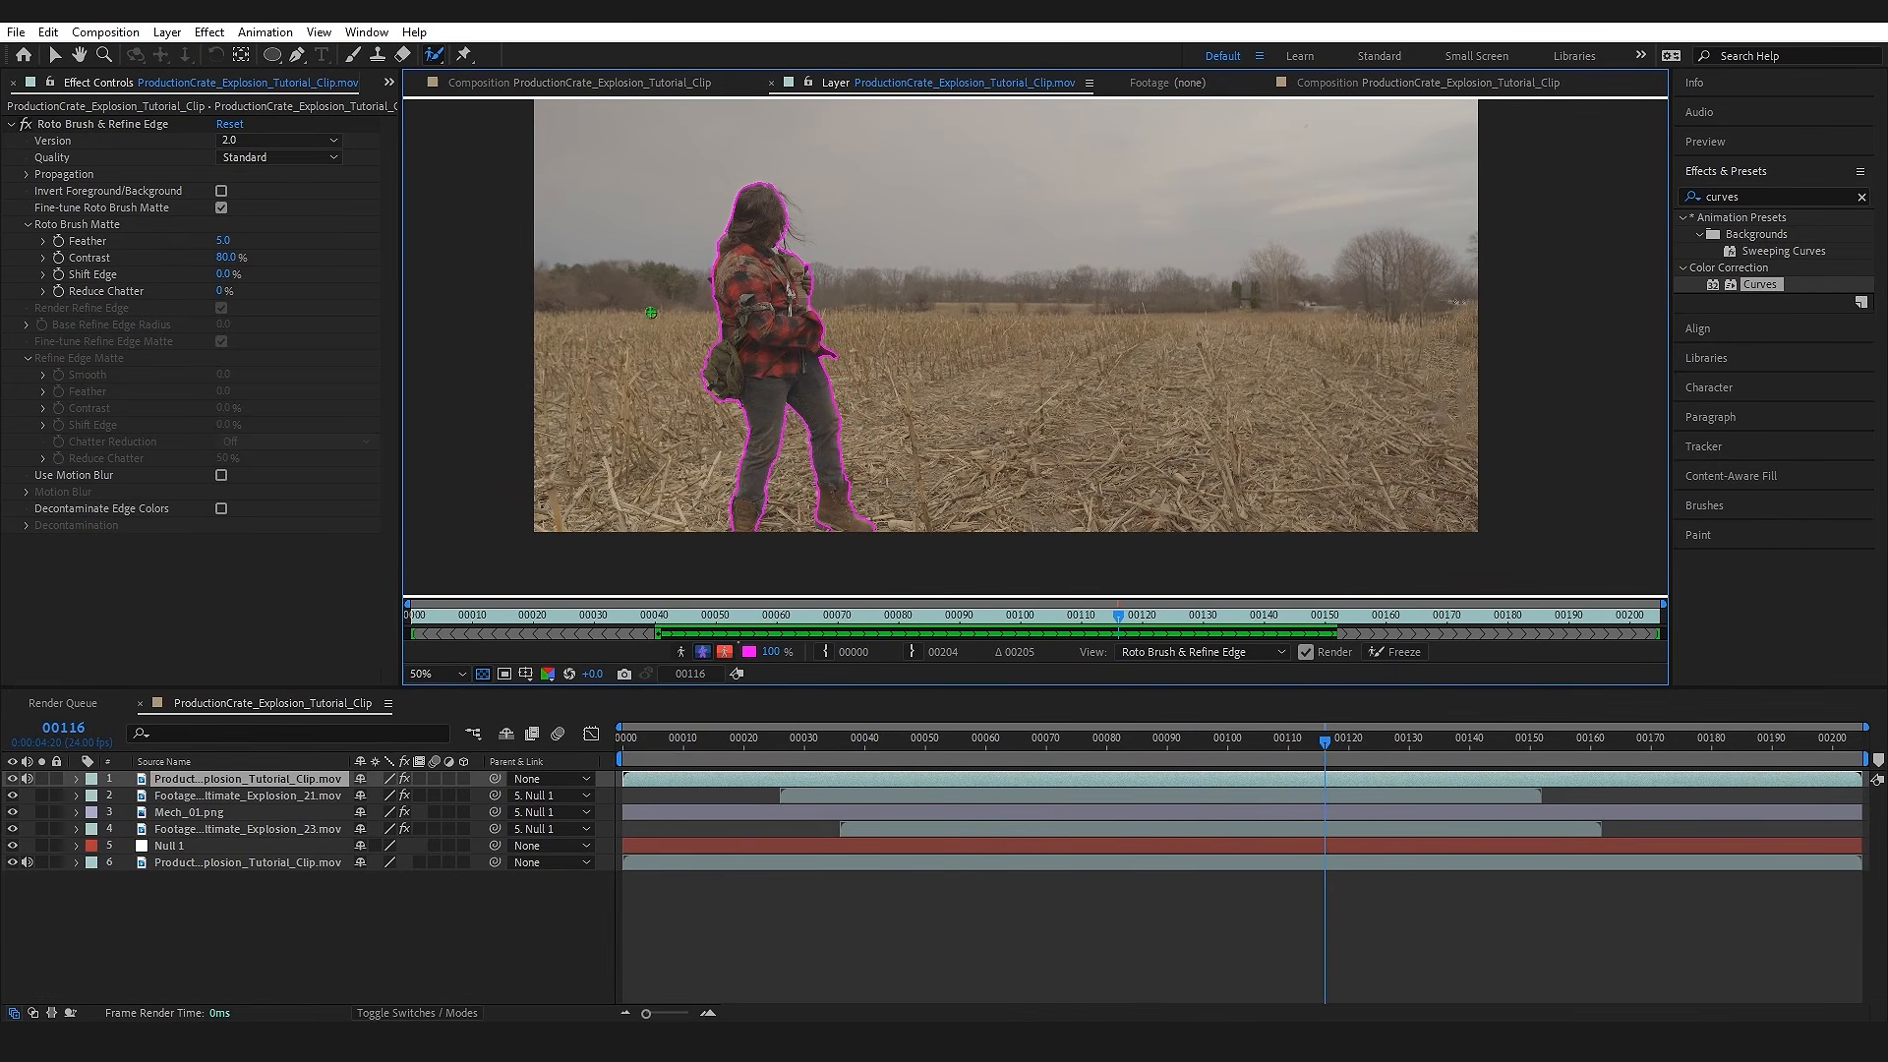
{"action": "left_click", "coordinate": [1396, 652]}
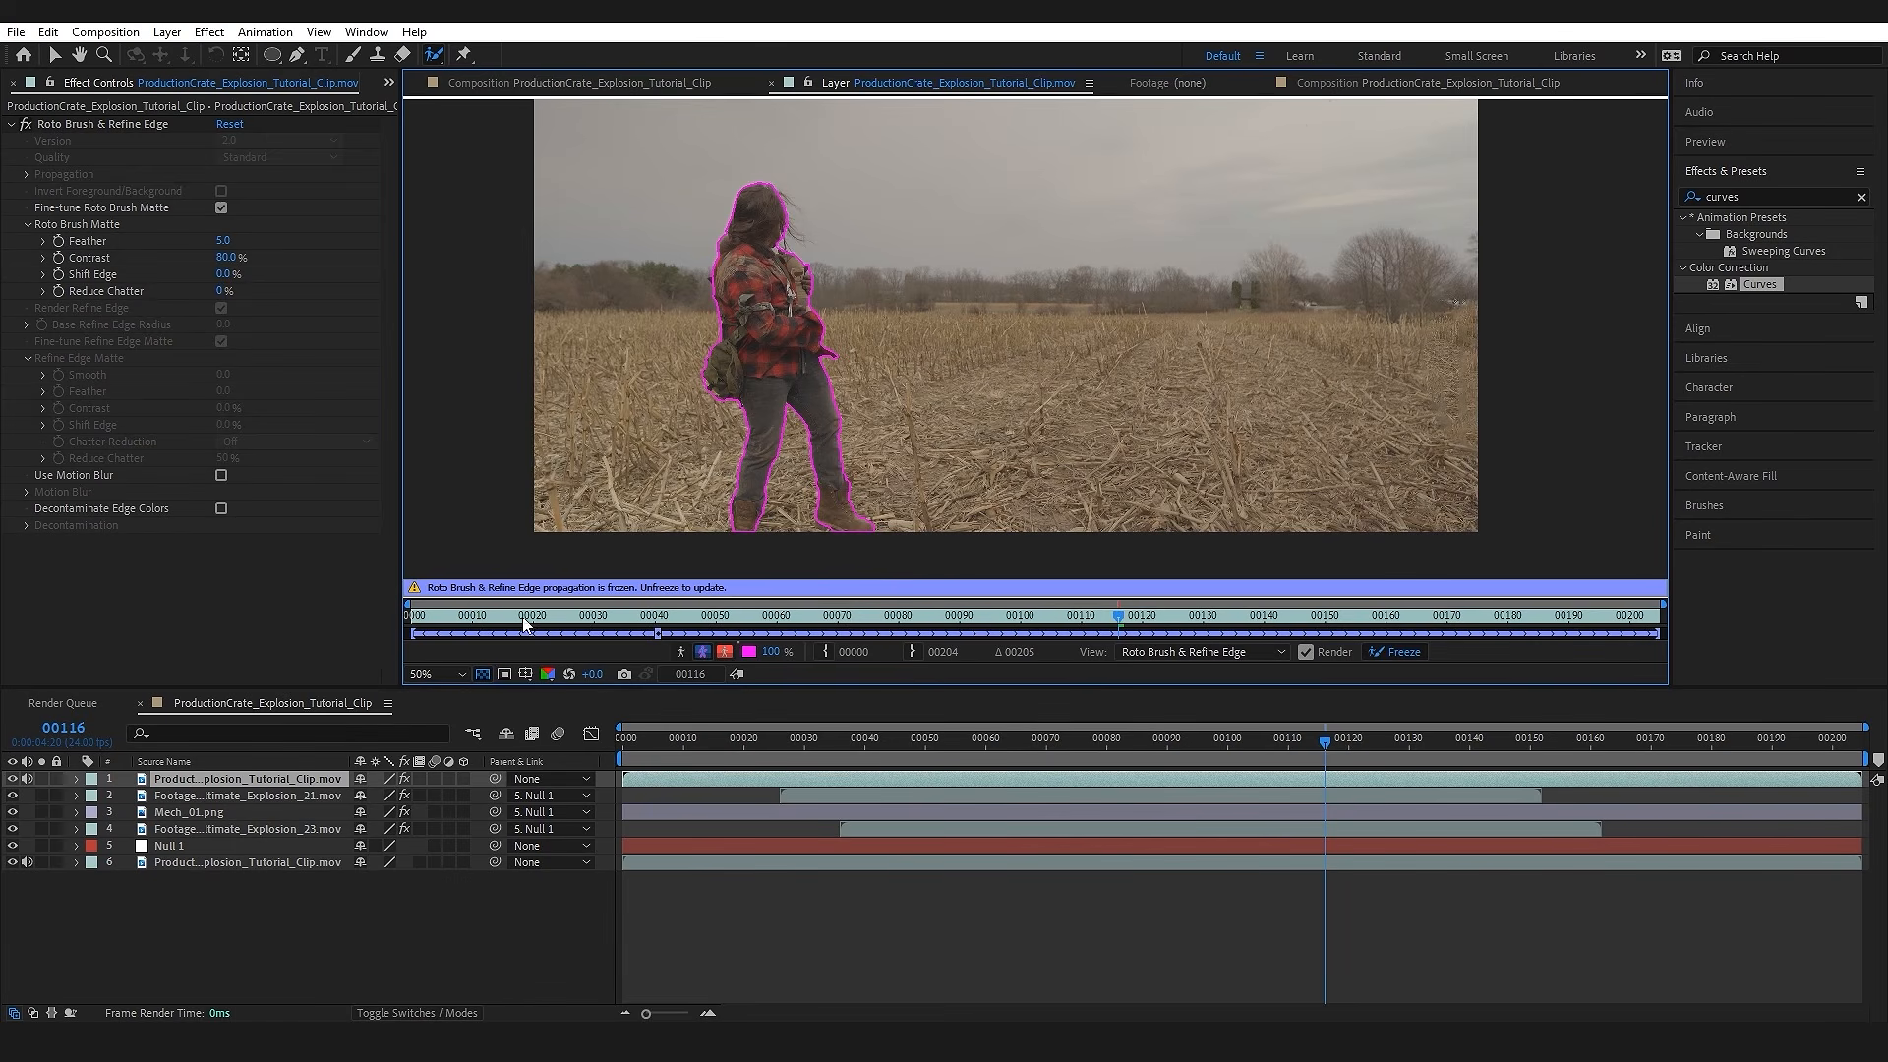
Step: Check the man's cutout in the composition by soloing the duplicated clip and scrubbing to frame 75, and turn the solo off
{"action": "left_click_drag", "start_coordinate": [1105, 622], "coordinate": [816, 628]}
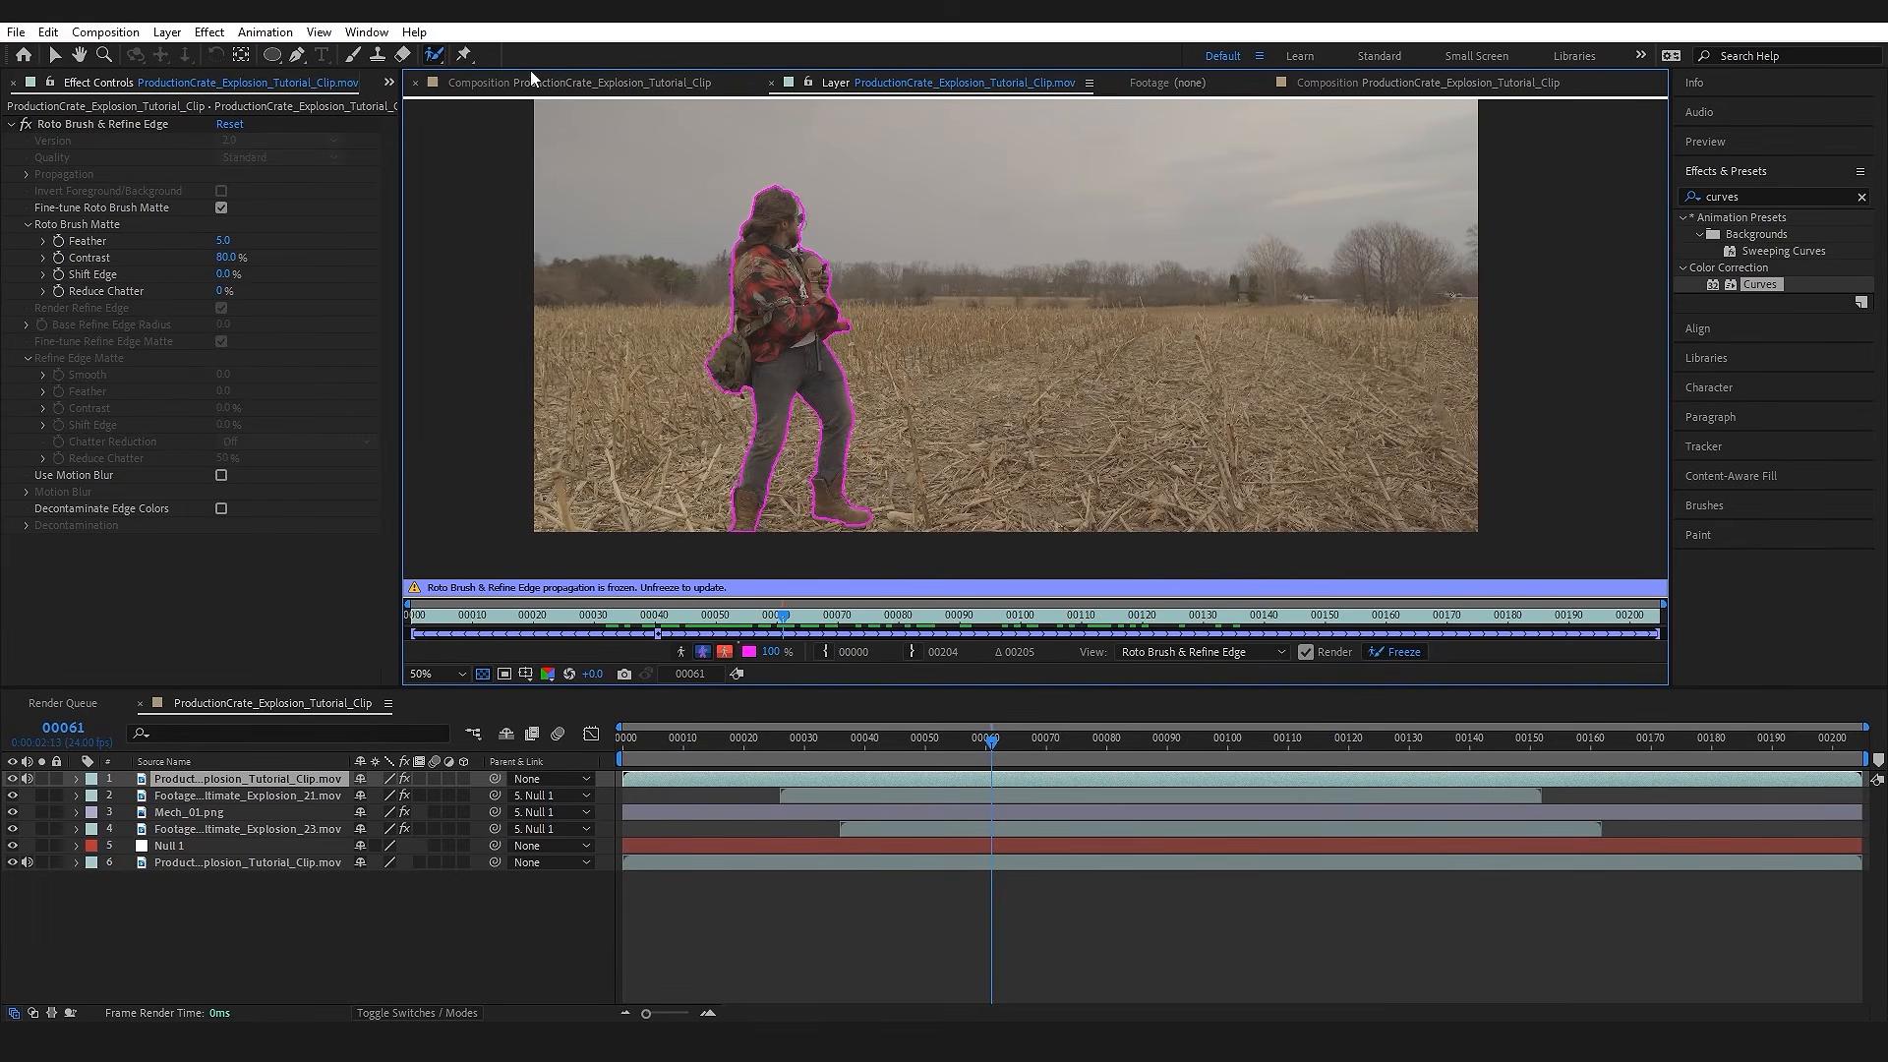
{"action": "left_click", "coordinate": [672, 86]}
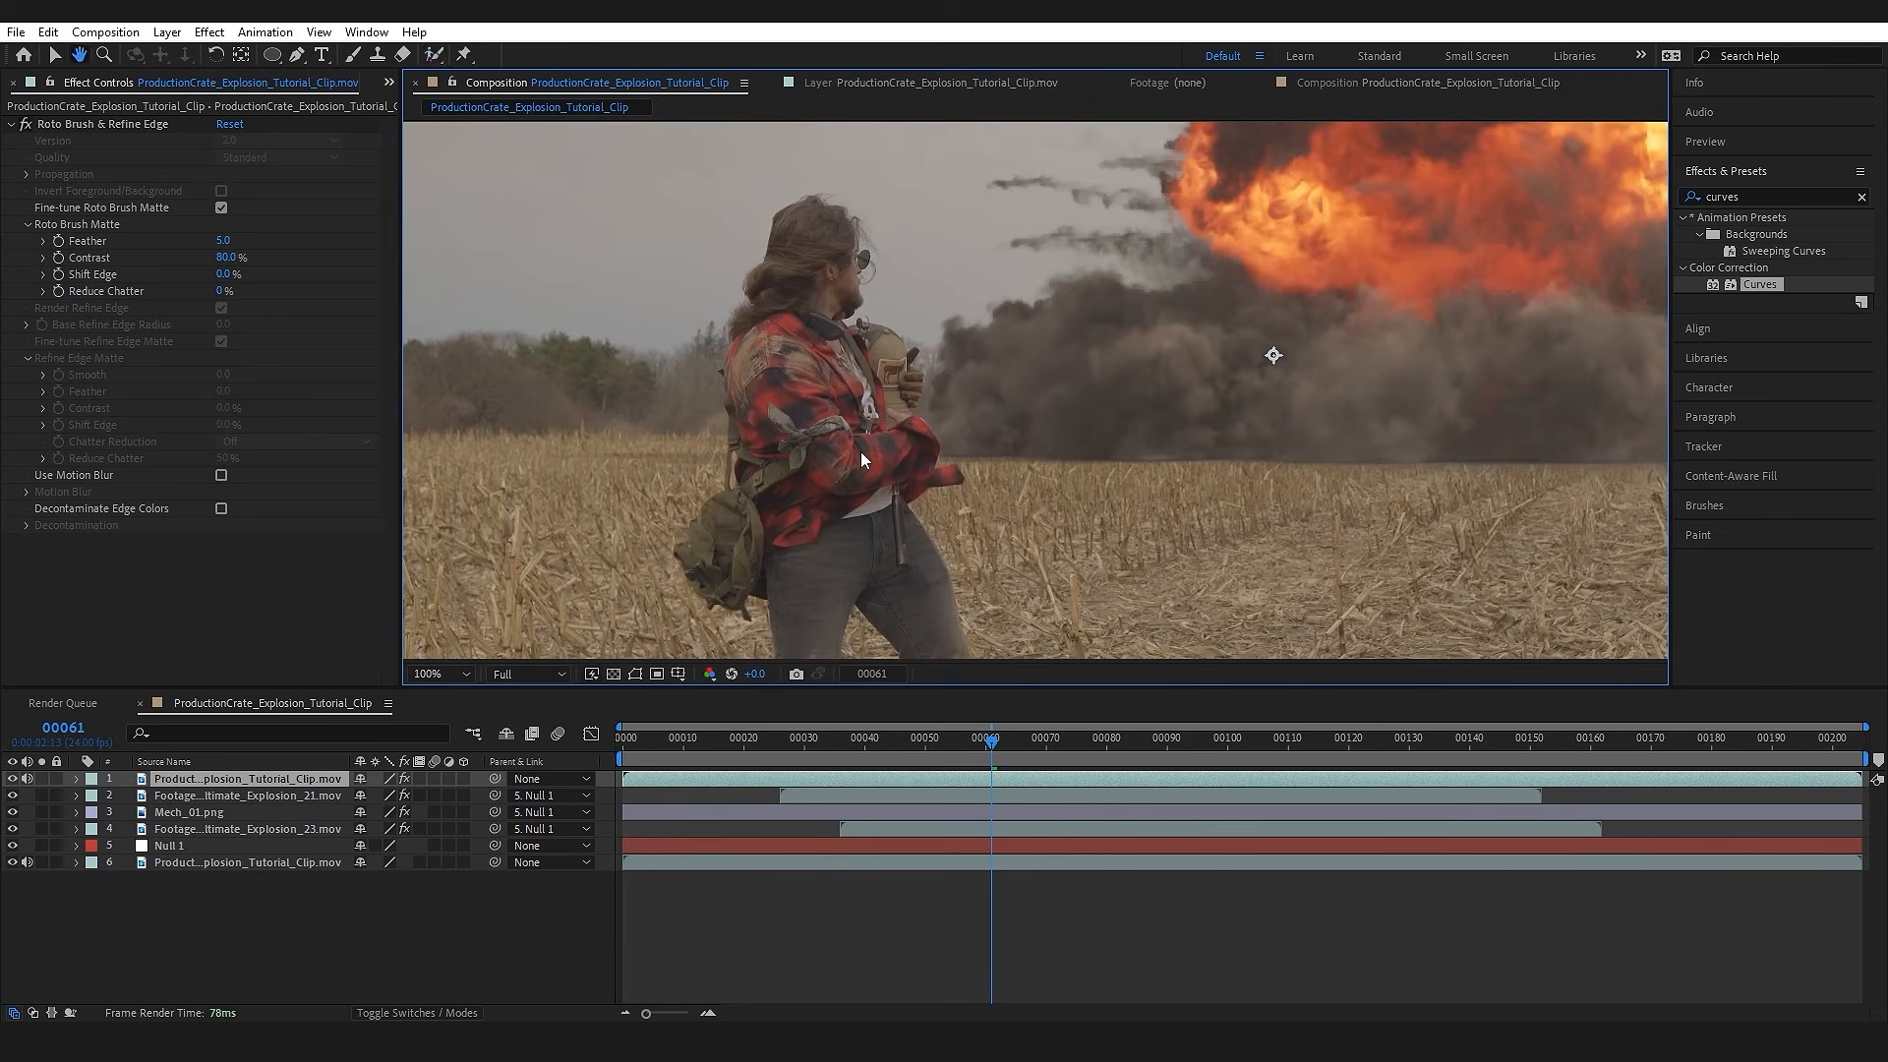
{"action": "left_click", "coordinate": [42, 779]}
{"action": "scroll", "coordinate": [923, 373], "scroll_direction": "down", "scroll_amount": 2}
{"action": "left_click_drag", "start_coordinate": [962, 755], "coordinate": [1077, 766]}
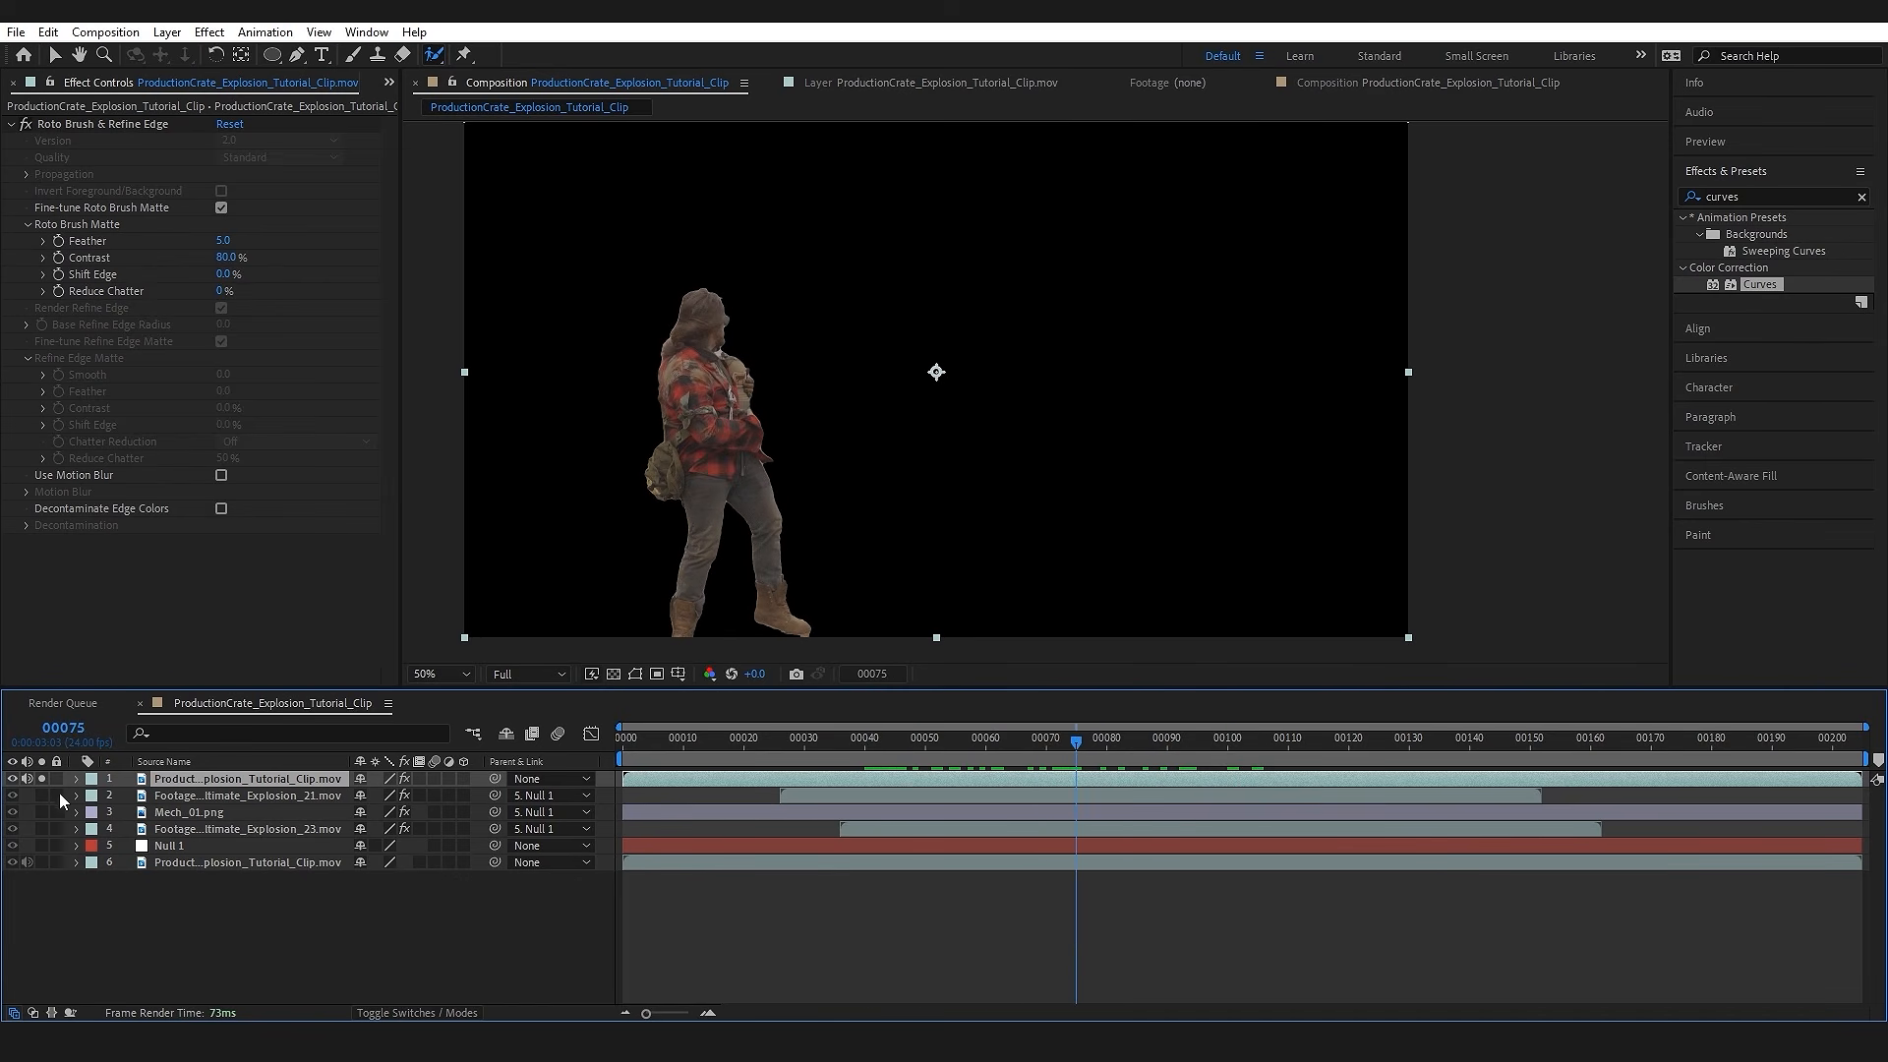
{"action": "left_click", "coordinate": [41, 778]}
Step: Scrub through the composite and examine how the base of the explosions meets the field at frame 42
{"action": "scroll", "coordinate": [824, 567], "scroll_direction": "up", "scroll_amount": 2}
{"action": "left_click_drag", "start_coordinate": [1046, 741], "coordinate": [1180, 744]}
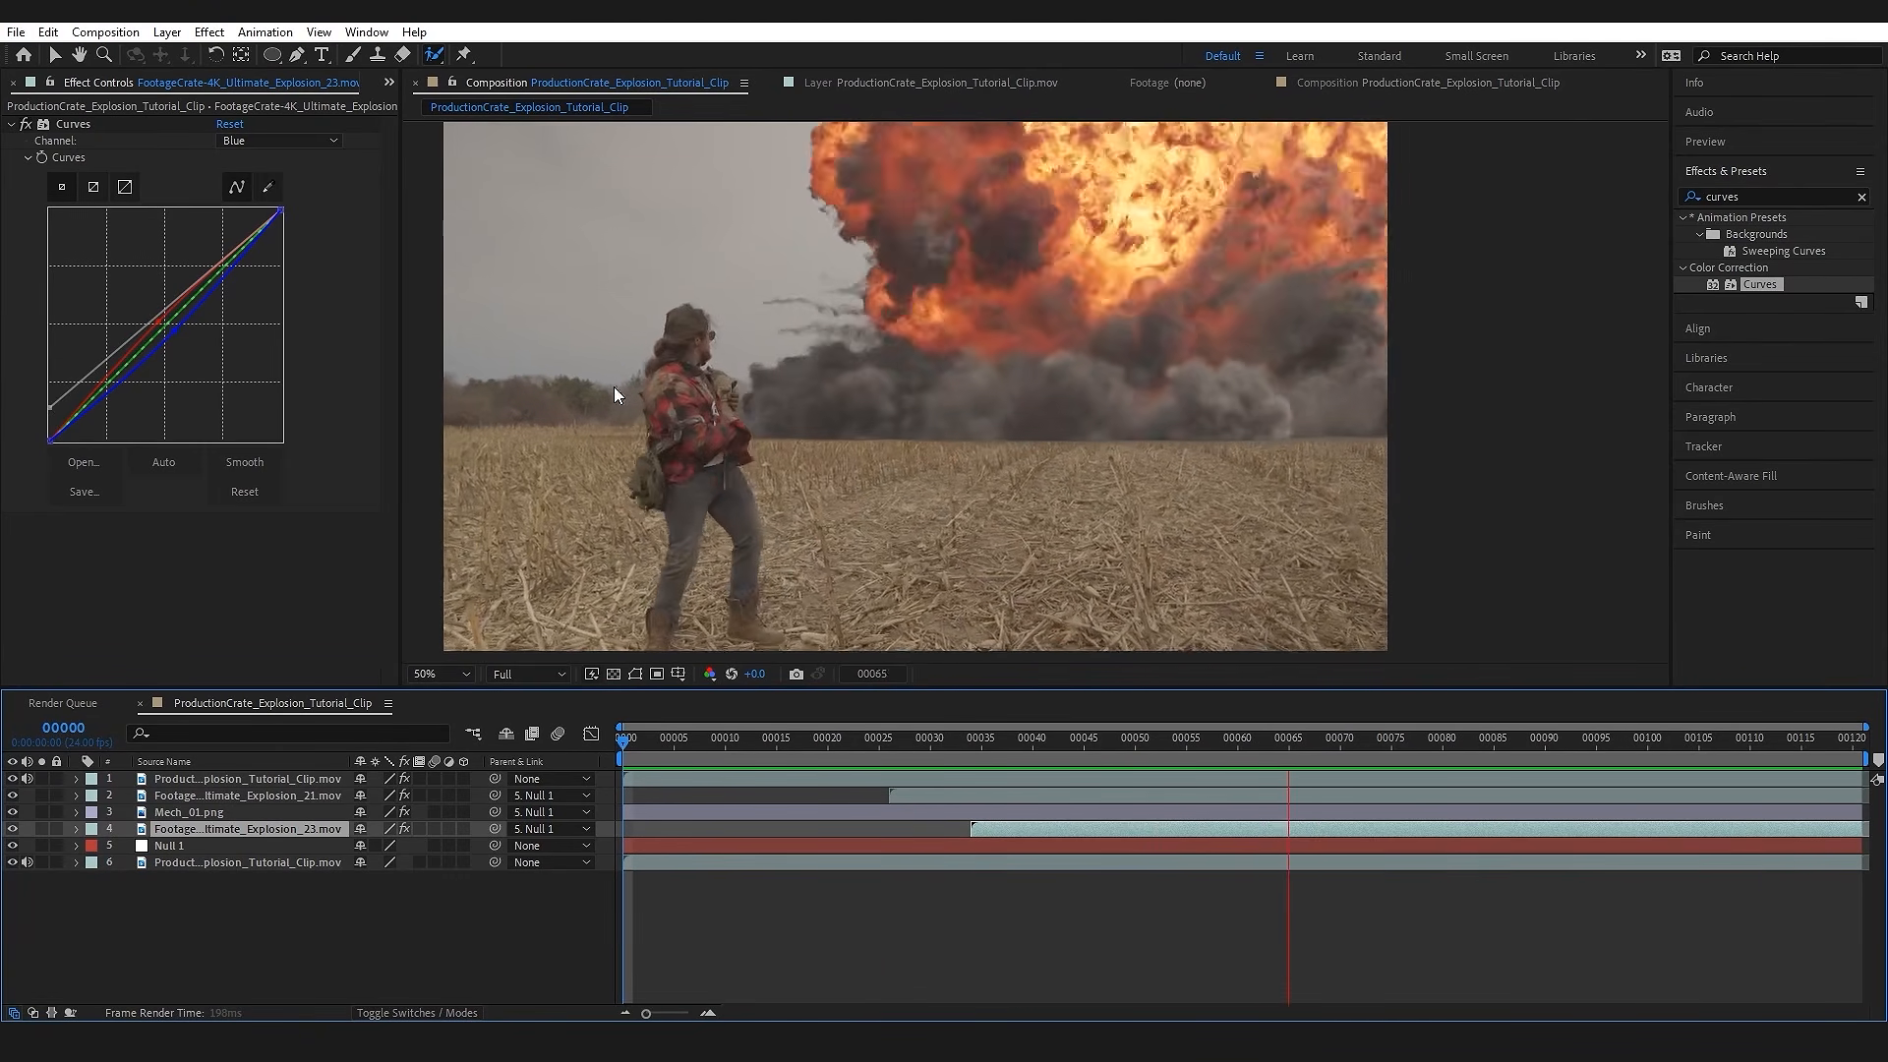
{"action": "mouse_move", "coordinate": [1070, 747]}
{"action": "left_mouse_down"}
{"action": "mouse_move", "coordinate": [894, 743]}
{"action": "mouse_move", "coordinate": [1056, 743]}
{"action": "left_mouse_up"}
{"action": "scroll", "coordinate": [980, 459], "scroll_direction": "up", "scroll_amount": 4}
{"action": "left_click_drag", "start_coordinate": [980, 459], "coordinate": [1343, 391]}
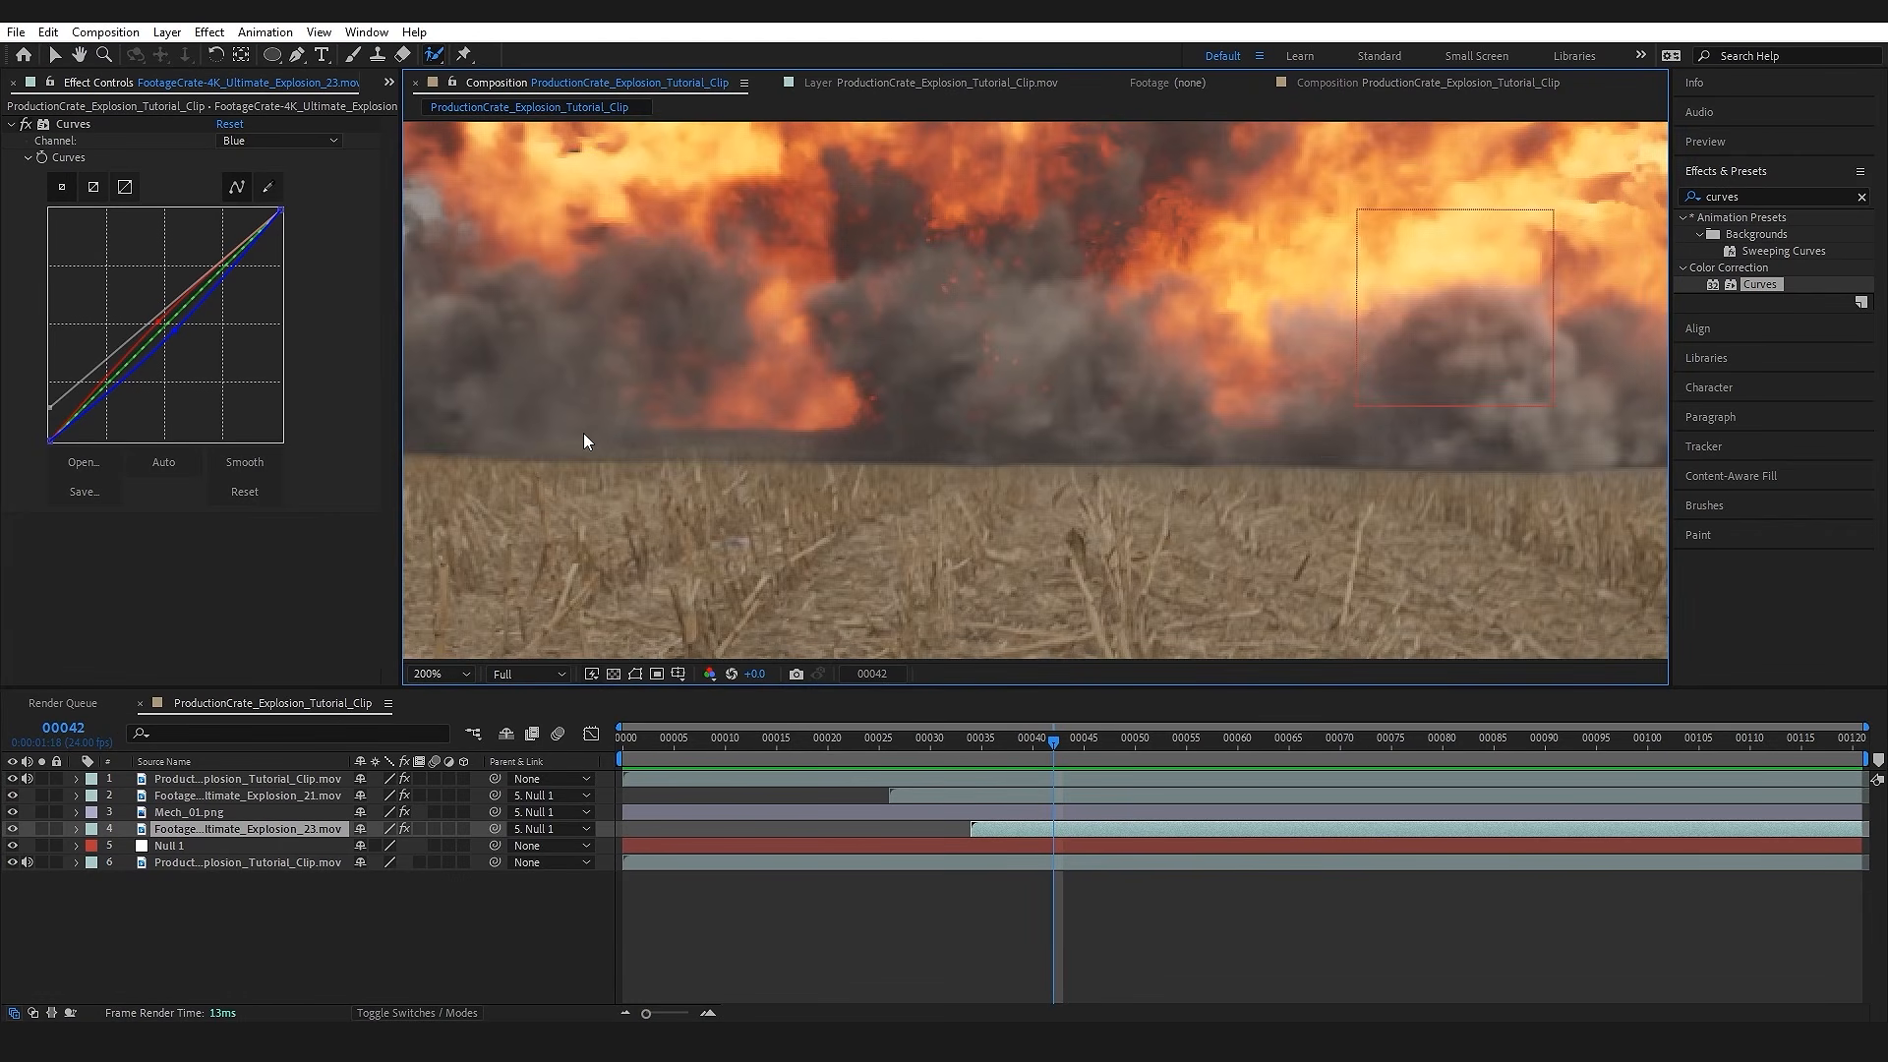
{"action": "scroll", "coordinate": [1317, 446], "scroll_direction": "right", "scroll_amount": 8}
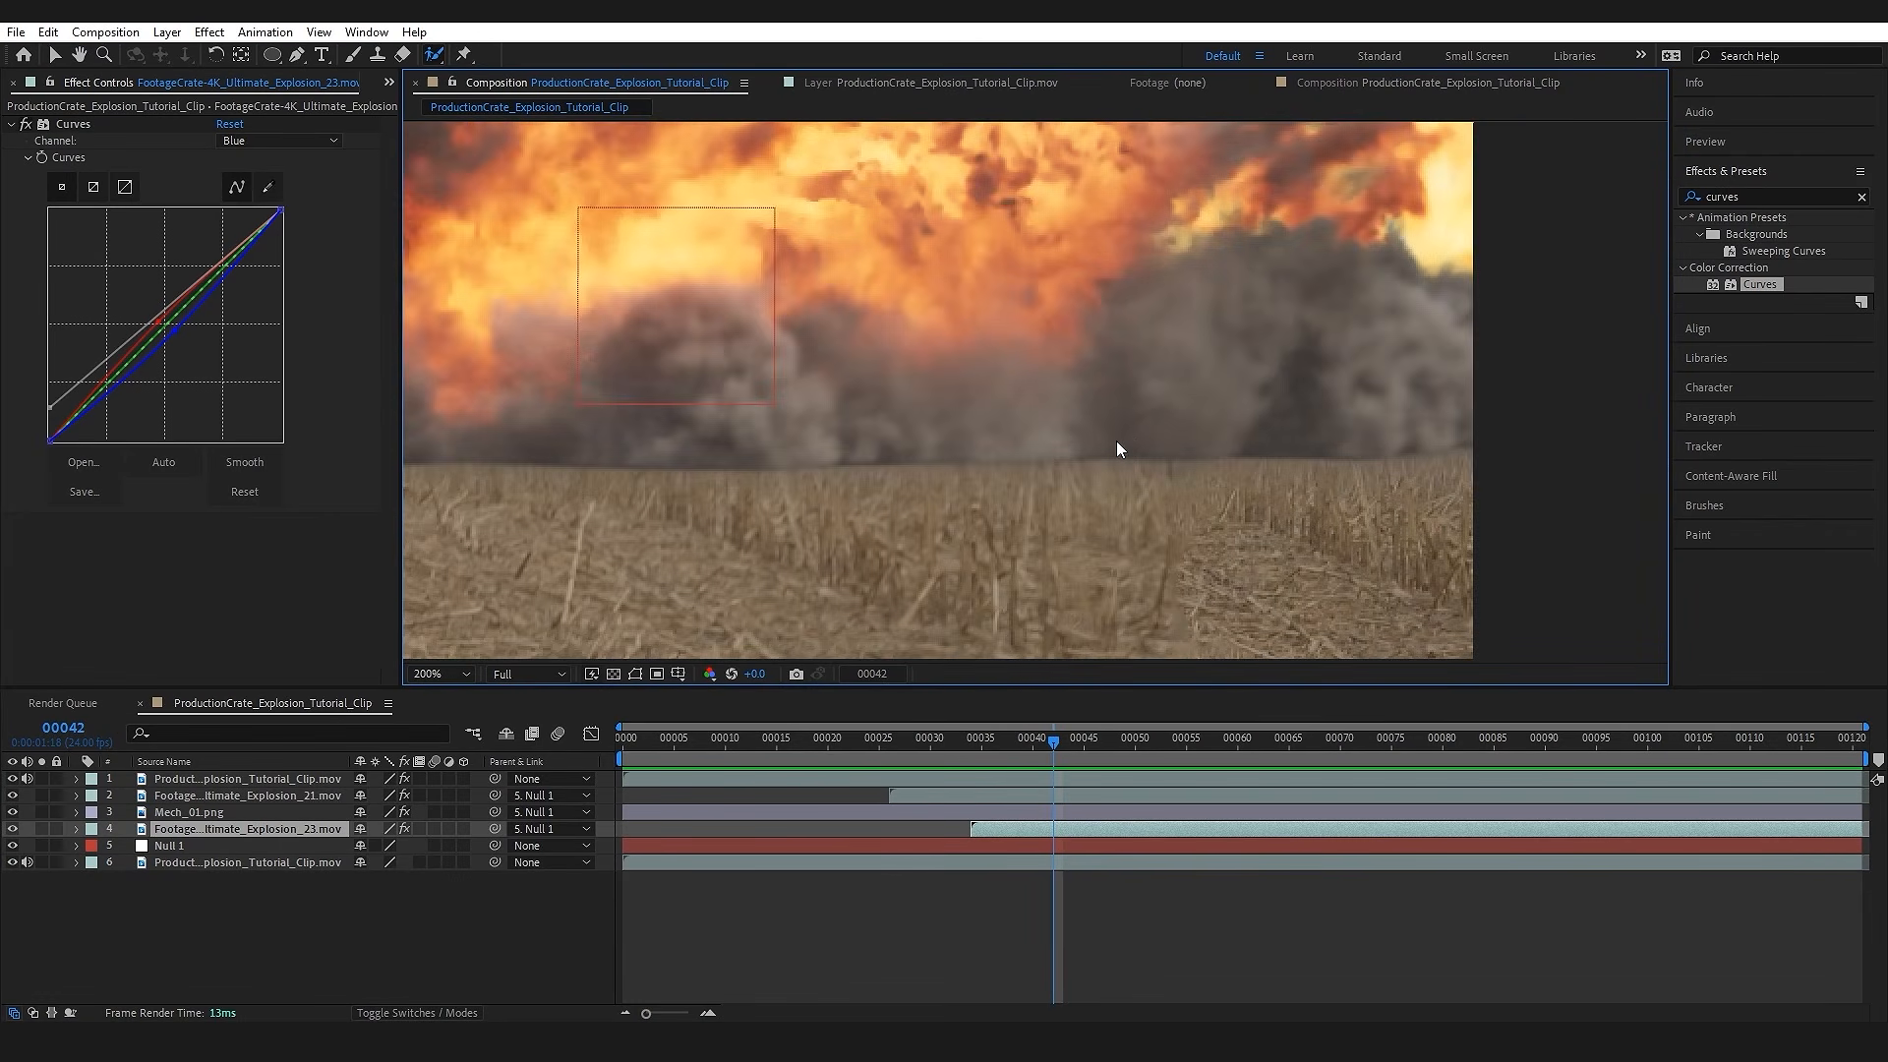
{"action": "scroll", "coordinate": [1116, 441], "scroll_direction": "down", "scroll_amount": 3}
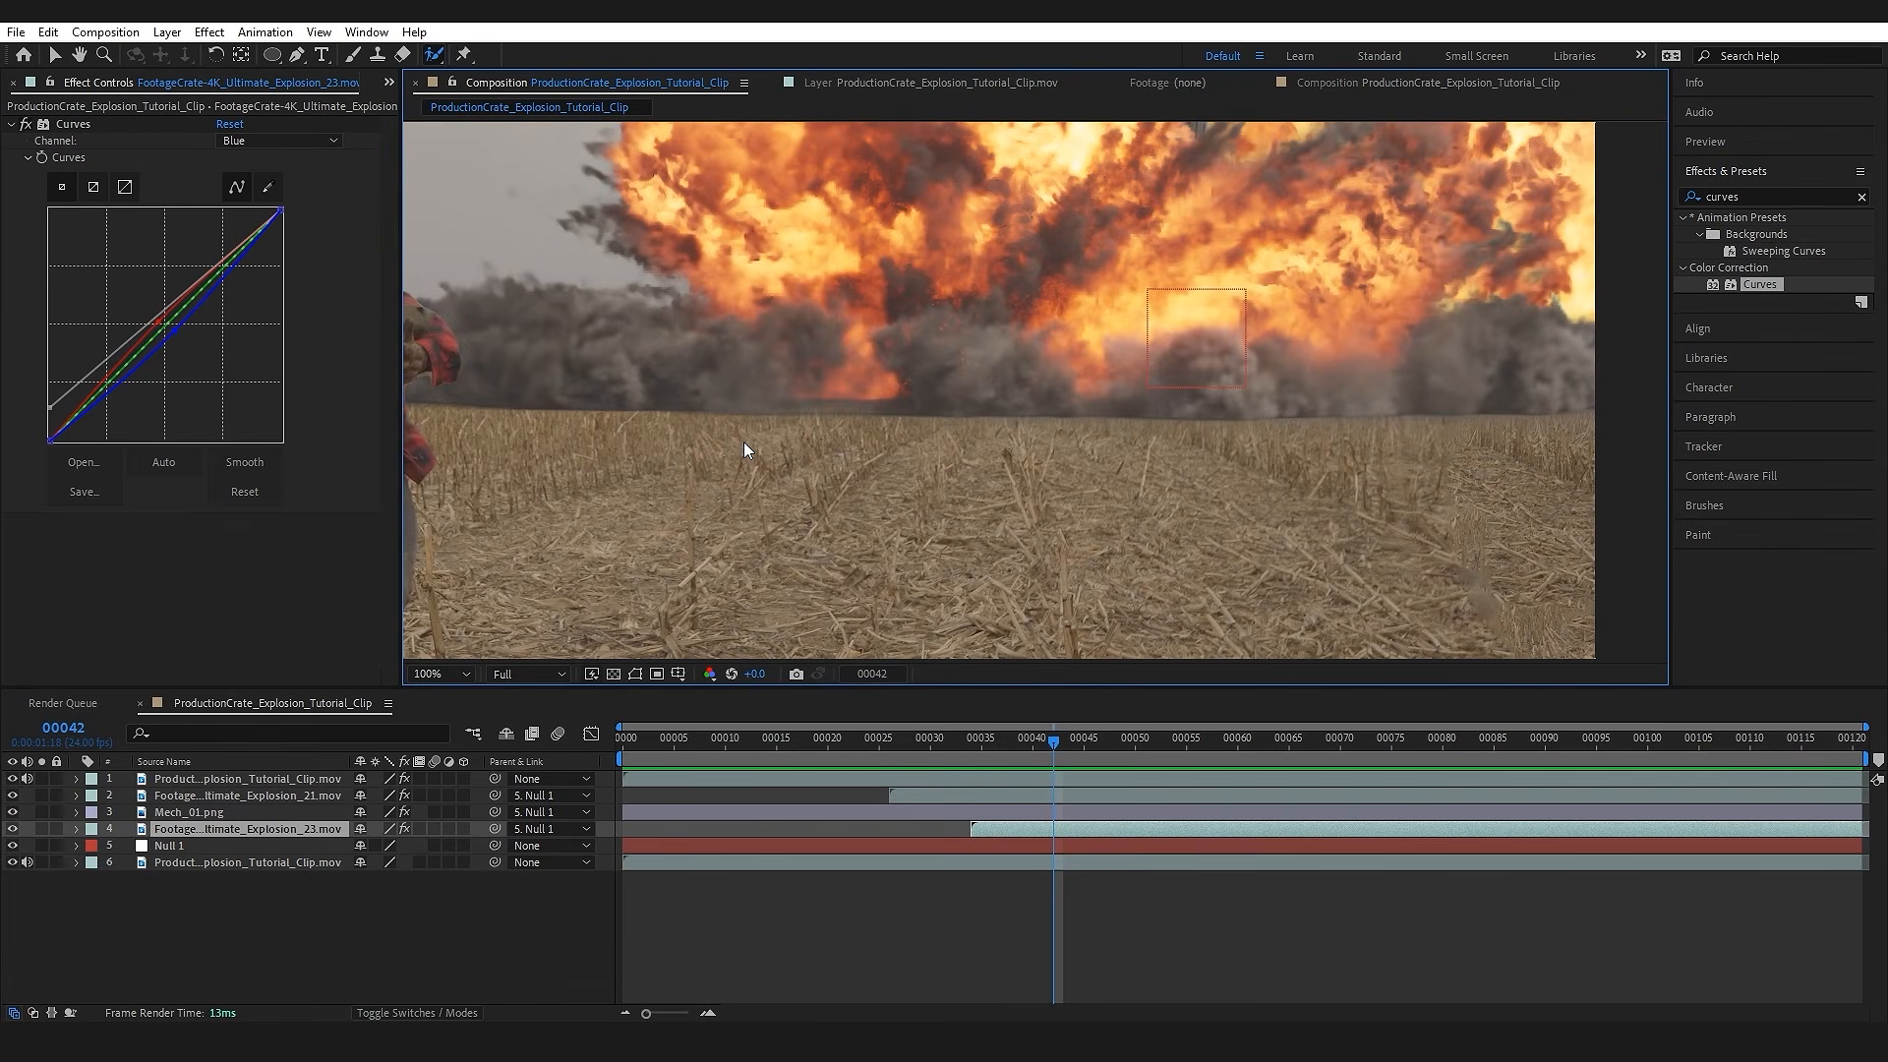
{"action": "scroll", "coordinate": [871, 415], "scroll_direction": "down", "scroll_amount": 2}
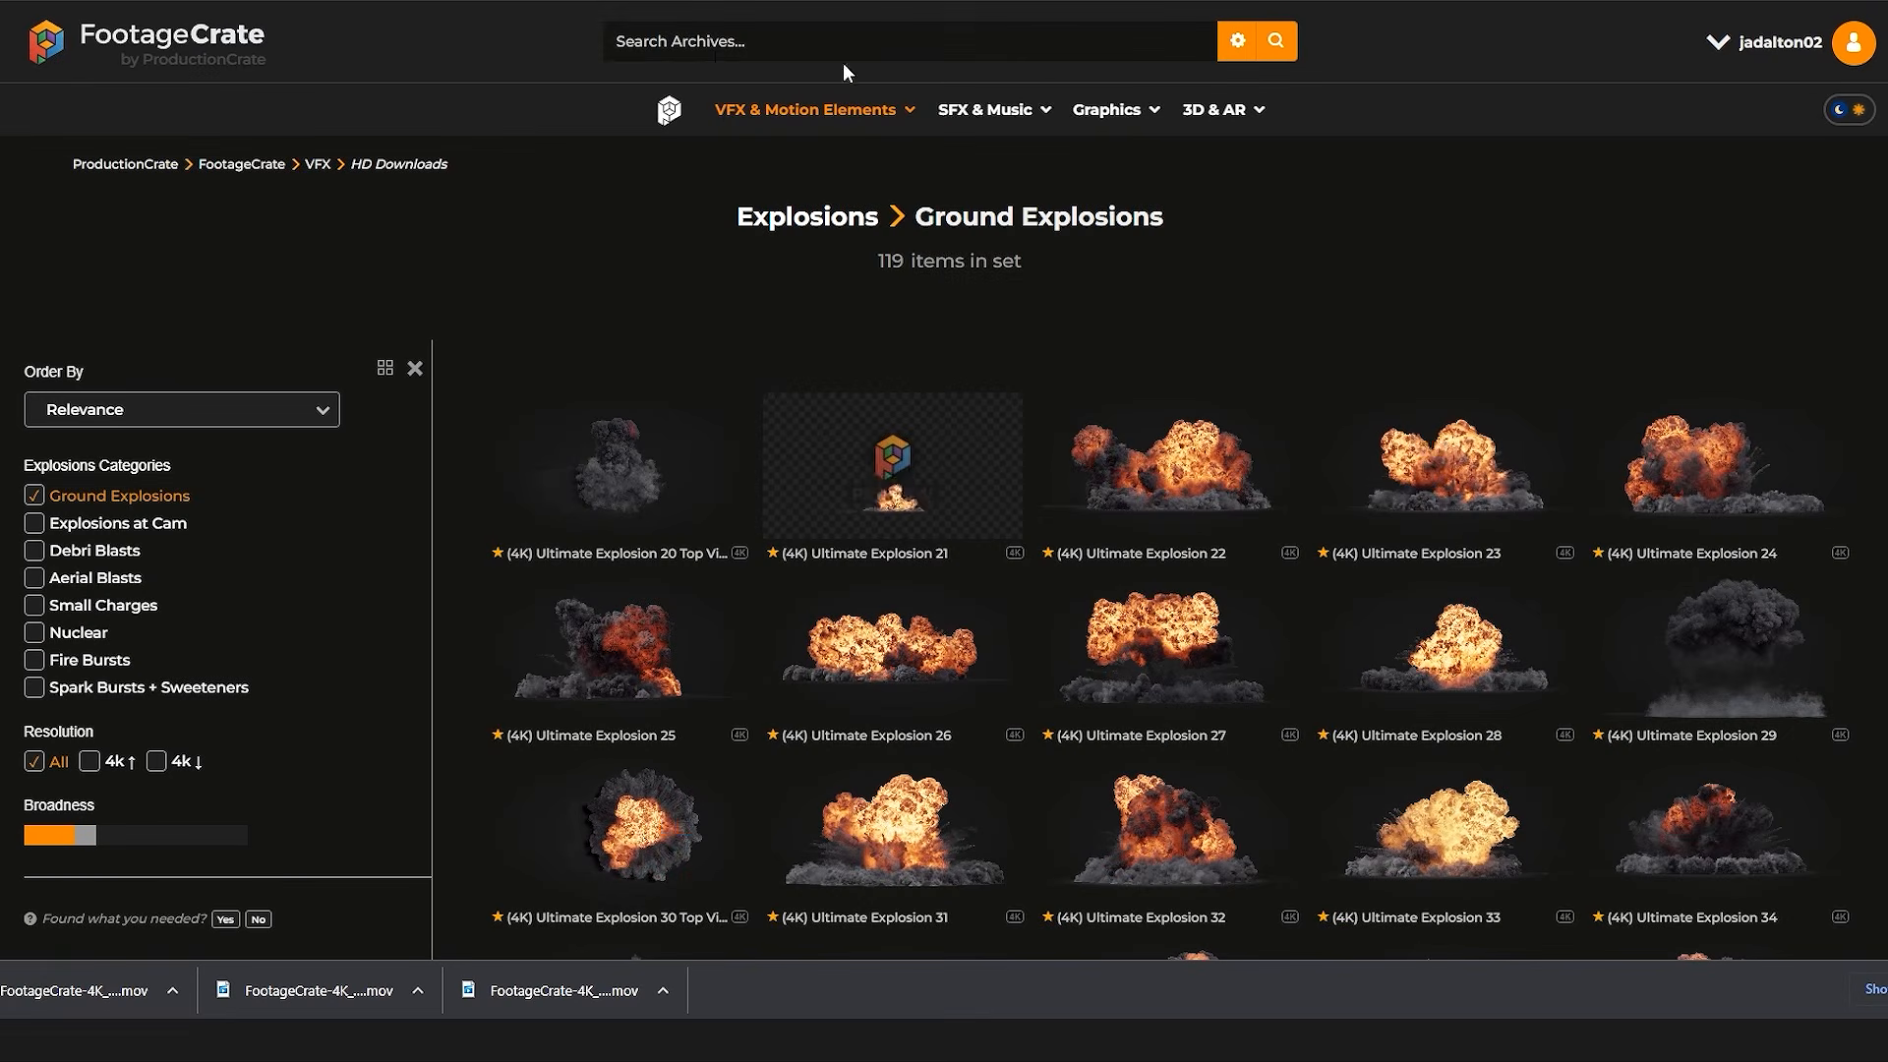
Step: Switch to the FootageCrate website, search for "dirt" and download (4K) Small Dirt Blast Version A 5 in HD 3840x2160
{"action": "type", "text": "dirt"}
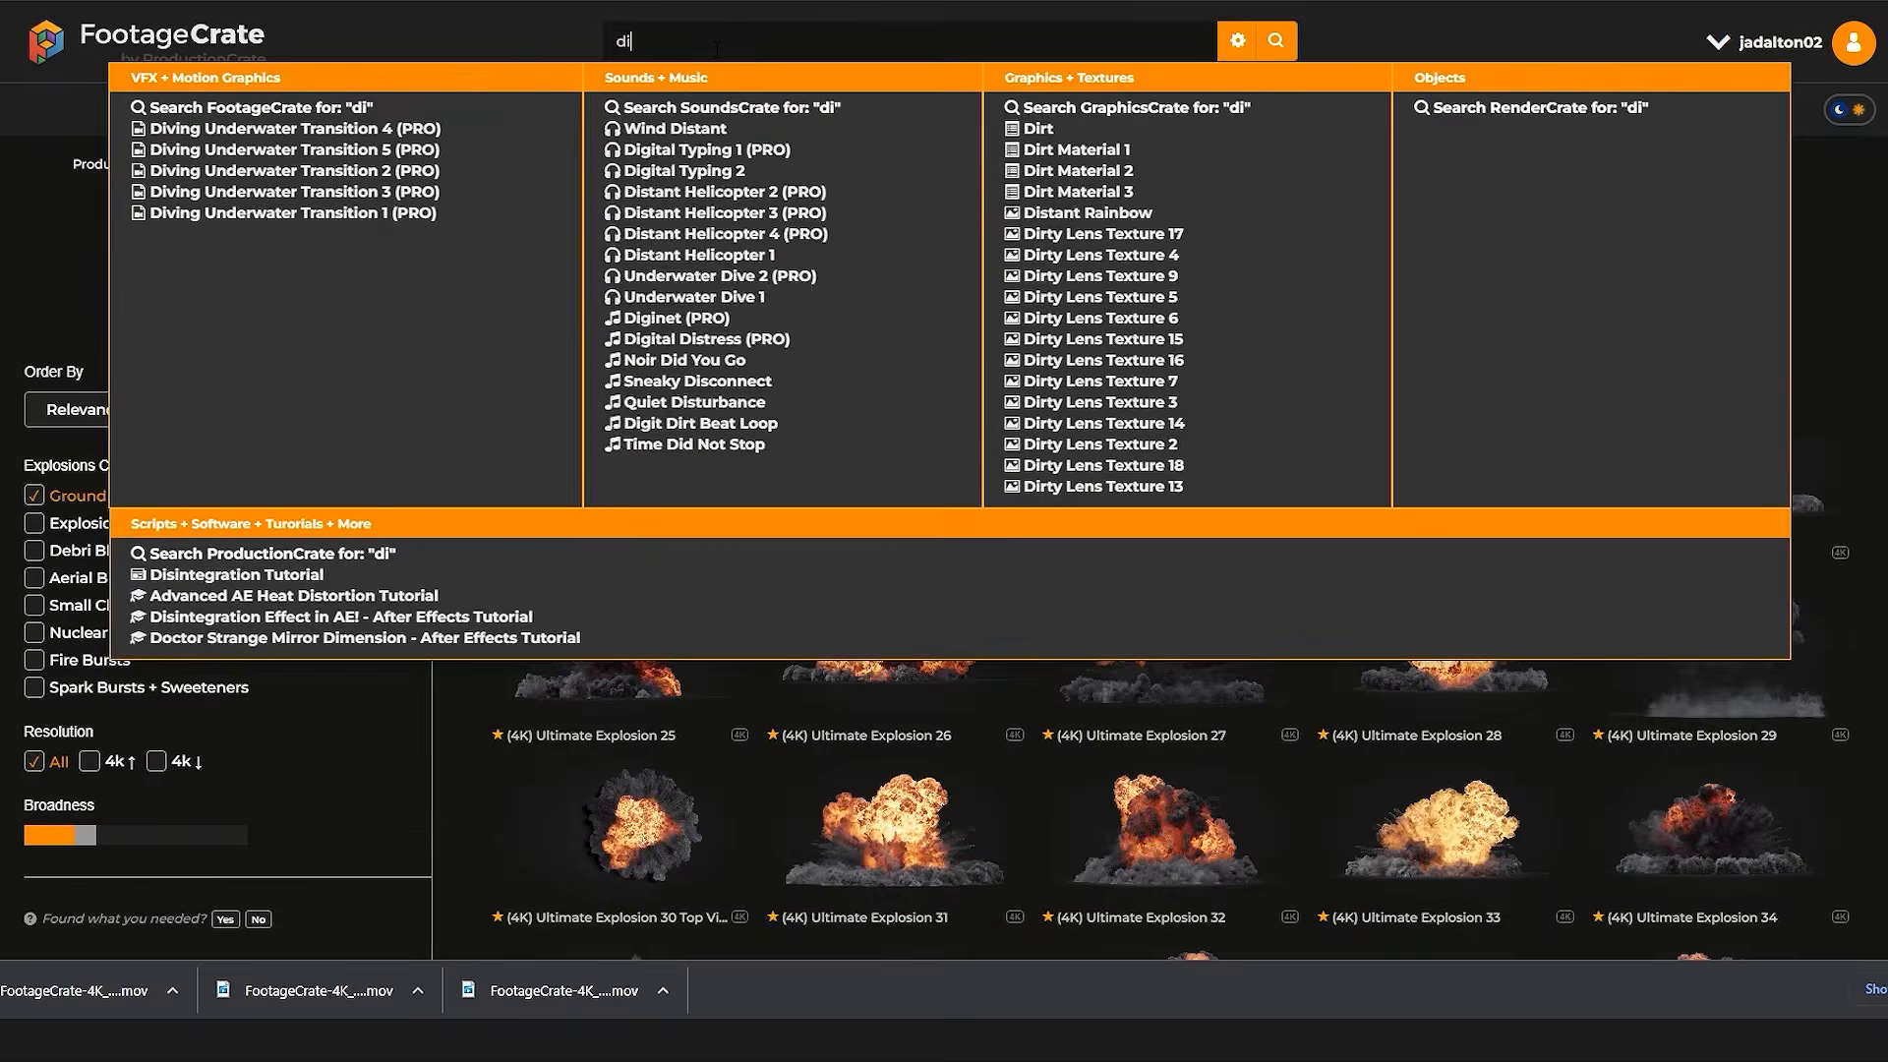
{"action": "key", "text": "Return"}
{"action": "scroll", "coordinate": [1154, 351], "scroll_direction": "down", "scroll_amount": 4}
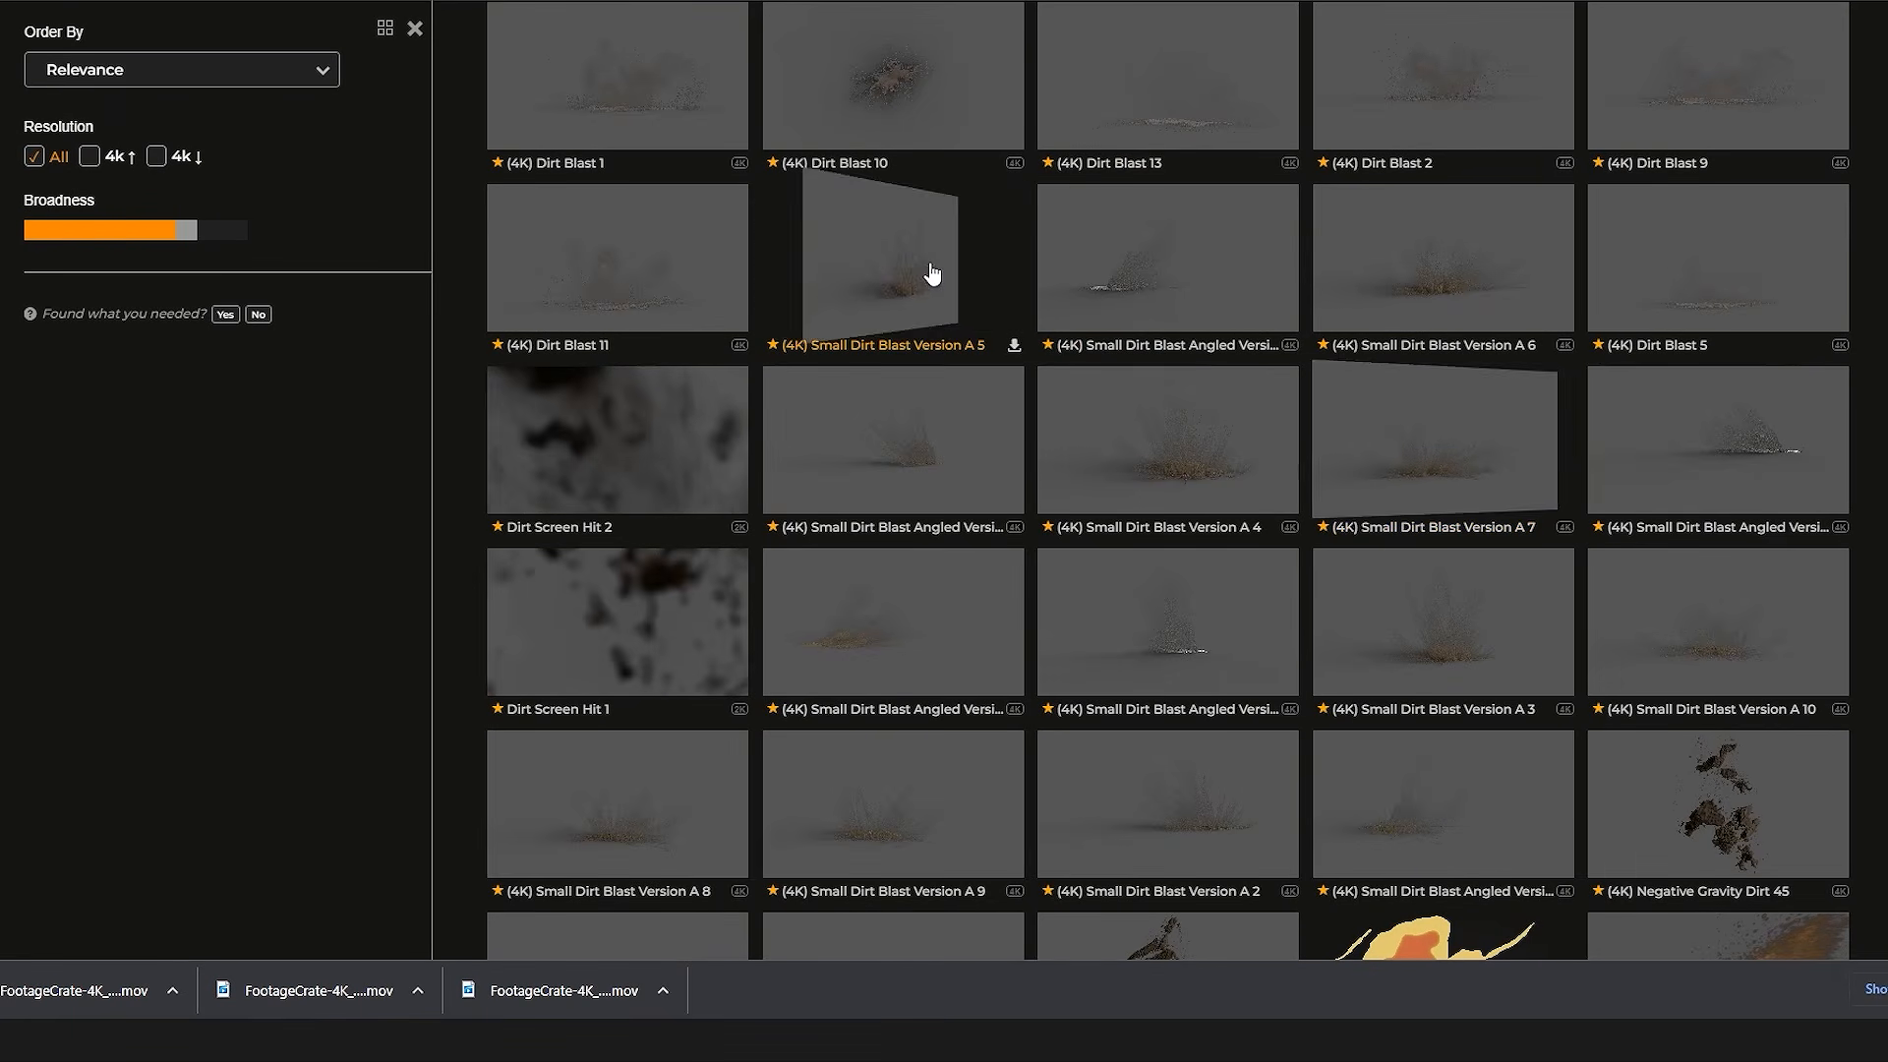
{"action": "mouse_move", "coordinate": [933, 275]}
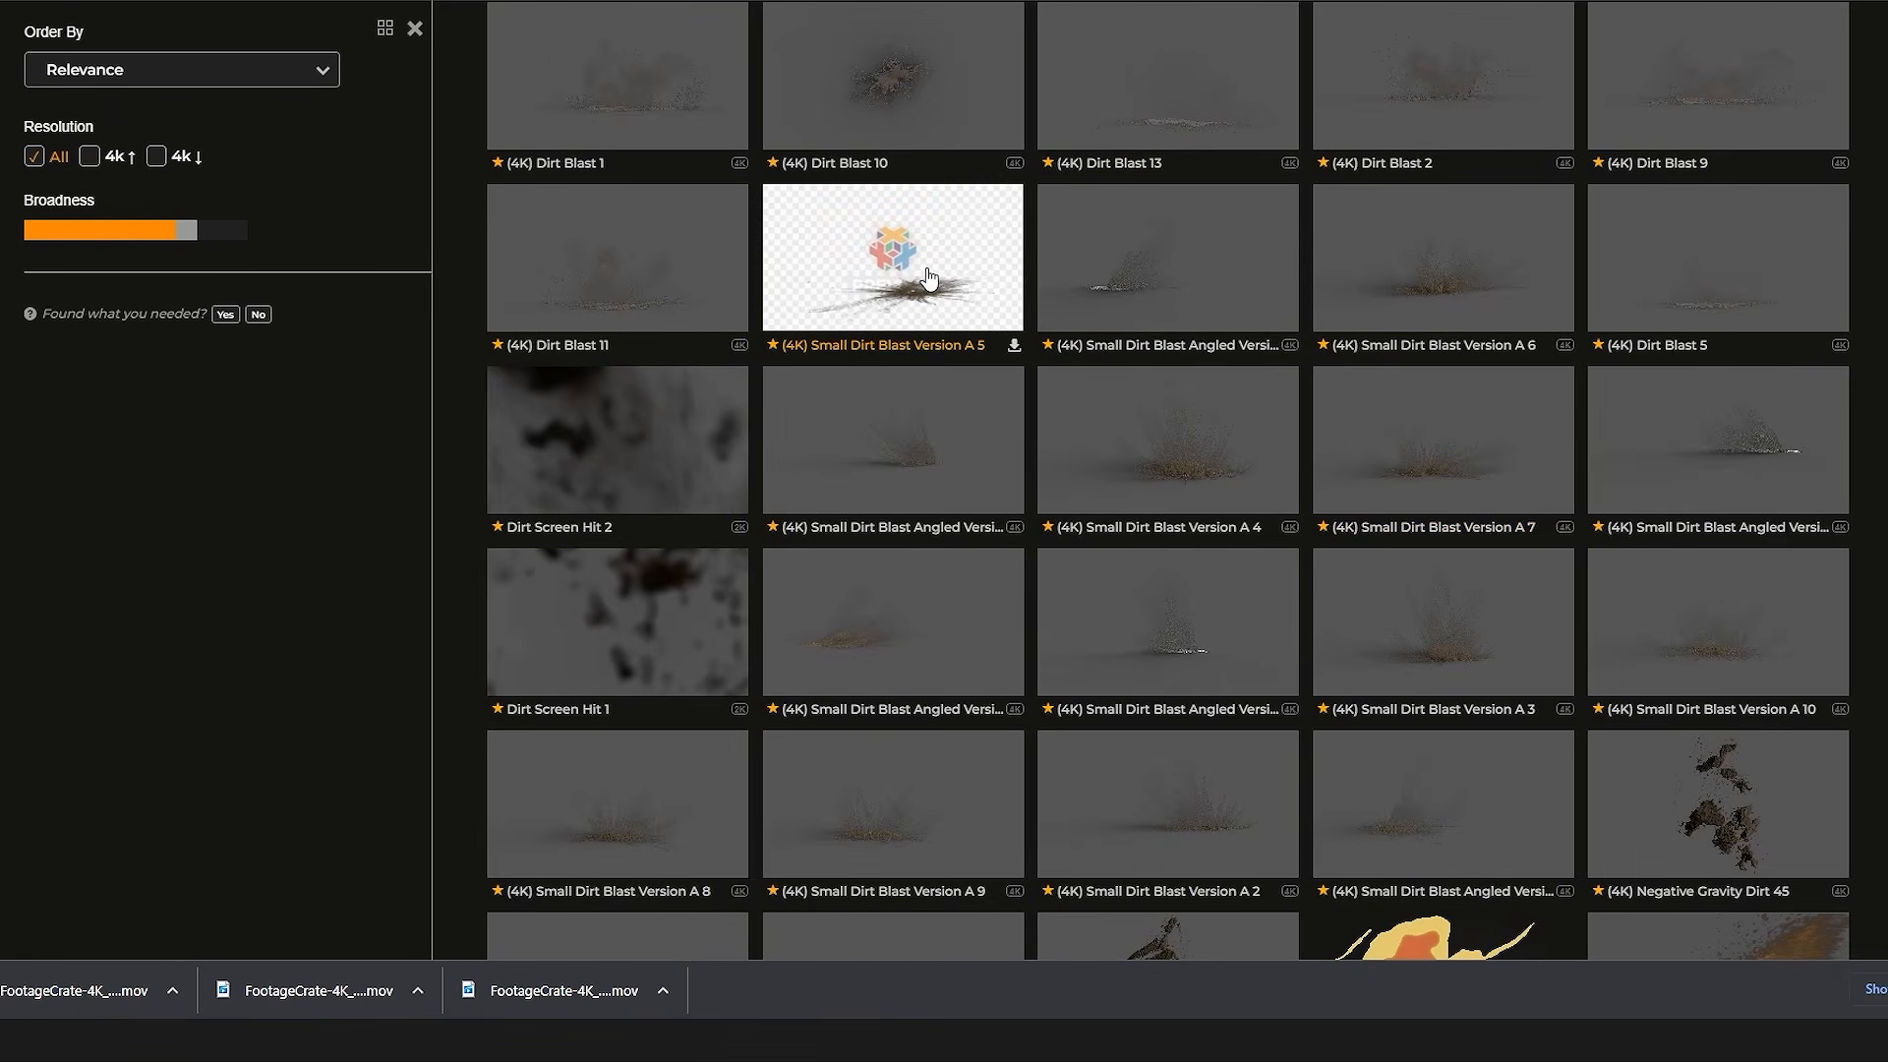
{"action": "left_click", "coordinate": [929, 278]}
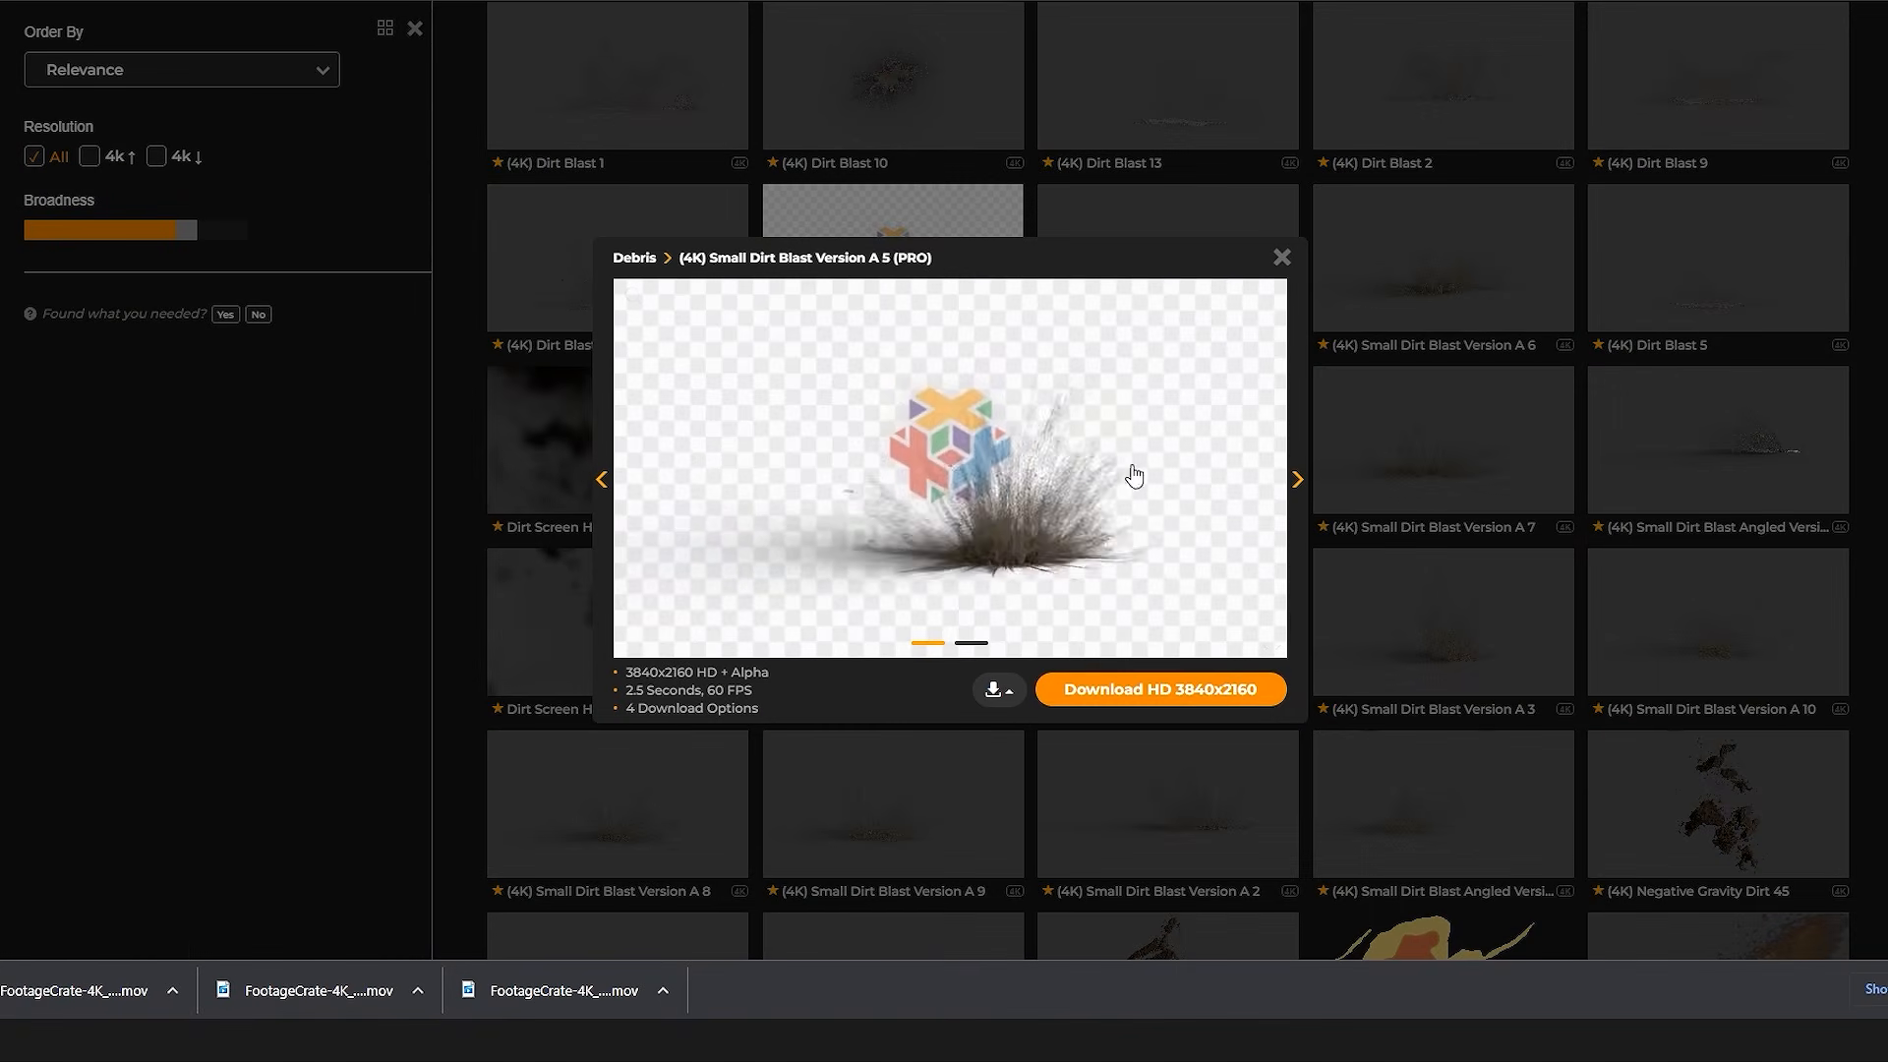
{"action": "left_click", "coordinate": [1233, 685]}
{"action": "key", "text": "Return"}
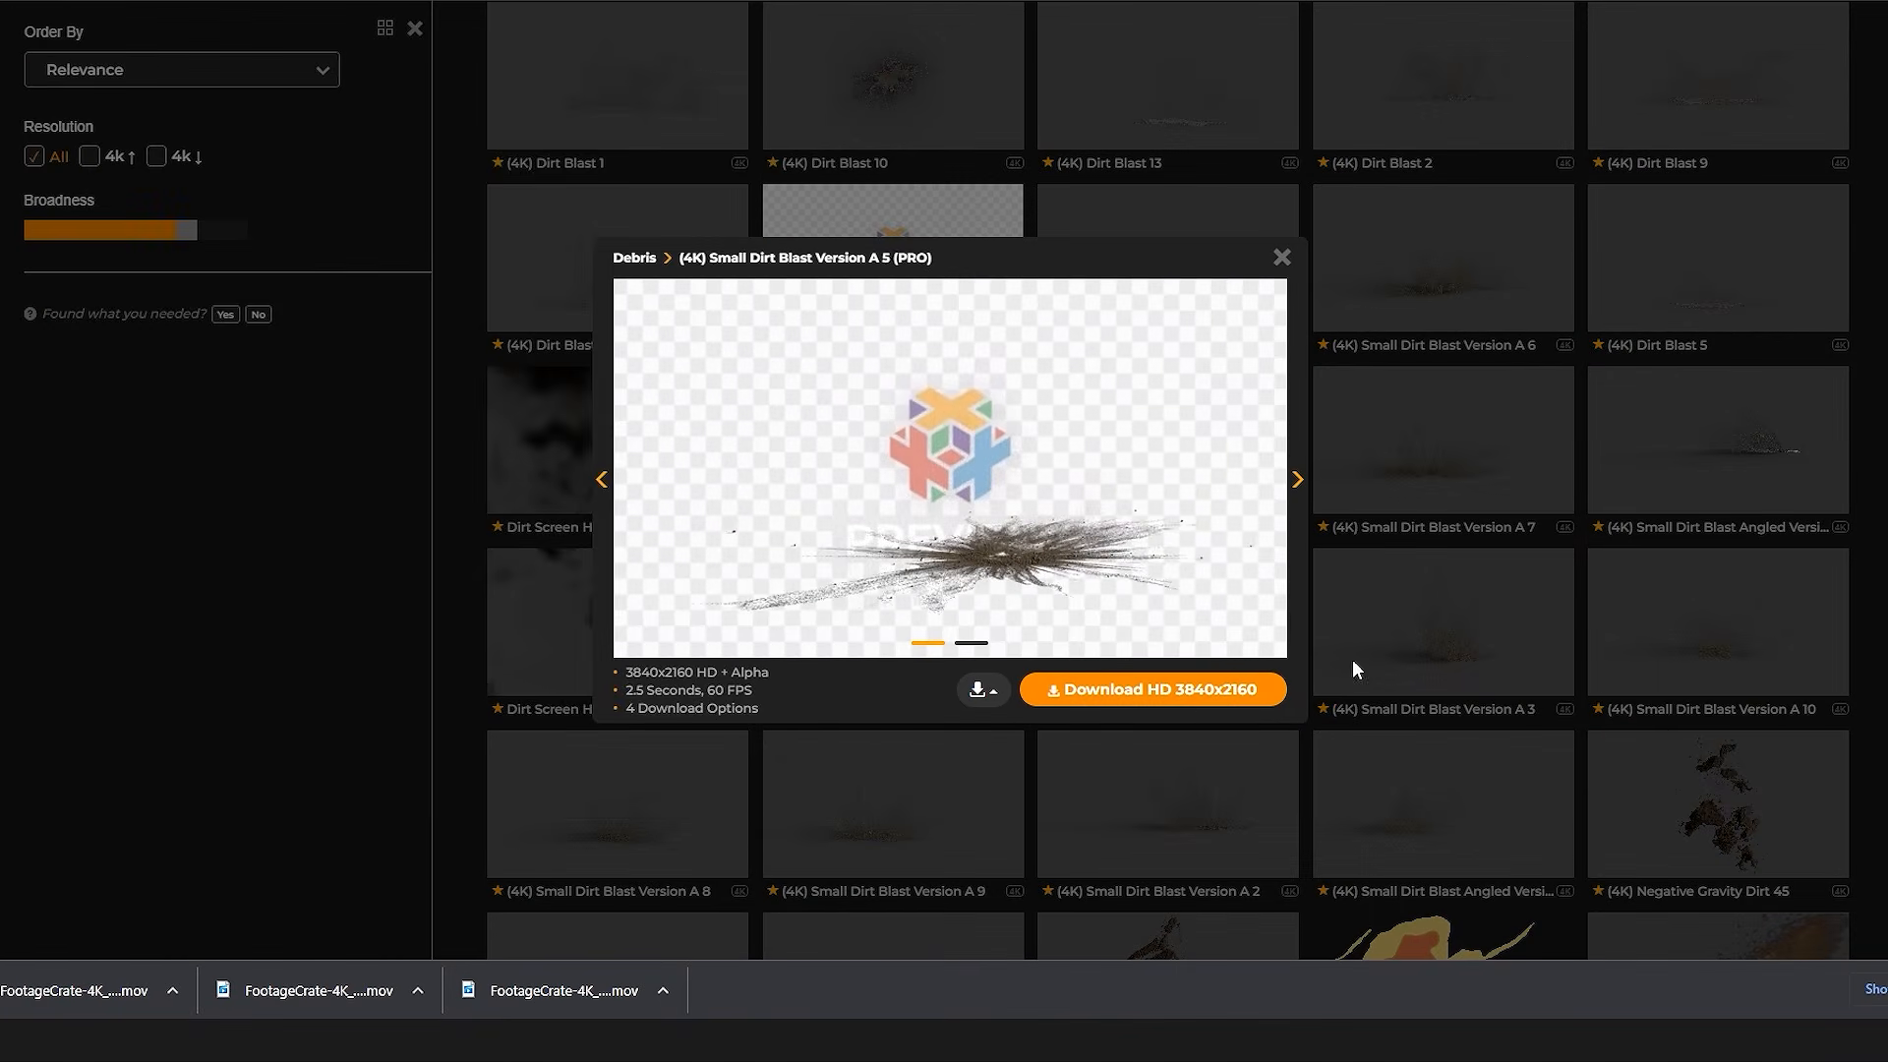
{"action": "left_click", "coordinate": [1313, 669]}
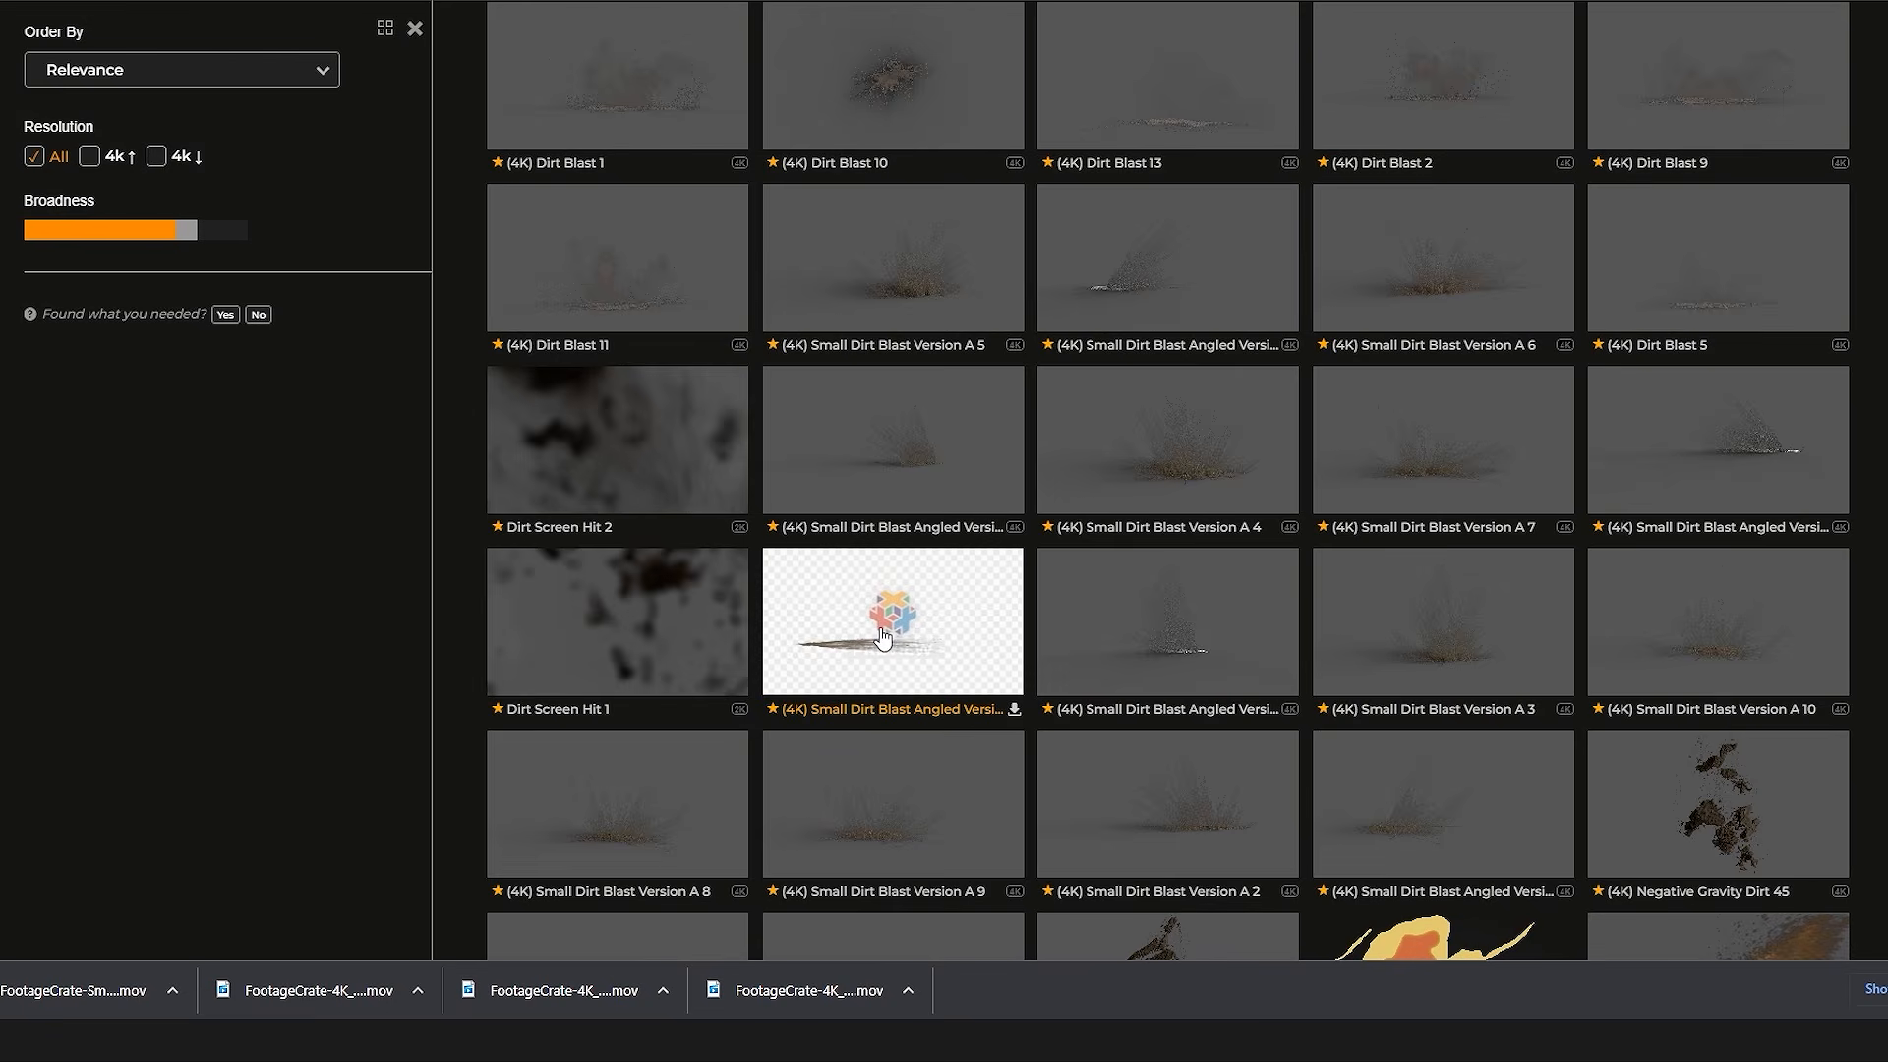
Step: Download (4K) Small Dirt Blast Angled Version A 5 in HD 3840x2160
{"action": "left_click", "coordinate": [882, 637]}
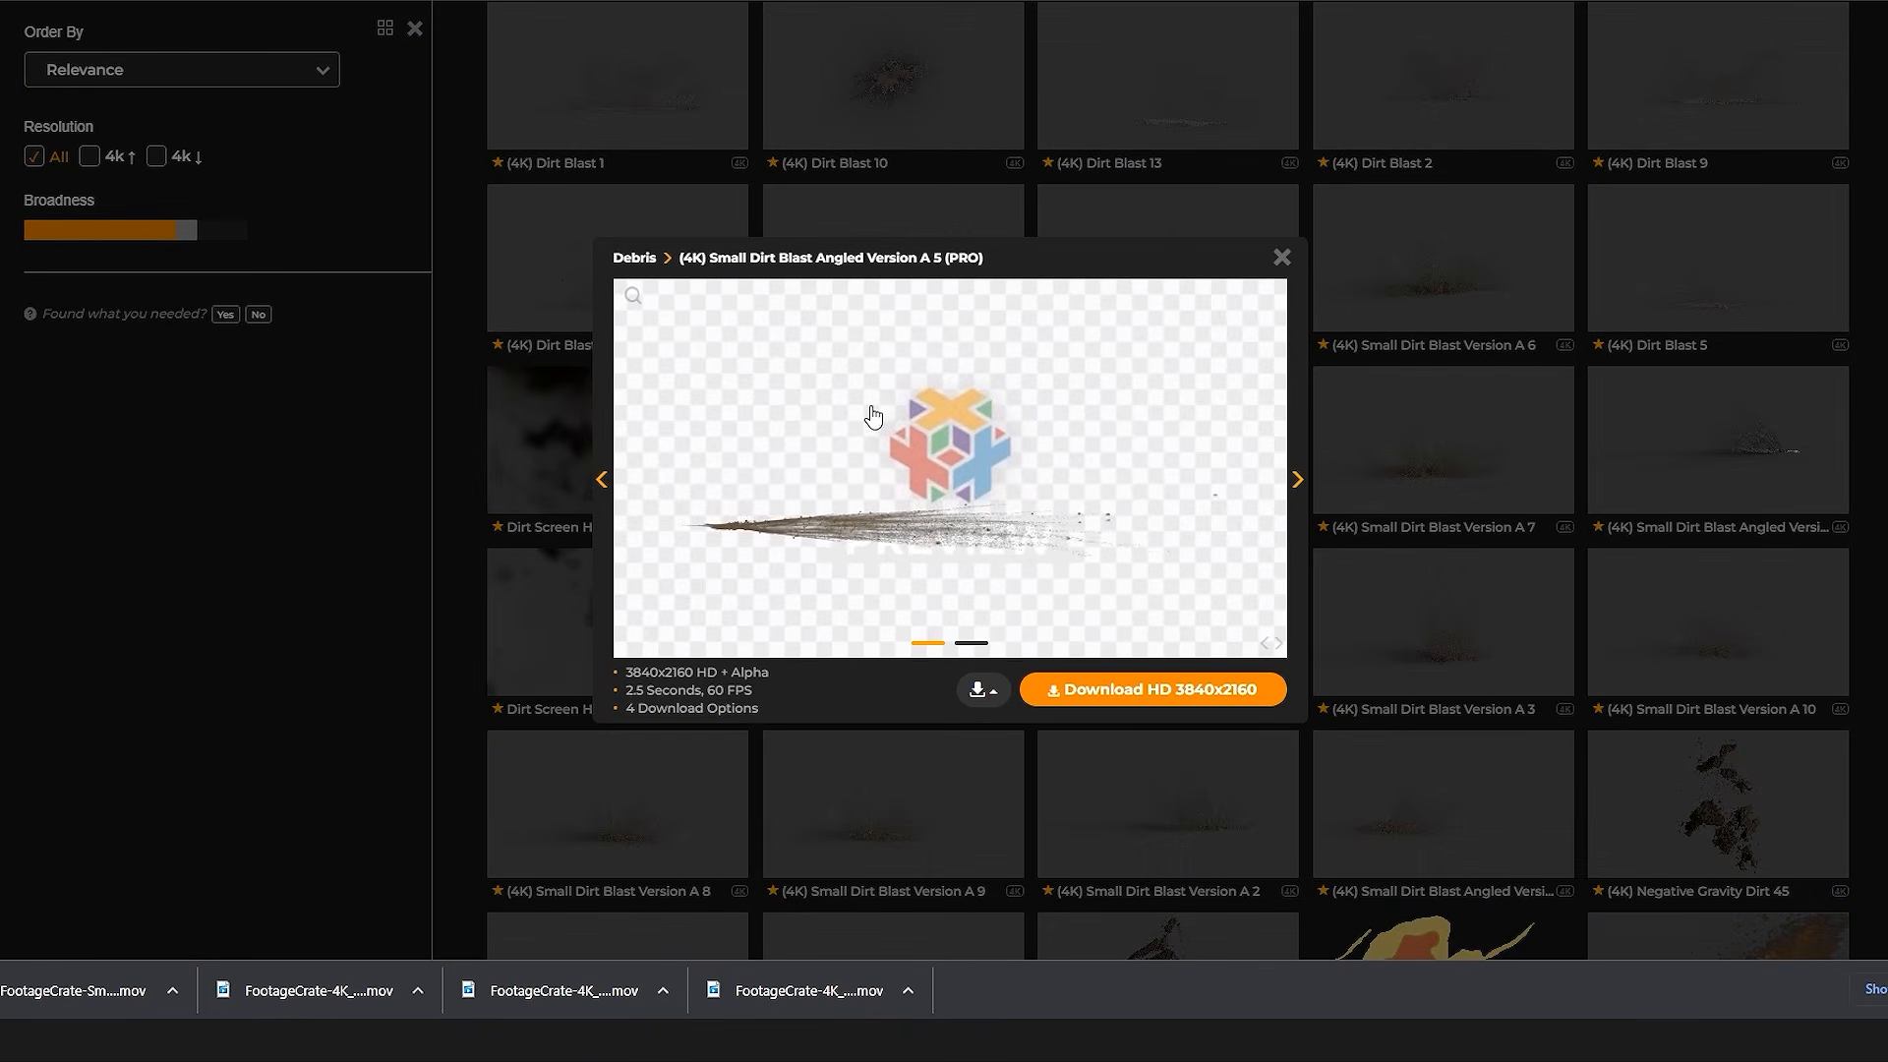
{"action": "left_click", "coordinate": [1153, 688]}
{"action": "left_click", "coordinate": [673, 789]}
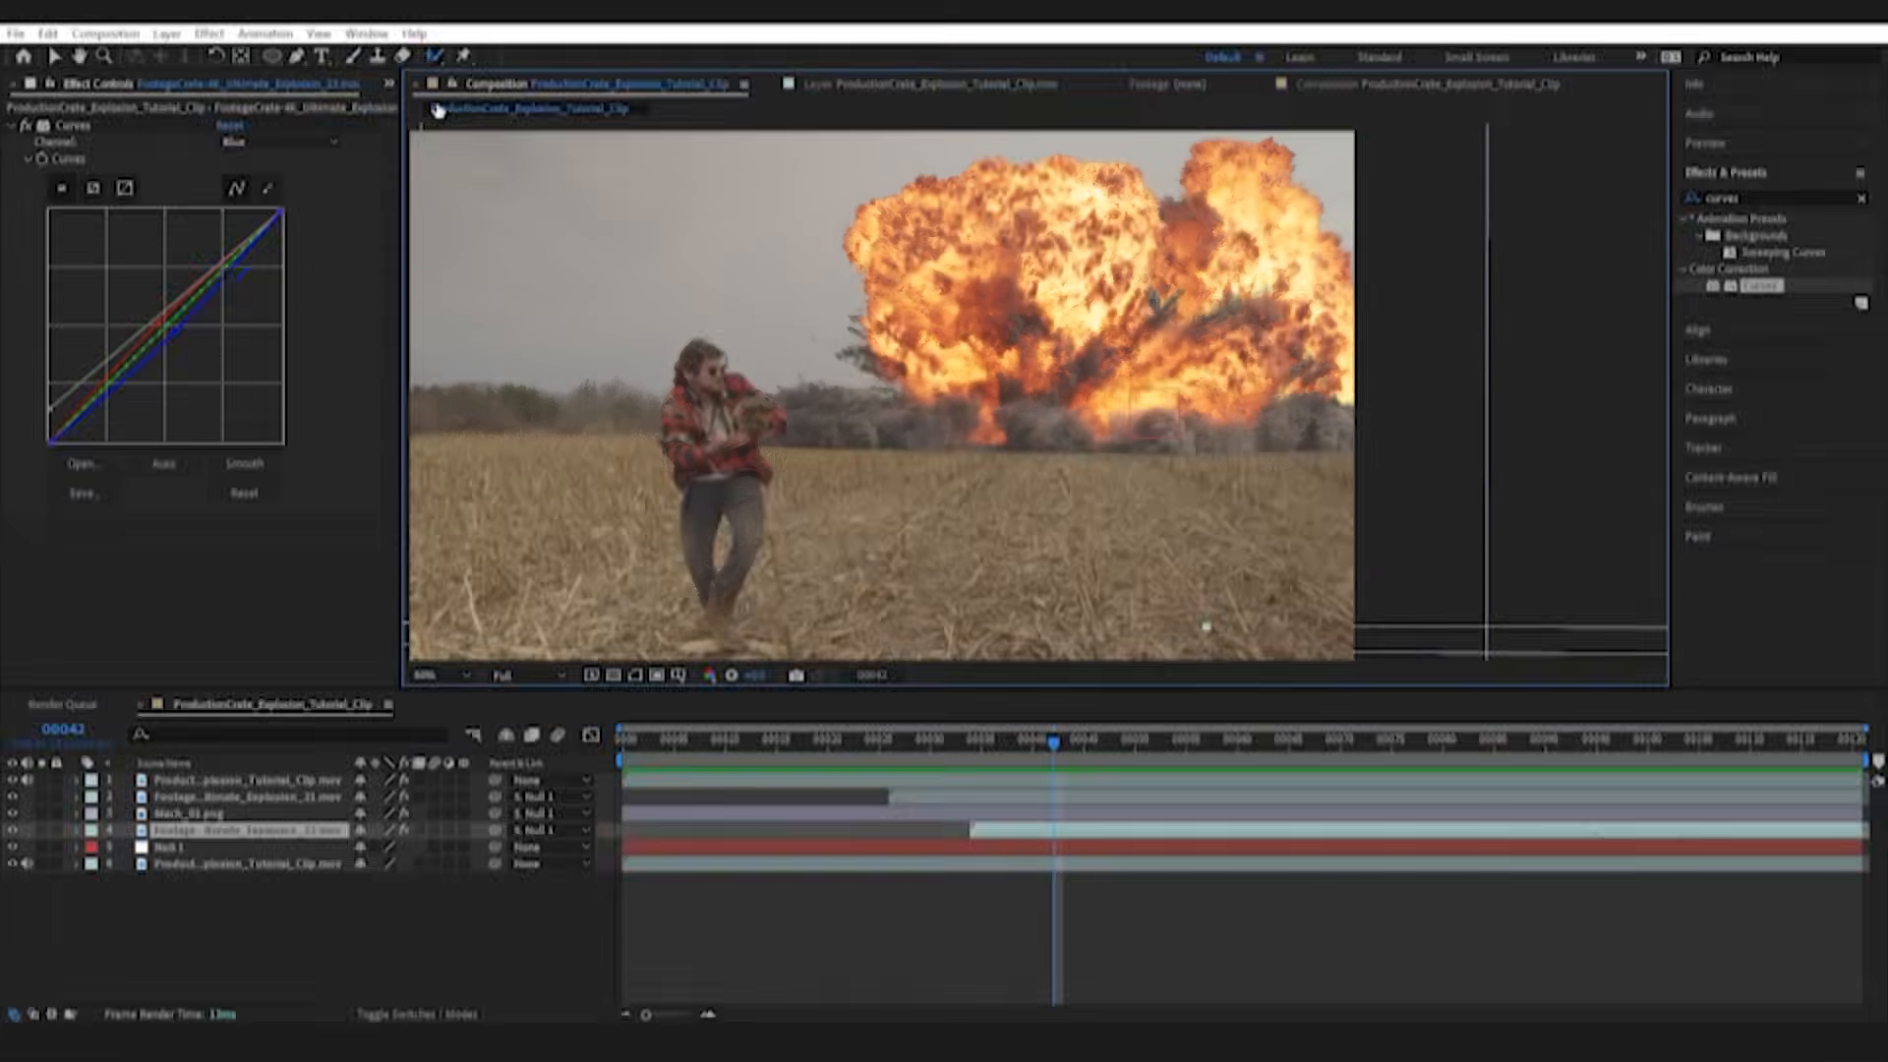
Step: Switch to After Effects and import Small_Dirt_Blast_Version_A_5 and Small_Dirt_Blast_Angled_Version_A_5 as footage from the ProductionCrate_Assets folder
{"action": "left_click", "coordinate": [389, 85]}
{"action": "left_click", "coordinate": [503, 109]}
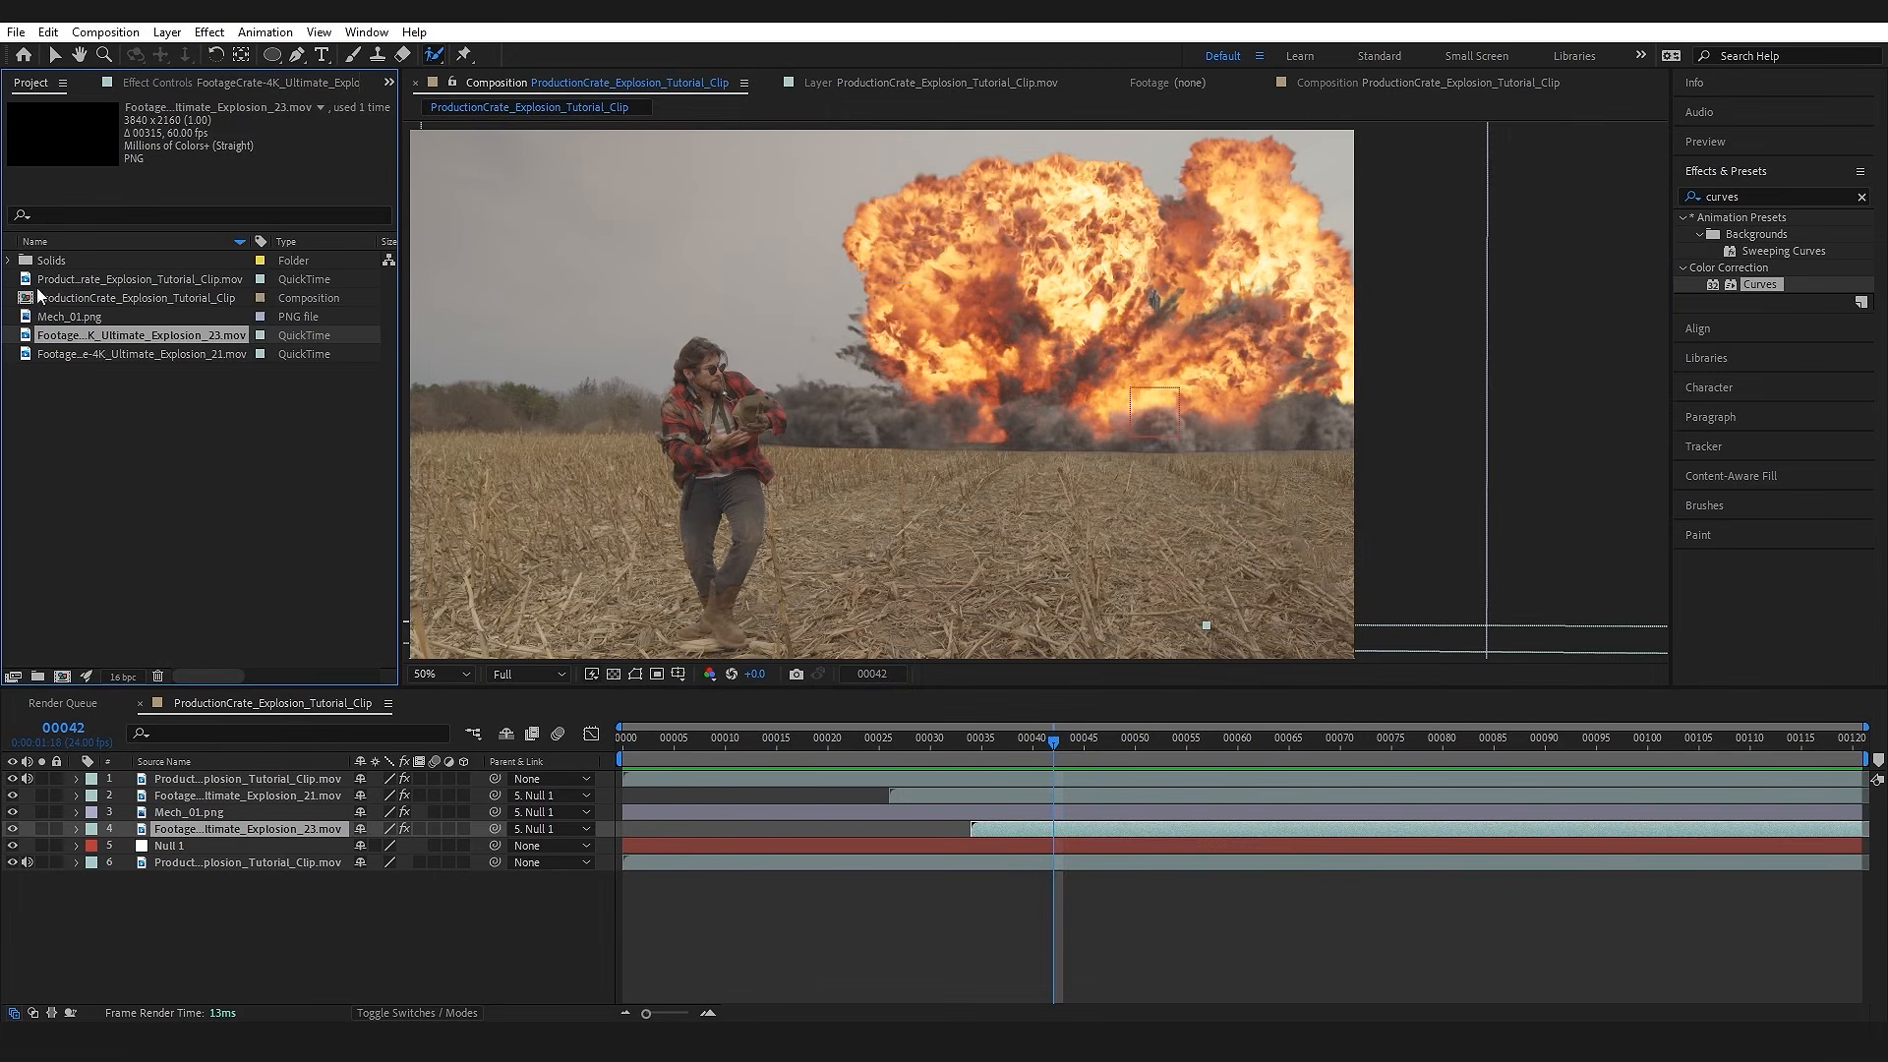
{"action": "double_click", "coordinate": [158, 473]}
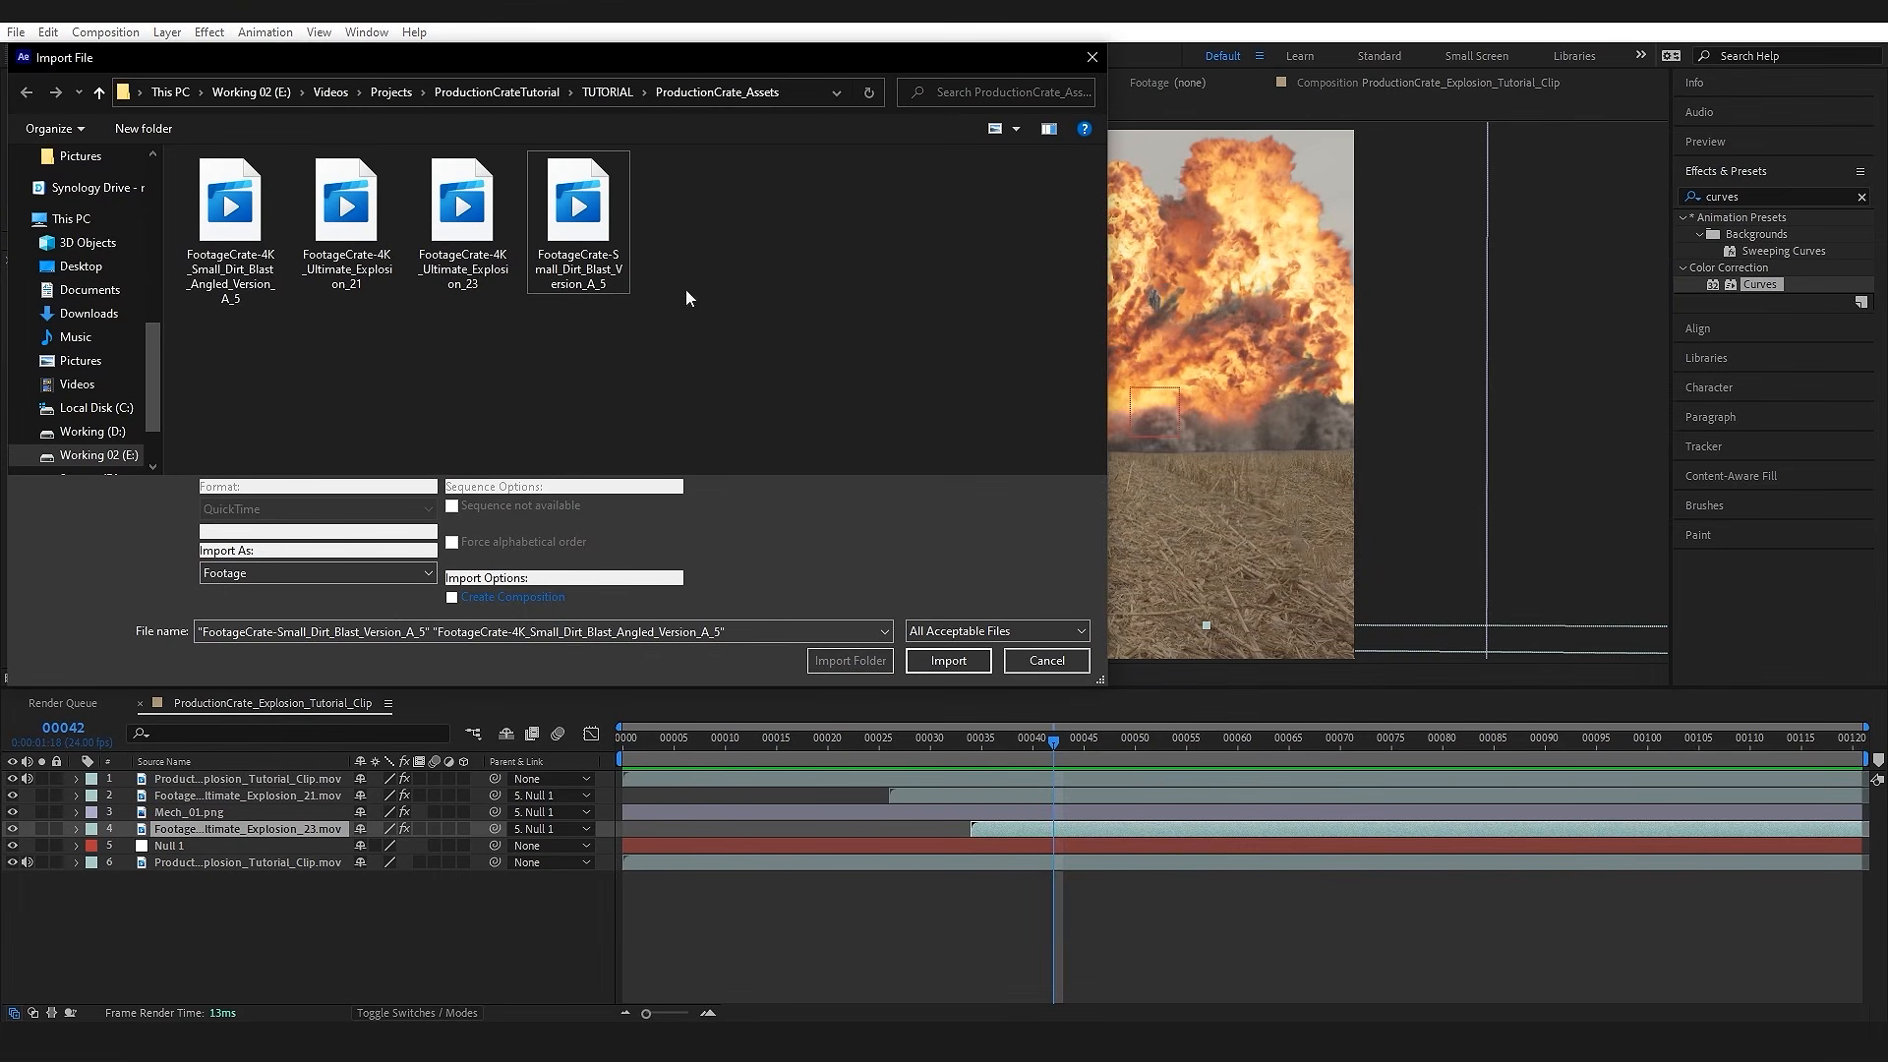
{"action": "left_click", "coordinate": [948, 660]}
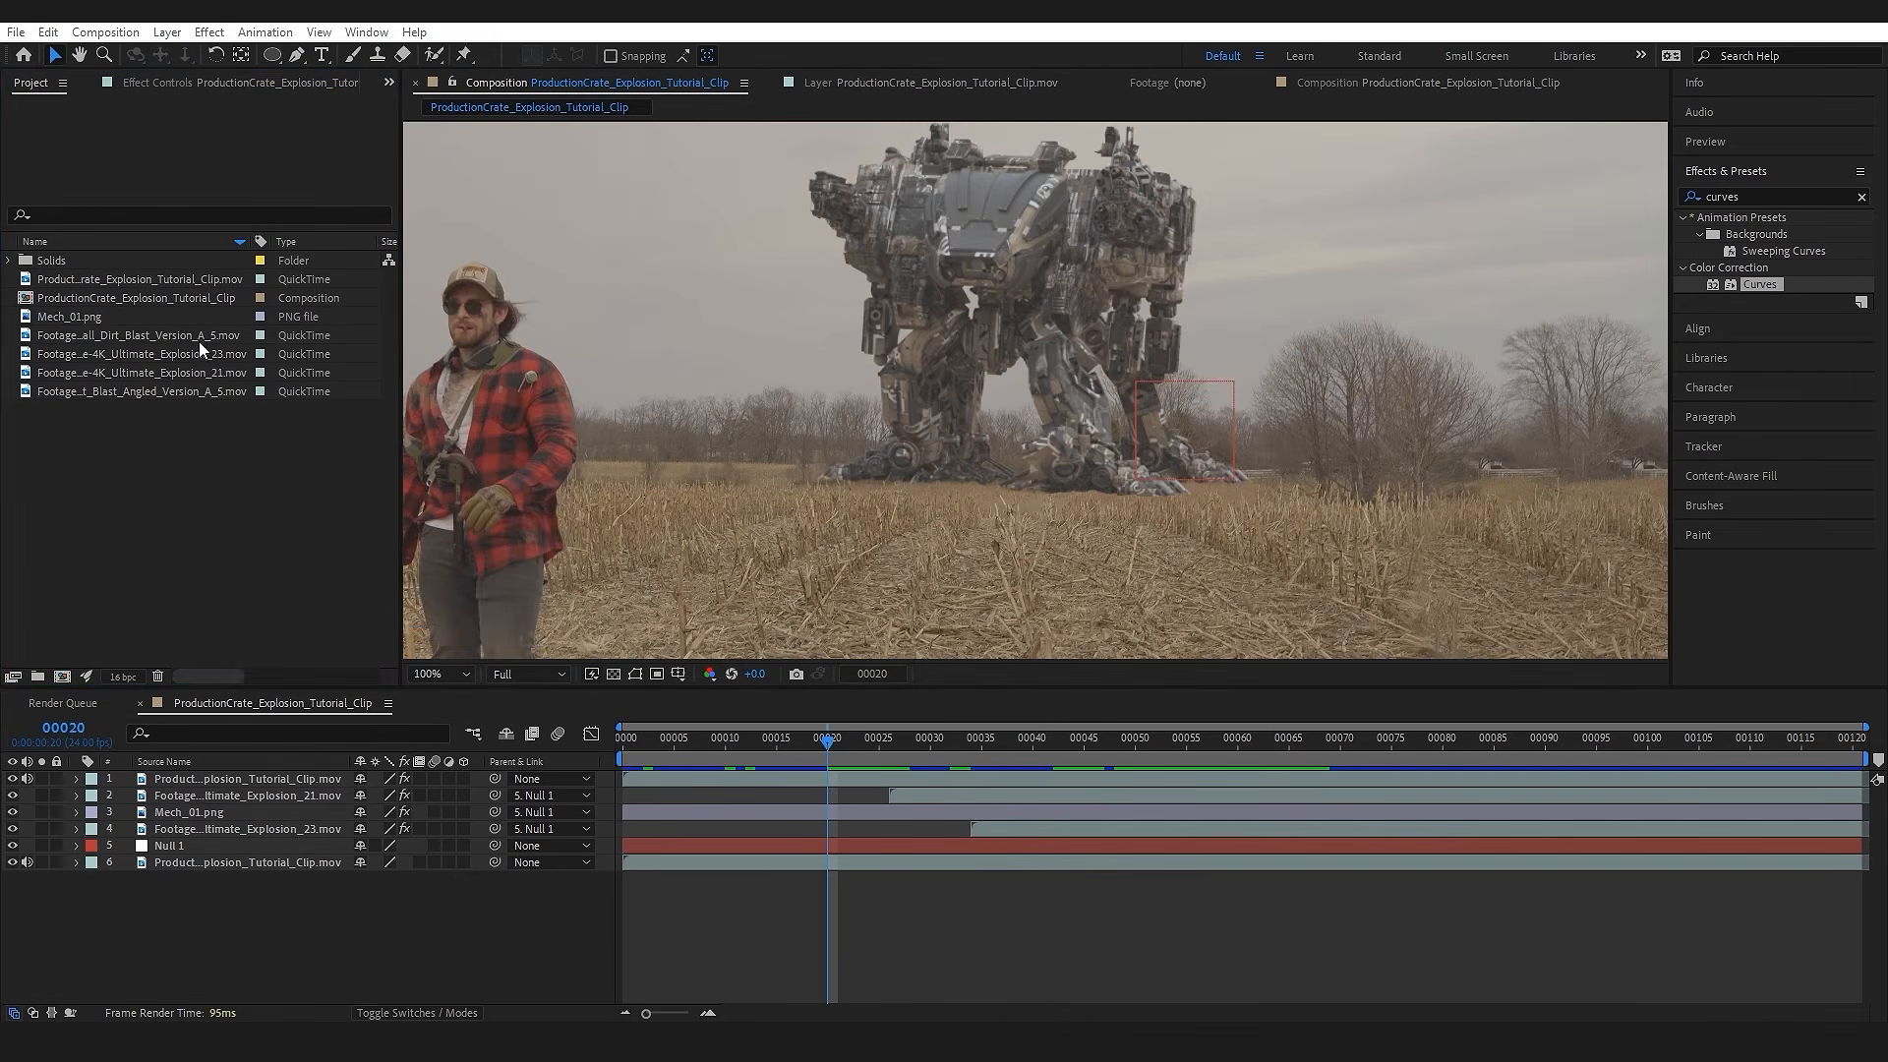
Step: Add the Small_Dirt_Blast_Version_A_5 clip beneath the man's cutout layer and label the cutout layer Orange
{"action": "left_click", "coordinate": [189, 336]}
{"action": "left_click_drag", "start_coordinate": [189, 336], "coordinate": [322, 786]}
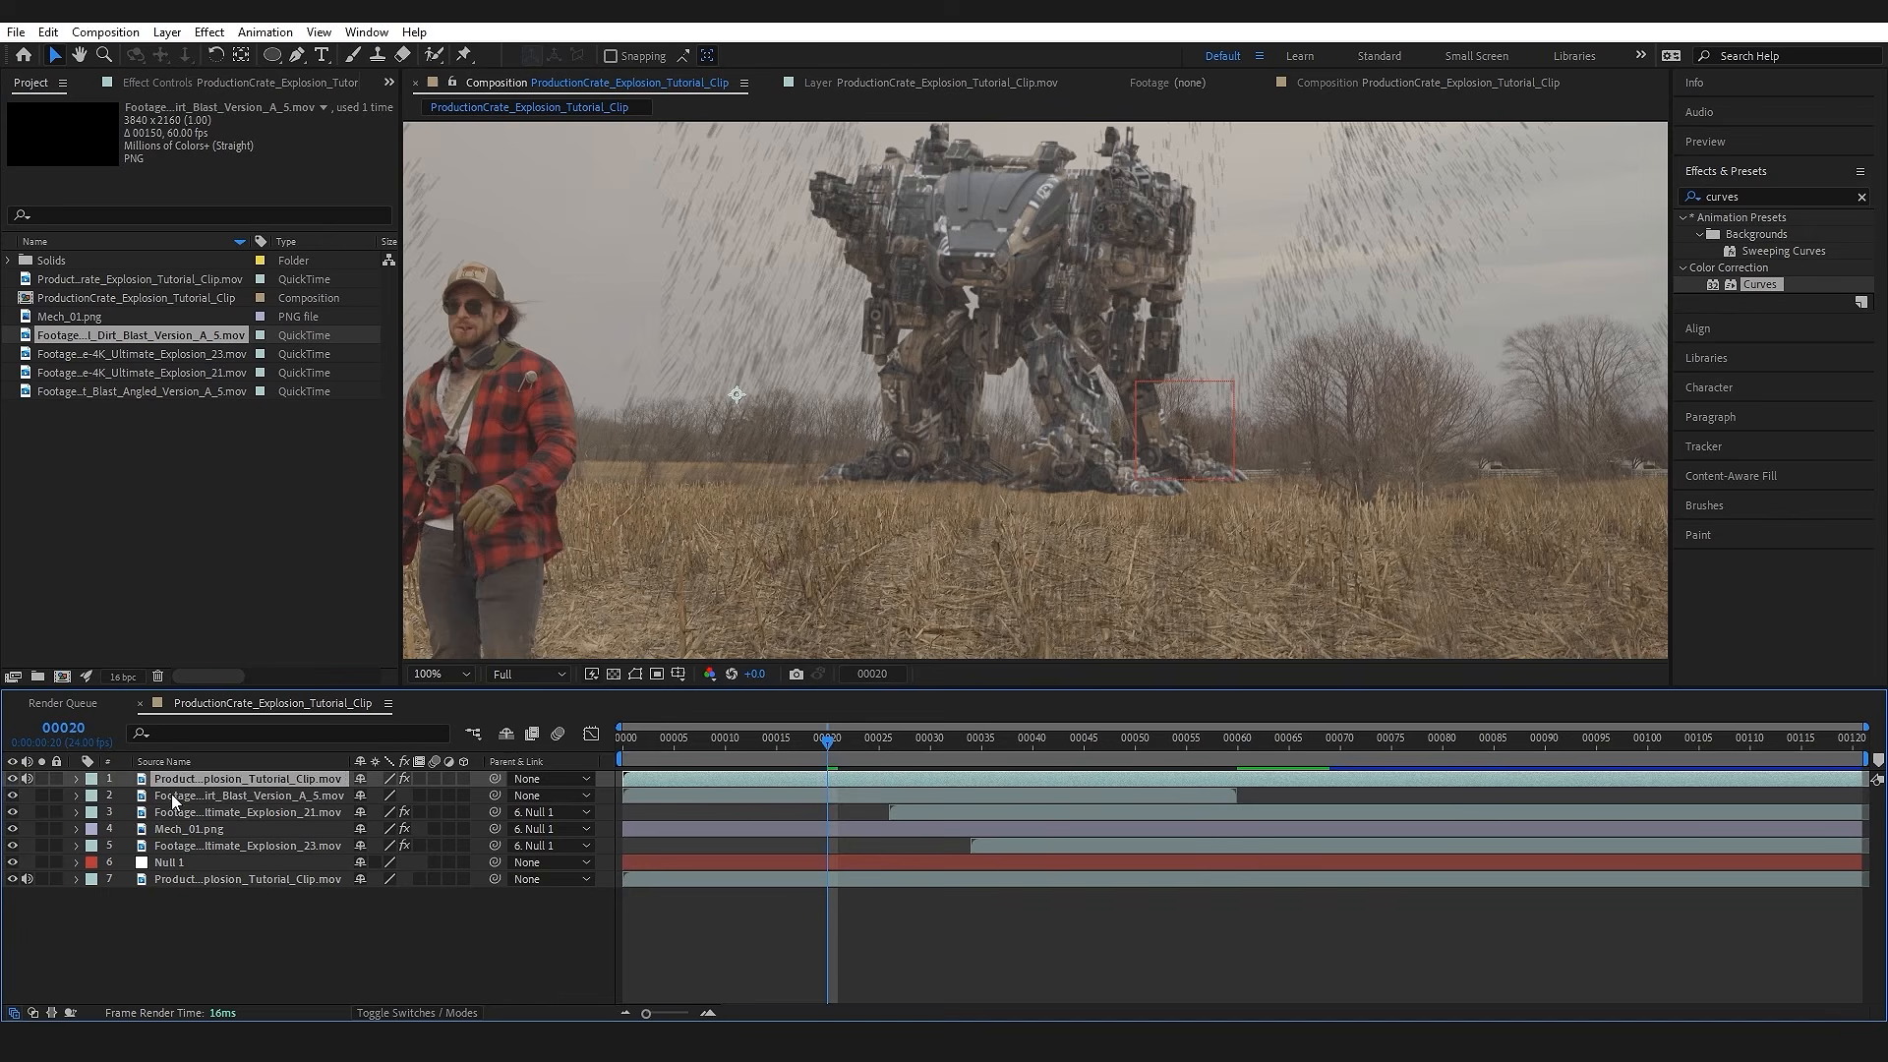
{"action": "left_click", "coordinate": [92, 778]}
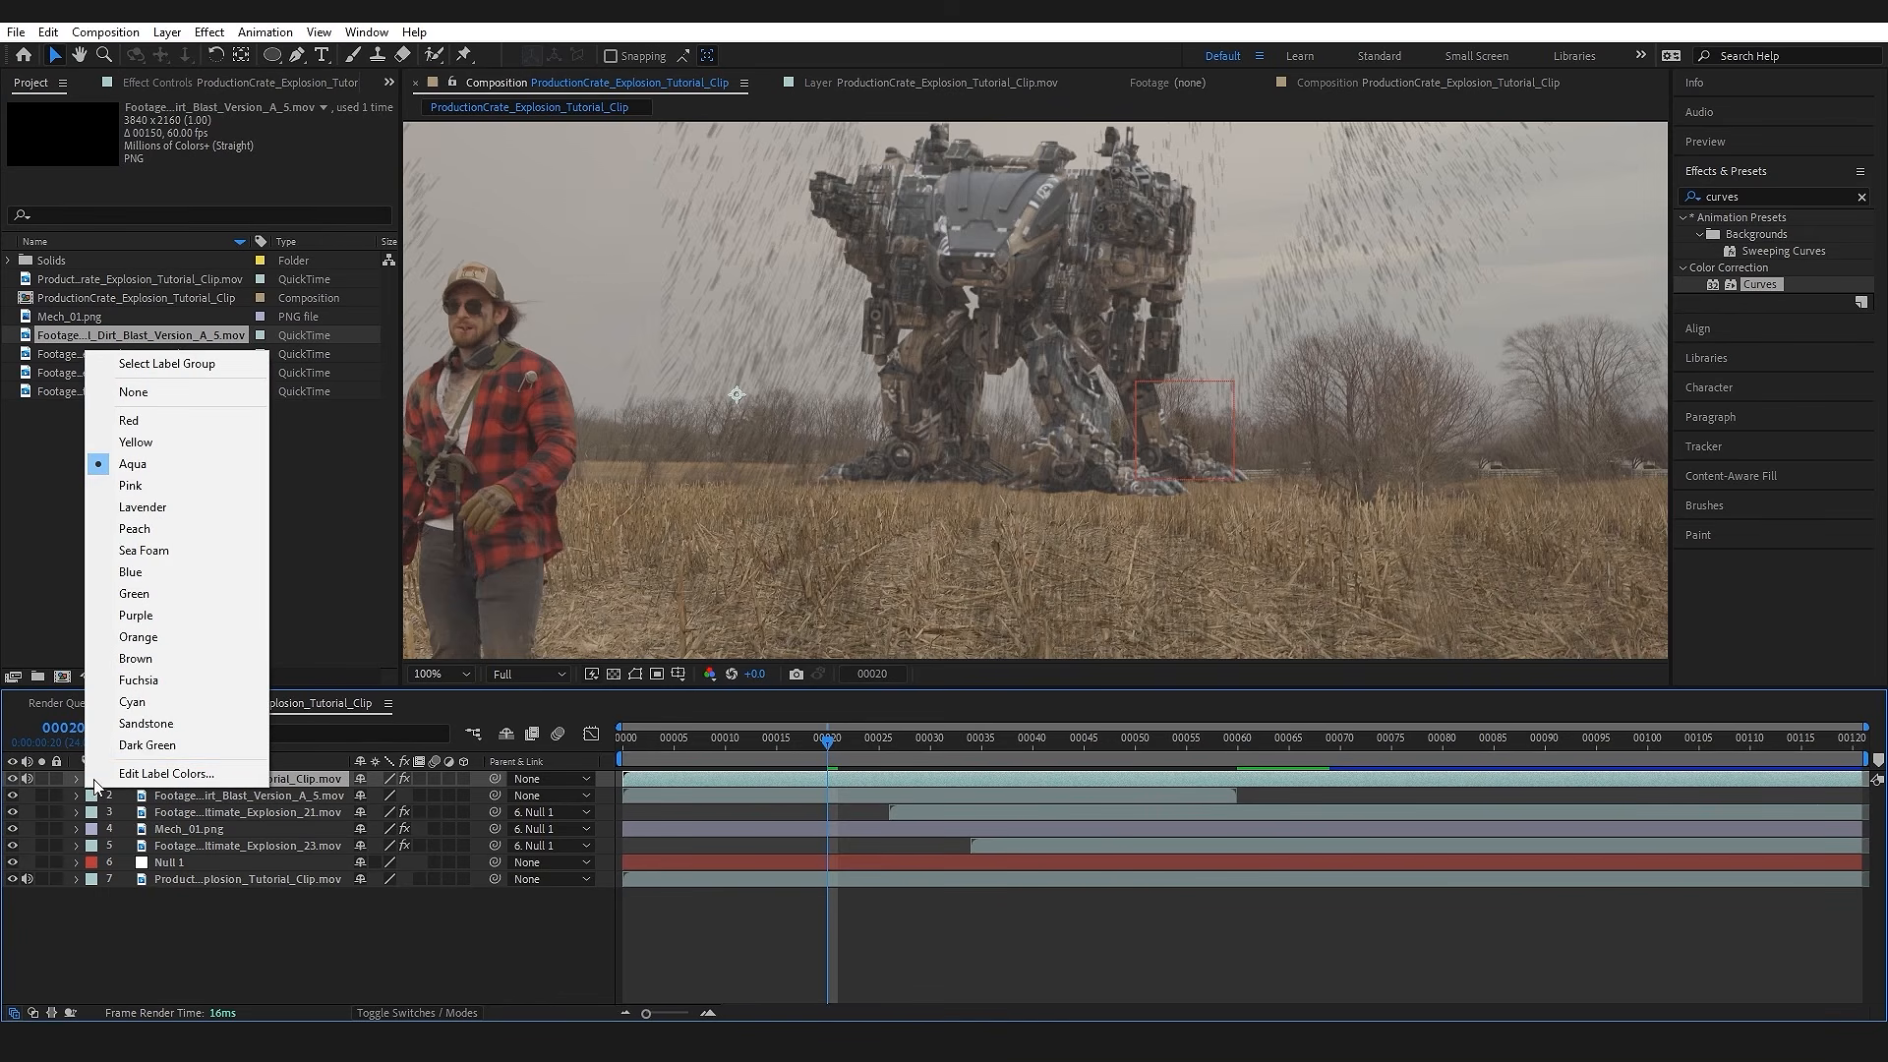
{"action": "left_click", "coordinate": [138, 636]}
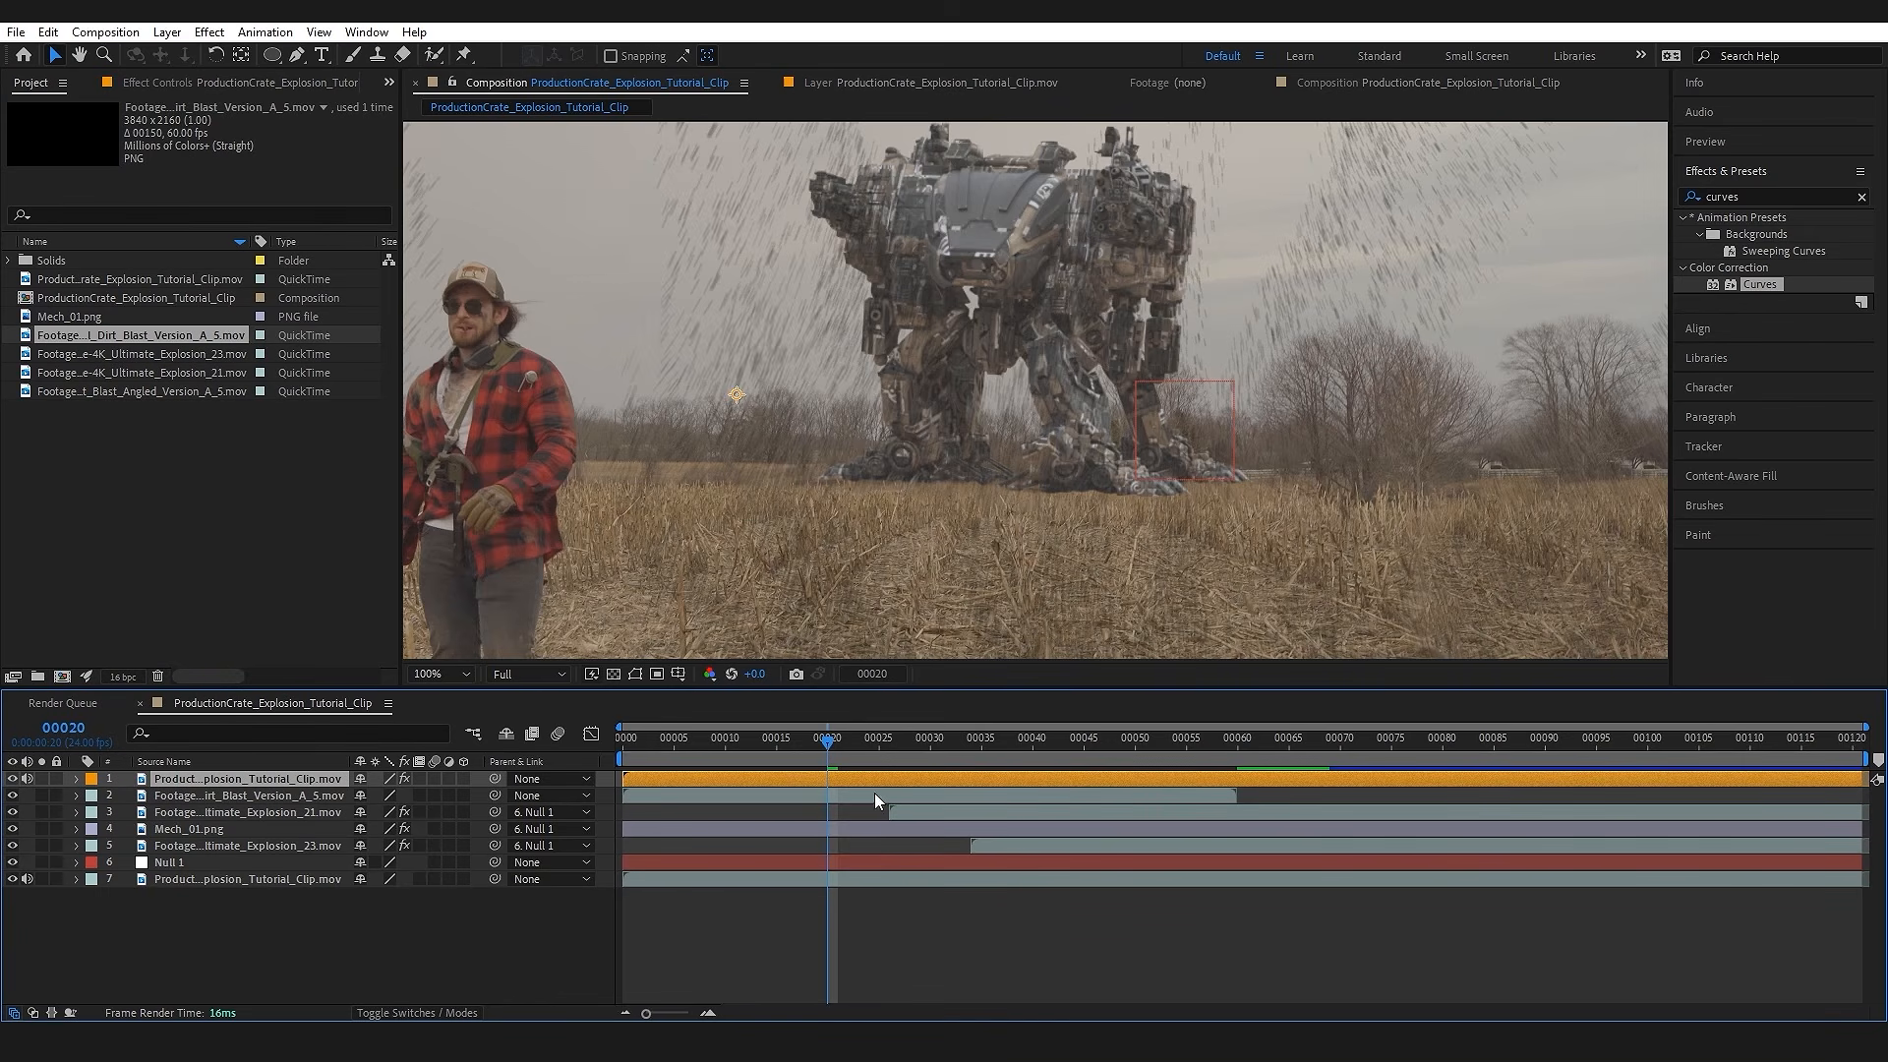
Step: Parent the dirt blast layer to Null 1 and scale it down so the blast sits at the mech's feet
{"action": "scroll", "coordinate": [1097, 456], "scroll_direction": "down", "scroll_amount": 2}
{"action": "left_click", "coordinate": [244, 794]}
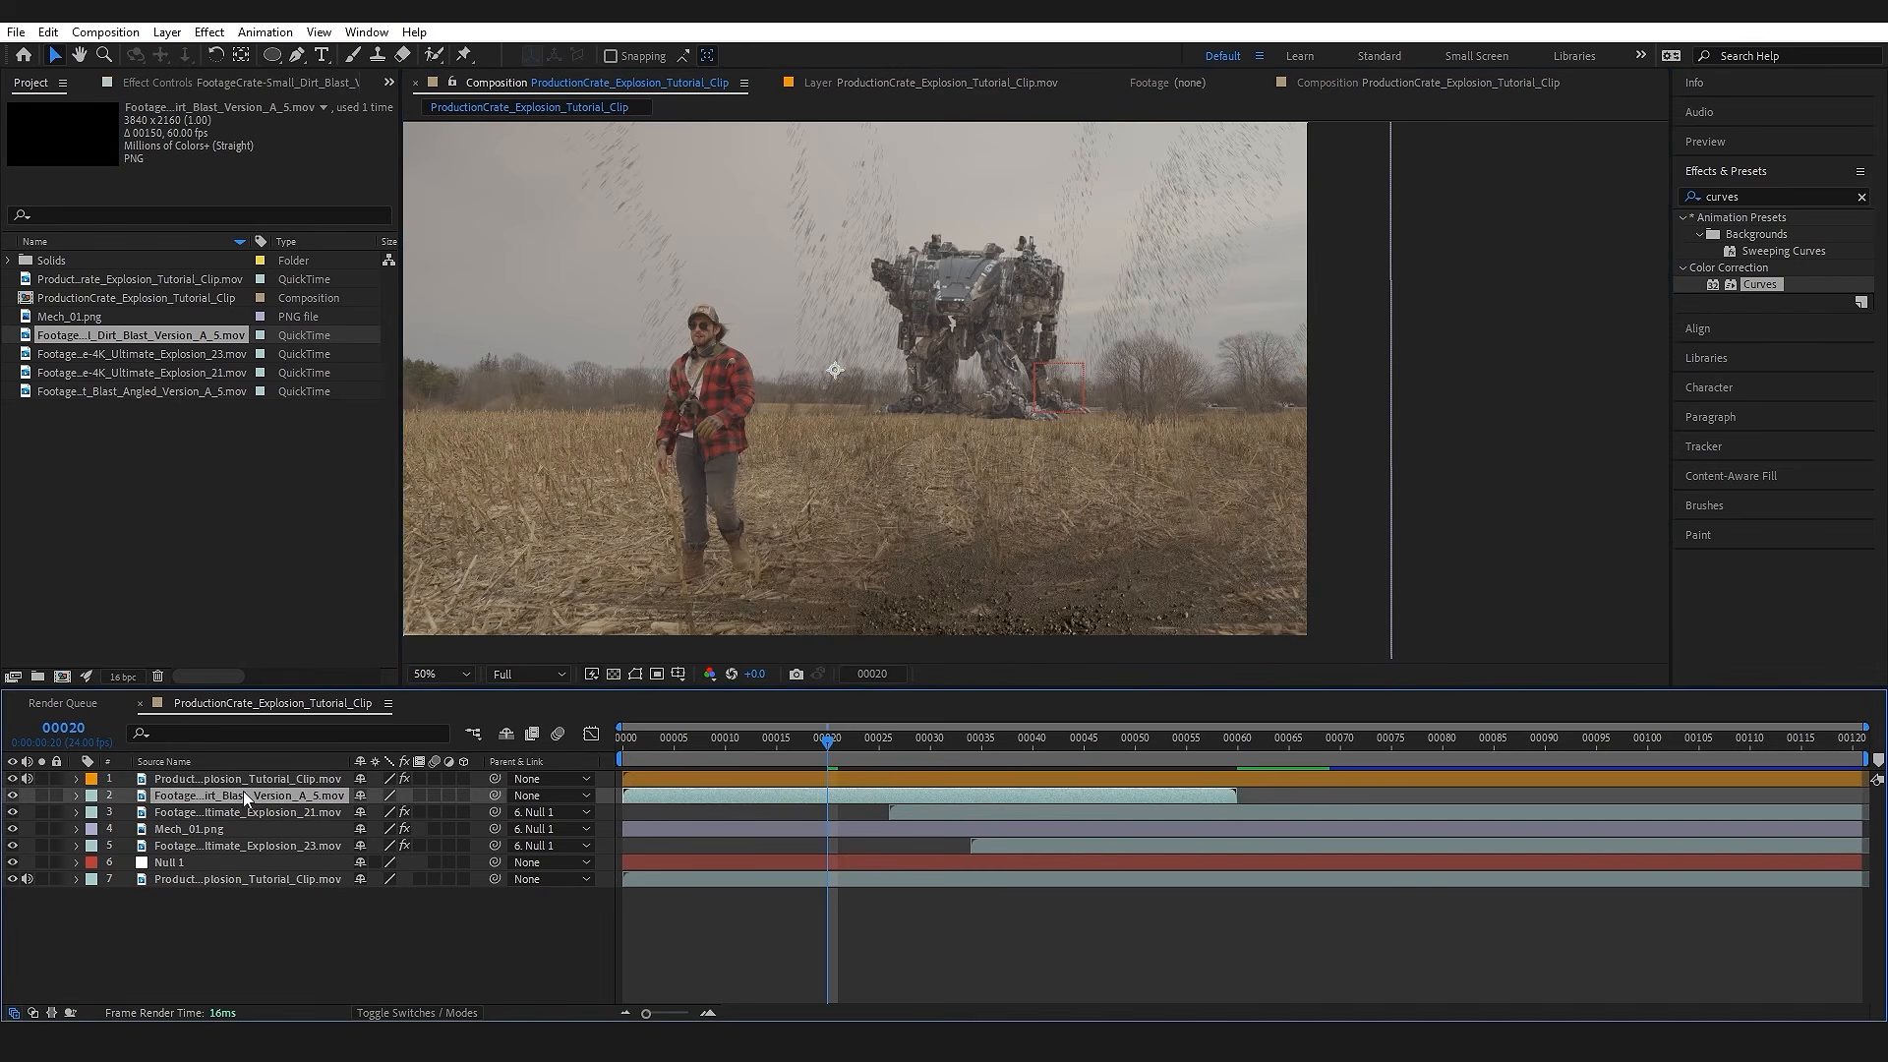
{"action": "left_click_drag", "start_coordinate": [494, 794], "coordinate": [209, 858]}
{"action": "scroll", "coordinate": [948, 442], "scroll_direction": "down", "scroll_amount": 2}
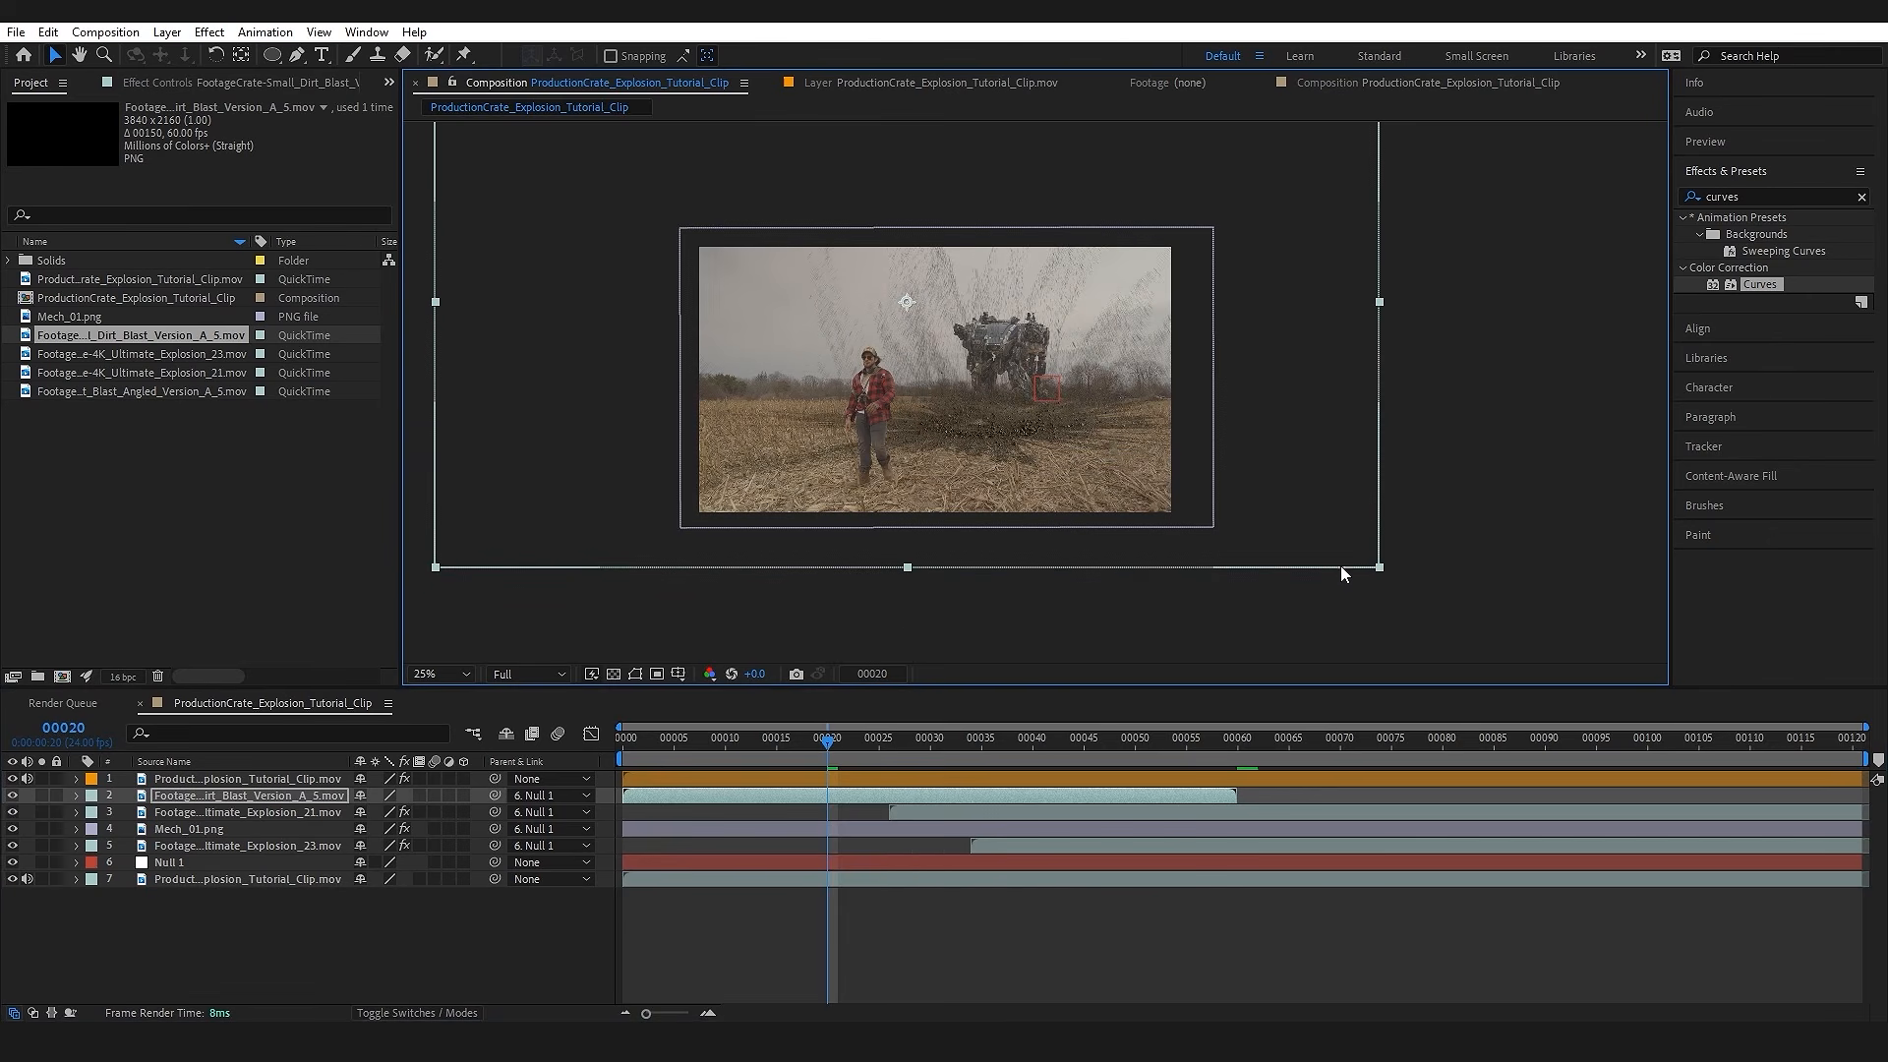
{"action": "left_click_drag", "start_coordinate": [1382, 568], "coordinate": [1078, 417]}
{"action": "scroll", "coordinate": [1036, 393], "scroll_direction": "up", "scroll_amount": 4}
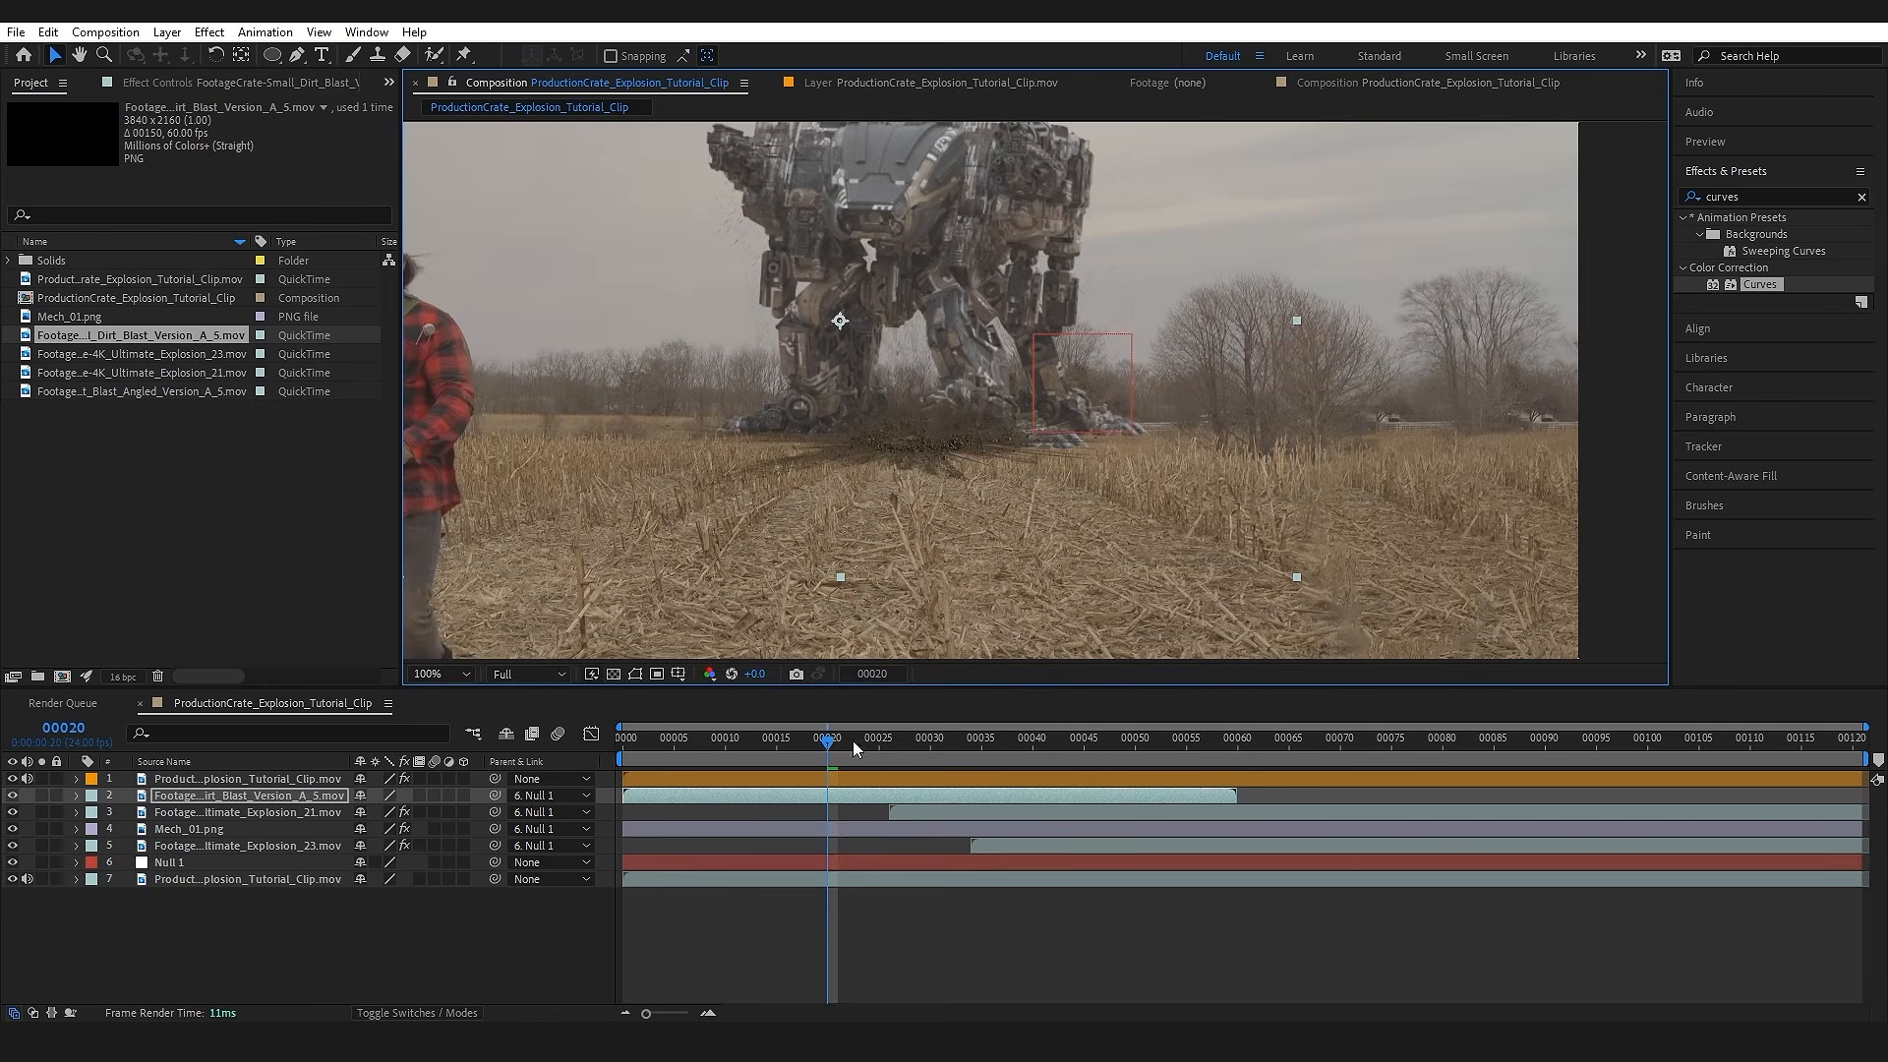
Step: Shift the dirt blast layer in time so it starts at frame 25, just before the first explosion
{"action": "left_click_drag", "start_coordinate": [829, 801], "coordinate": [1143, 808]}
{"action": "left_click_drag", "start_coordinate": [849, 752], "coordinate": [900, 754]}
{"action": "left_click_drag", "start_coordinate": [1017, 800], "coordinate": [924, 800]}
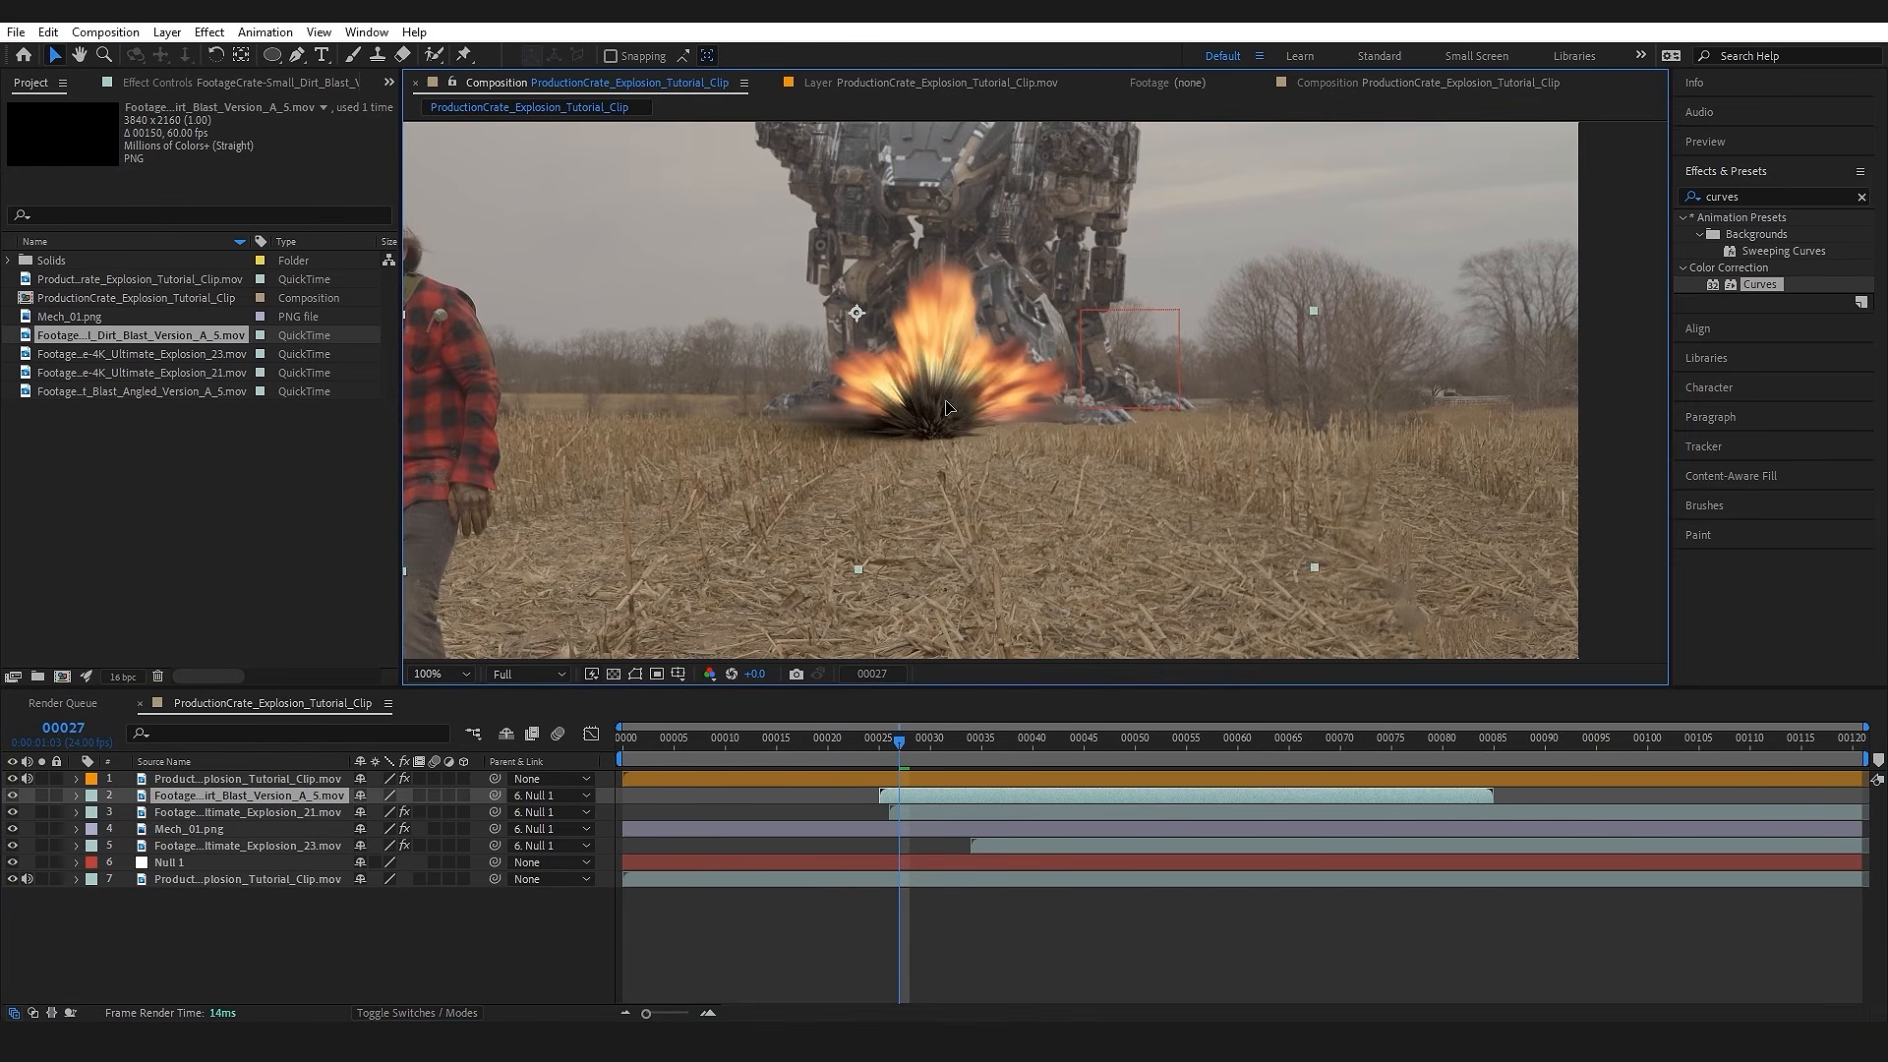
Step: Apply Curves to the dirt blast, lifting the RGB black point, raising the red midtones and slightly lowering blue
{"action": "left_click", "coordinate": [256, 799]}
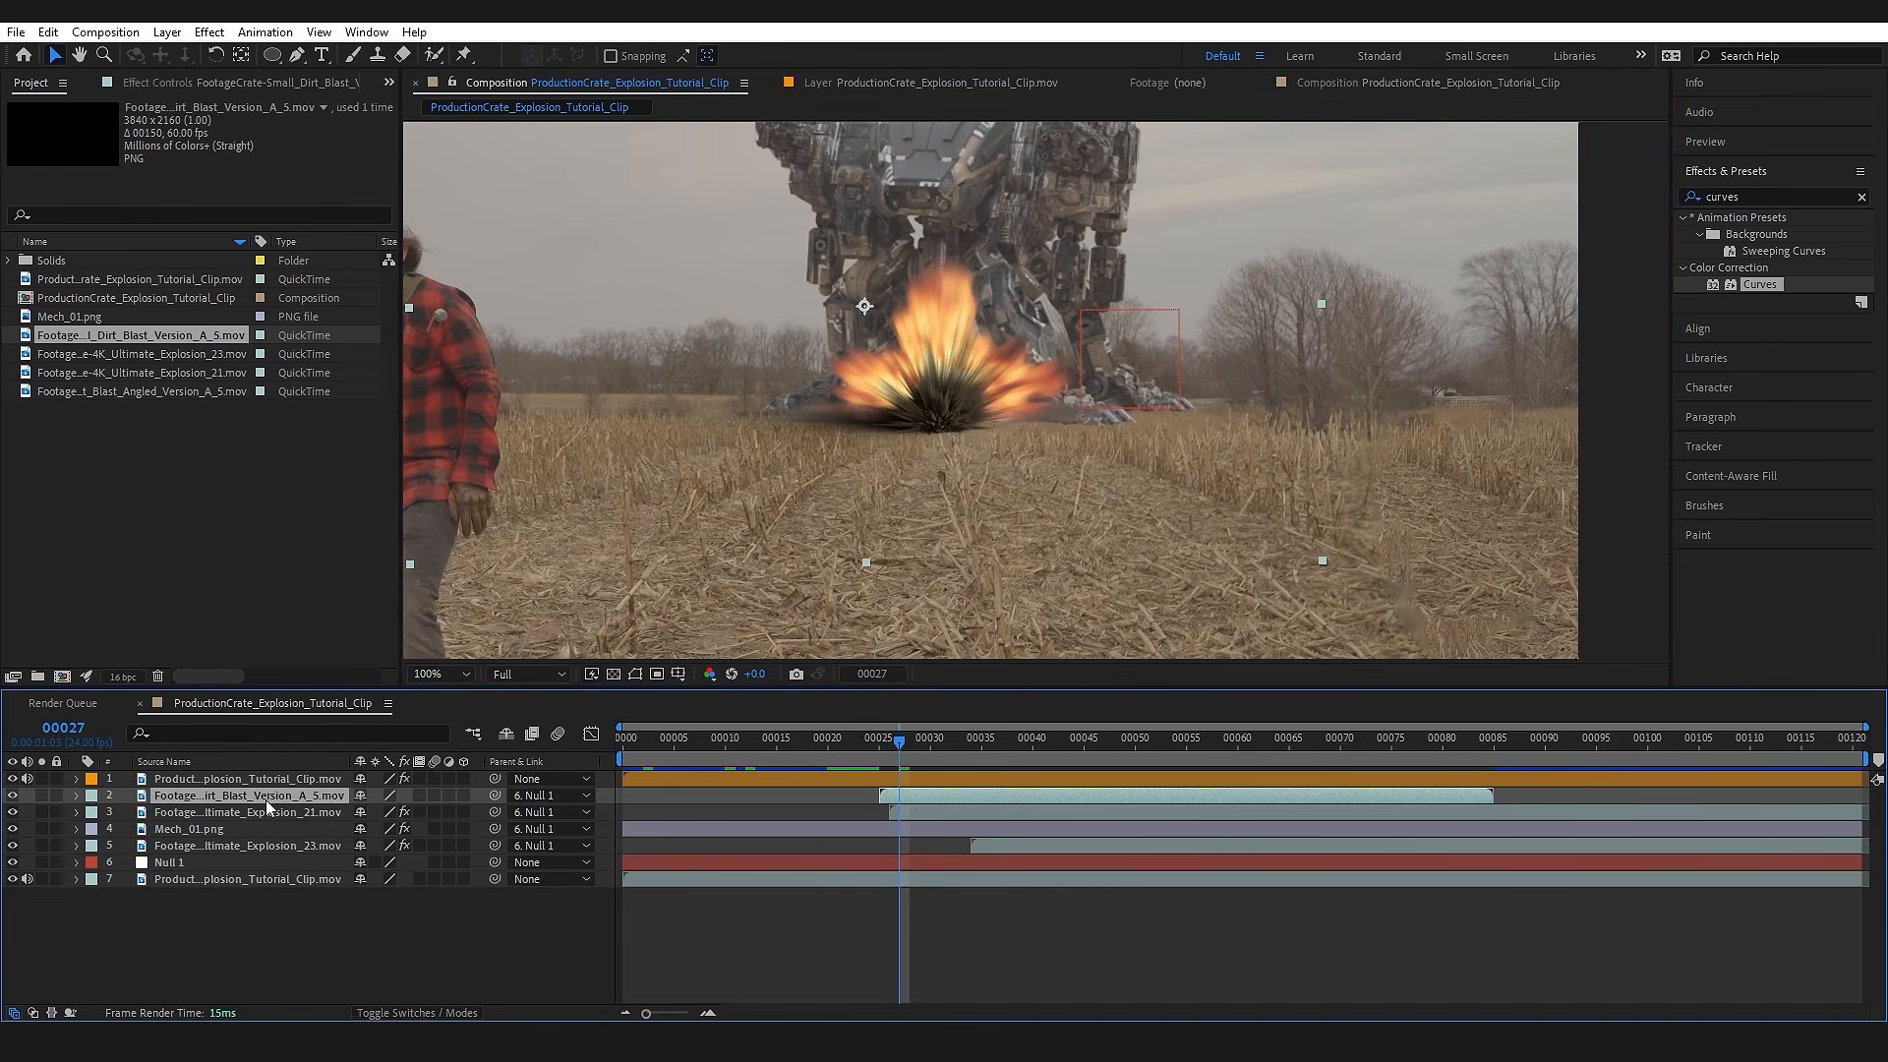
{"action": "key", "text": "ctrl+space"}
{"action": "type", "text": "curv"}
{"action": "key", "text": "Return"}
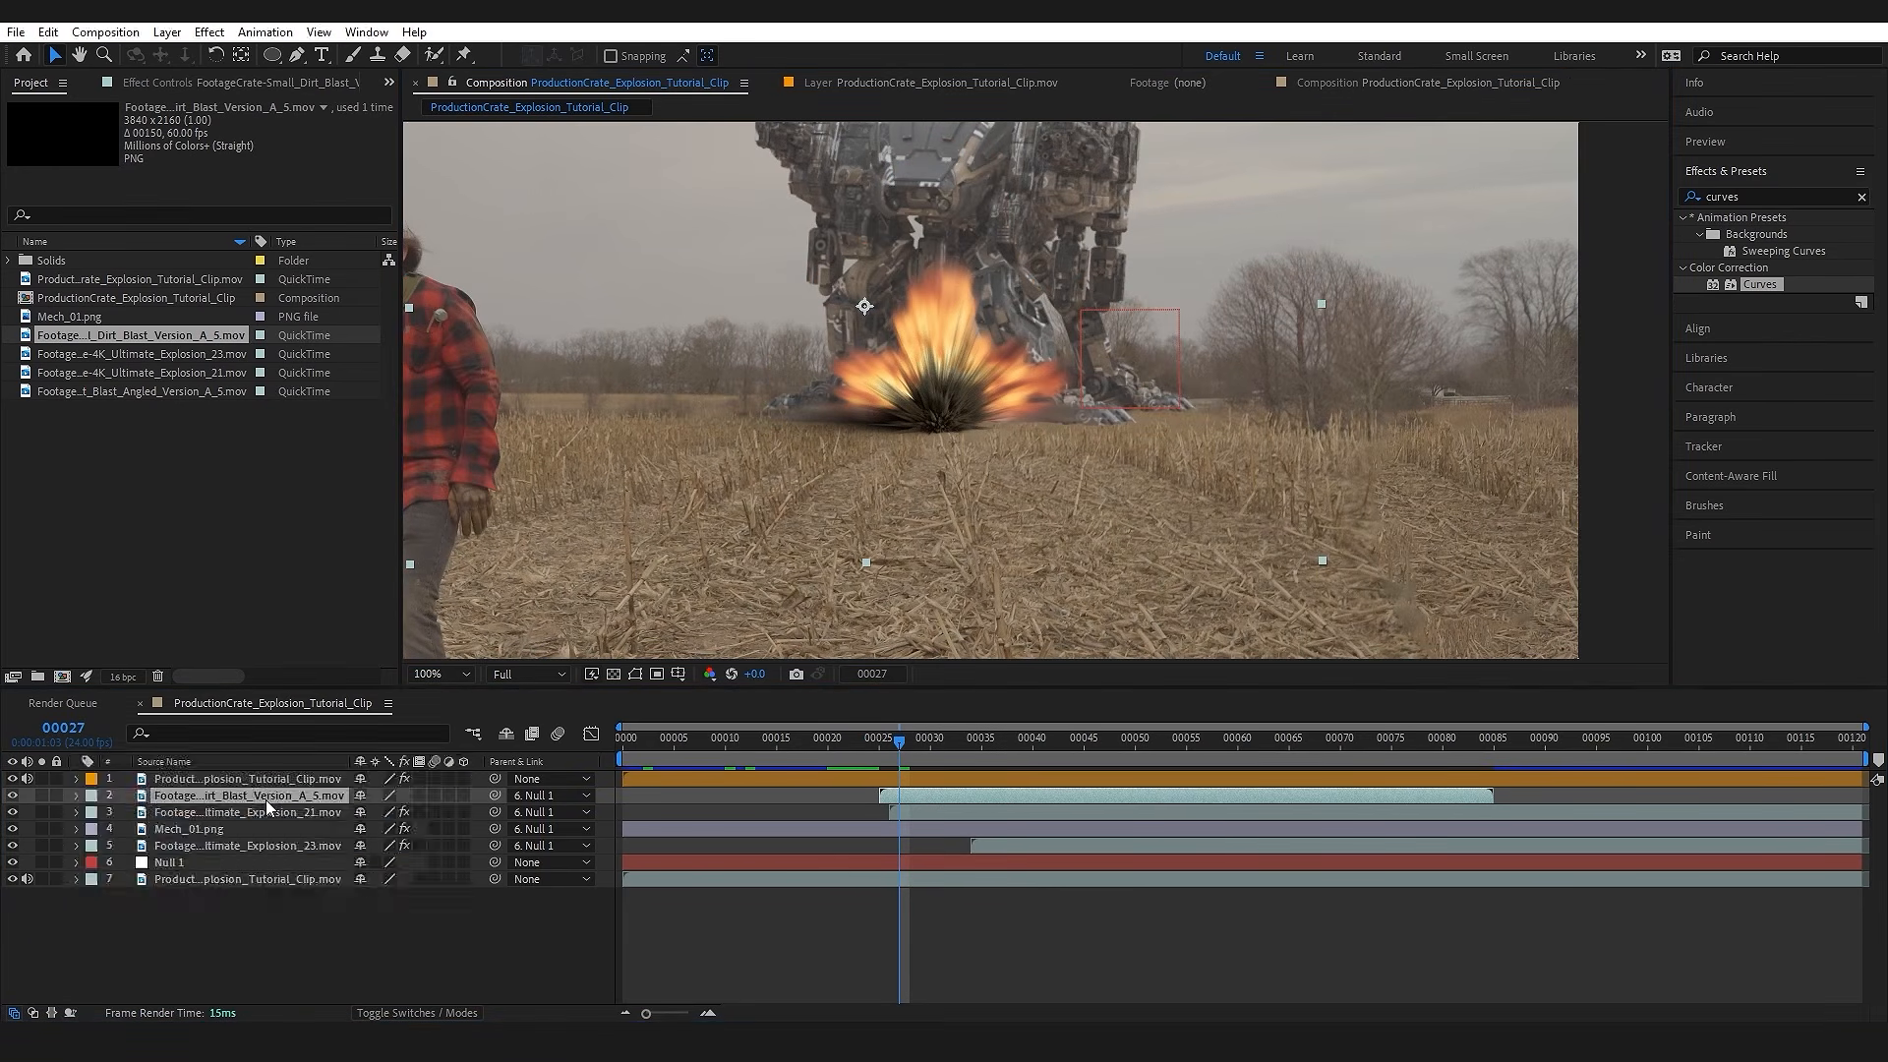
{"action": "left_click_drag", "start_coordinate": [50, 439], "coordinate": [23, 411]}
{"action": "left_click", "coordinate": [278, 141]}
{"action": "left_click", "coordinate": [260, 184]}
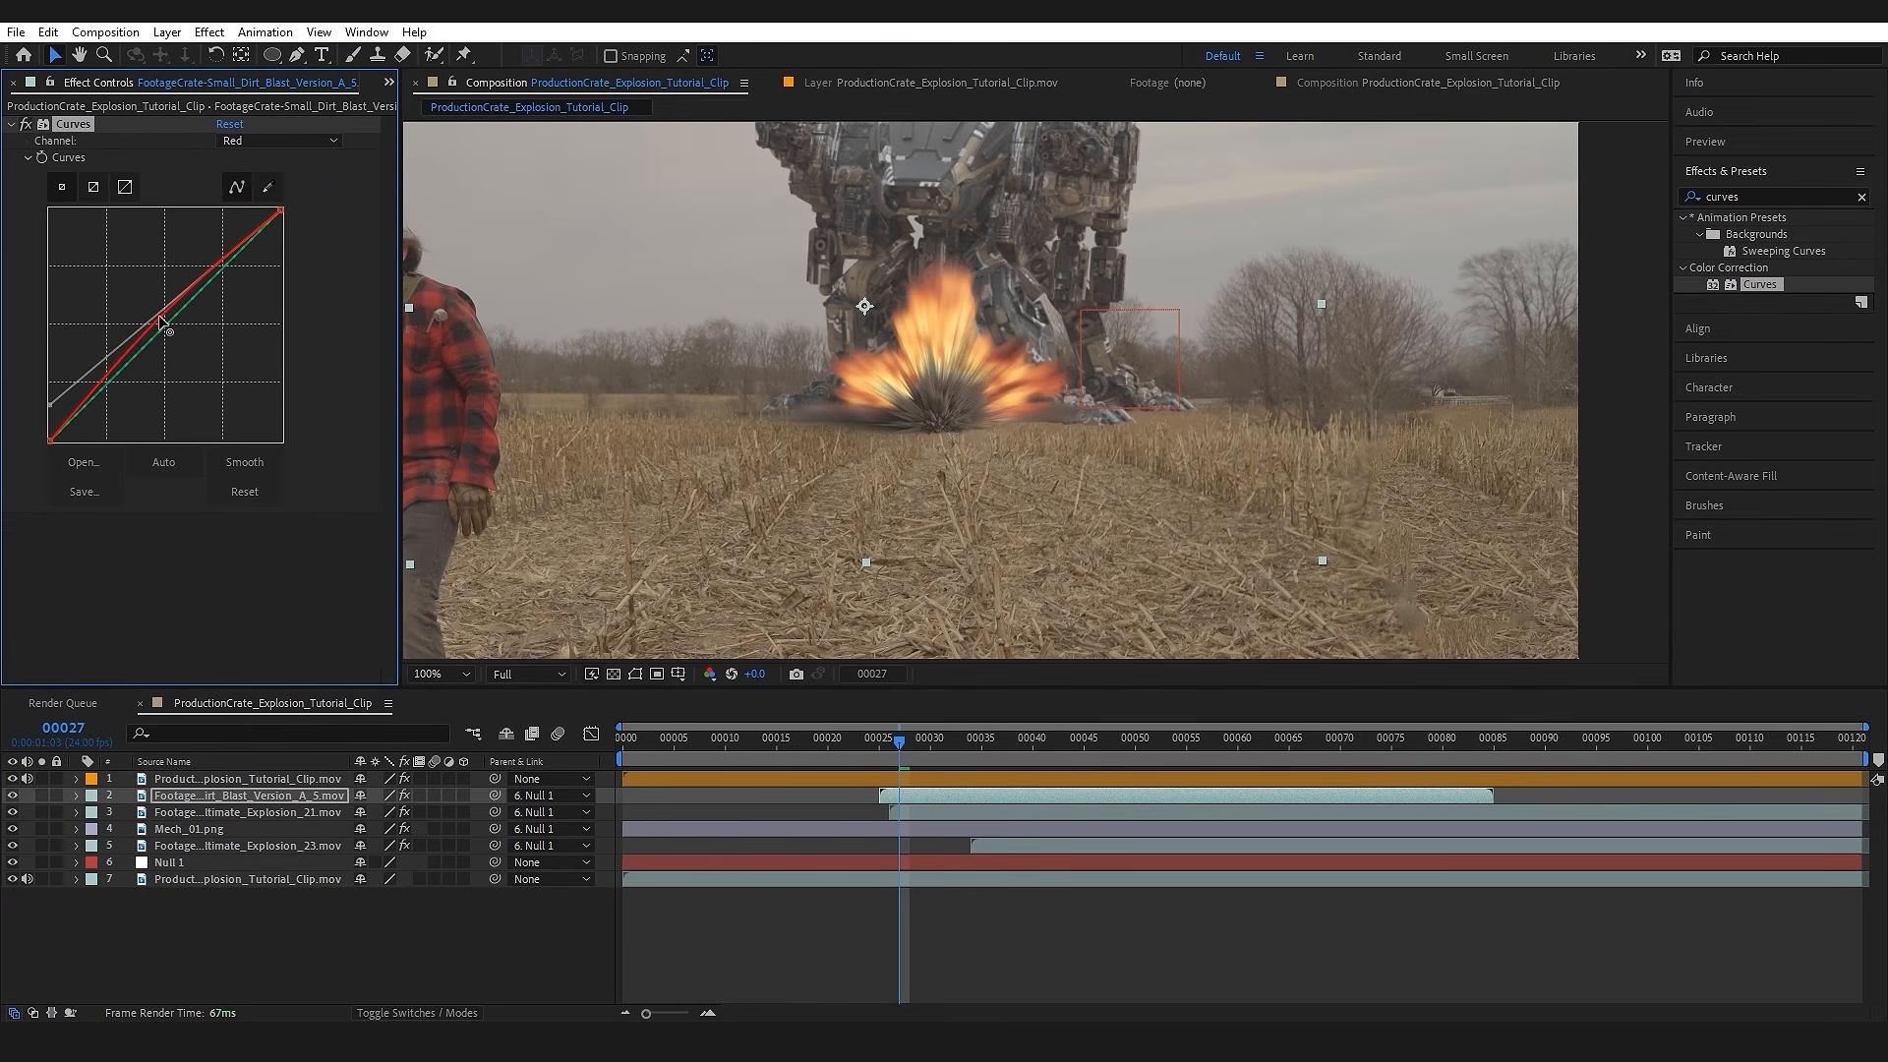
{"action": "left_click", "coordinate": [238, 144]}
{"action": "left_click", "coordinate": [266, 229]}
Step: Preview the dirt blast from frame 25 and compare the explosion's base at frame 39 with the blast hidden and shown
{"action": "scroll", "coordinate": [934, 439], "scroll_direction": "down", "scroll_amount": 2}
{"action": "left_click", "coordinate": [873, 746]}
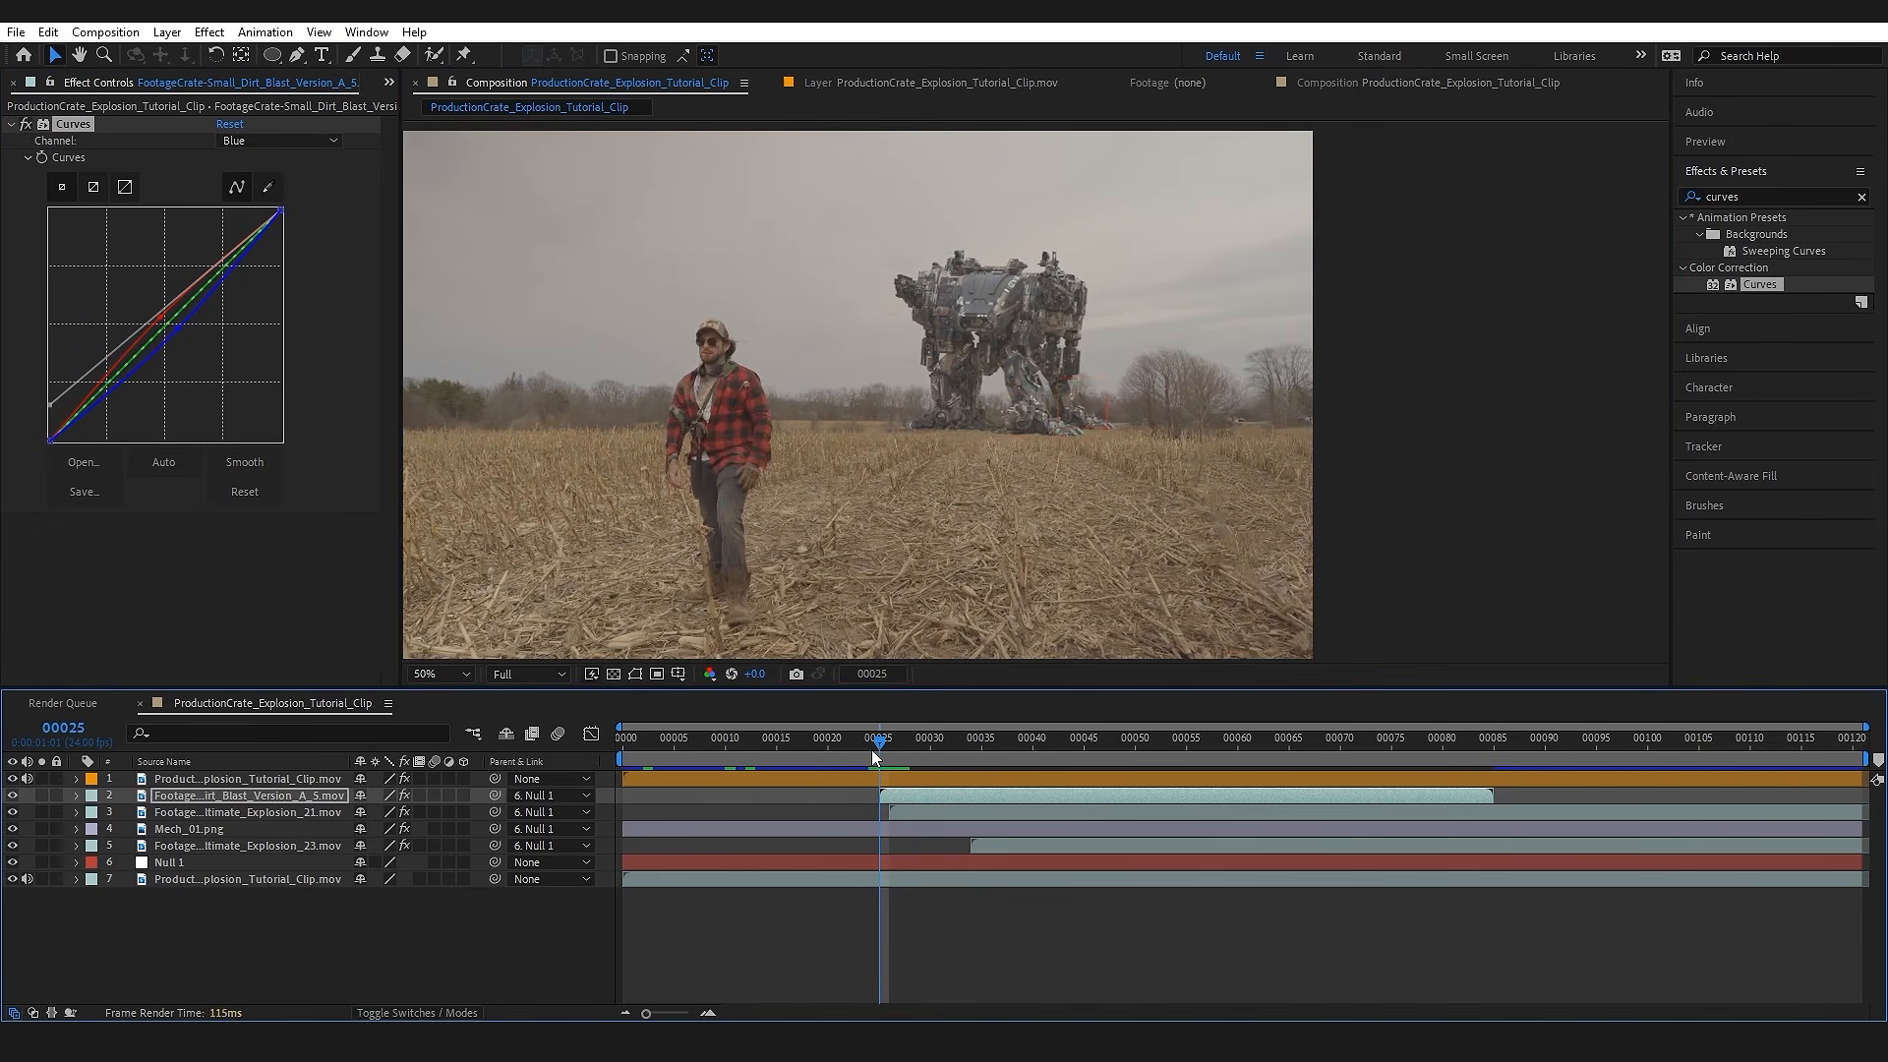
{"action": "key", "text": "space"}
{"action": "key", "text": "space"}
{"action": "scroll", "coordinate": [1050, 499], "scroll_direction": "up", "scroll_amount": 2}
{"action": "left_click_drag", "start_coordinate": [995, 373], "coordinate": [958, 259]}
{"action": "left_click_drag", "start_coordinate": [923, 377], "coordinate": [916, 395]}
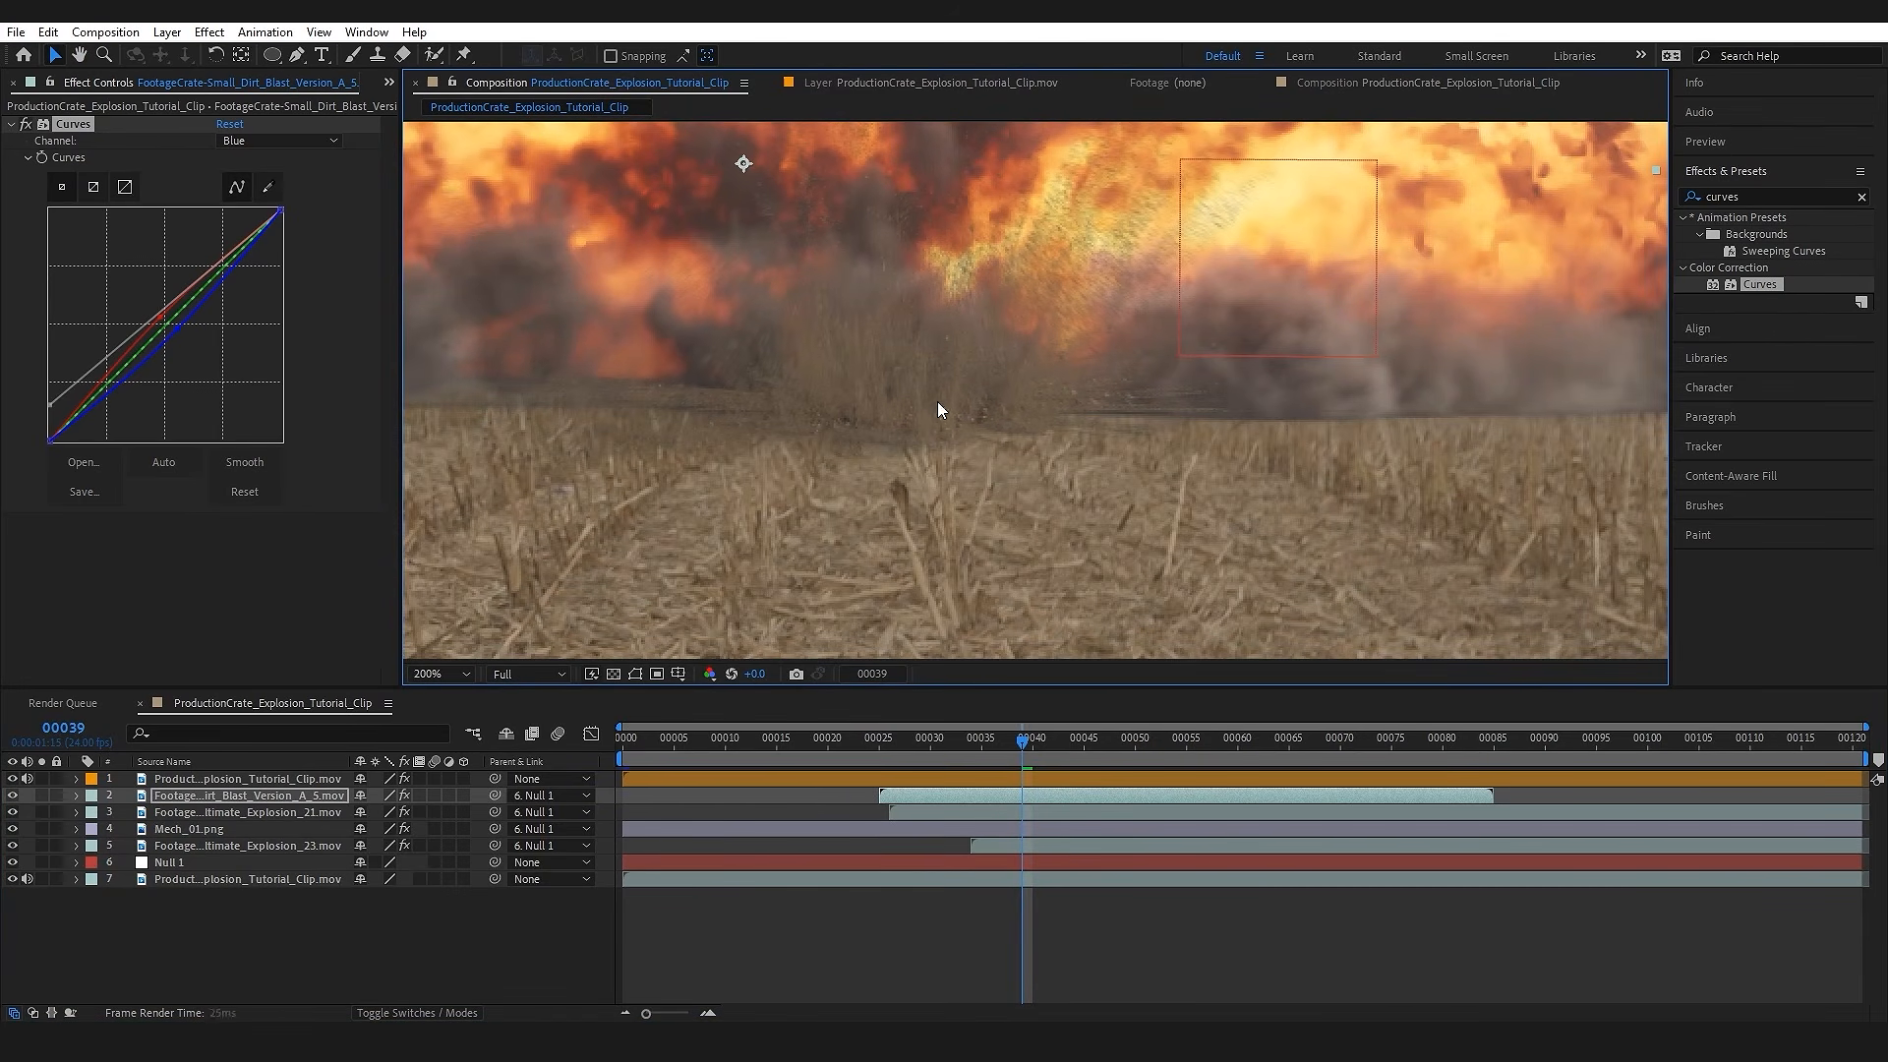
{"action": "scroll", "coordinate": [936, 388], "scroll_direction": "down", "scroll_amount": 4}
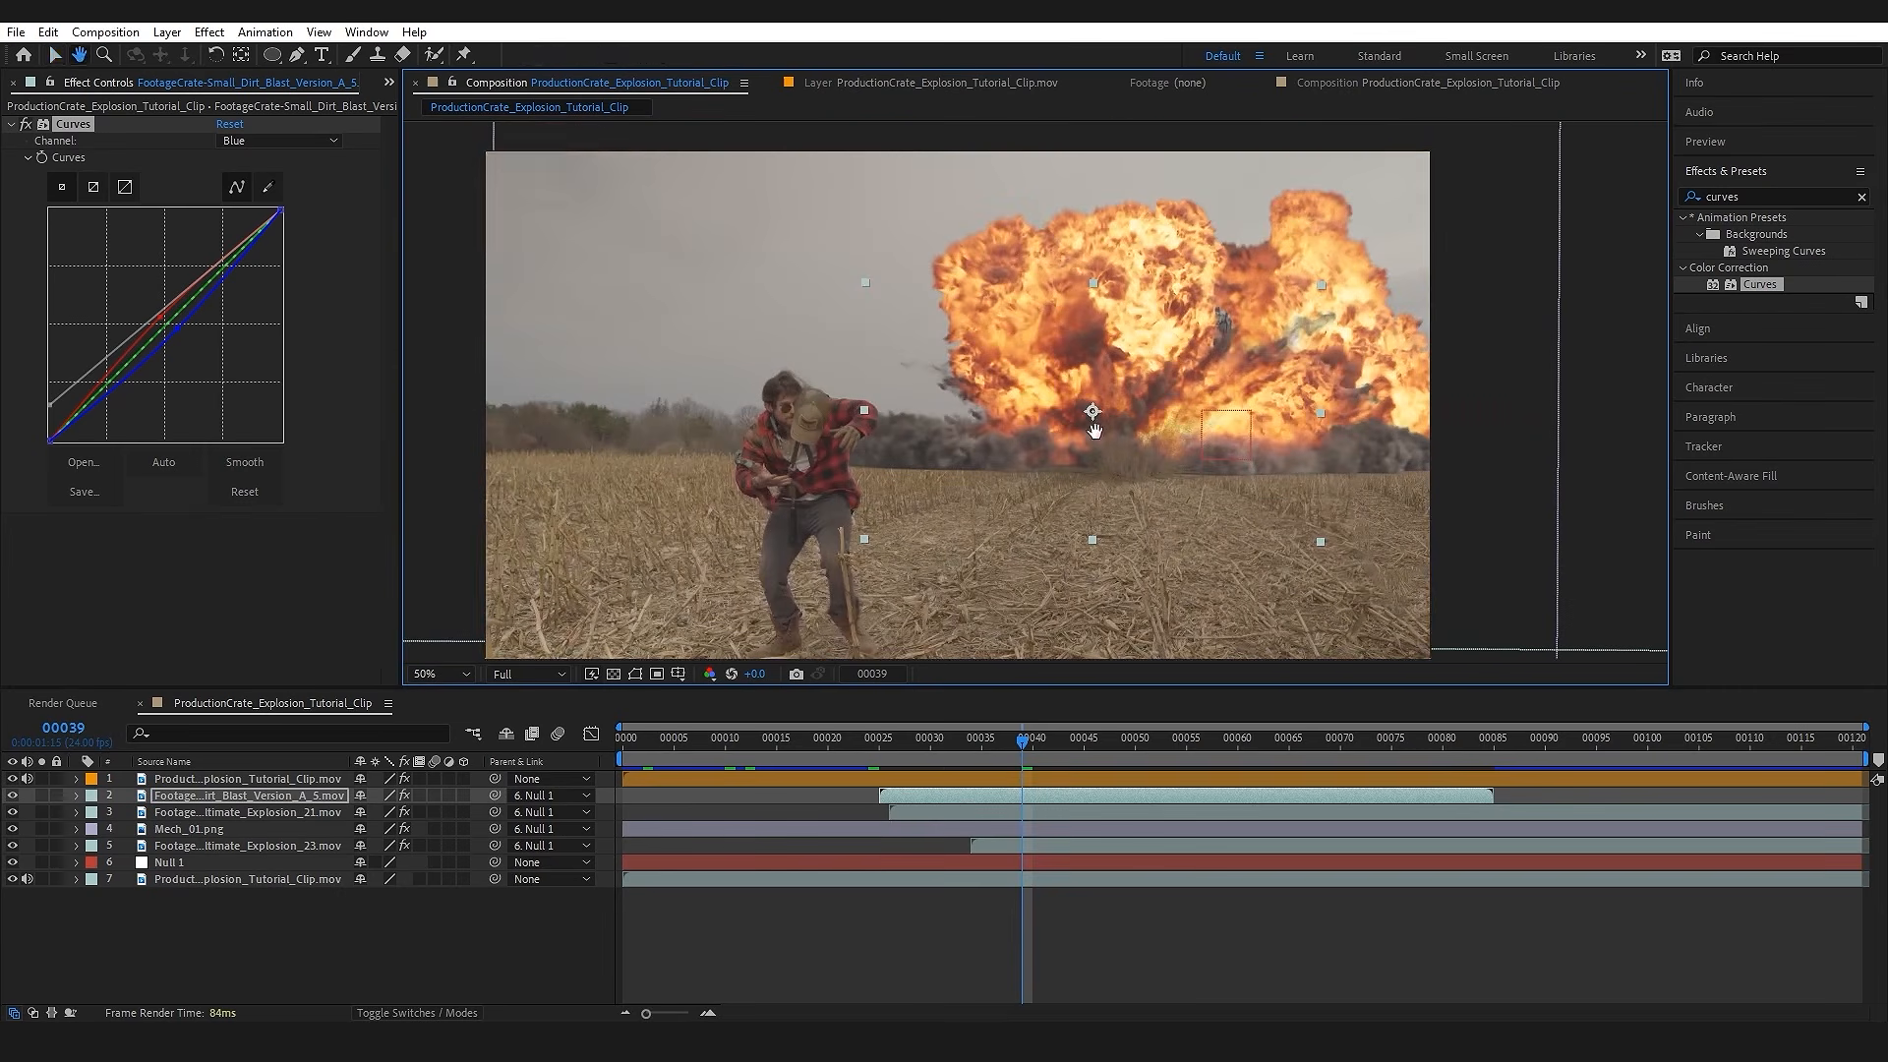
{"action": "left_click", "coordinate": [14, 797]}
{"action": "left_click", "coordinate": [14, 796]}
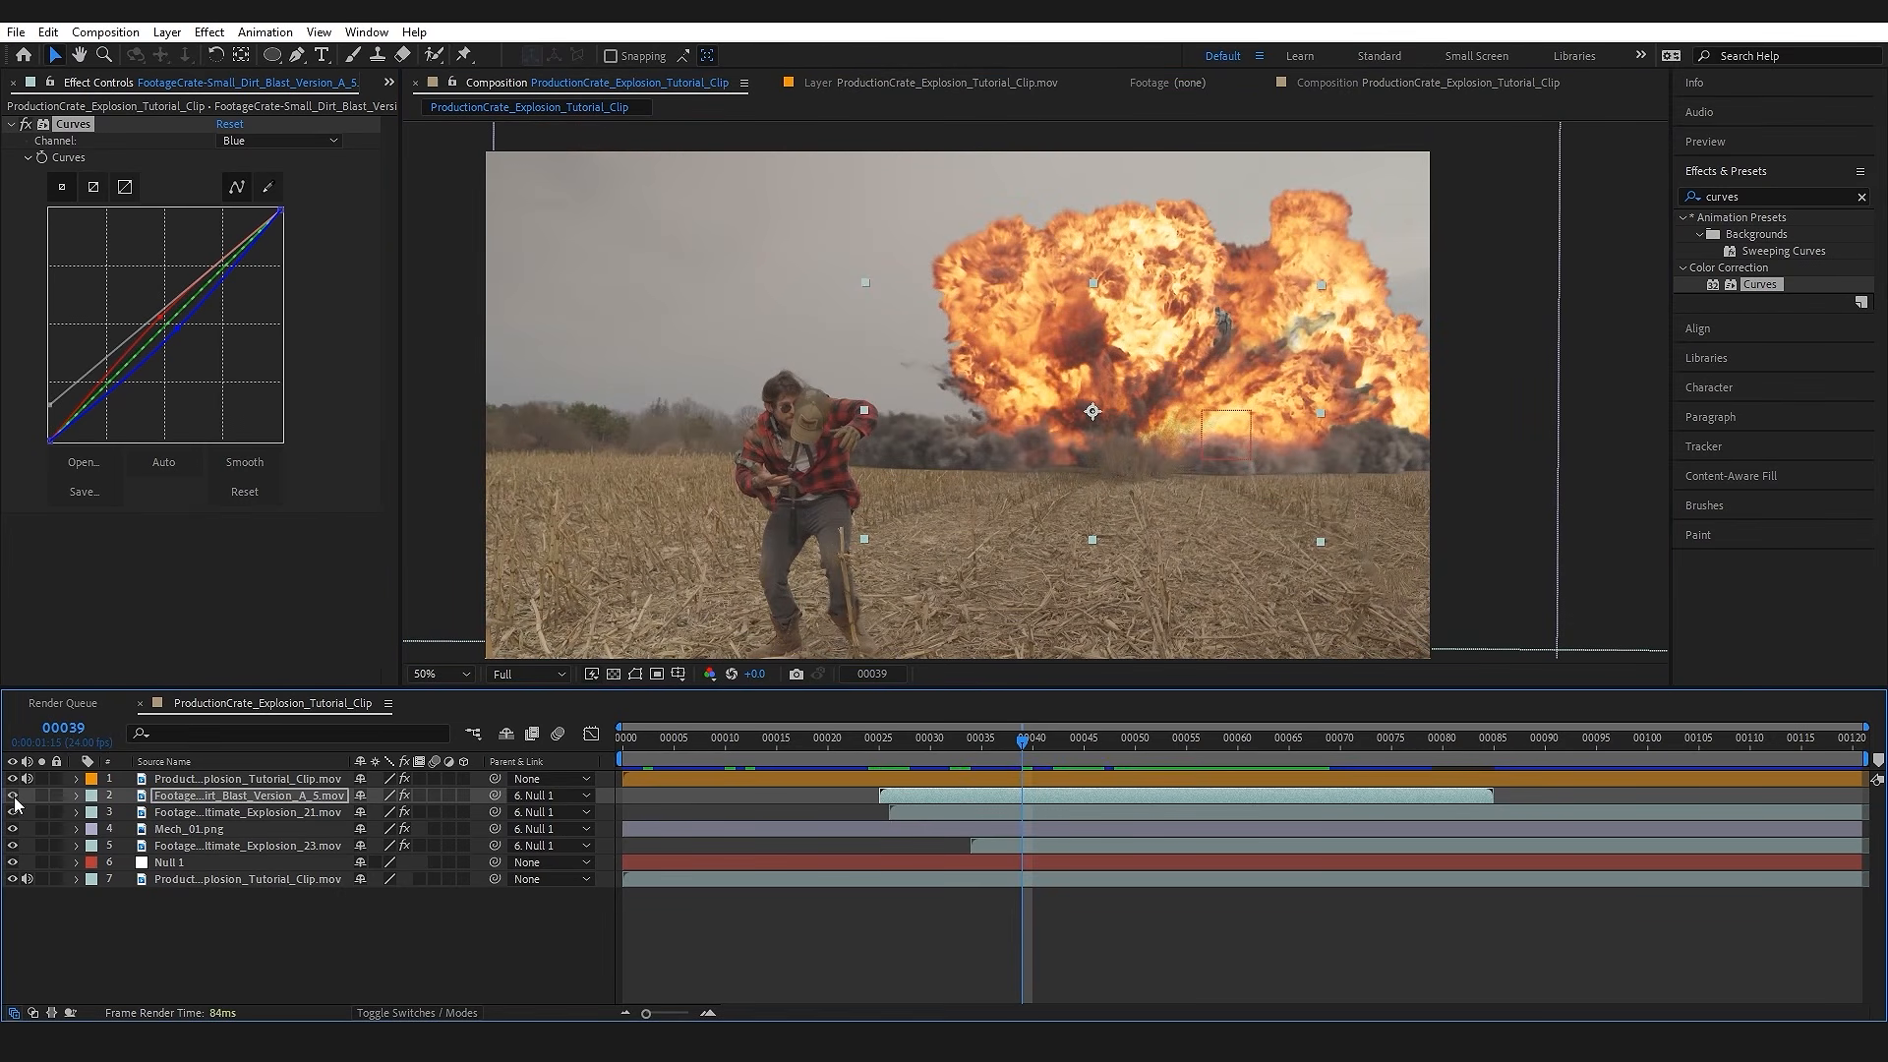
{"action": "scroll", "coordinate": [1291, 494], "scroll_direction": "up", "scroll_amount": 2}
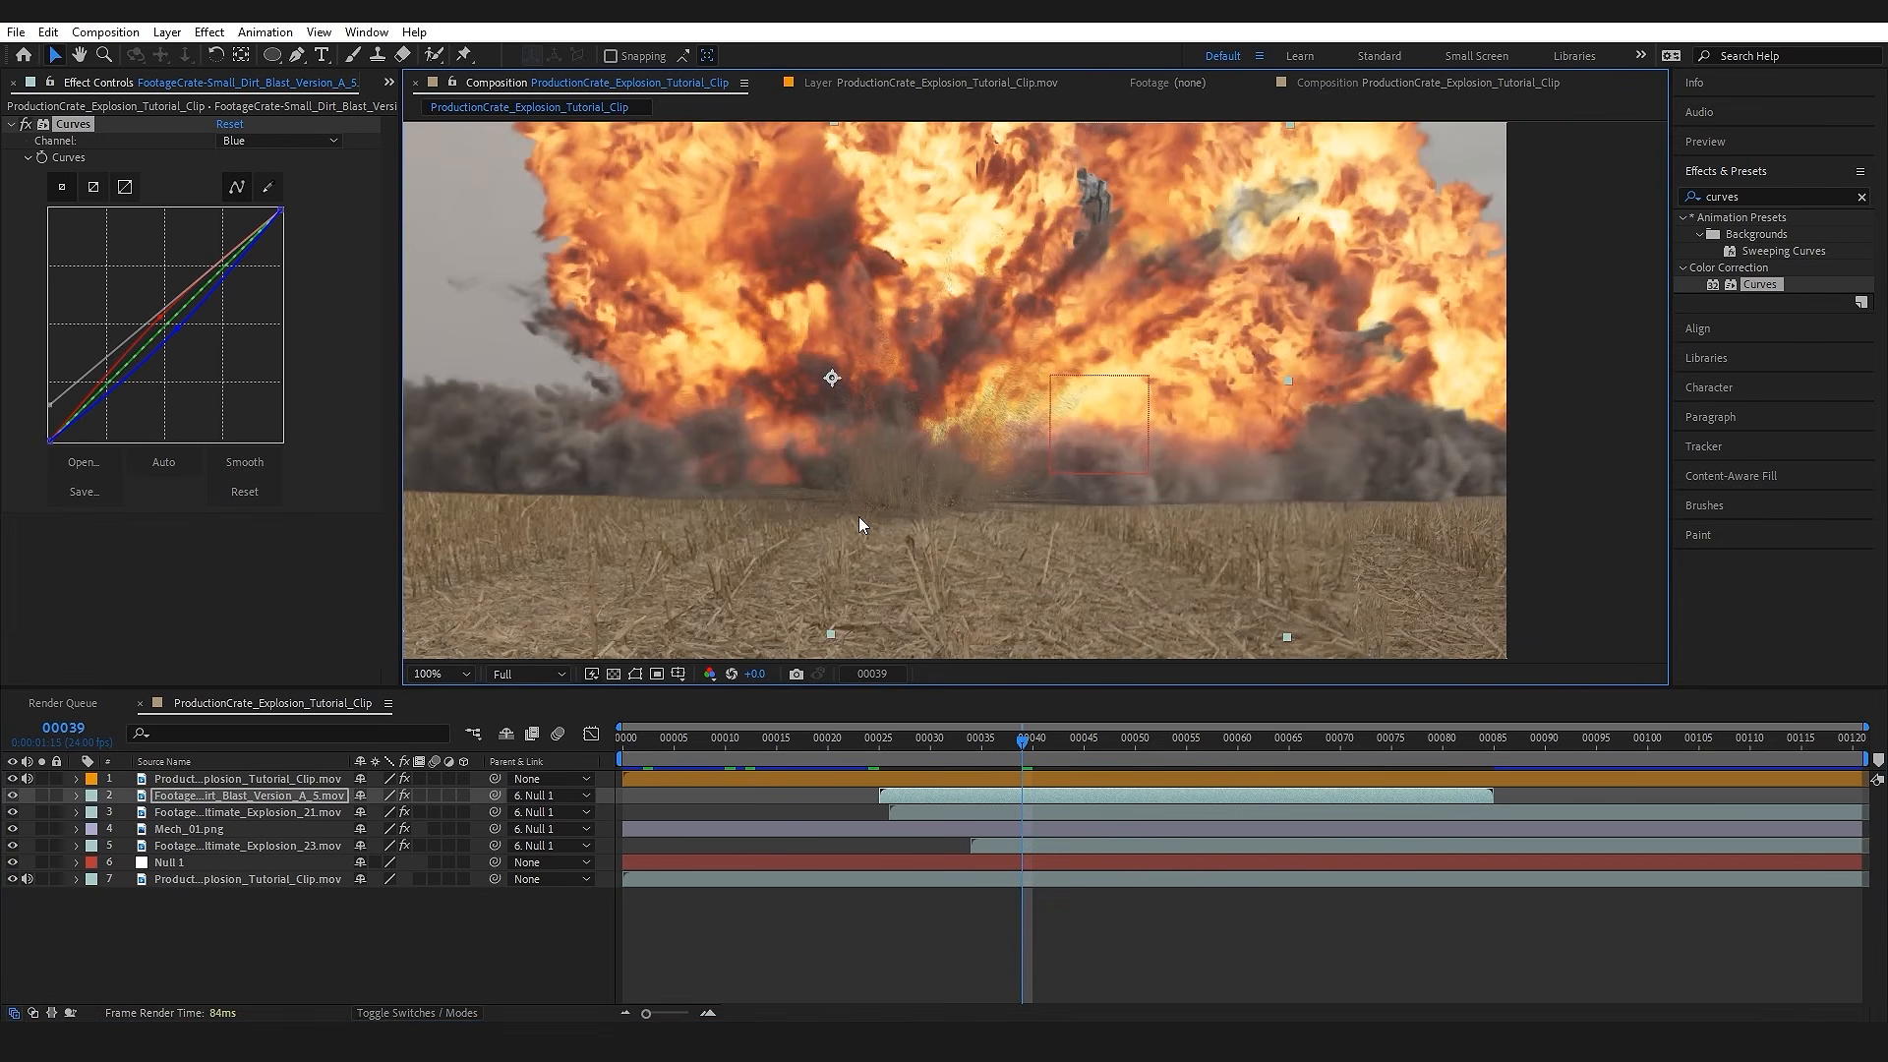
{"action": "left_click_drag", "start_coordinate": [1180, 527], "coordinate": [987, 507]}
{"action": "left_click_drag", "start_coordinate": [784, 492], "coordinate": [946, 448]}
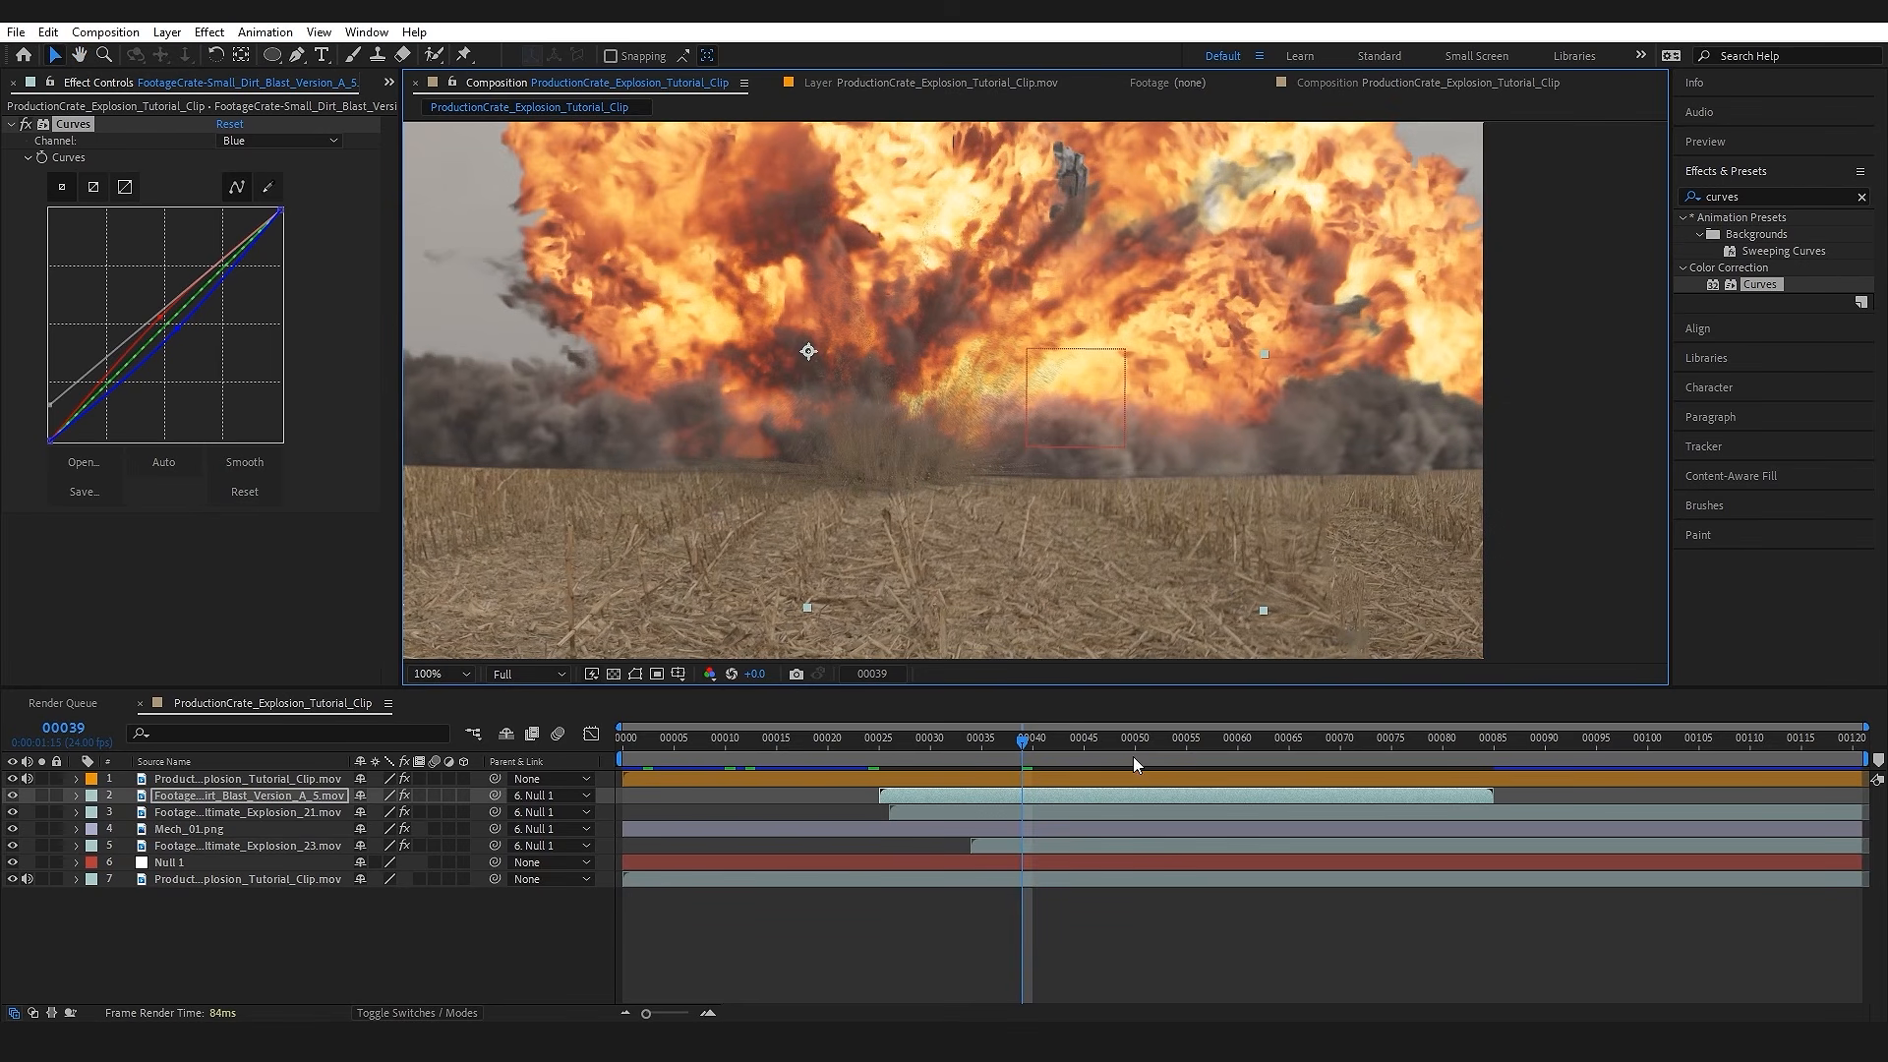
Step: Duplicate the dirt blast twice, placing an enlarged copy right of the original and another at the explosion's left edge
{"action": "left_click", "coordinate": [252, 794]}
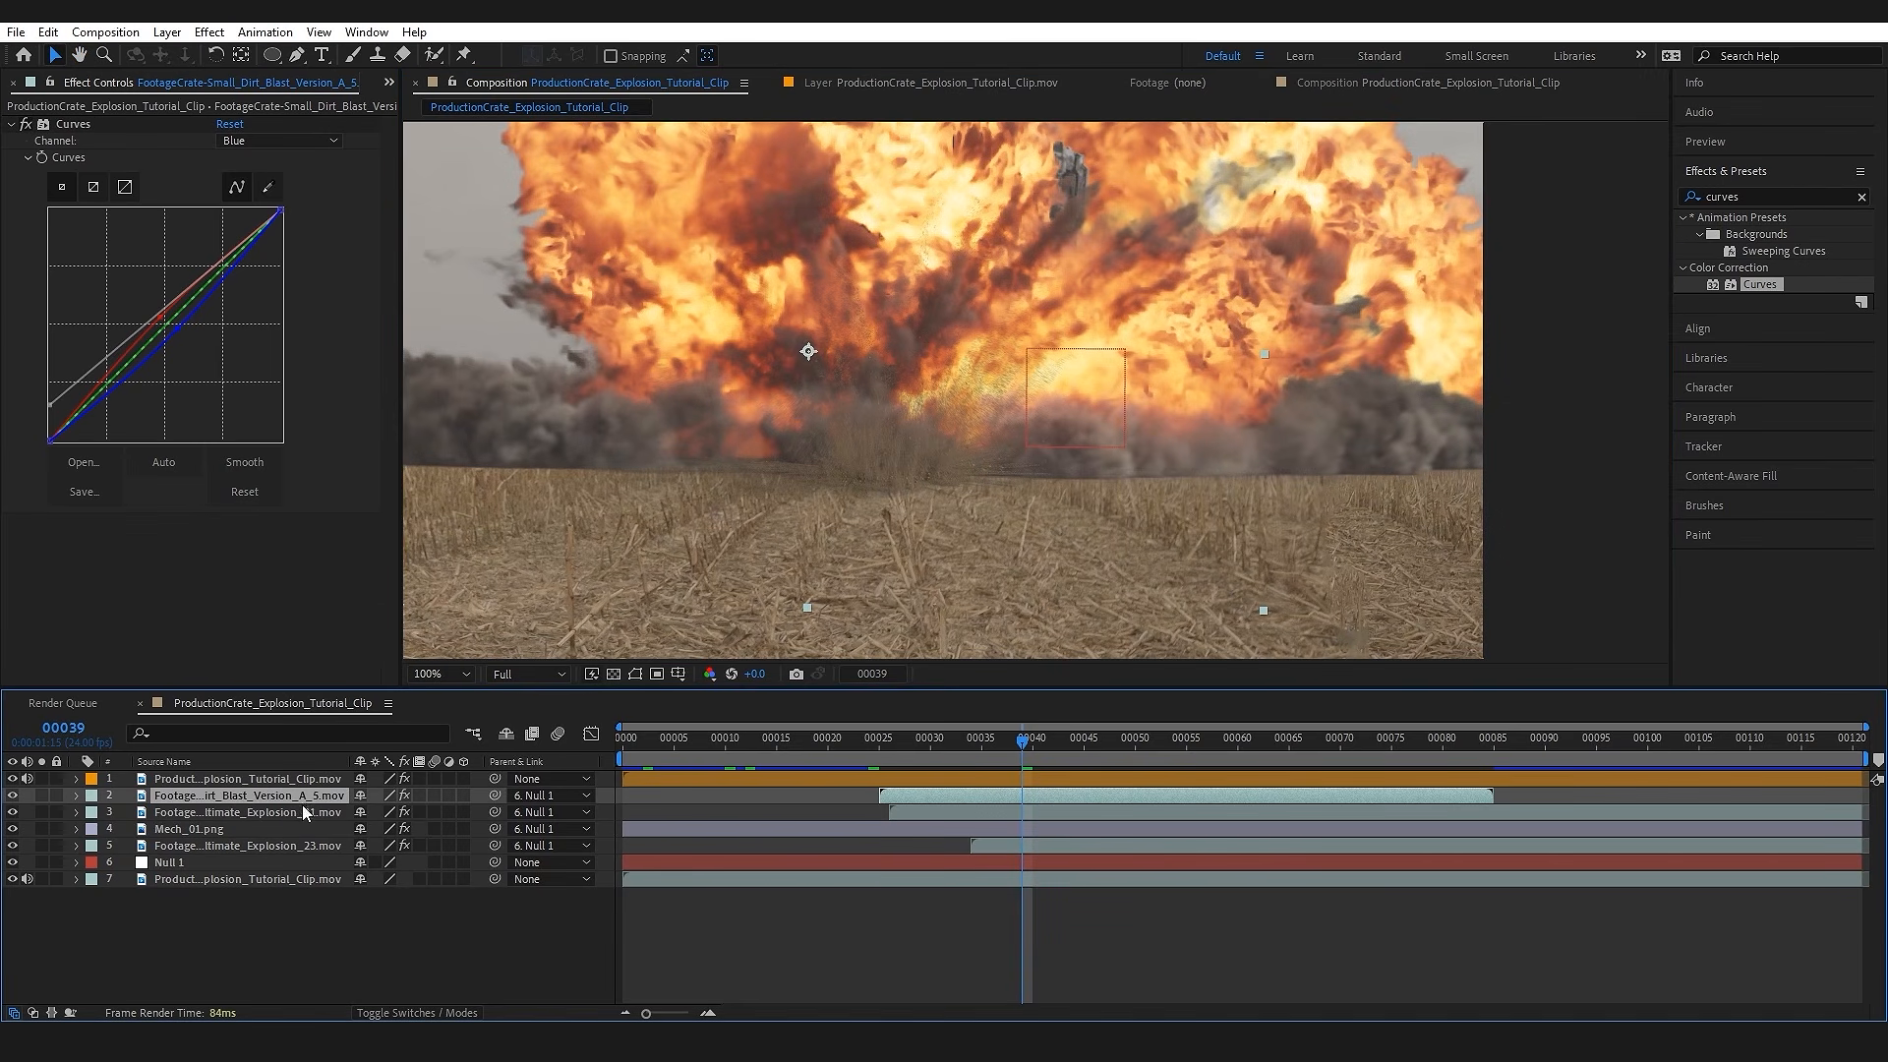
{"action": "key", "text": "ctrl+d"}
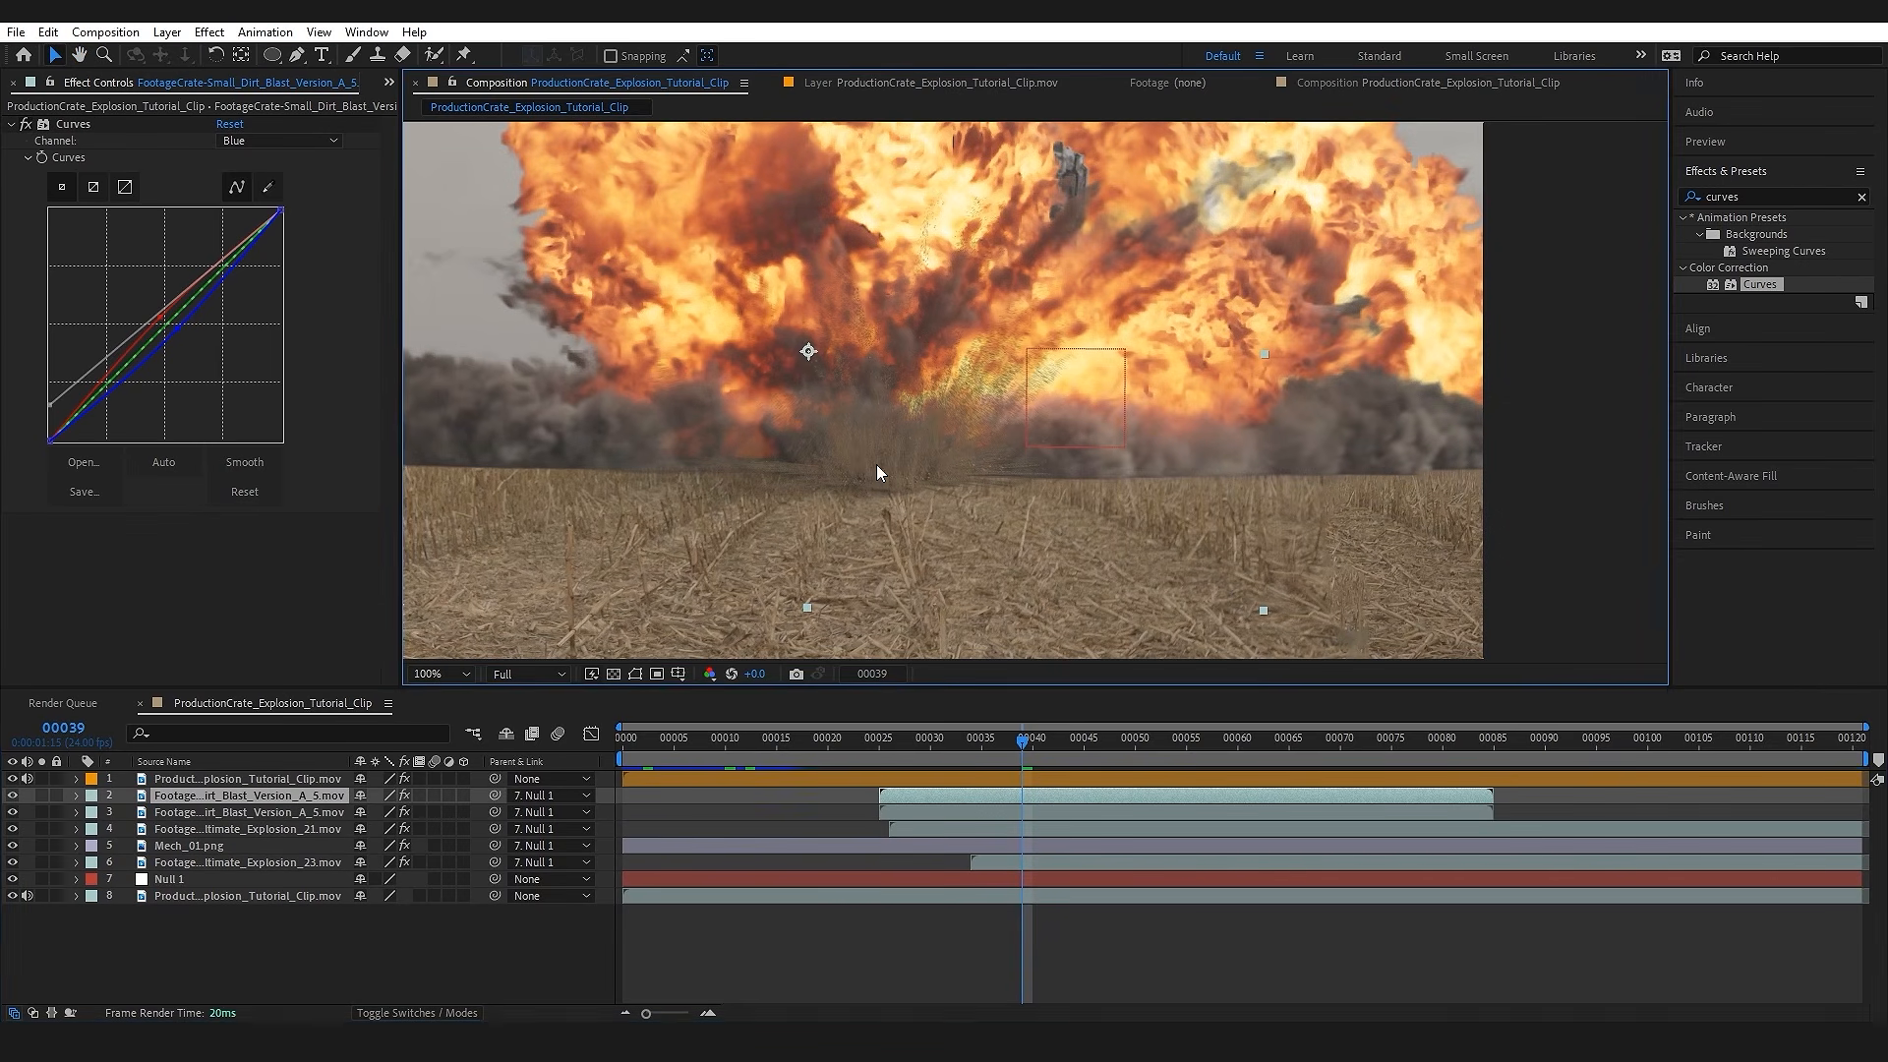
{"action": "left_click_drag", "start_coordinate": [1057, 470], "coordinate": [1088, 475]}
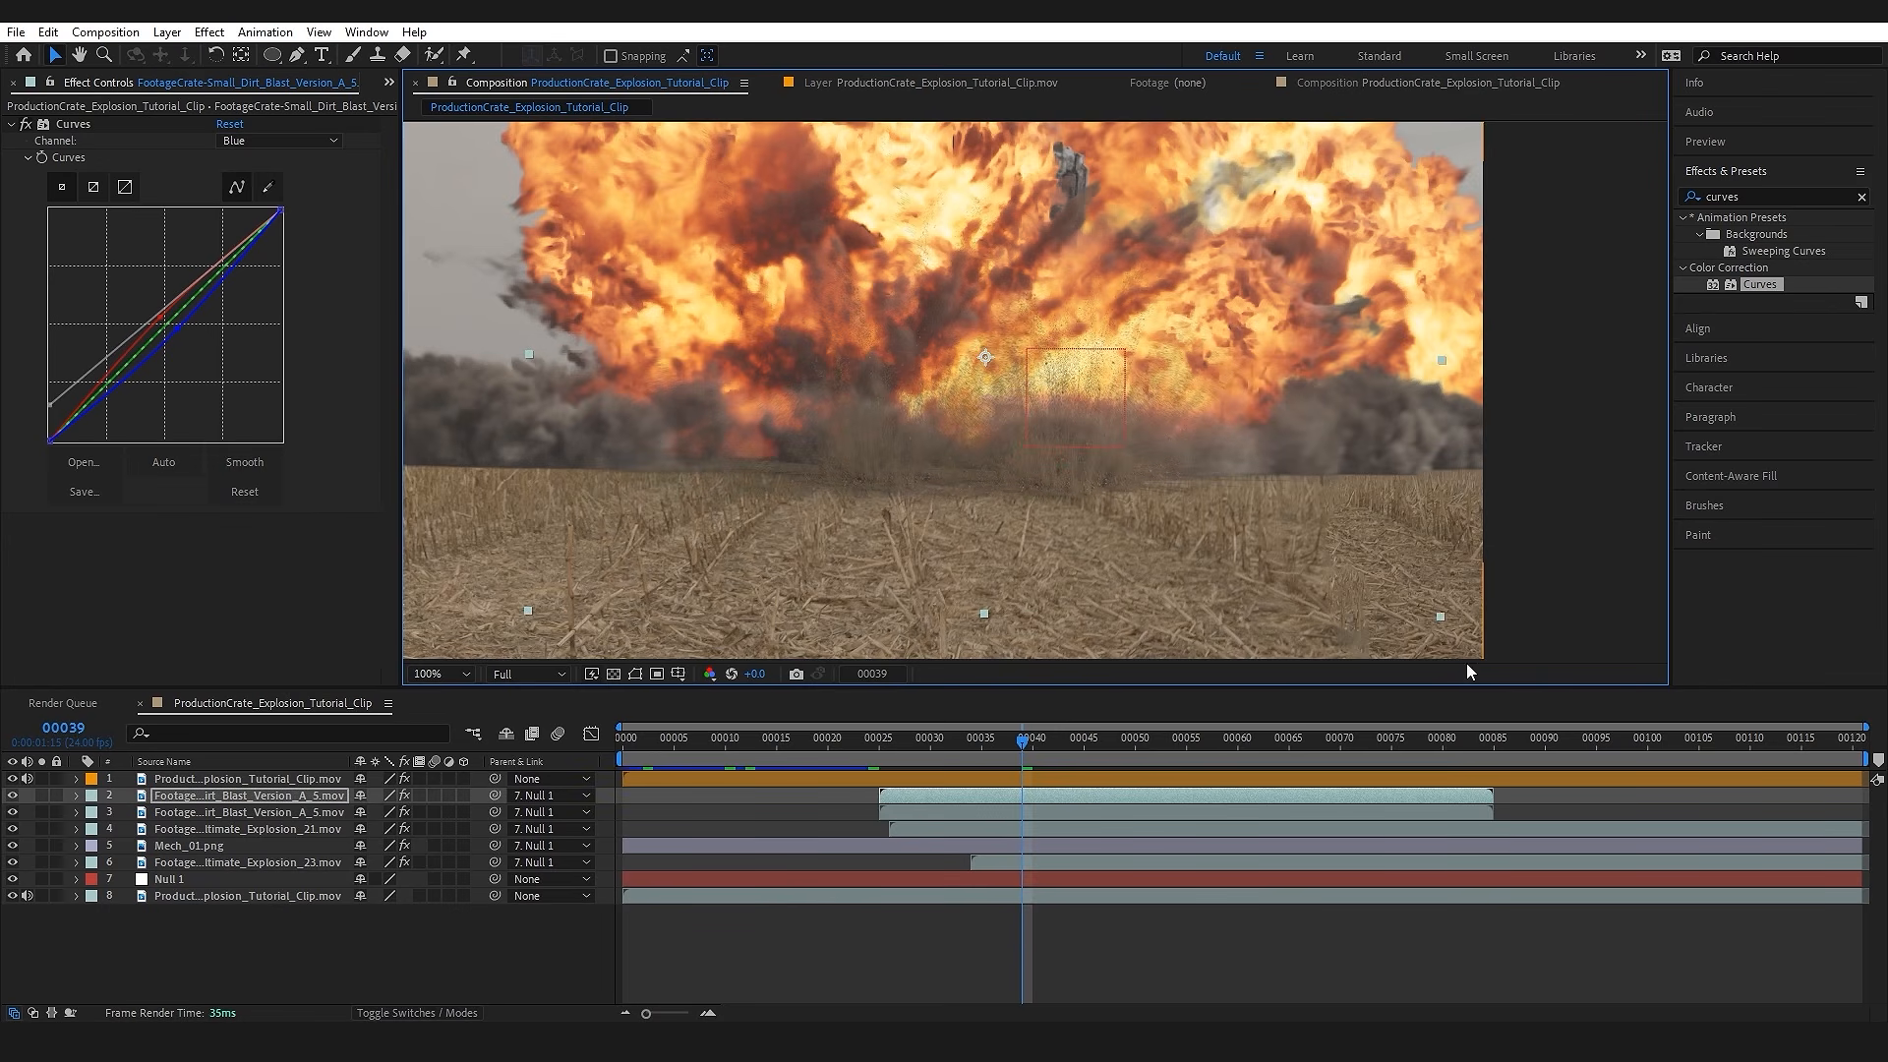
{"action": "left_click_drag", "start_coordinate": [1441, 619], "coordinate": [1525, 653]}
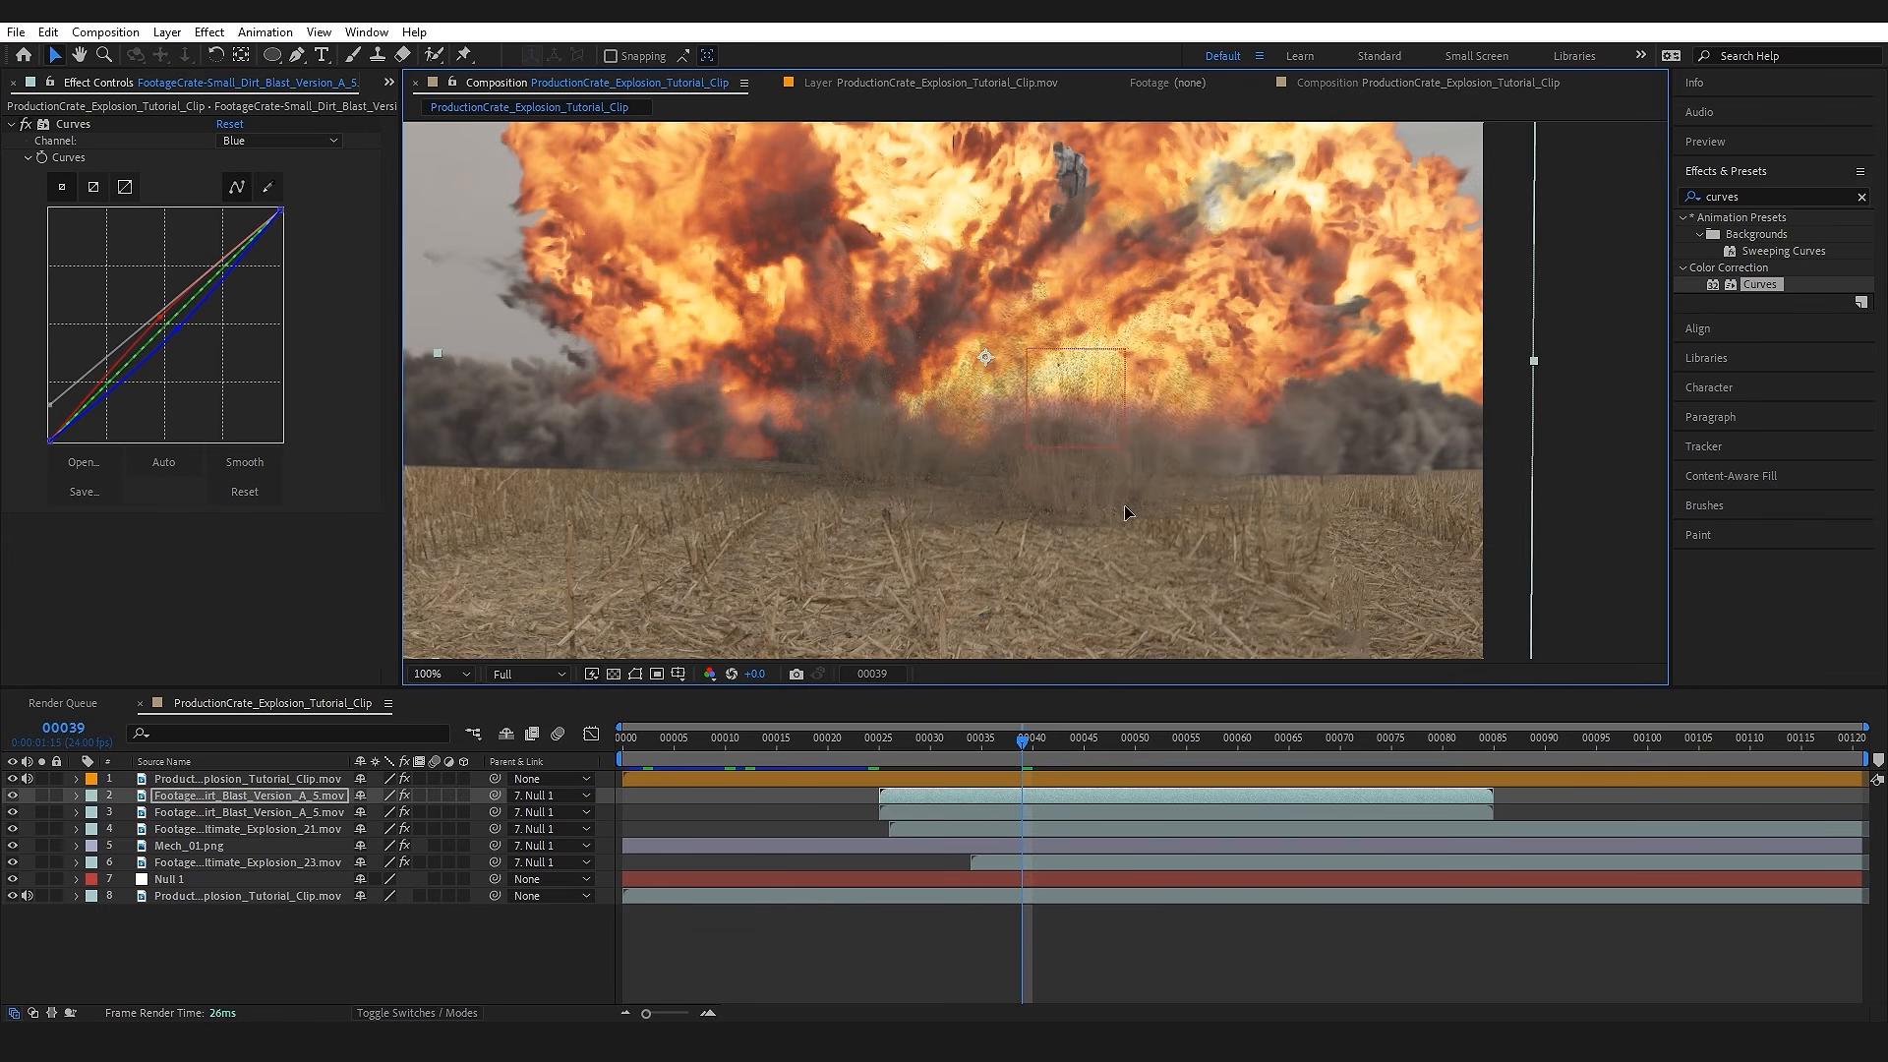
{"action": "key", "text": "ctrl+d"}
{"action": "left_click_drag", "start_coordinate": [1119, 466], "coordinate": [672, 458]}
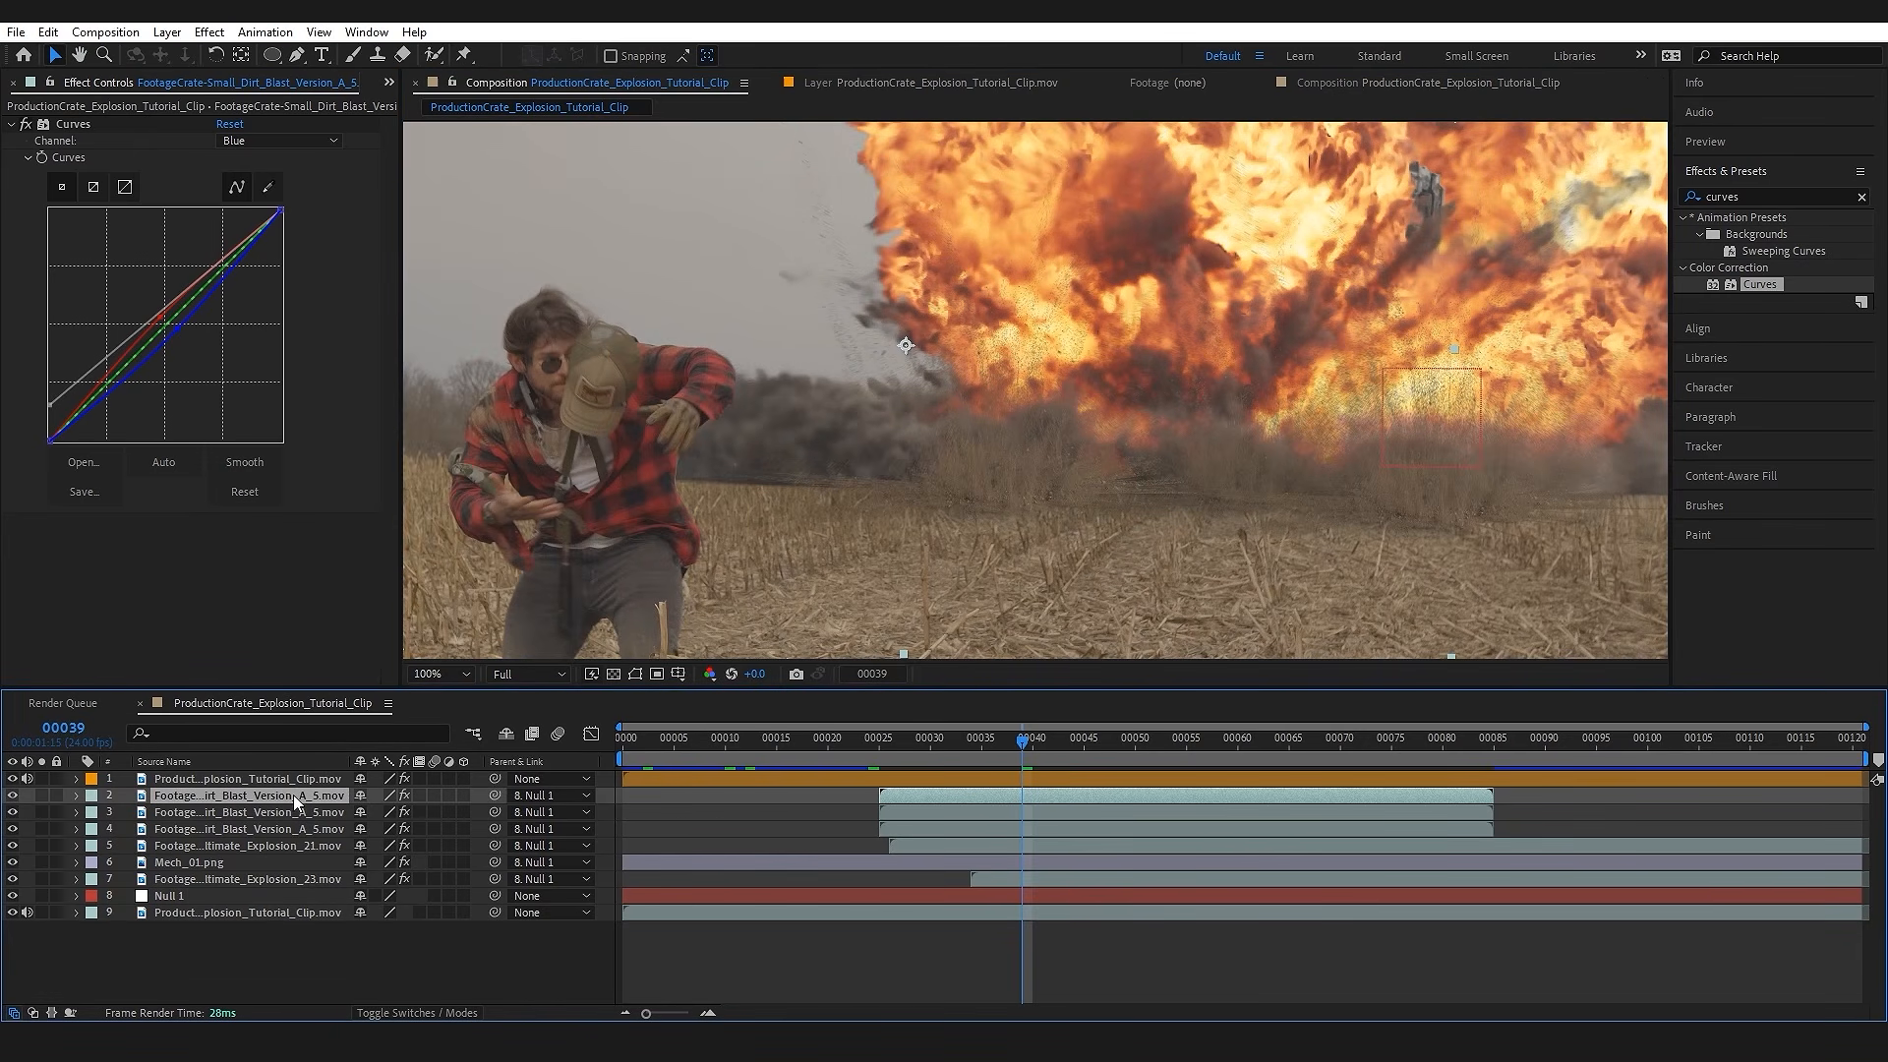
Step: Duplicate the leftmost dirt blast, replace the copy's source with Small_Dirt_Blast_Angled_Version_A_5 and check its Curves effect
{"action": "key", "text": "ctrl+d"}
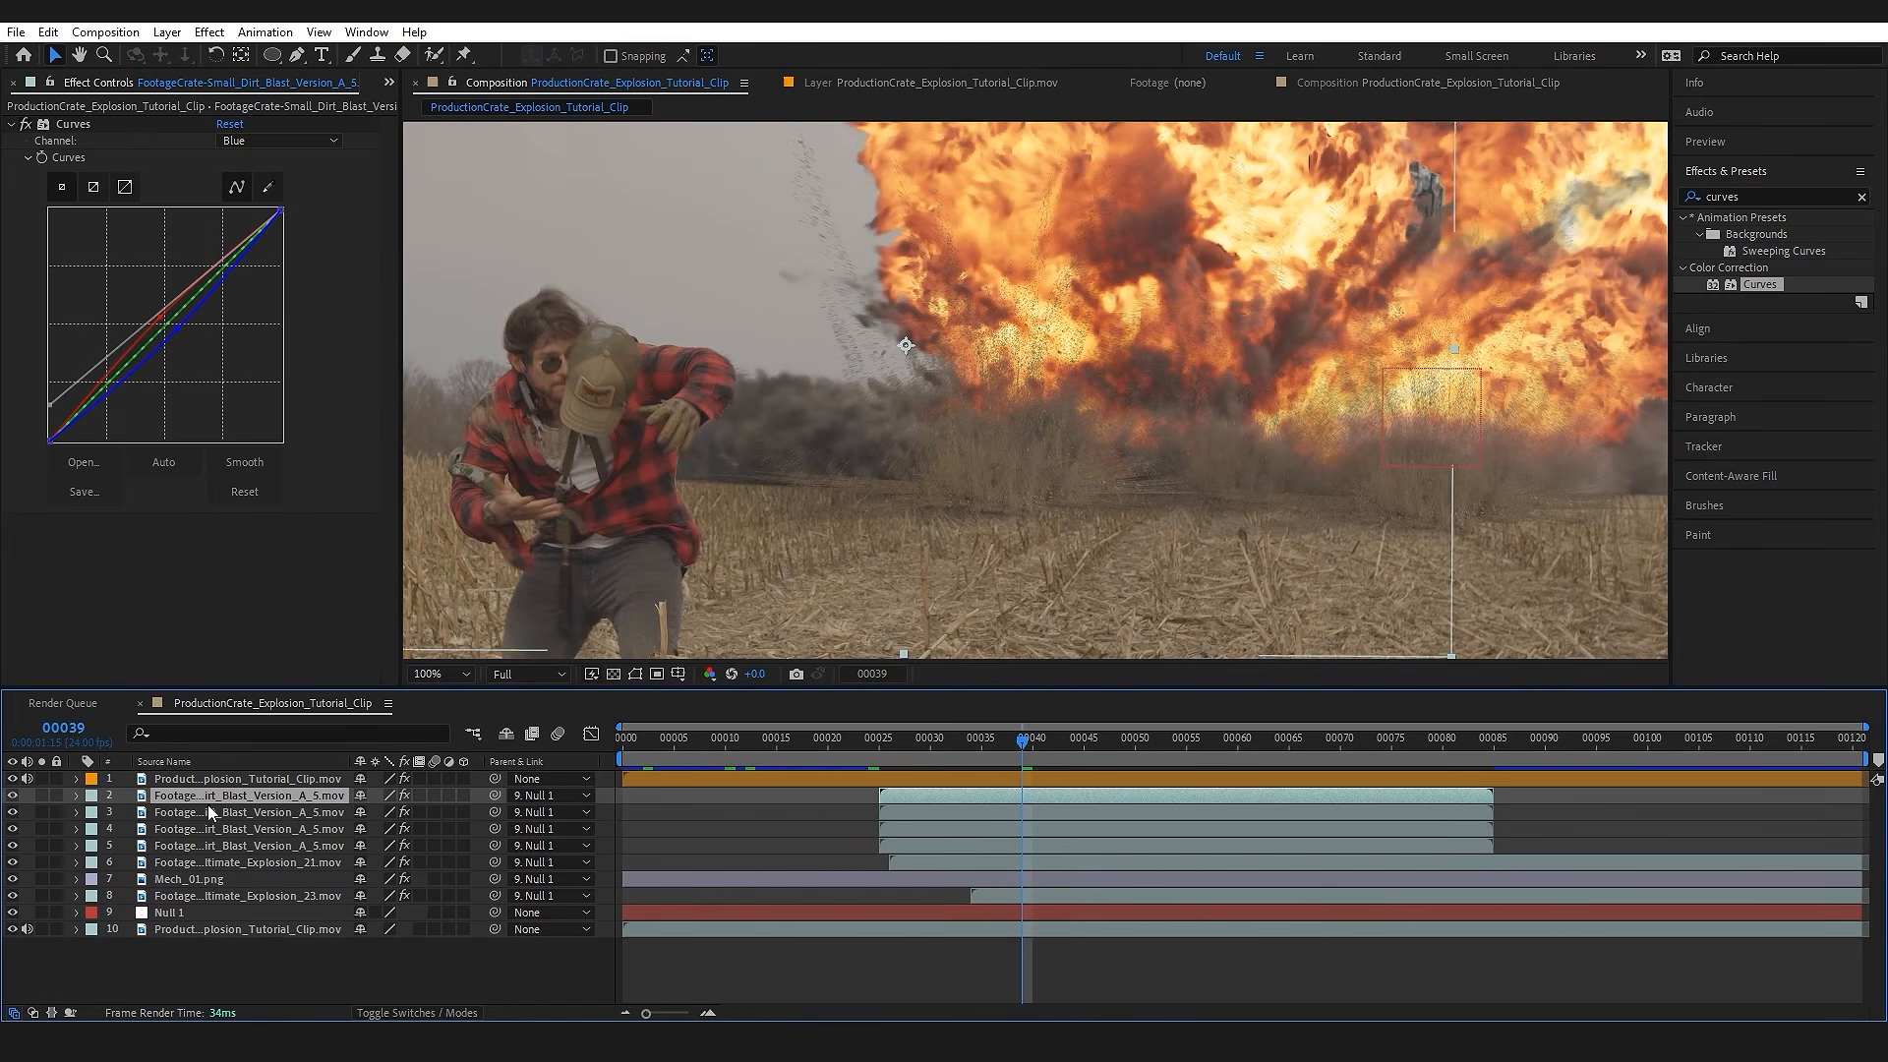
{"action": "left_click", "coordinate": [391, 79]}
{"action": "left_click", "coordinate": [470, 109]}
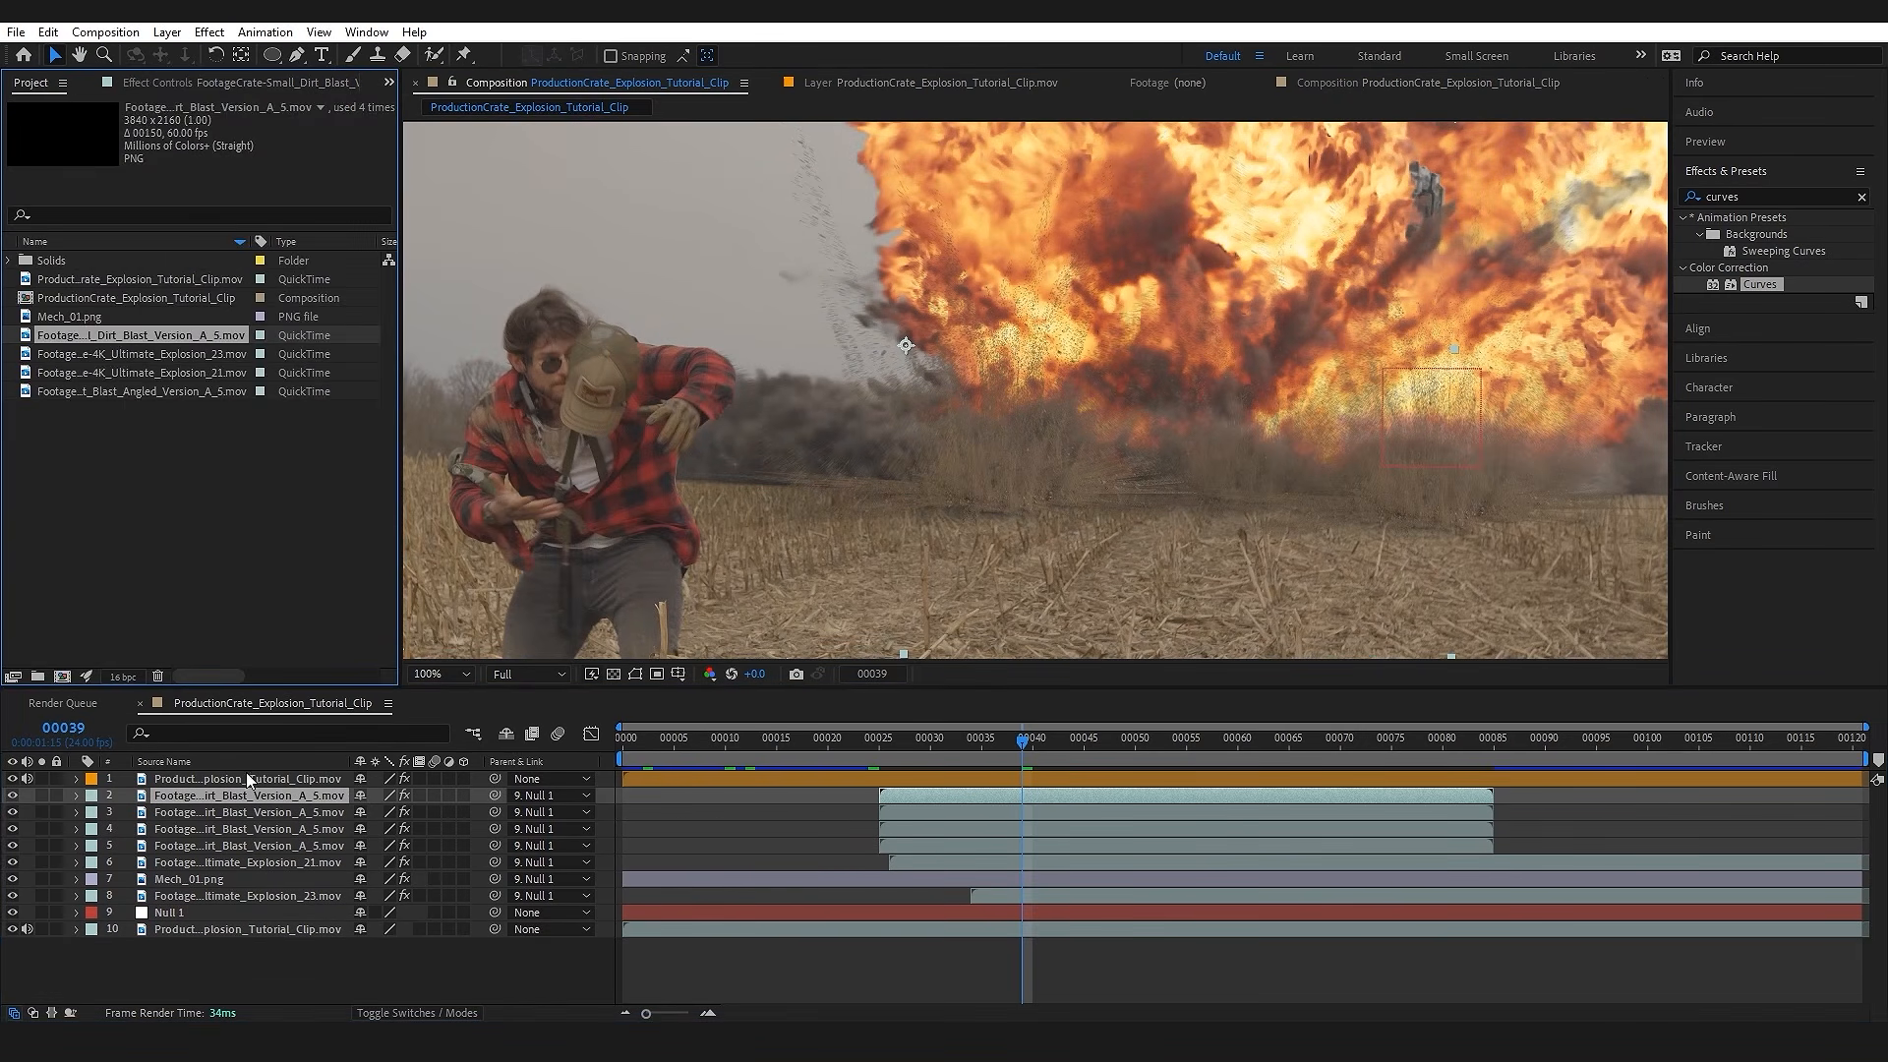
{"action": "left_click", "coordinate": [116, 391]}
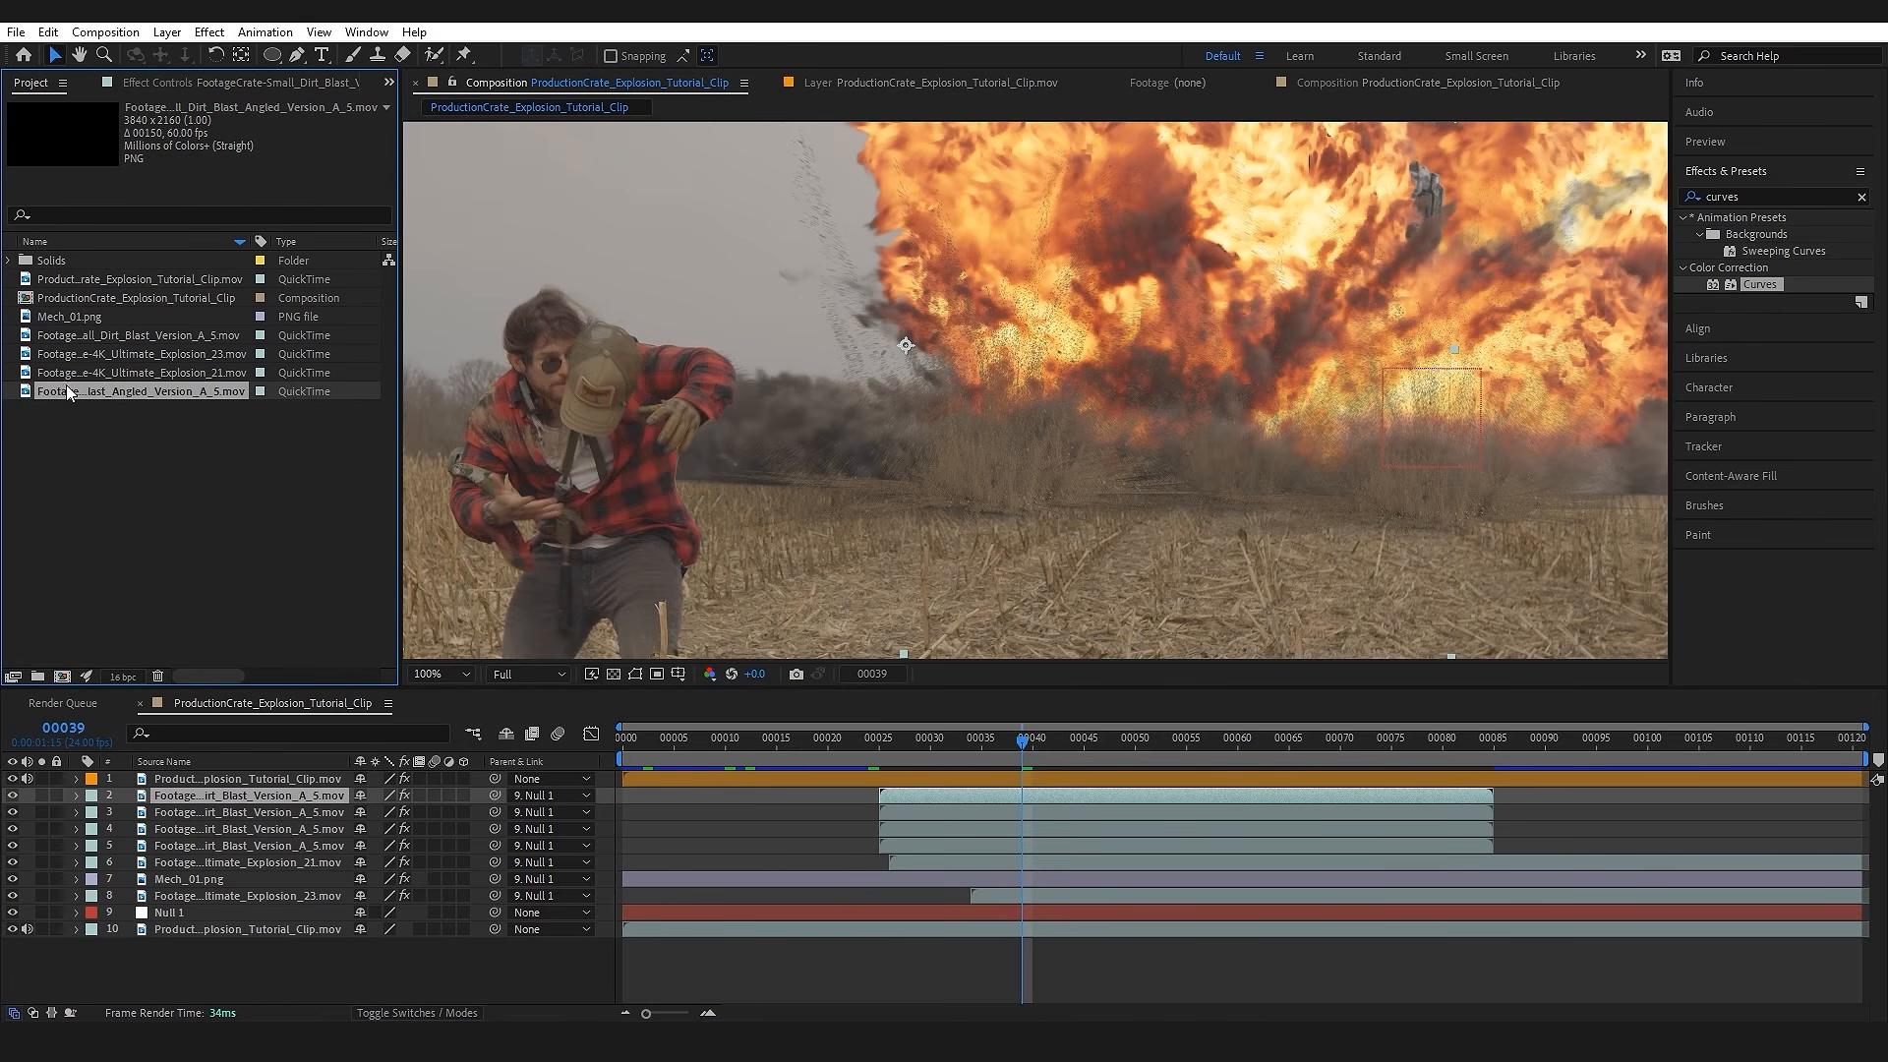
{"action": "left_click_drag", "start_coordinate": [146, 391], "coordinate": [265, 794]}
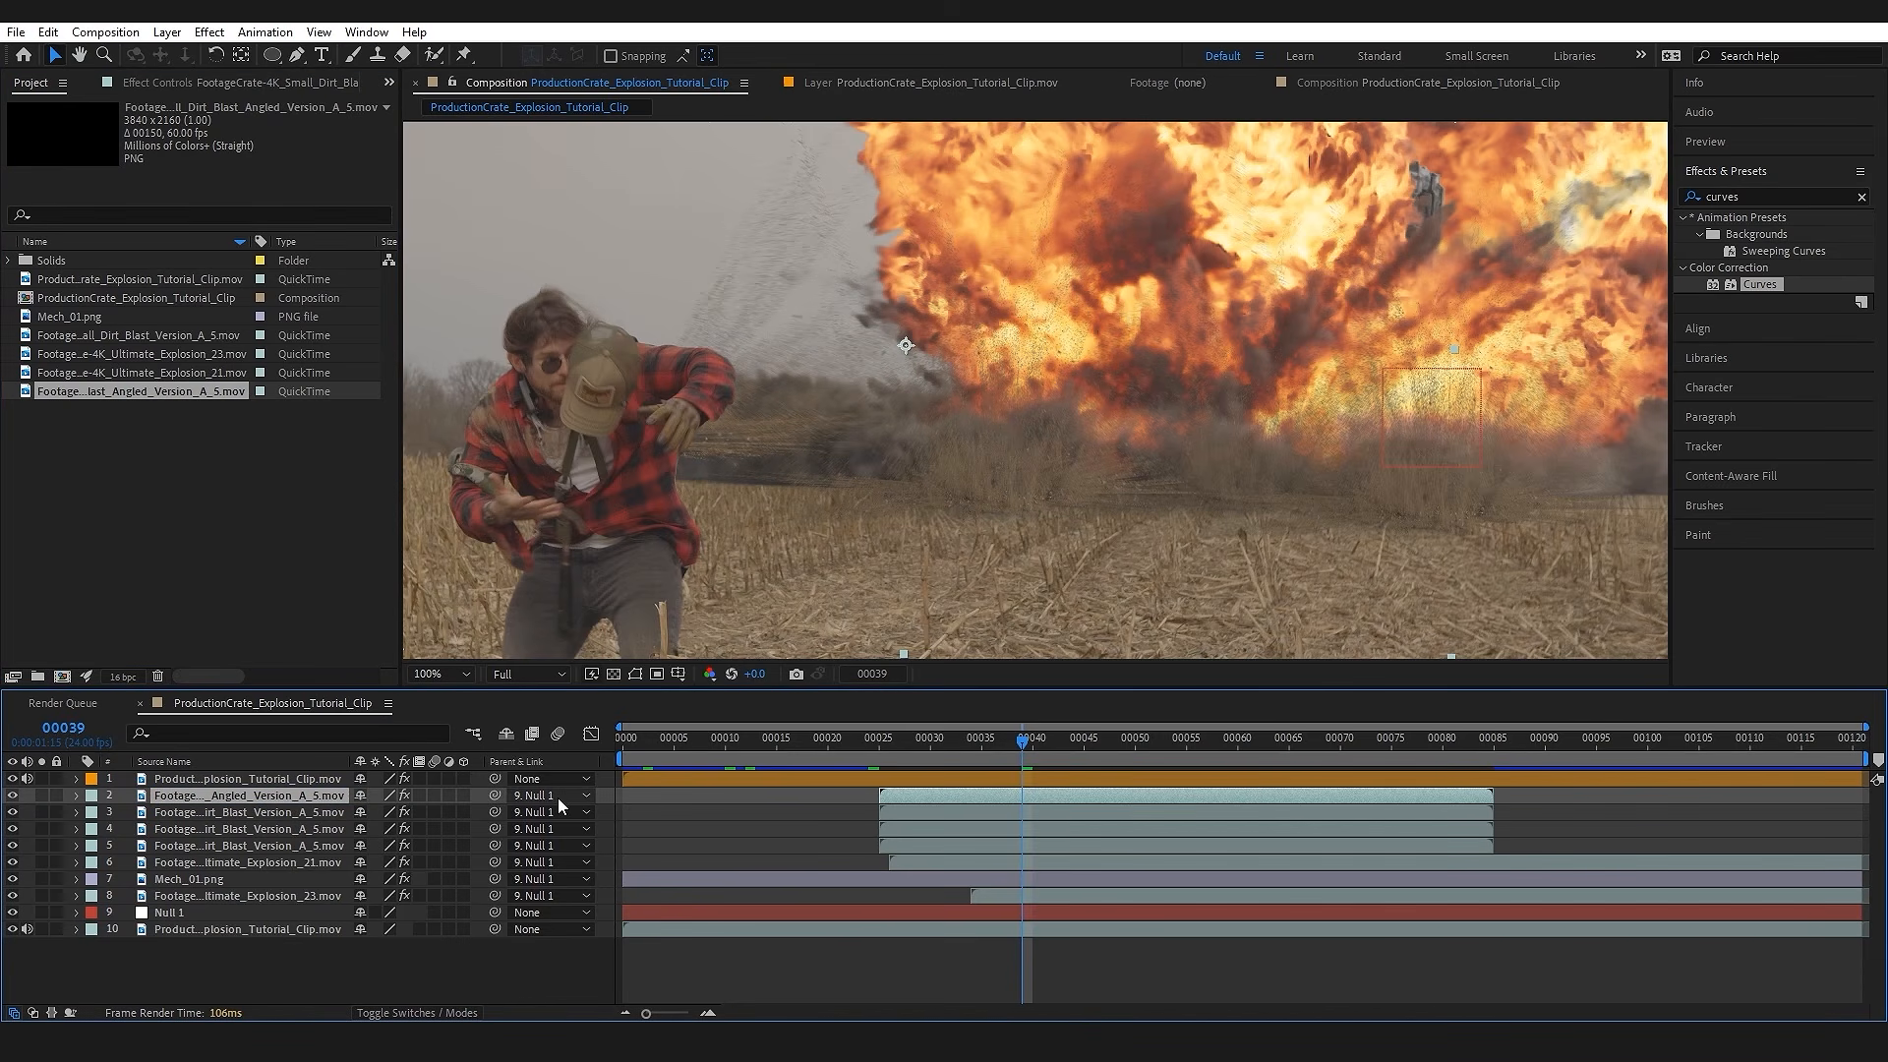
{"action": "left_click", "coordinate": [215, 82]}
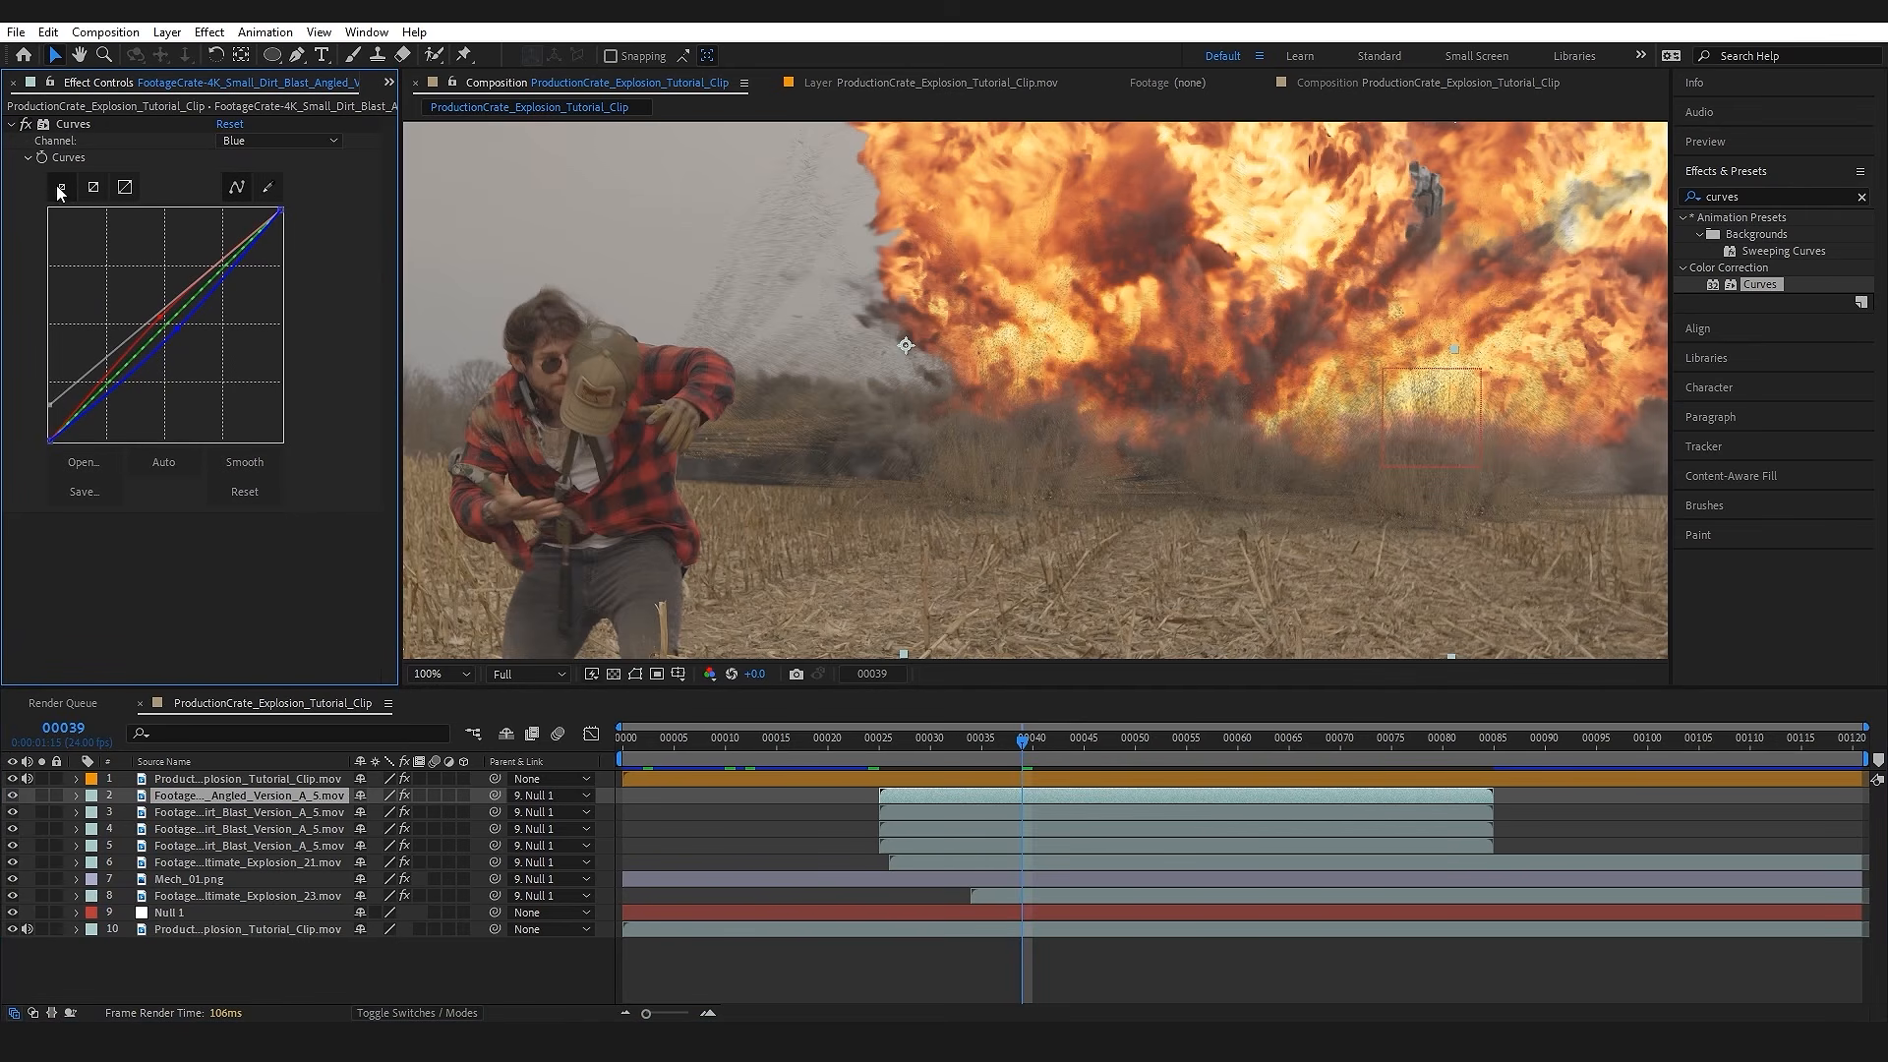
{"action": "left_click_drag", "start_coordinate": [689, 368], "coordinate": [1005, 424]}
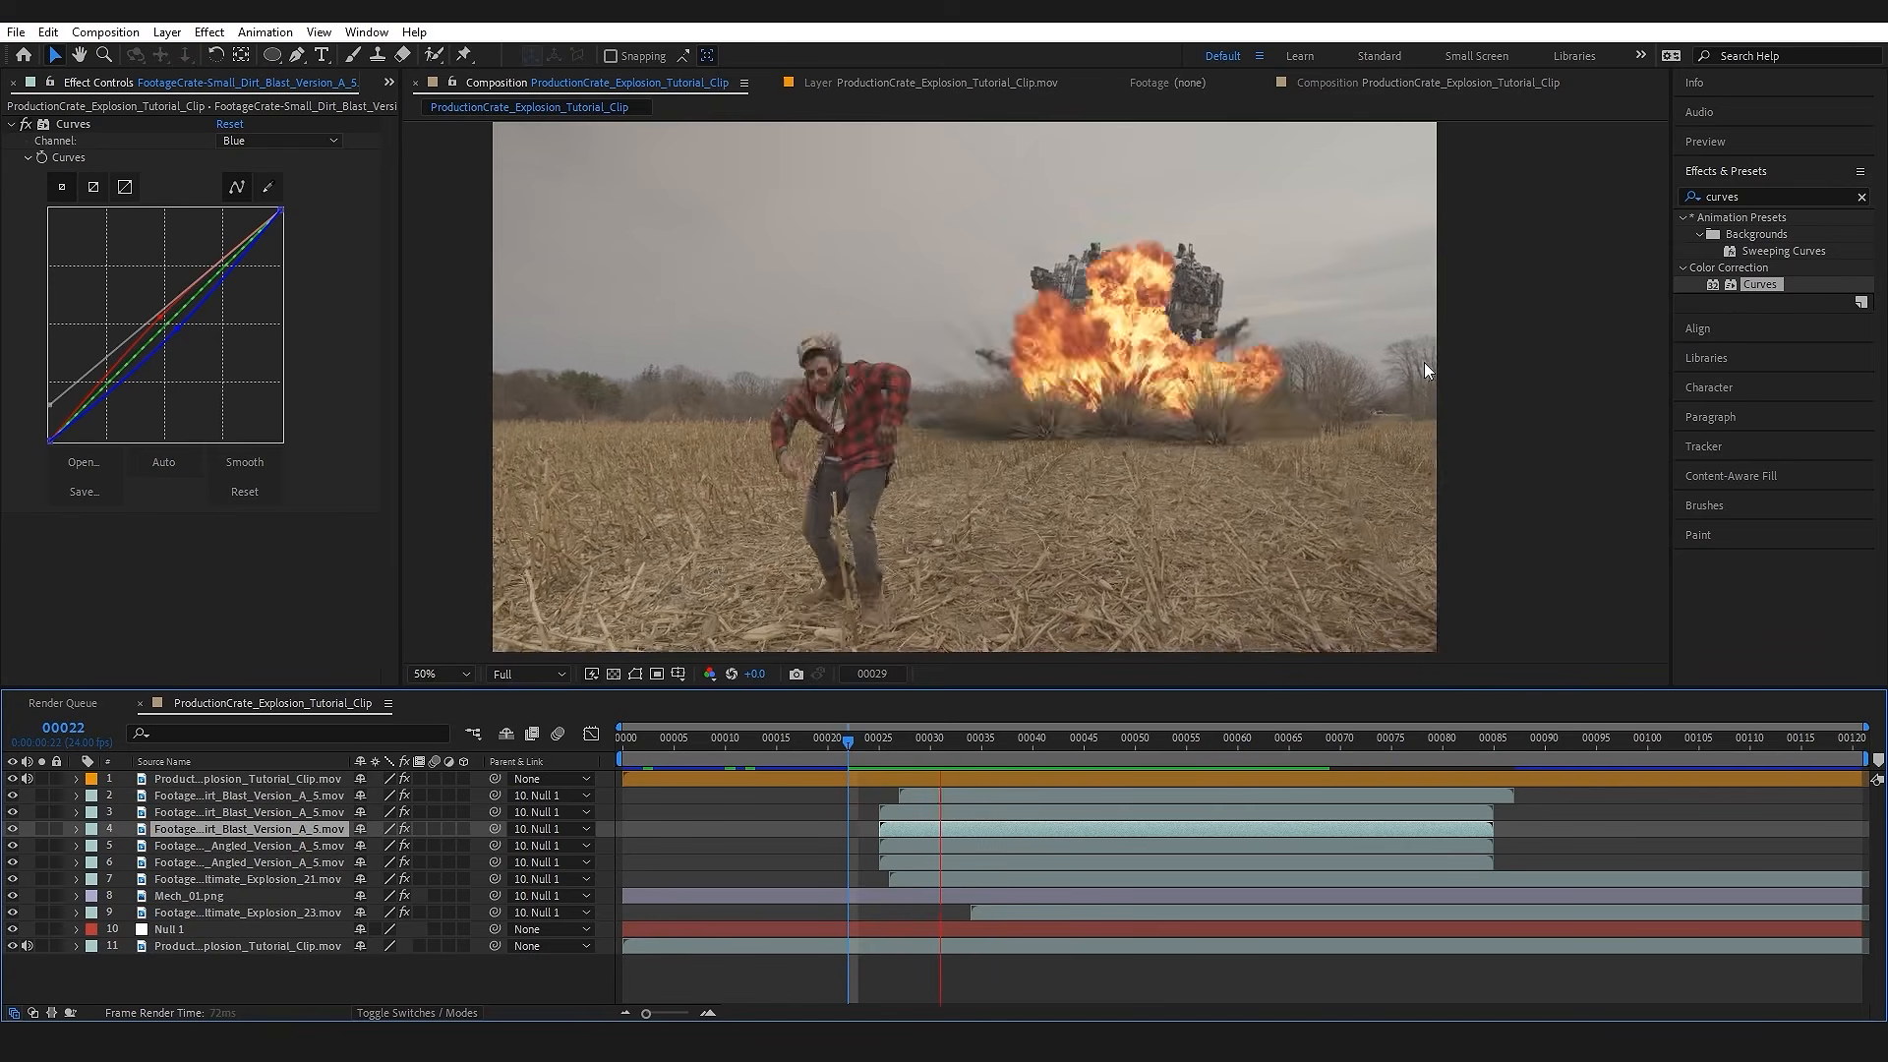
Step: Play the composite from frame 21 and examine how the dirt falls along the explosion's base around frames 56 and 57
{"action": "left_click", "coordinate": [840, 748]}
{"action": "key", "text": "space"}
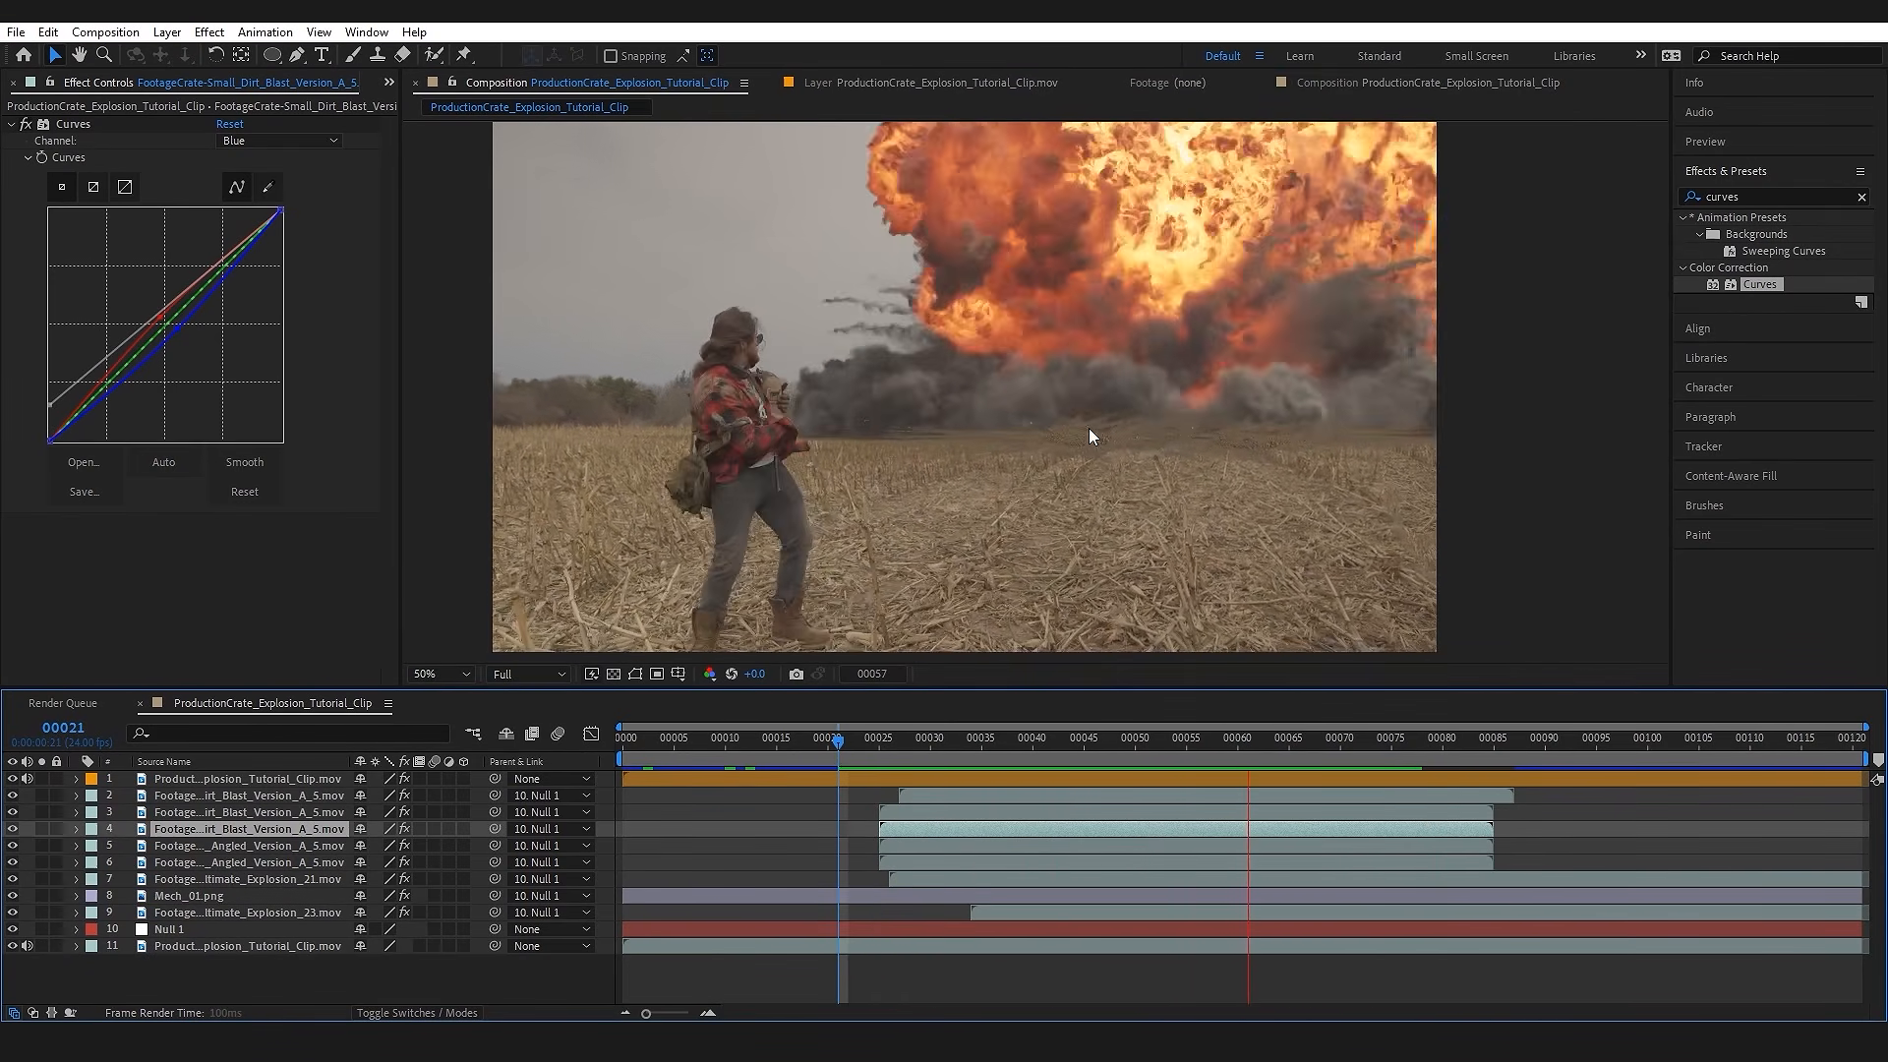
{"action": "key", "text": "space"}
{"action": "left_click_drag", "start_coordinate": [1392, 757], "coordinate": [1209, 755]}
{"action": "scroll", "coordinate": [1262, 559], "scroll_direction": "up", "scroll_amount": 2}
{"action": "left_click_drag", "start_coordinate": [1262, 559], "coordinate": [1059, 540]}
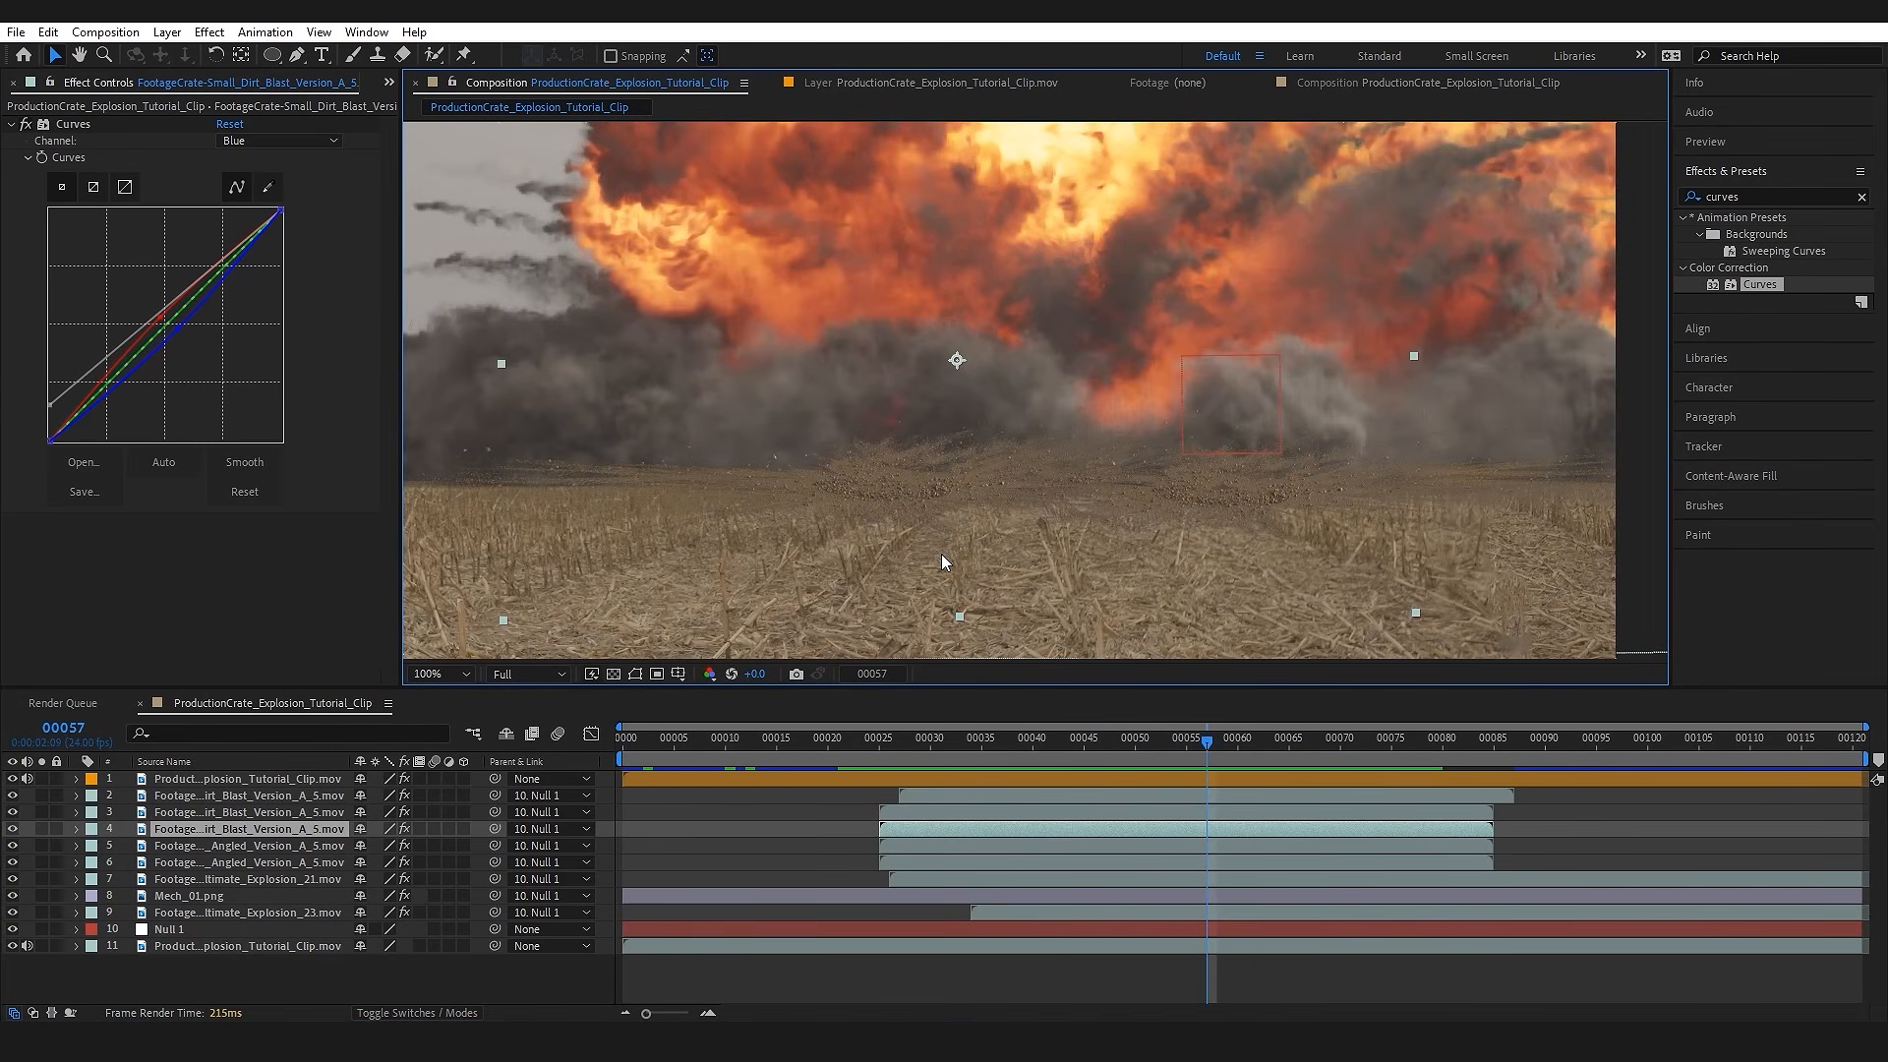
{"action": "left_click_drag", "start_coordinate": [894, 739], "coordinate": [1202, 744]}
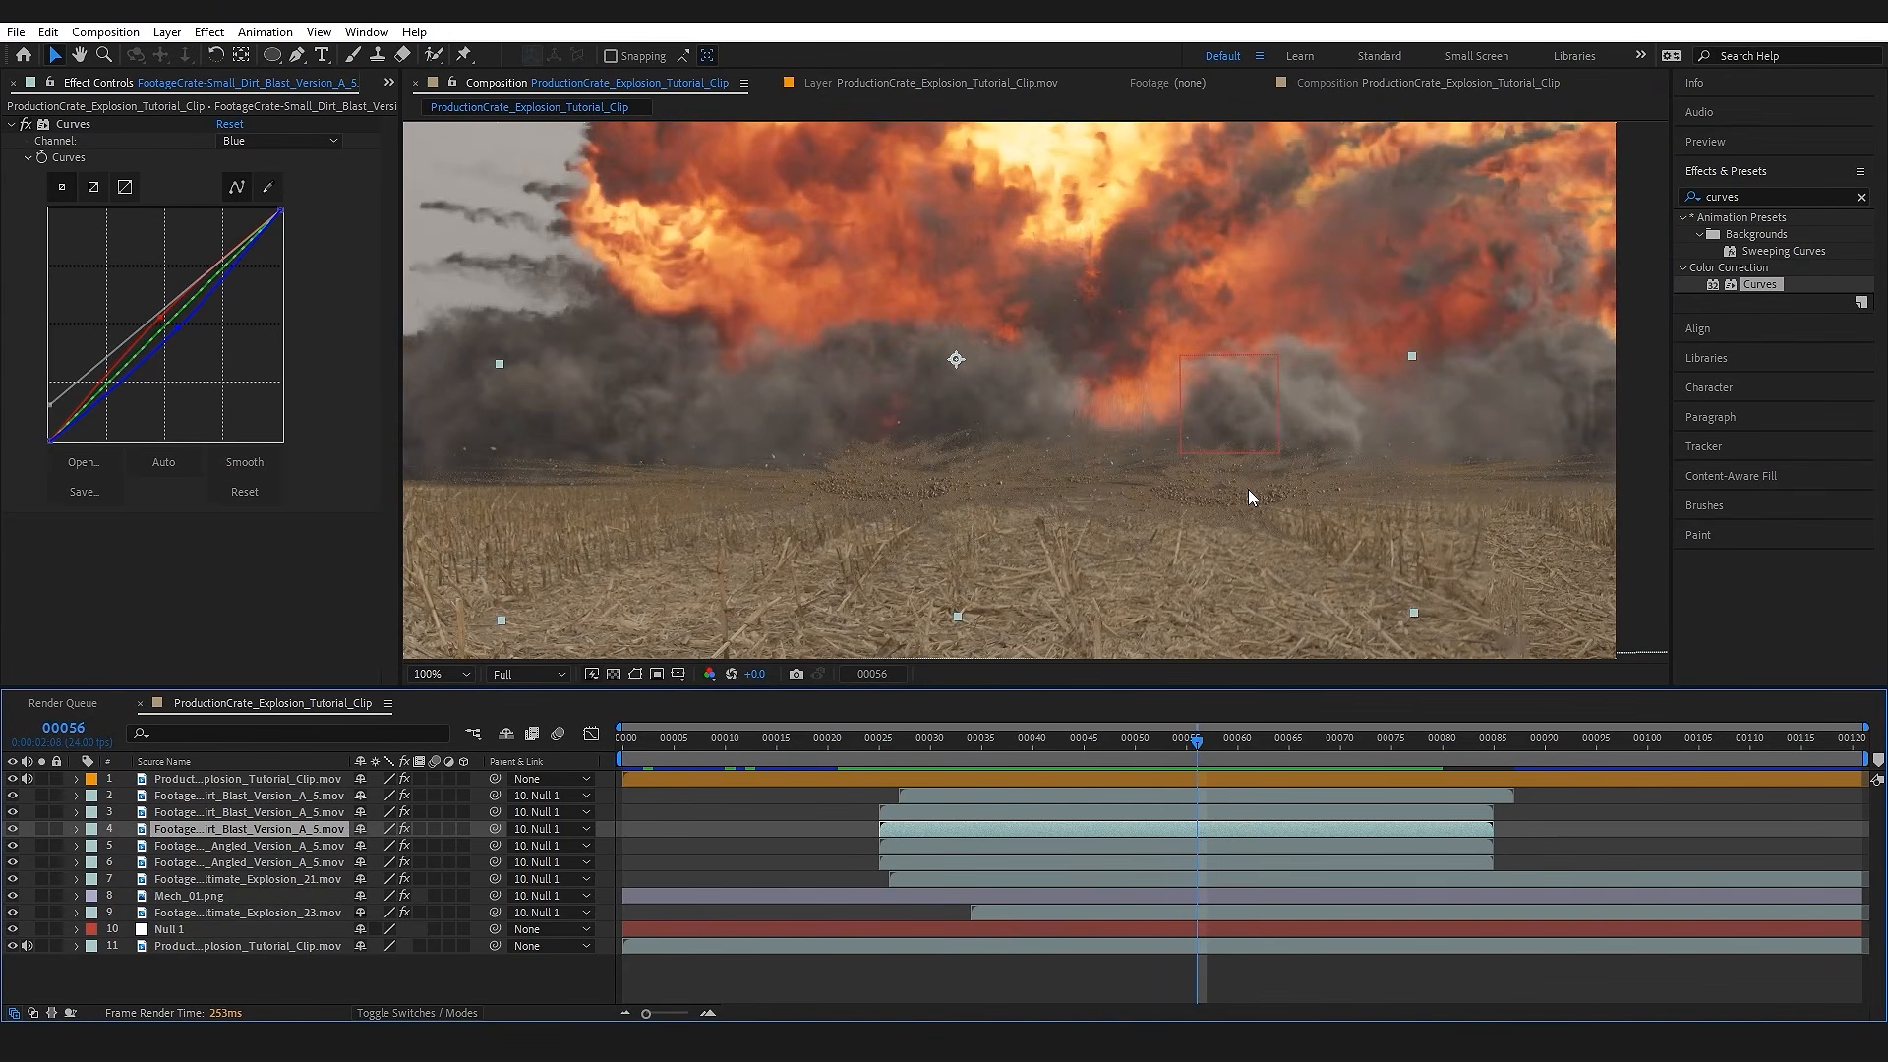
{"action": "left_click_drag", "start_coordinate": [1165, 471], "coordinate": [1097, 485]}
{"action": "scroll", "coordinate": [1092, 483], "scroll_direction": "down", "scroll_amount": 1}
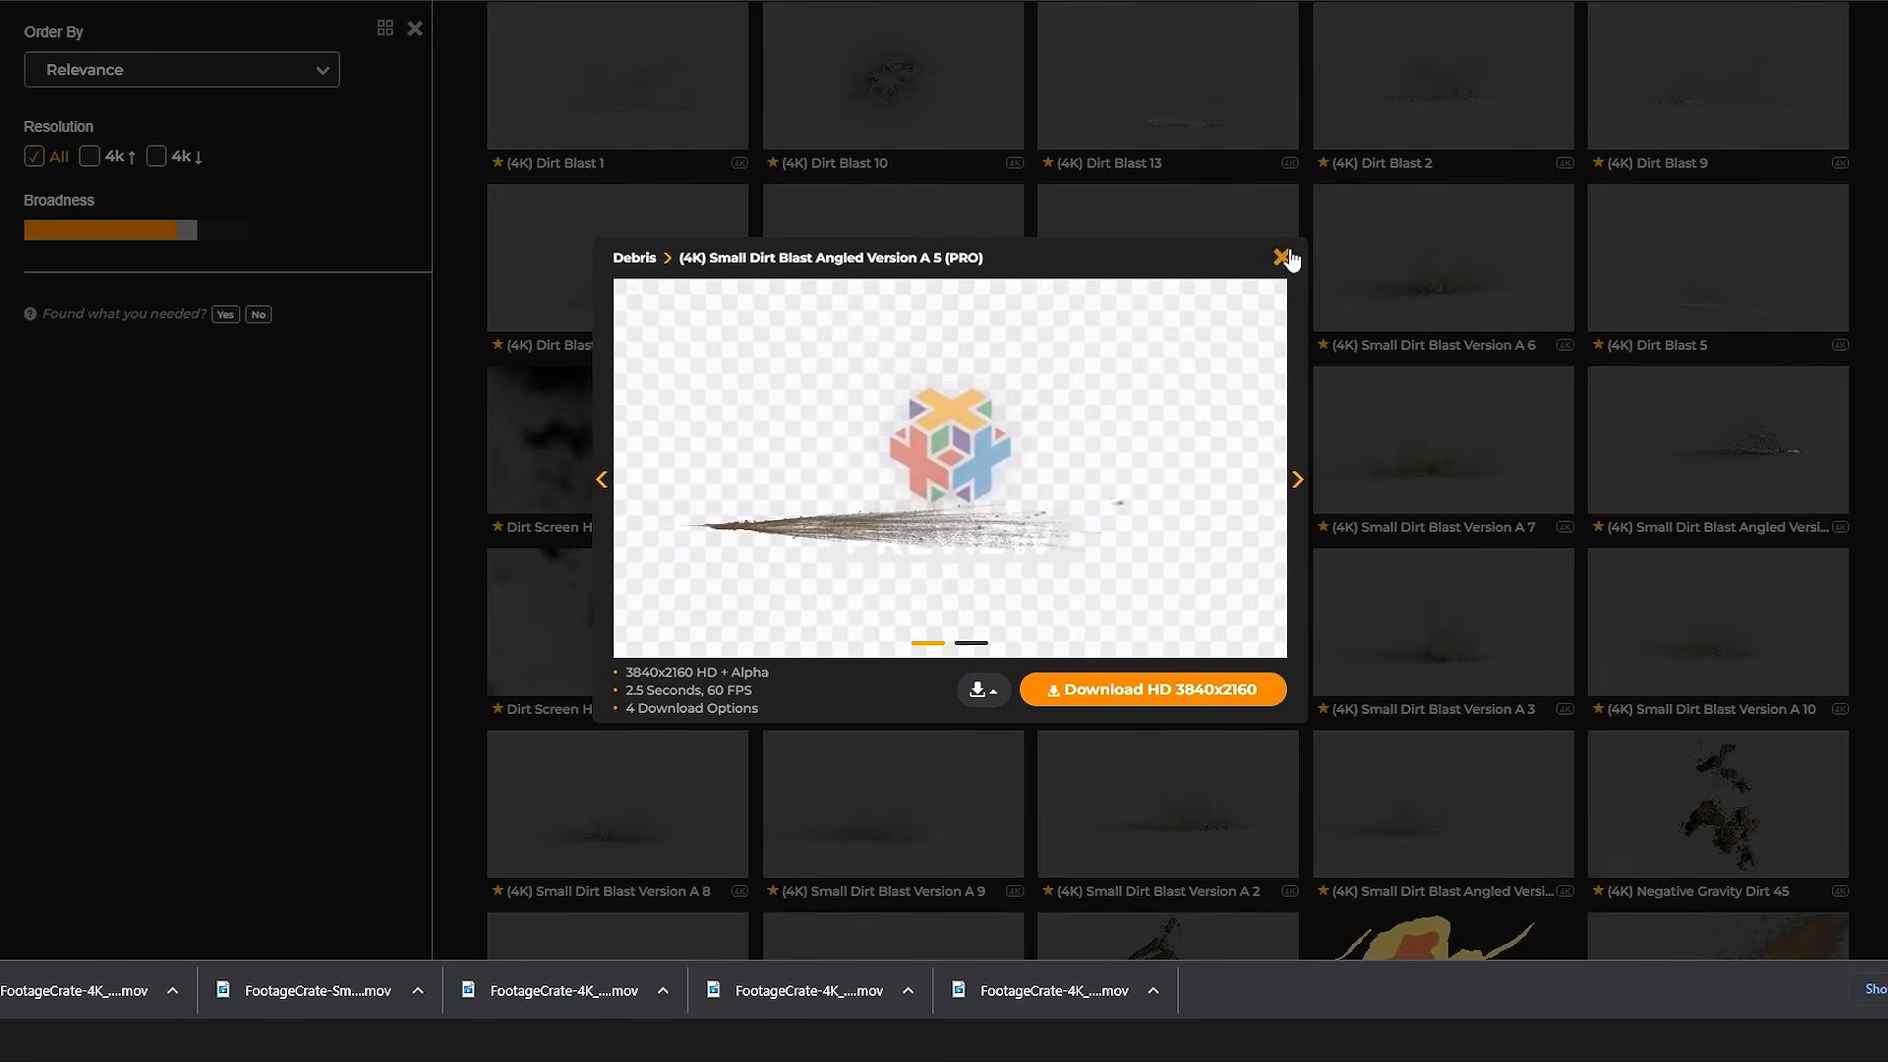
Step: Close the dirt blast preview and search FootageCrate for "dust"
{"action": "left_click", "coordinate": [1280, 259]}
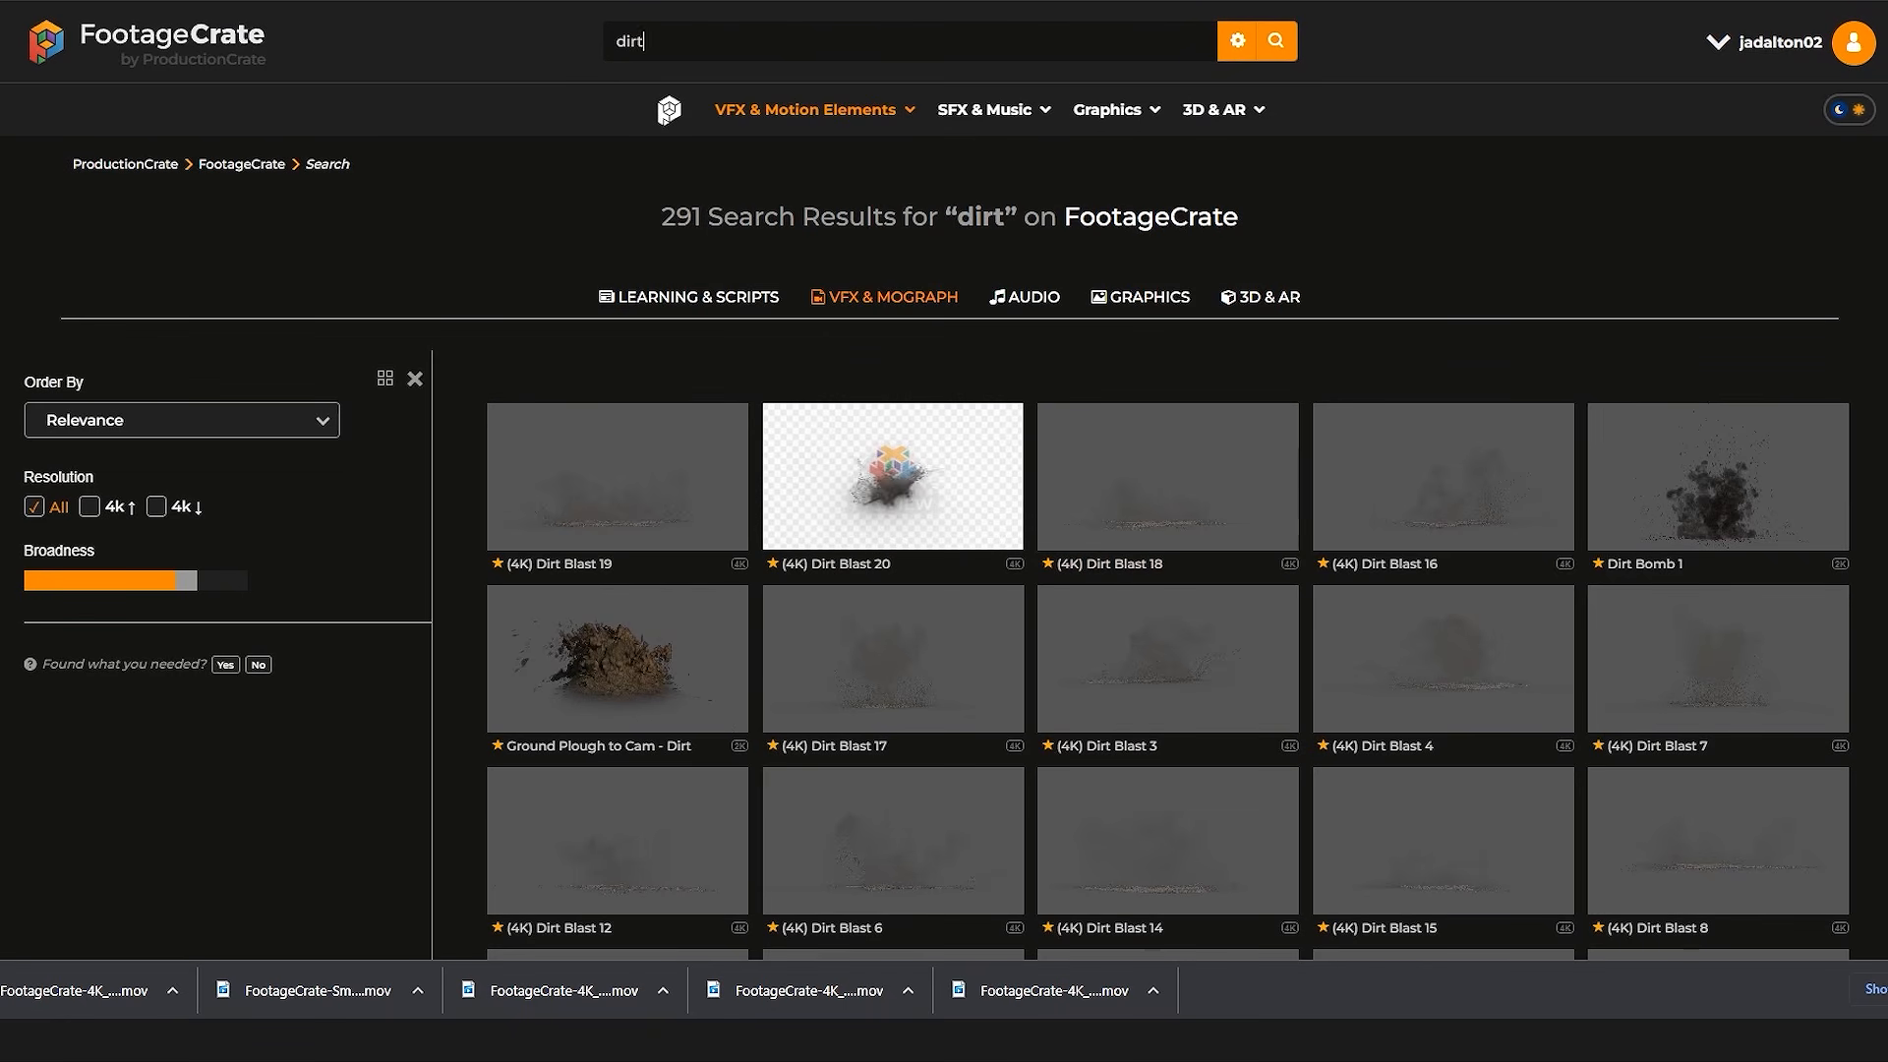
{"action": "type", "text": "dust"}
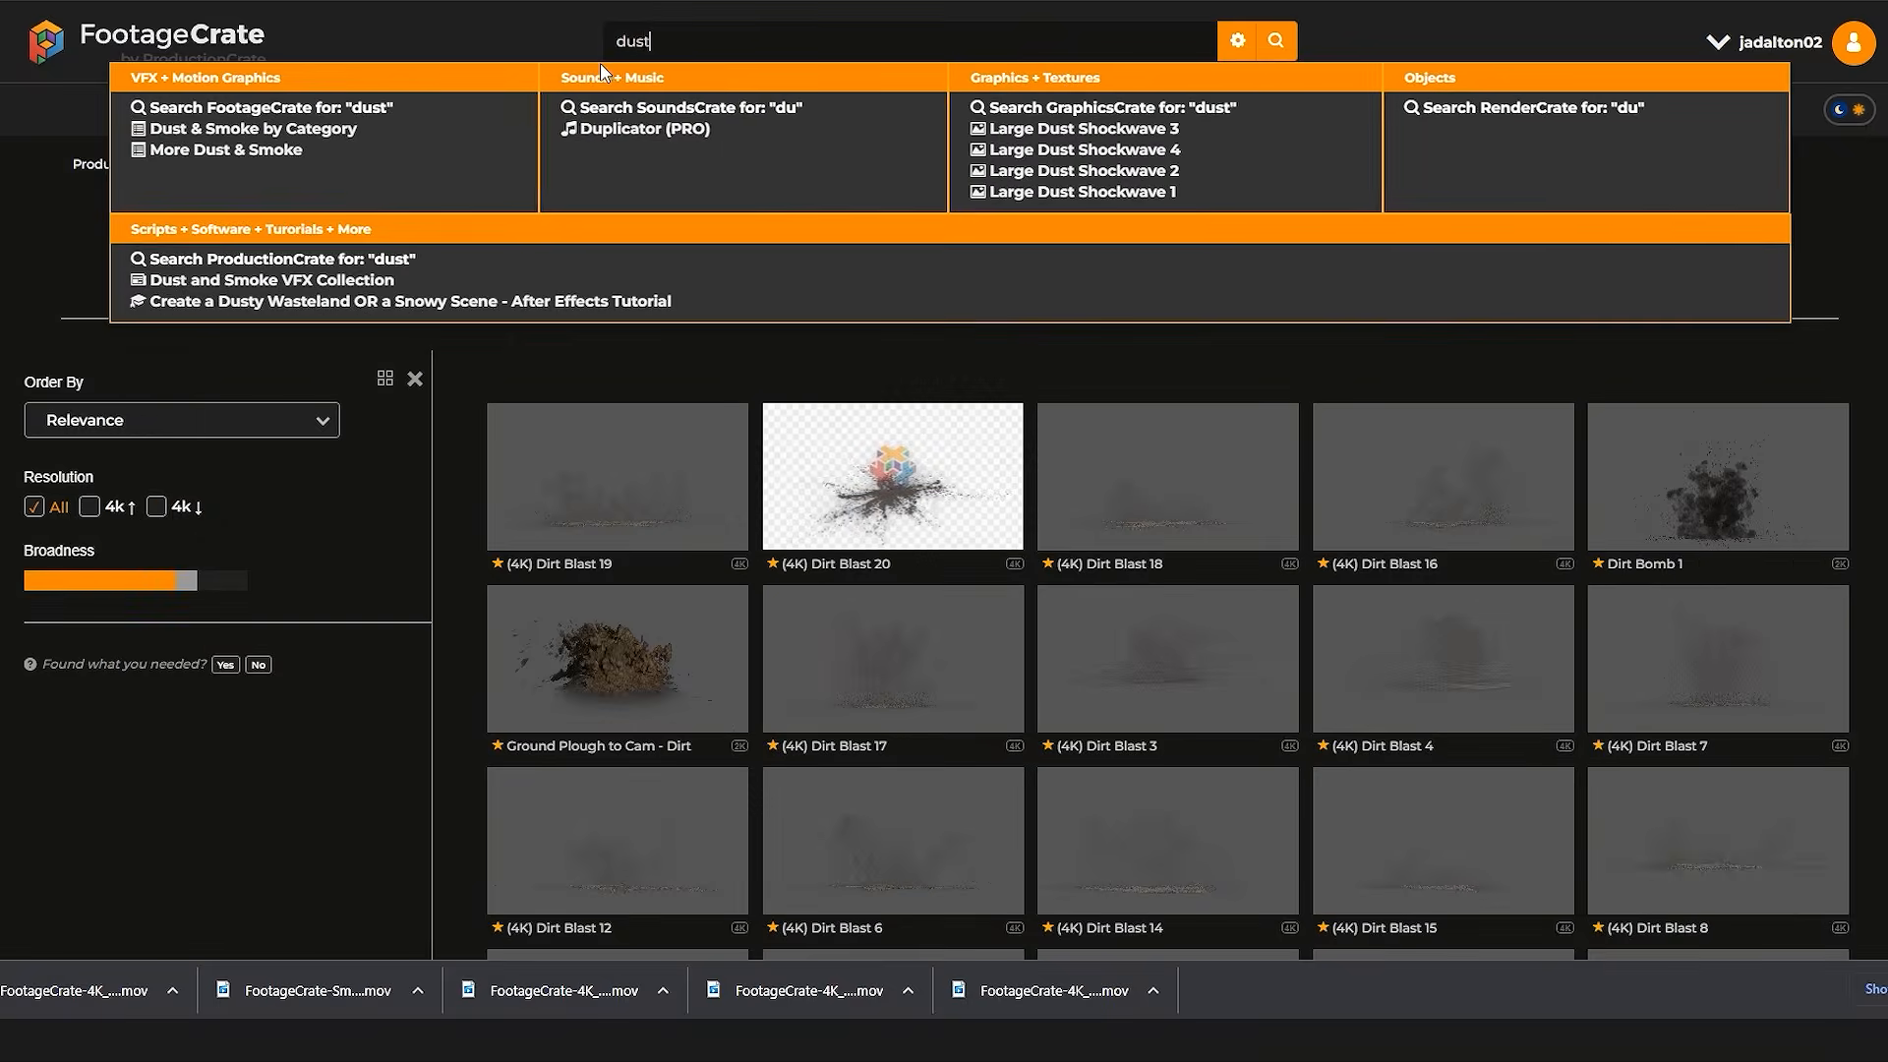
{"action": "key", "text": "Return"}
{"action": "scroll", "coordinate": [1255, 203], "scroll_direction": "down", "scroll_amount": 3}
{"action": "scroll", "coordinate": [1255, 204], "scroll_direction": "down", "scroll_amount": 6}
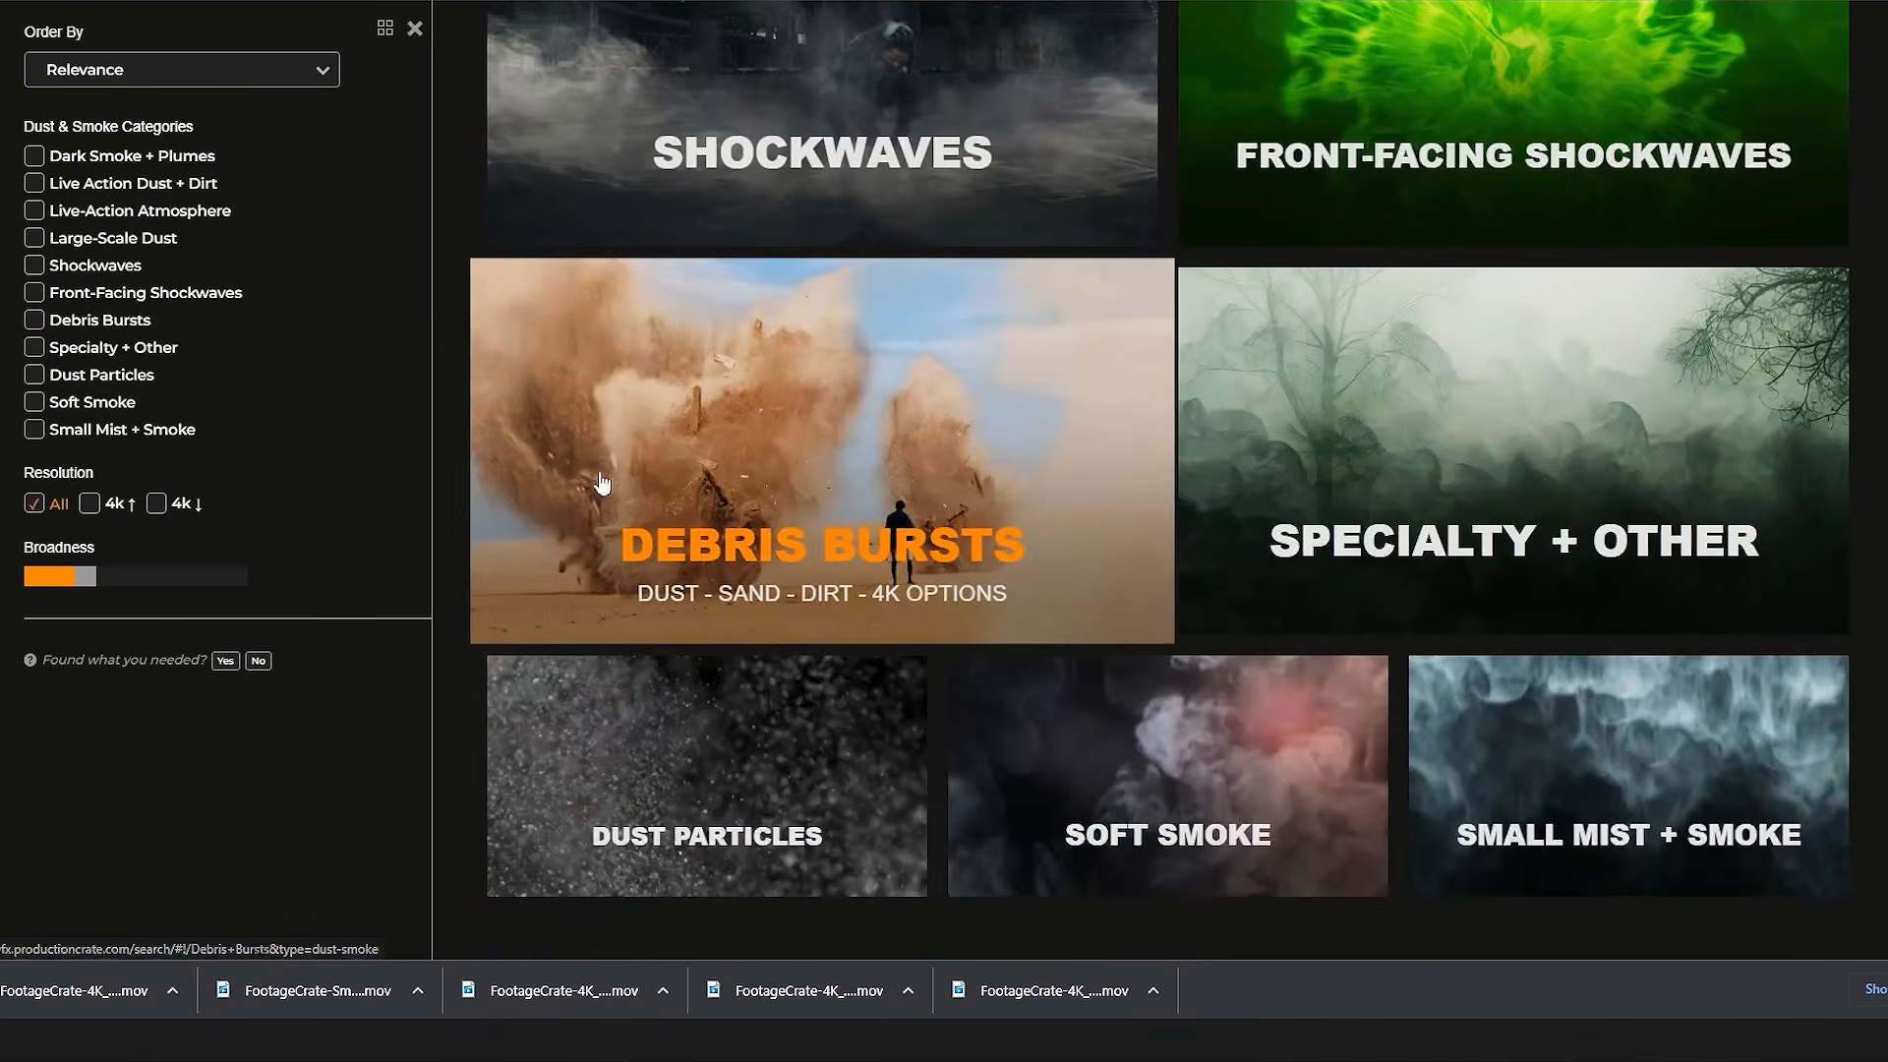
Step: Browse the Debris Bursts category and download (4K) Desert Sandy Explosion 3 in HD 3840x2160
{"action": "left_click", "coordinate": [925, 449]}
{"action": "scroll", "coordinate": [1278, 531], "scroll_direction": "down", "scroll_amount": 10}
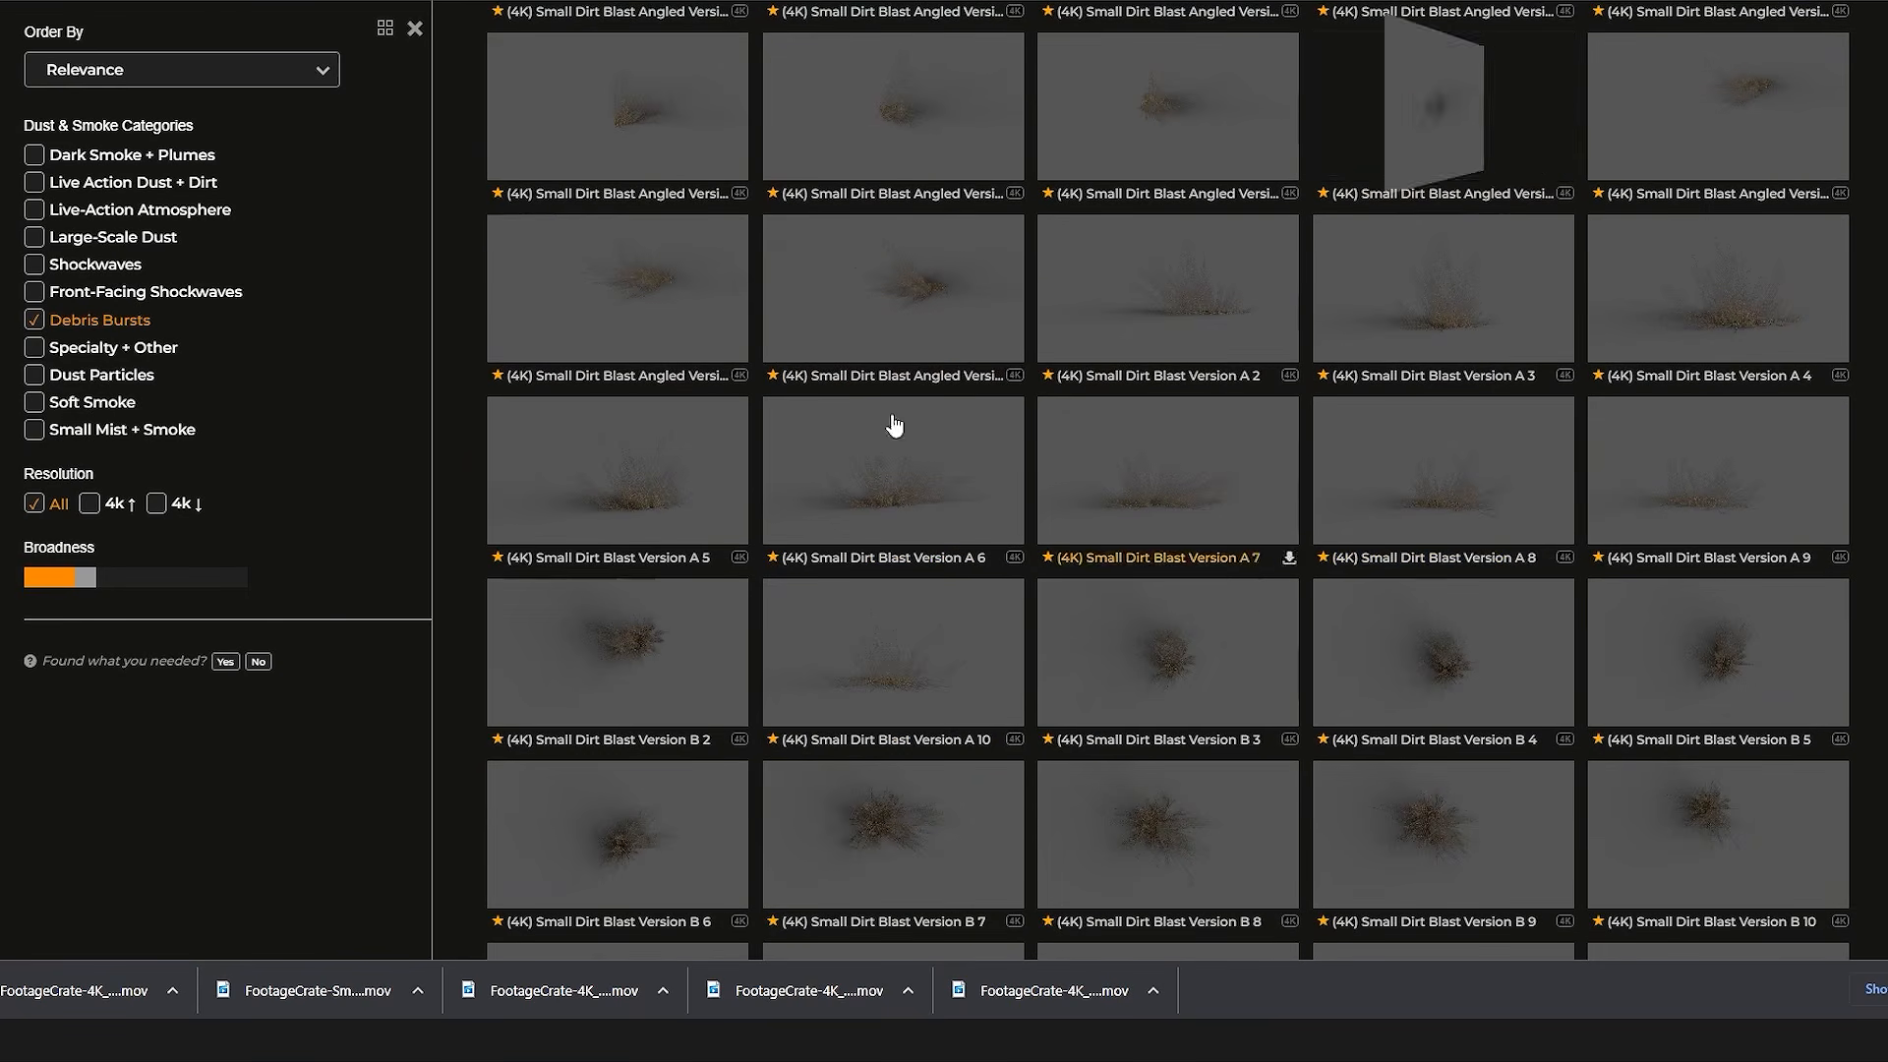
{"action": "scroll", "coordinate": [1213, 316], "scroll_direction": "down", "scroll_amount": 4}
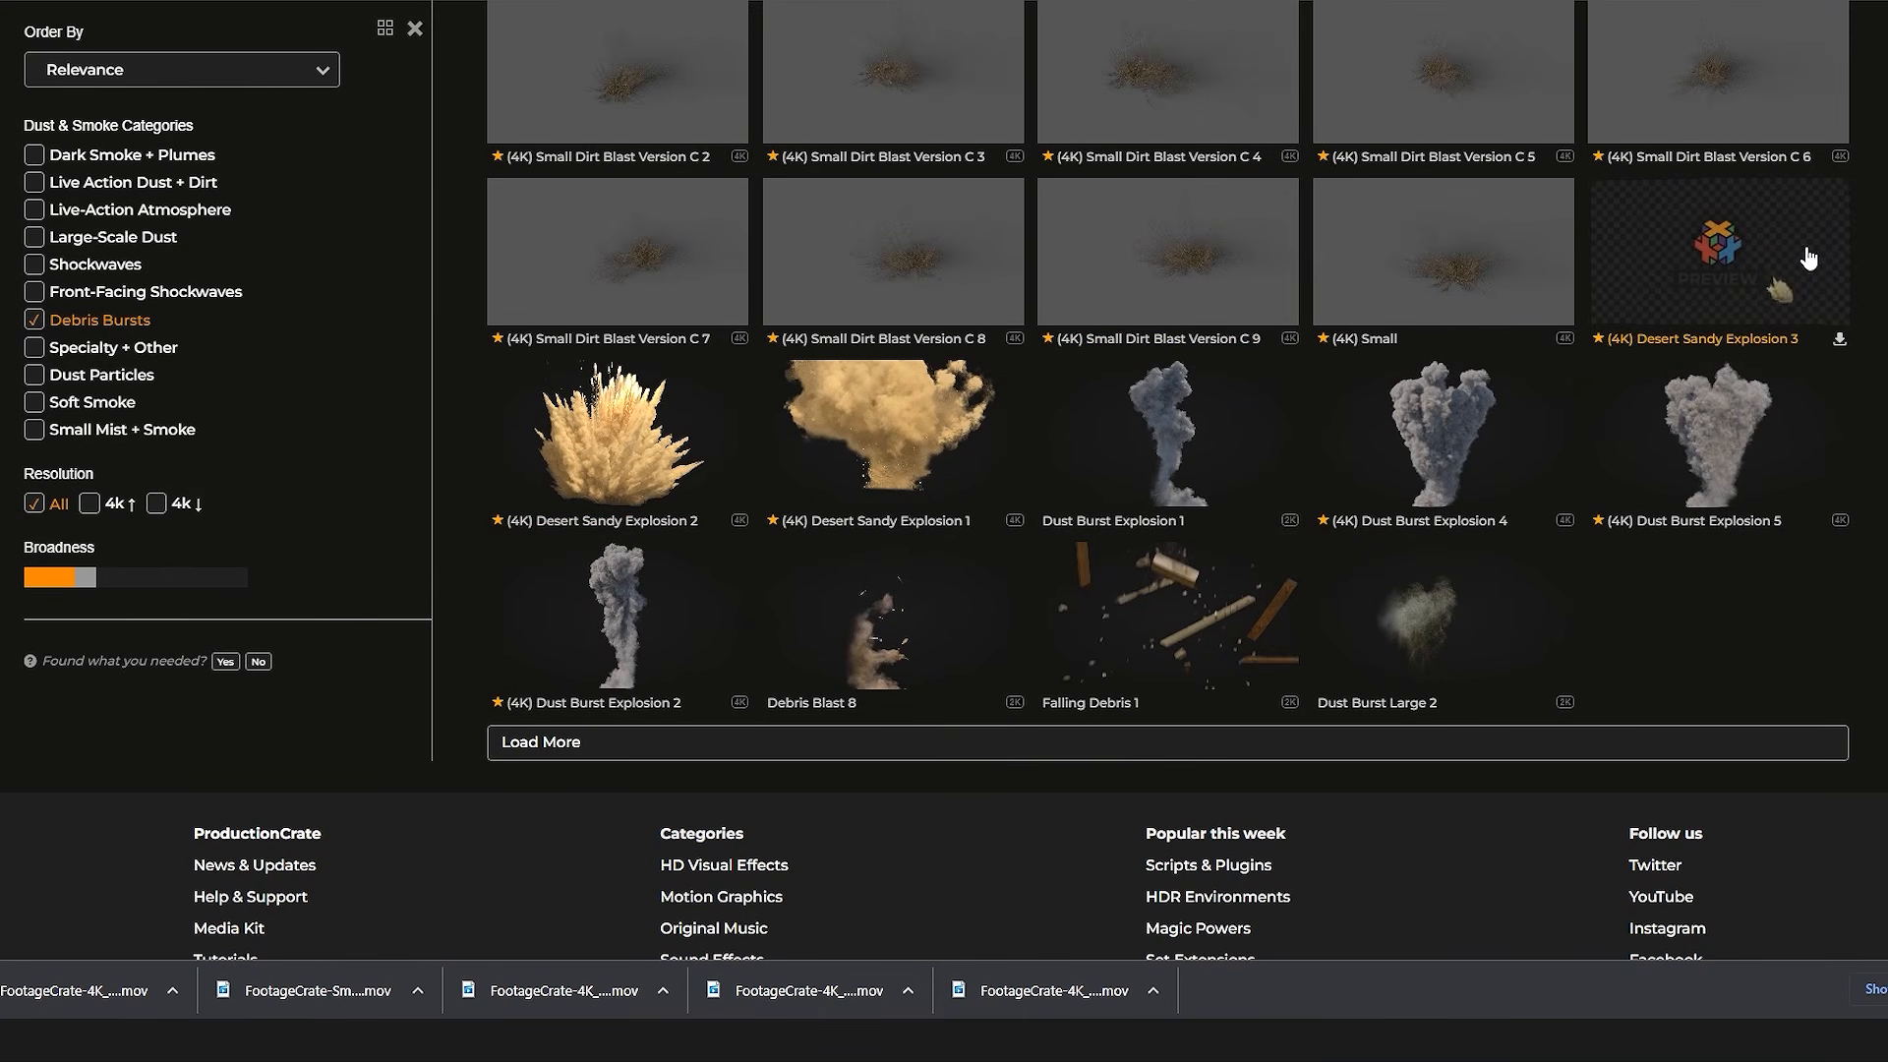
{"action": "left_click", "coordinate": [1712, 300]}
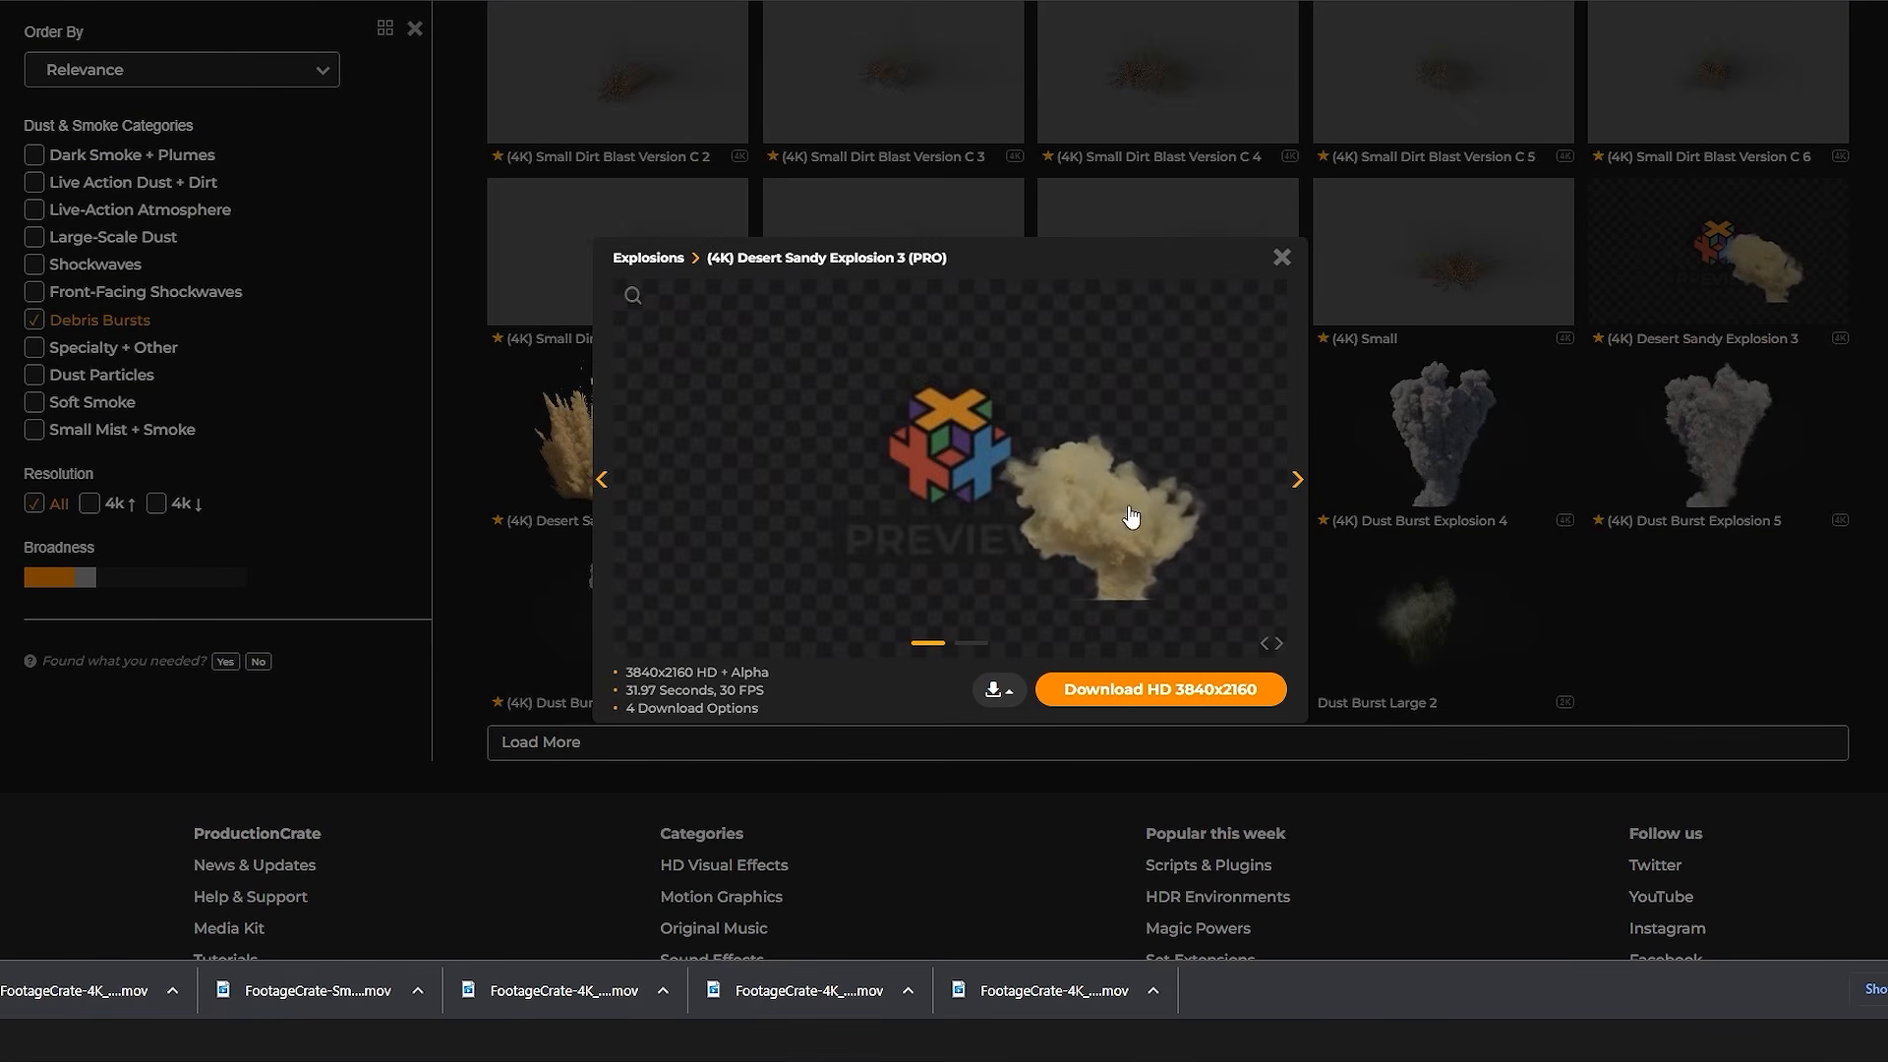
{"action": "left_click", "coordinate": [1214, 693]}
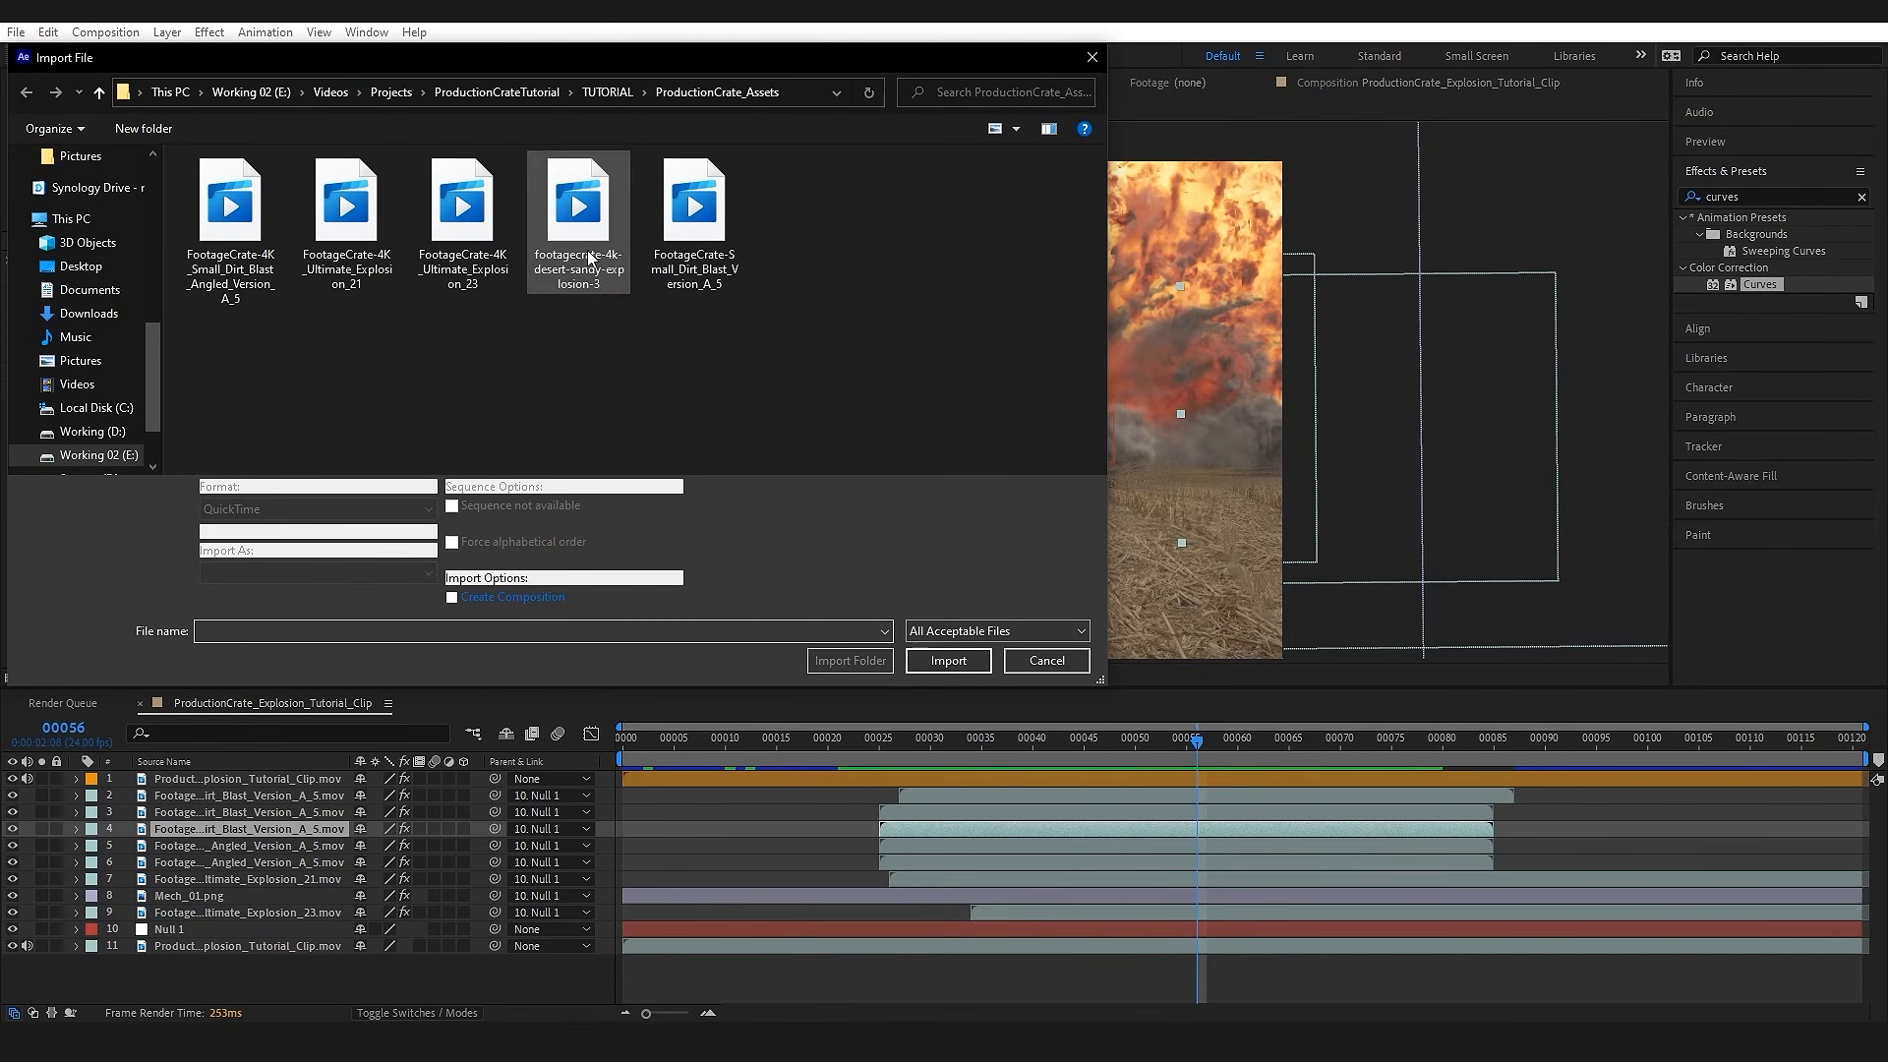
Step: In After Effects, import footagecrate-4k-desert-sandy-explosion-3, add it to the composition above the dirt blasts and parent it to Null 1
{"action": "left_click", "coordinate": [578, 222]}
{"action": "left_click", "coordinate": [976, 659]}
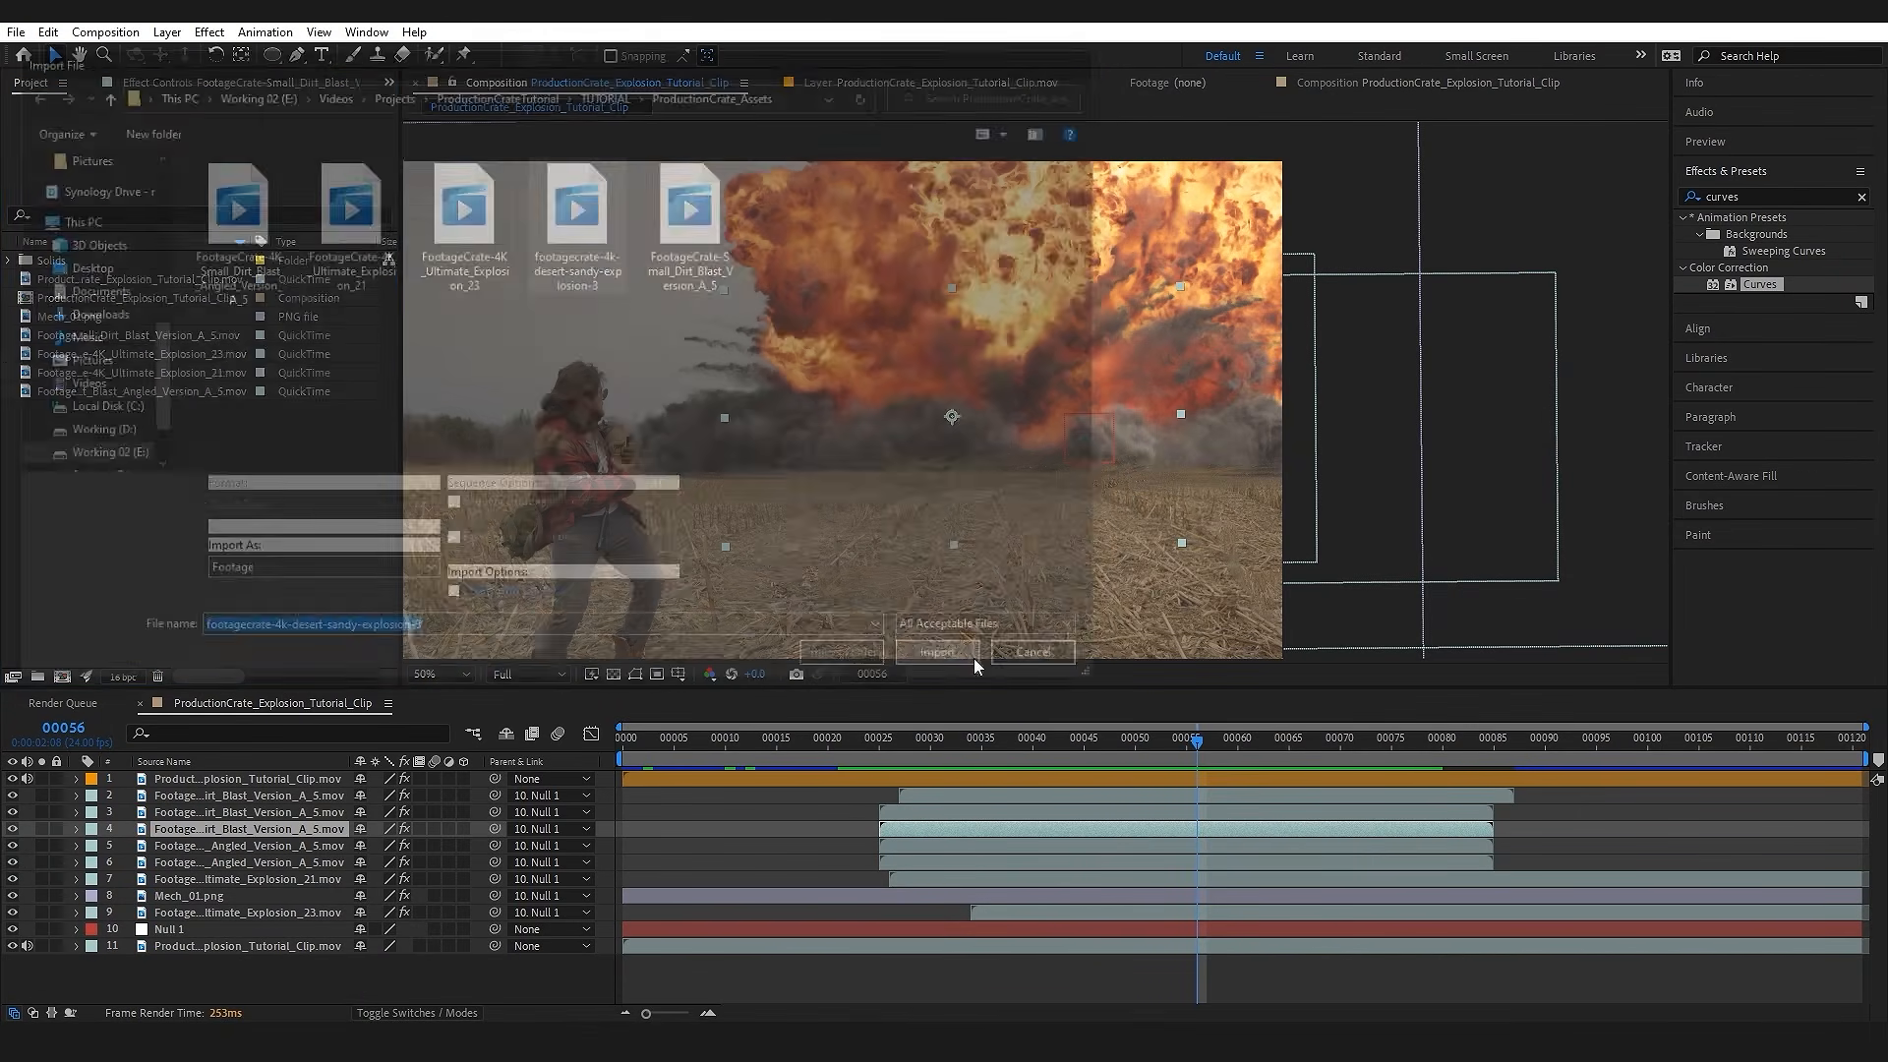
{"action": "left_click_drag", "start_coordinate": [140, 354], "coordinate": [330, 792]}
{"action": "left_click_drag", "start_coordinate": [495, 795], "coordinate": [217, 947]}
Step: Scale down the sandy explosion, place it over the fire explosion's base and start its layer at about frame 13
{"action": "scroll", "coordinate": [1212, 539], "scroll_direction": "down", "scroll_amount": 2}
{"action": "left_click_drag", "start_coordinate": [1260, 550], "coordinate": [1073, 404]}
{"action": "left_click_drag", "start_coordinate": [956, 345], "coordinate": [1043, 412]}
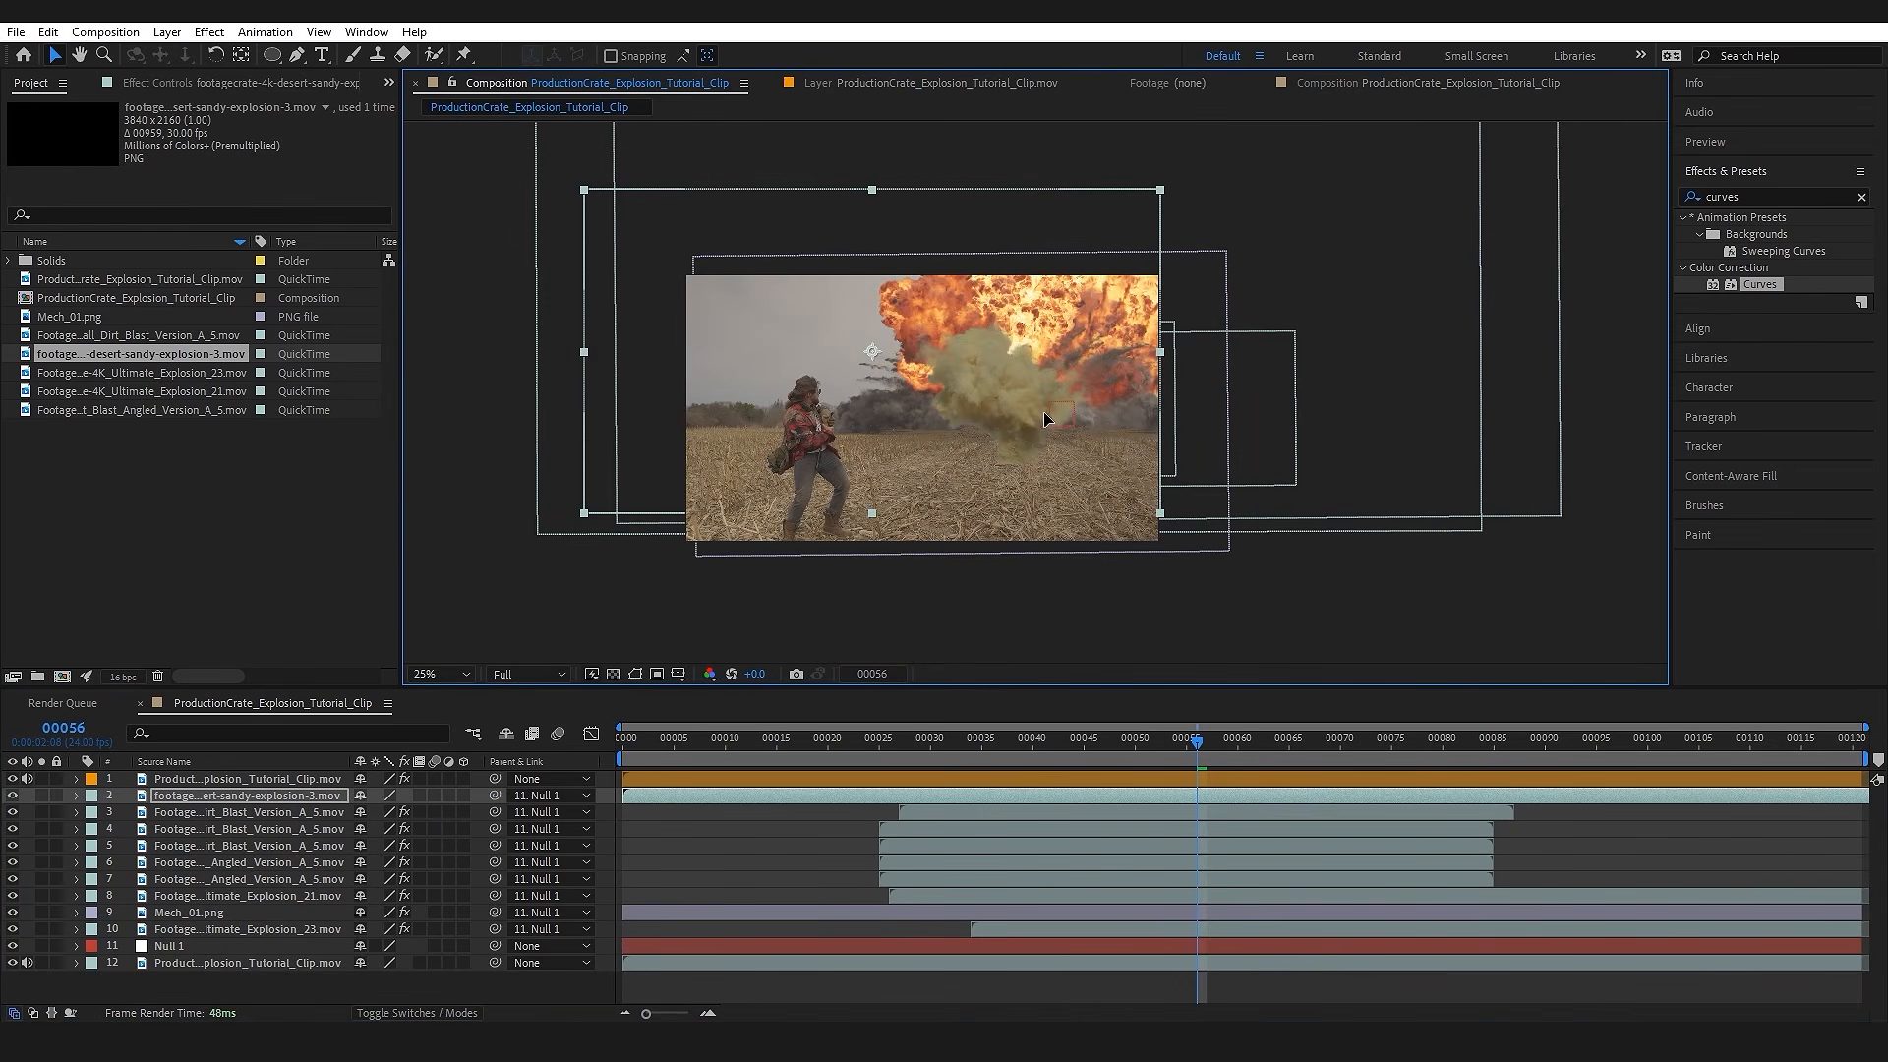
{"action": "scroll", "coordinate": [1037, 403], "scroll_direction": "up", "scroll_amount": 2}
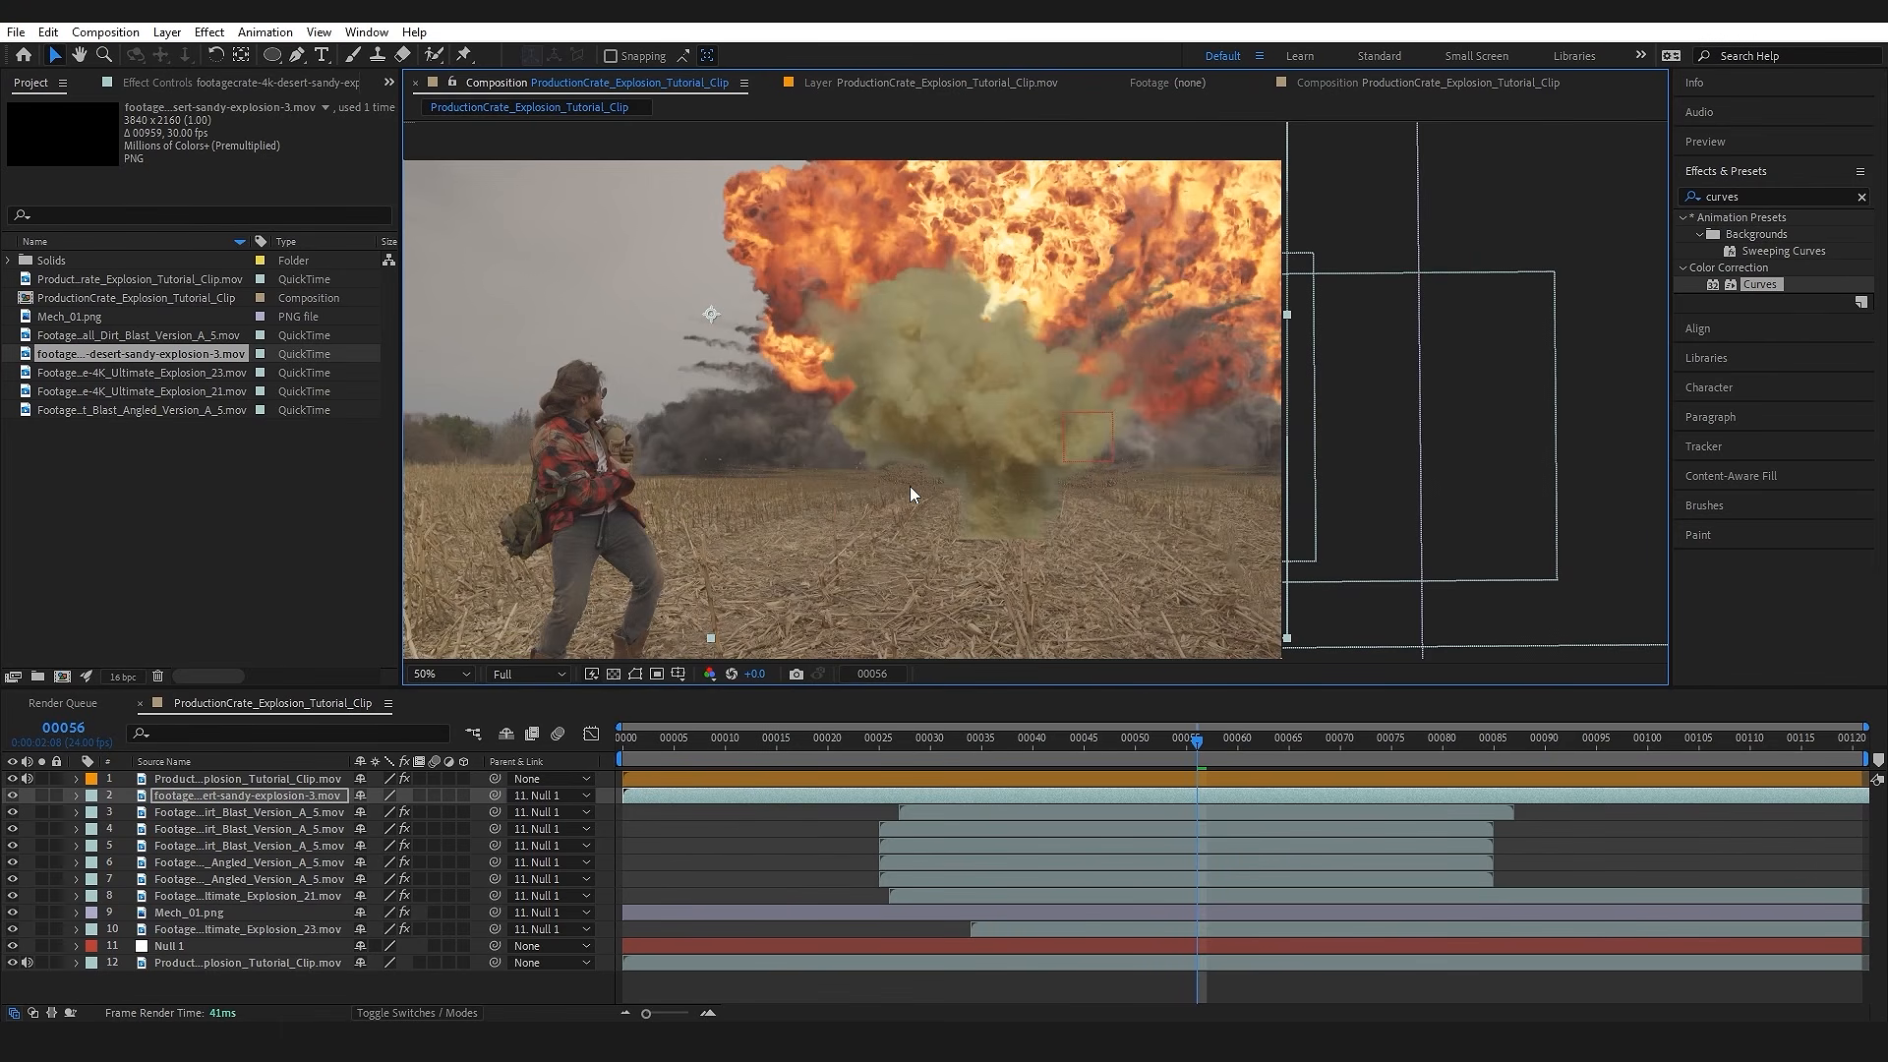
{"action": "left_click_drag", "start_coordinate": [1099, 792], "coordinate": [1230, 791]}
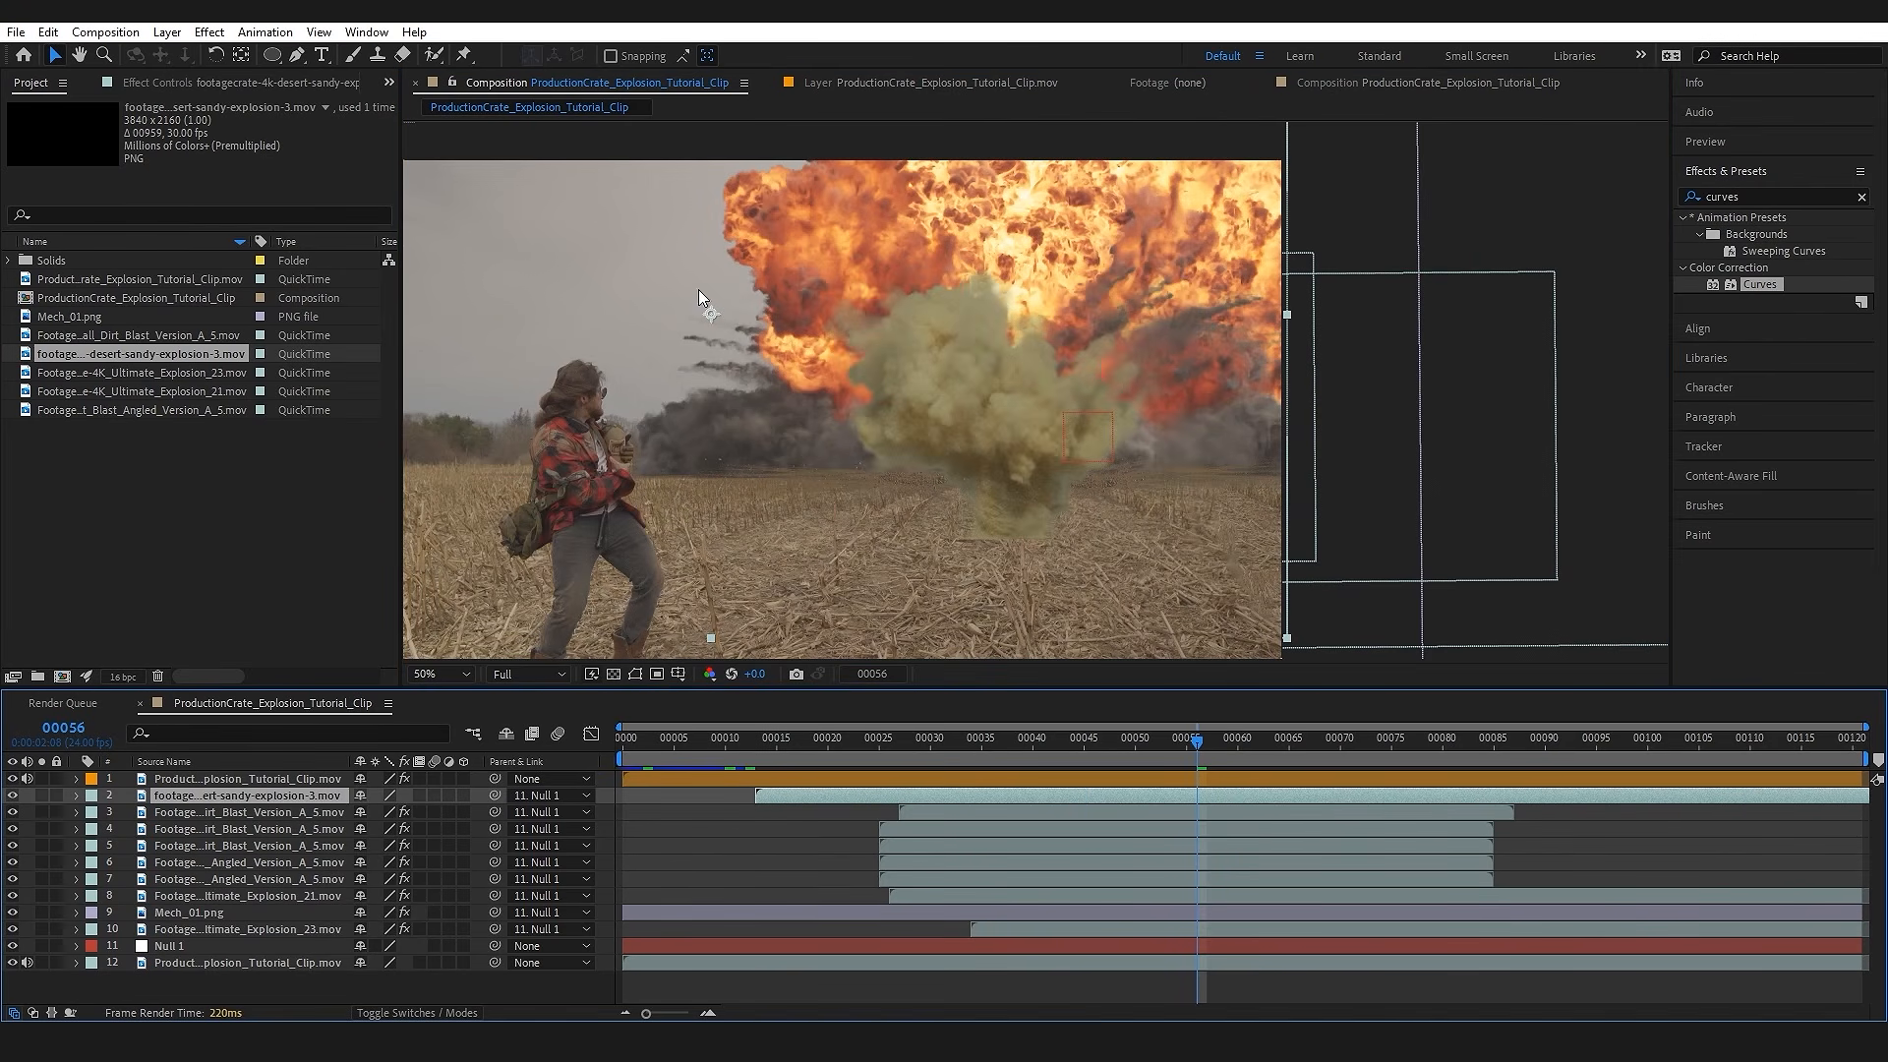
Step: Draw a rectangular mask over the sandy explosion's lower part, set it to Subtract and feather it by about 98 pixels
{"action": "left_click", "coordinate": [273, 56]}
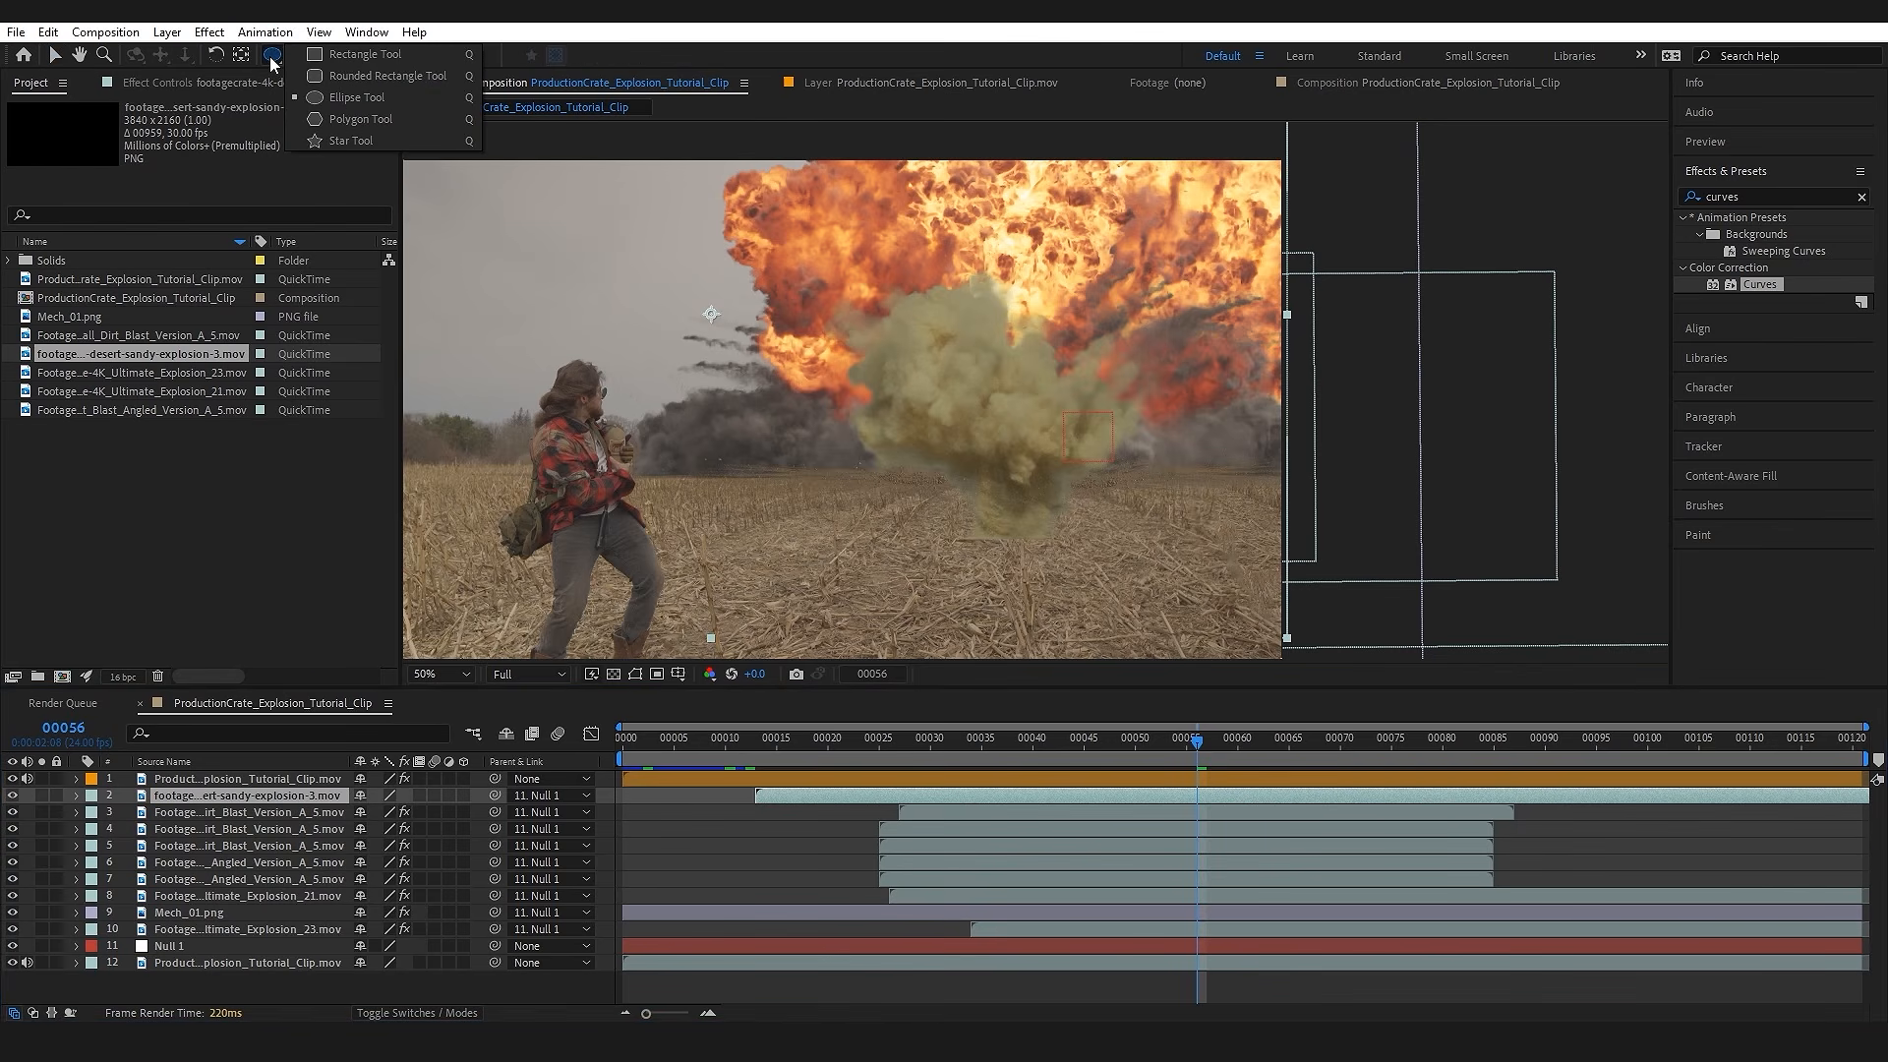
{"action": "left_click", "coordinate": [389, 59]}
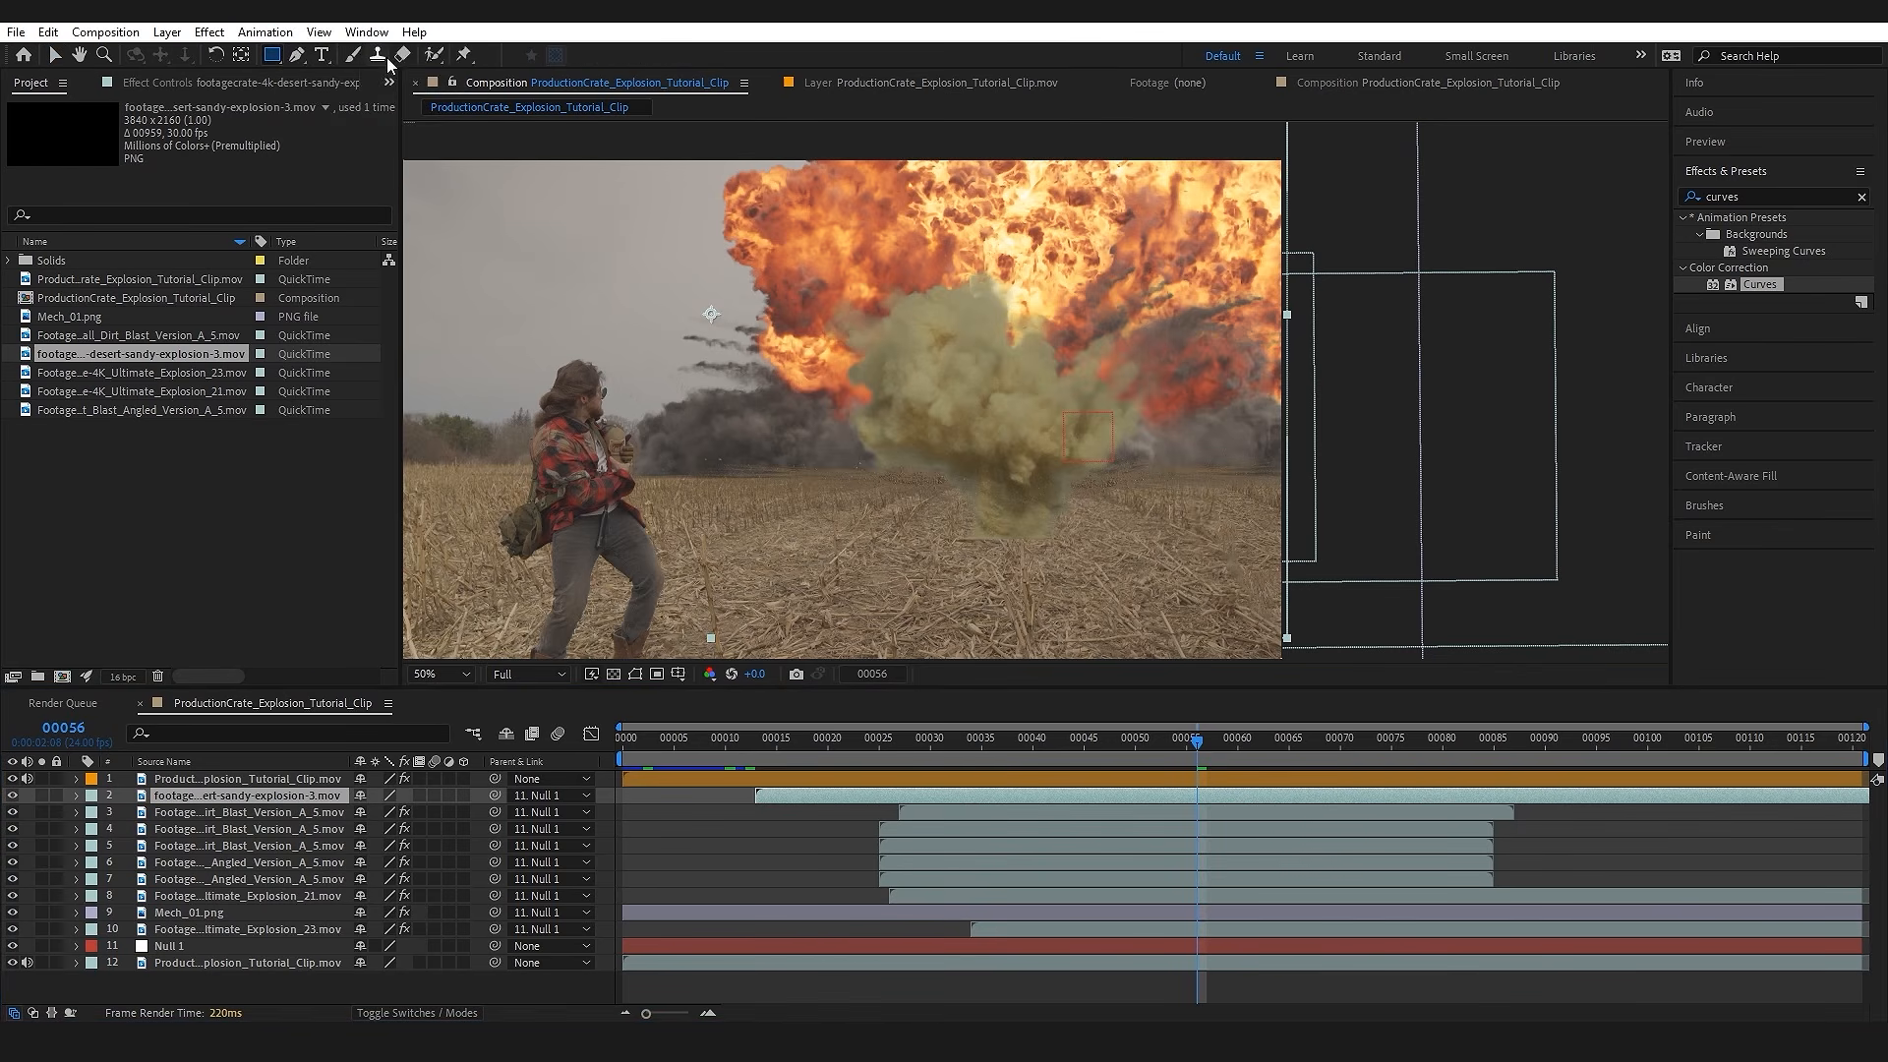
{"action": "left_click_drag", "start_coordinate": [790, 480], "coordinate": [1220, 572]}
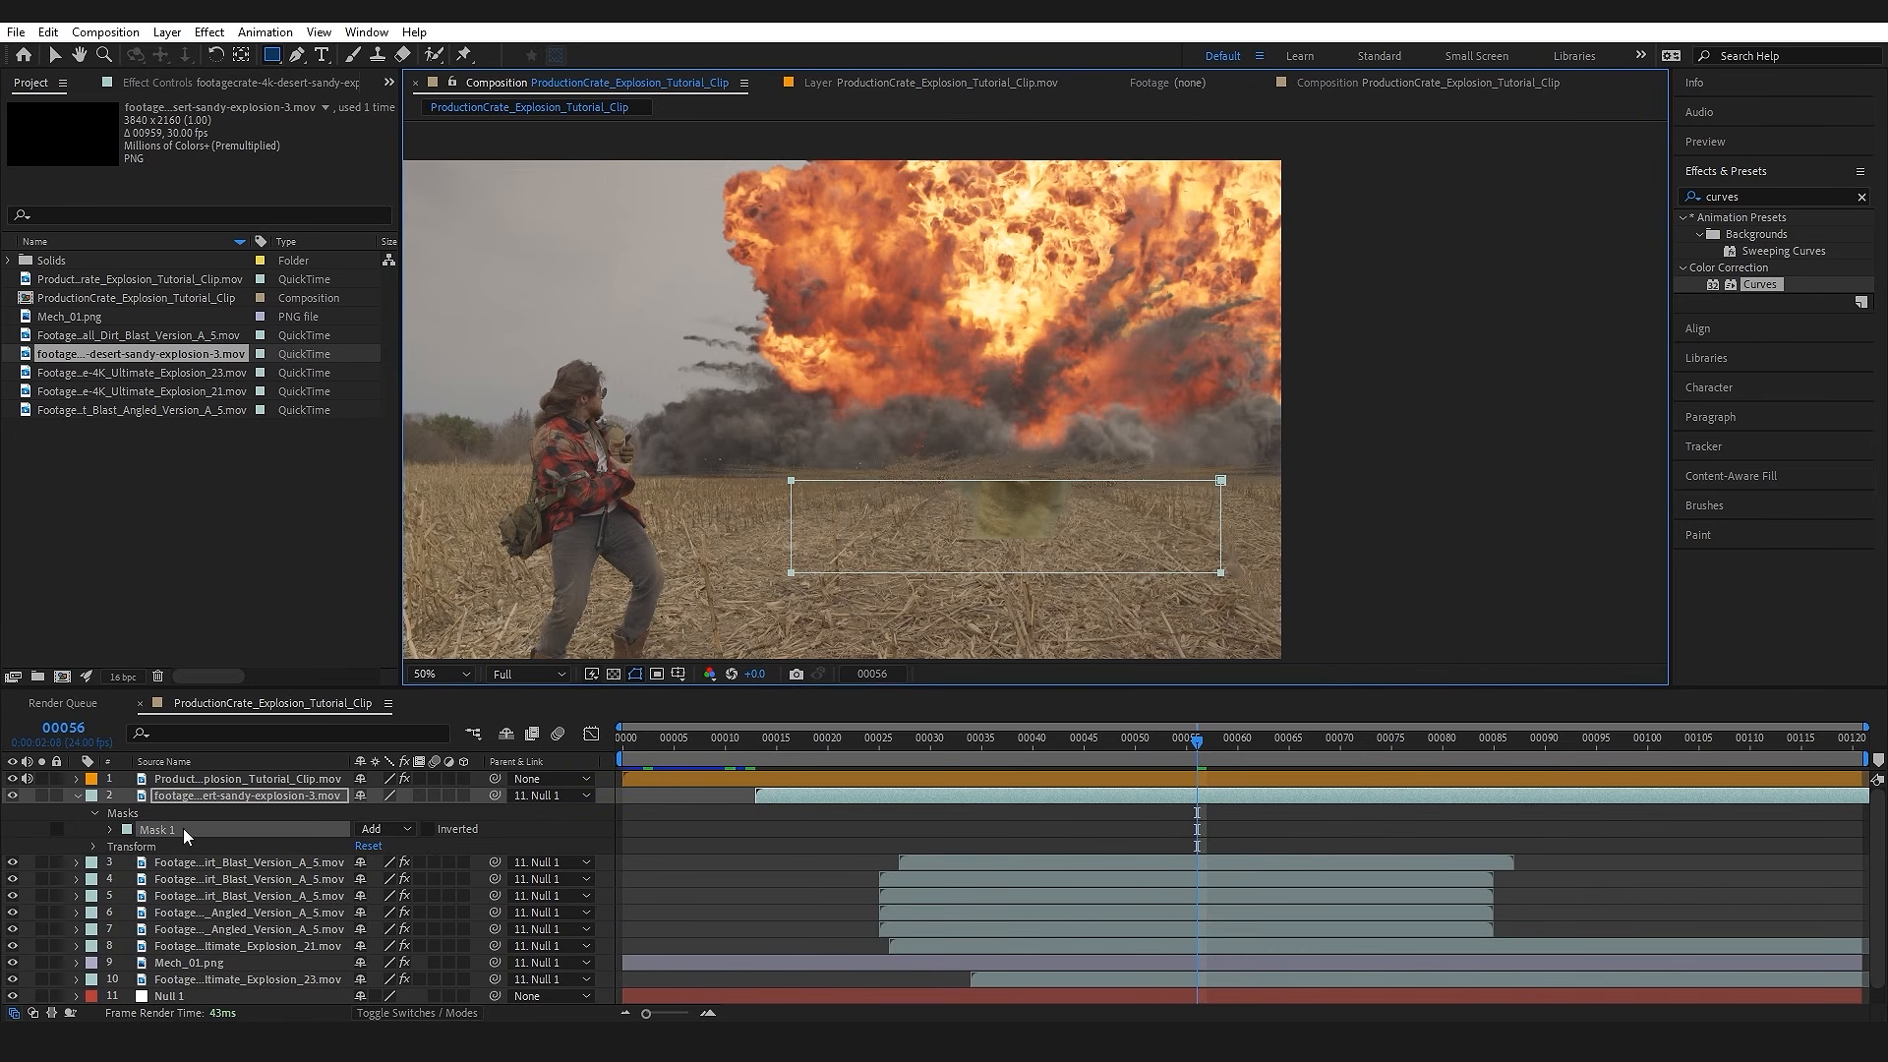
{"action": "left_click", "coordinate": [364, 829]}
{"action": "left_click", "coordinate": [428, 896]}
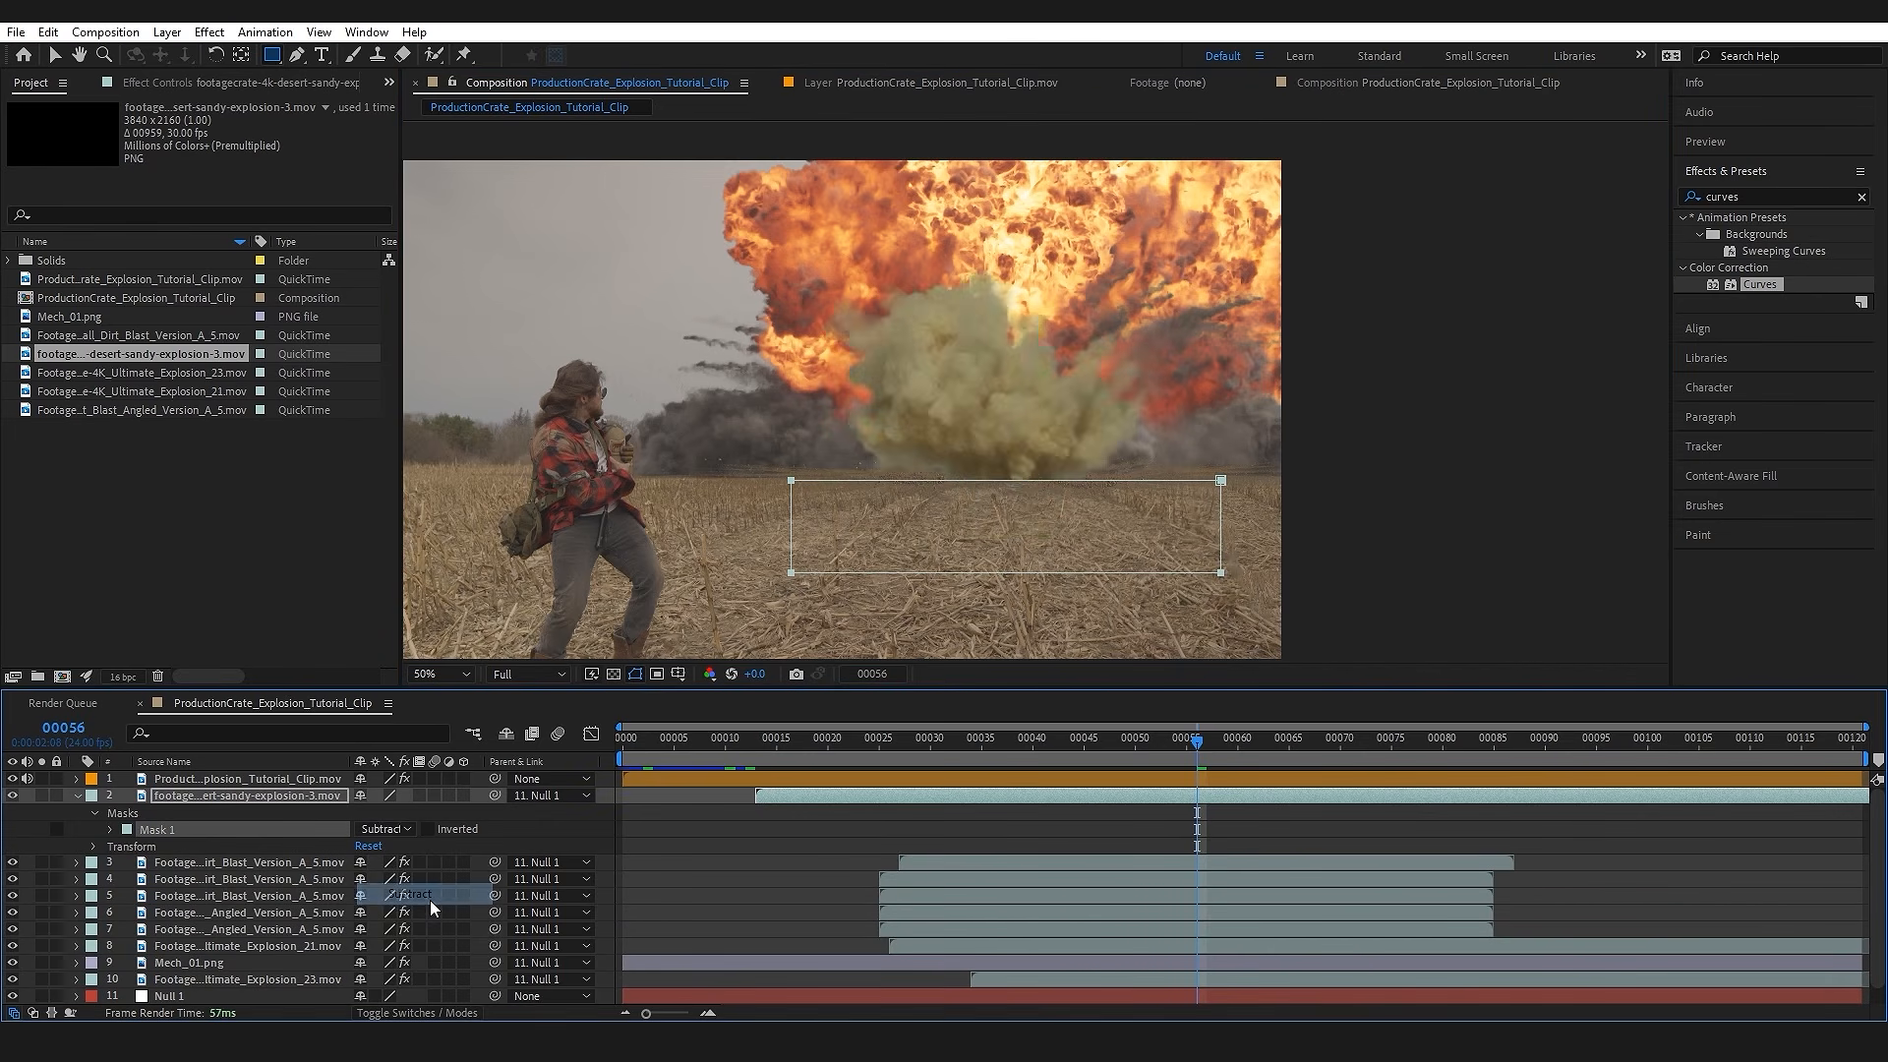
{"action": "key", "text": "f"}
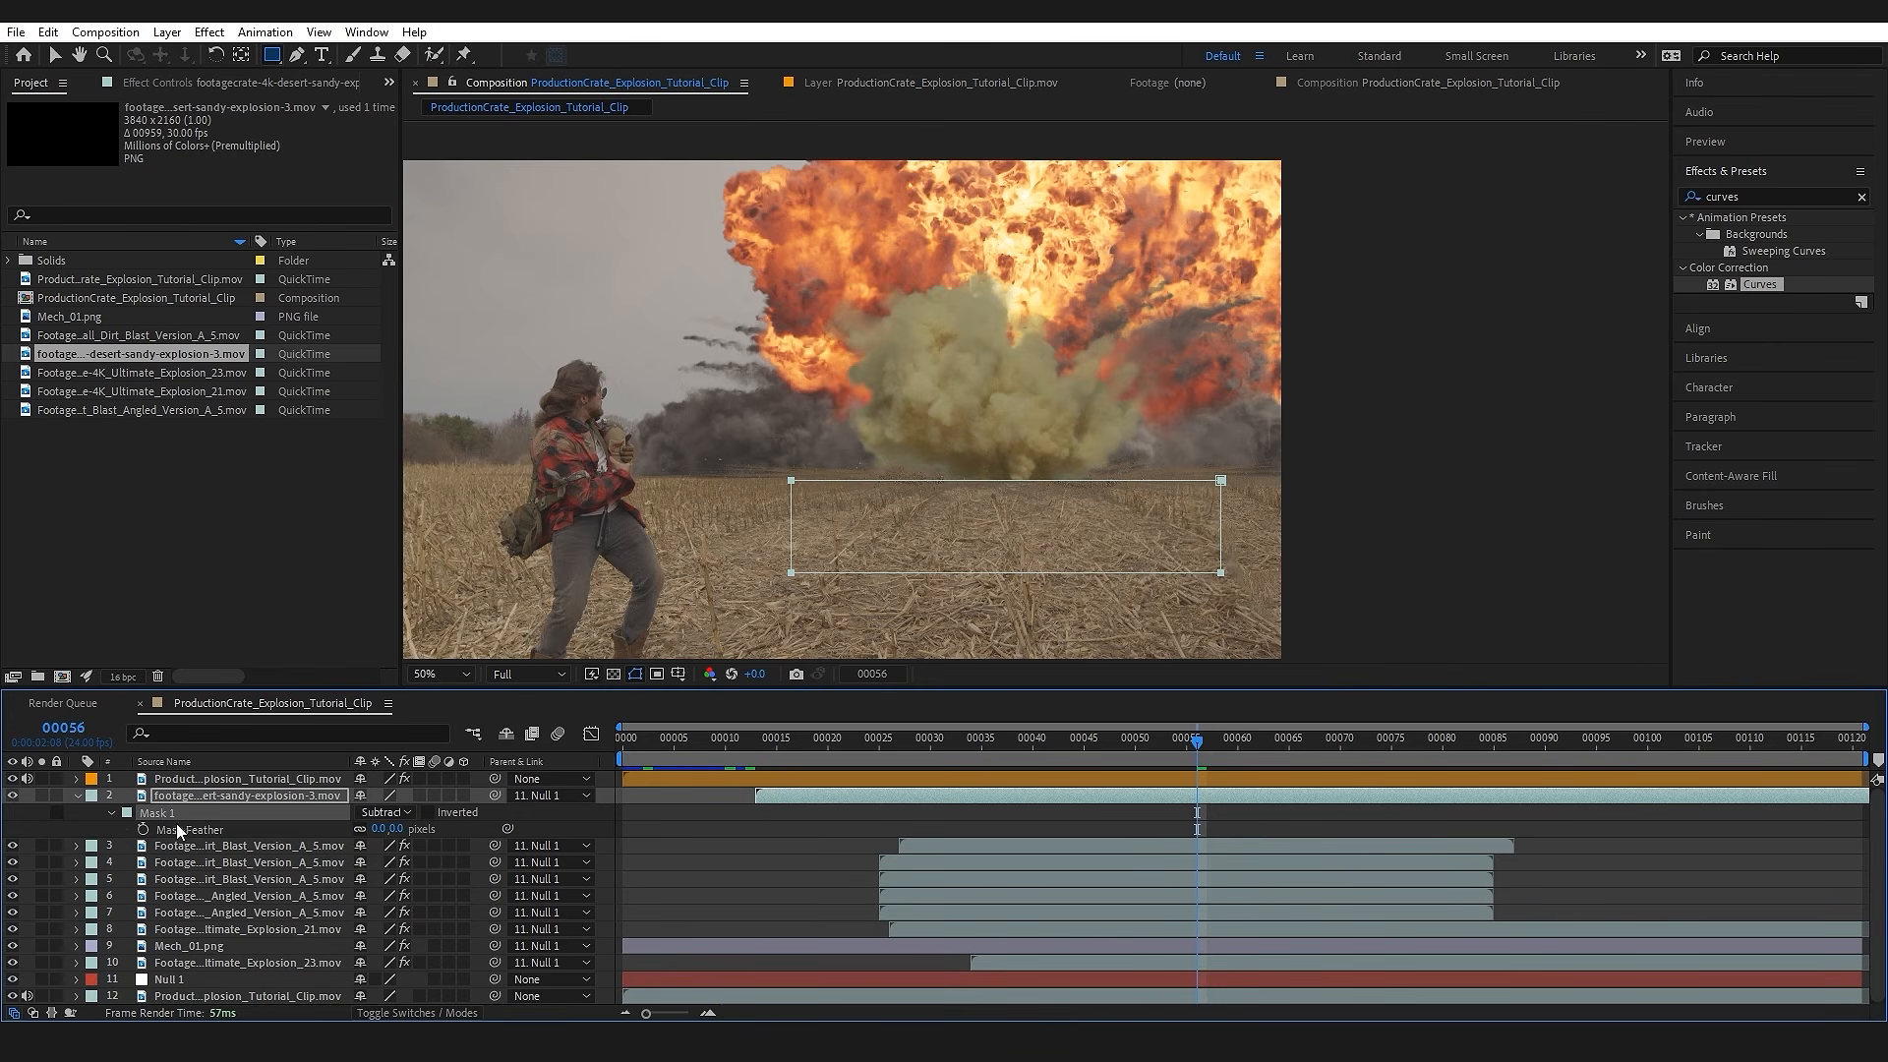
{"action": "left_click_drag", "start_coordinate": [403, 829], "coordinate": [486, 828]}
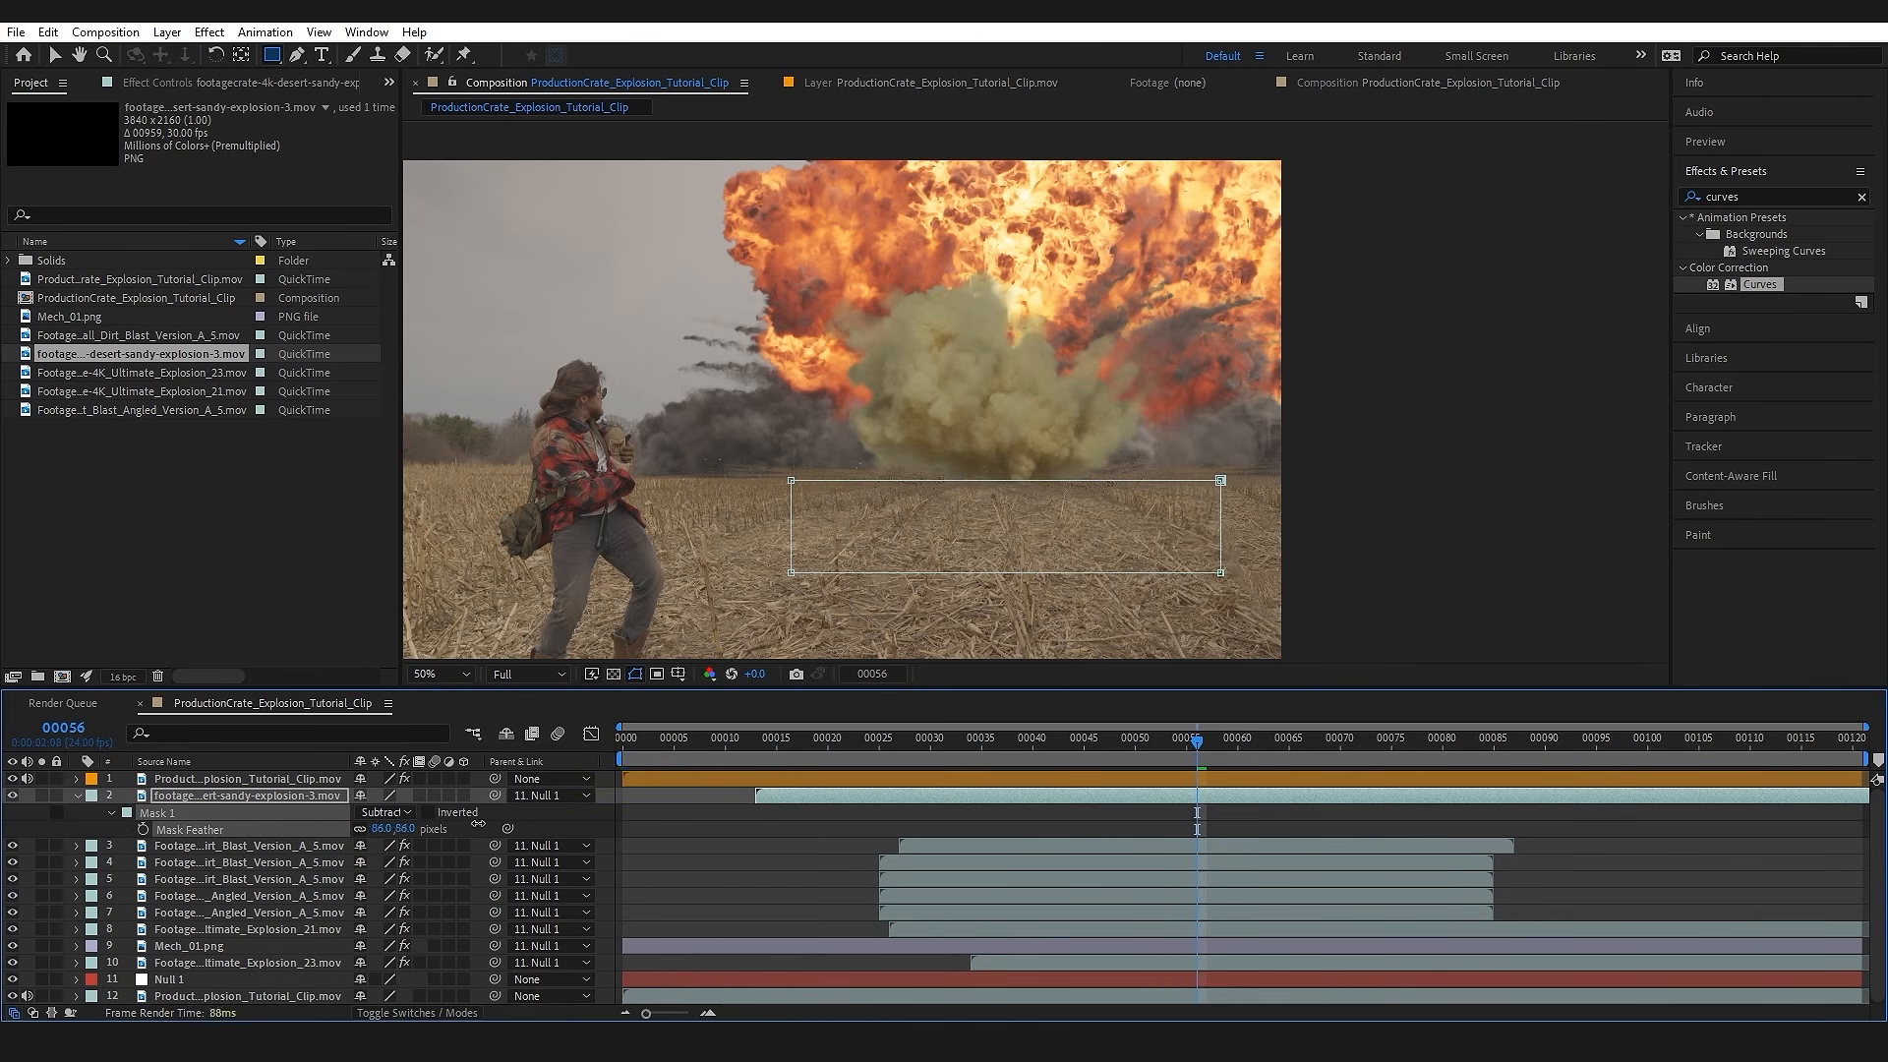
Step: Reposition the masked sandy explosion so its base meets the field's horizon, and start its layer at about frame 23
{"action": "left_click", "coordinate": [56, 59]}
{"action": "mouse_move", "coordinate": [985, 391]}
{"action": "left_mouse_down"}
{"action": "mouse_move", "coordinate": [961, 399]}
{"action": "mouse_move", "coordinate": [1006, 363]}
{"action": "mouse_move", "coordinate": [1004, 379]}
{"action": "left_mouse_up"}
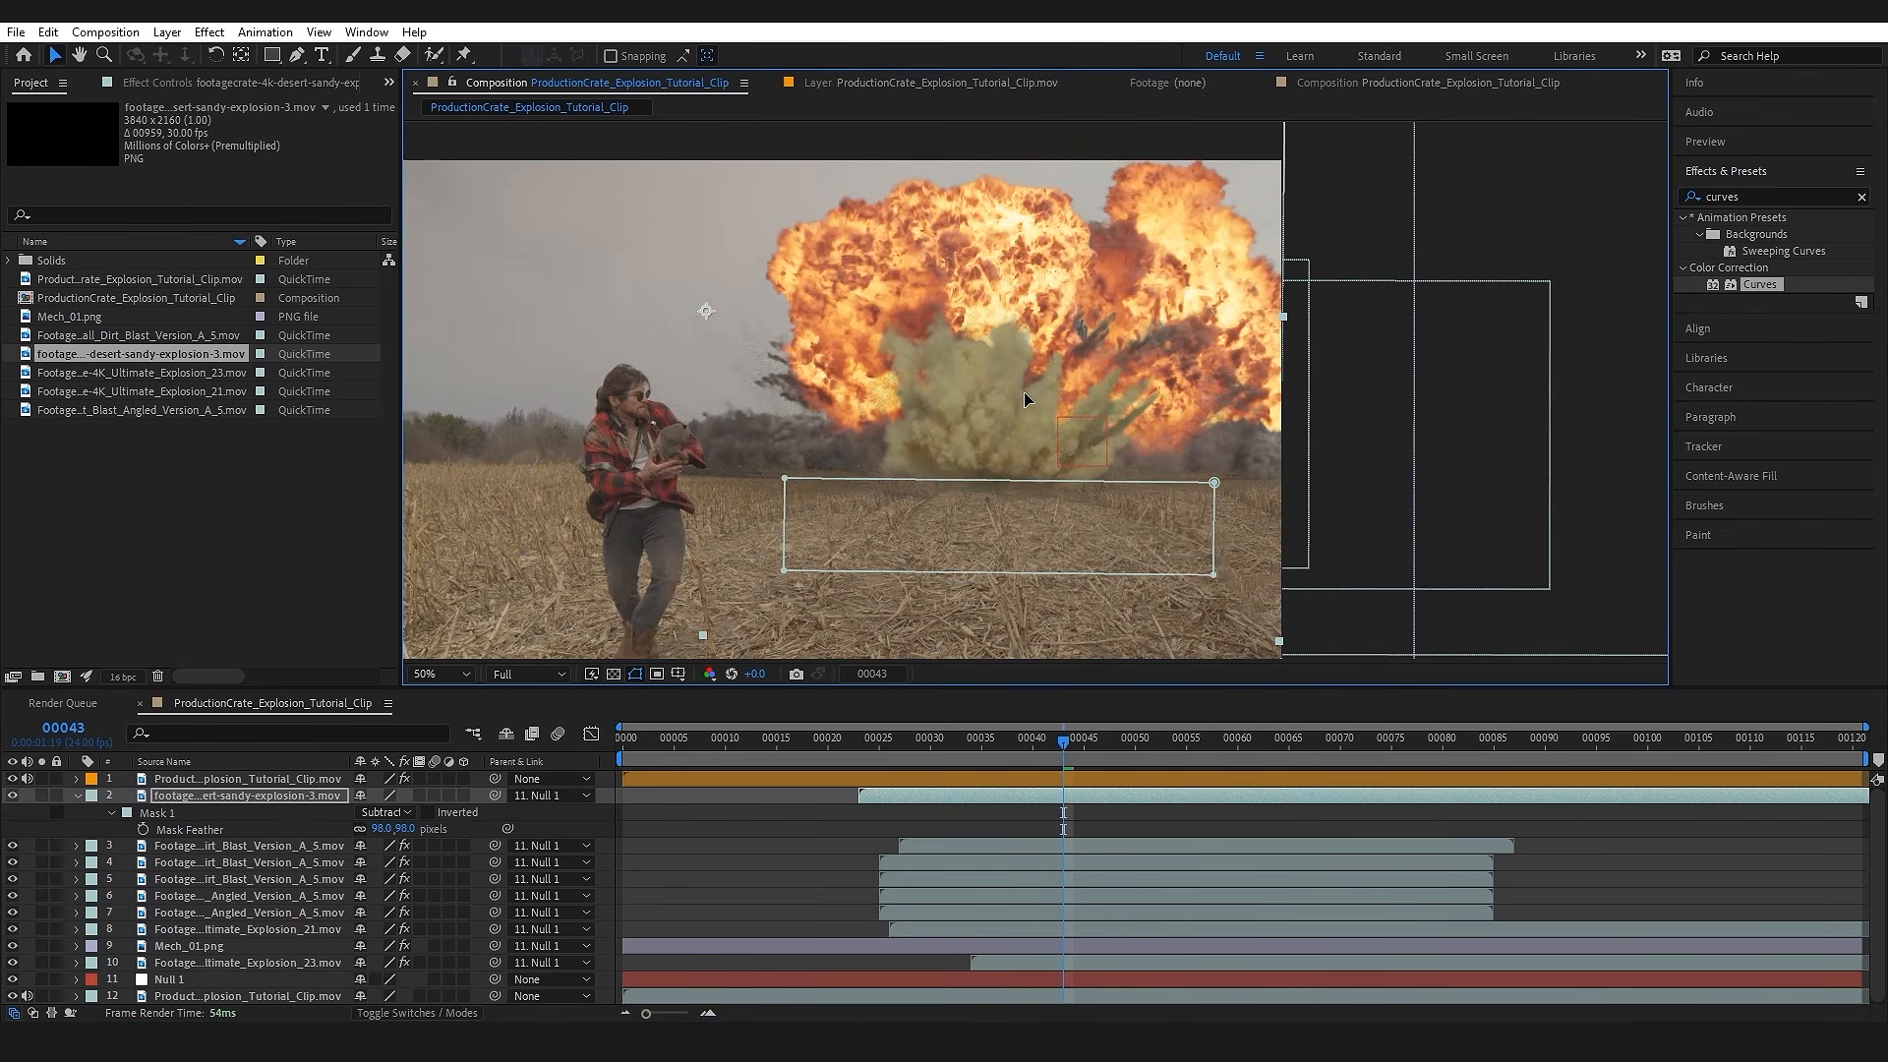
{"action": "left_click_drag", "start_coordinate": [1023, 391], "coordinate": [1023, 397]}
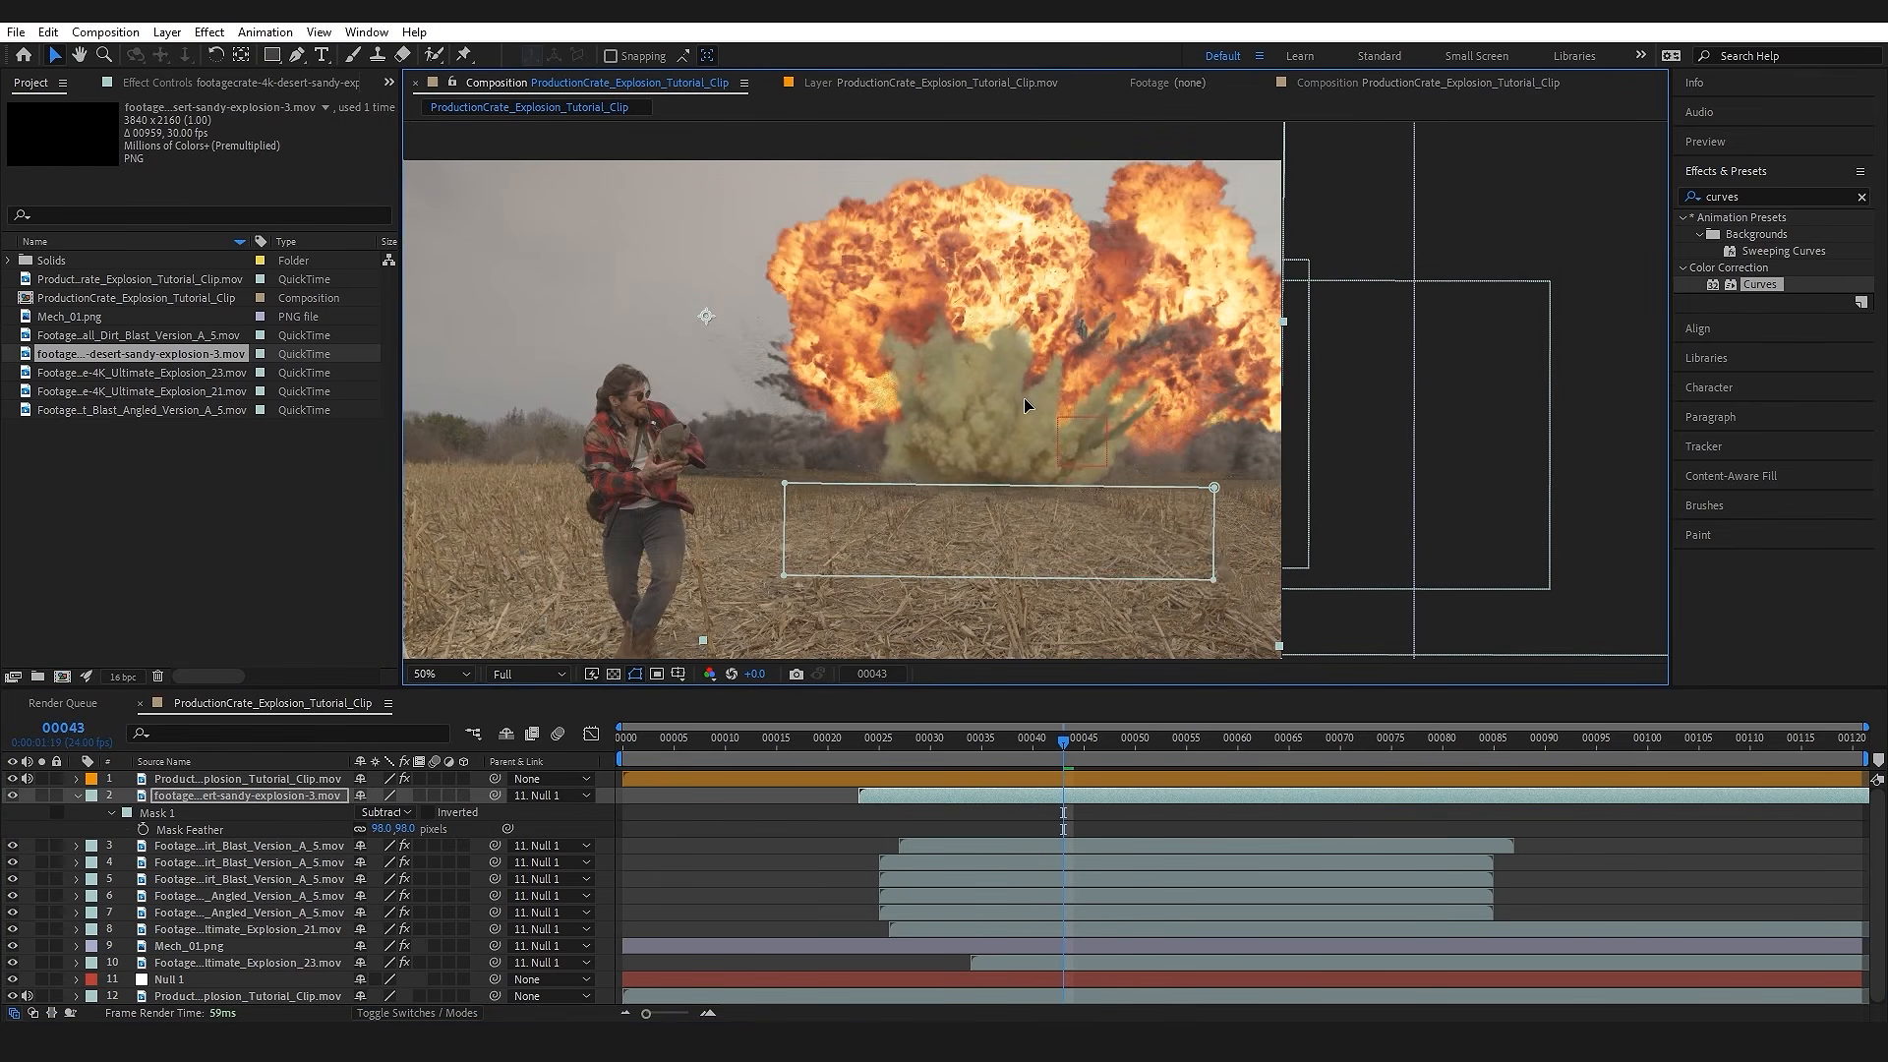
Step: Apply the Tritone effect to the sandy explosion and sample its midtones colour from the field's ground
{"action": "scroll", "coordinate": [1033, 531], "scroll_direction": "up", "scroll_amount": 2}
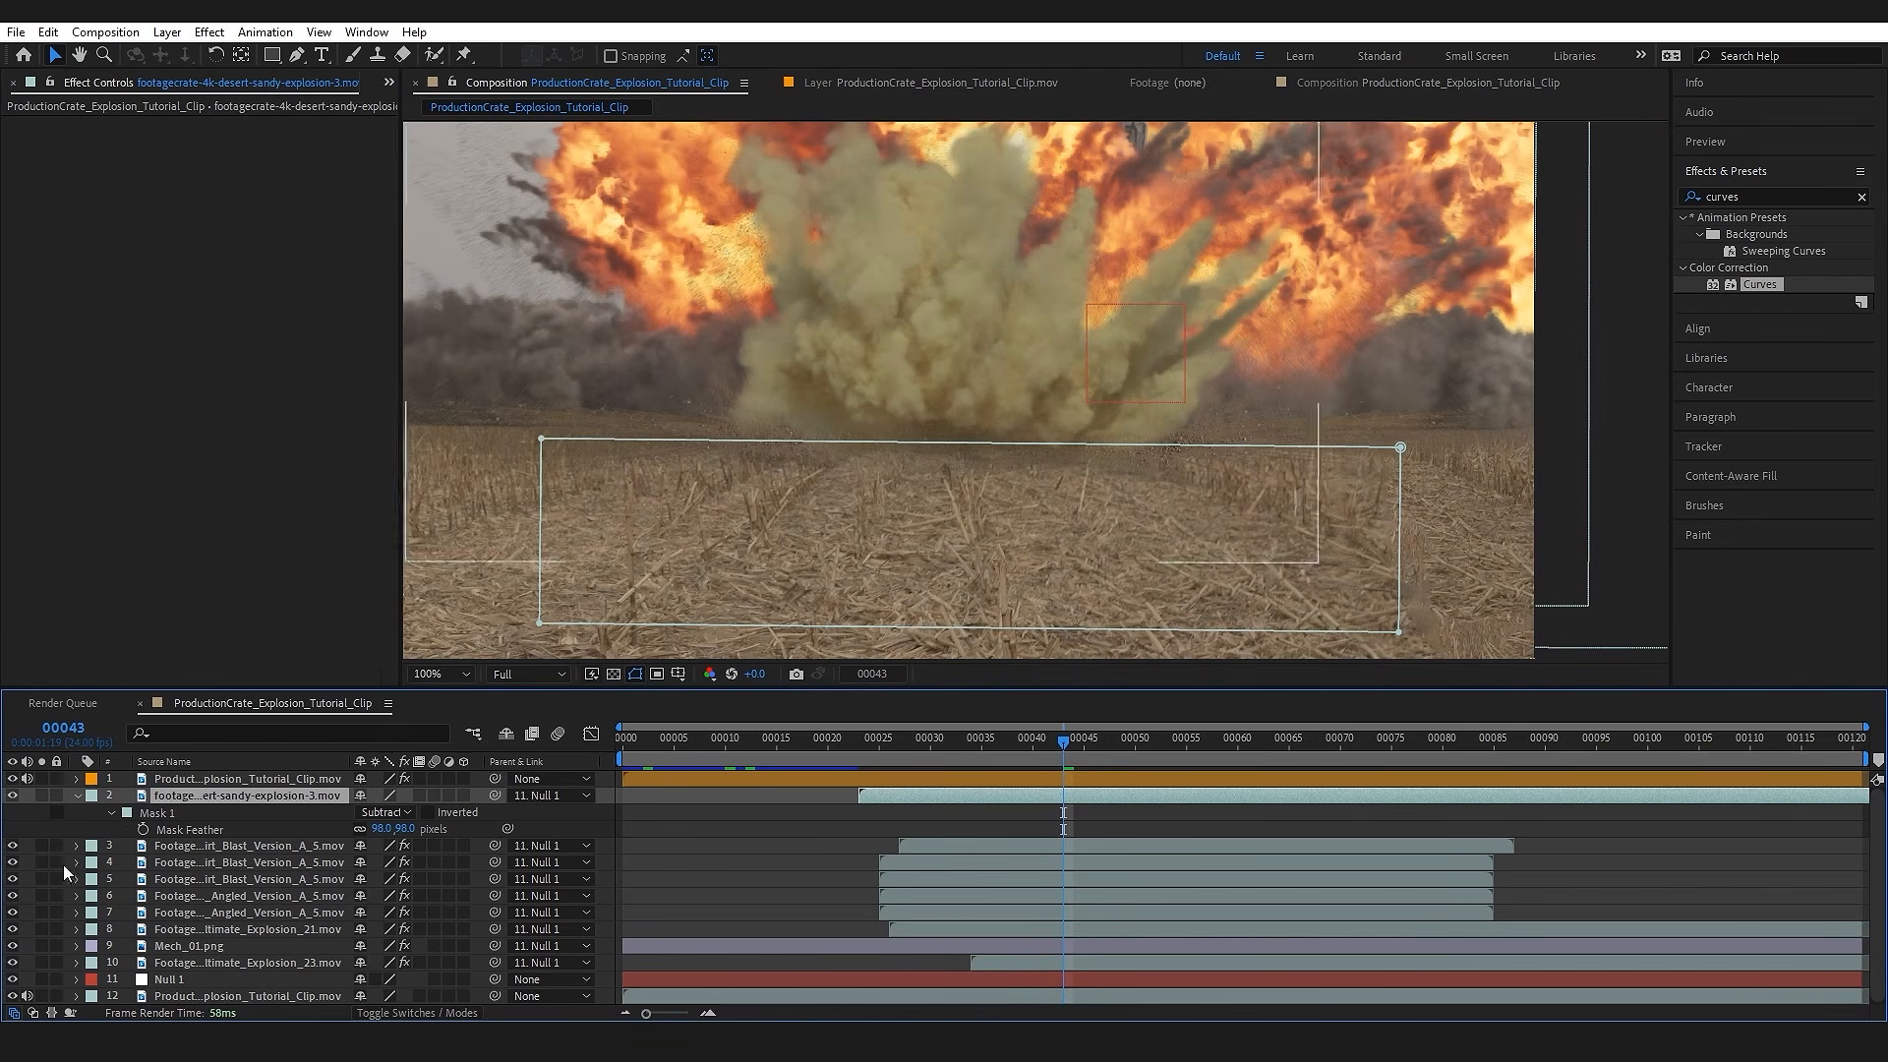
{"action": "key", "text": "ctrl+space"}
{"action": "type", "text": "trit"}
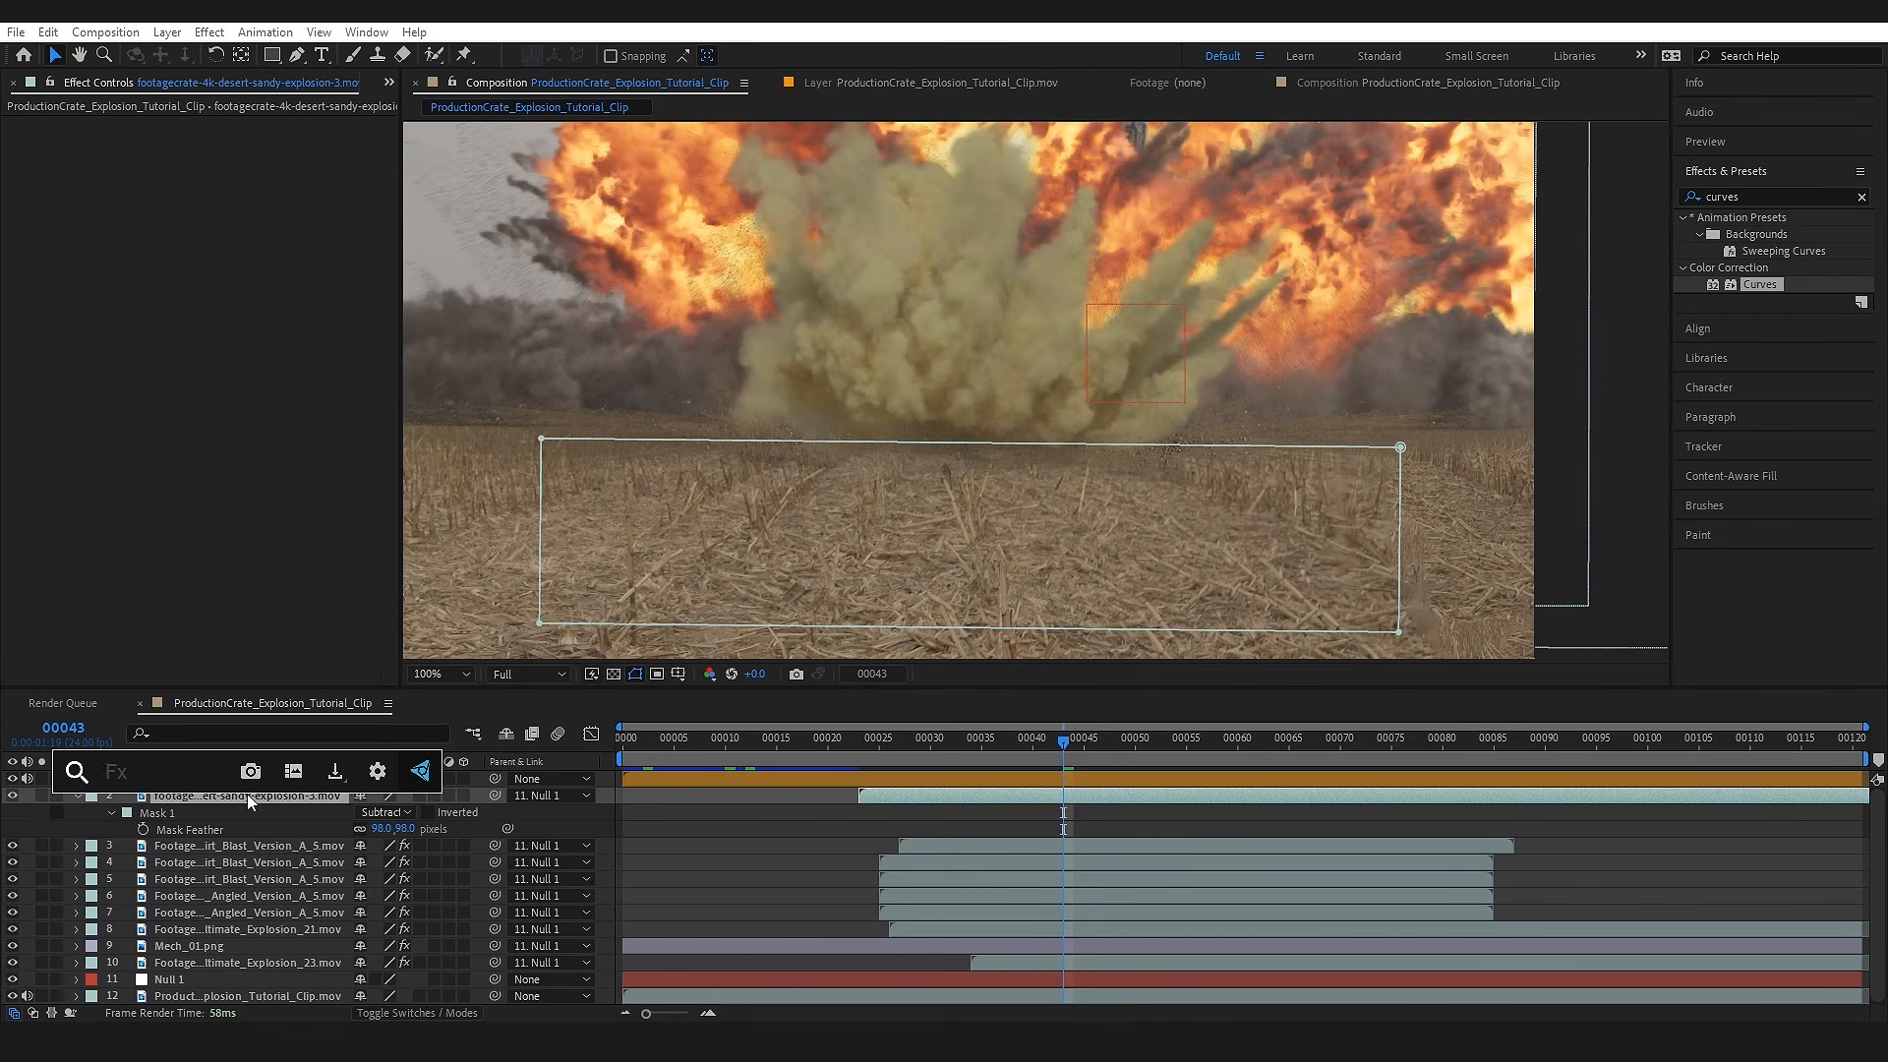
{"action": "key", "text": "Return"}
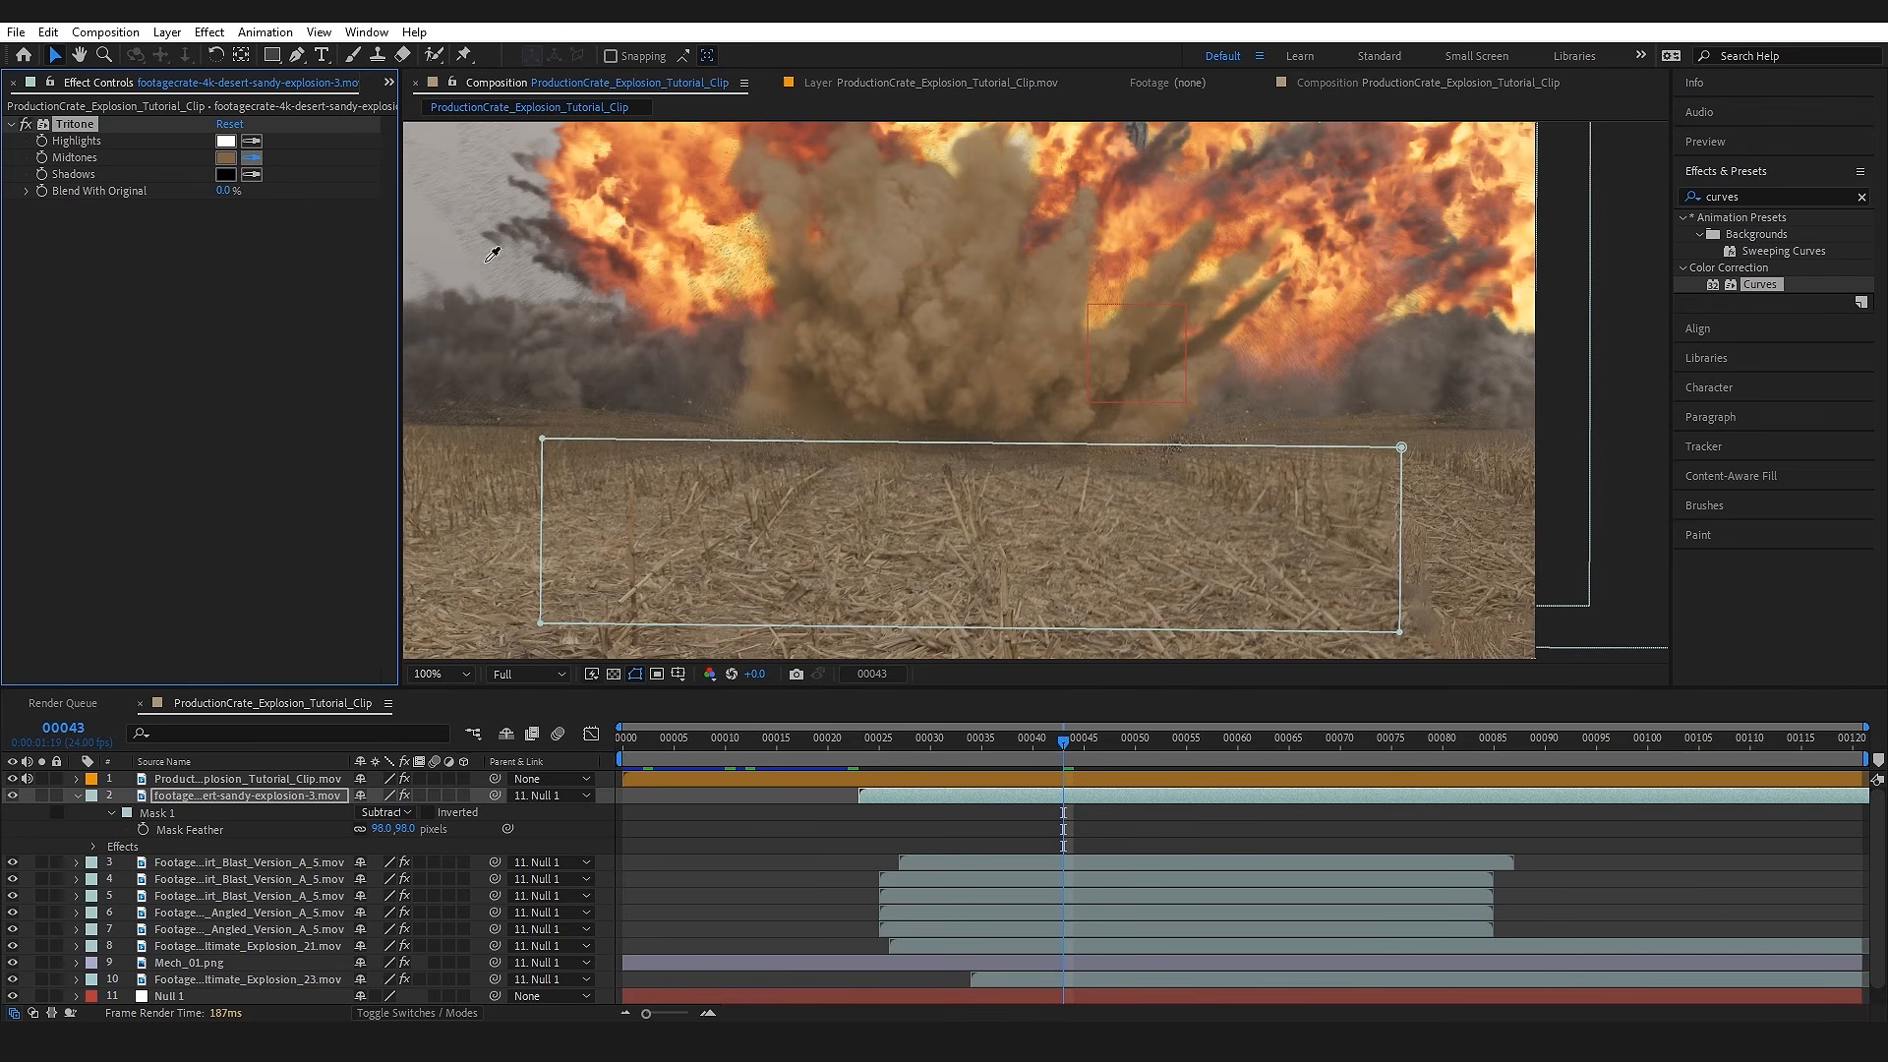
{"action": "left_click", "coordinate": [710, 556]}
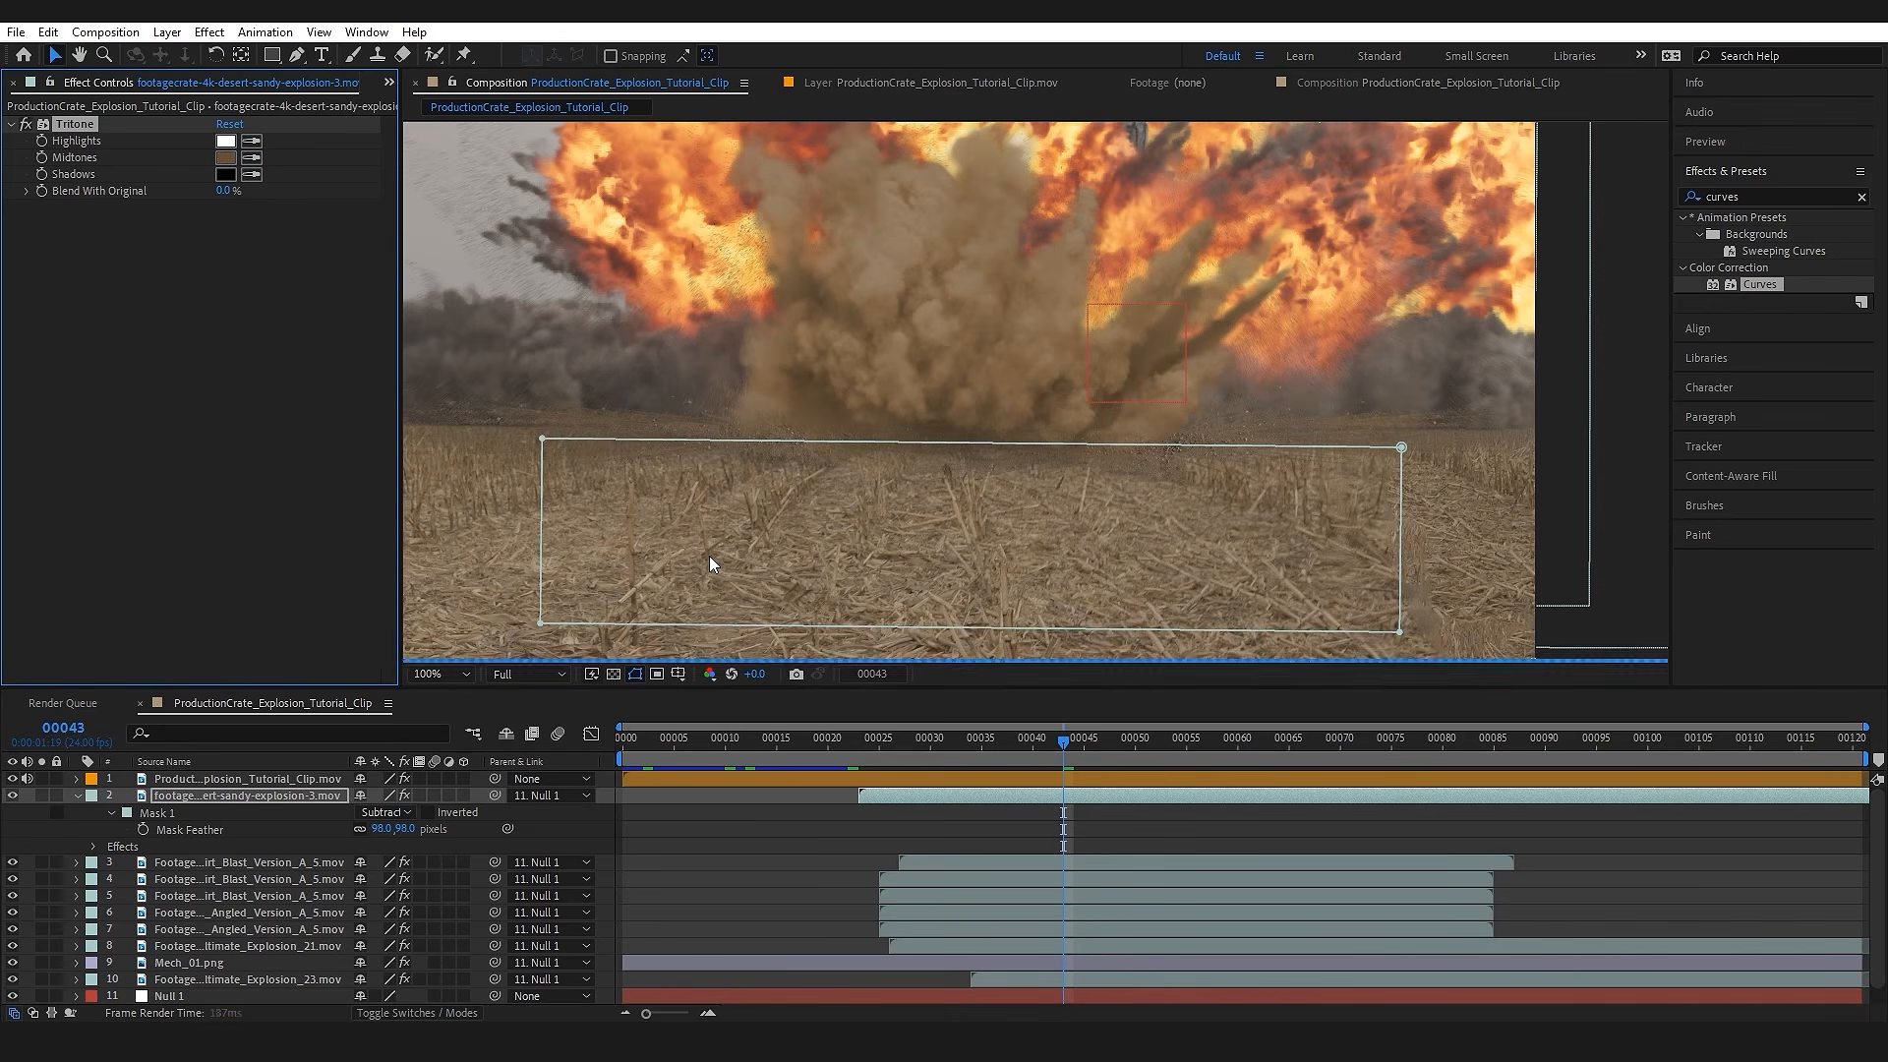
Step: Desaturate the Tritone midtones to a greyish brown of about 6C5B4A
{"action": "left_click", "coordinate": [228, 165]}
{"action": "left_click_drag", "start_coordinate": [350, 725], "coordinate": [329, 718]}
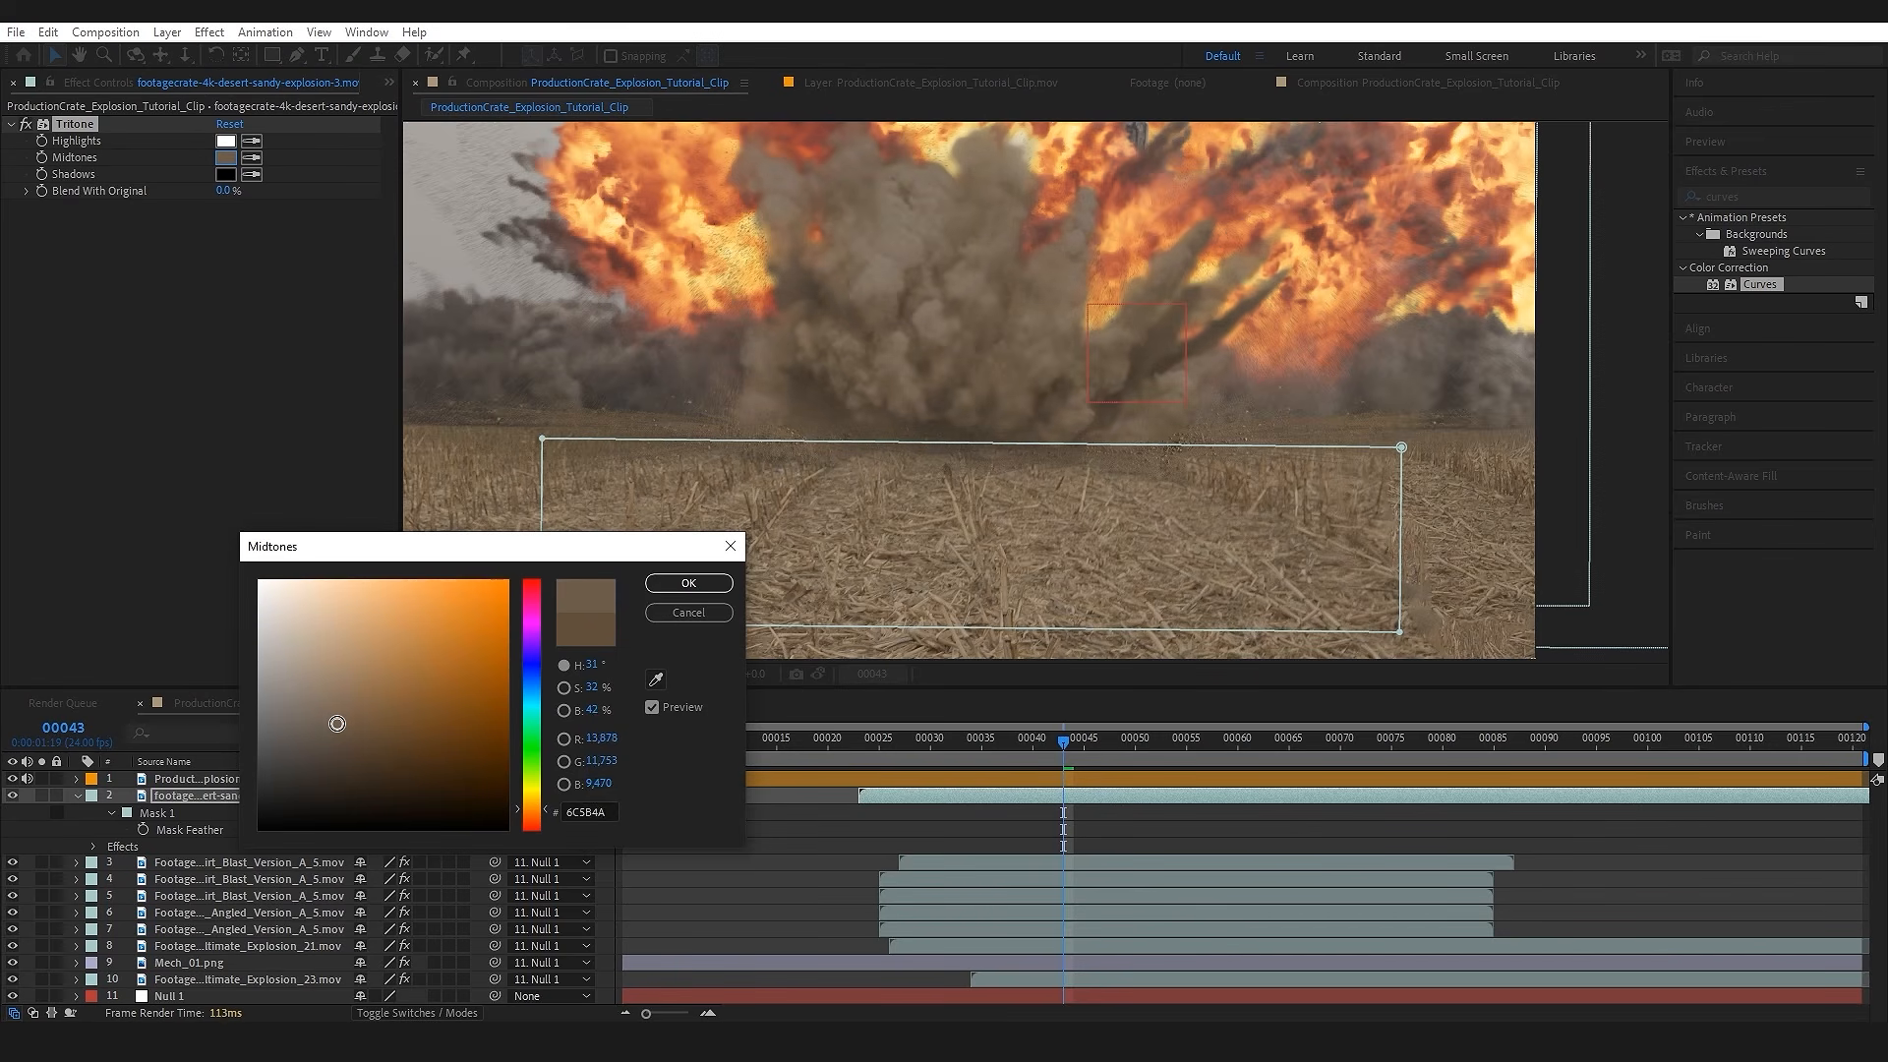
{"action": "left_click", "coordinate": [688, 583]}
Step: Lower the sandy explosion's opacity to about 75% and duplicate the layer
{"action": "key", "text": "t"}
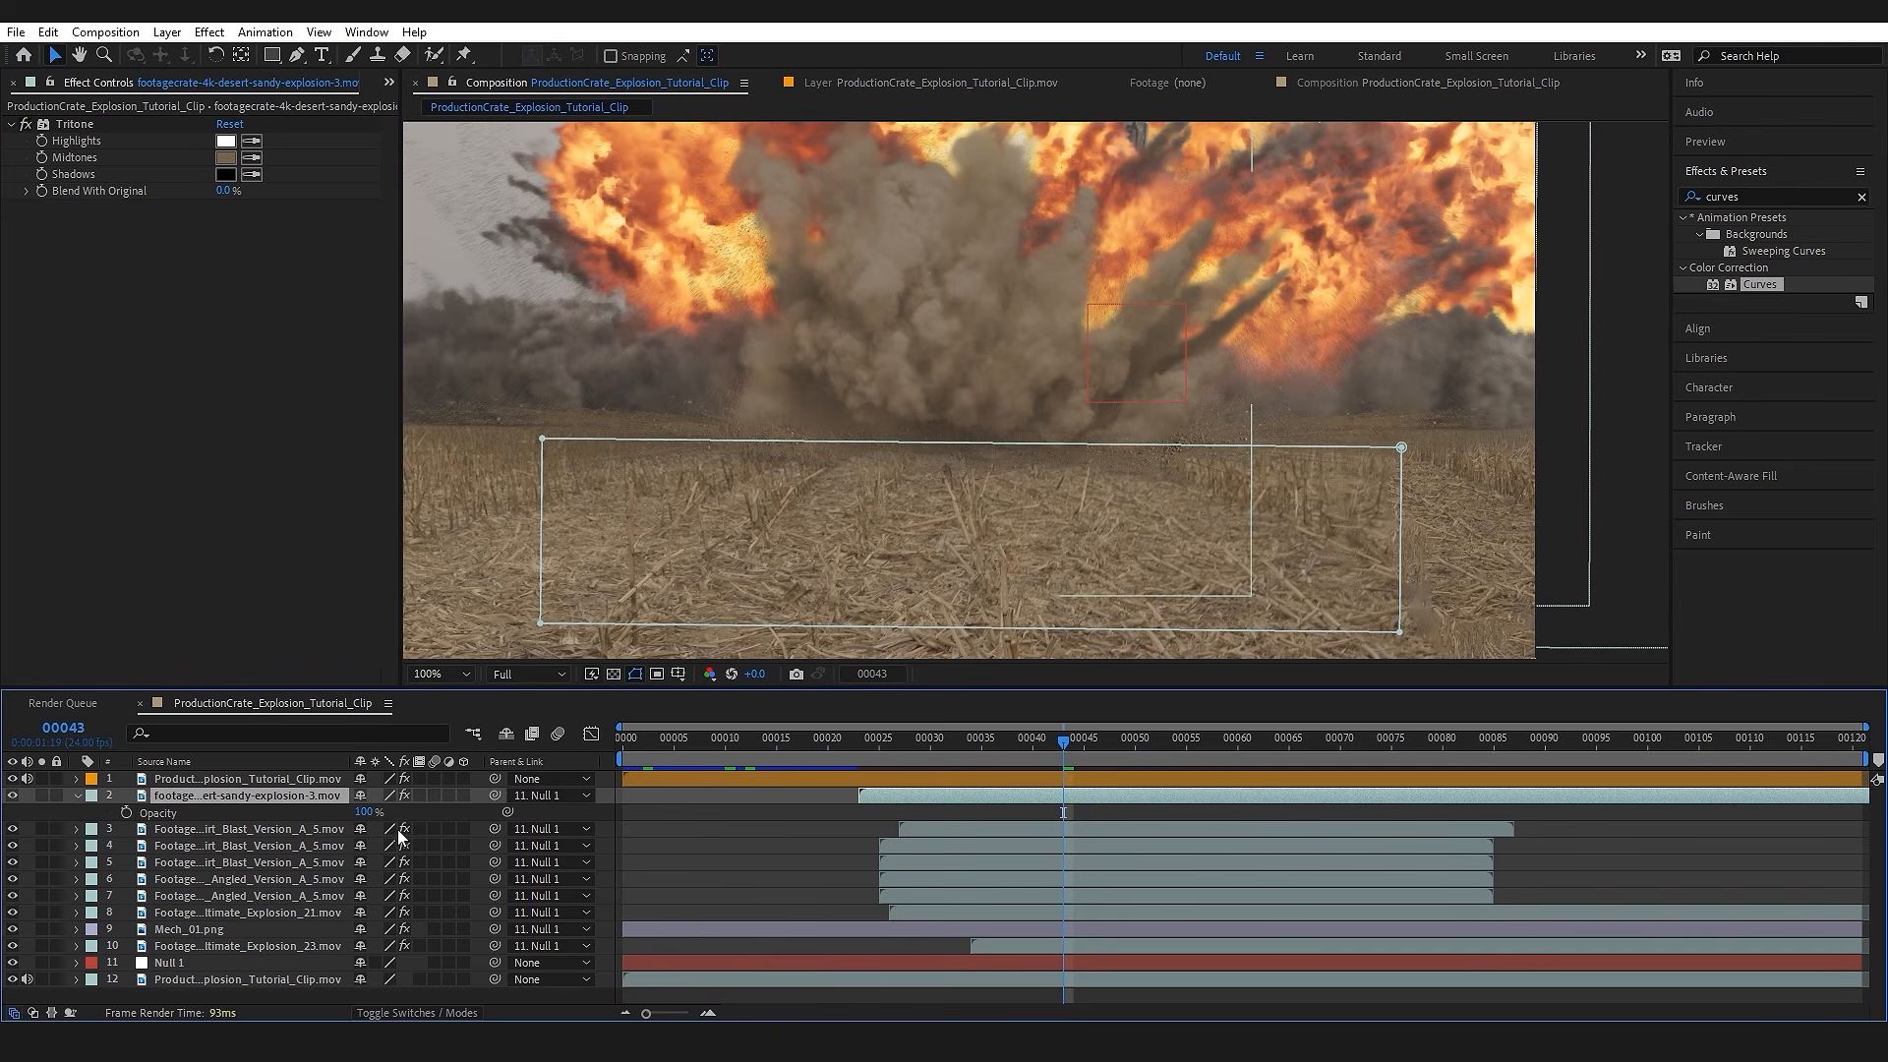
{"action": "mouse_move", "coordinate": [370, 812]}
{"action": "left_mouse_down"}
{"action": "mouse_move", "coordinate": [313, 817]}
{"action": "mouse_move", "coordinate": [349, 817]}
{"action": "left_mouse_up"}
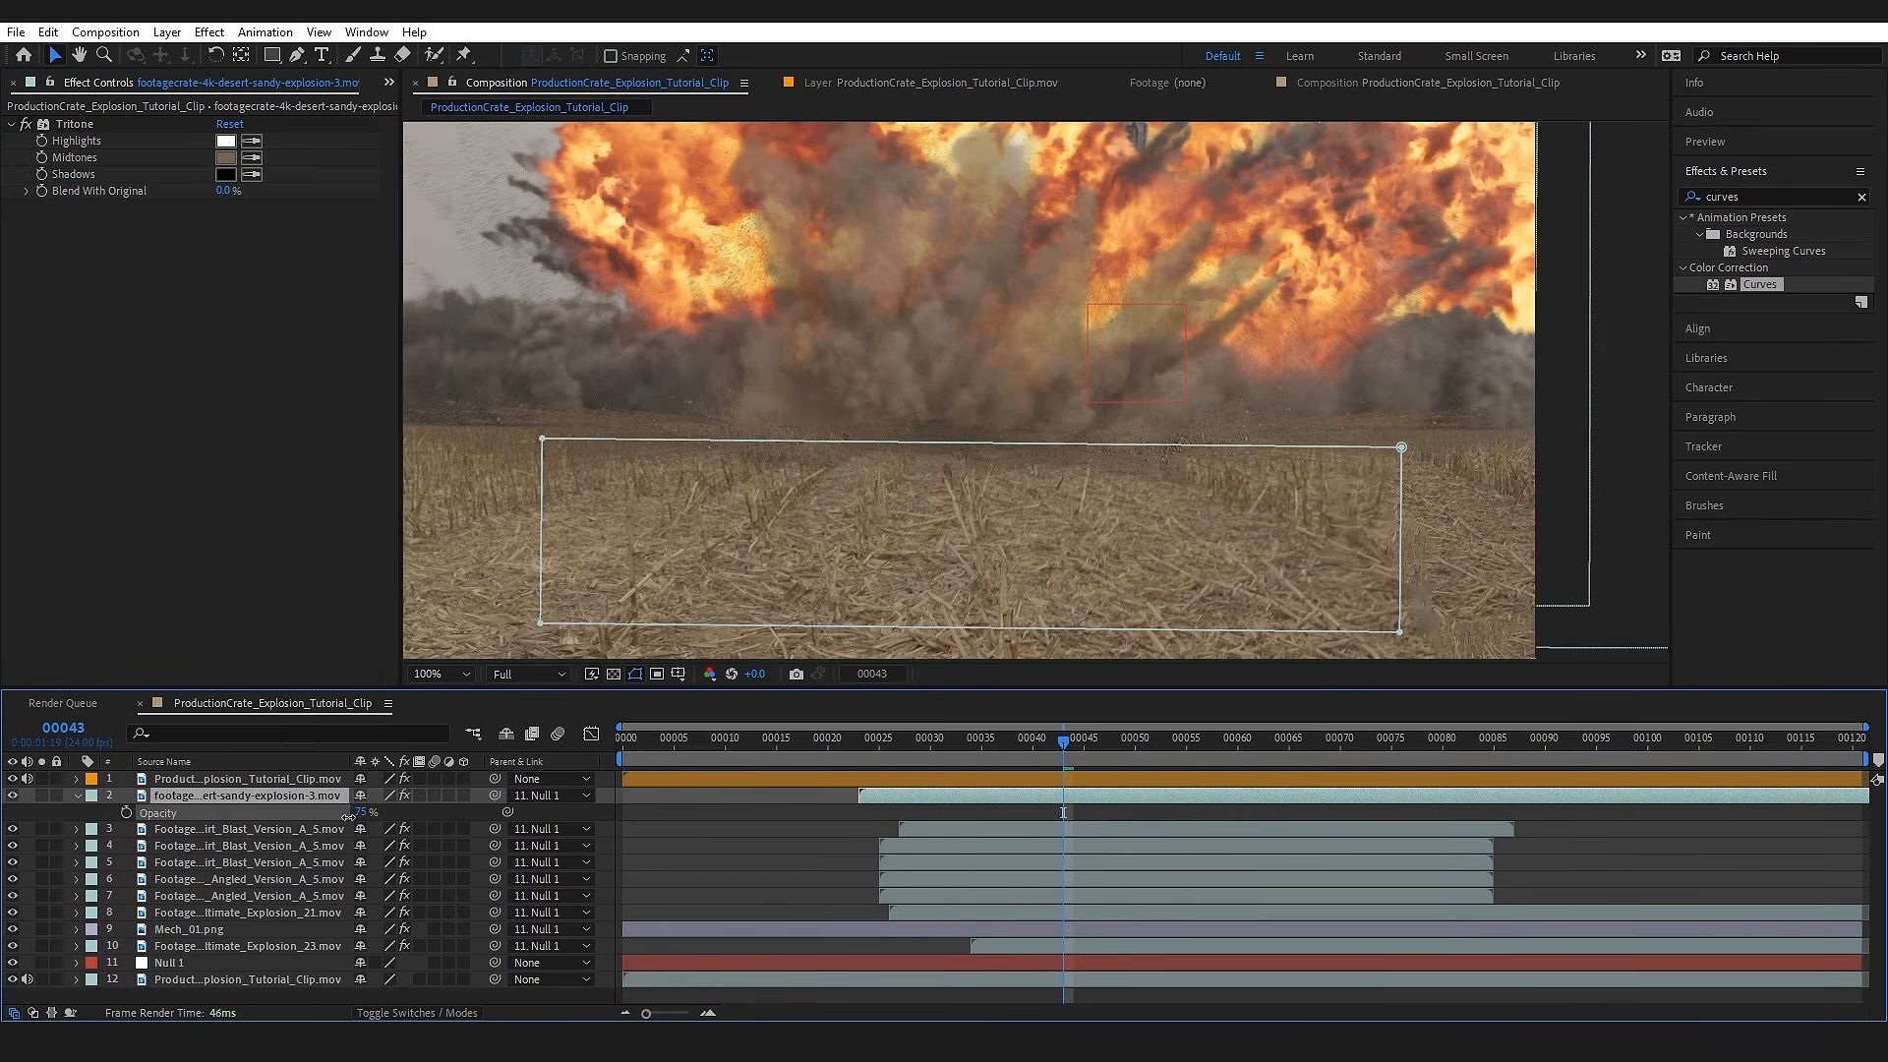
{"action": "scroll", "coordinate": [1089, 289], "scroll_direction": "down", "scroll_amount": 1}
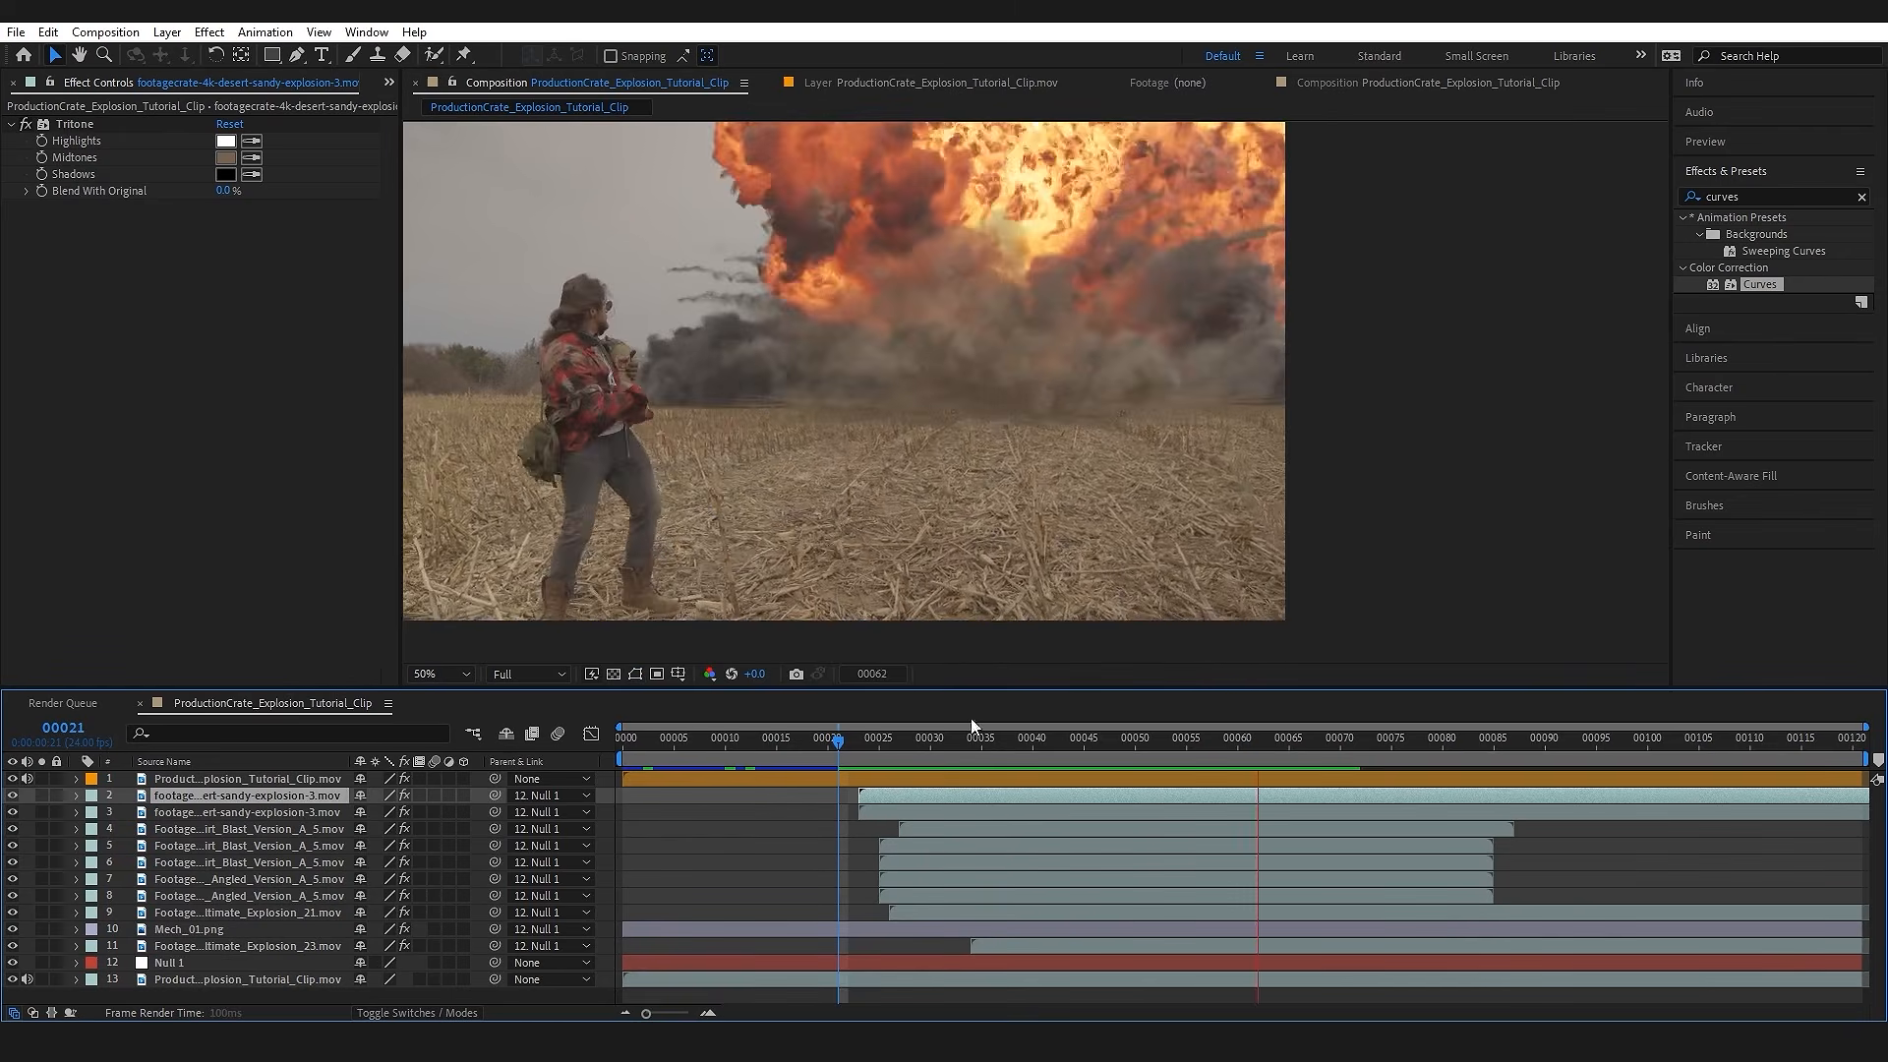
Step: Play the composite from about frame 23 and inspect the dust at the explosion's base around frame 41
{"action": "key", "text": "space"}
{"action": "left_click", "coordinate": [860, 742]}
{"action": "key", "text": "space"}
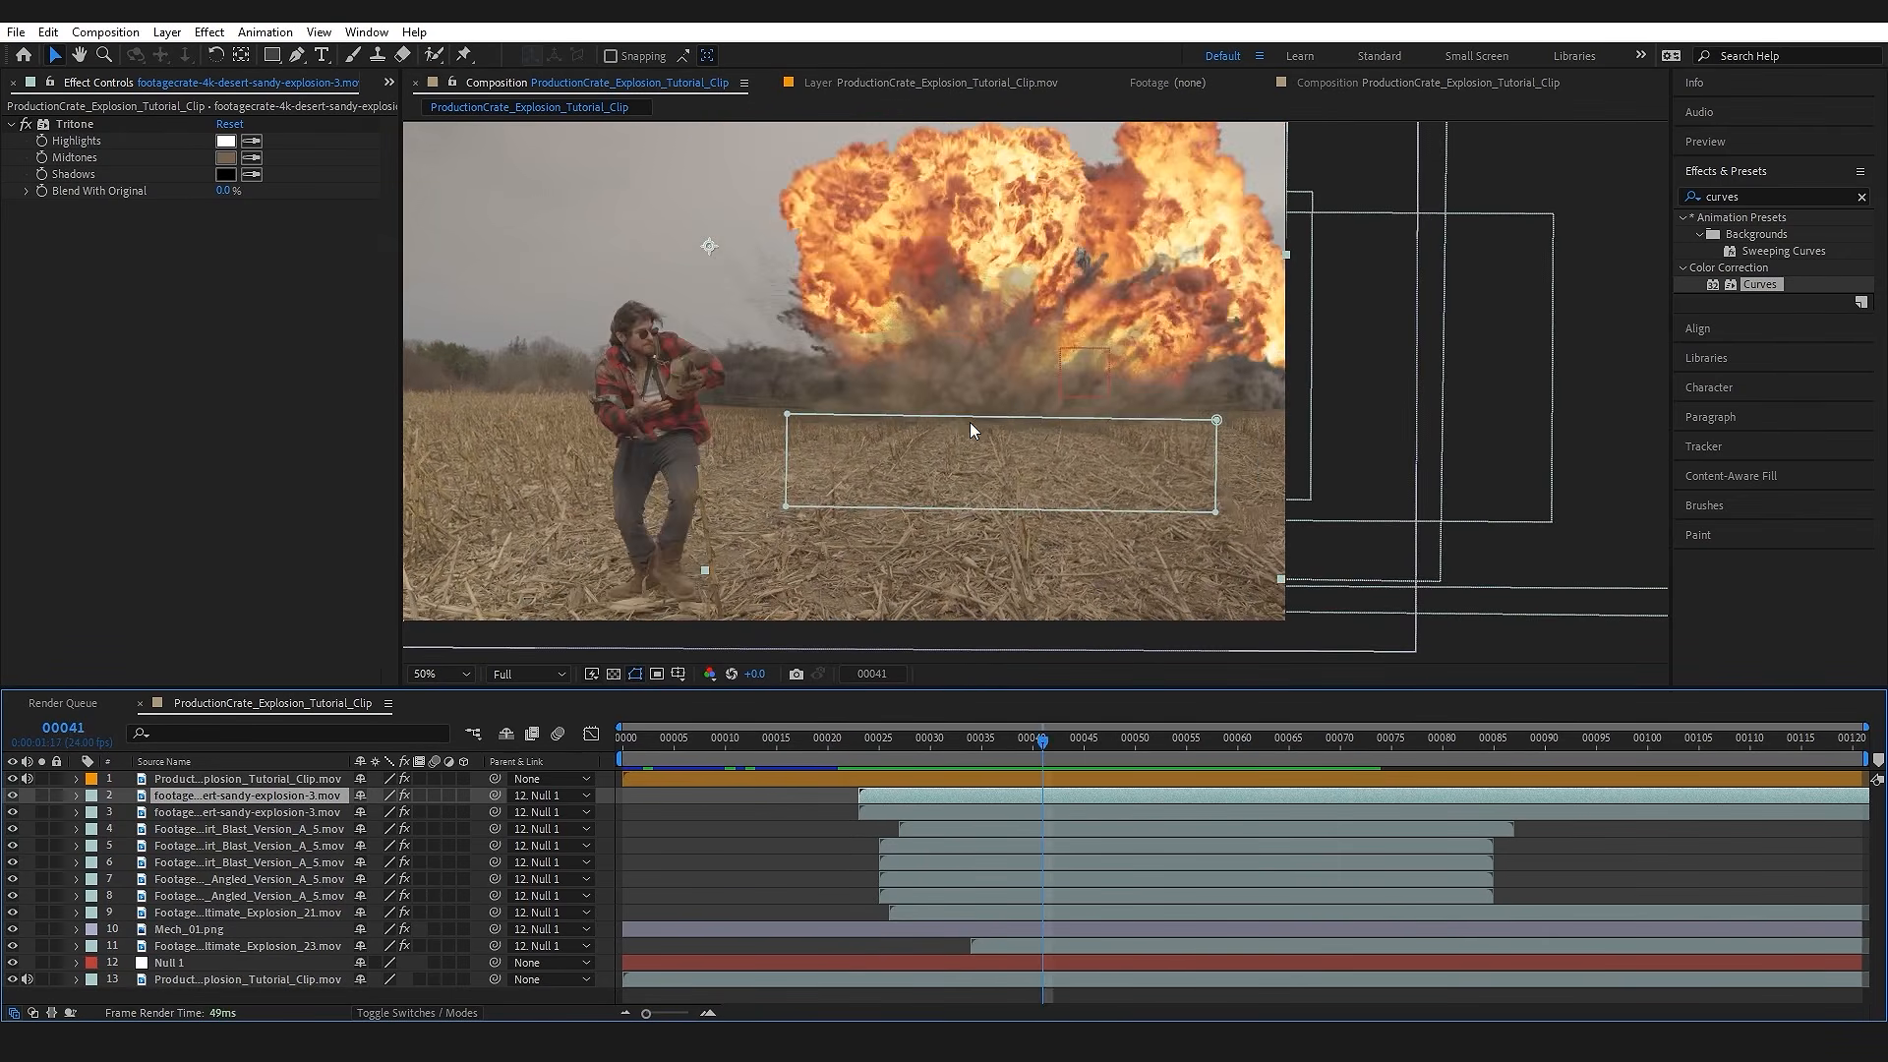
{"action": "scroll", "coordinate": [864, 452], "scroll_direction": "up", "scroll_amount": 1}
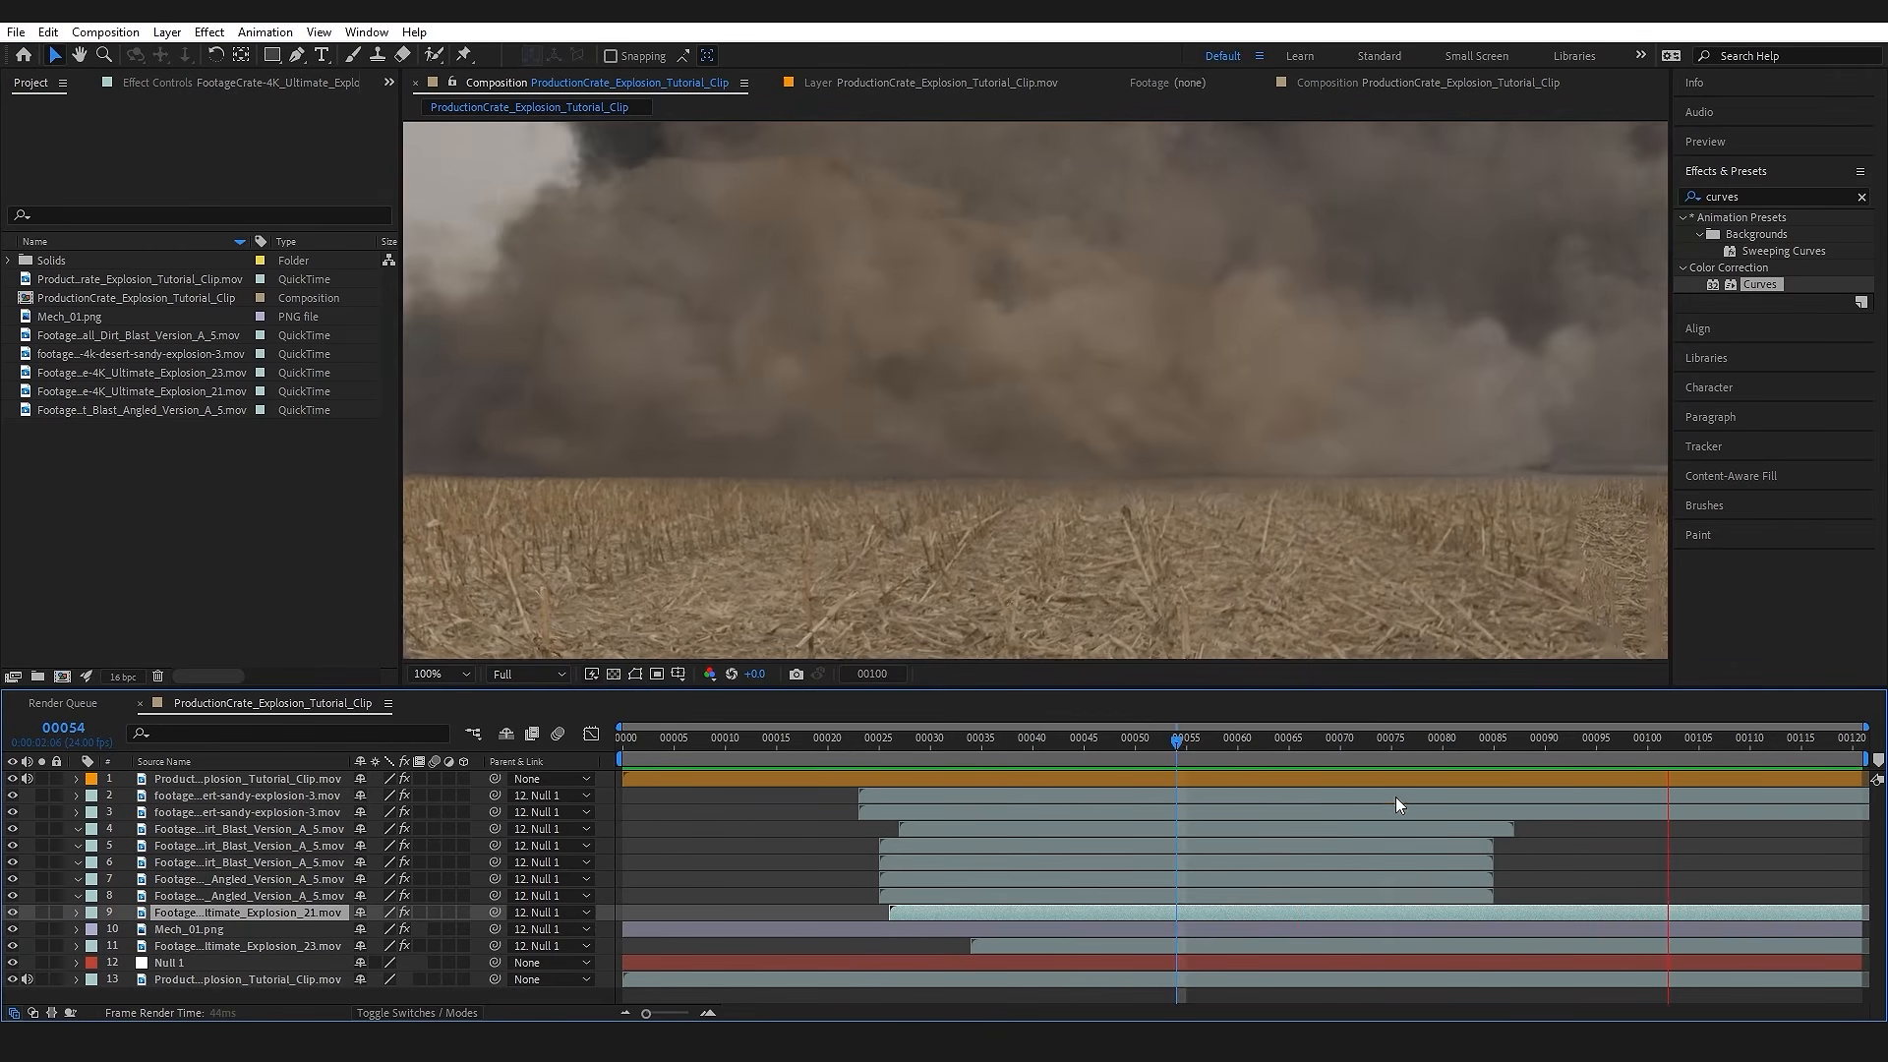
Step: Replay the composite from about frames 74 and 68 to examine how the dirt blasts end, stopping at frame 70
{"action": "left_click", "coordinate": [1384, 738]}
{"action": "key", "text": "space"}
{"action": "key", "text": "space"}
{"action": "left_click", "coordinate": [1324, 743]}
{"action": "key", "text": "space"}
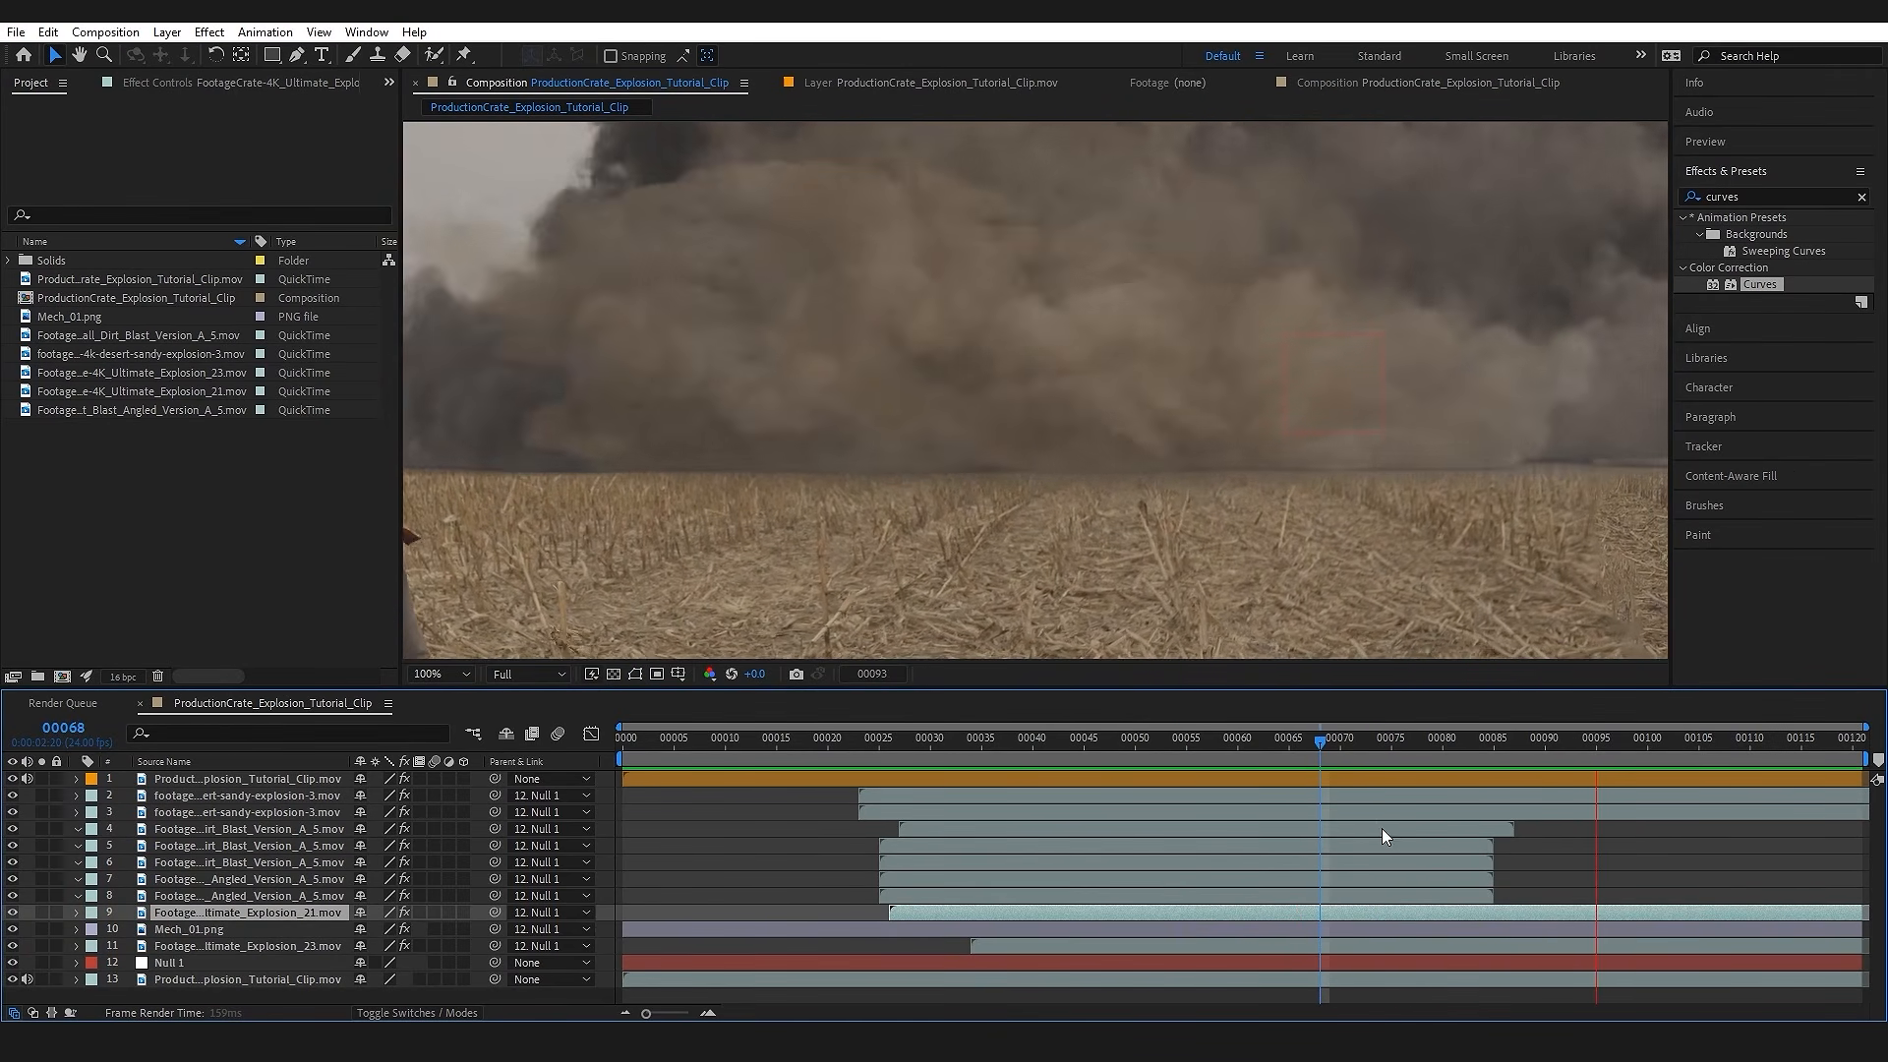
{"action": "left_click", "coordinate": [1340, 743]}
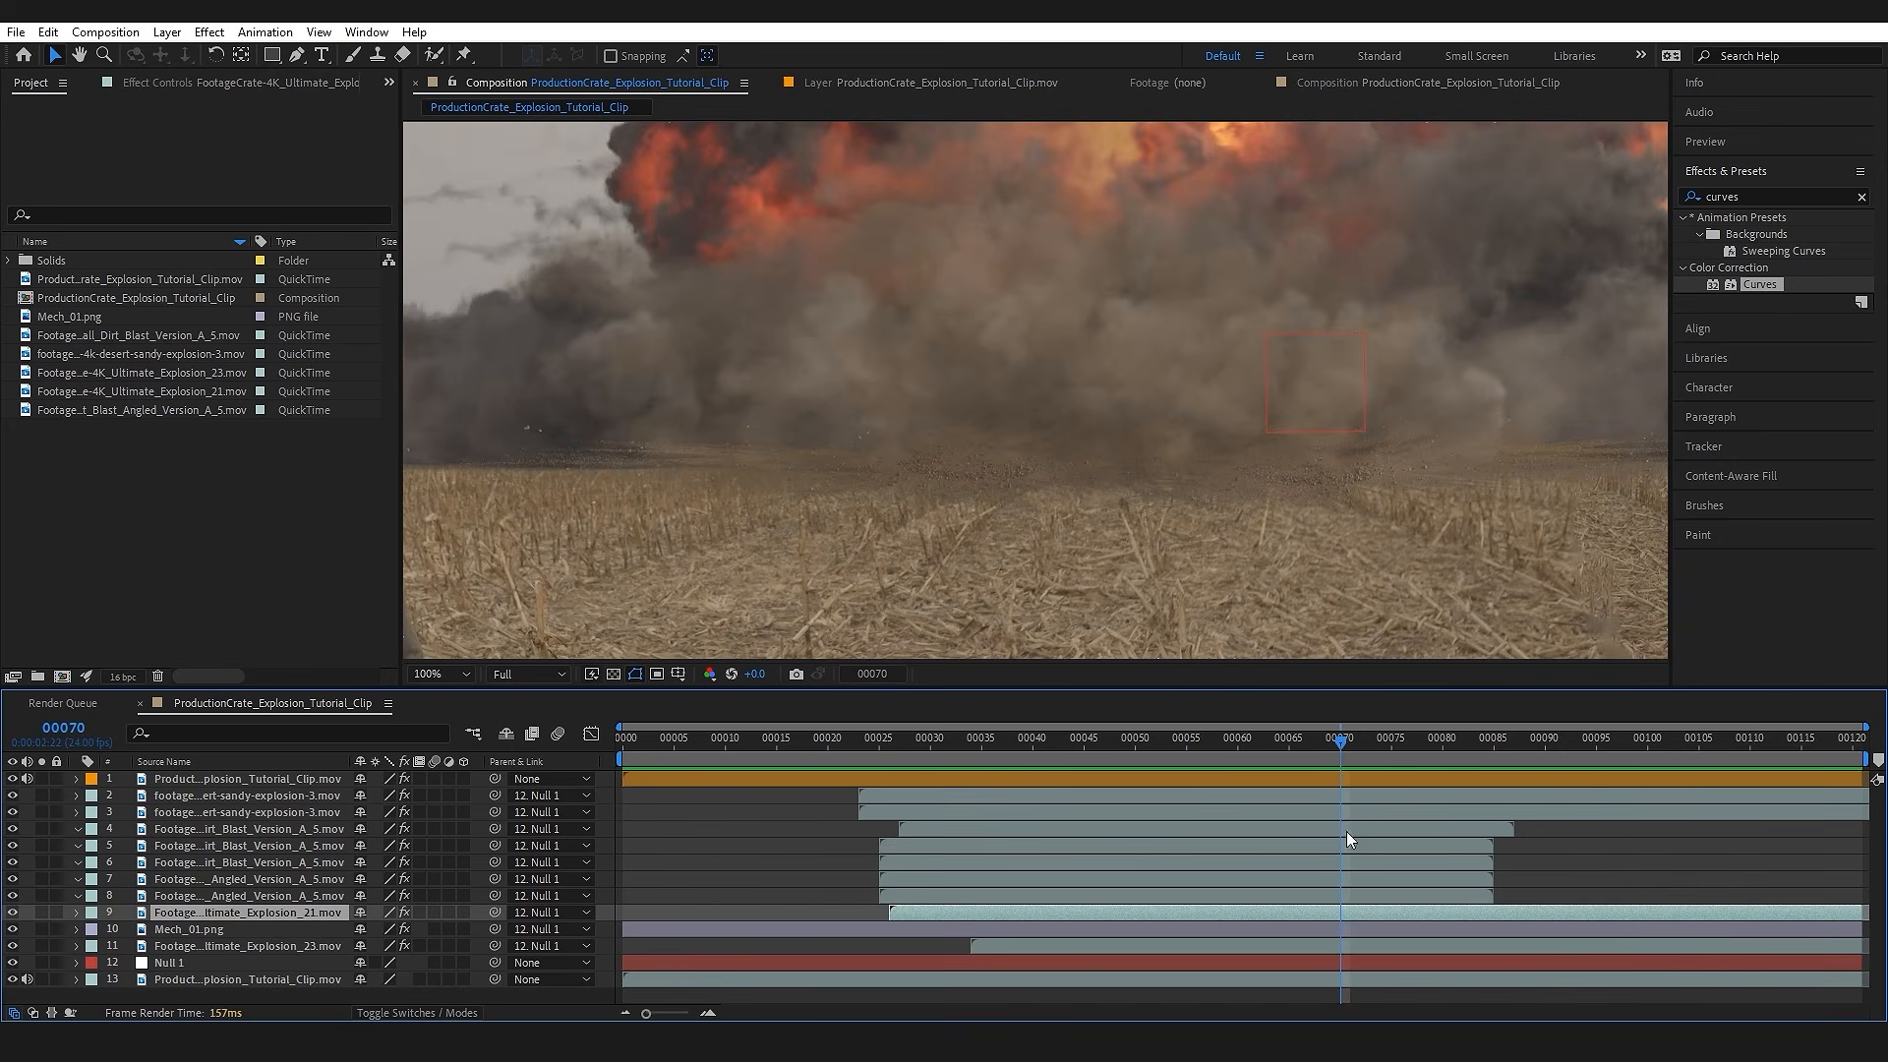
Step: Enable time remapping on all five dirt blast layers
{"action": "left_click", "coordinate": [1069, 828]}
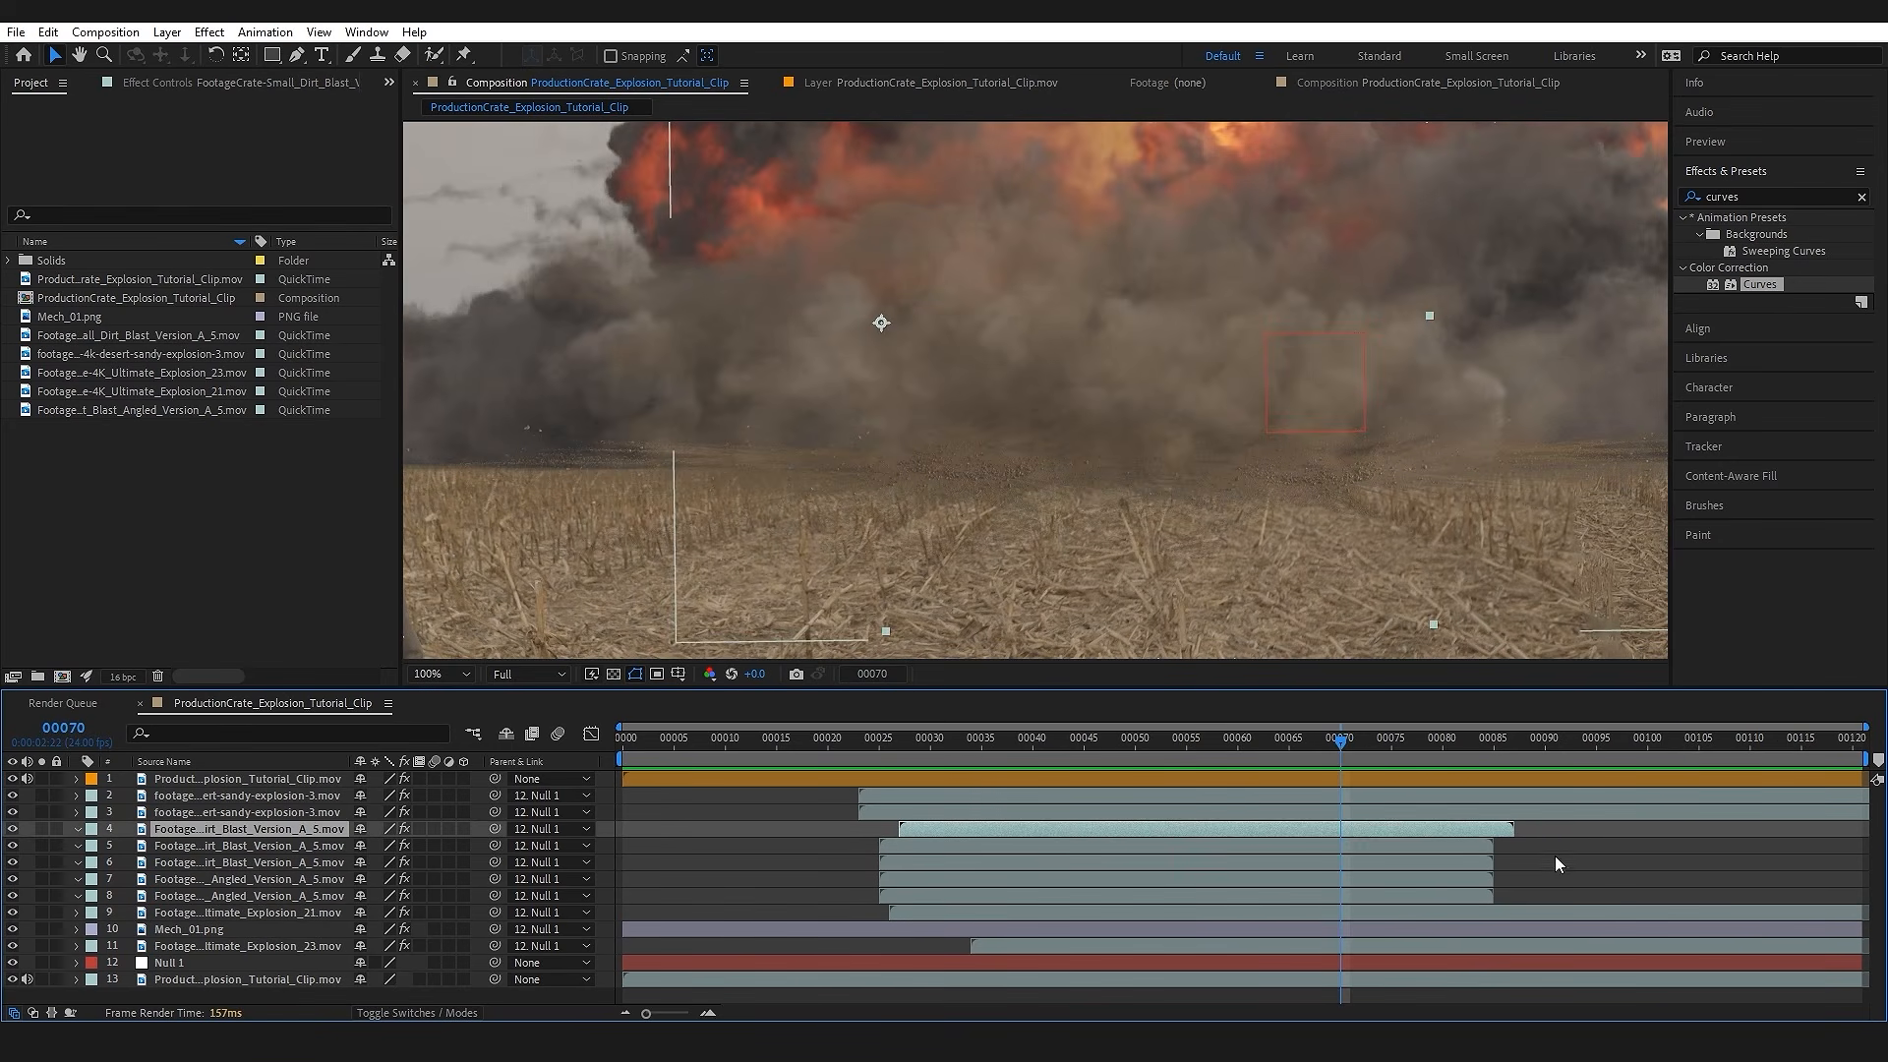
{"action": "left_click", "coordinate": [1481, 895], "text": "shift"}
{"action": "right_click", "coordinate": [325, 865]}
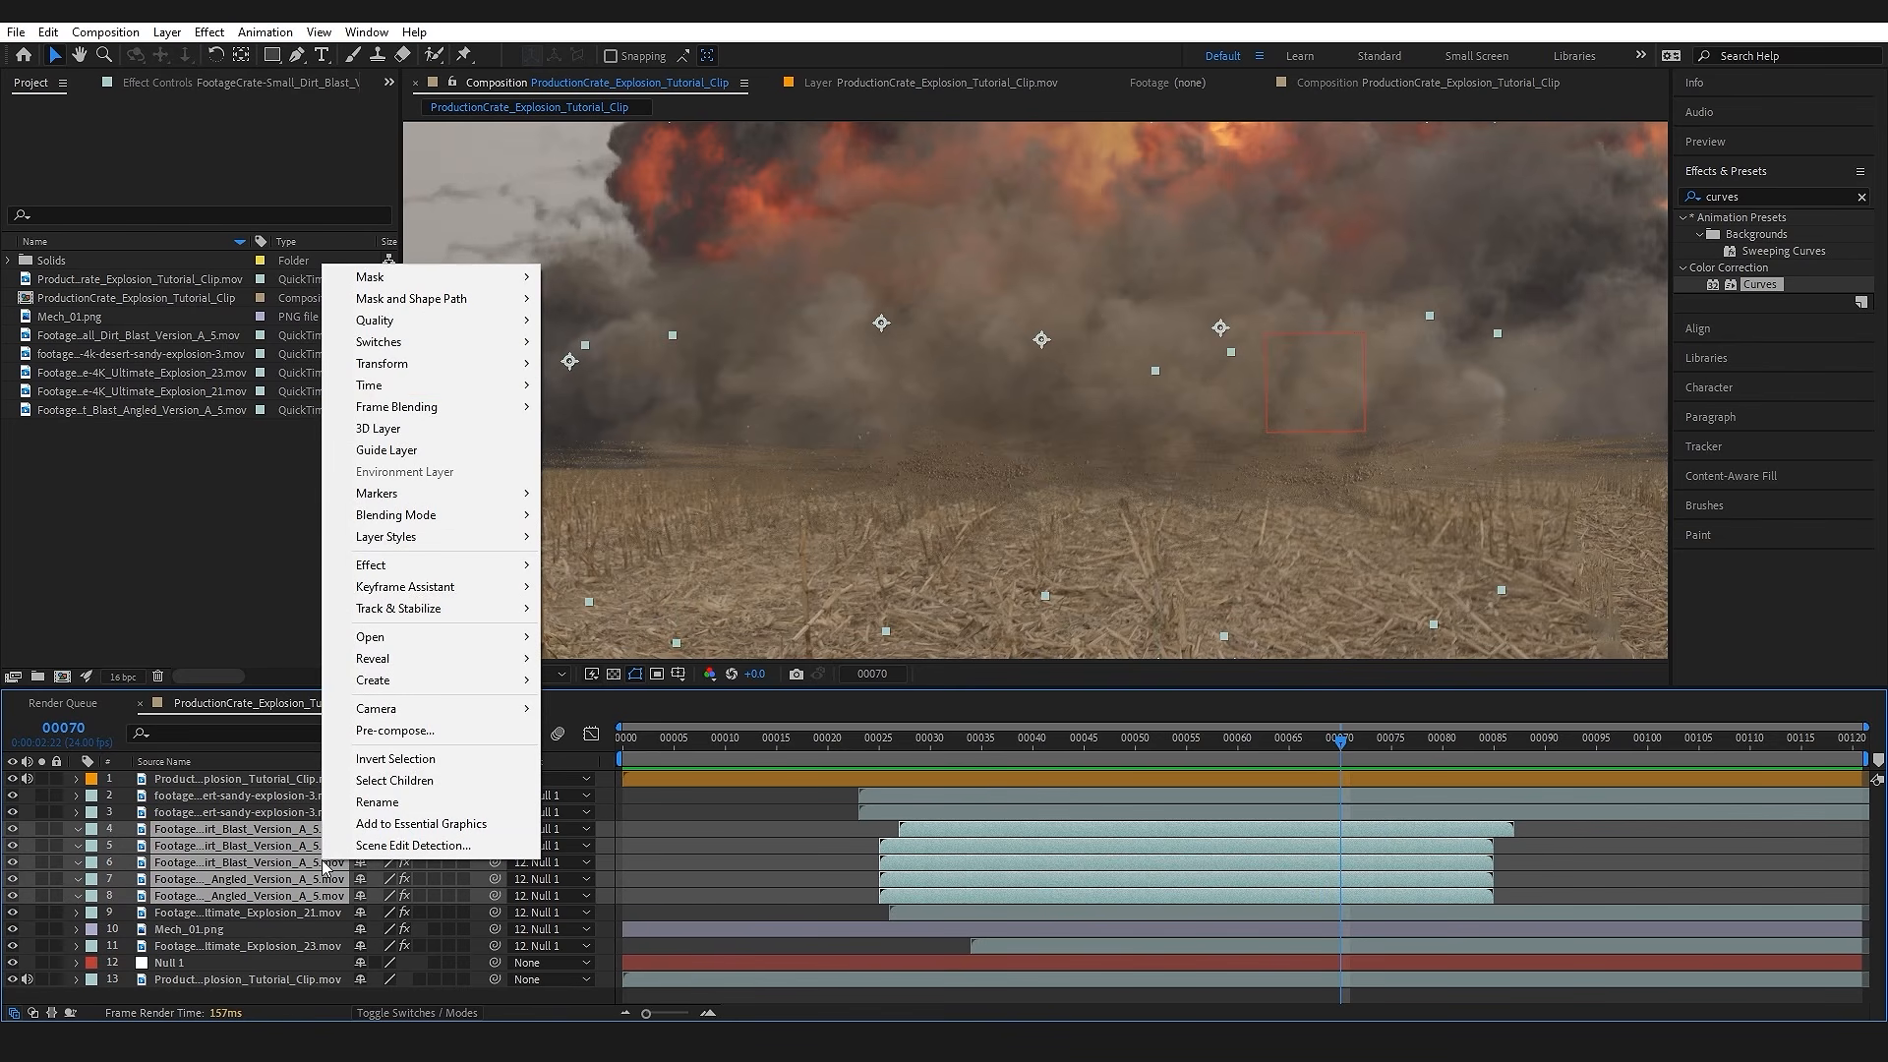
{"action": "mouse_move", "coordinate": [481, 392]}
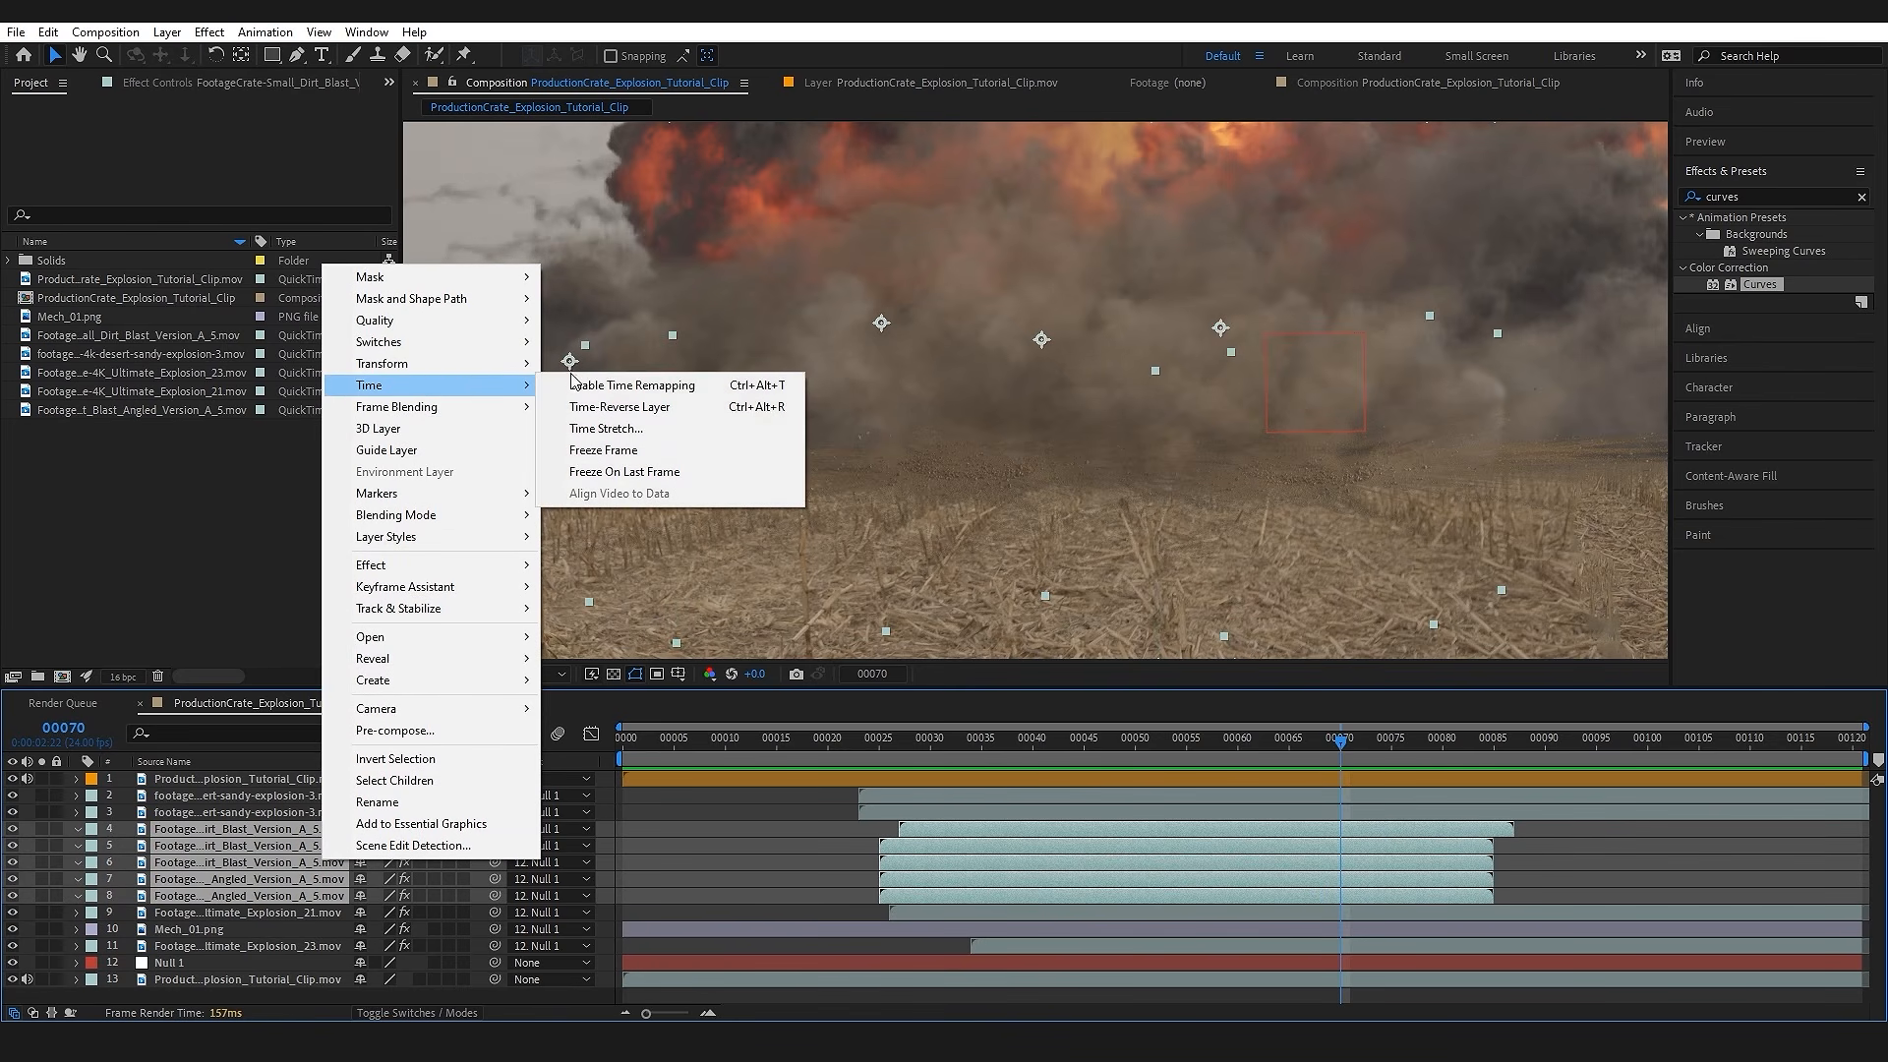
{"action": "left_click", "coordinate": [678, 392]}
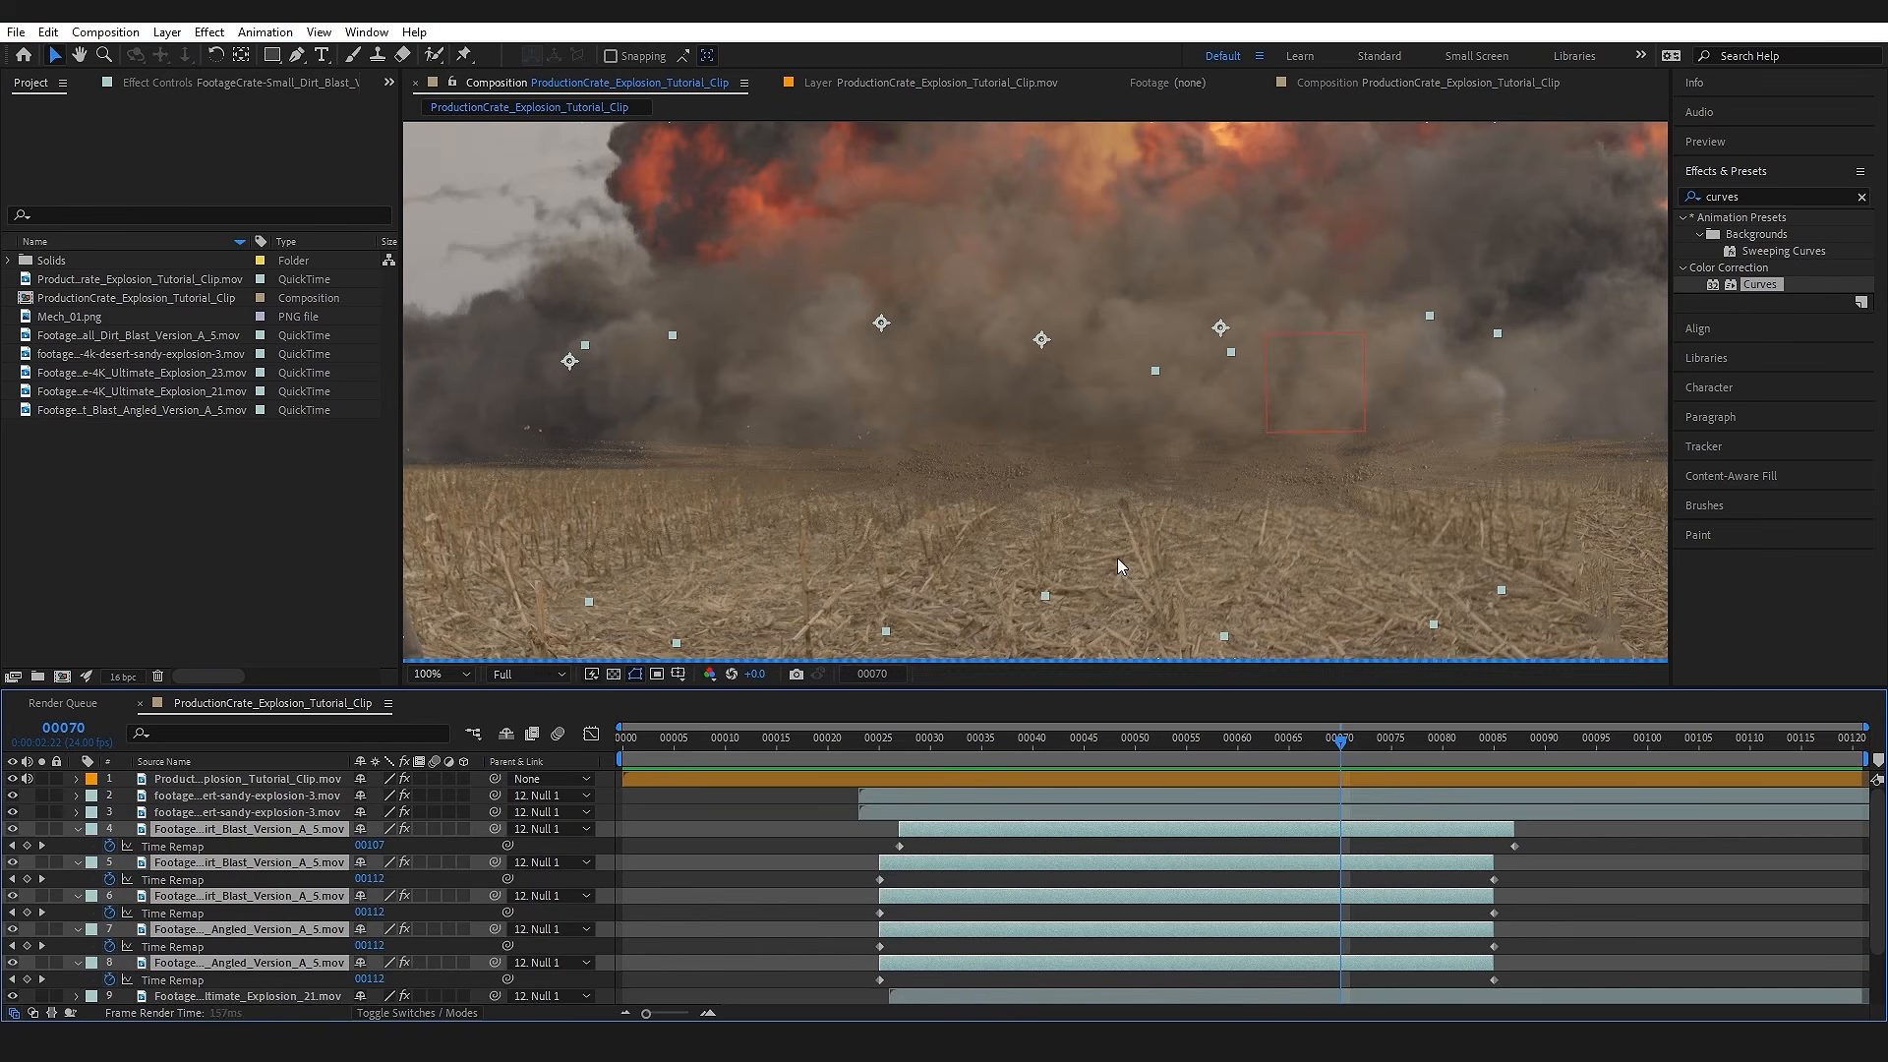
Step: Slow the five dirt blasts by moving their end time-remap keyframes past the composition's end and extend the layers to its end
{"action": "left_click_drag", "start_coordinate": [1461, 792], "coordinate": [1564, 932]}
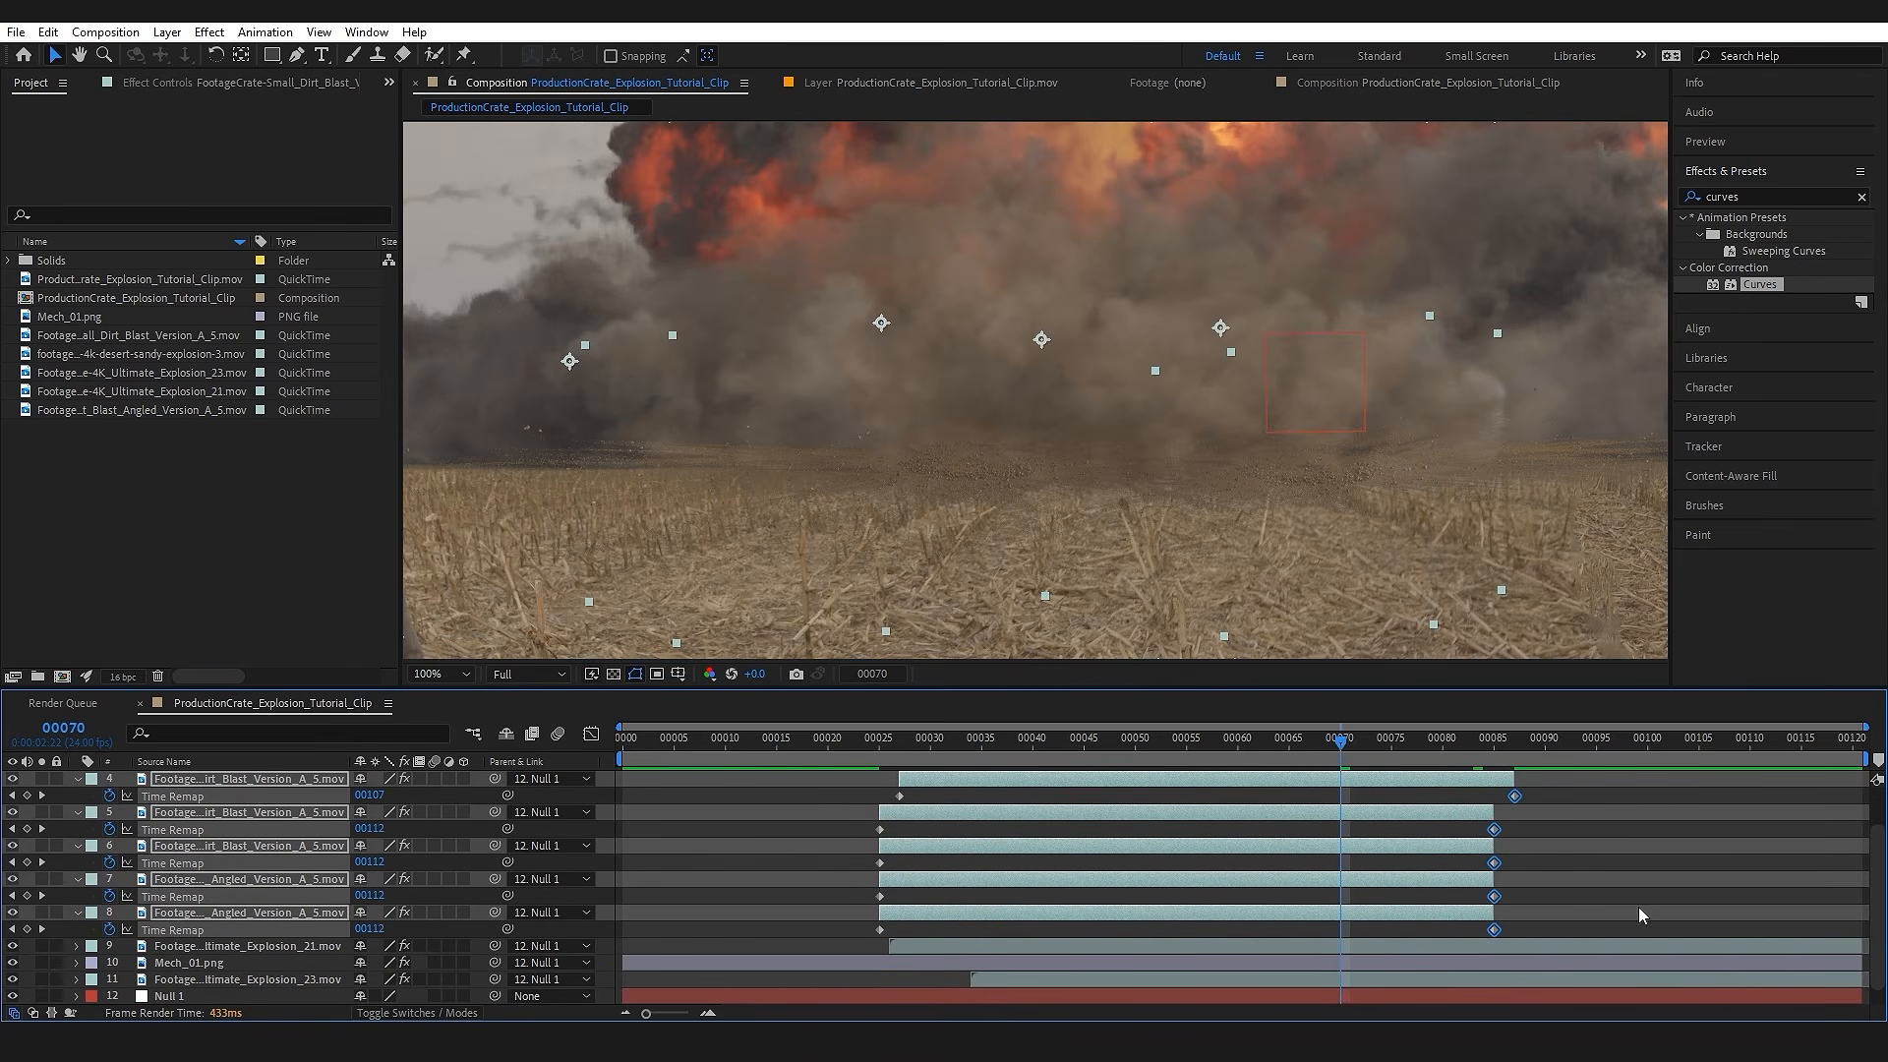
{"action": "left_click_drag", "start_coordinate": [1713, 908], "coordinate": [1870, 921]}
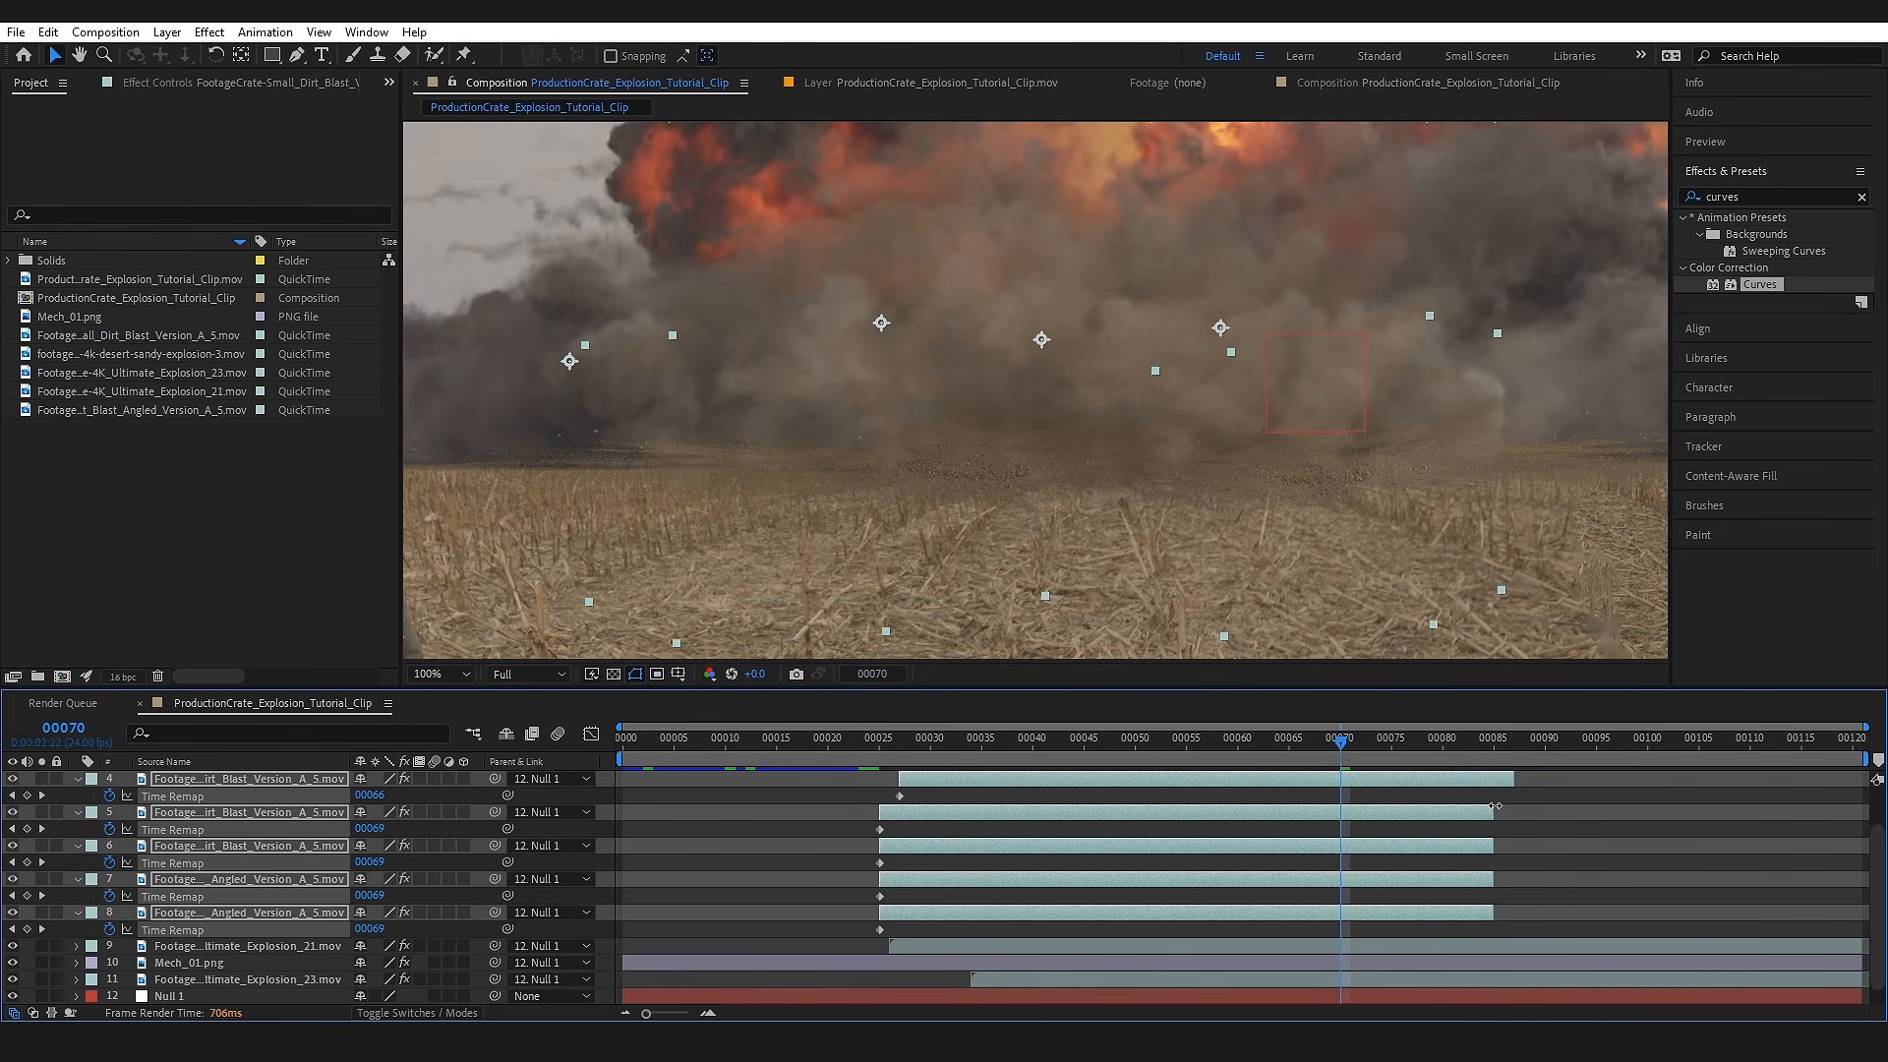
{"action": "left_click_drag", "start_coordinate": [1490, 812], "coordinate": [1864, 807]}
Step: Play the composite from frame 70, inspect the slowed dirt blasts at frame 114 and collapse the layers' properties
{"action": "key", "text": "ctrl+shift+h"}
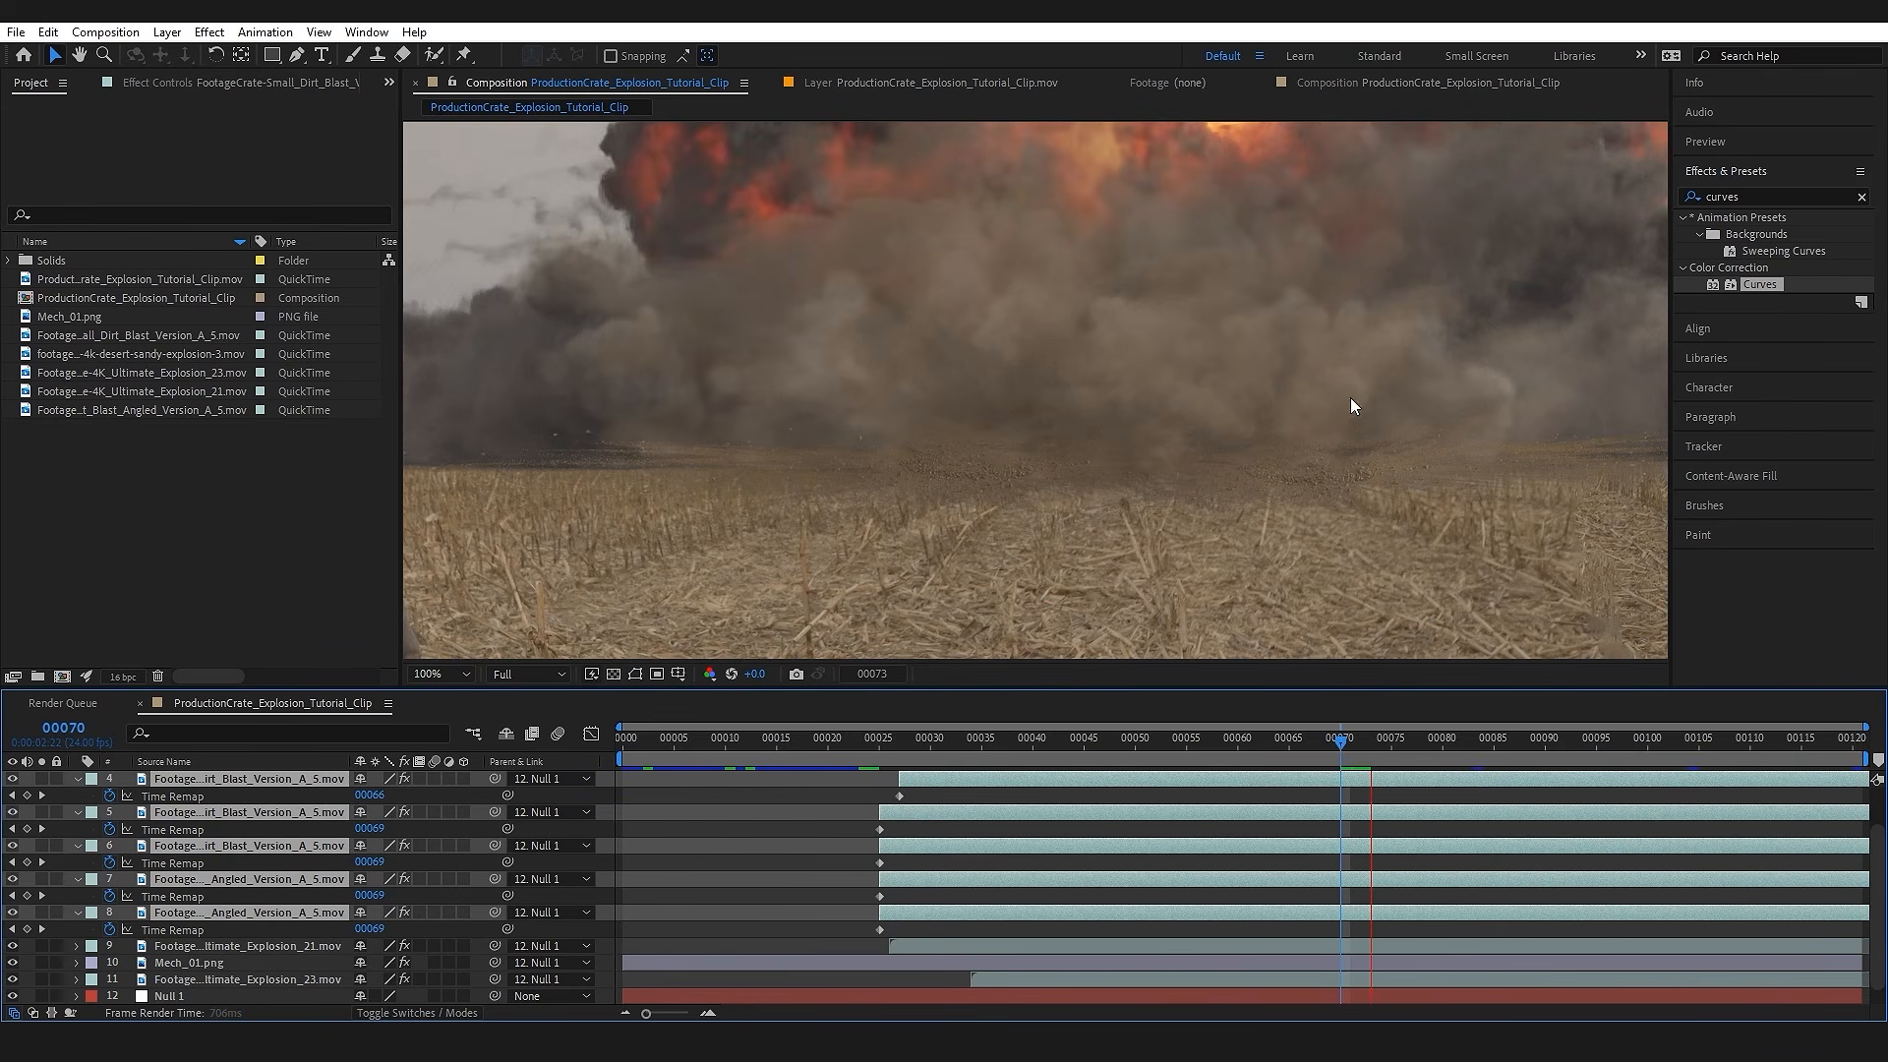
{"action": "key", "text": "space"}
{"action": "left_click_drag", "start_coordinate": [1415, 745], "coordinate": [1790, 755]}
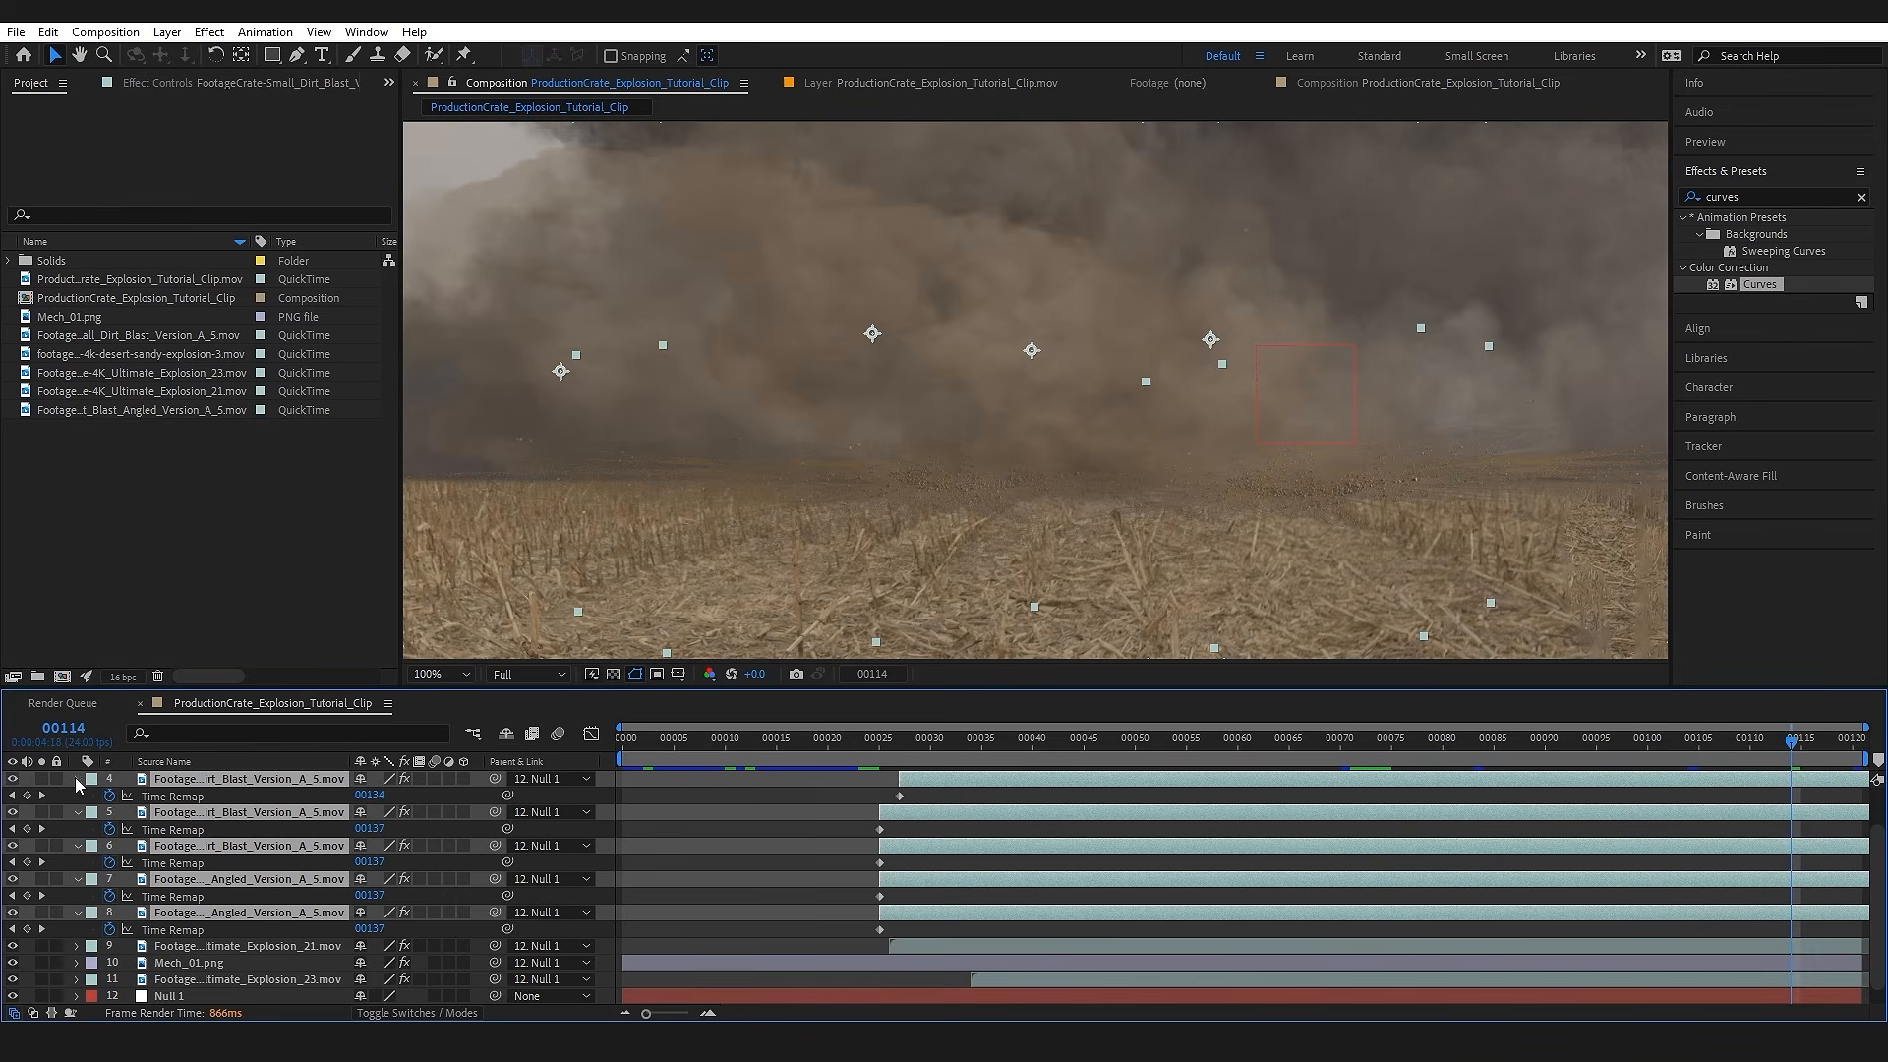
{"action": "left_click", "coordinate": [77, 779]}
{"action": "scroll", "coordinate": [1224, 411], "scroll_direction": "down", "scroll_amount": 2}
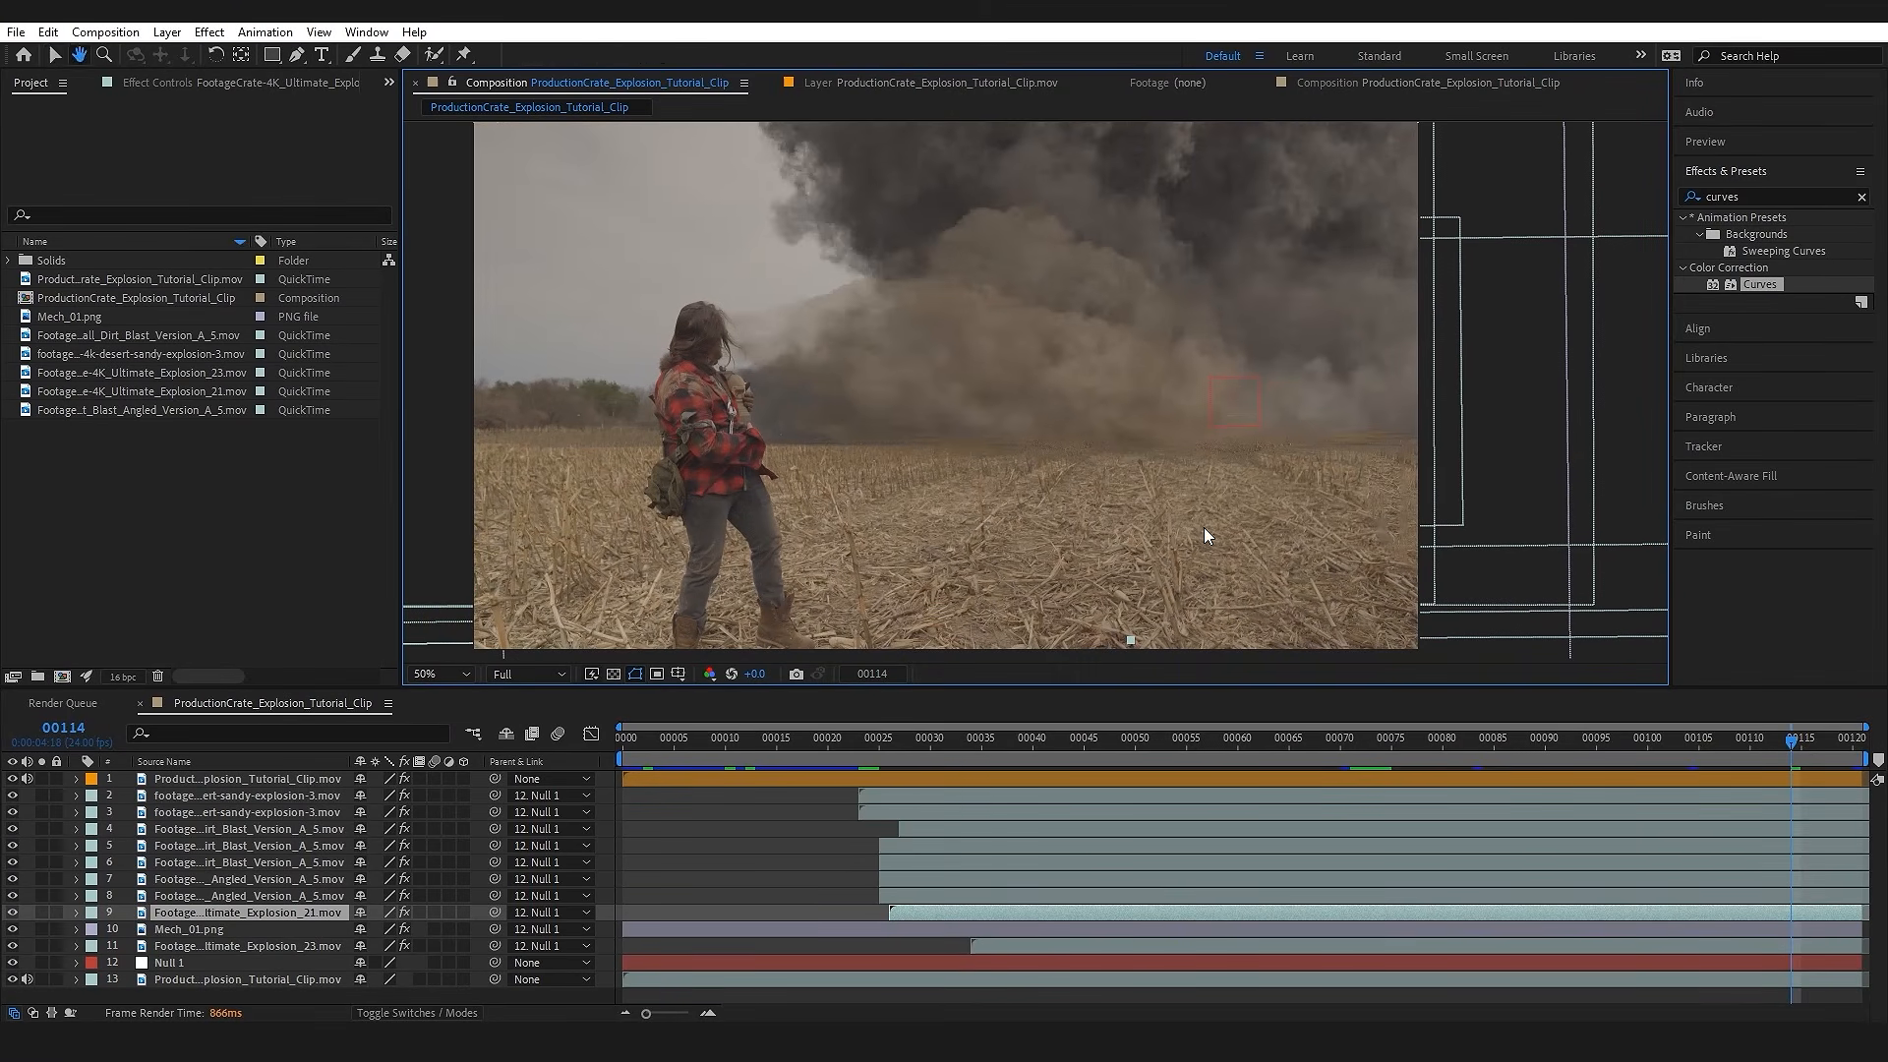
{"action": "left_click_drag", "start_coordinate": [1159, 417], "coordinate": [1170, 425]}
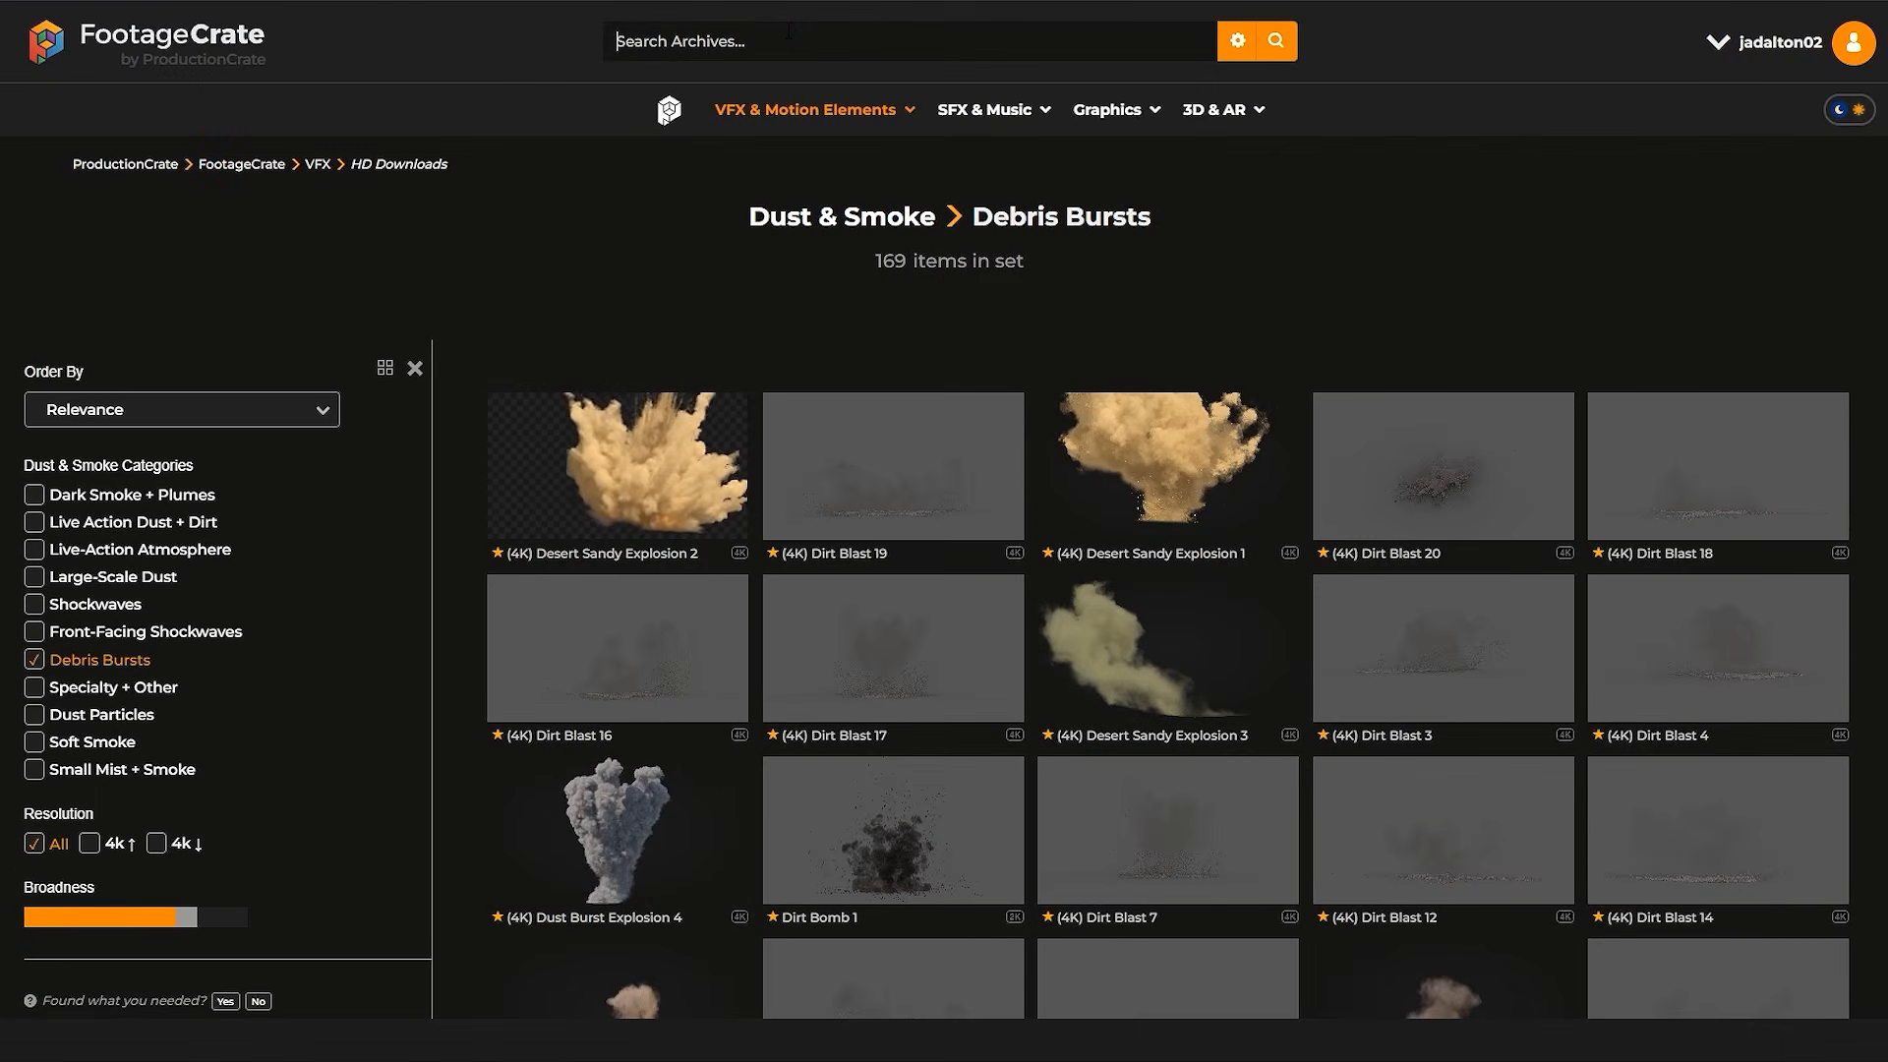
Step: On the FootageCrate website, search for "shockwave" and open the Air Shockwave Burst 1 clip
{"action": "type", "text": "shockwave"}
{"action": "key", "text": "Return"}
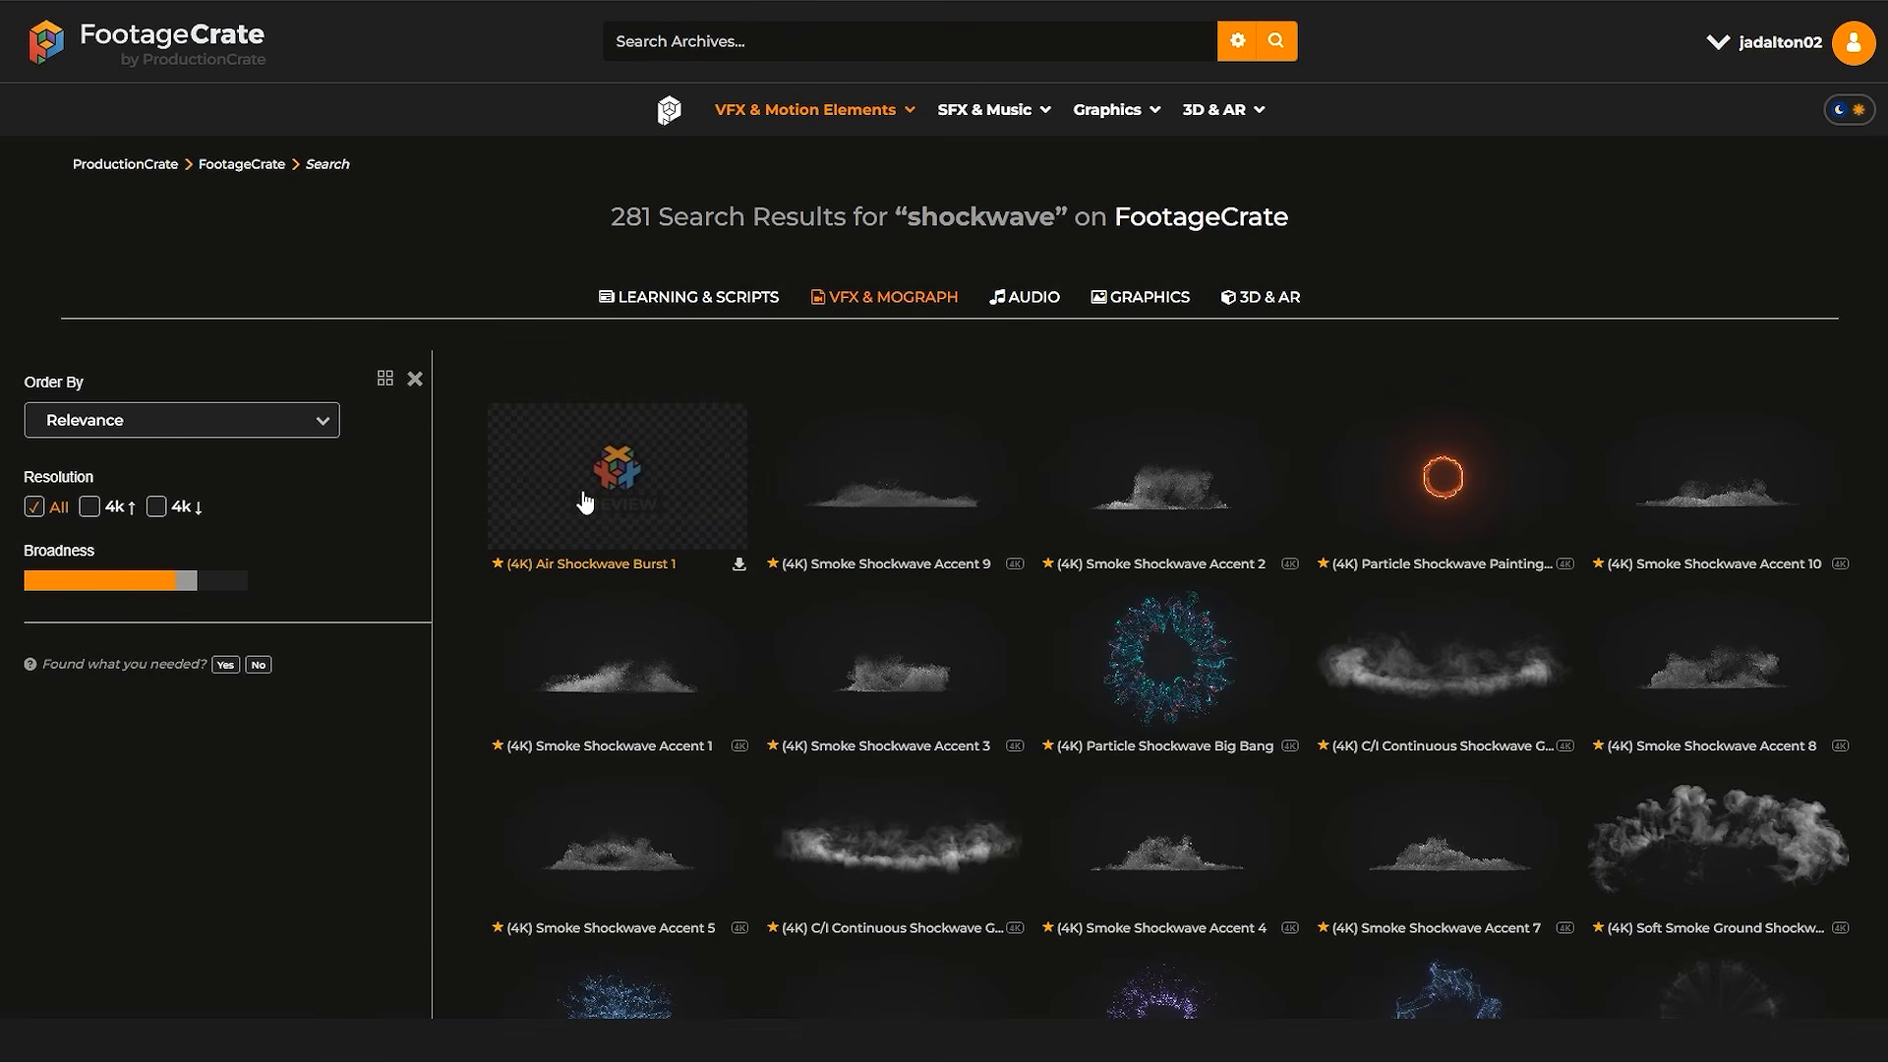
{"action": "left_click", "coordinate": [657, 491]}
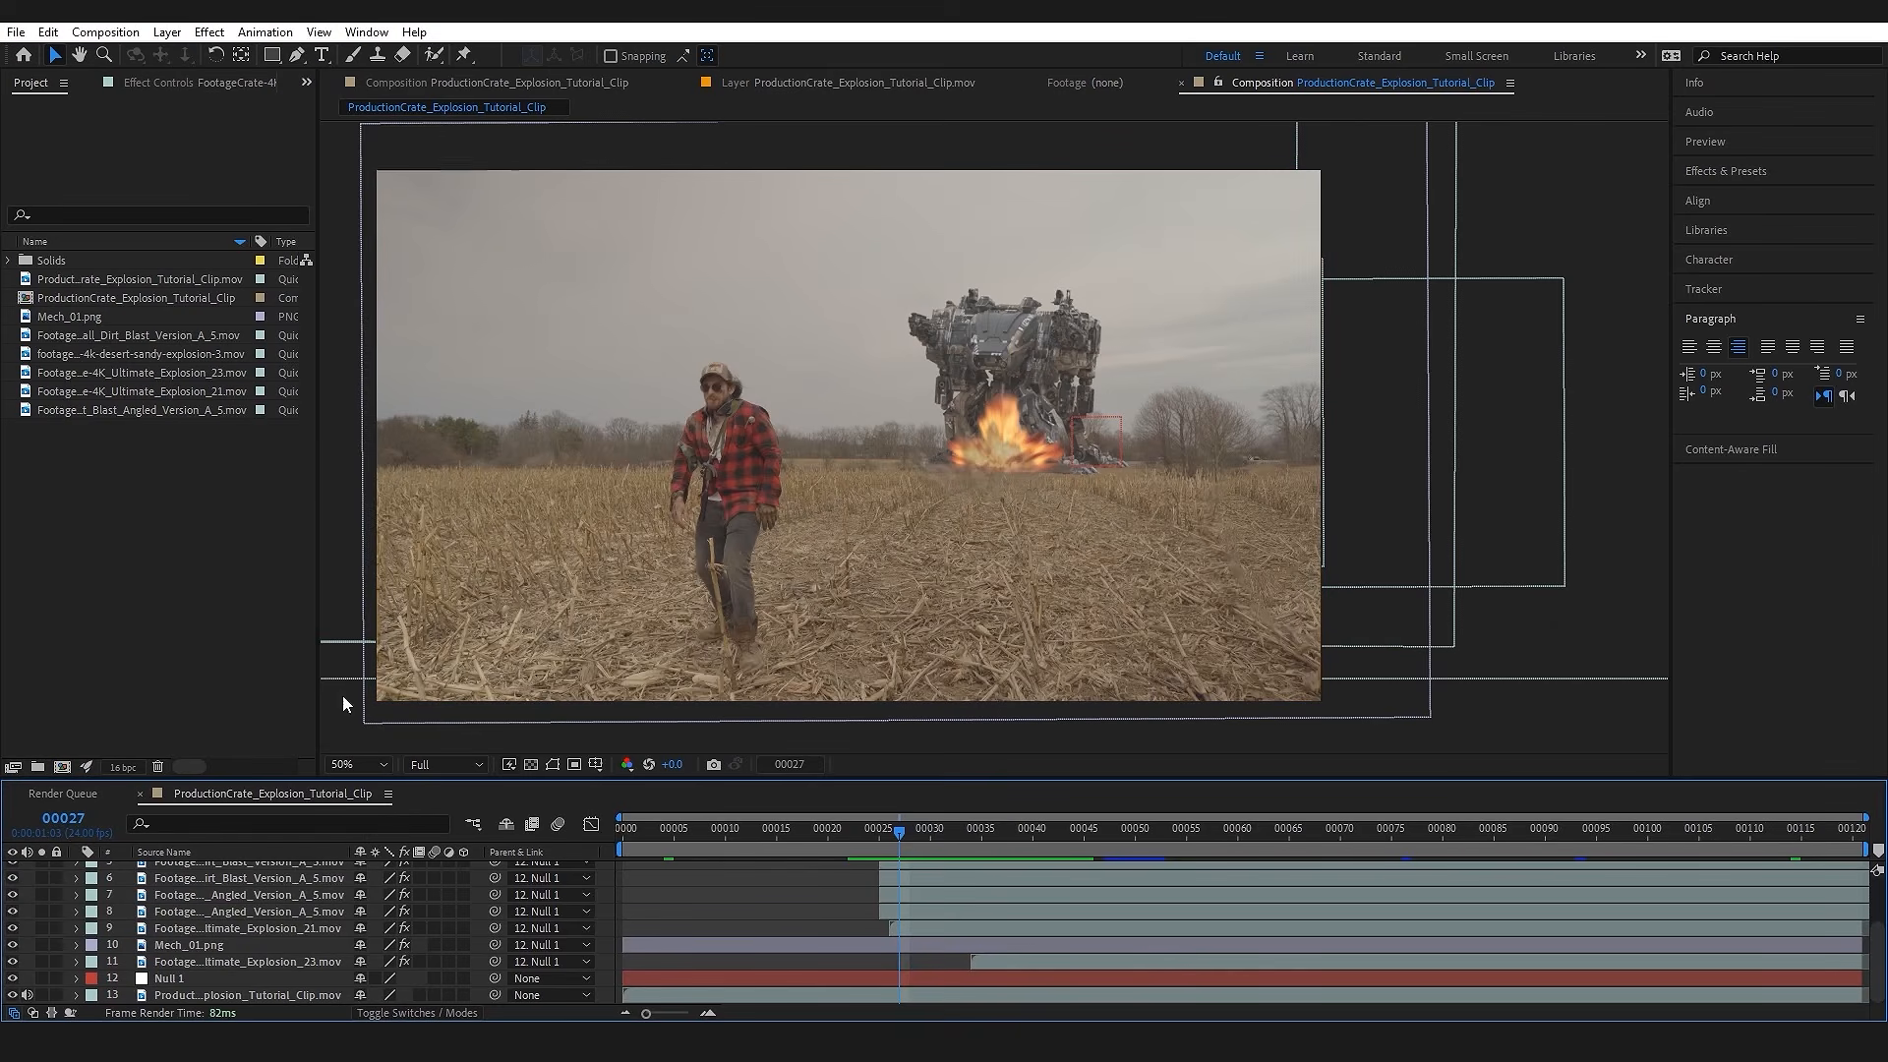
Step: Back in After Effects, import the footagecrate-4k-air-shockwave-burst-1 clip into the project
{"action": "double_click", "coordinate": [177, 578]}
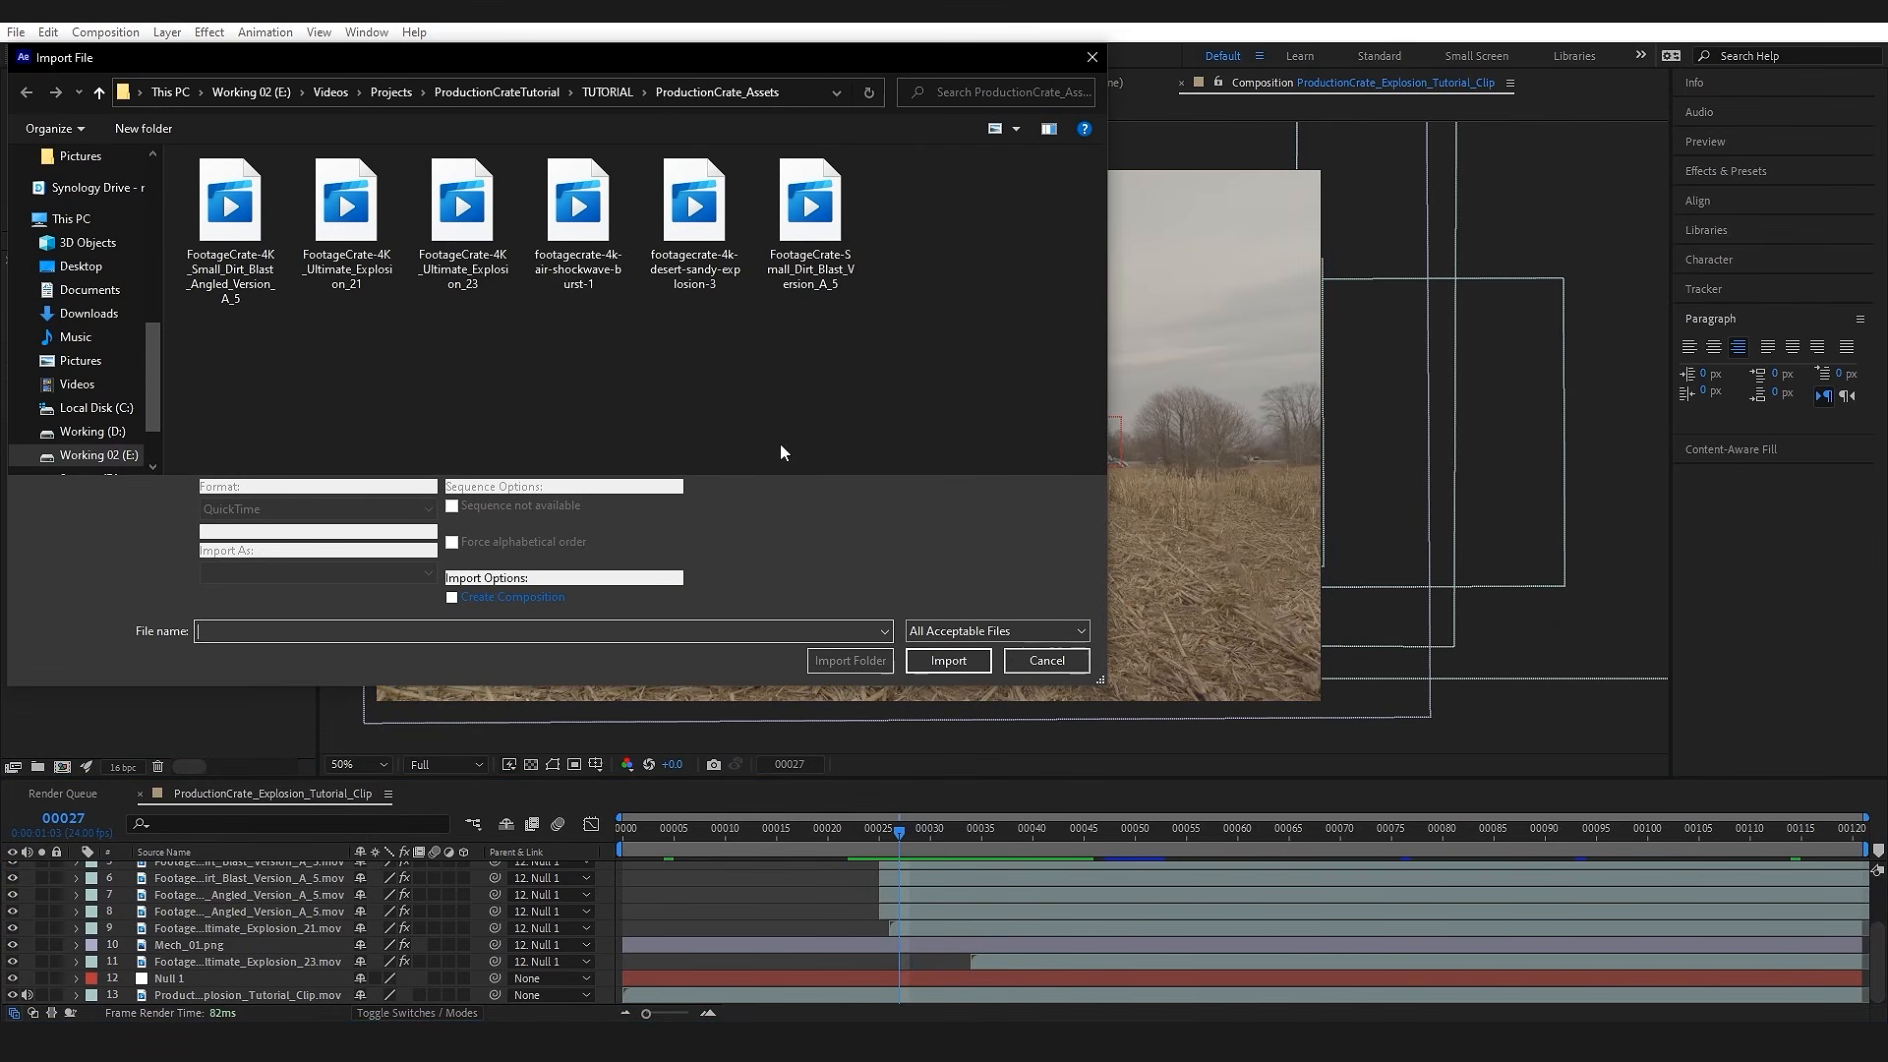
{"action": "left_click", "coordinate": [578, 263]}
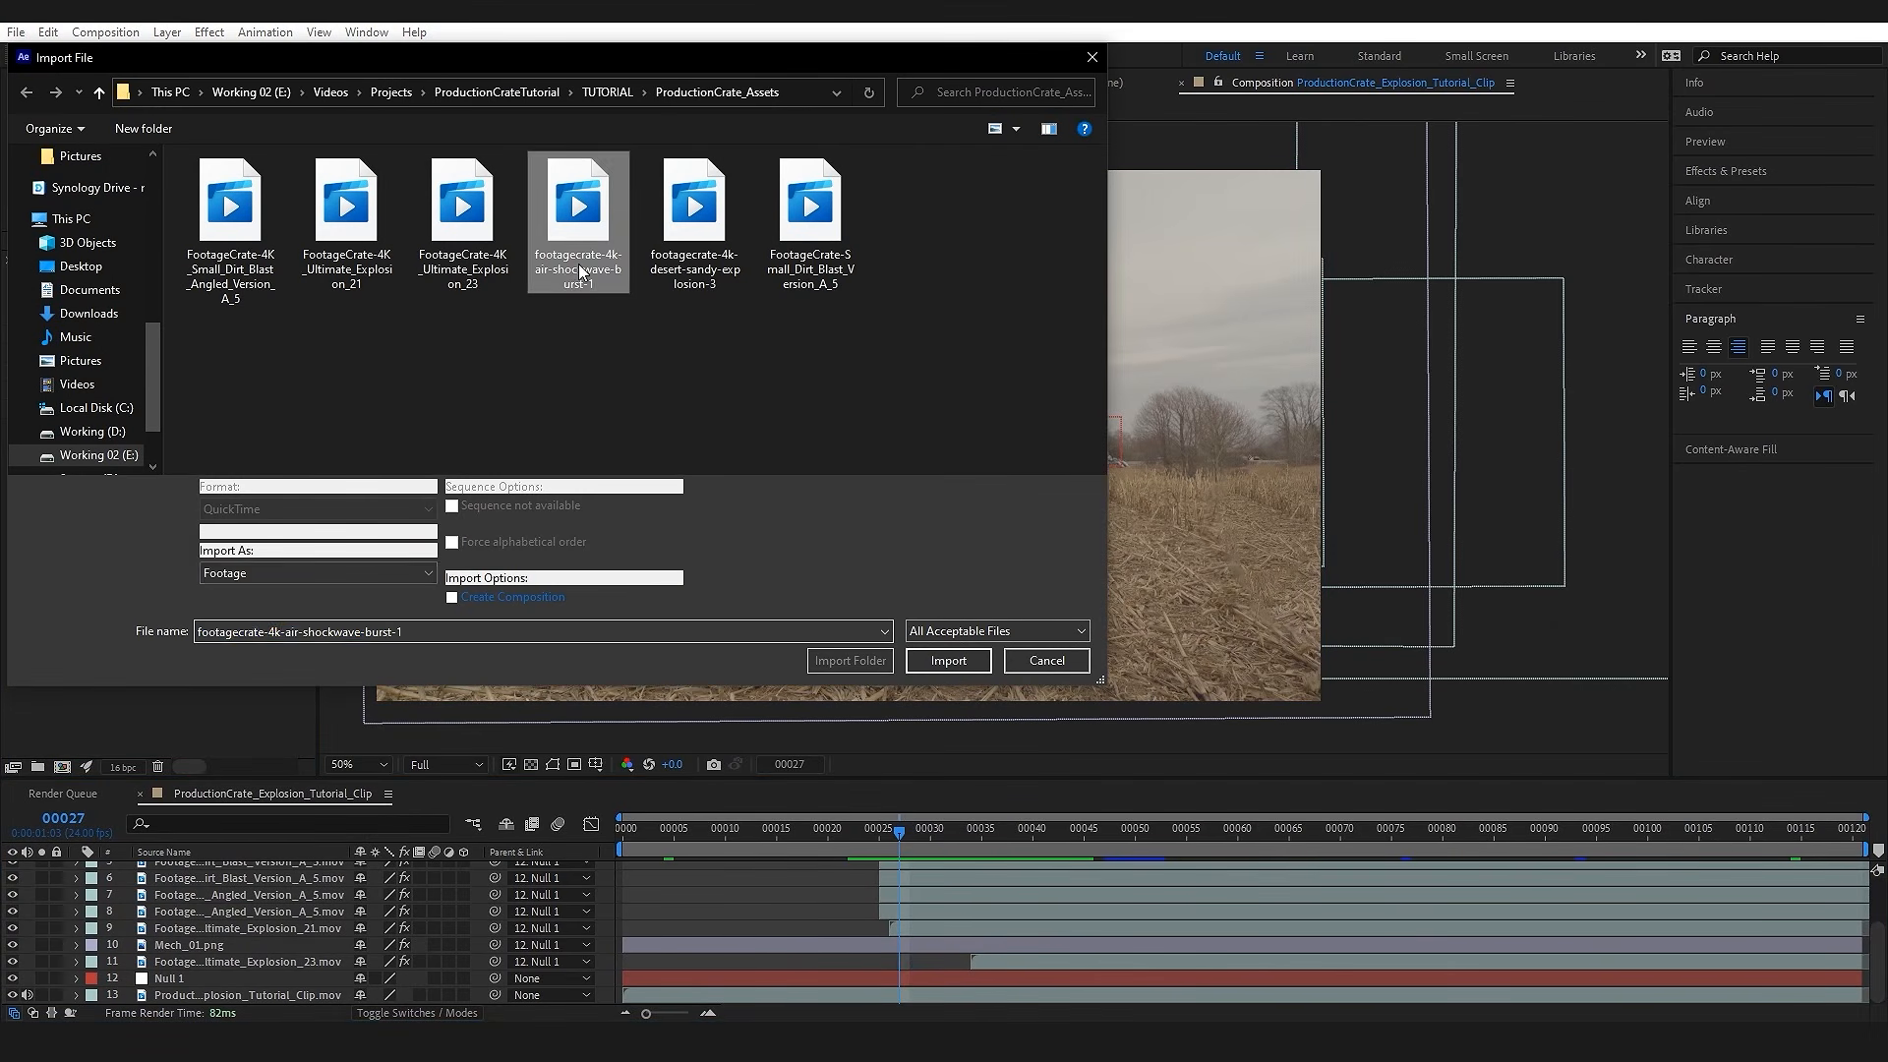
{"action": "left_click", "coordinate": [958, 660]}
Step: Add the air shockwave clip to the composition beneath the Mech_01.png layer, starting at about frame 26
{"action": "left_click_drag", "start_coordinate": [113, 373], "coordinate": [265, 956]}
{"action": "left_click_drag", "start_coordinate": [747, 959], "coordinate": [823, 956]}
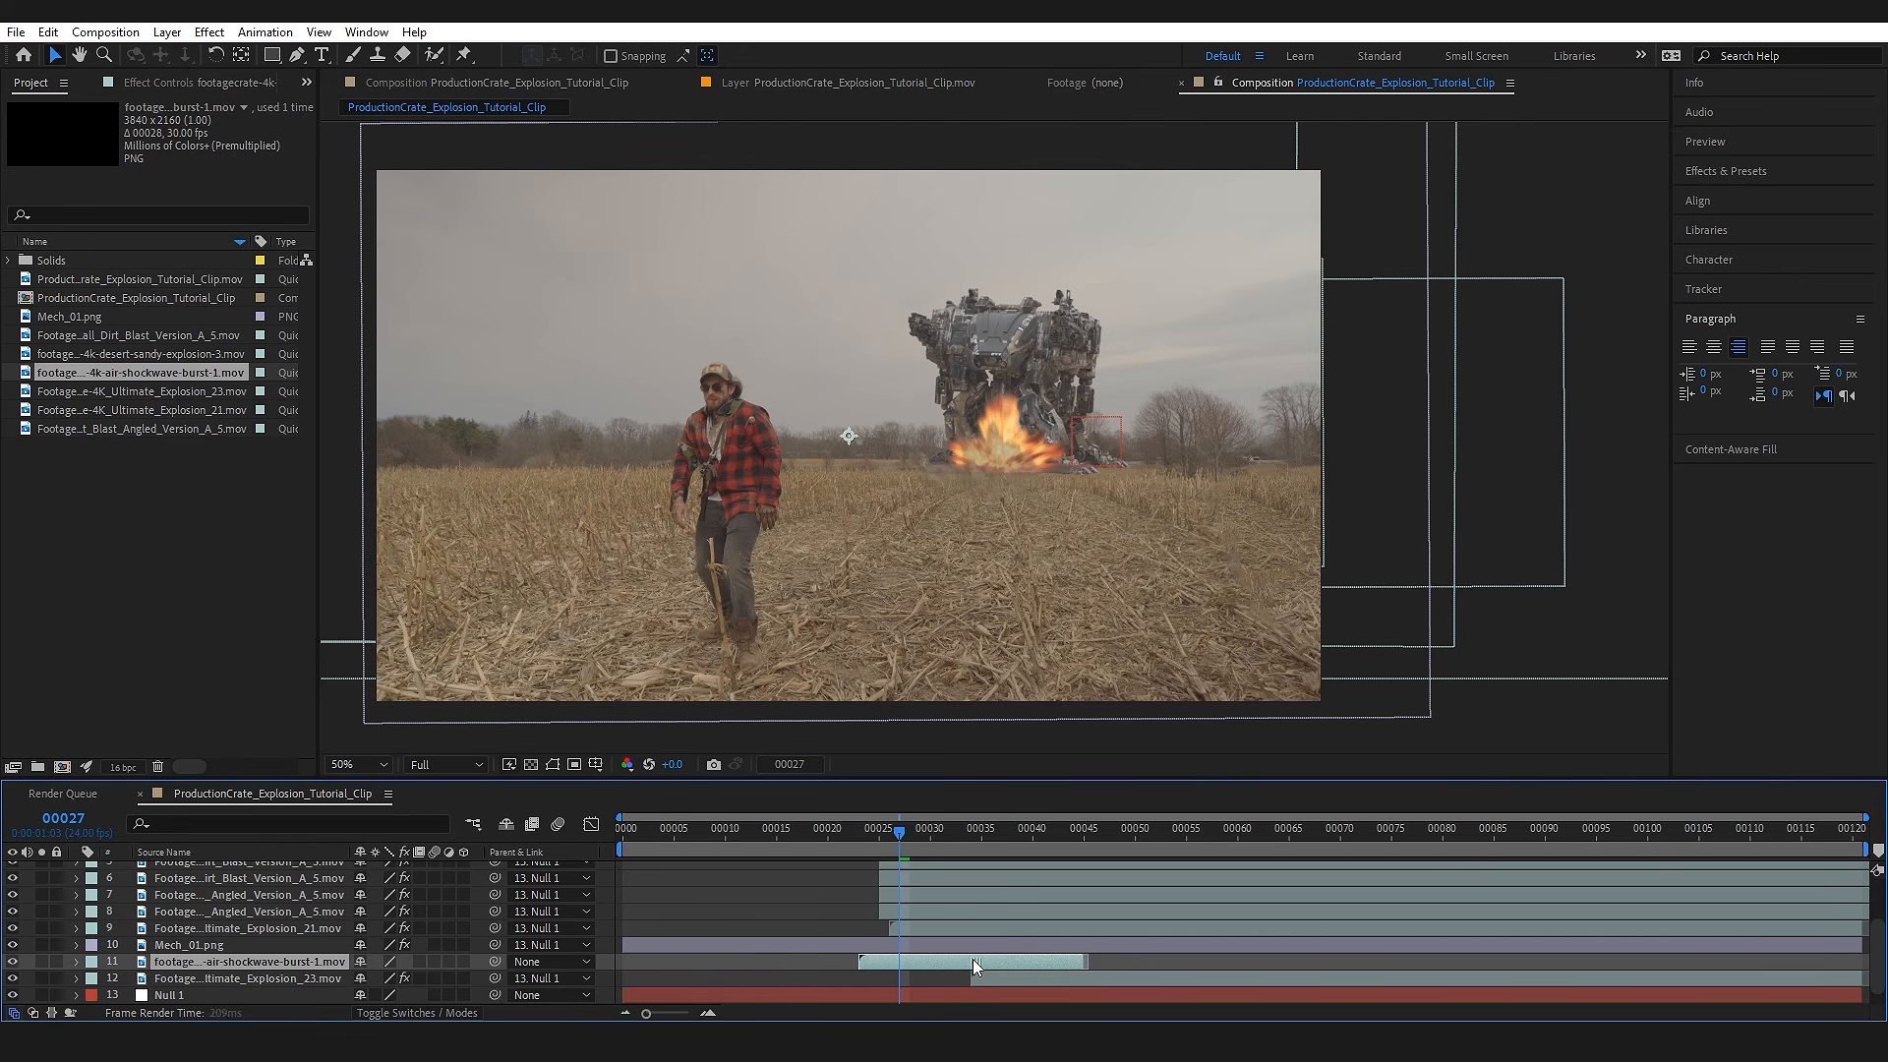
{"action": "left_click_drag", "start_coordinate": [1001, 958], "coordinate": [1003, 958]}
Step: Scale the air shockwave down to about a third of its size, place it over the mech and parent it to Null 1
{"action": "scroll", "coordinate": [935, 433], "scroll_direction": "down", "scroll_amount": 2}
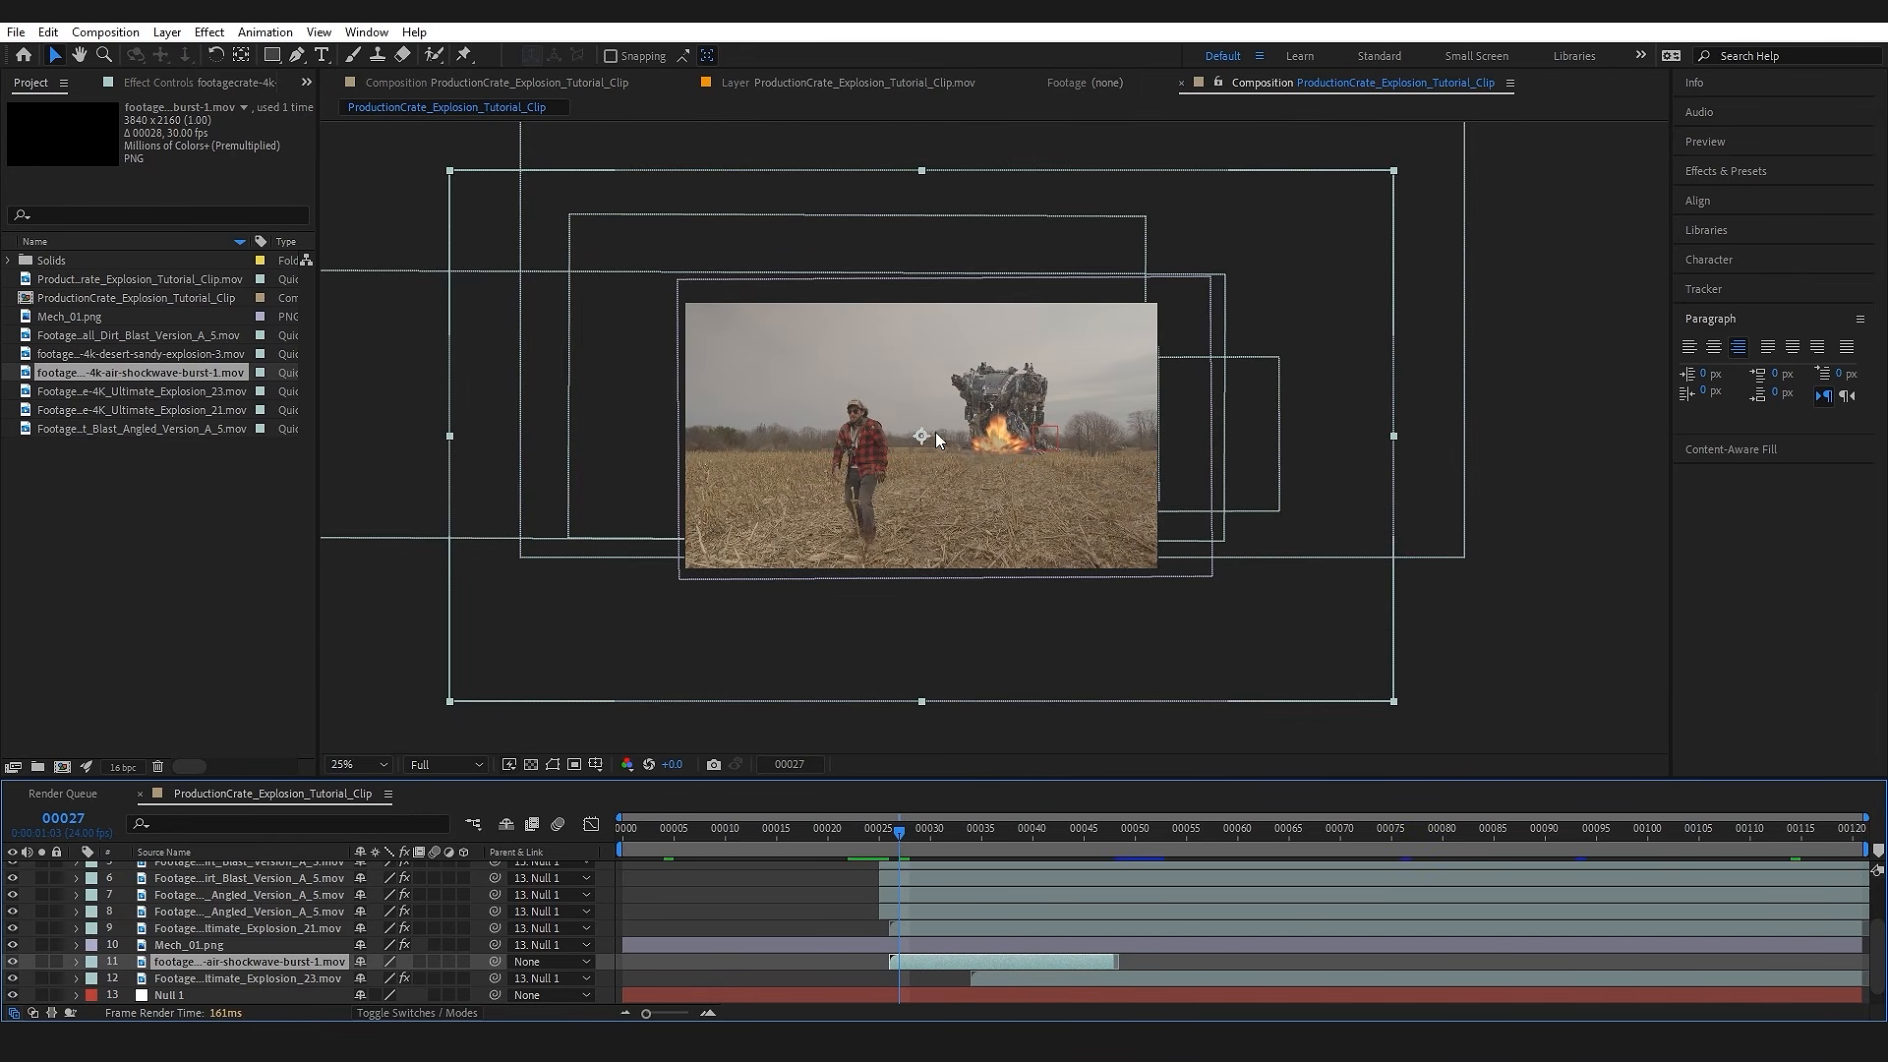
{"action": "left_click_drag", "start_coordinate": [1394, 175], "coordinate": [1079, 393]}
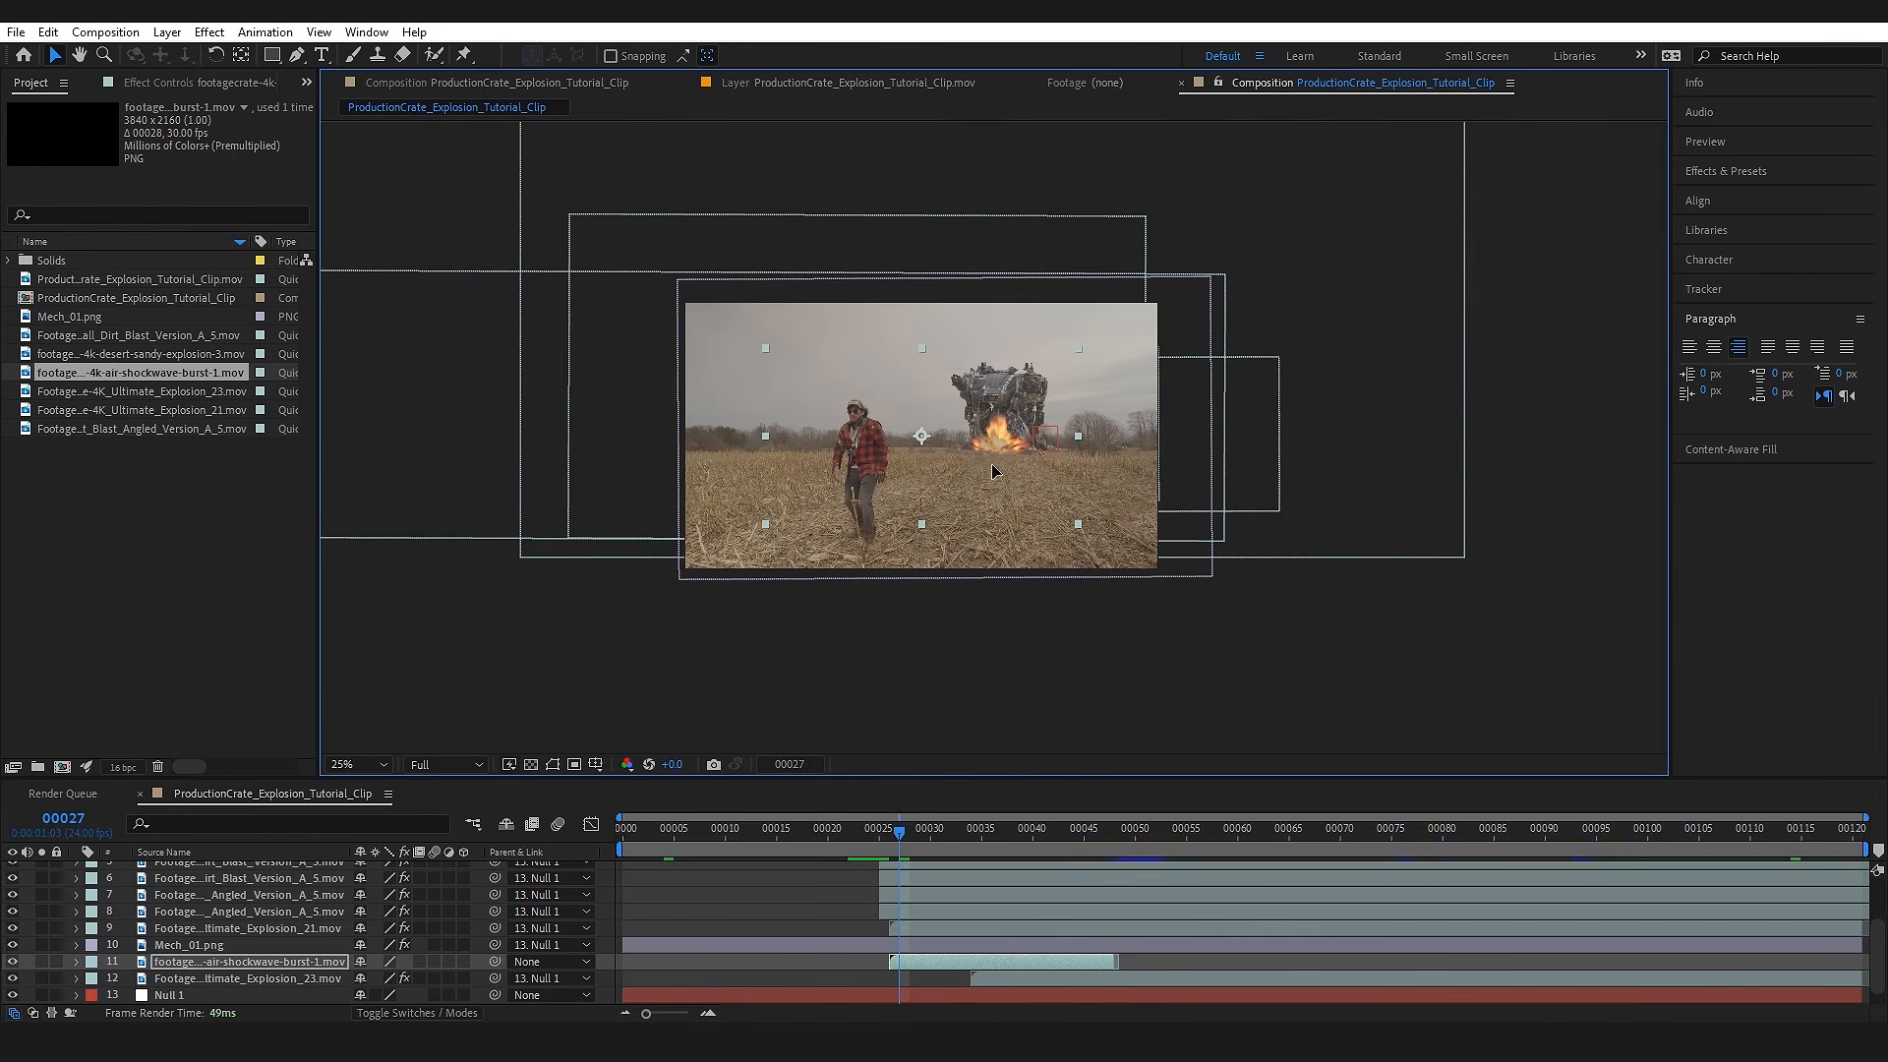
{"action": "scroll", "coordinate": [1047, 464], "scroll_direction": "up", "scroll_amount": 2}
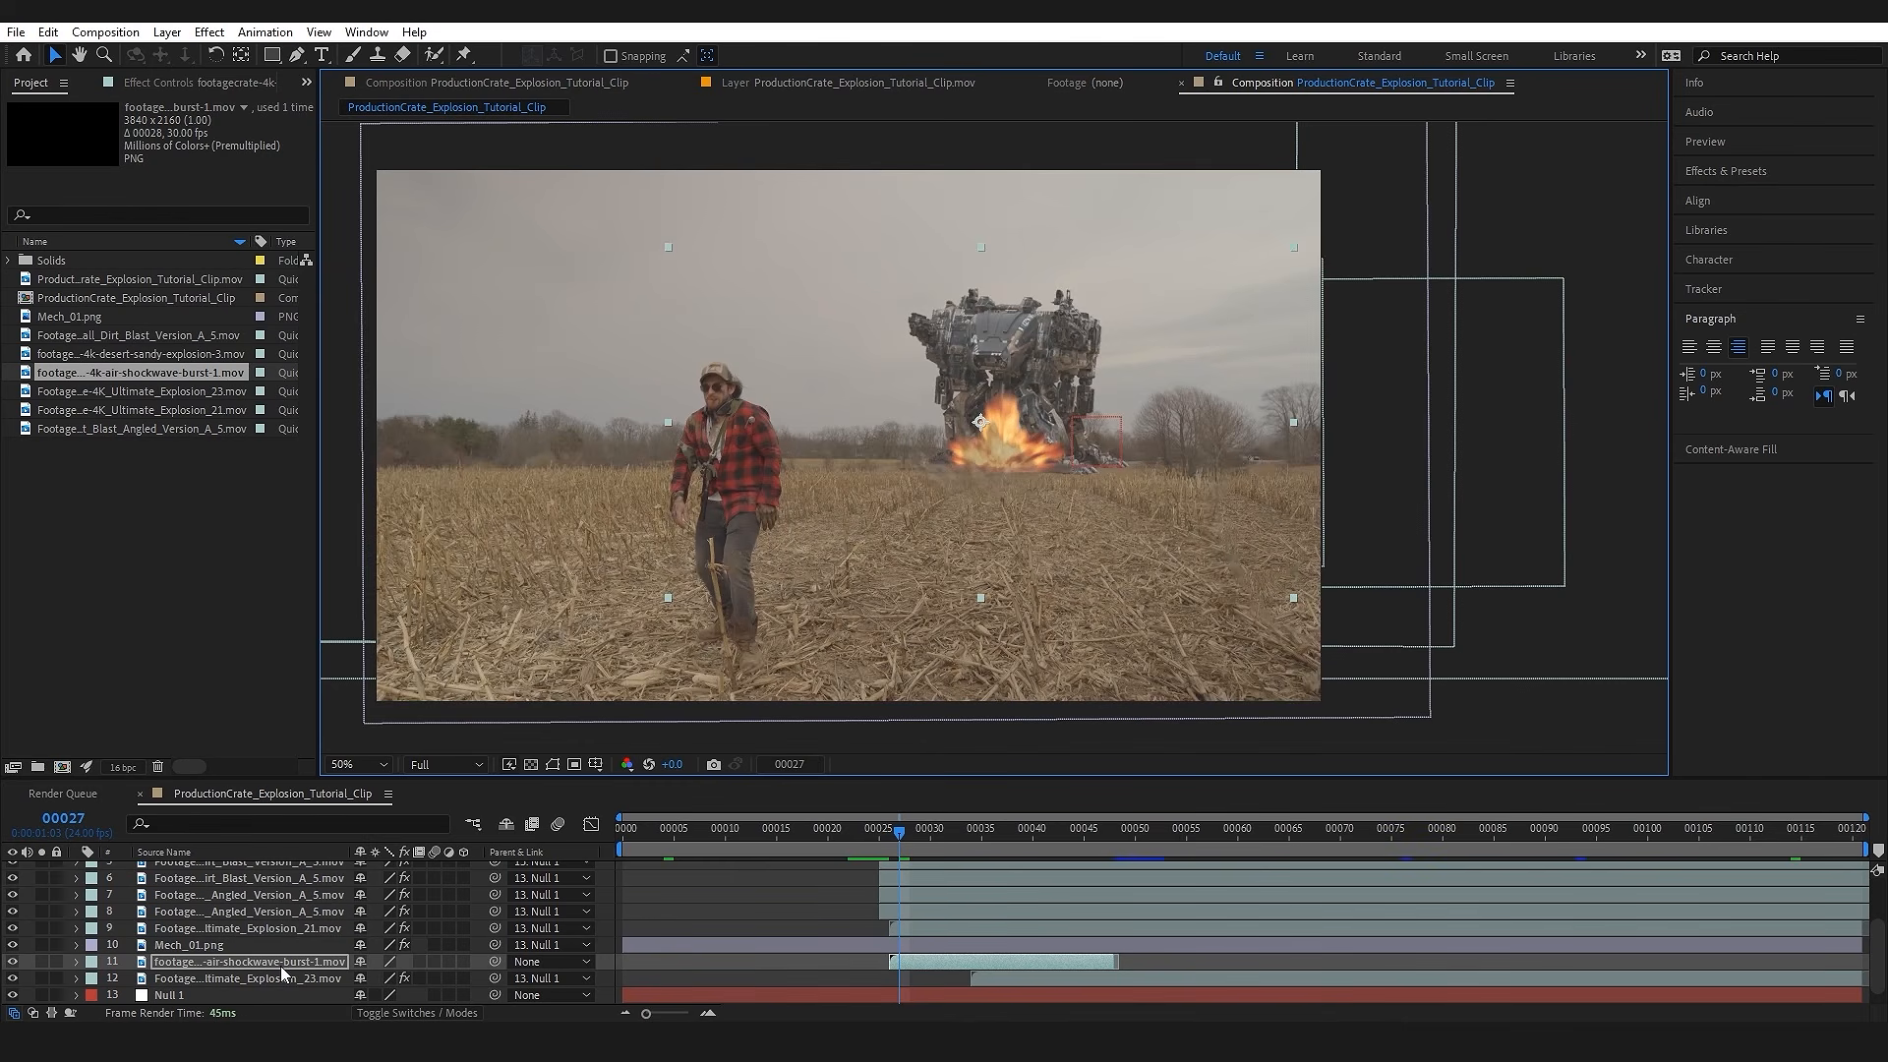
{"action": "scroll", "coordinate": [282, 973], "scroll_direction": "down", "scroll_amount": 1}
{"action": "left_click_drag", "start_coordinate": [495, 945], "coordinate": [271, 982]}
Step: Enlarge the air shockwave by about a third, raise it over the explosion and shift its layer to start at about frame 24
{"action": "left_click", "coordinate": [930, 834]}
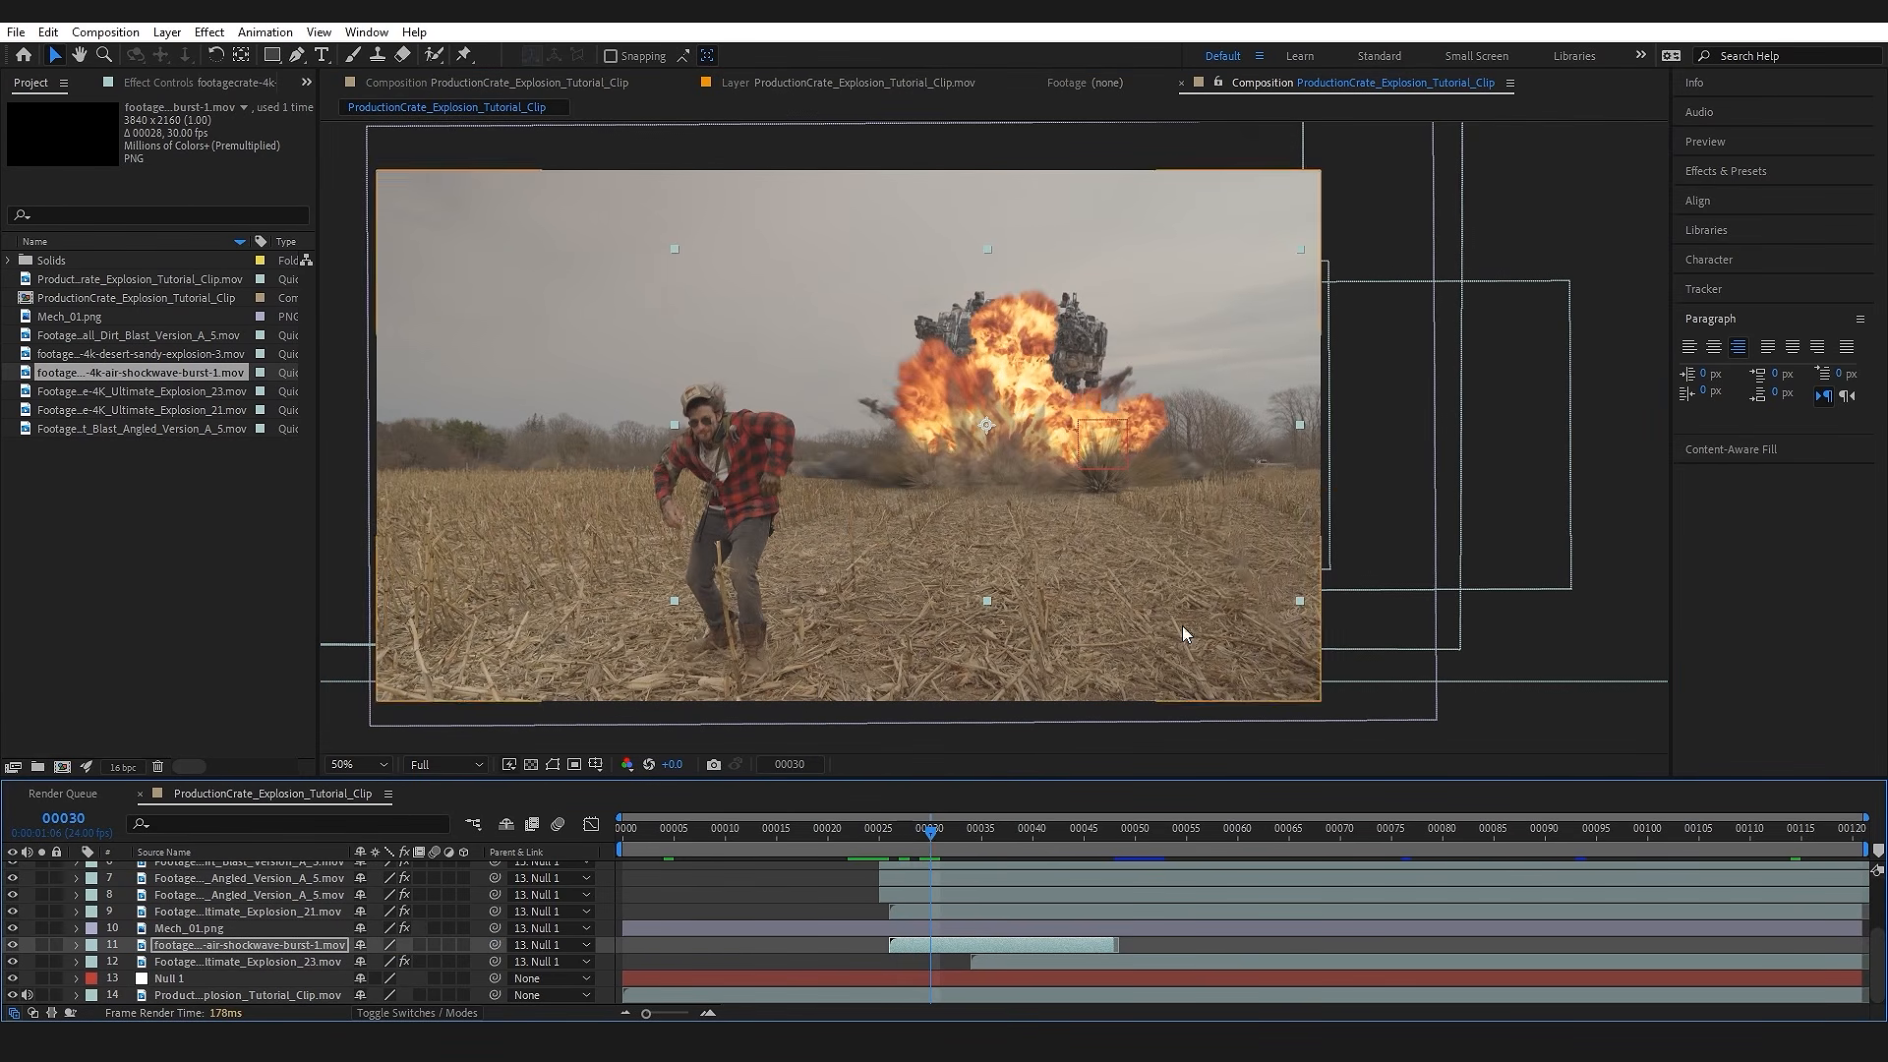
{"action": "left_click_drag", "start_coordinate": [1313, 610], "coordinate": [1410, 663]}
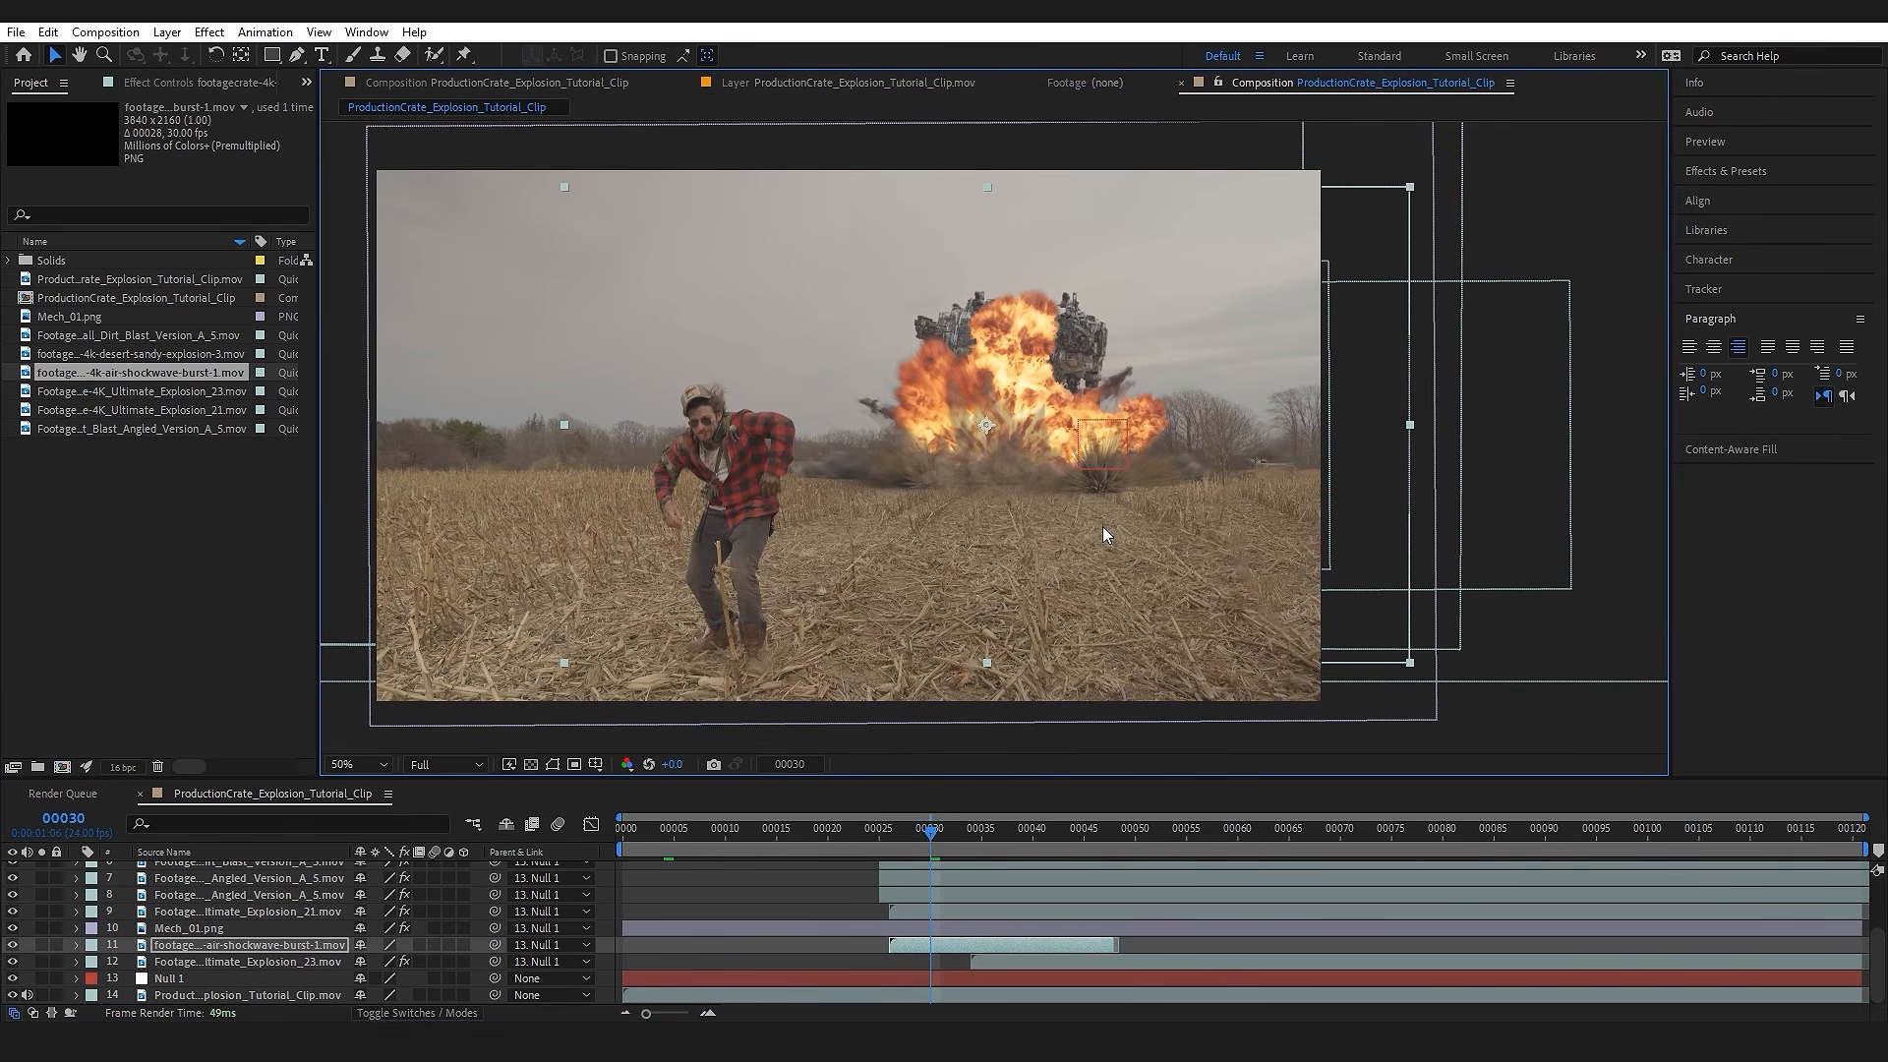
{"action": "left_click_drag", "start_coordinate": [1034, 491], "coordinate": [1032, 427]}
{"action": "left_click", "coordinate": [978, 840]}
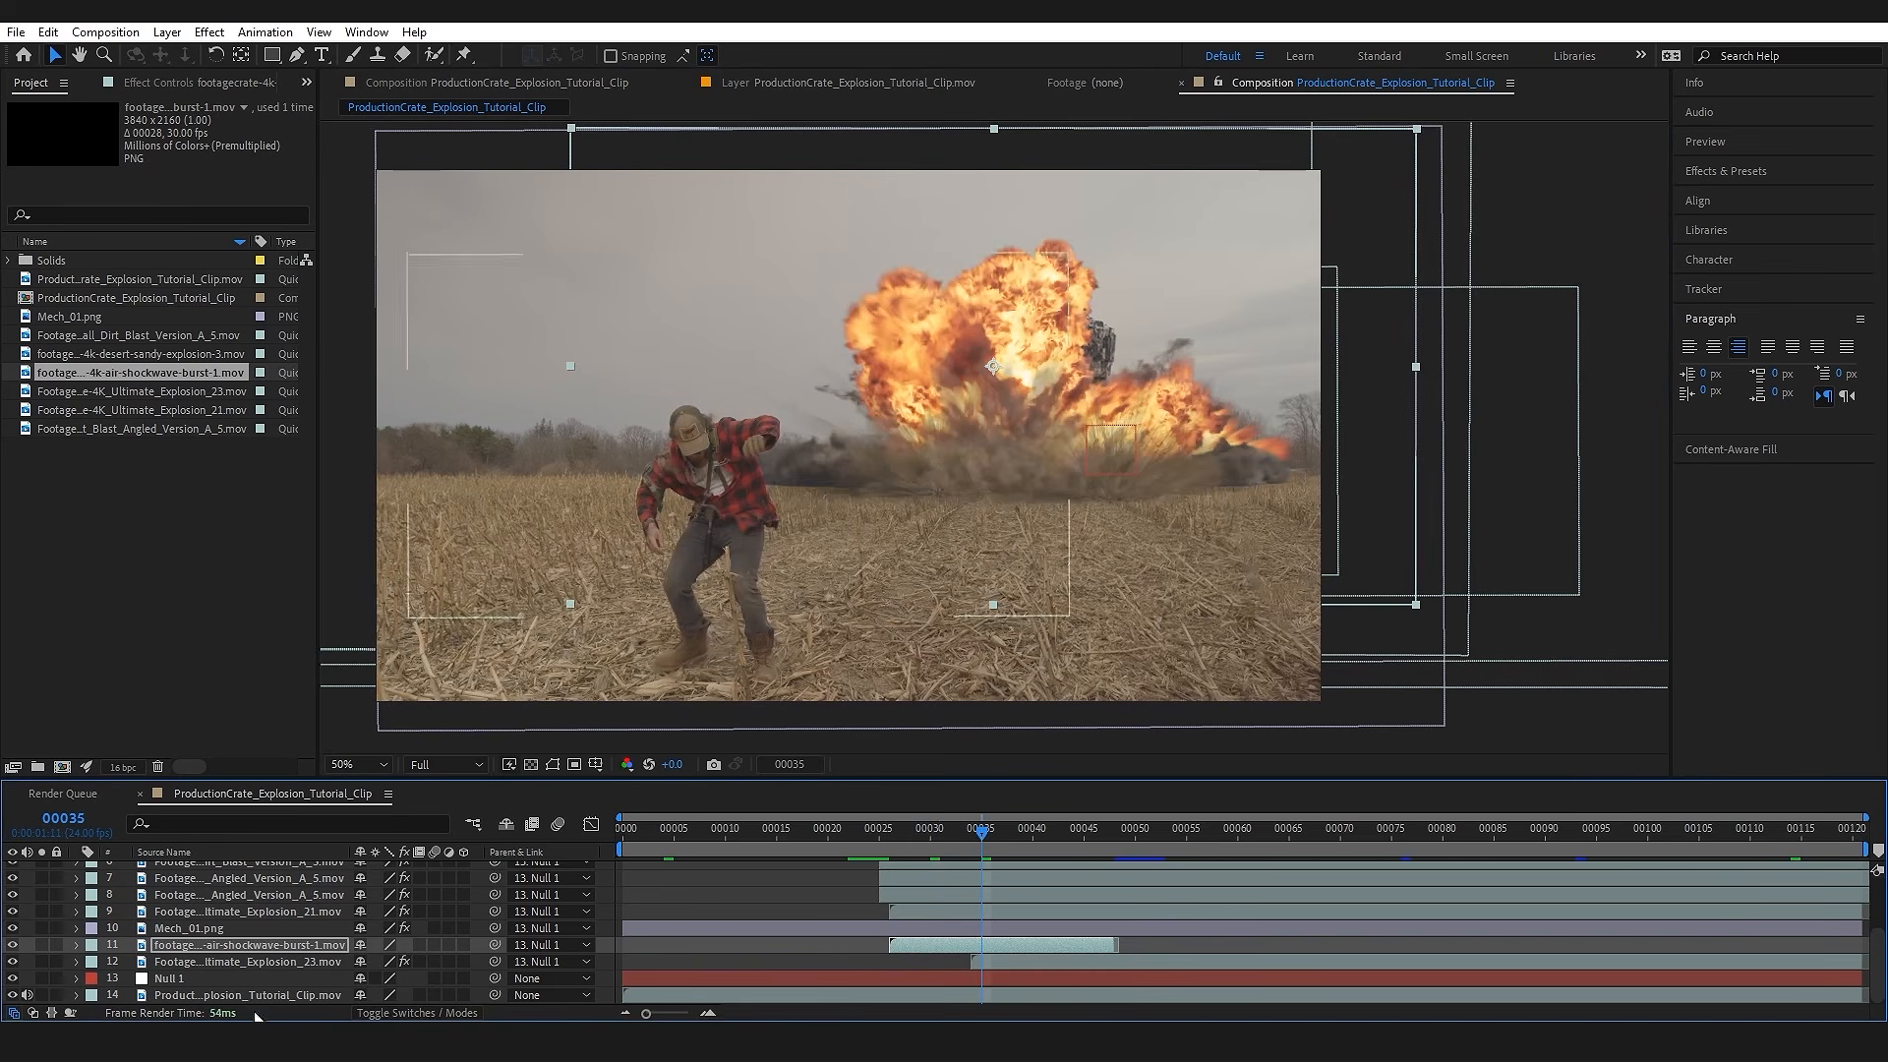
{"action": "left_click_drag", "start_coordinate": [946, 947], "coordinate": [928, 948]}
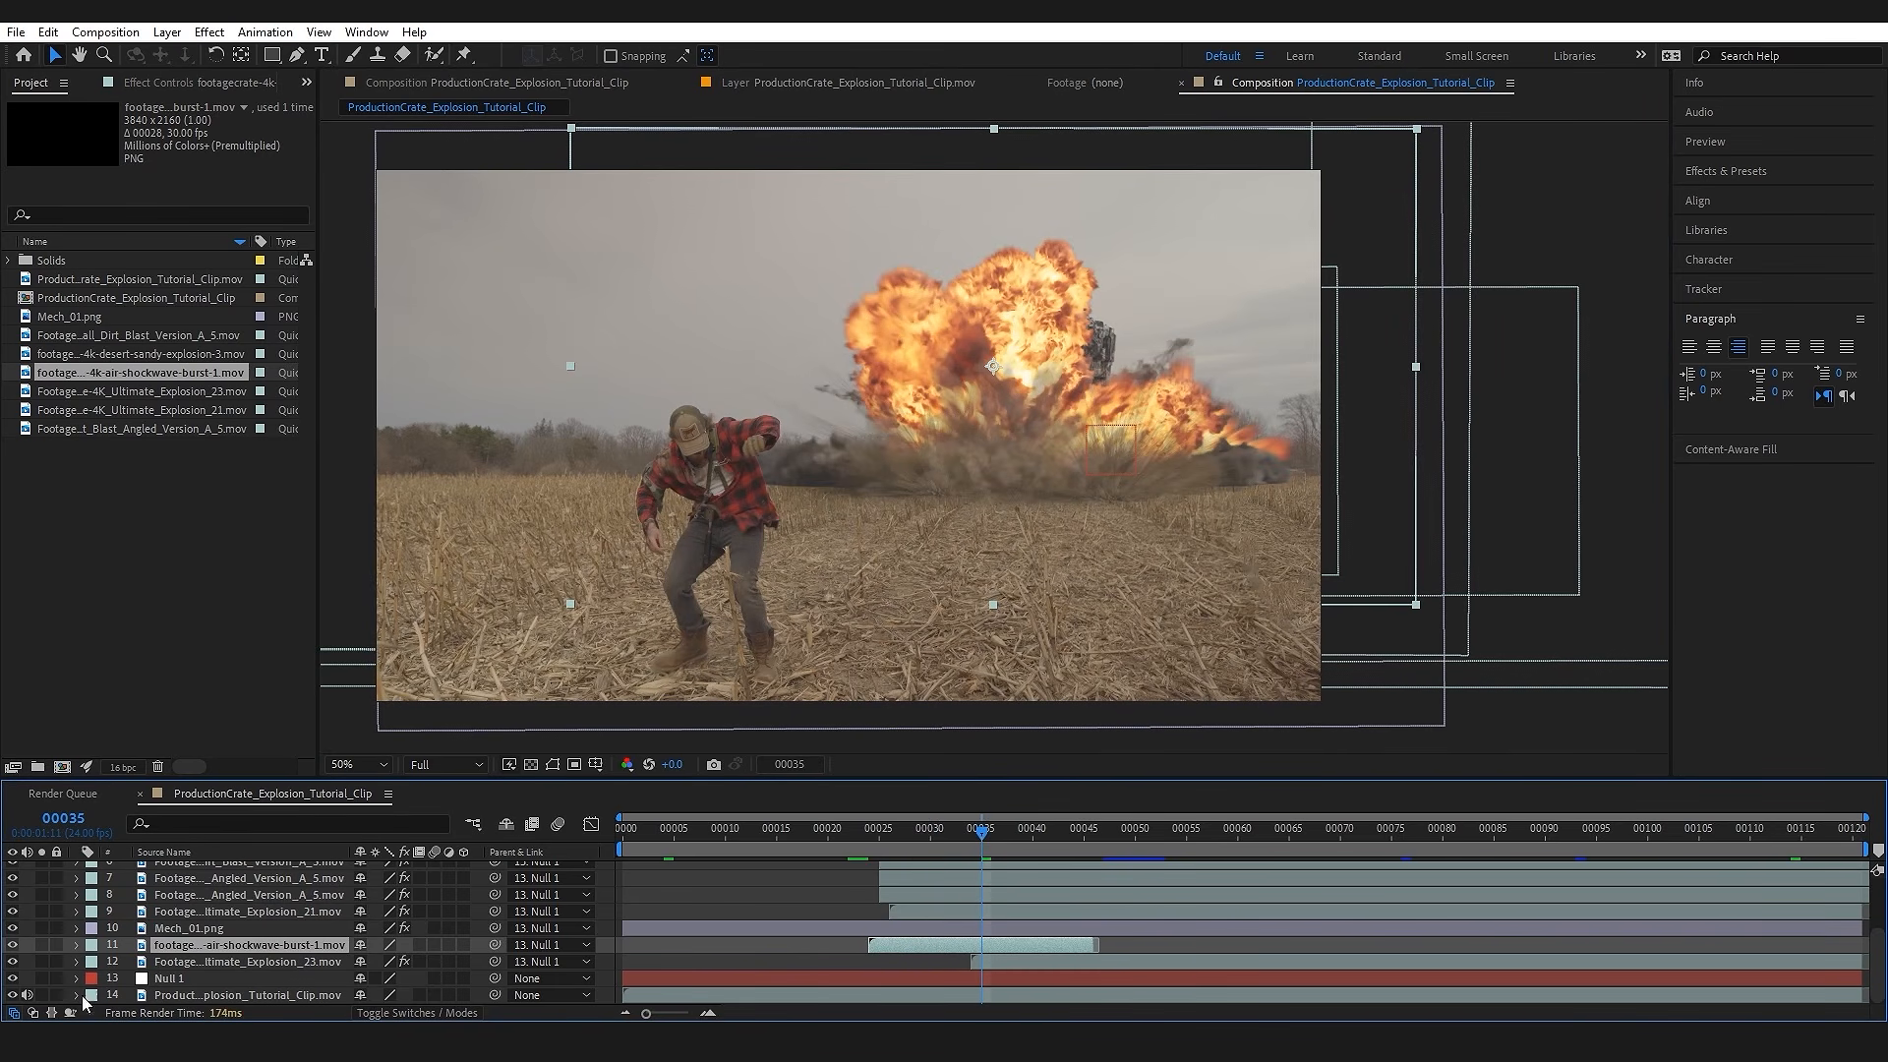
Step: Apply the Curves effect to the air shockwave and raise its Alpha channel curve steeply
{"action": "key", "text": "ctrl+space"}
{"action": "type", "text": "curv"}
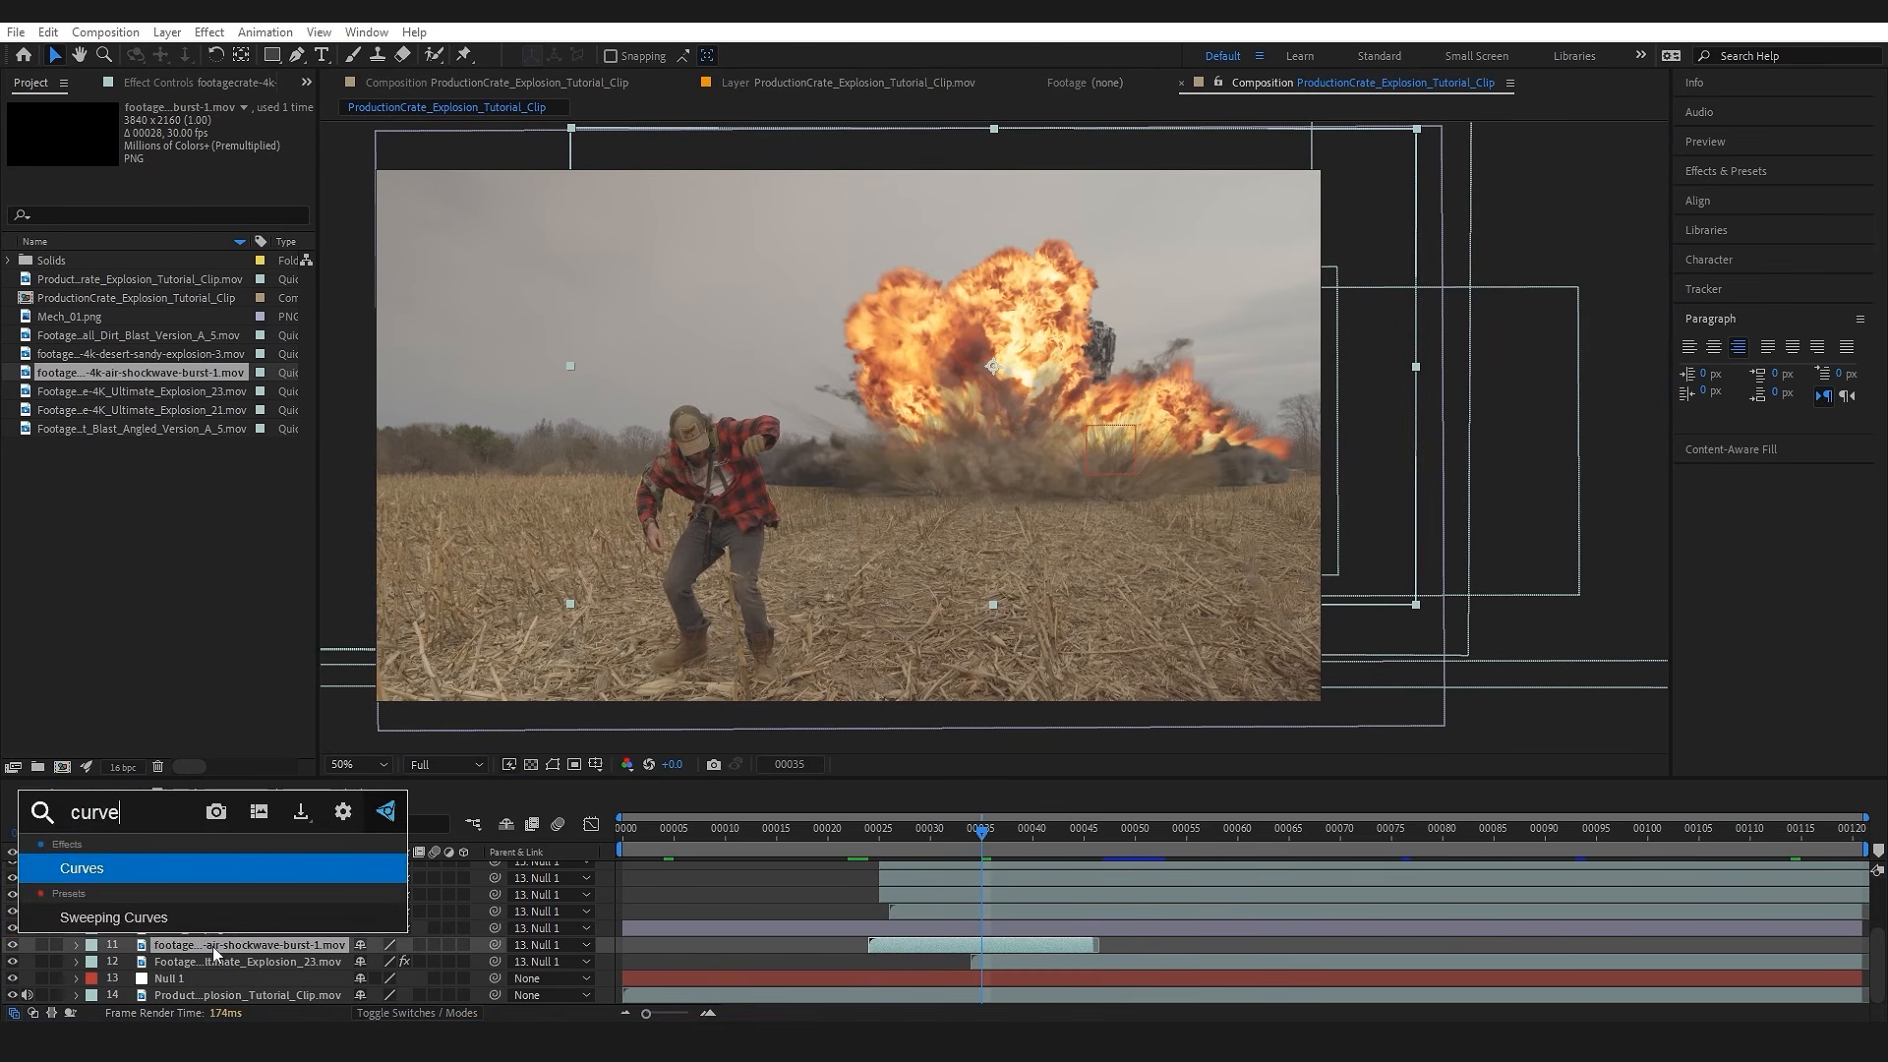
{"action": "key", "text": "Return"}
{"action": "left_click", "coordinate": [265, 140]}
{"action": "left_click", "coordinate": [261, 247]}
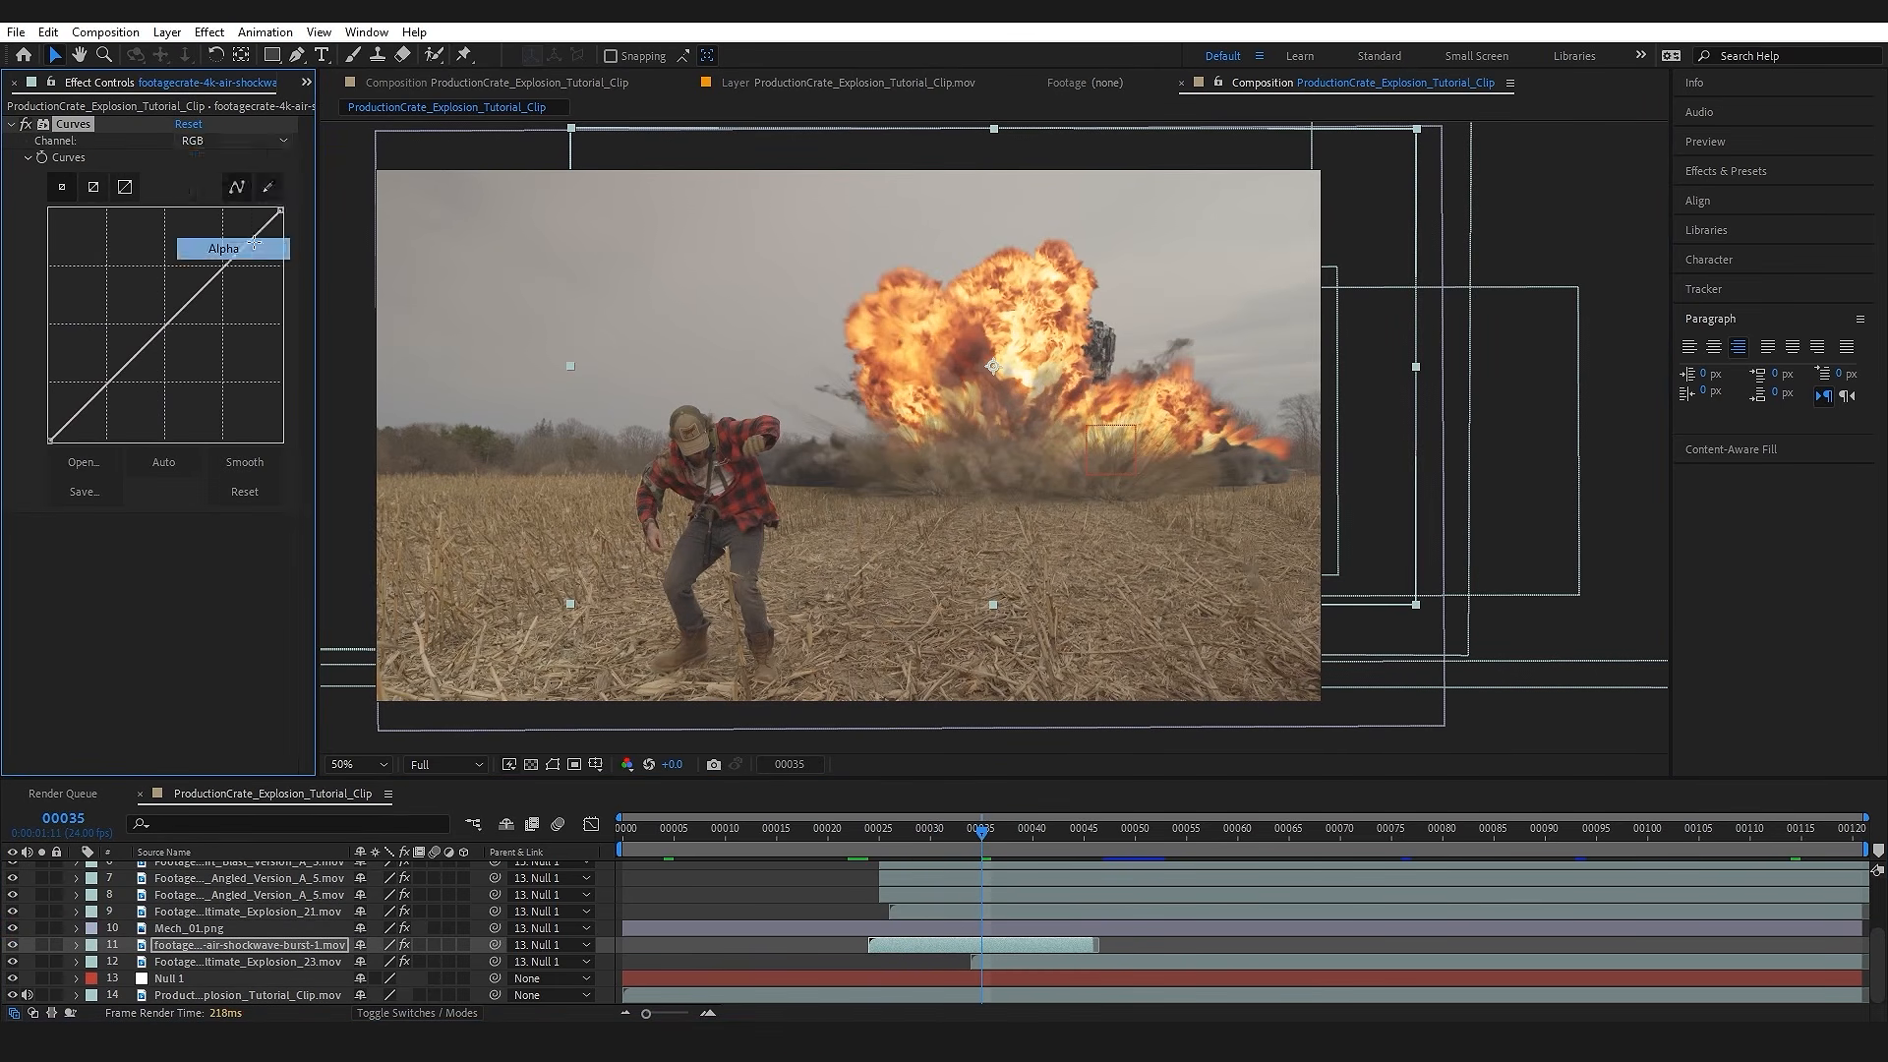
{"action": "left_click_drag", "start_coordinate": [107, 277], "coordinate": [94, 268]}
Step: At frame 34, enlarge the air shockwave about one and a half times and move it up so its ring meets the field's horizon
{"action": "left_click_drag", "start_coordinate": [966, 941], "coordinate": [1022, 946]}
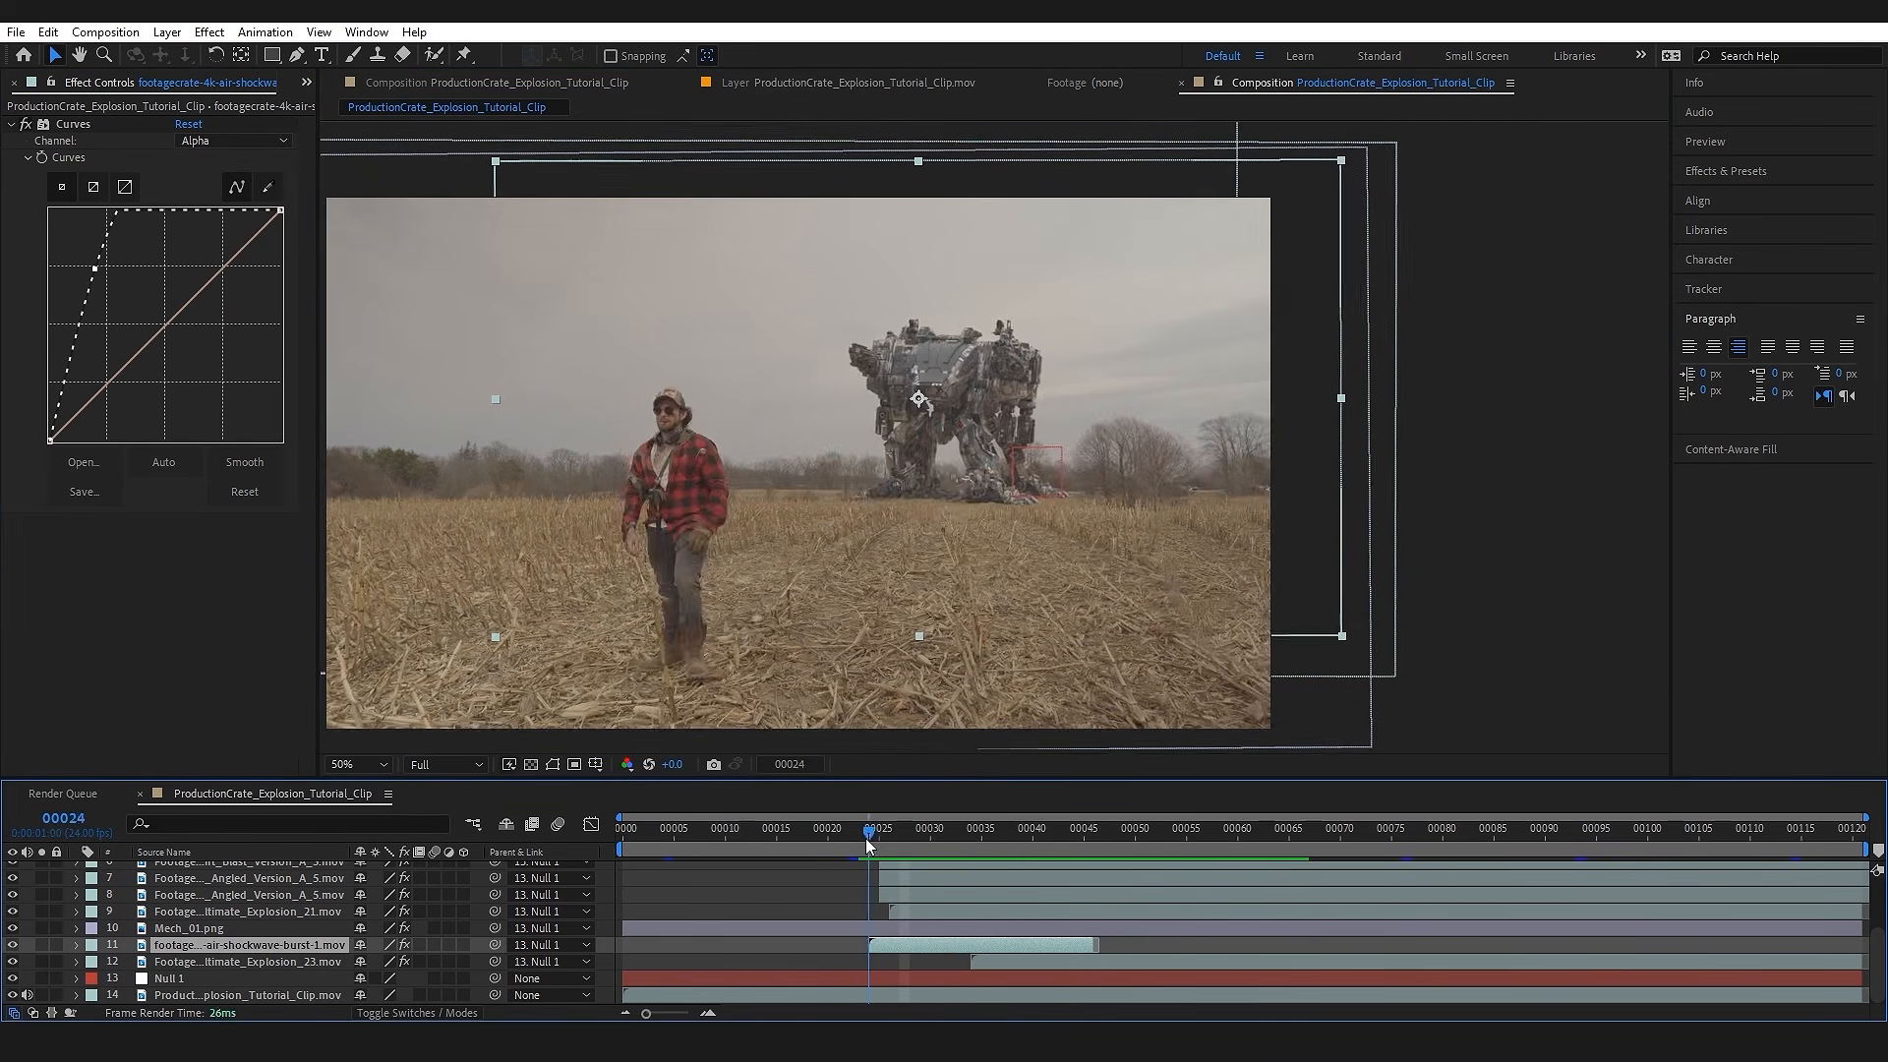
{"action": "left_click_drag", "start_coordinate": [867, 839], "coordinate": [1003, 839]}
{"action": "left_click_drag", "start_coordinate": [762, 588], "coordinate": [1077, 553]}
{"action": "scroll", "coordinate": [1077, 553], "scroll_direction": "up", "scroll_amount": 1}
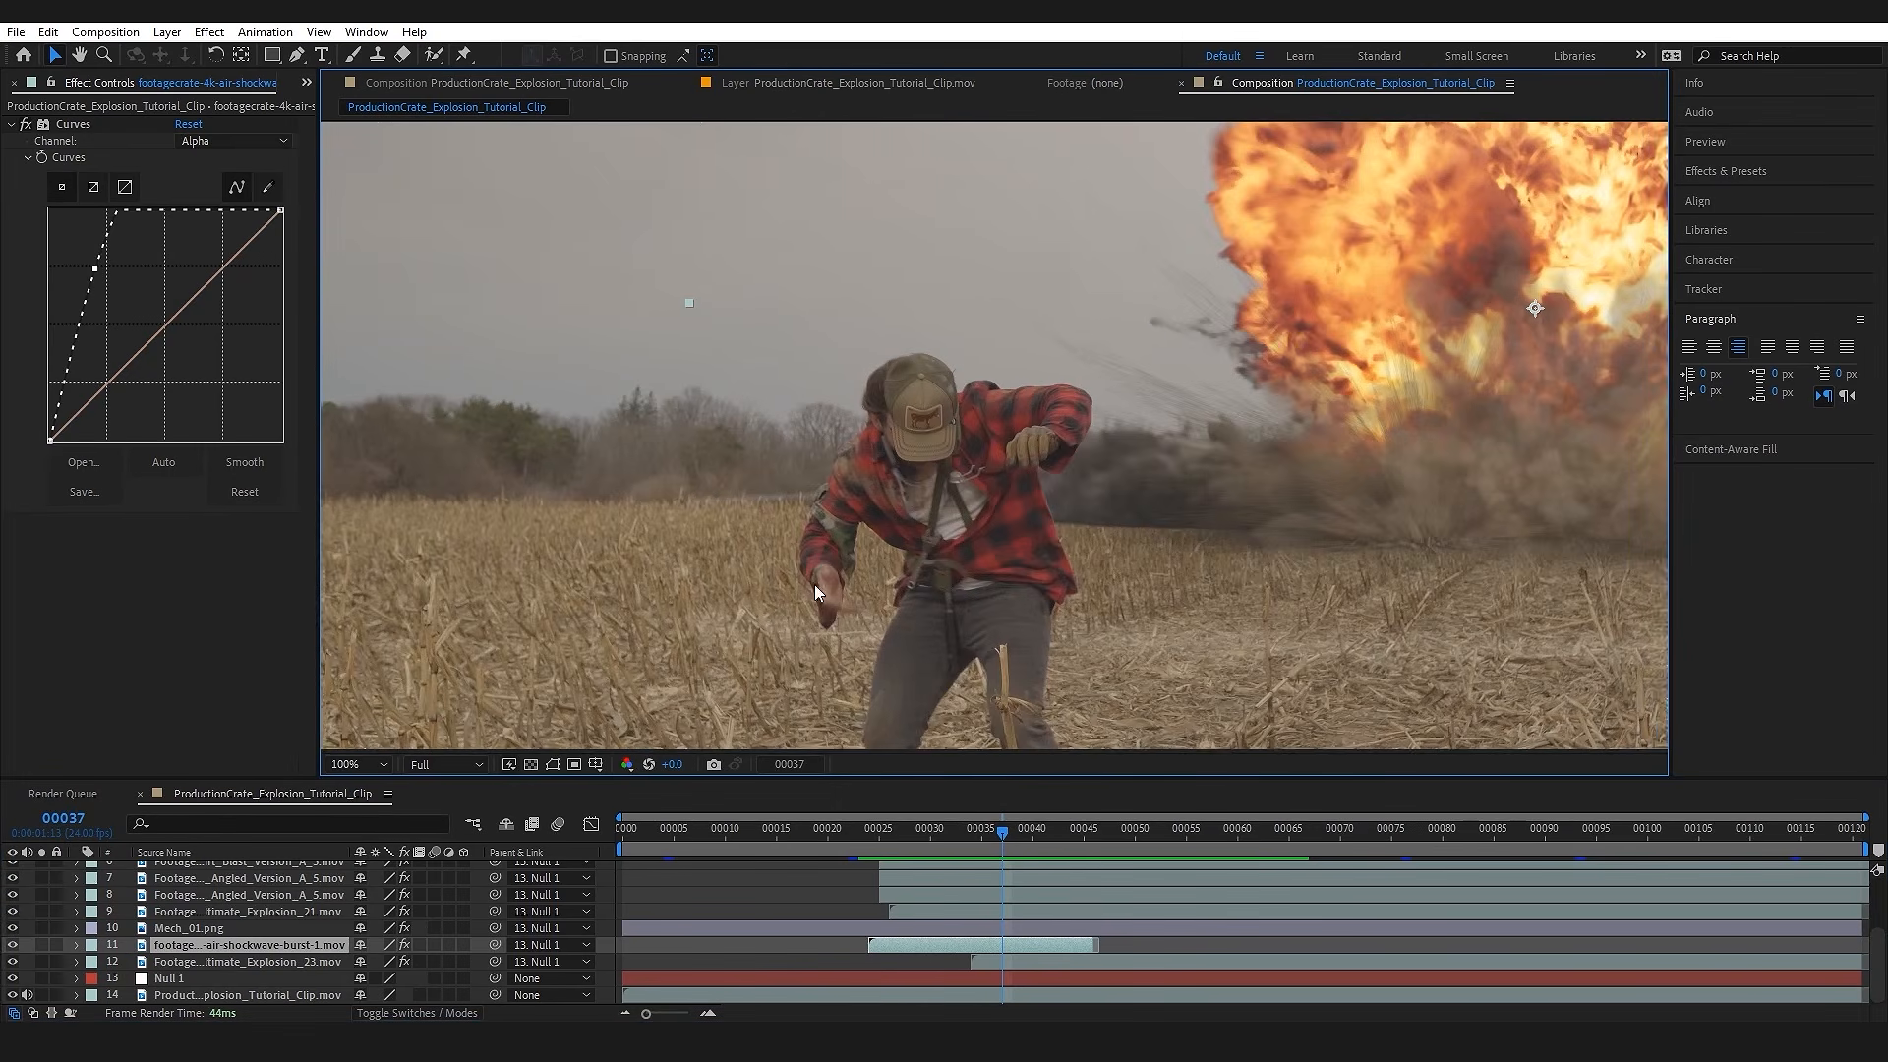
{"action": "mouse_move", "coordinate": [950, 835]}
{"action": "left_mouse_down"}
{"action": "mouse_move", "coordinate": [928, 840]}
{"action": "mouse_move", "coordinate": [973, 837]}
{"action": "left_mouse_up"}
{"action": "scroll", "coordinate": [974, 548], "scroll_direction": "down", "scroll_amount": 1}
{"action": "left_click_drag", "start_coordinate": [1274, 559], "coordinate": [1168, 558]}
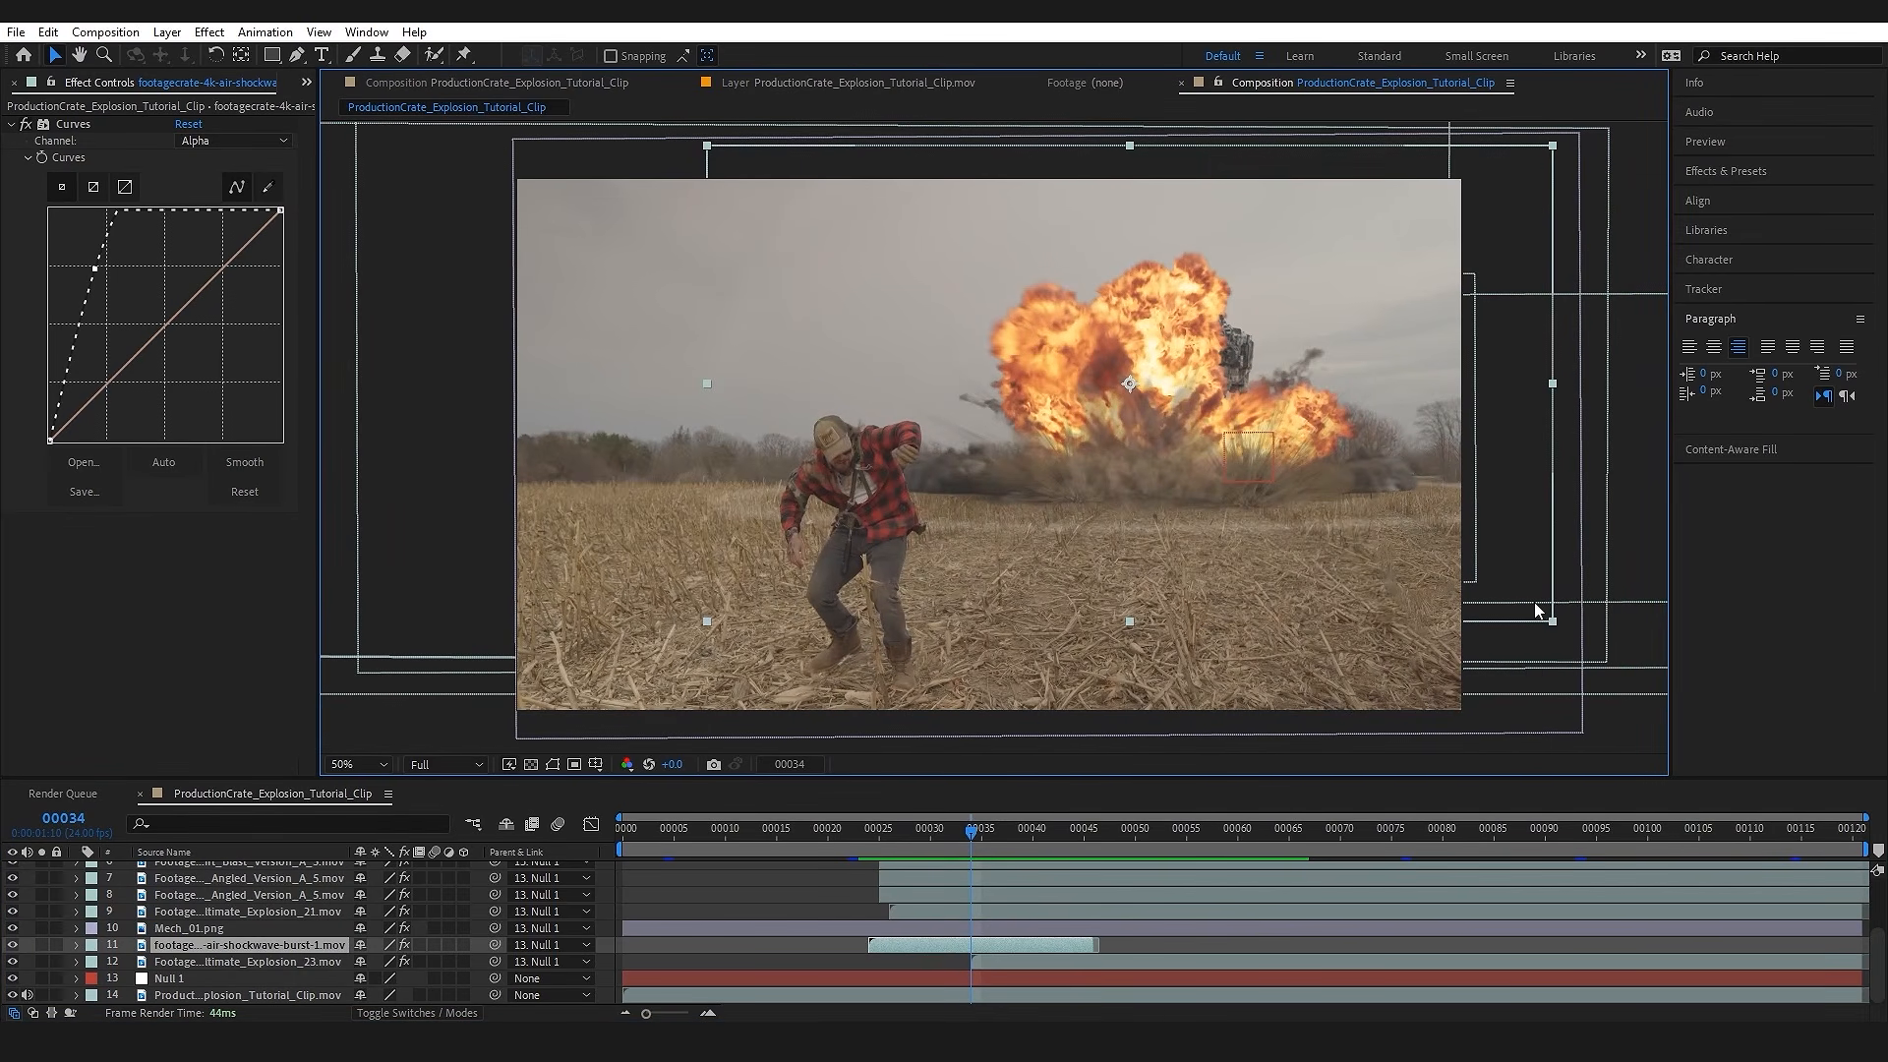
{"action": "left_click_drag", "start_coordinate": [1553, 619], "coordinate": [1766, 722]}
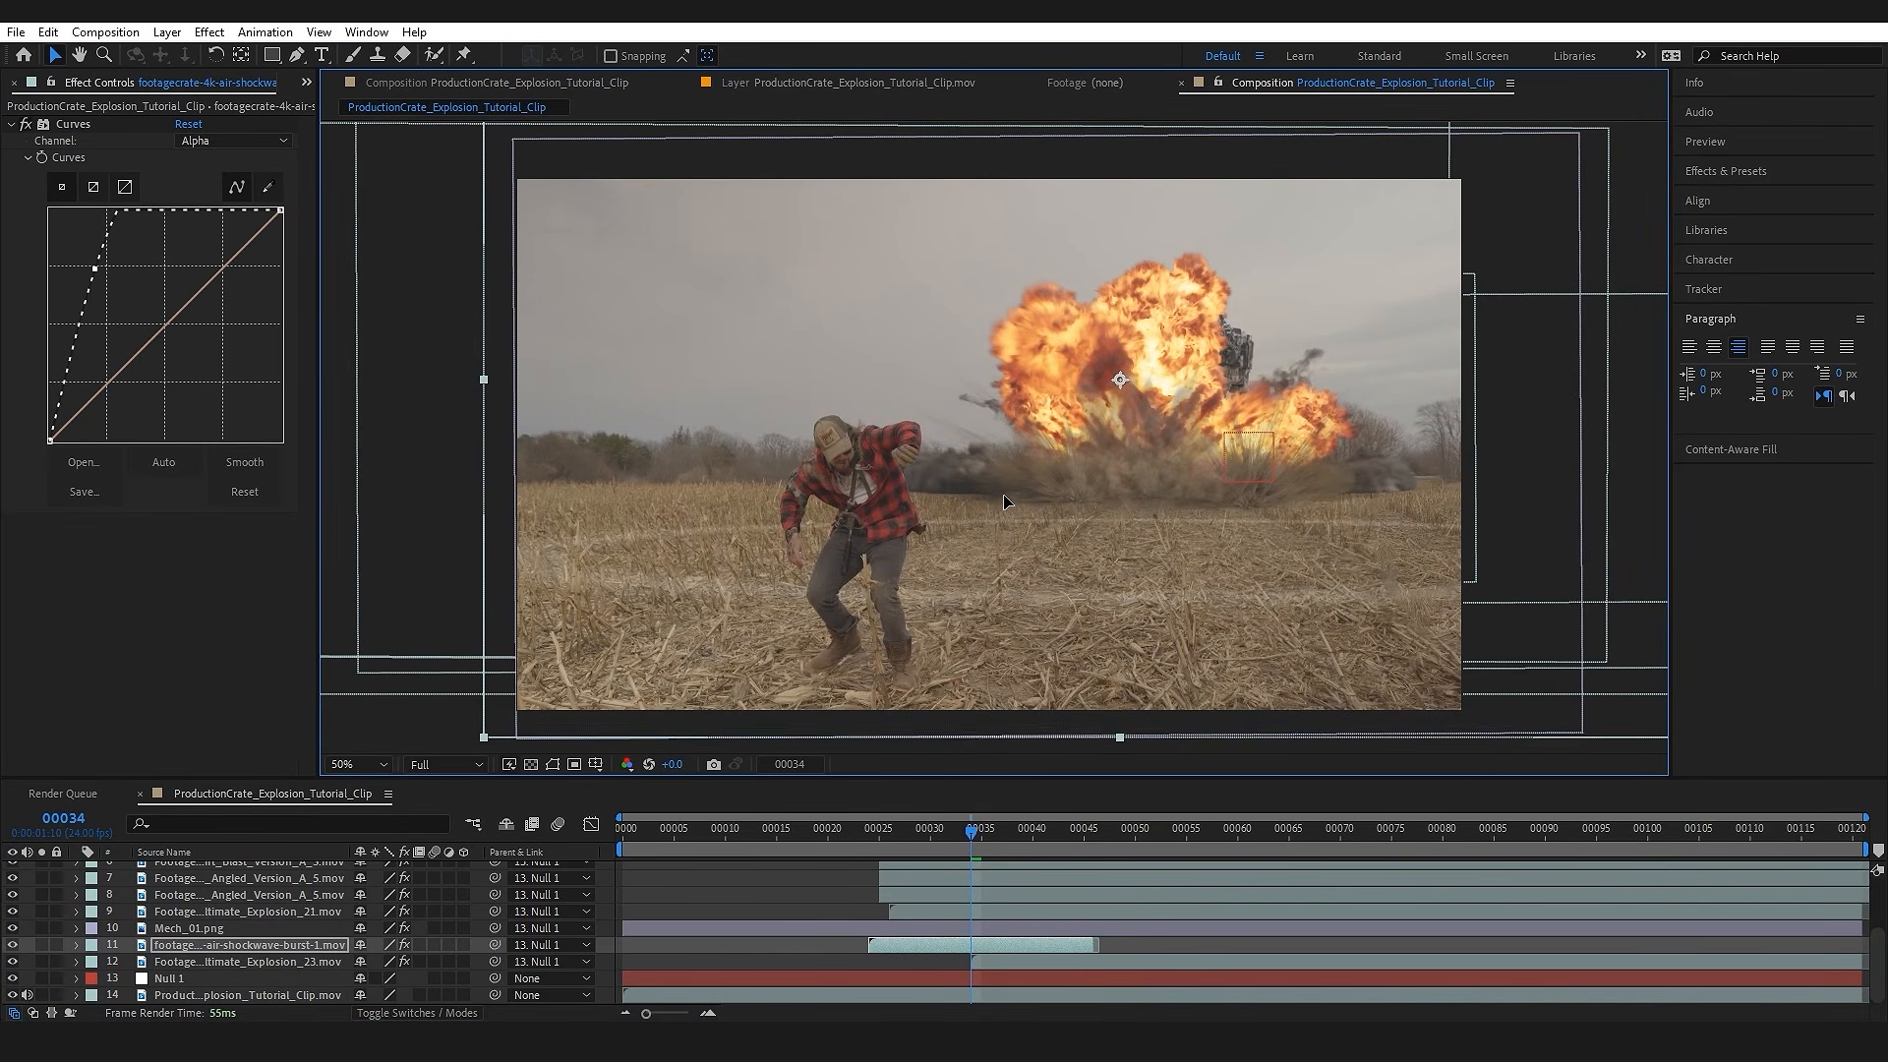
{"action": "left_click_drag", "start_coordinate": [997, 506], "coordinate": [1004, 451]}
{"action": "left_click_drag", "start_coordinate": [1007, 433], "coordinate": [1013, 431]}
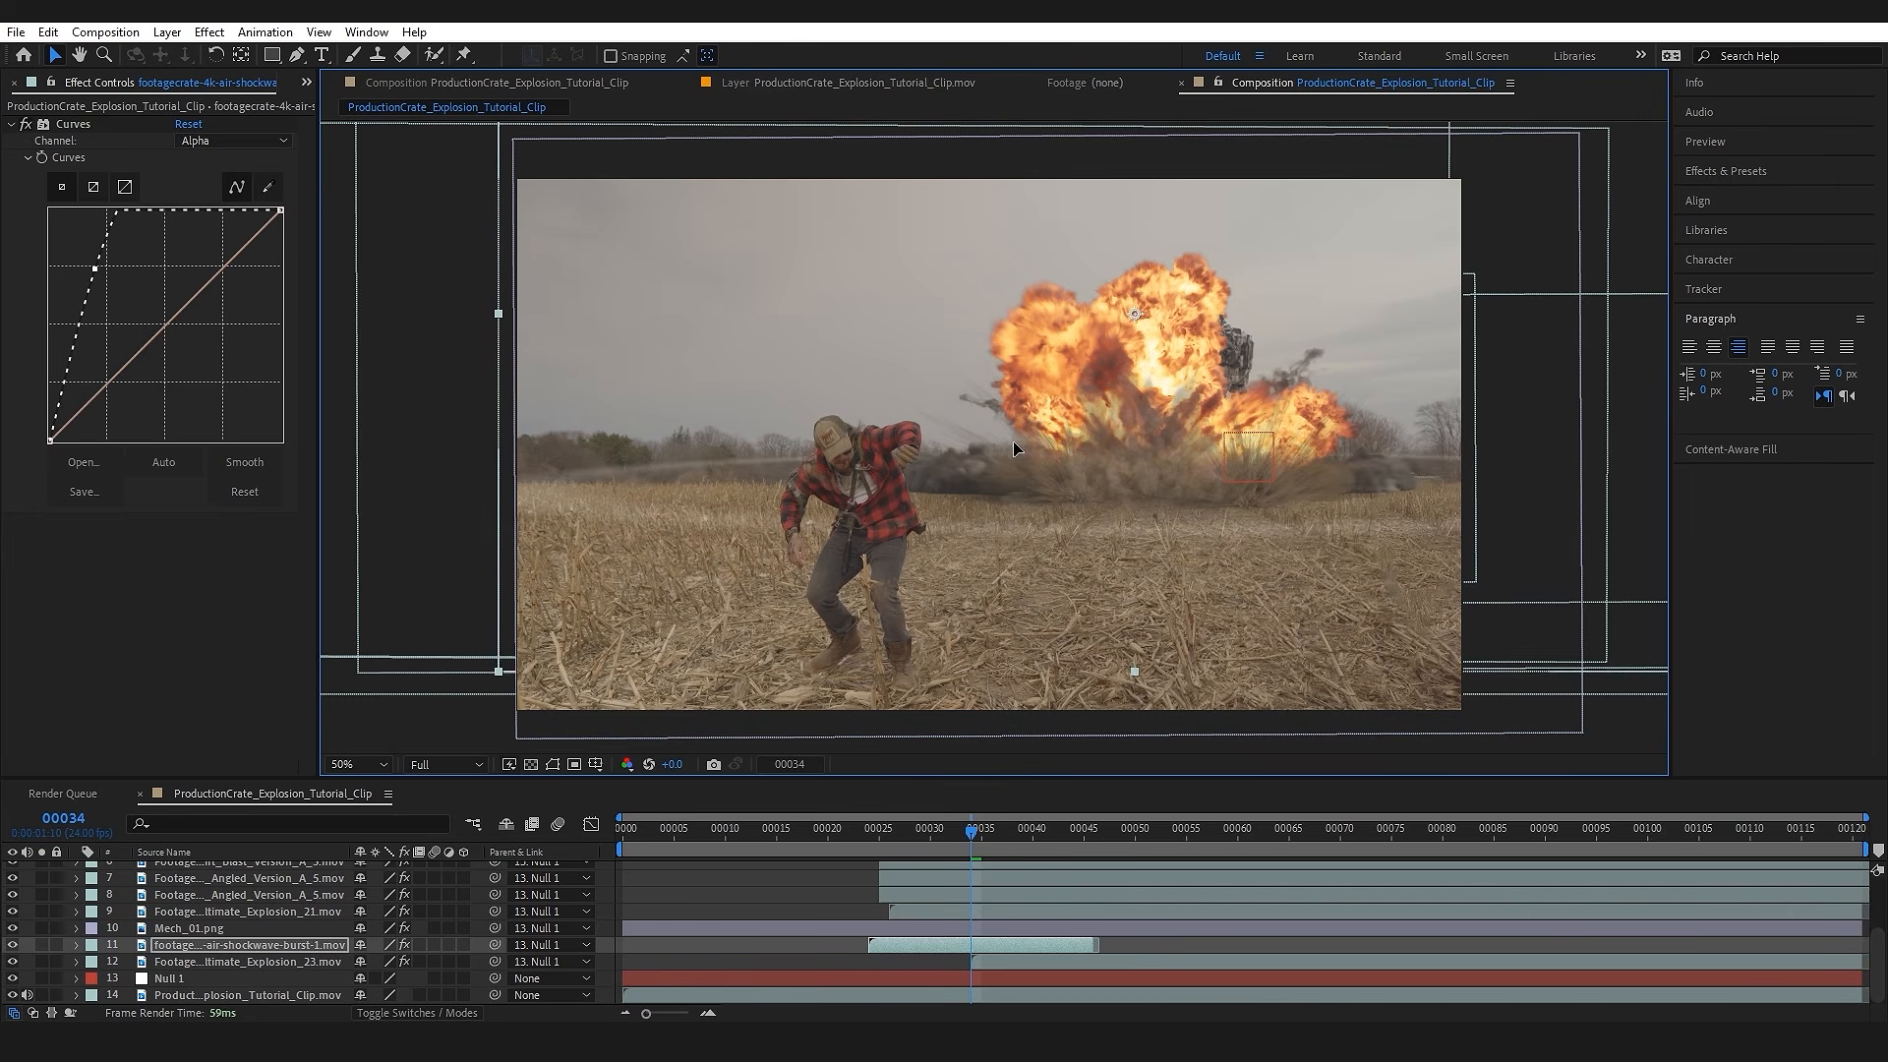
Step: Scrub between frames 30 and 34 to examine the air shockwave around the man and across the field
{"action": "mouse_move", "coordinate": [962, 838]}
{"action": "left_mouse_down"}
{"action": "mouse_move", "coordinate": [891, 846]}
{"action": "mouse_move", "coordinate": [930, 843]}
{"action": "left_mouse_up"}
{"action": "left_click_drag", "start_coordinate": [1223, 453], "coordinate": [1231, 452]}
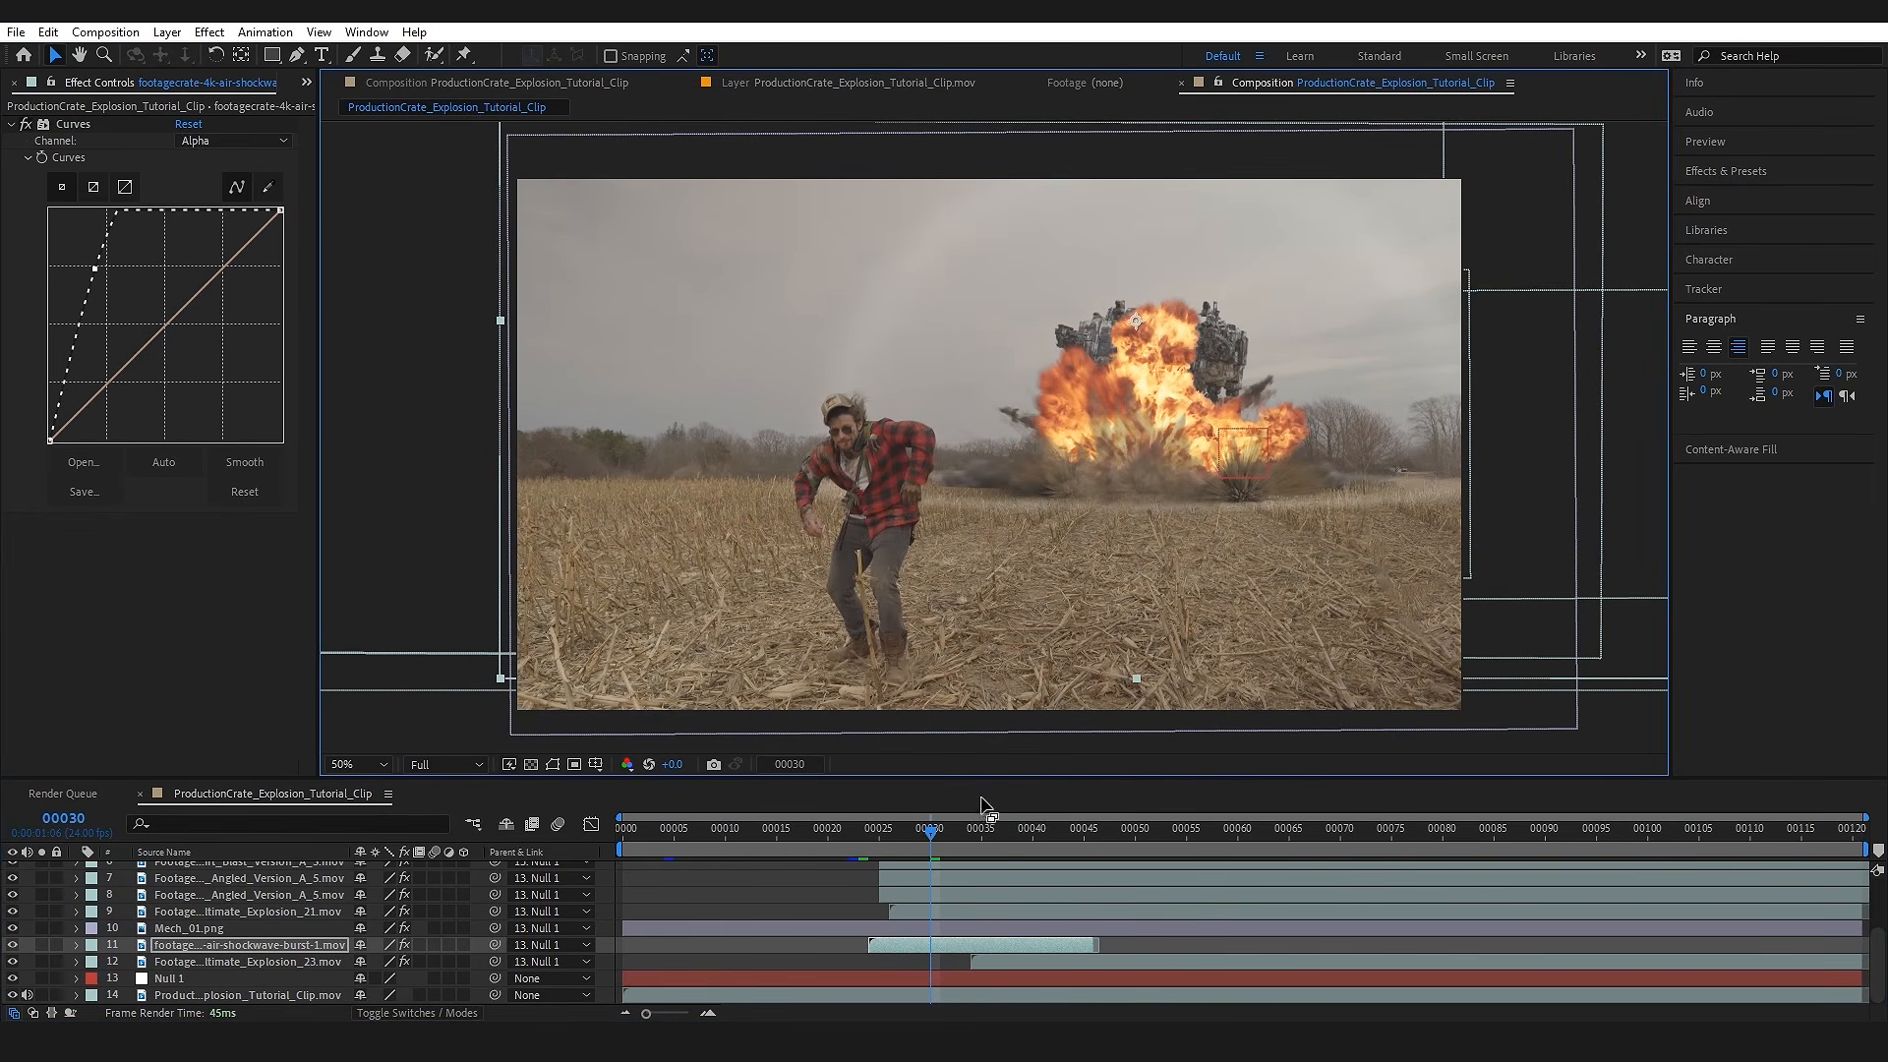
{"action": "left_click_drag", "start_coordinate": [935, 840], "coordinate": [968, 840]}
{"action": "scroll", "coordinate": [653, 435], "scroll_direction": "up", "scroll_amount": 2}
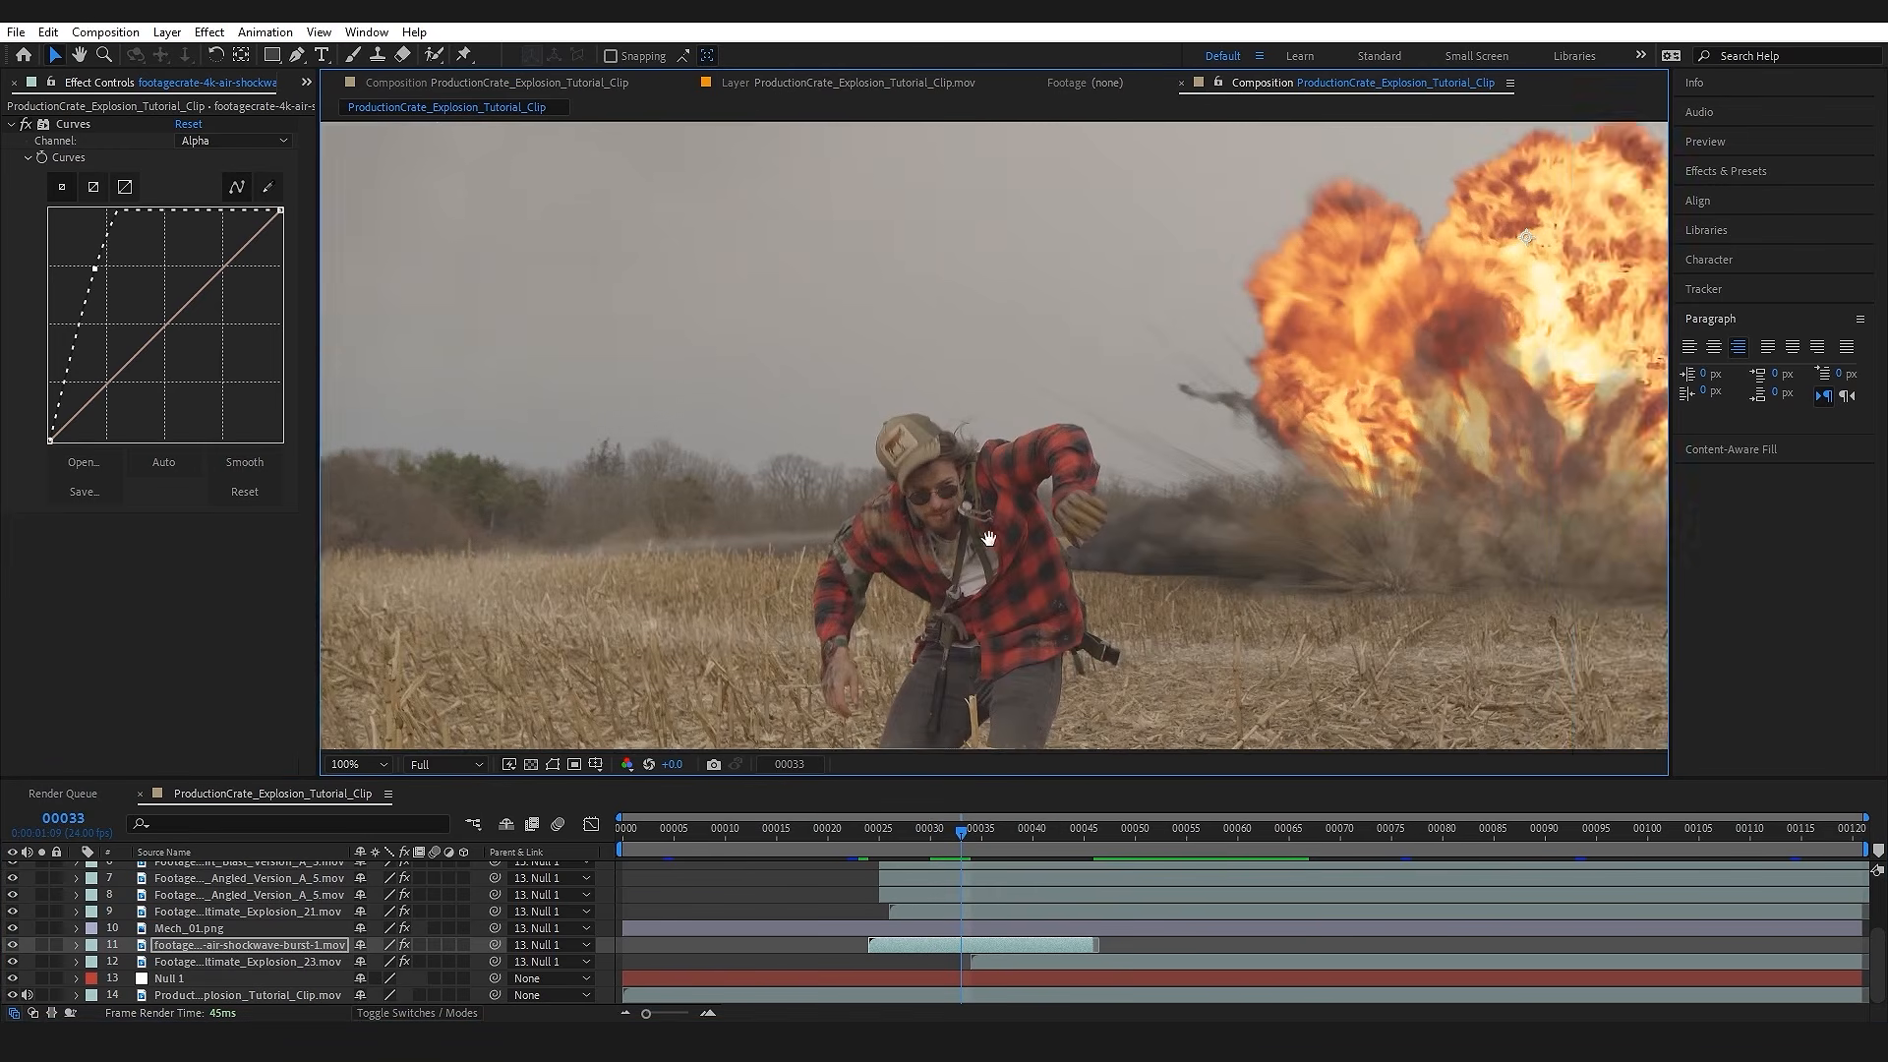
{"action": "mouse_move", "coordinate": [969, 836]}
{"action": "left_mouse_down"}
{"action": "mouse_move", "coordinate": [1006, 841]}
{"action": "mouse_move", "coordinate": [965, 843]}
{"action": "left_mouse_up"}
{"action": "left_click_drag", "start_coordinate": [1138, 573], "coordinate": [748, 514]}
{"action": "scroll", "coordinate": [1024, 536], "scroll_direction": "down", "scroll_amount": 1}
{"action": "left_click_drag", "start_coordinate": [1164, 536], "coordinate": [1049, 541]}
{"action": "key", "text": "v"}
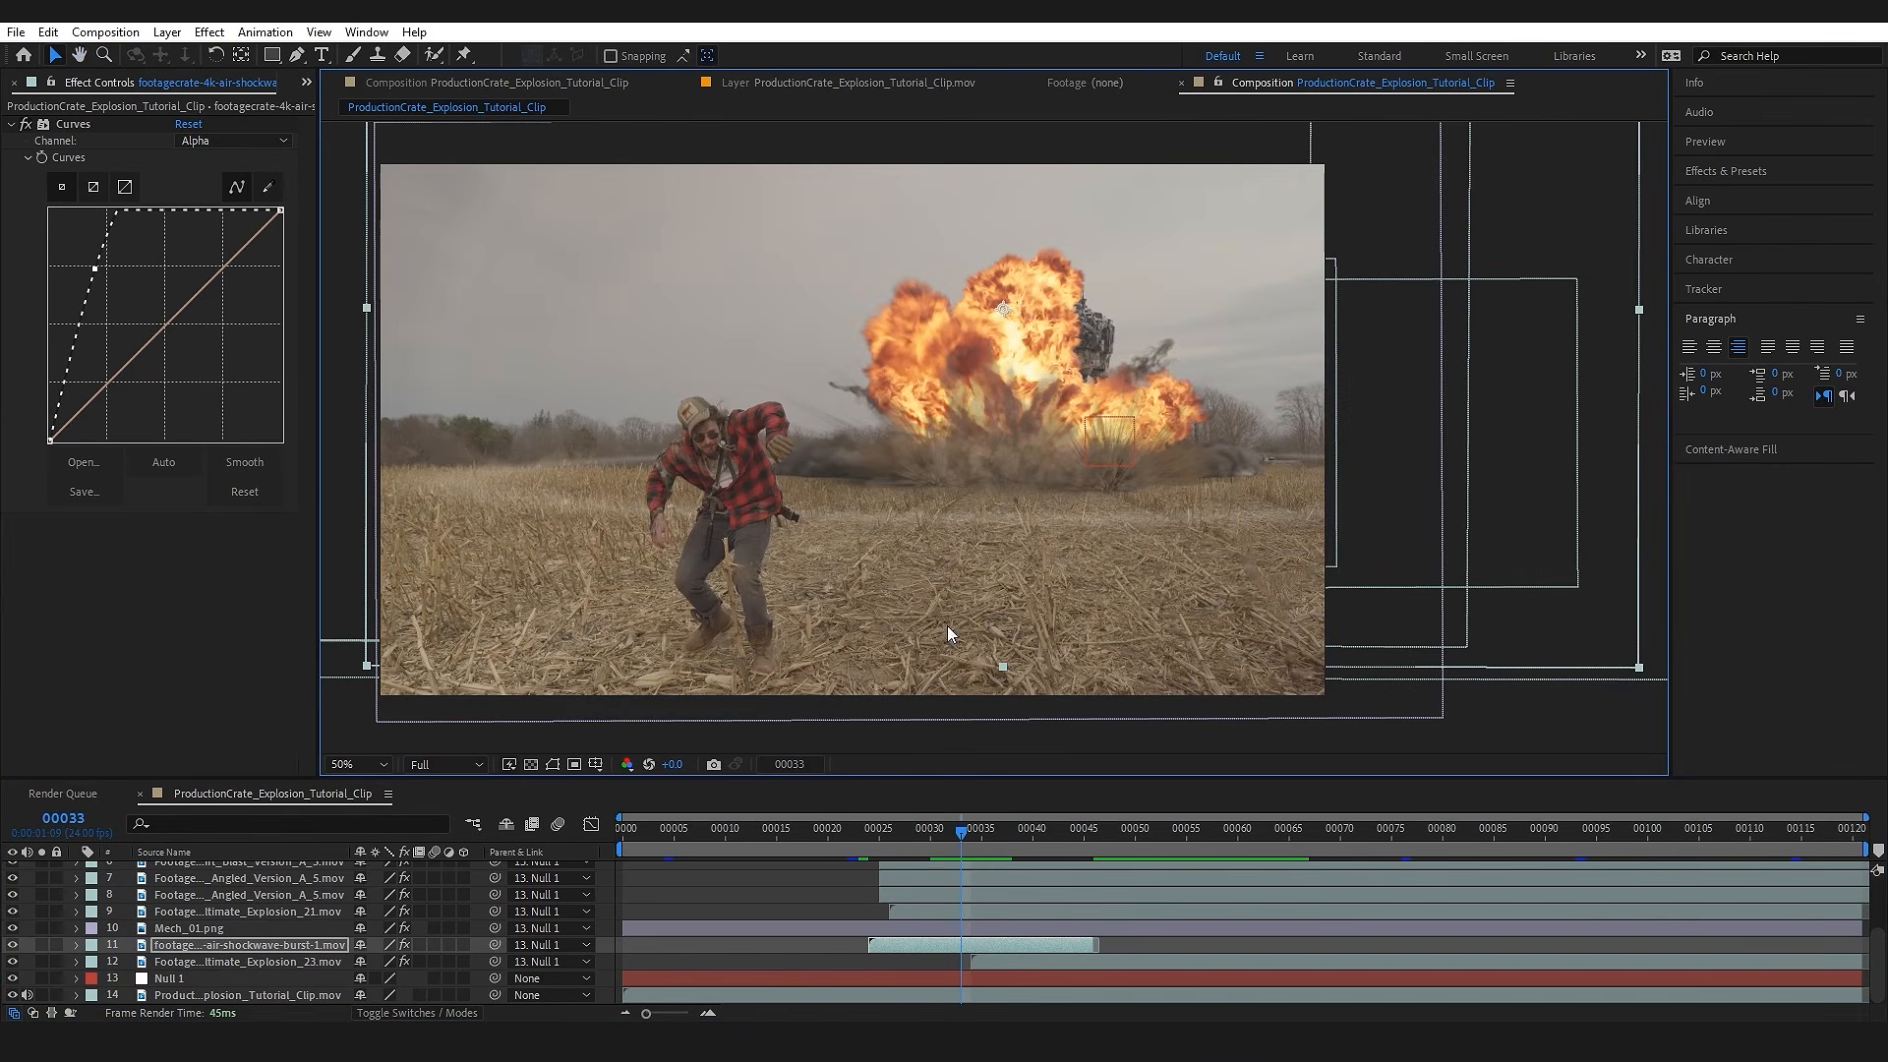
Step: Keyframe the air shockwave's position at frame 28 and move it lower at about frame 44
{"action": "left_click", "coordinate": [914, 842]}
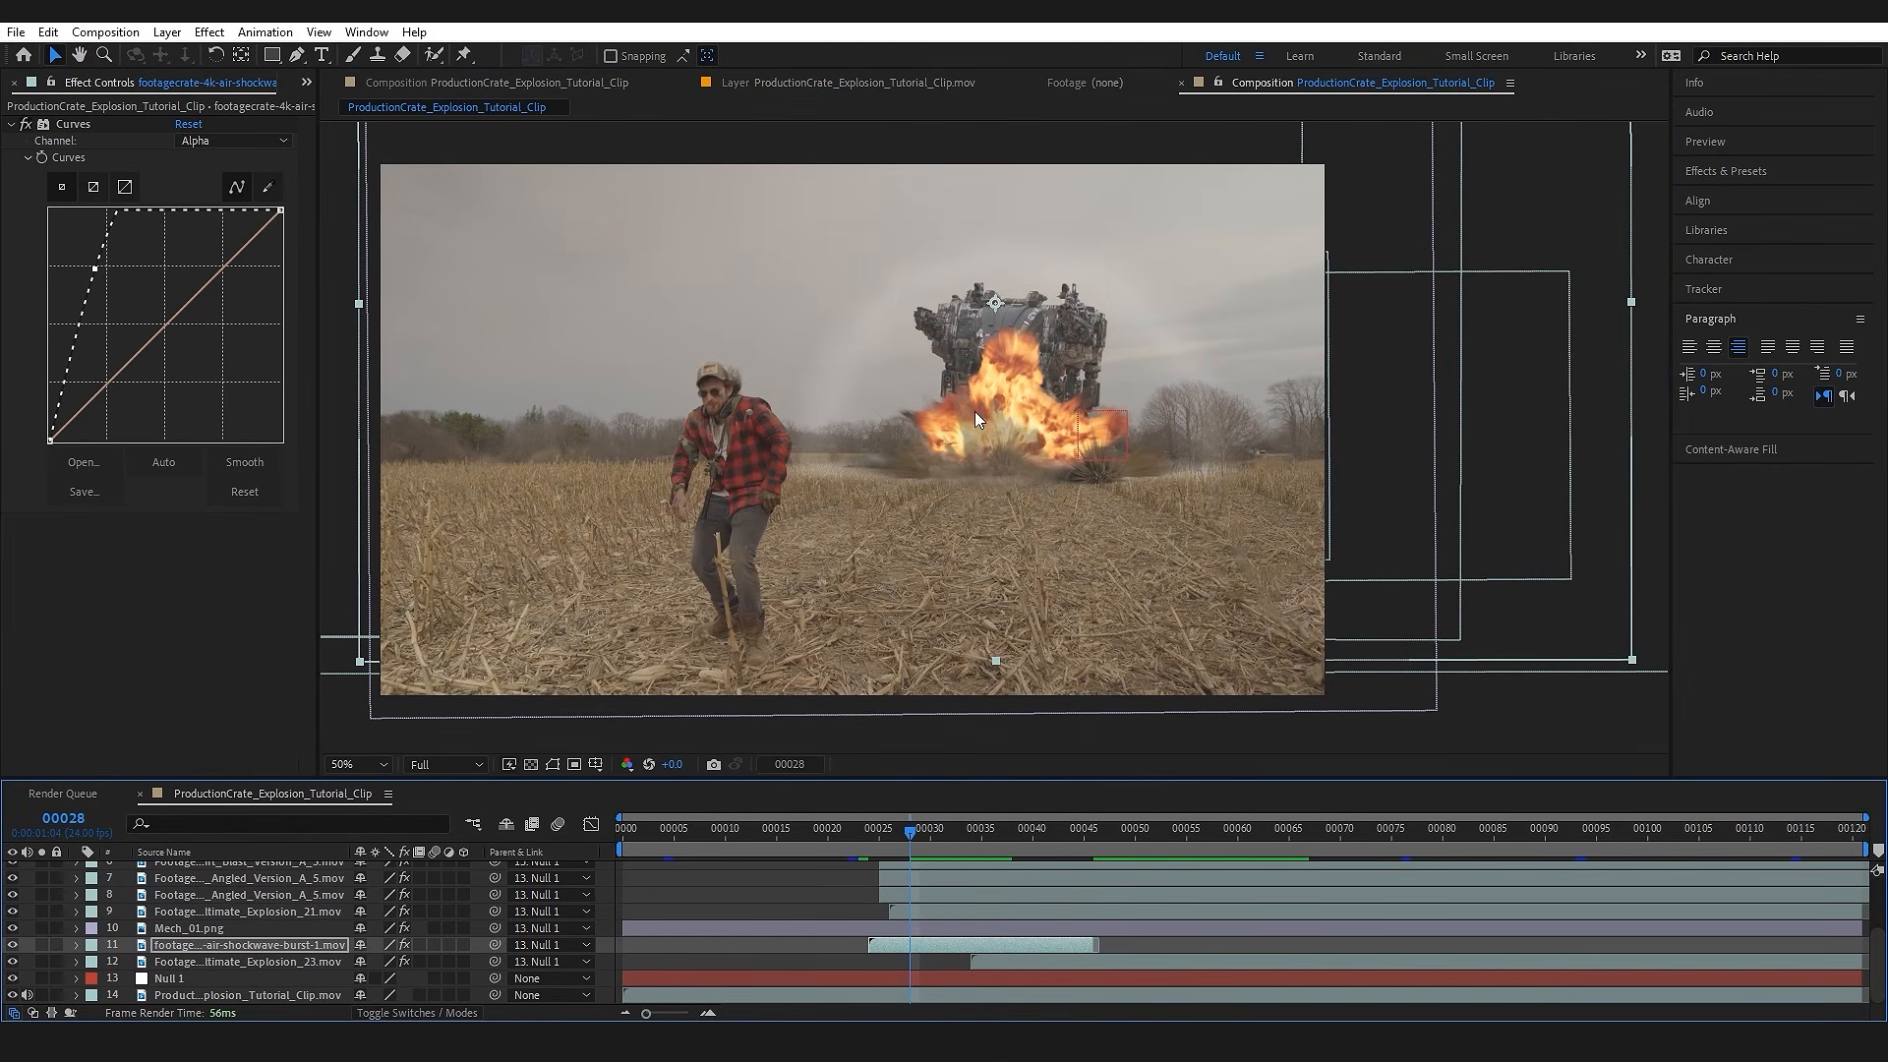
{"action": "scroll", "coordinate": [1087, 458], "scroll_direction": "up", "scroll_amount": 2}
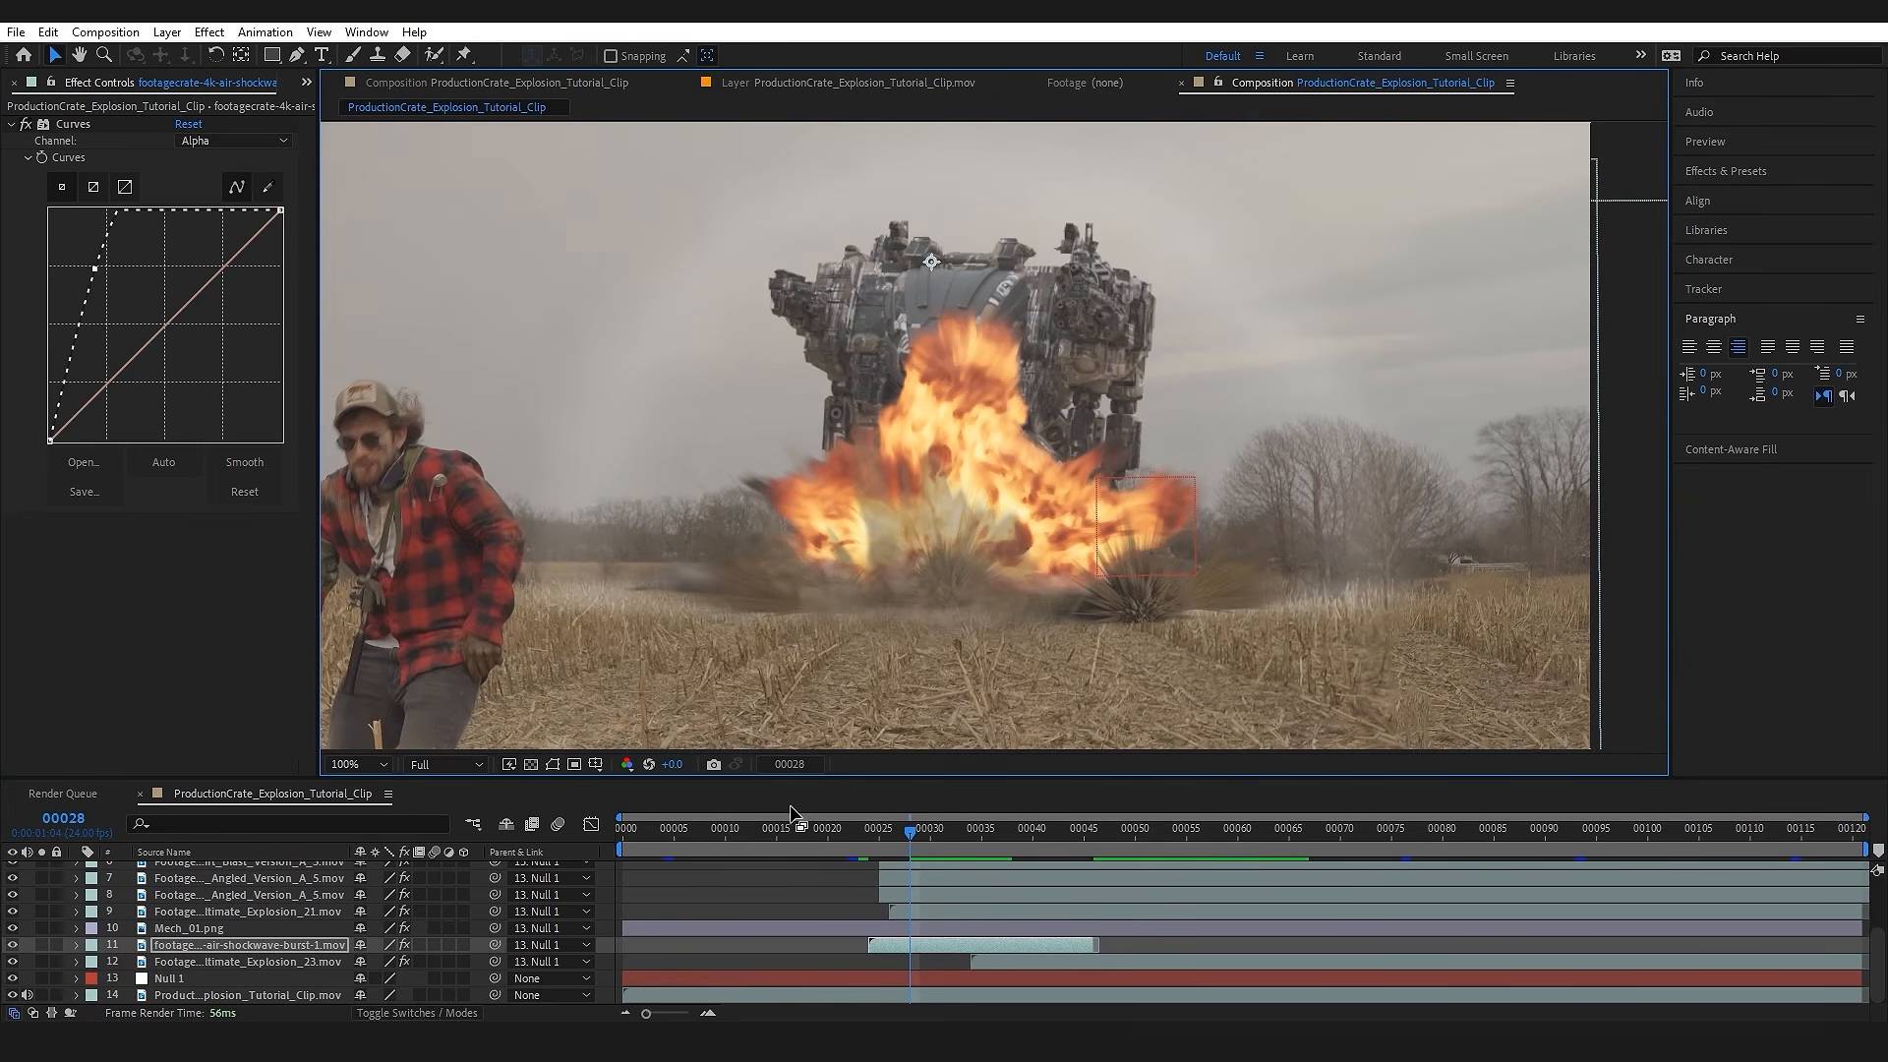
{"action": "key", "text": "p"}
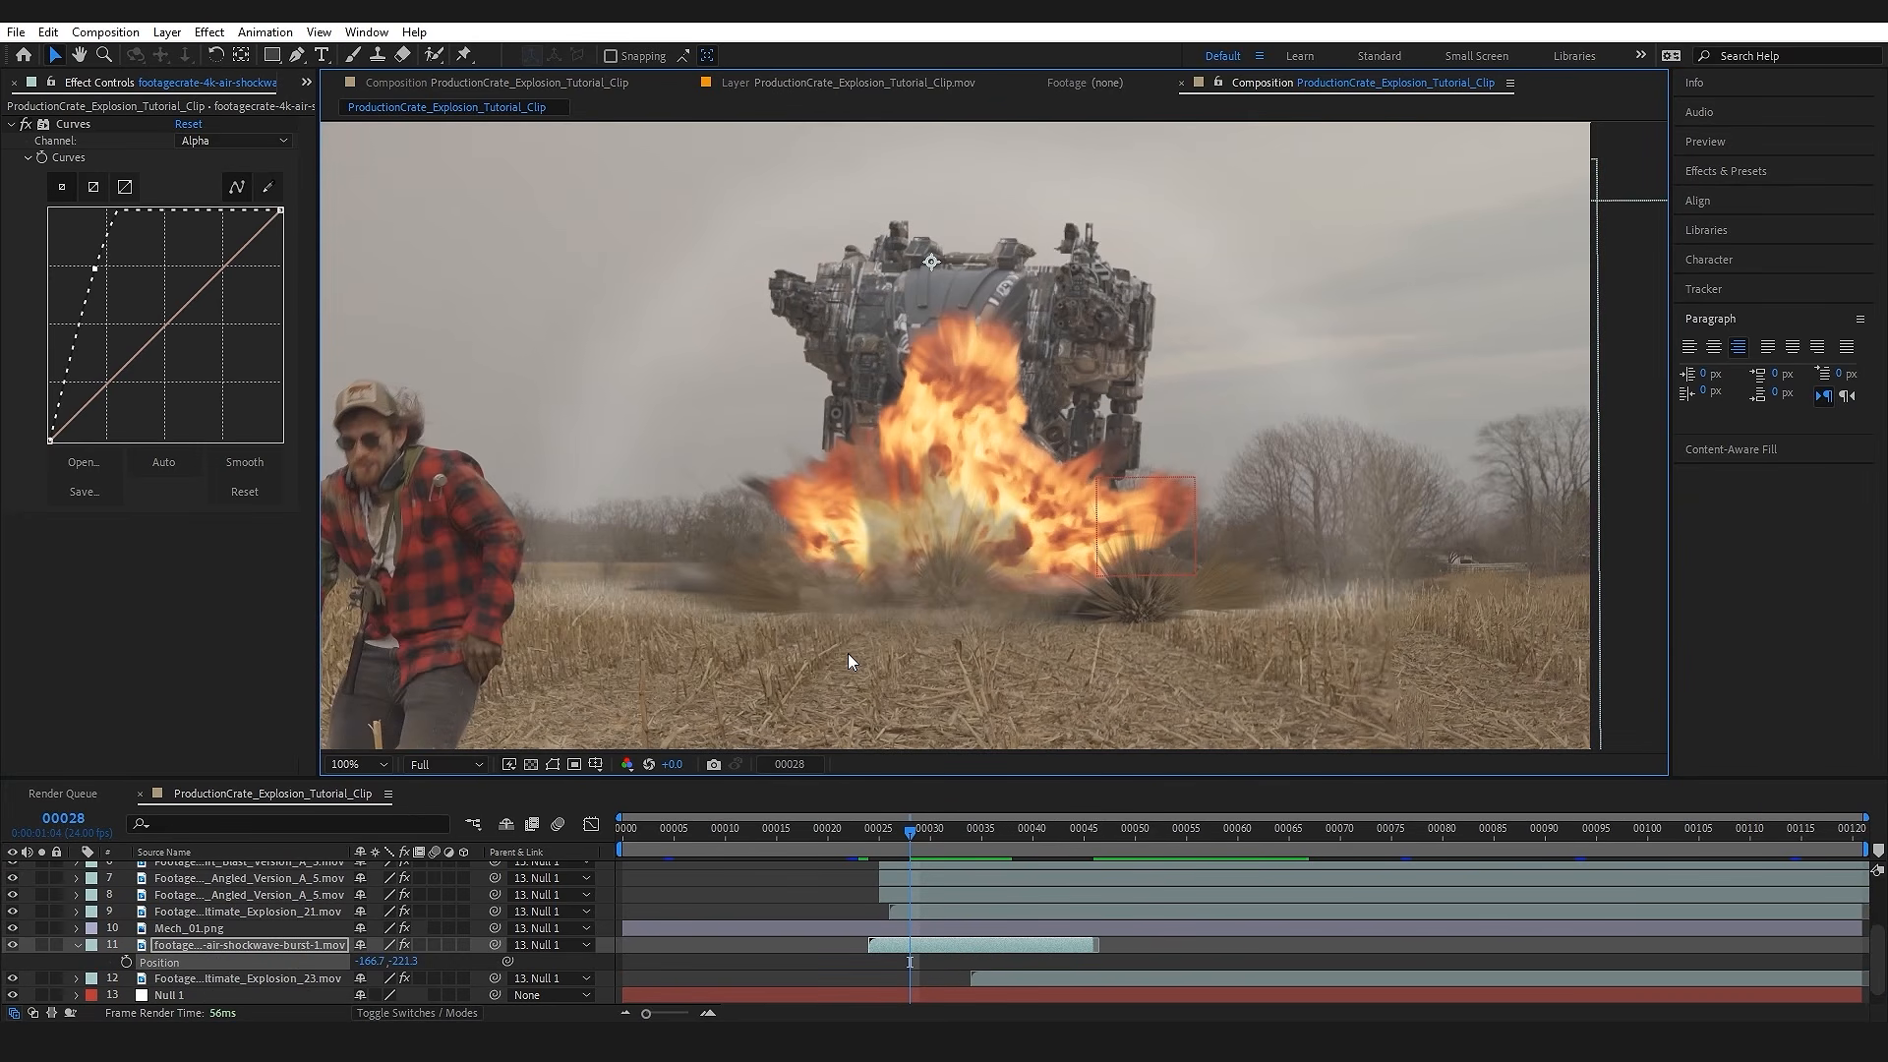
{"action": "left_click", "coordinate": [128, 965]}
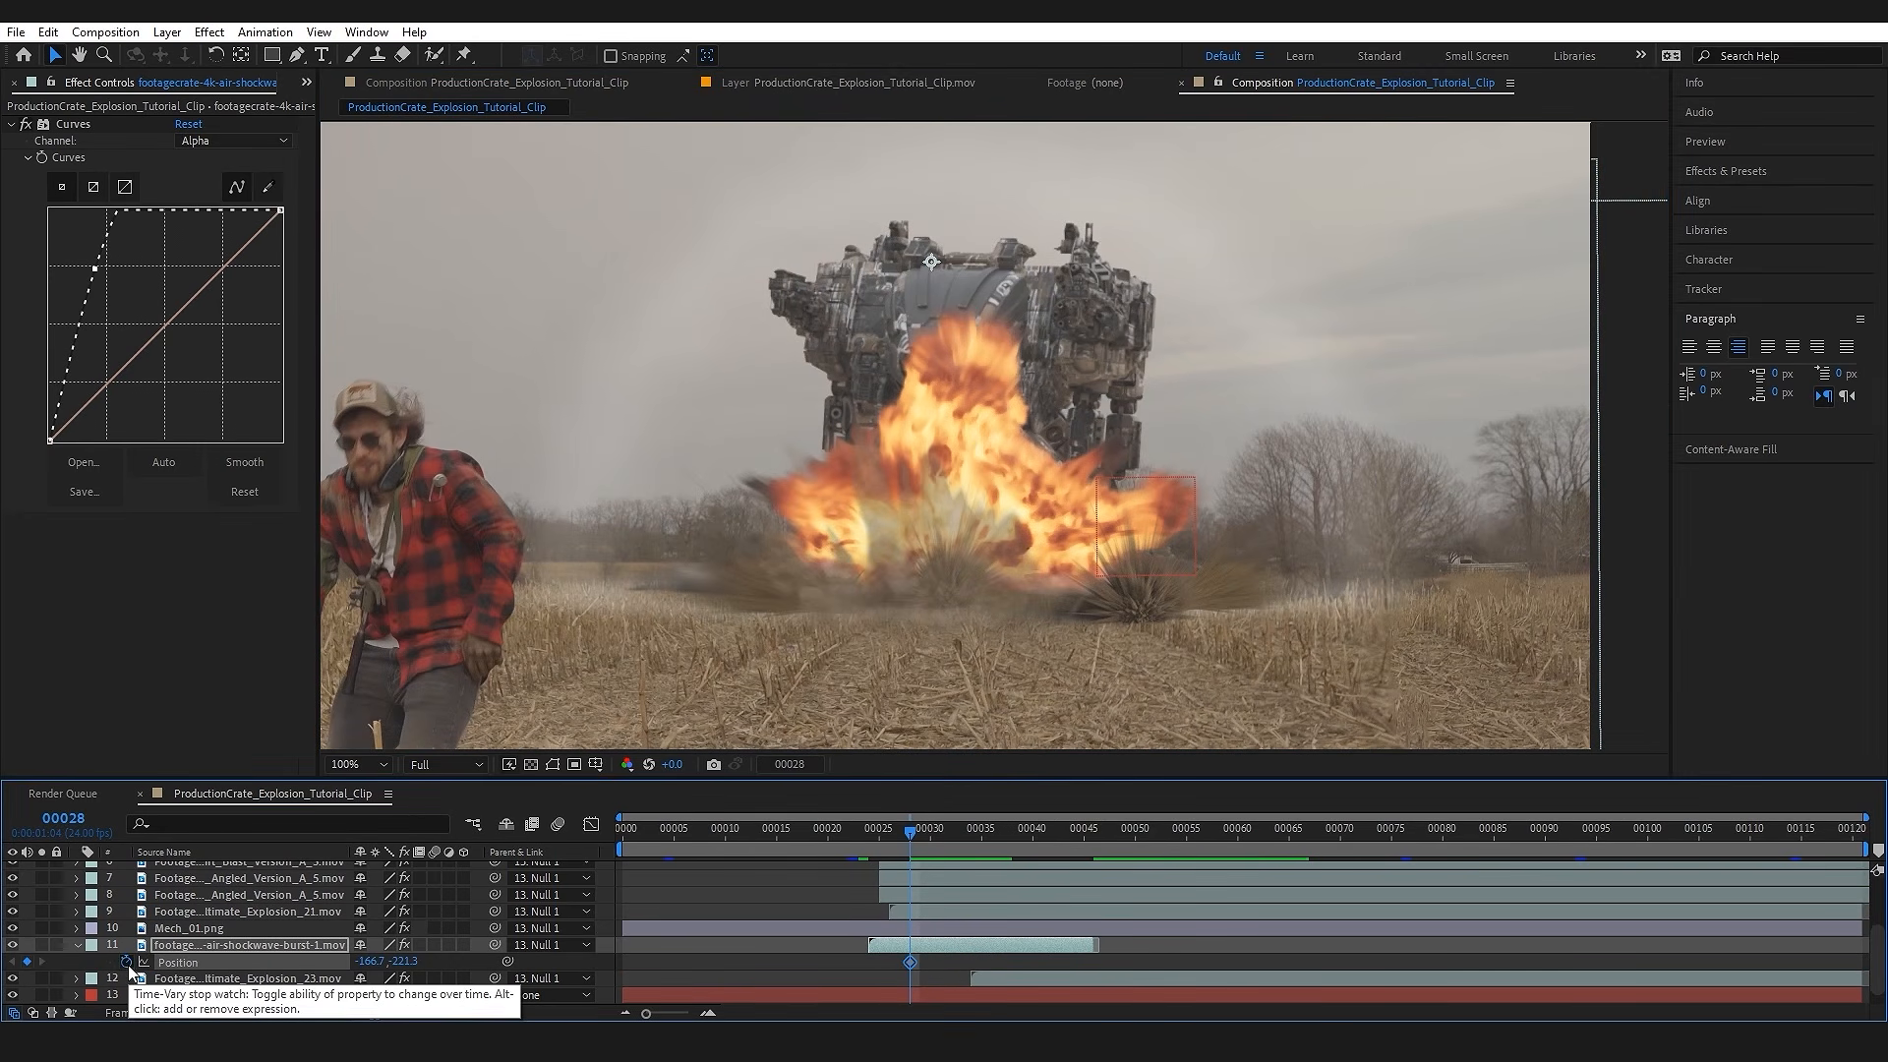
{"action": "key", "text": "comma"}
{"action": "left_click_drag", "start_coordinate": [1013, 841], "coordinate": [1075, 838]}
{"action": "left_click_drag", "start_coordinate": [924, 419], "coordinate": [936, 452]}
Step: Preview the shockwave's movement from frame 26 and soften its Alpha channel curve at frame 36
{"action": "left_click", "coordinate": [882, 834]}
{"action": "key", "text": "space"}
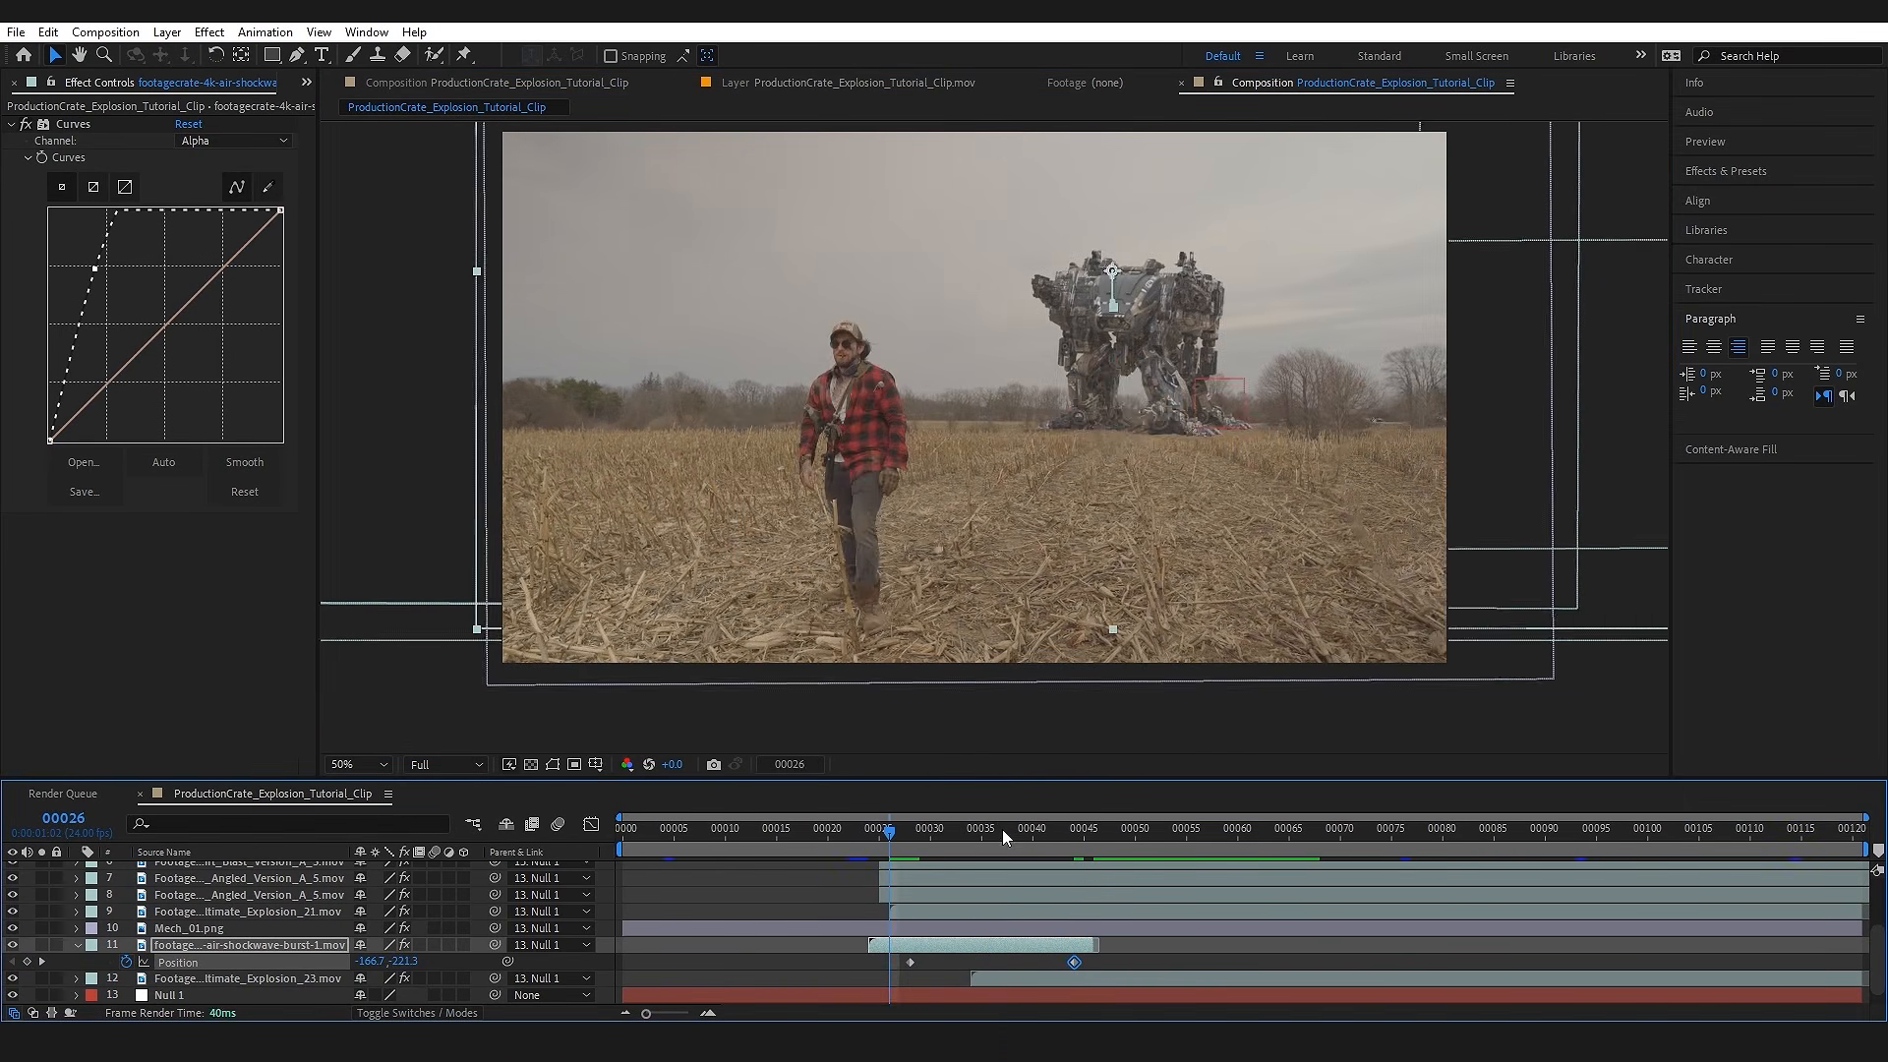
{"action": "left_click_drag", "start_coordinate": [952, 841], "coordinate": [991, 838]}
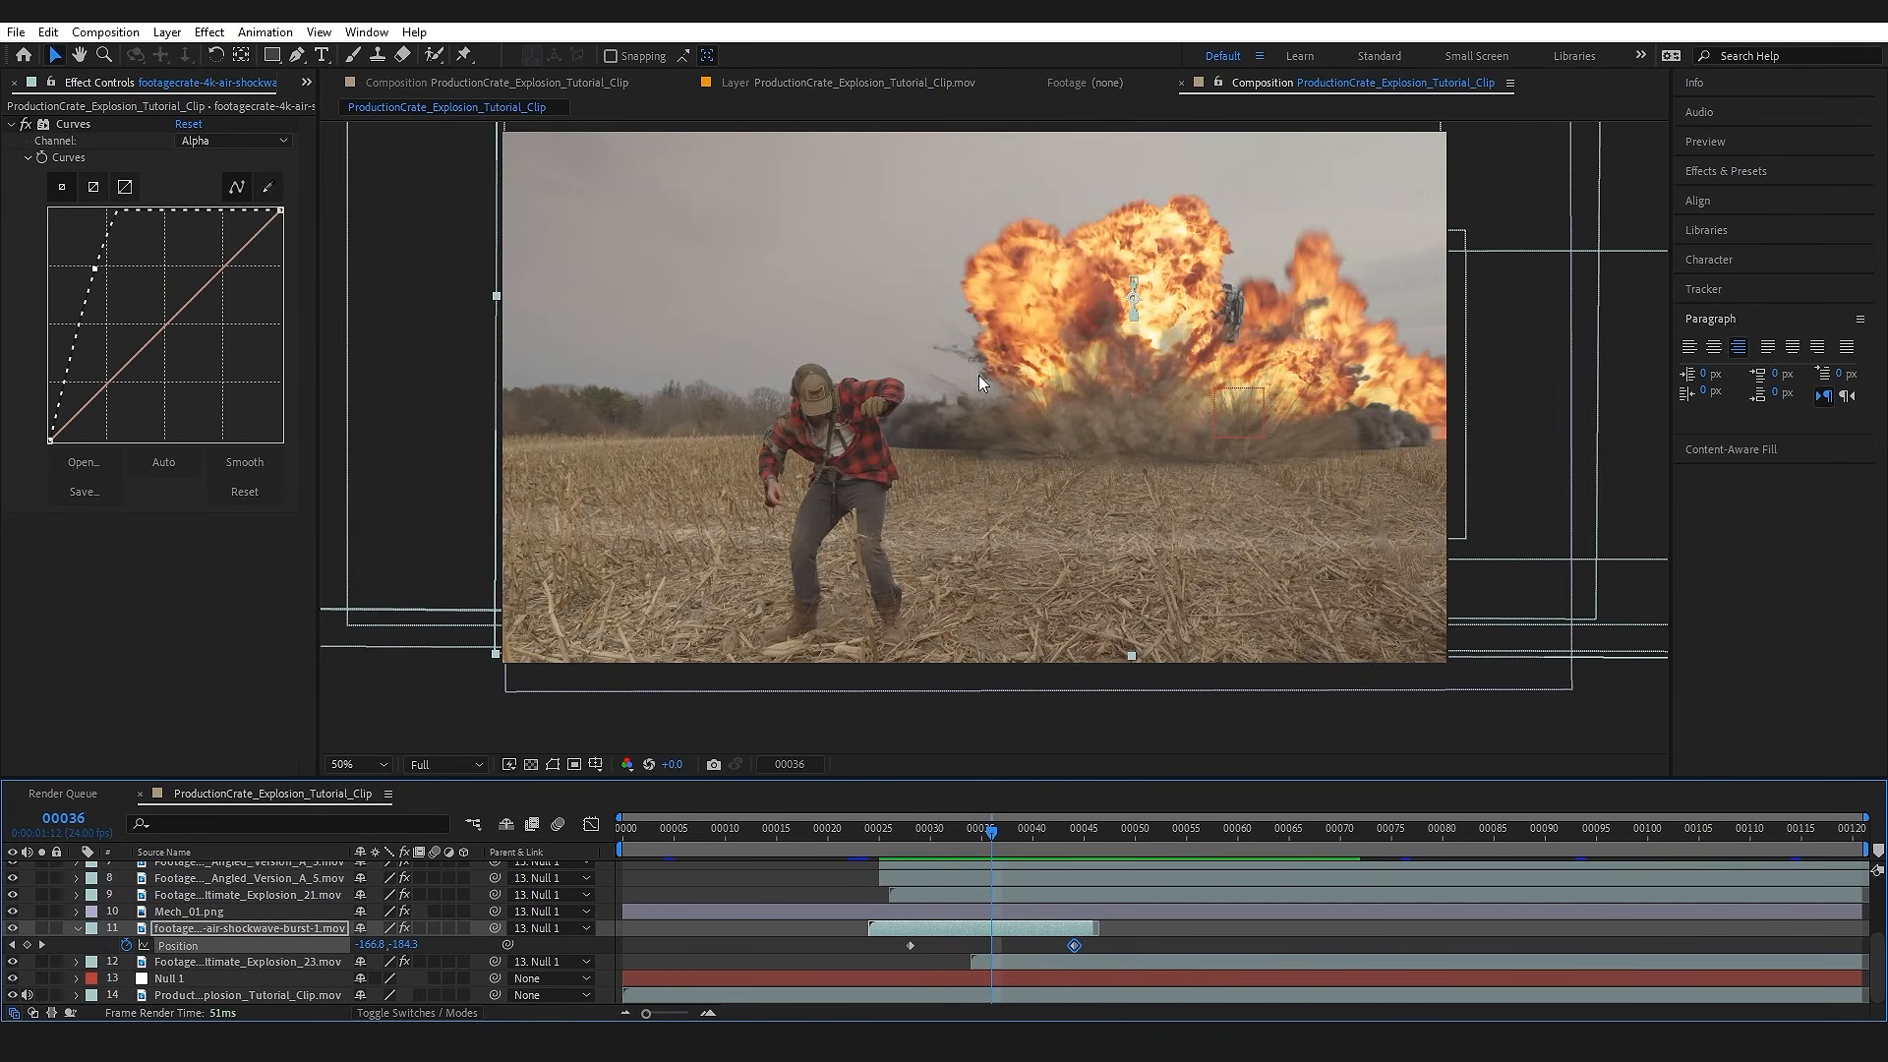
{"action": "left_click_drag", "start_coordinate": [93, 269], "coordinate": [106, 282]}
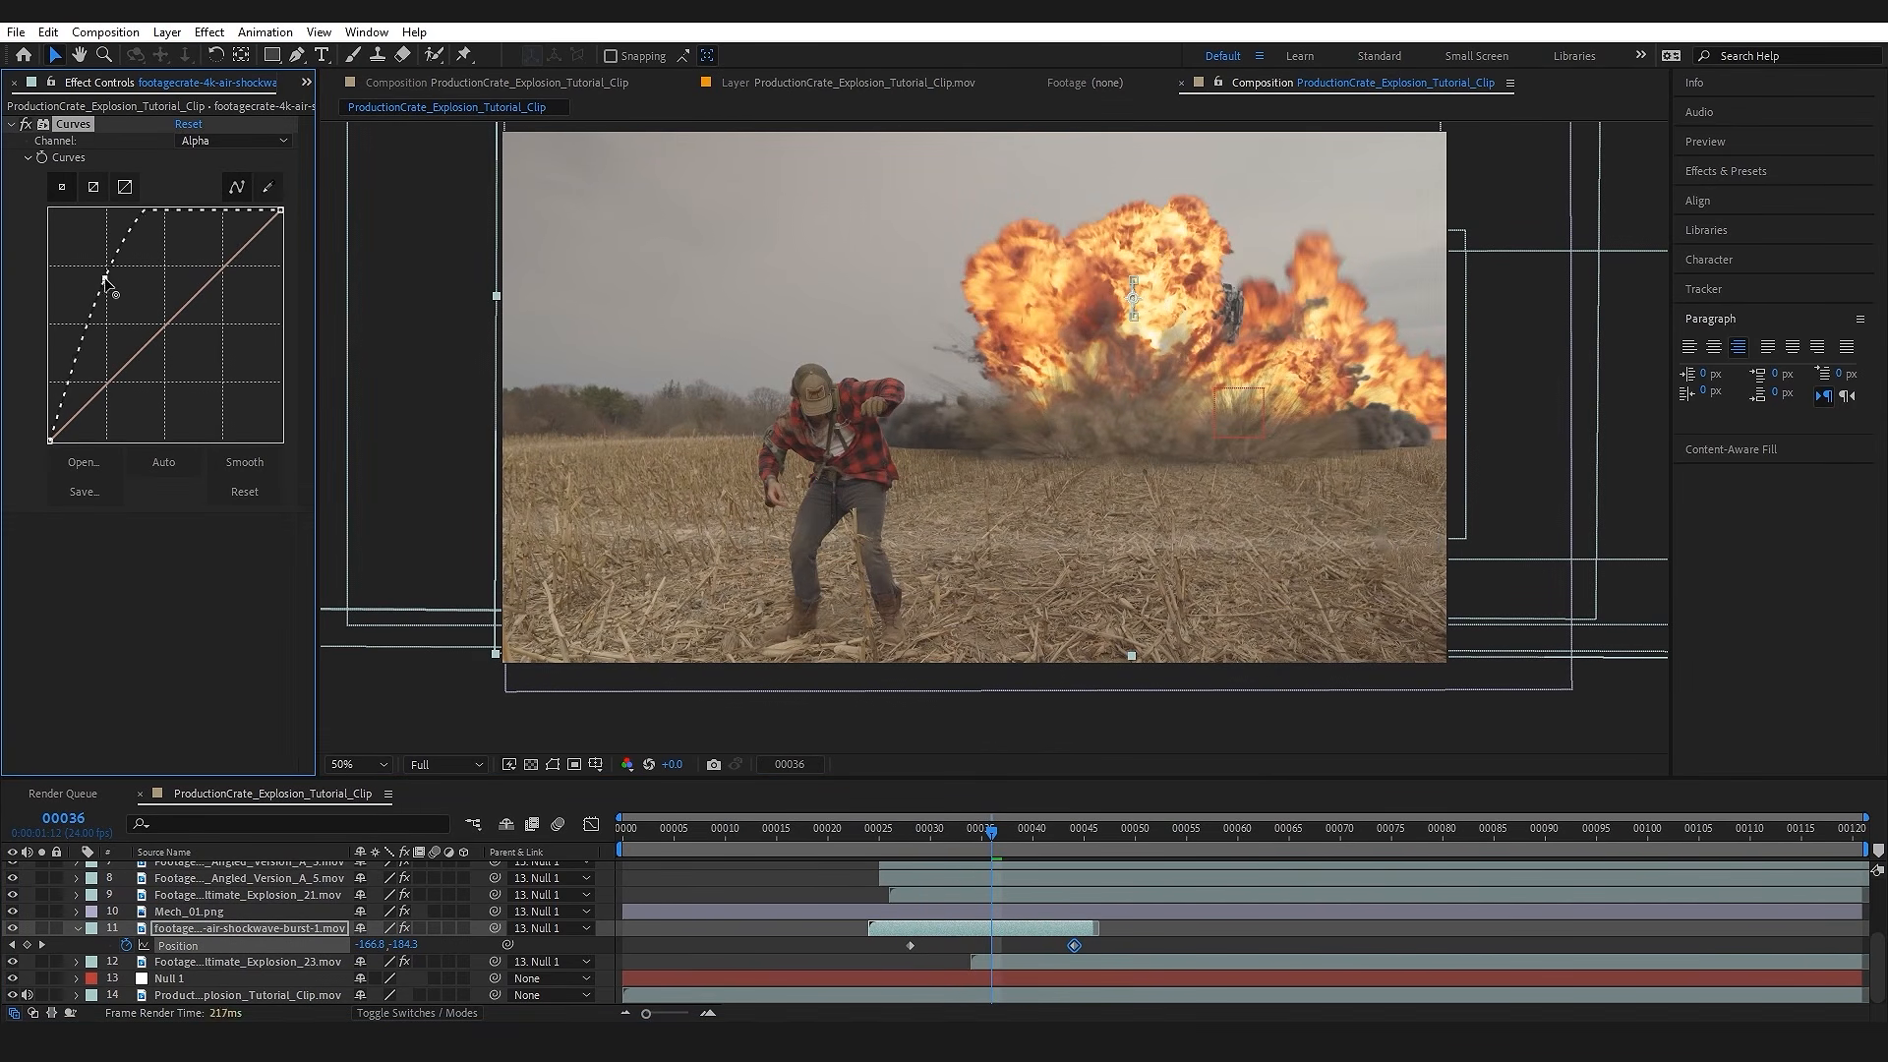
{"action": "left_click", "coordinate": [929, 926]}
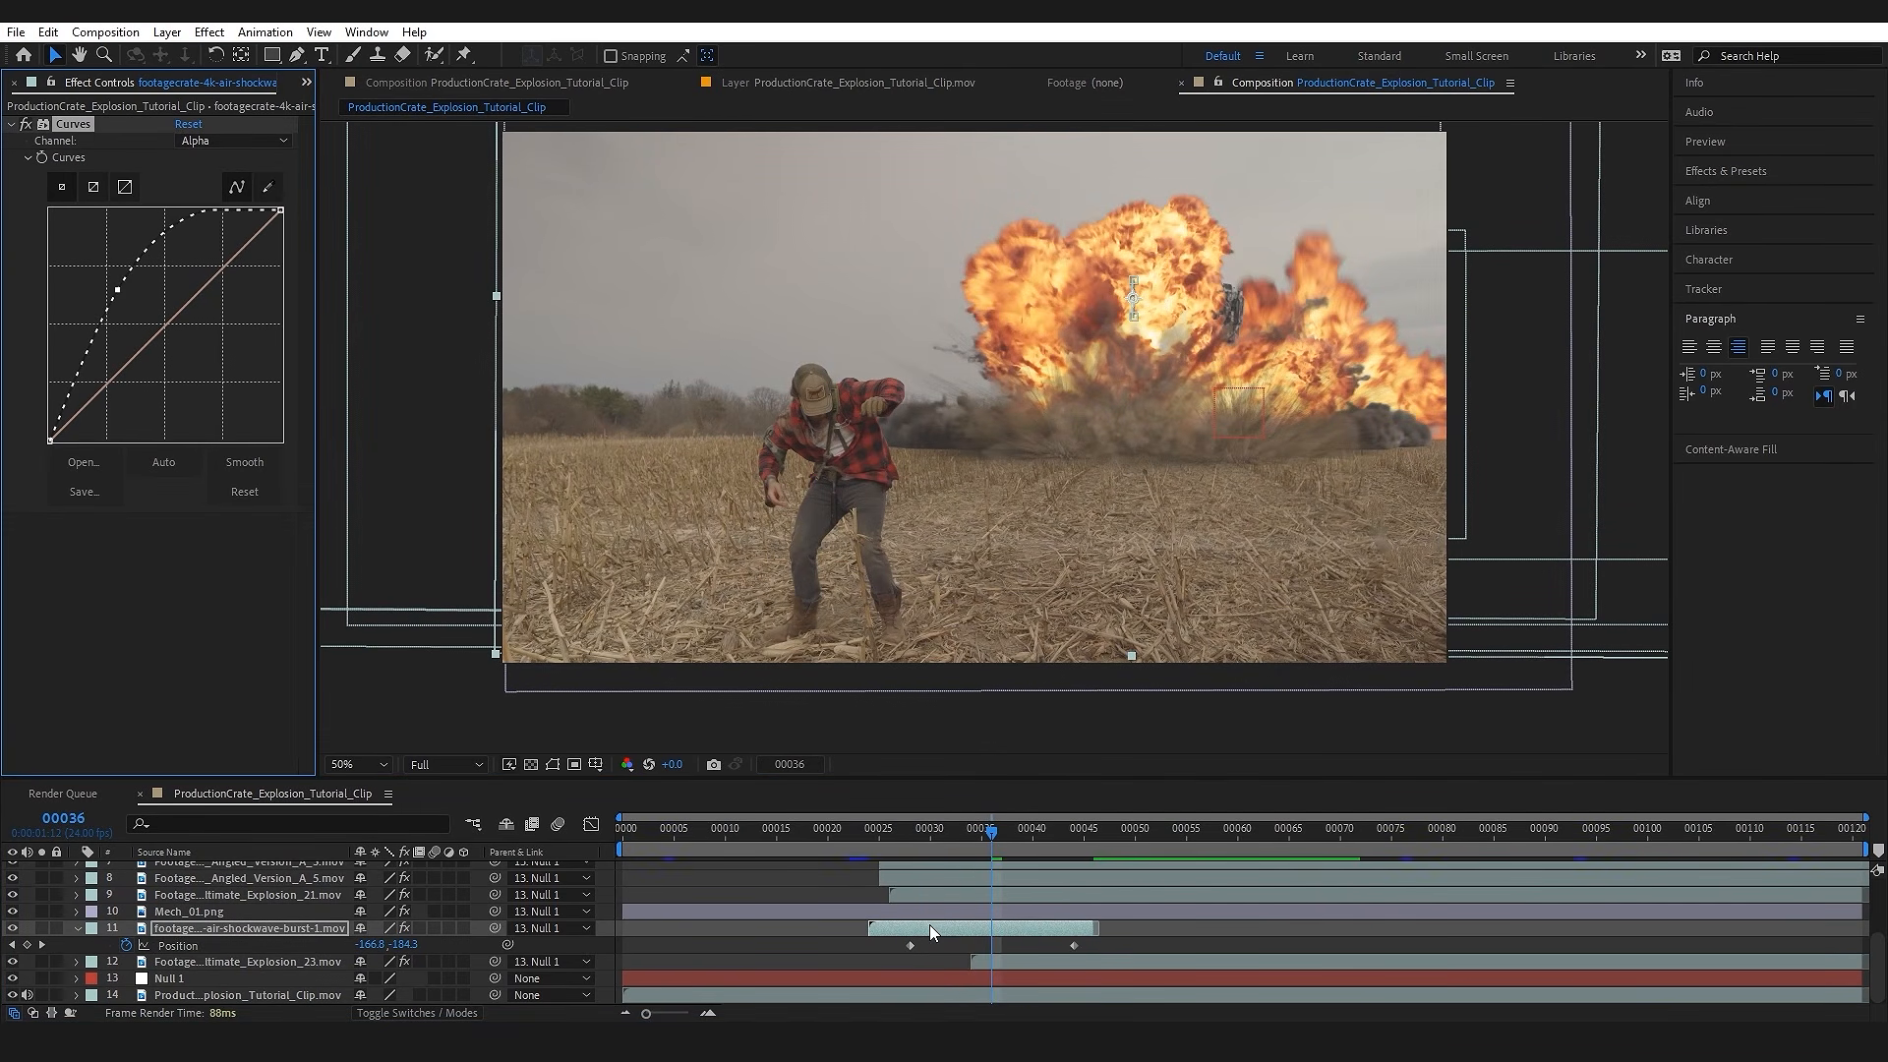
Step: Duplicate the air shockwave layer, time-stretch the copy to about twice its duration, and preview it from frame 24
{"action": "key", "text": "ctrl+d"}
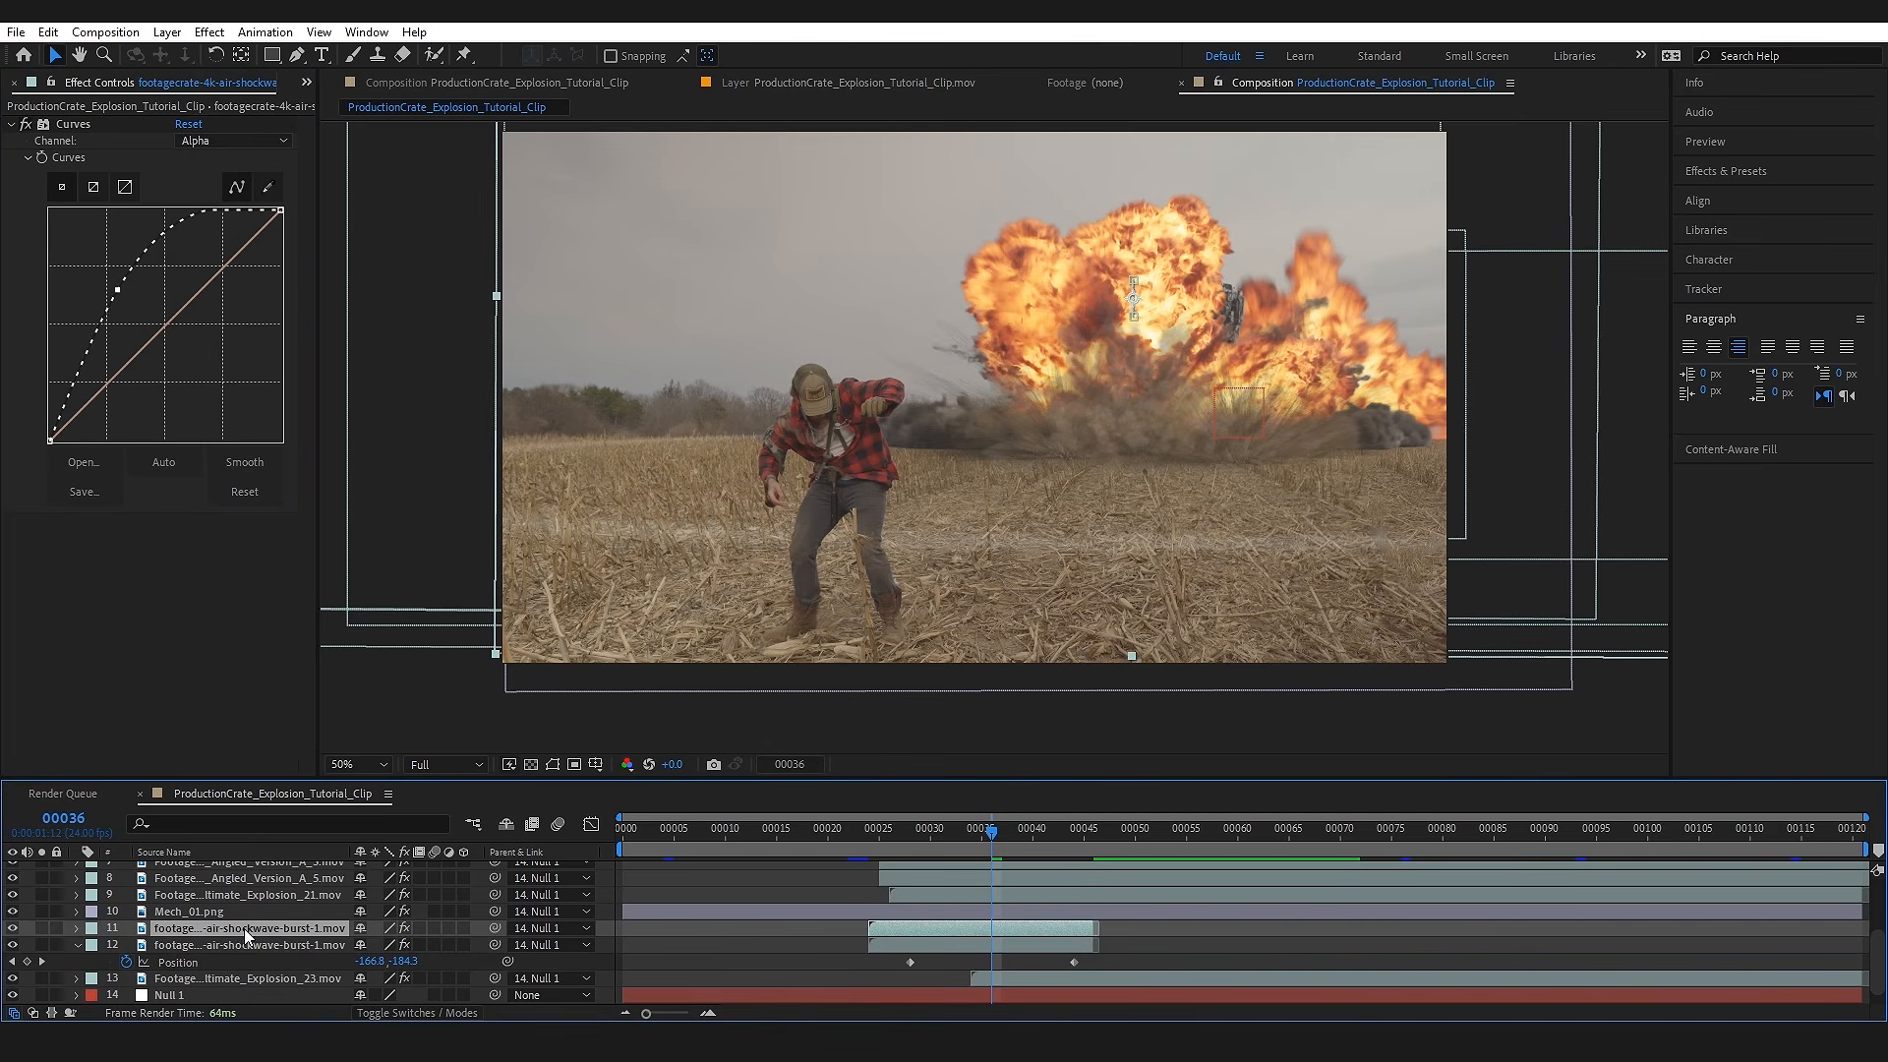
{"action": "right_click", "coordinate": [303, 940]}
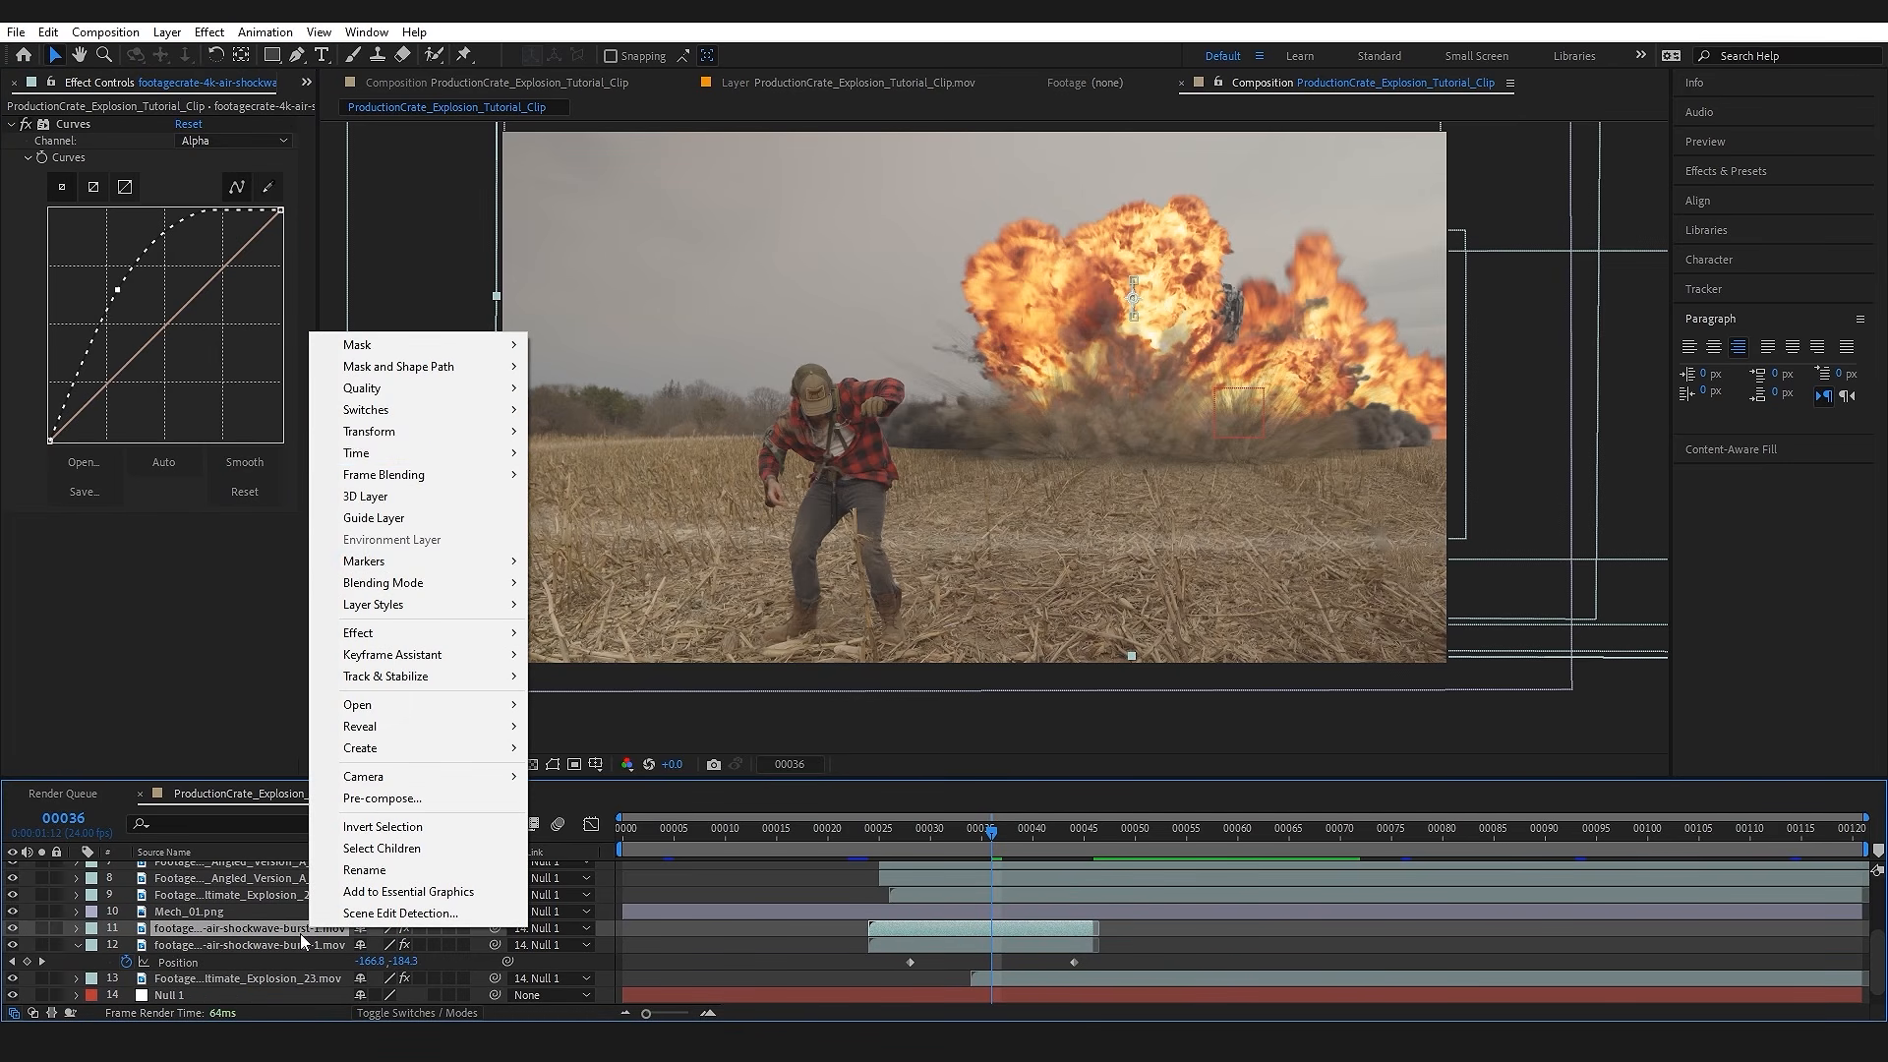
{"action": "mouse_move", "coordinate": [498, 452]}
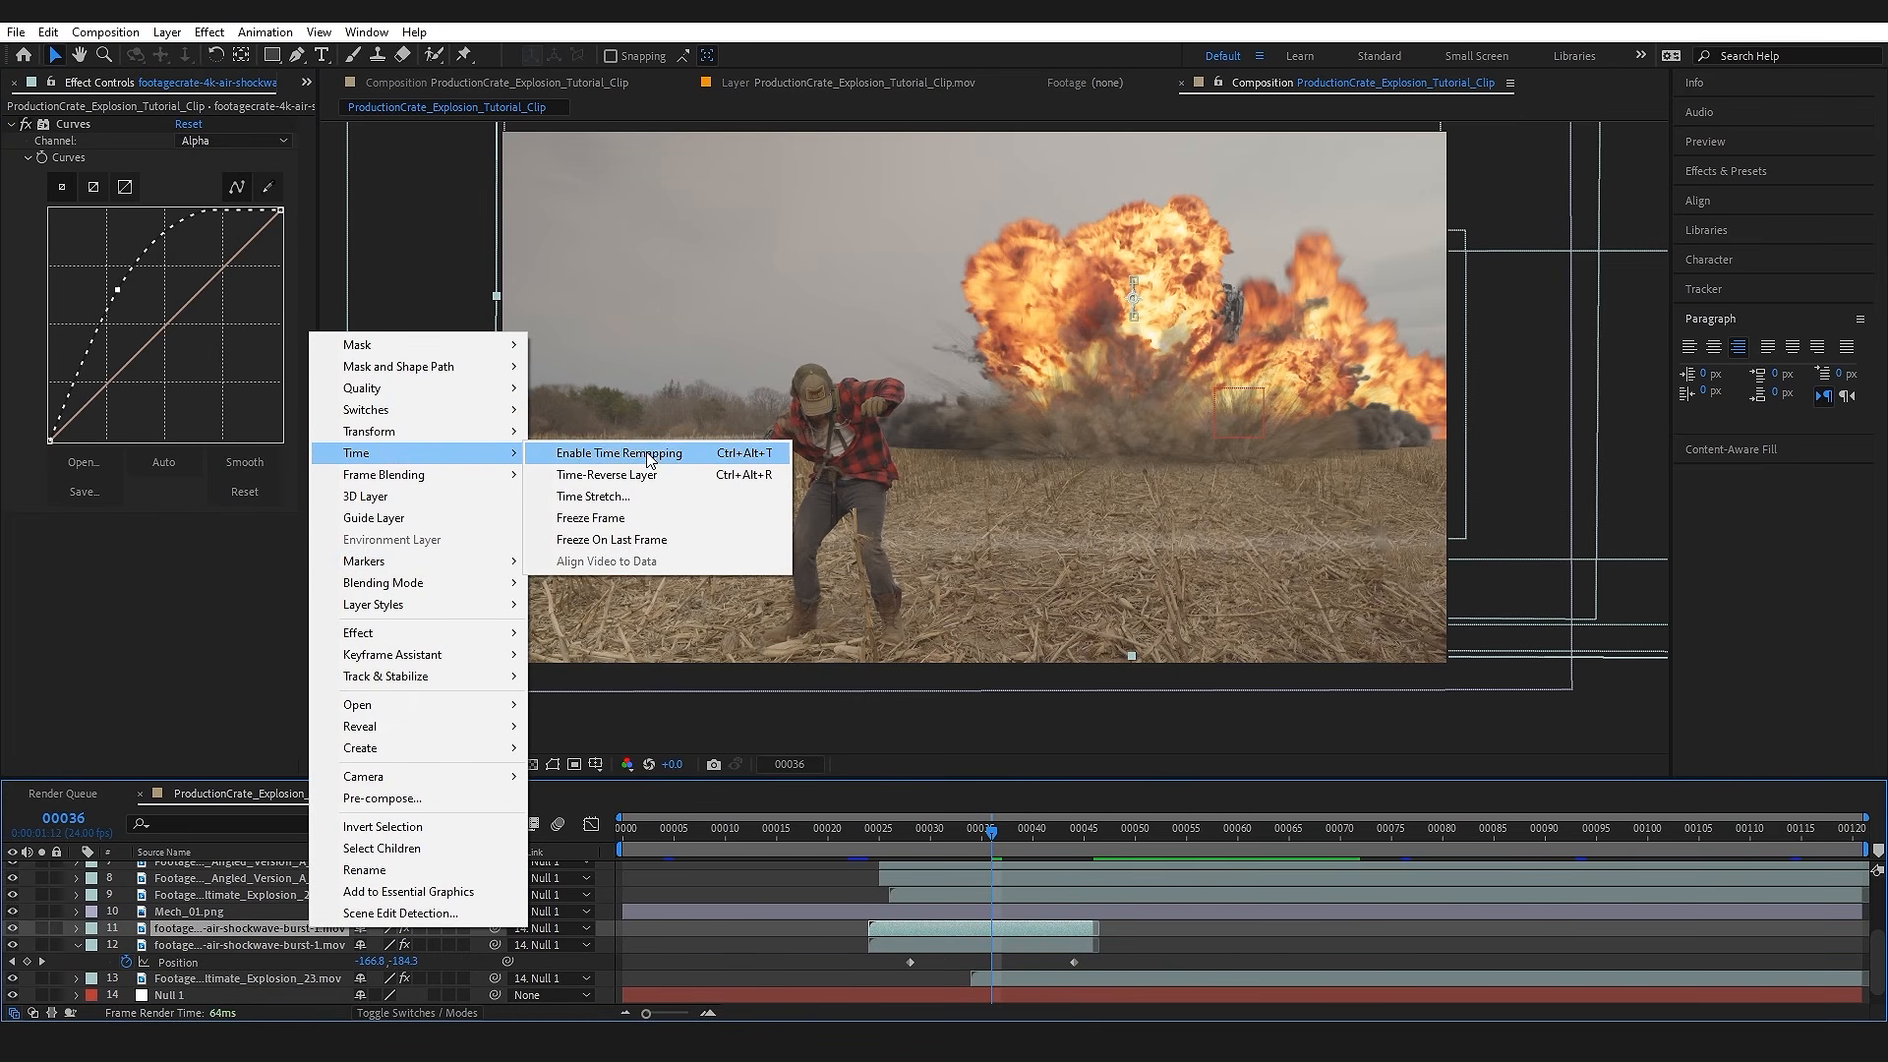
{"action": "left_click", "coordinate": [660, 497]}
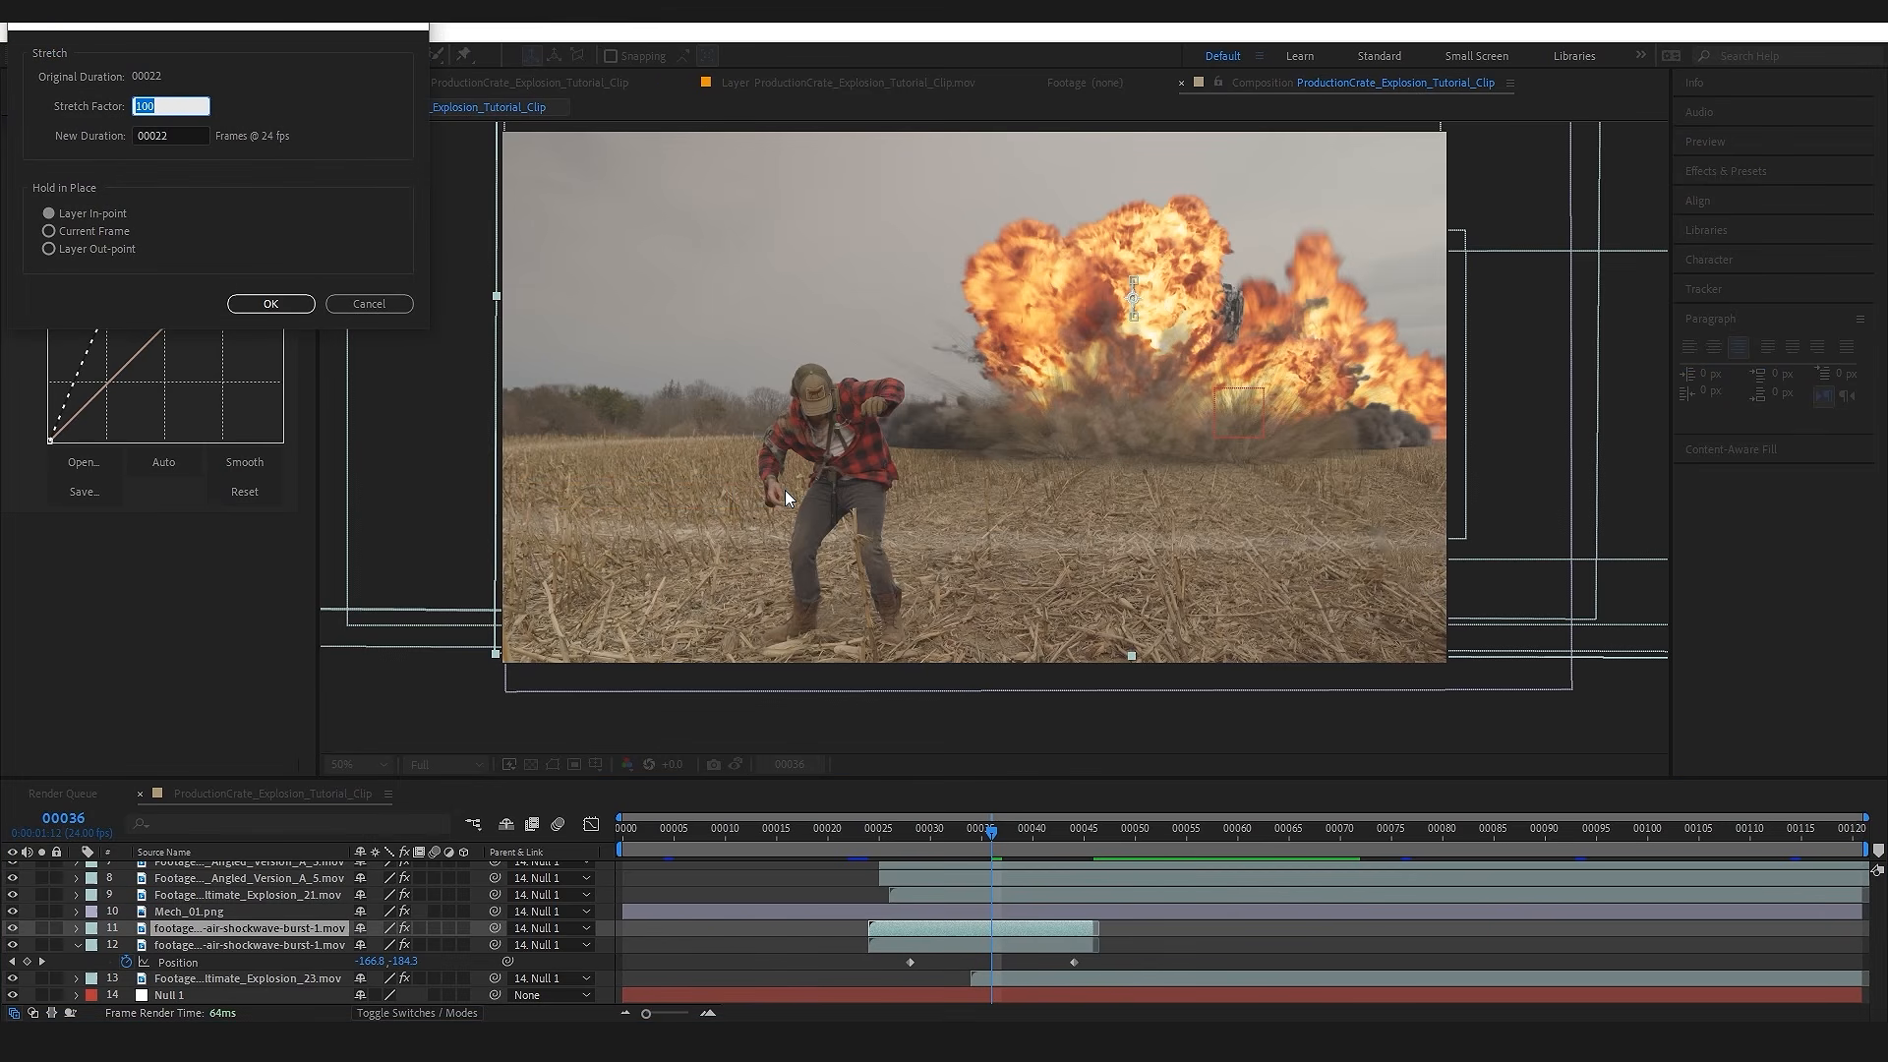
{"action": "key", "text": "Return"}
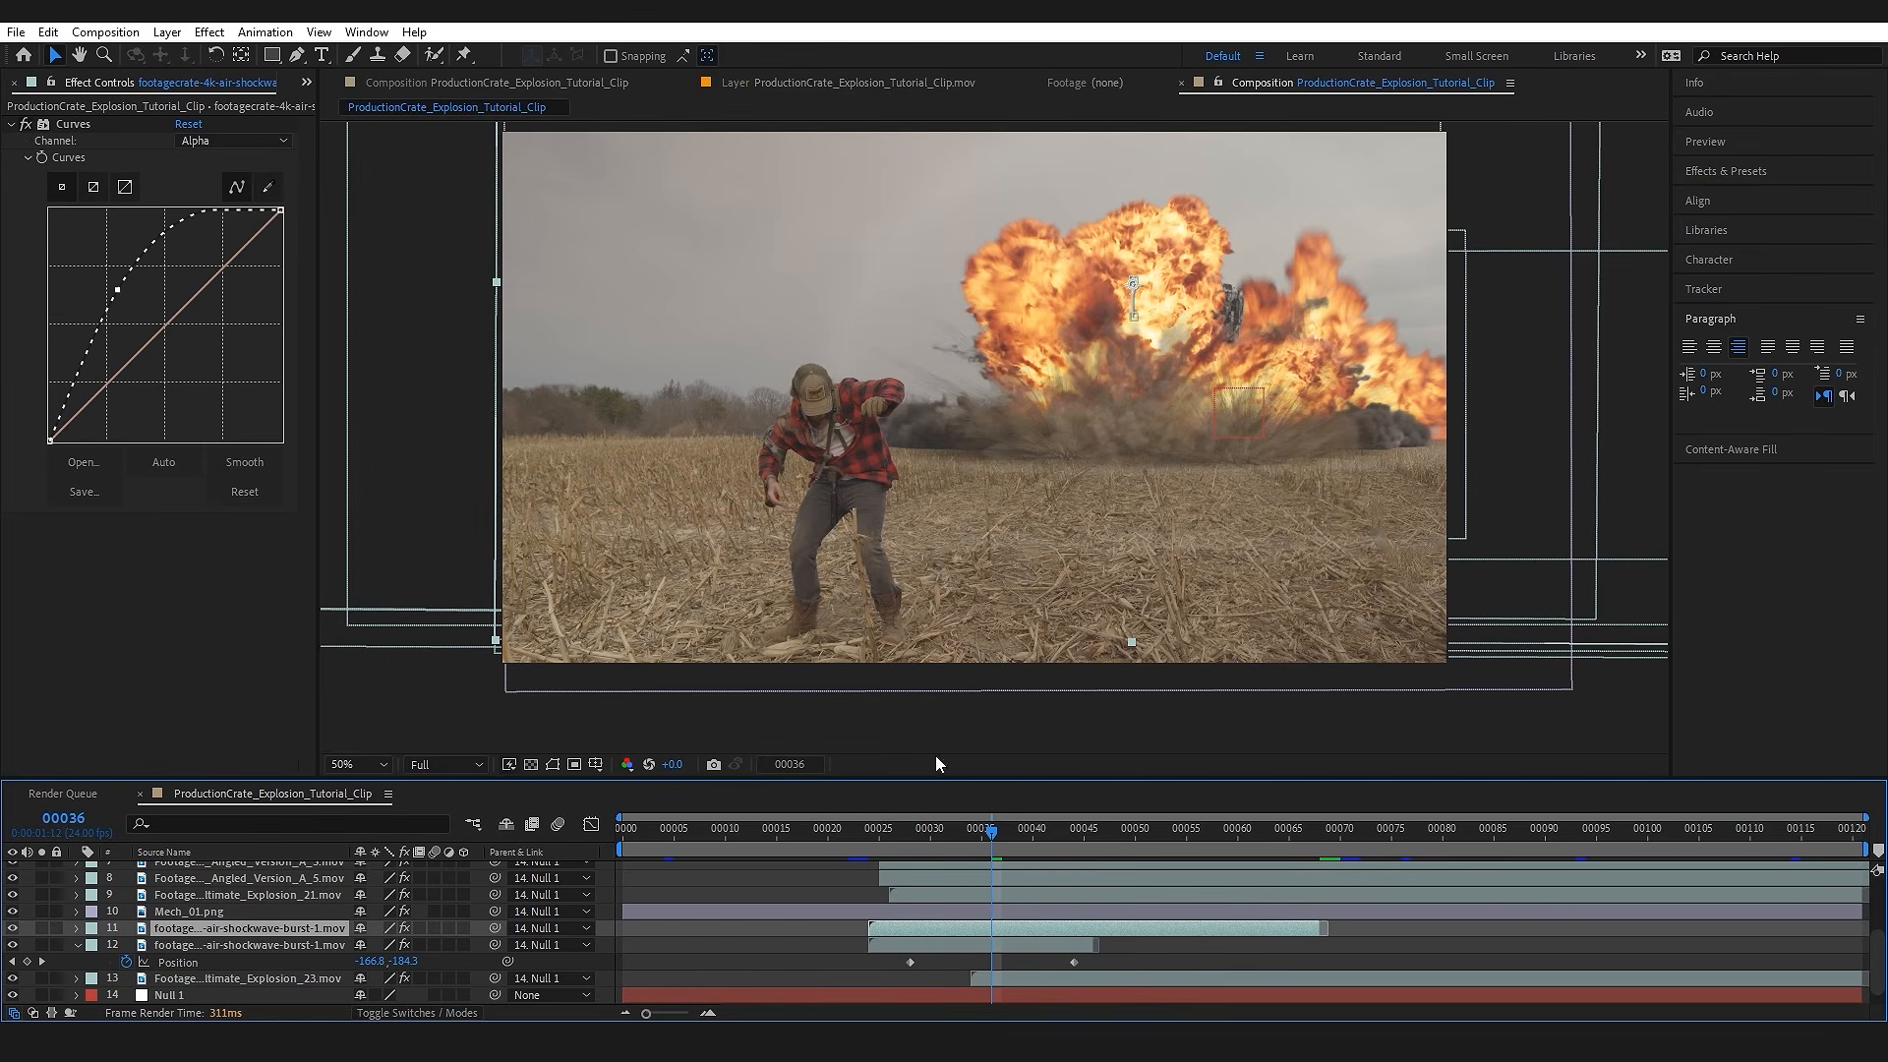
{"action": "left_click", "coordinate": [866, 831]}
{"action": "key", "text": "space"}
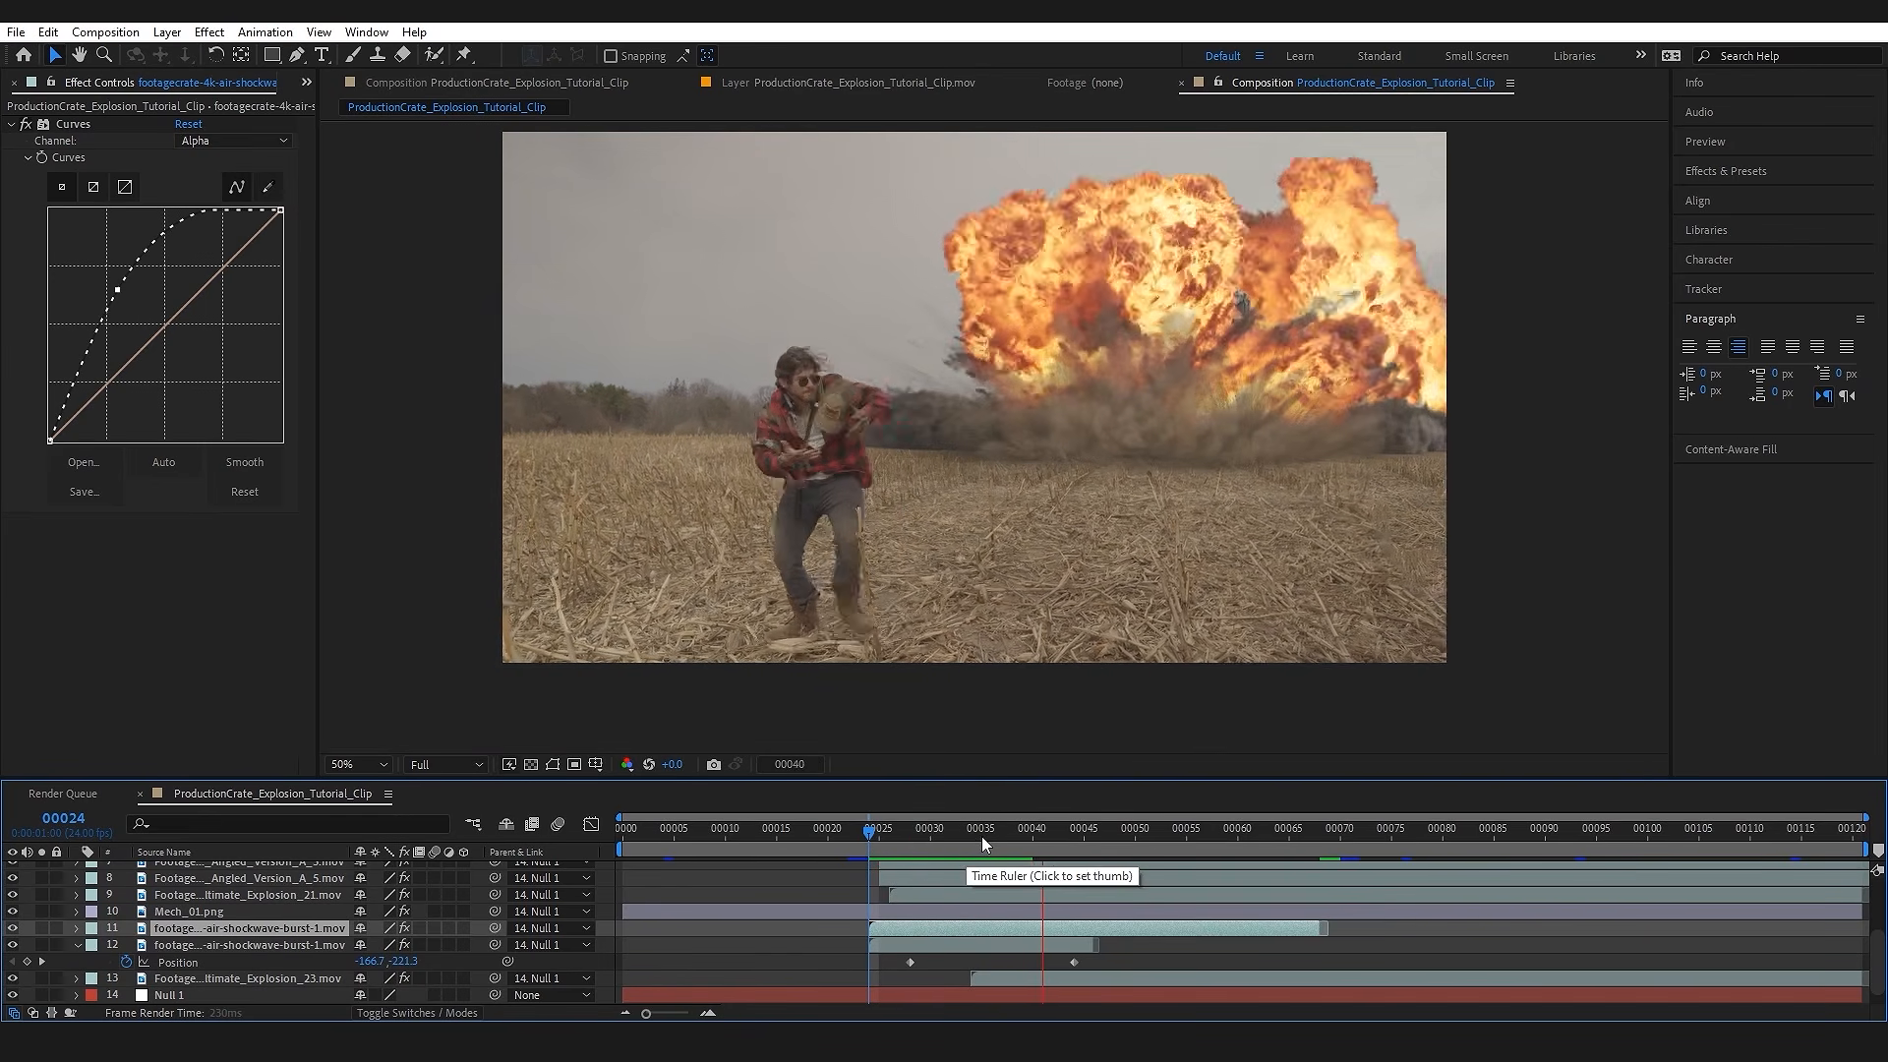
Step: Add Fast Box Blur with a Blur Radius of 25 to the stretched shockwave copy and preview it from frame 24
{"action": "left_click_drag", "start_coordinate": [879, 834], "coordinate": [1083, 848]}
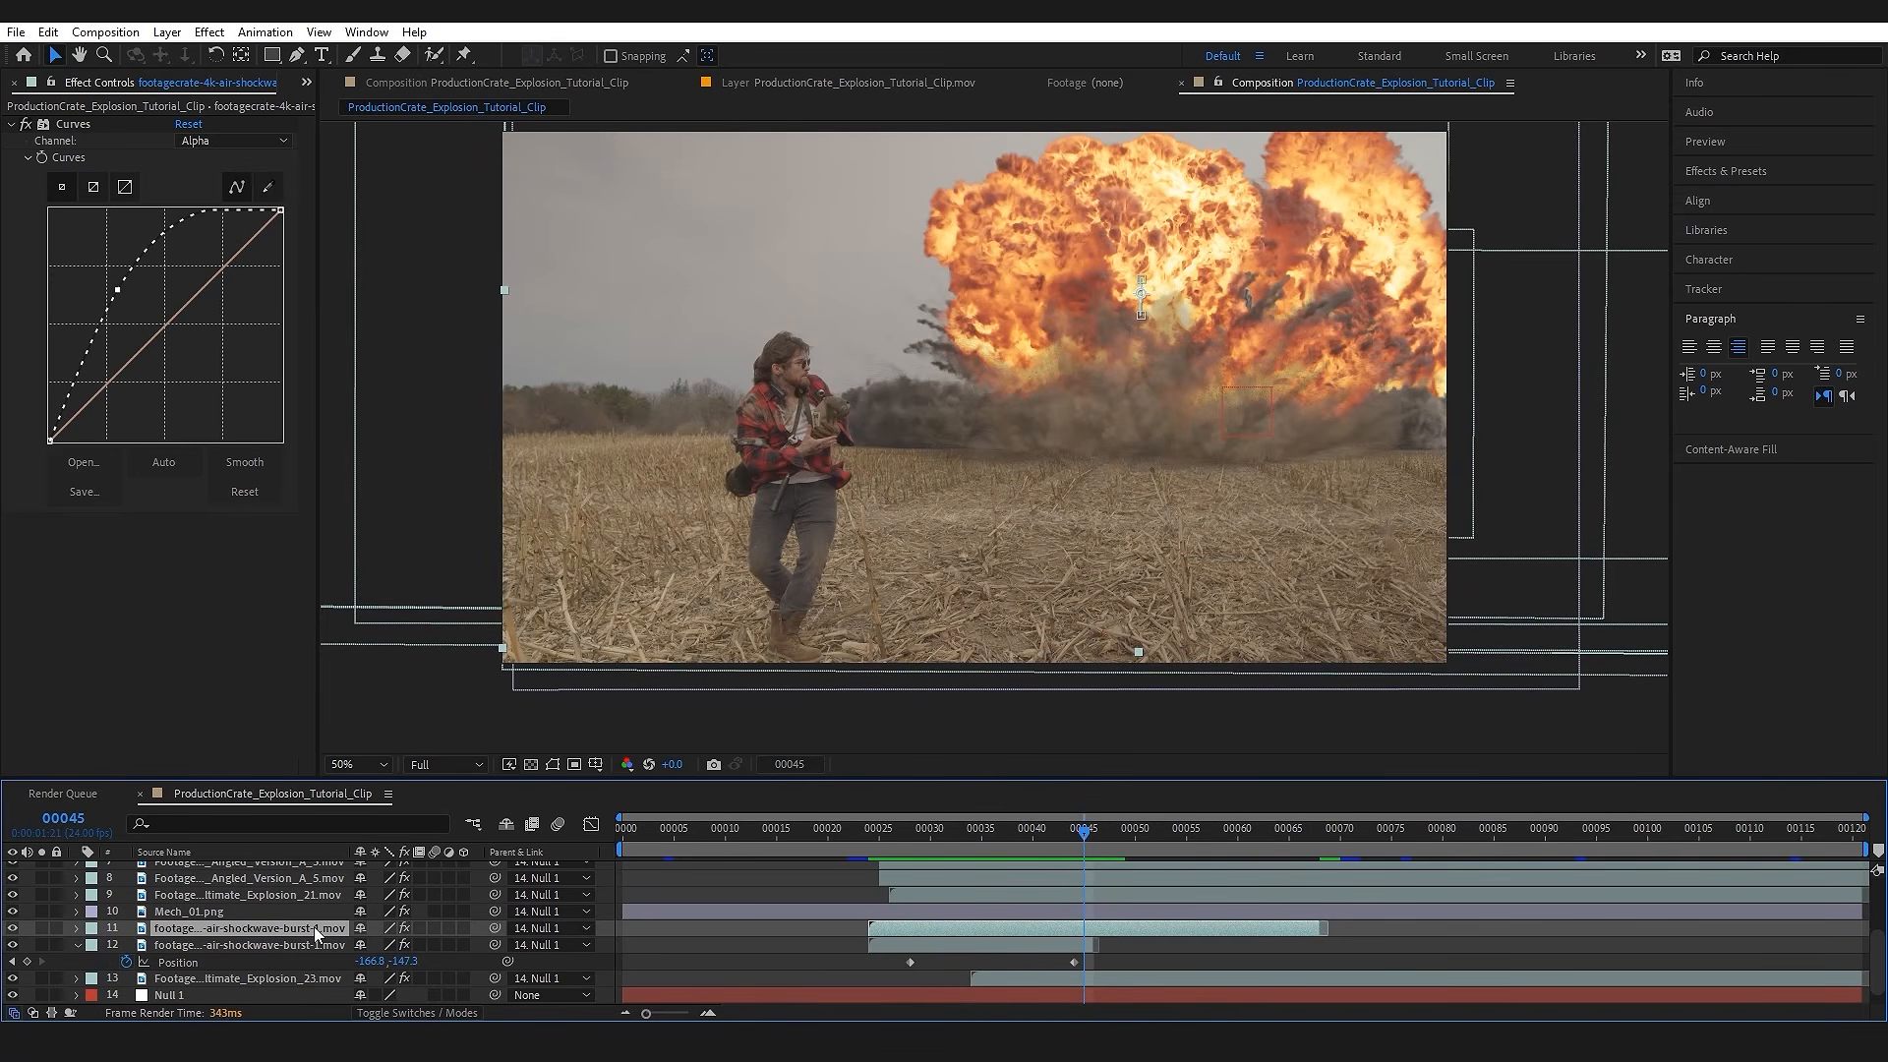
{"action": "key", "text": "ctrl+space"}
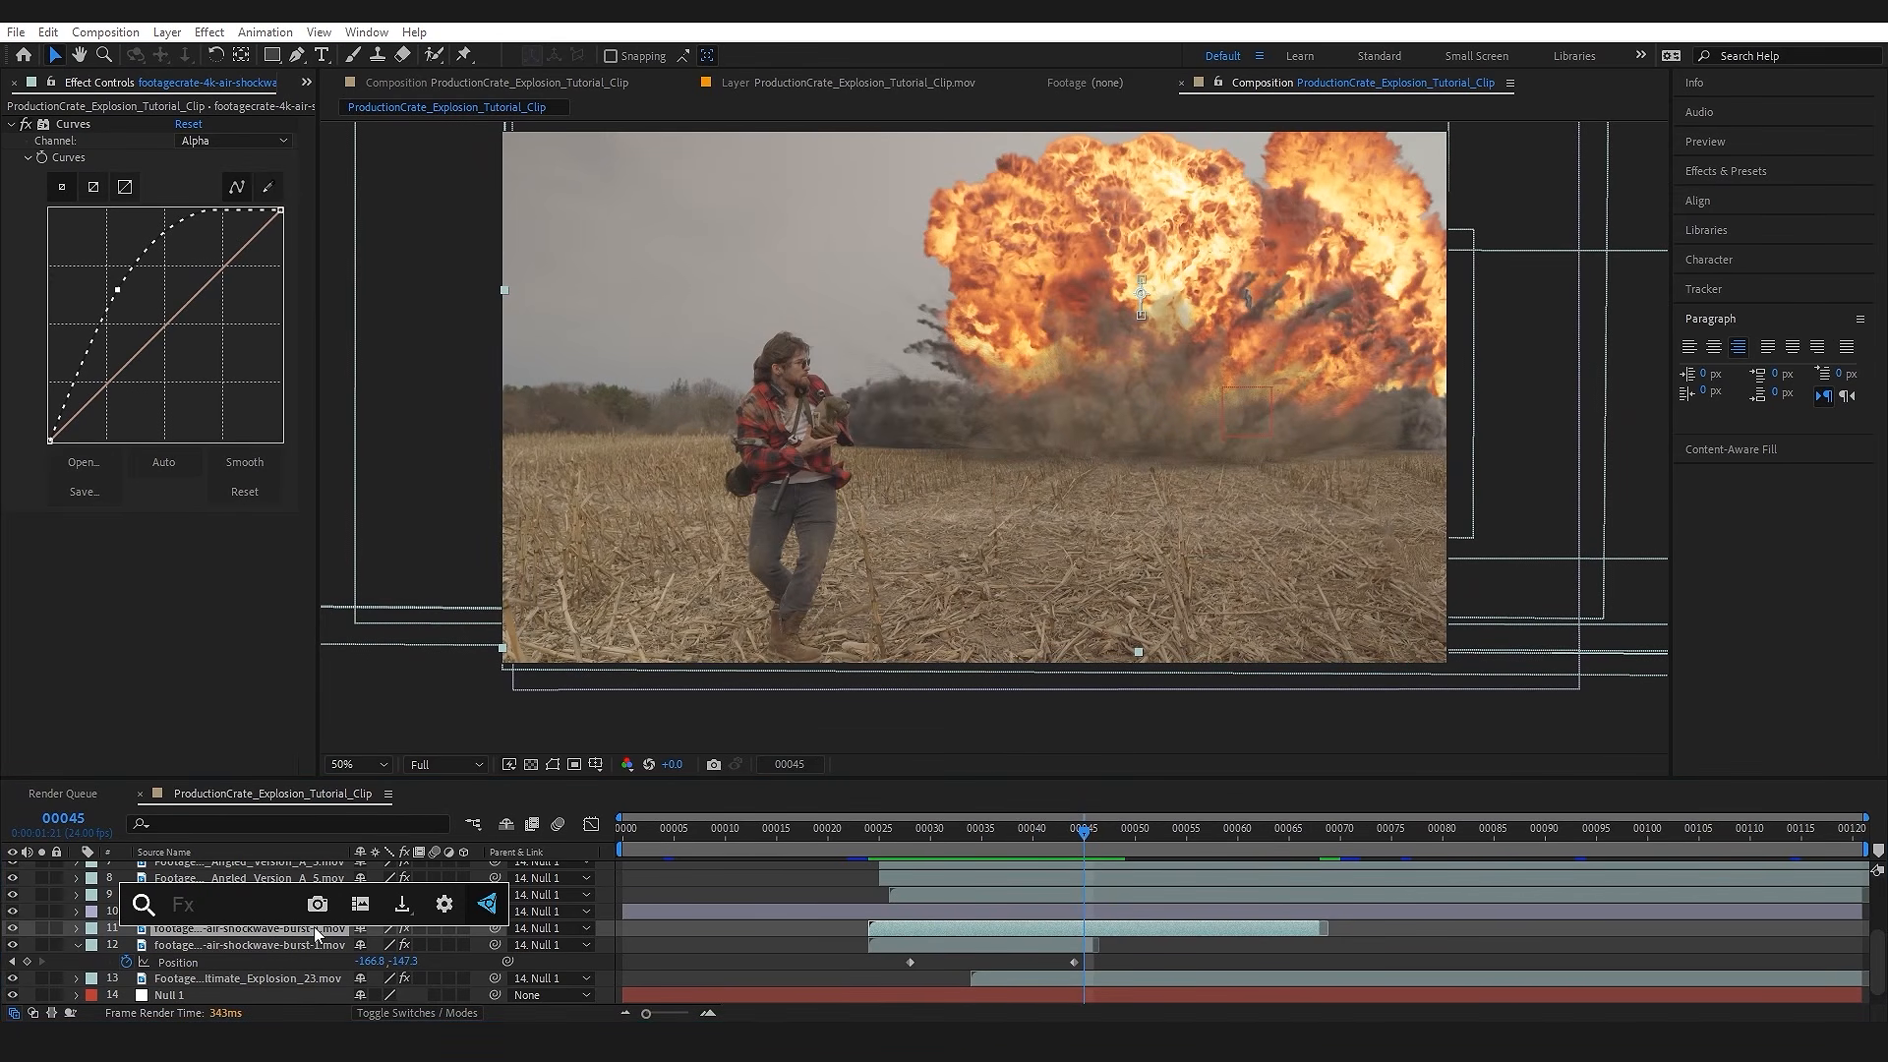
{"action": "type", "text": "box"}
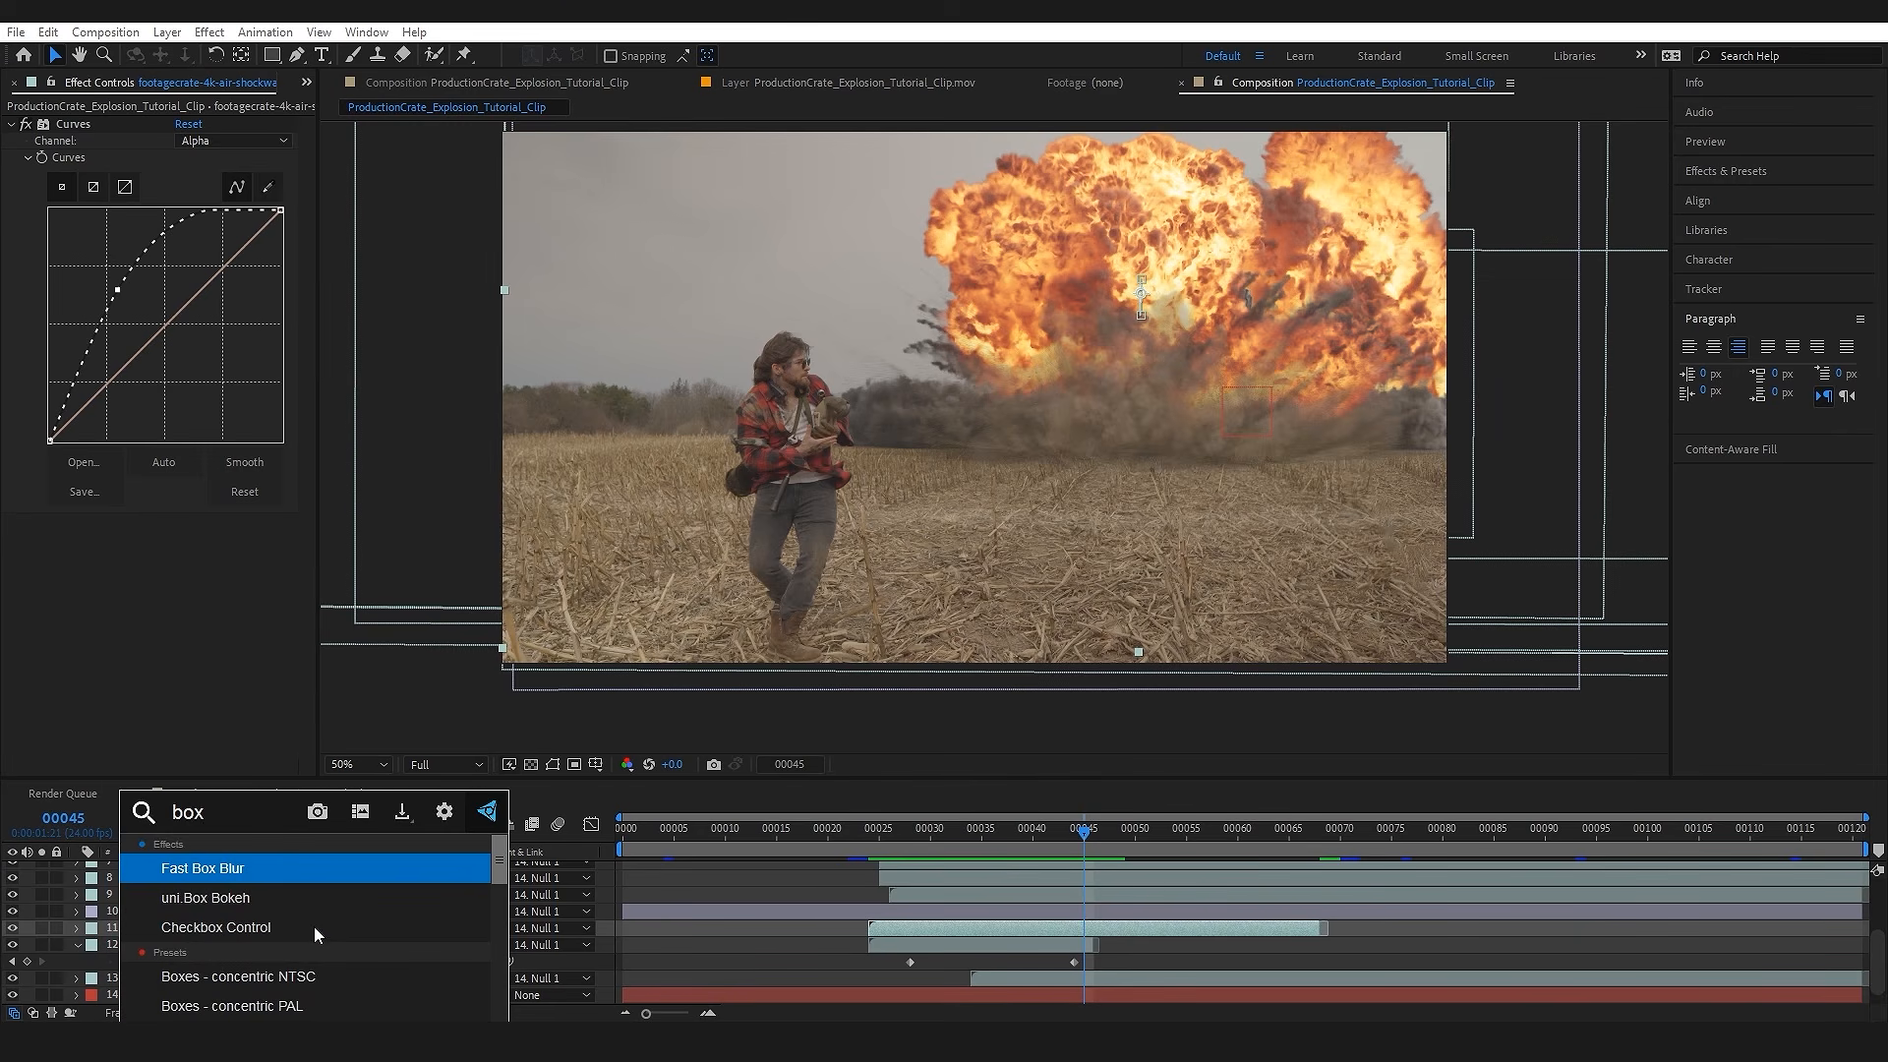
{"action": "key", "text": "Return"}
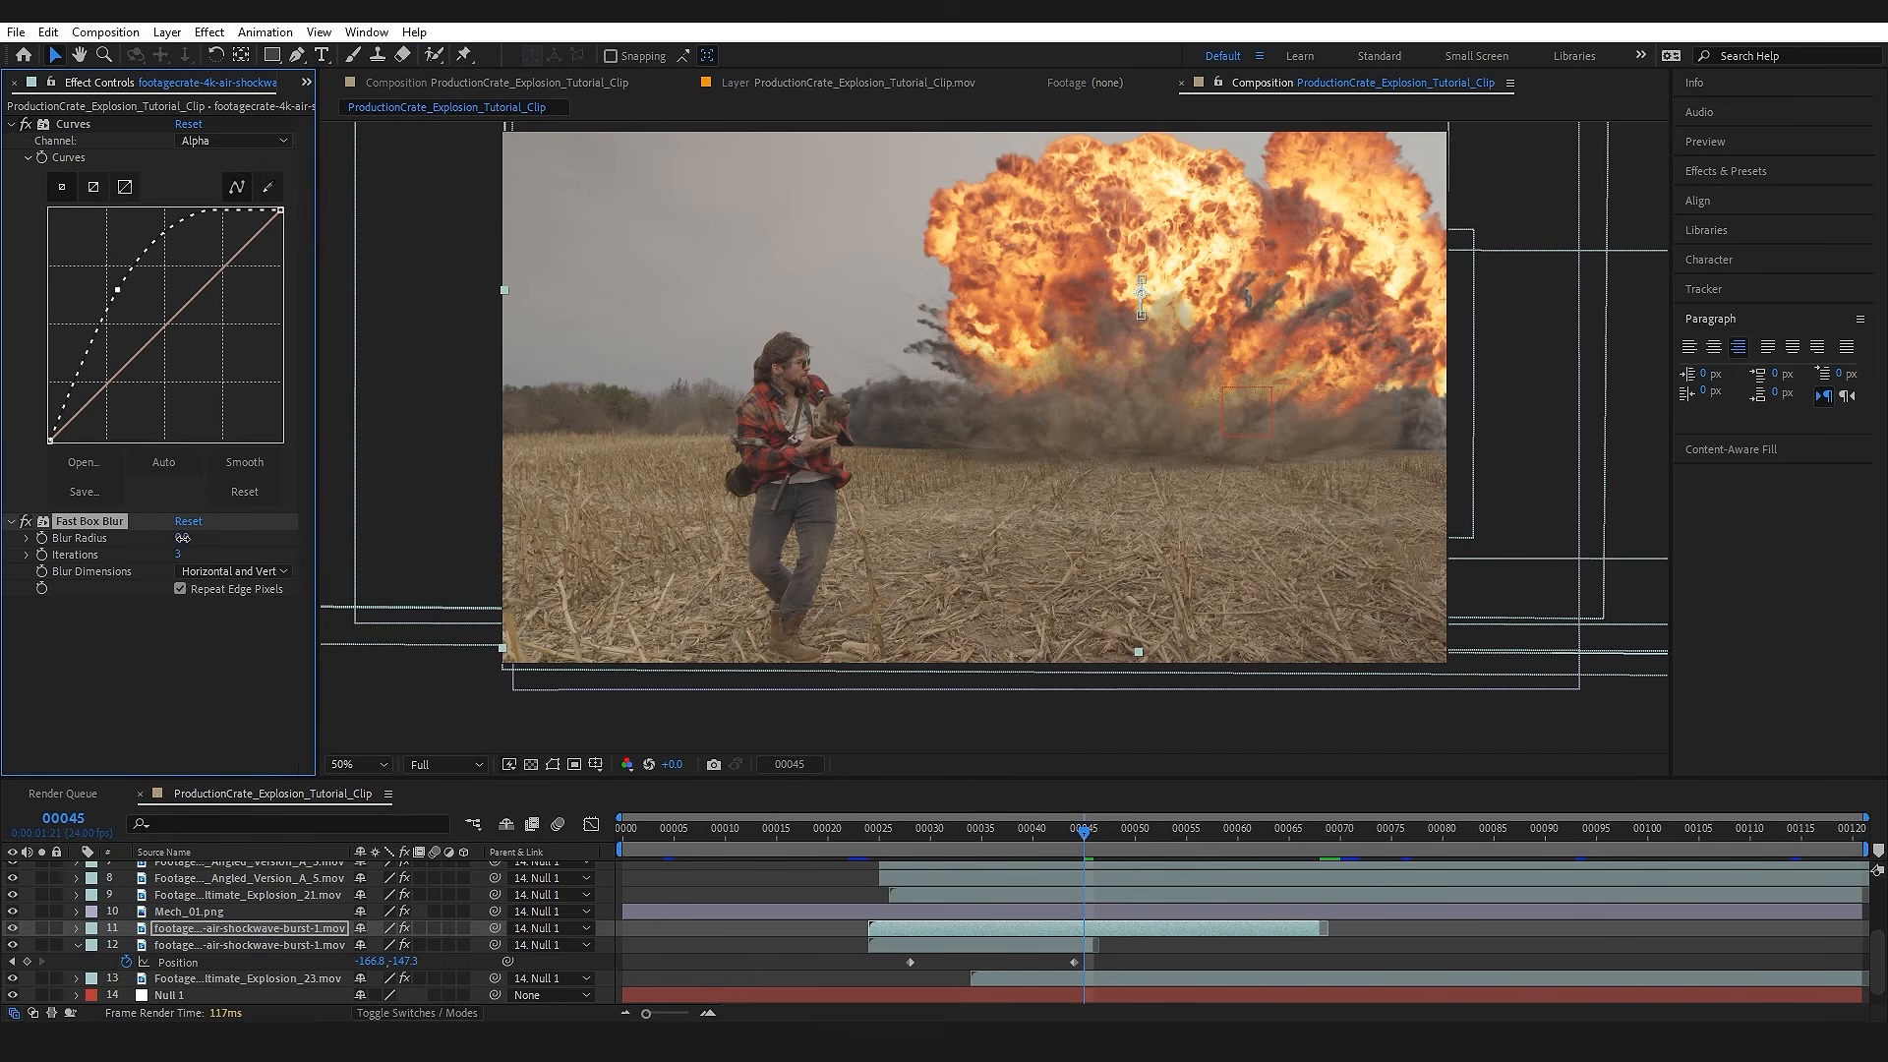
{"action": "type", "text": "25"}
{"action": "key", "text": "Return"}
{"action": "left_click", "coordinate": [1005, 865]}
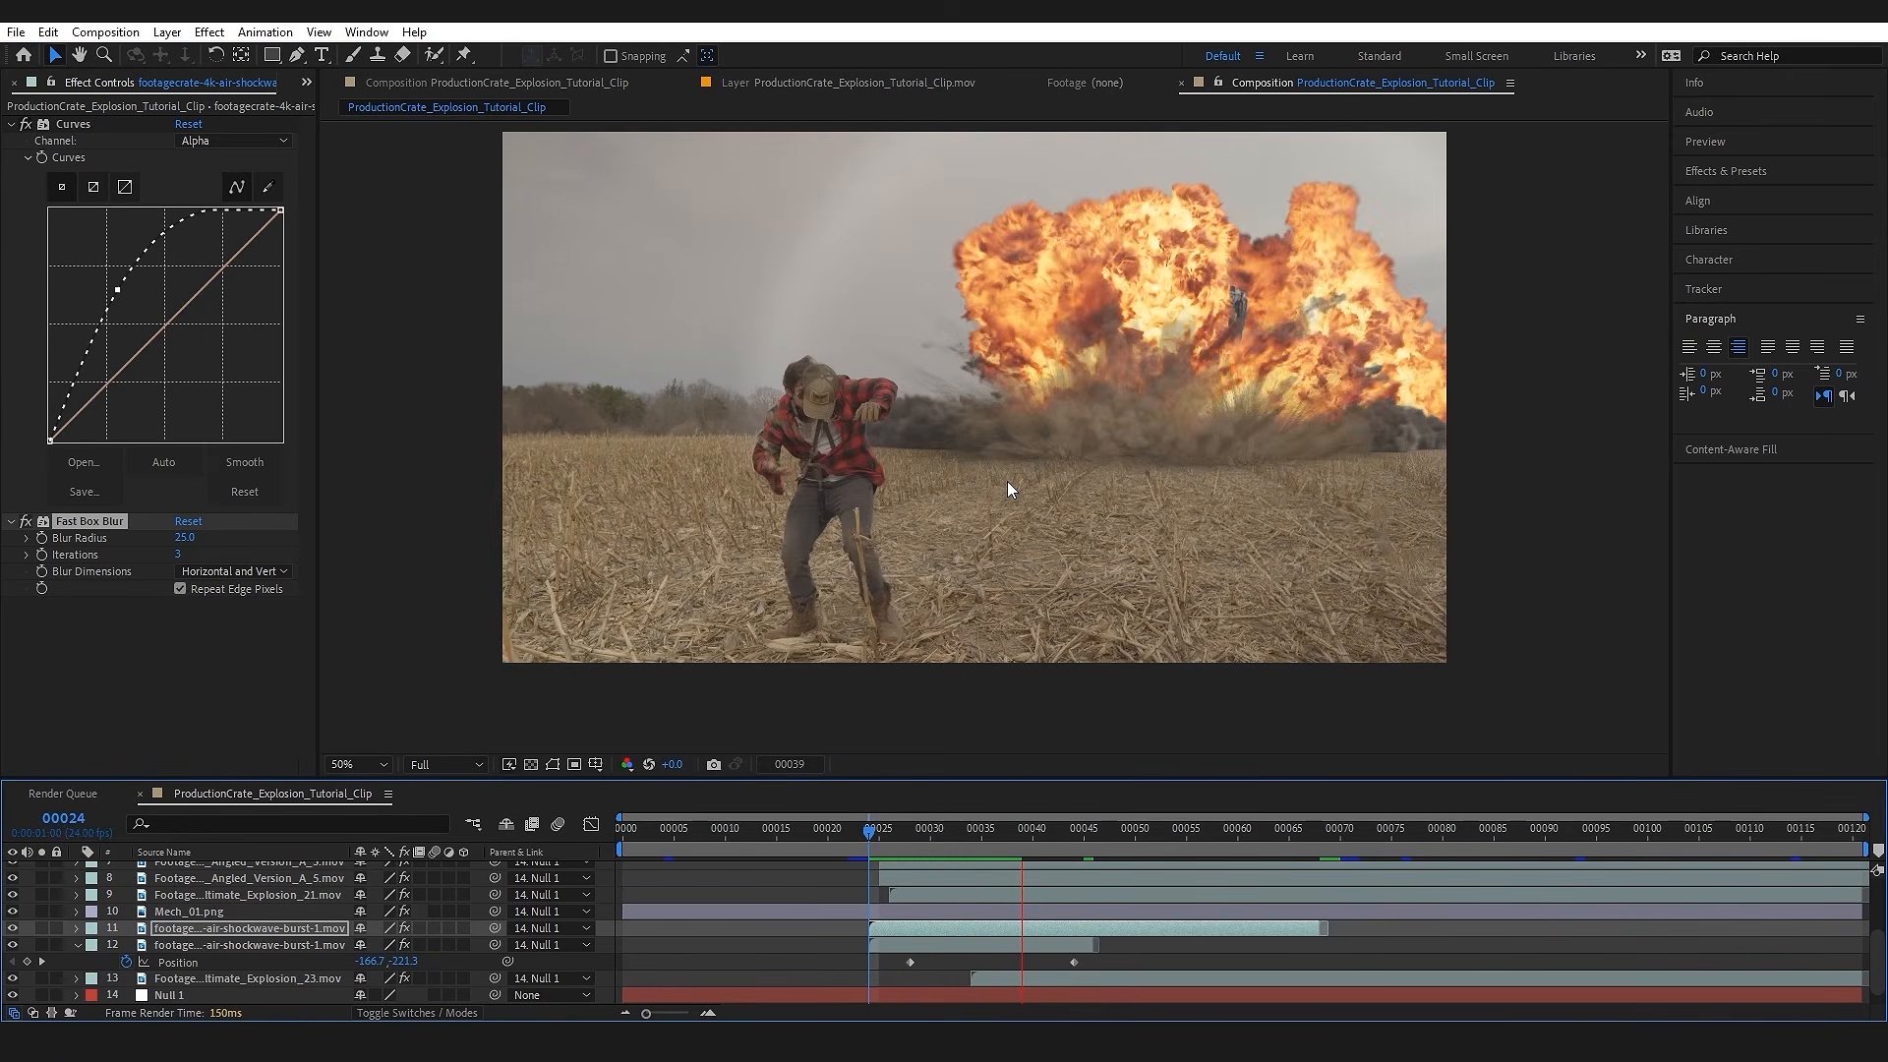
{"action": "left_click_drag", "start_coordinate": [1160, 841], "coordinate": [1029, 853]}
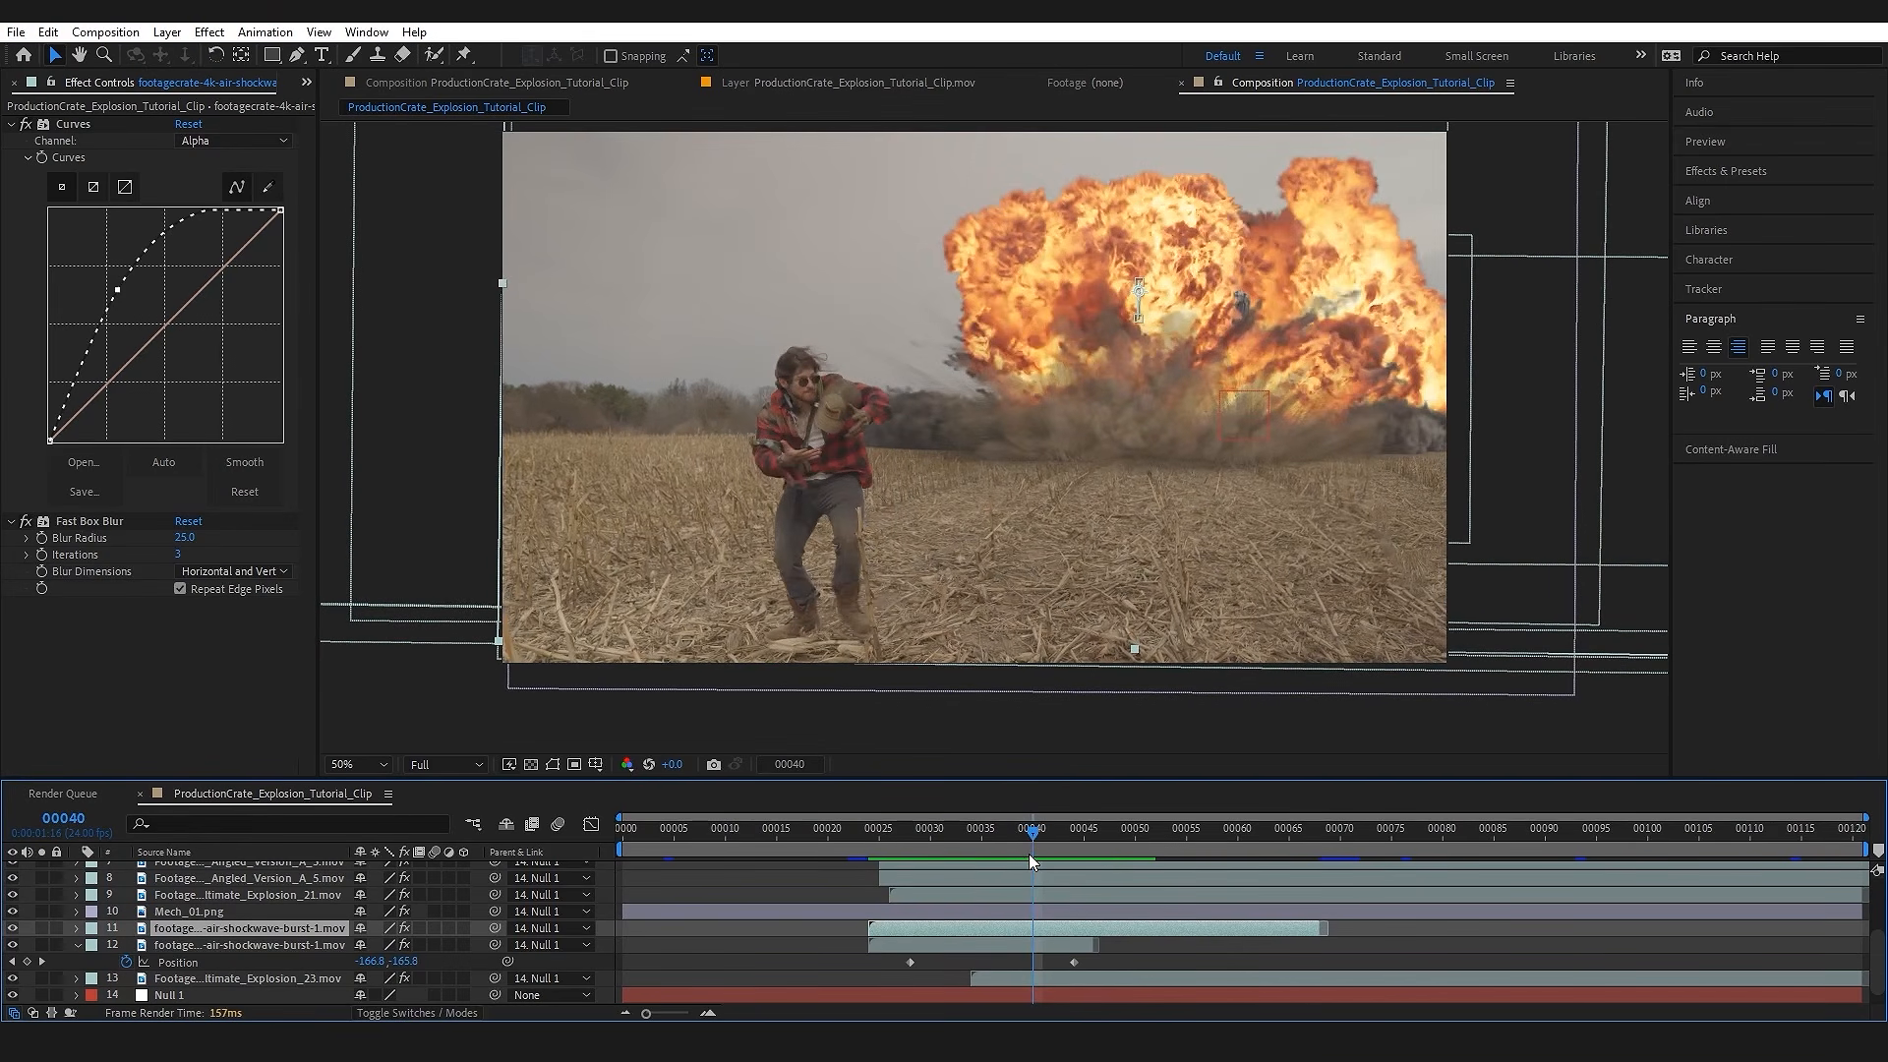
Step: Turn on frame blending for the stretched shockwave copy and preview the result from frame 28
{"action": "left_click", "coordinate": [422, 929]}
{"action": "left_click", "coordinate": [420, 929]}
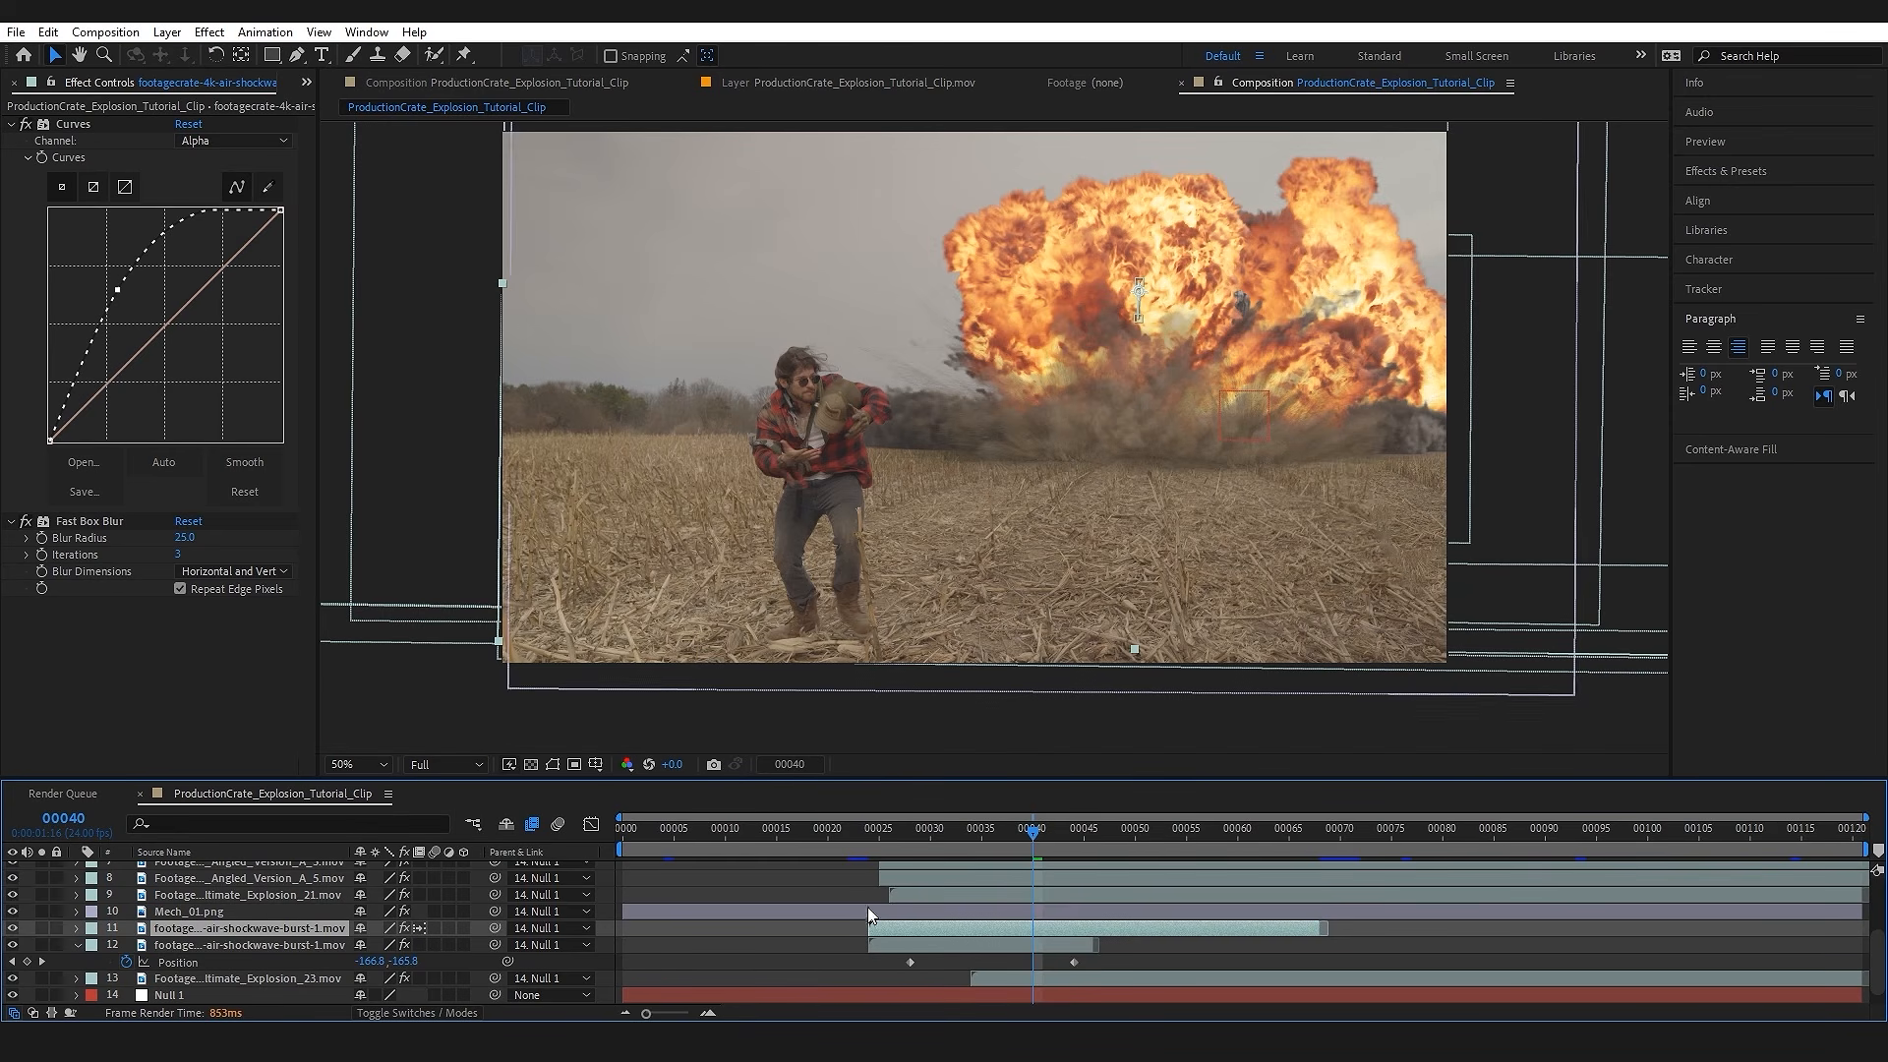
{"action": "left_click", "coordinate": [910, 831]}
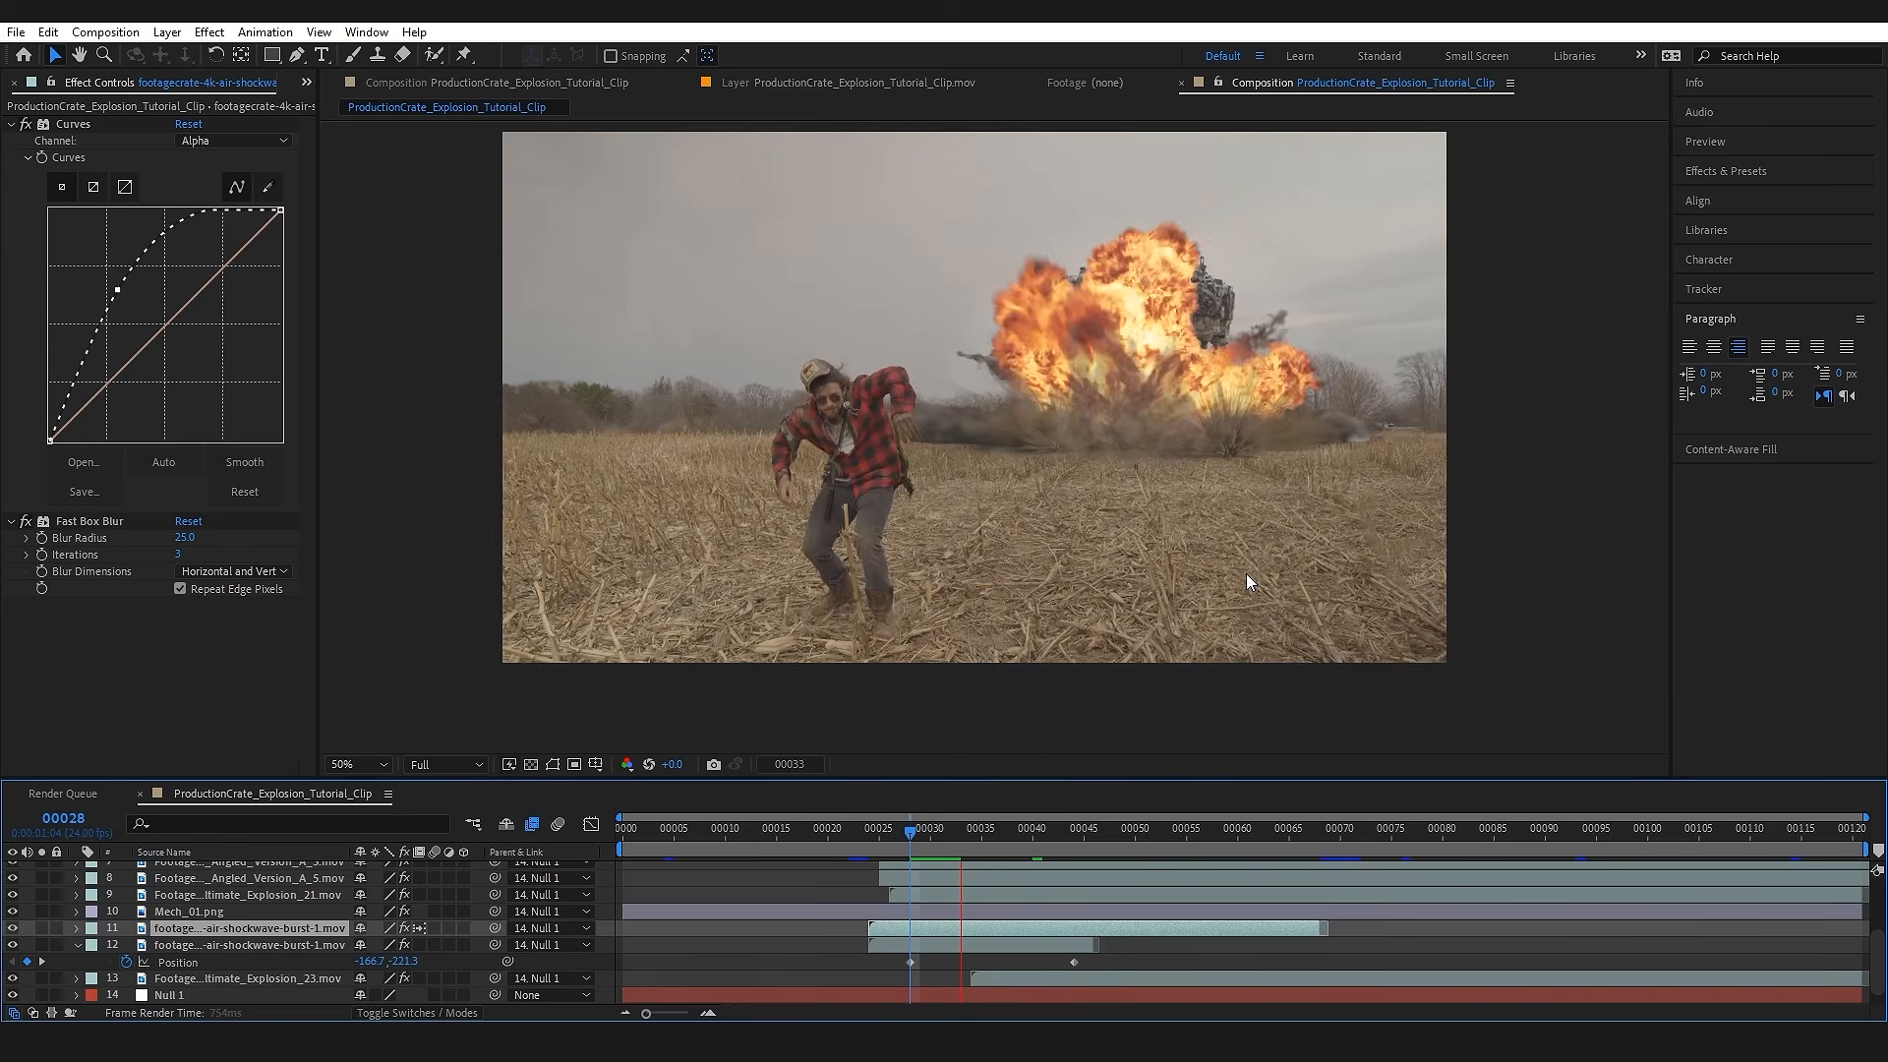
{"action": "mouse_move", "coordinate": [918, 834]}
{"action": "left_mouse_down"}
{"action": "mouse_move", "coordinate": [1013, 846]}
{"action": "mouse_move", "coordinate": [912, 847]}
{"action": "left_mouse_up"}
Step: Create a white 1920 × 1080 px solid at frame 28
{"action": "left_click_drag", "start_coordinate": [1205, 481], "coordinate": [1042, 557]}
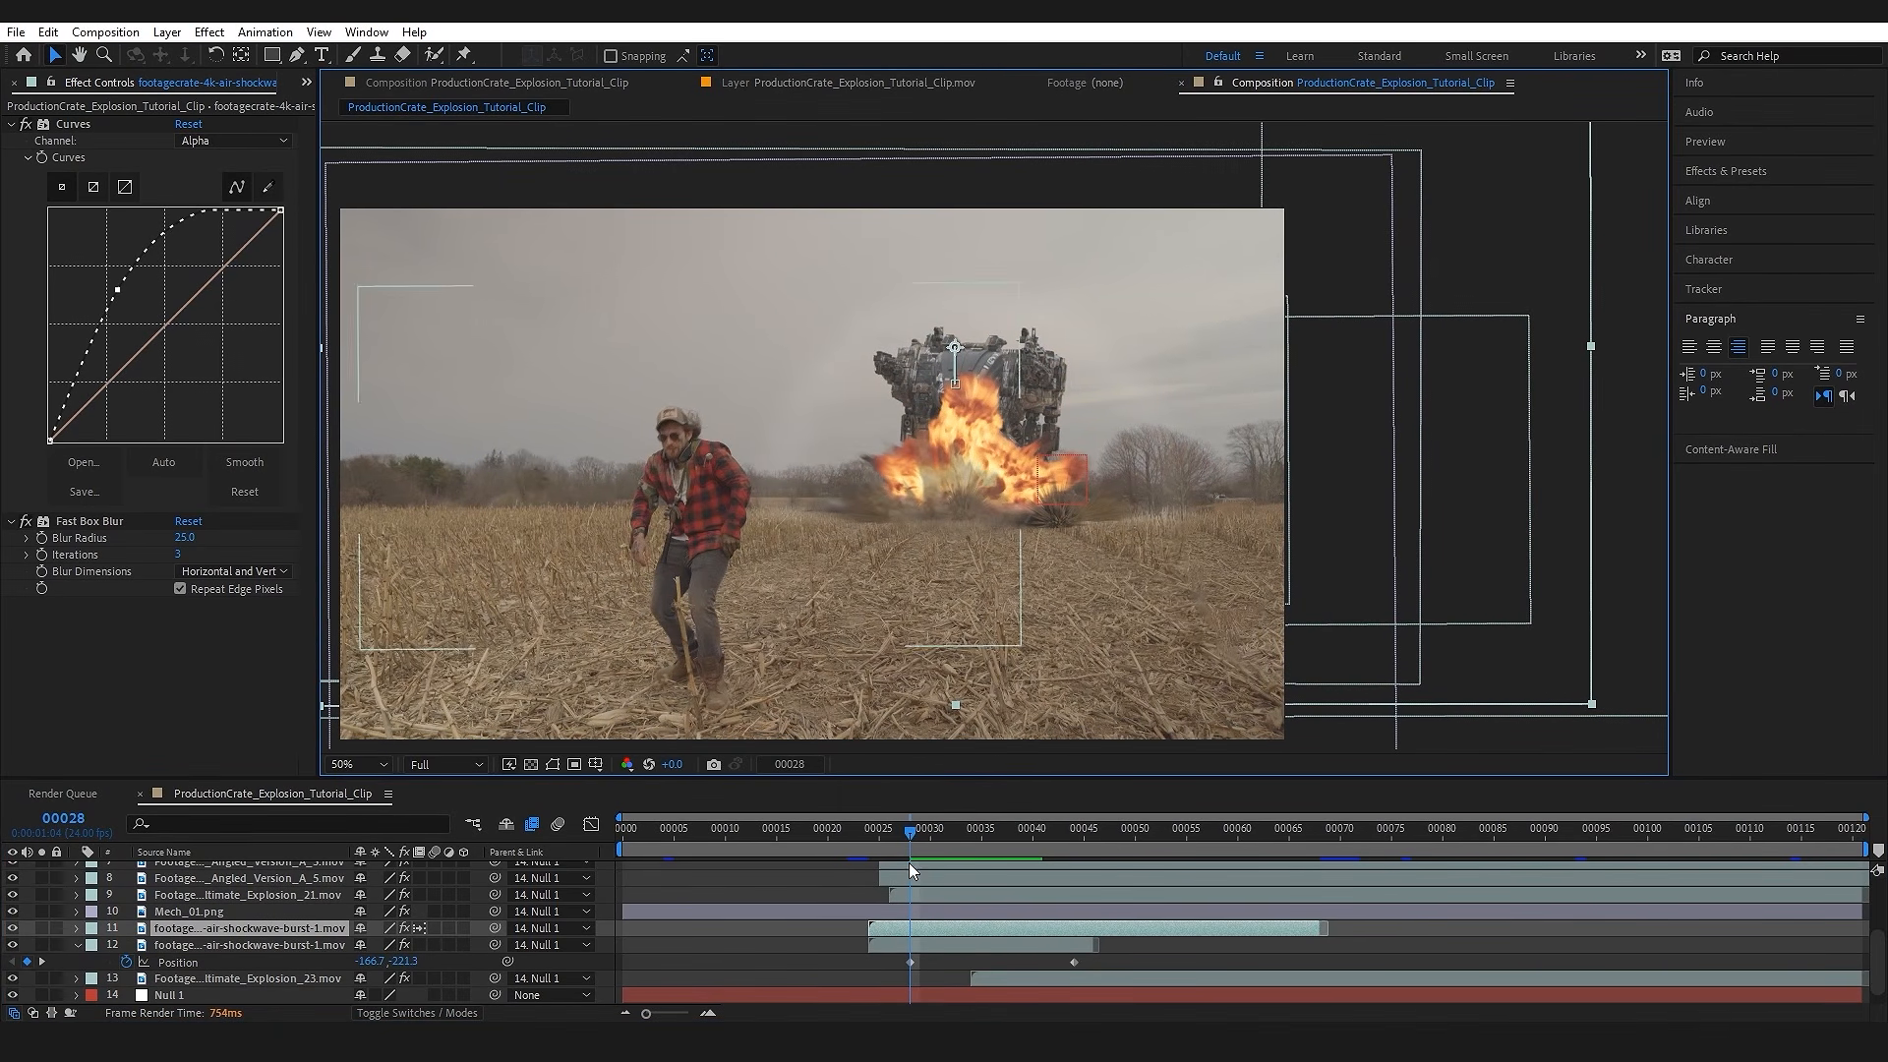
{"action": "key", "text": "ctrl+y"}
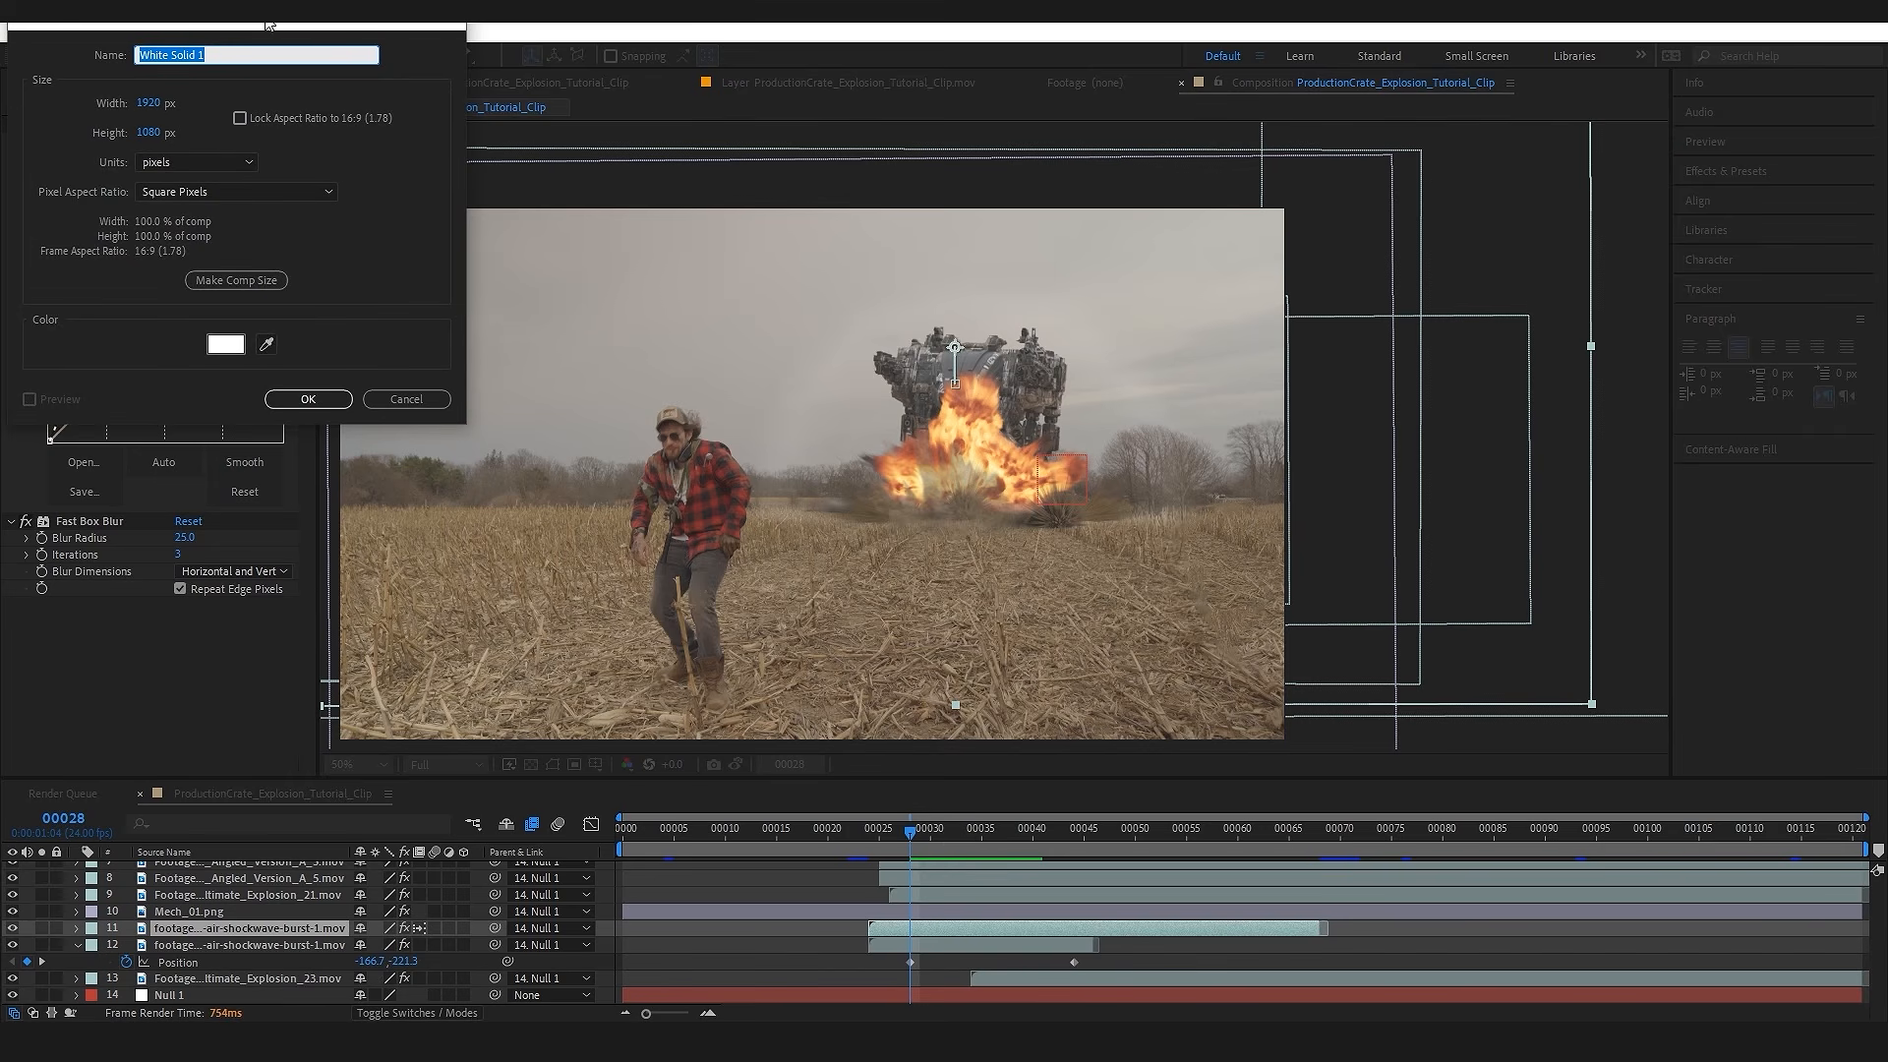
{"action": "left_click", "coordinate": [749, 619]}
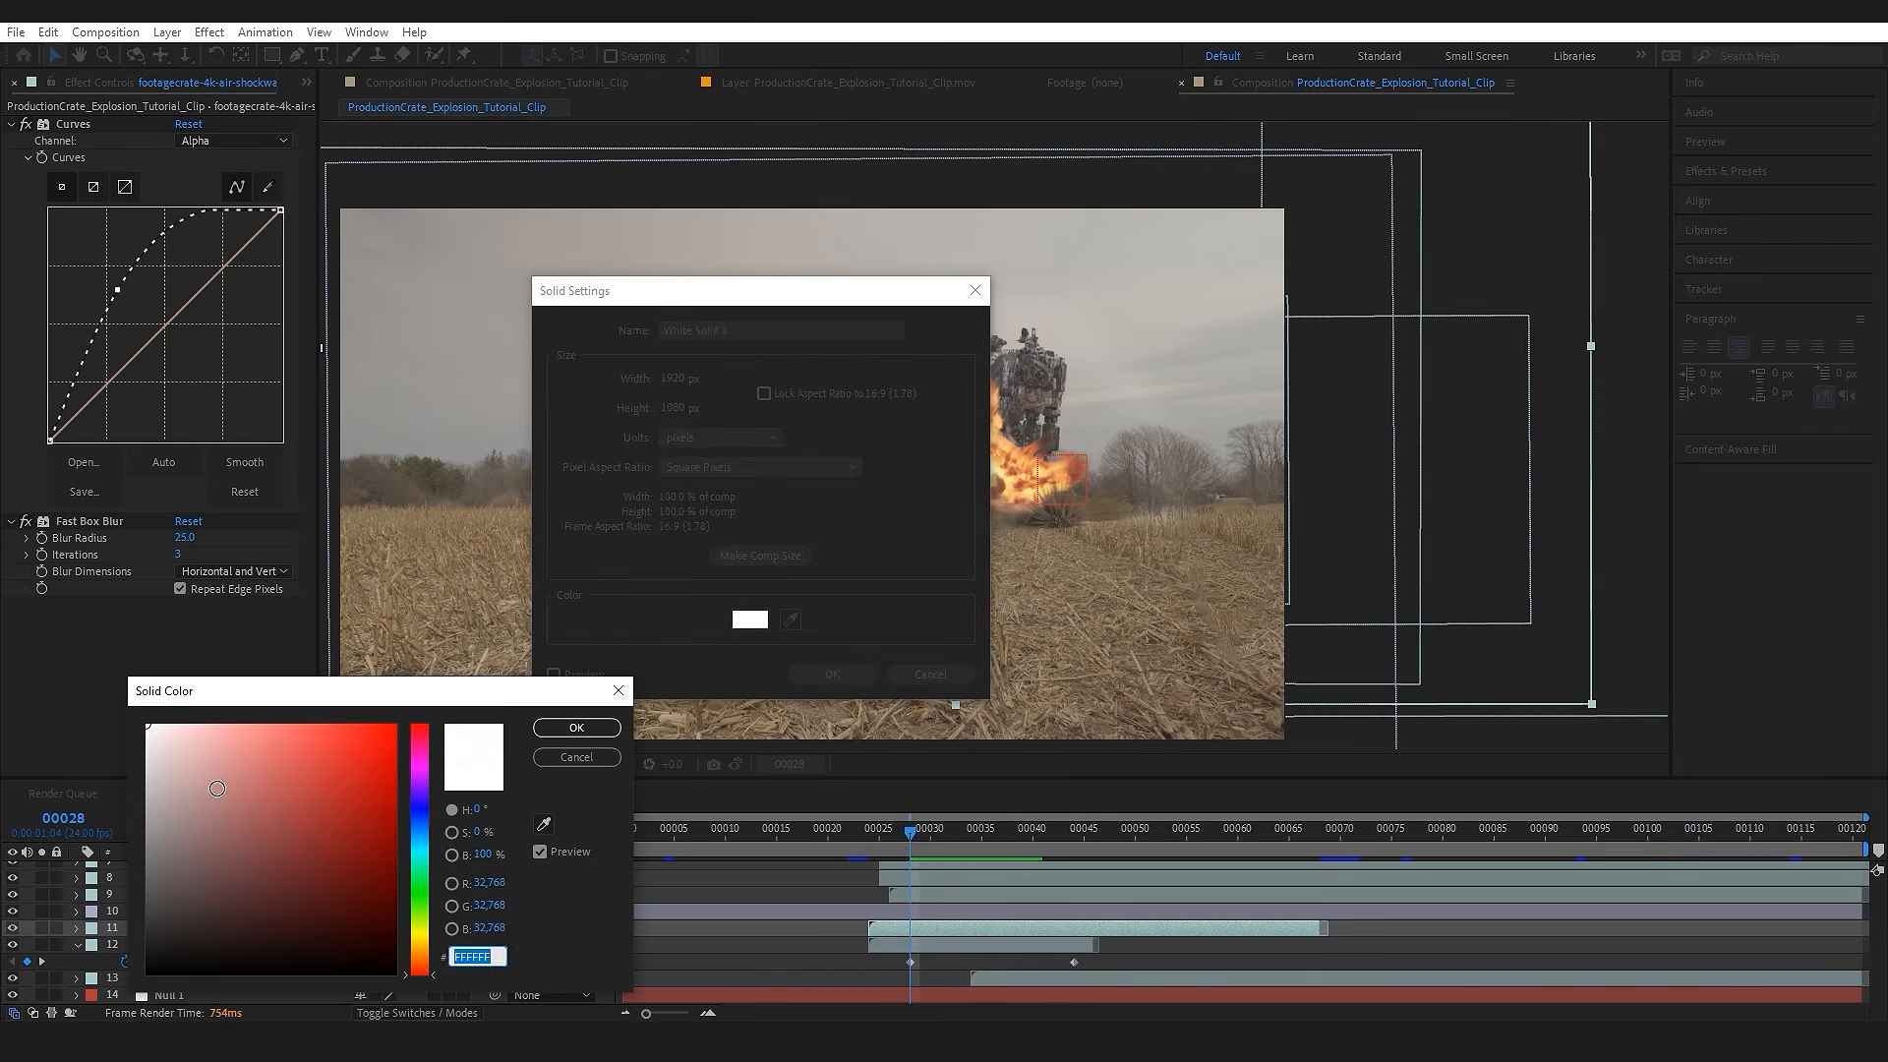
{"action": "left_click", "coordinate": [595, 728]}
{"action": "left_click", "coordinate": [832, 675]}
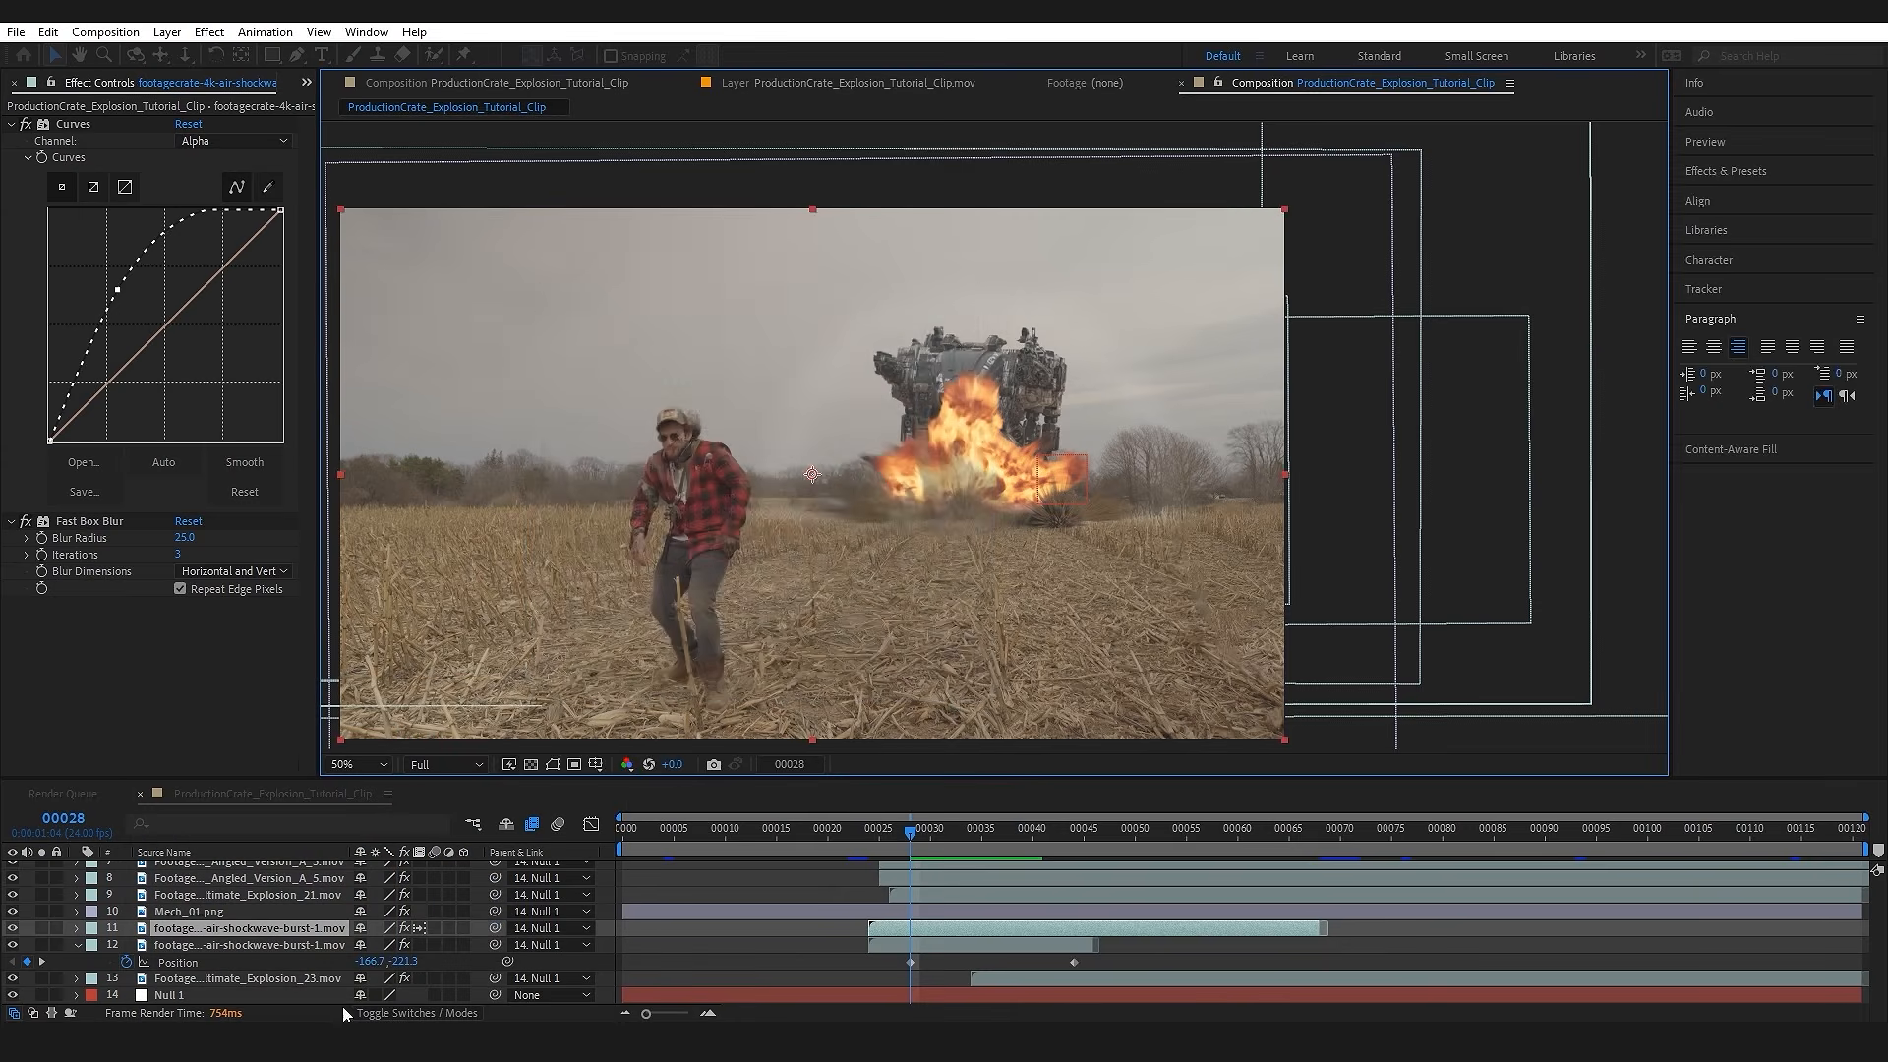
Step: Enlarge the white solid to about one and a half times the frame size and parent it to Null 1
{"action": "key", "text": "comma"}
{"action": "left_click_drag", "start_coordinate": [1140, 586], "coordinate": [1238, 654]}
{"action": "left_click_drag", "start_coordinate": [1034, 521], "coordinate": [1052, 513]}
{"action": "left_click_drag", "start_coordinate": [495, 927], "coordinate": [222, 981]}
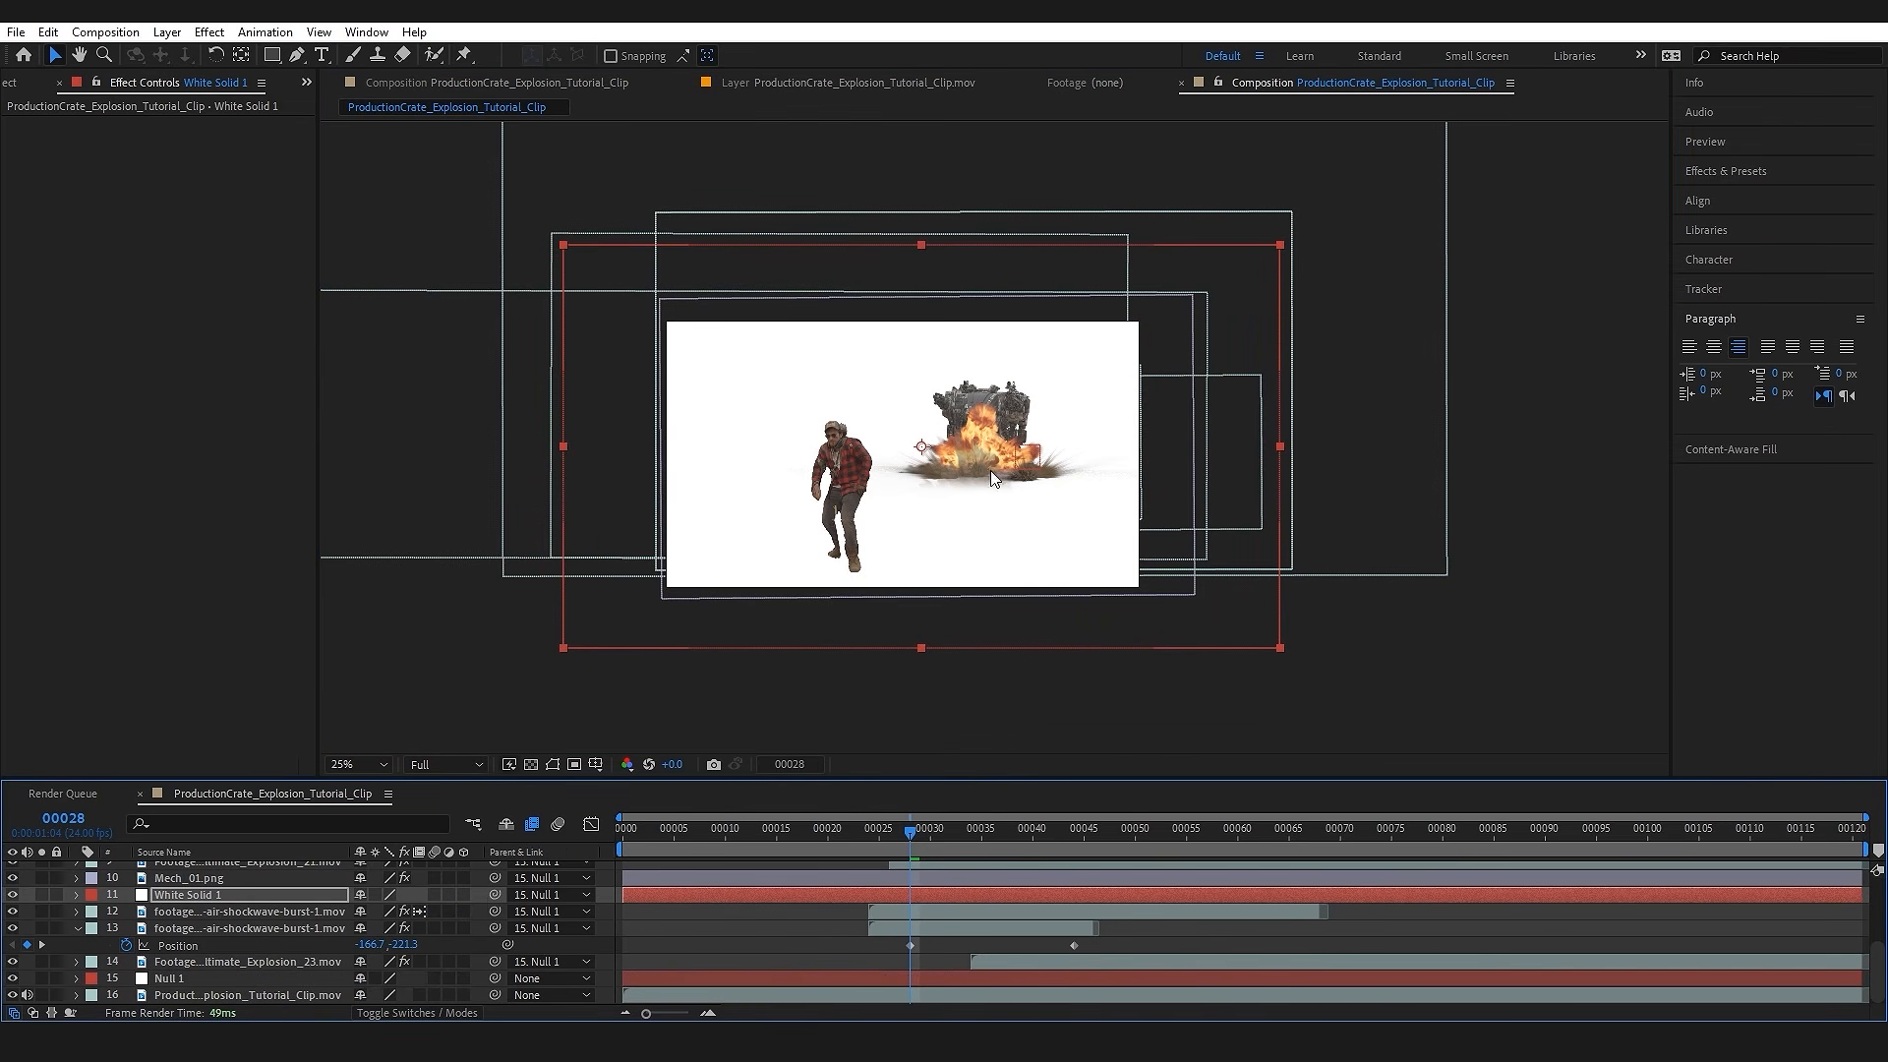
Step: Draw a circular mask on the white solid, centred on the base of the explosion and reaching up to the mech's top
{"action": "key", "text": "period"}
{"action": "mouse_move", "coordinate": [272, 55]}
{"action": "left_mouse_down"}
{"action": "mouse_move", "coordinate": [356, 89]}
{"action": "mouse_move", "coordinate": [312, 105]}
{"action": "mouse_move", "coordinate": [374, 102]}
{"action": "left_mouse_up"}
{"action": "mouse_move", "coordinate": [969, 506]}
{"action": "left_mouse_down"}
{"action": "mouse_move", "coordinate": [1070, 597]}
{"action": "mouse_move", "coordinate": [1103, 670]}
{"action": "mouse_move", "coordinate": [1086, 696]}
{"action": "mouse_move", "coordinate": [1158, 732]}
{"action": "mouse_move", "coordinate": [1147, 704]}
{"action": "left_mouse_up"}
Step: Keyframe the circular mask's expansion from -257 pixels at frame 27 to 766 pixels at frame 35
{"action": "left_click", "coordinate": [122, 894]}
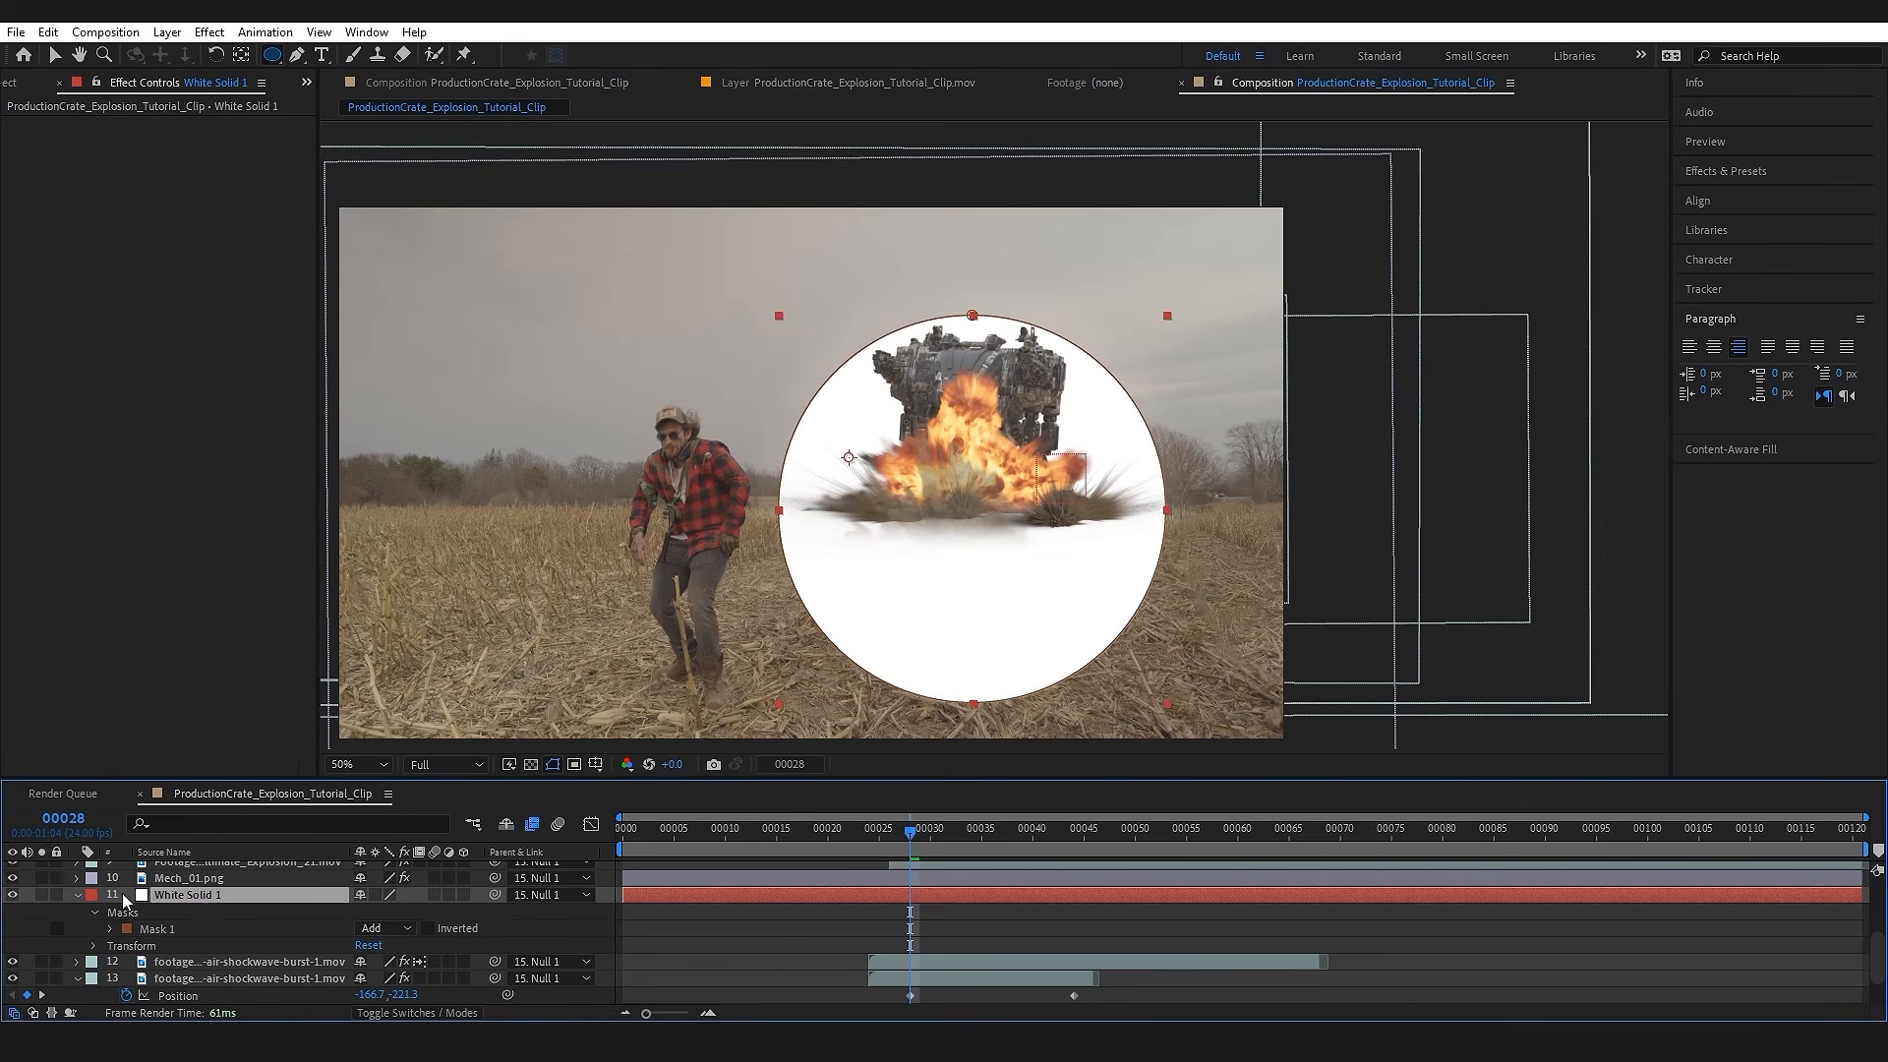
{"action": "key", "text": "m"}
{"action": "key", "text": "m"}
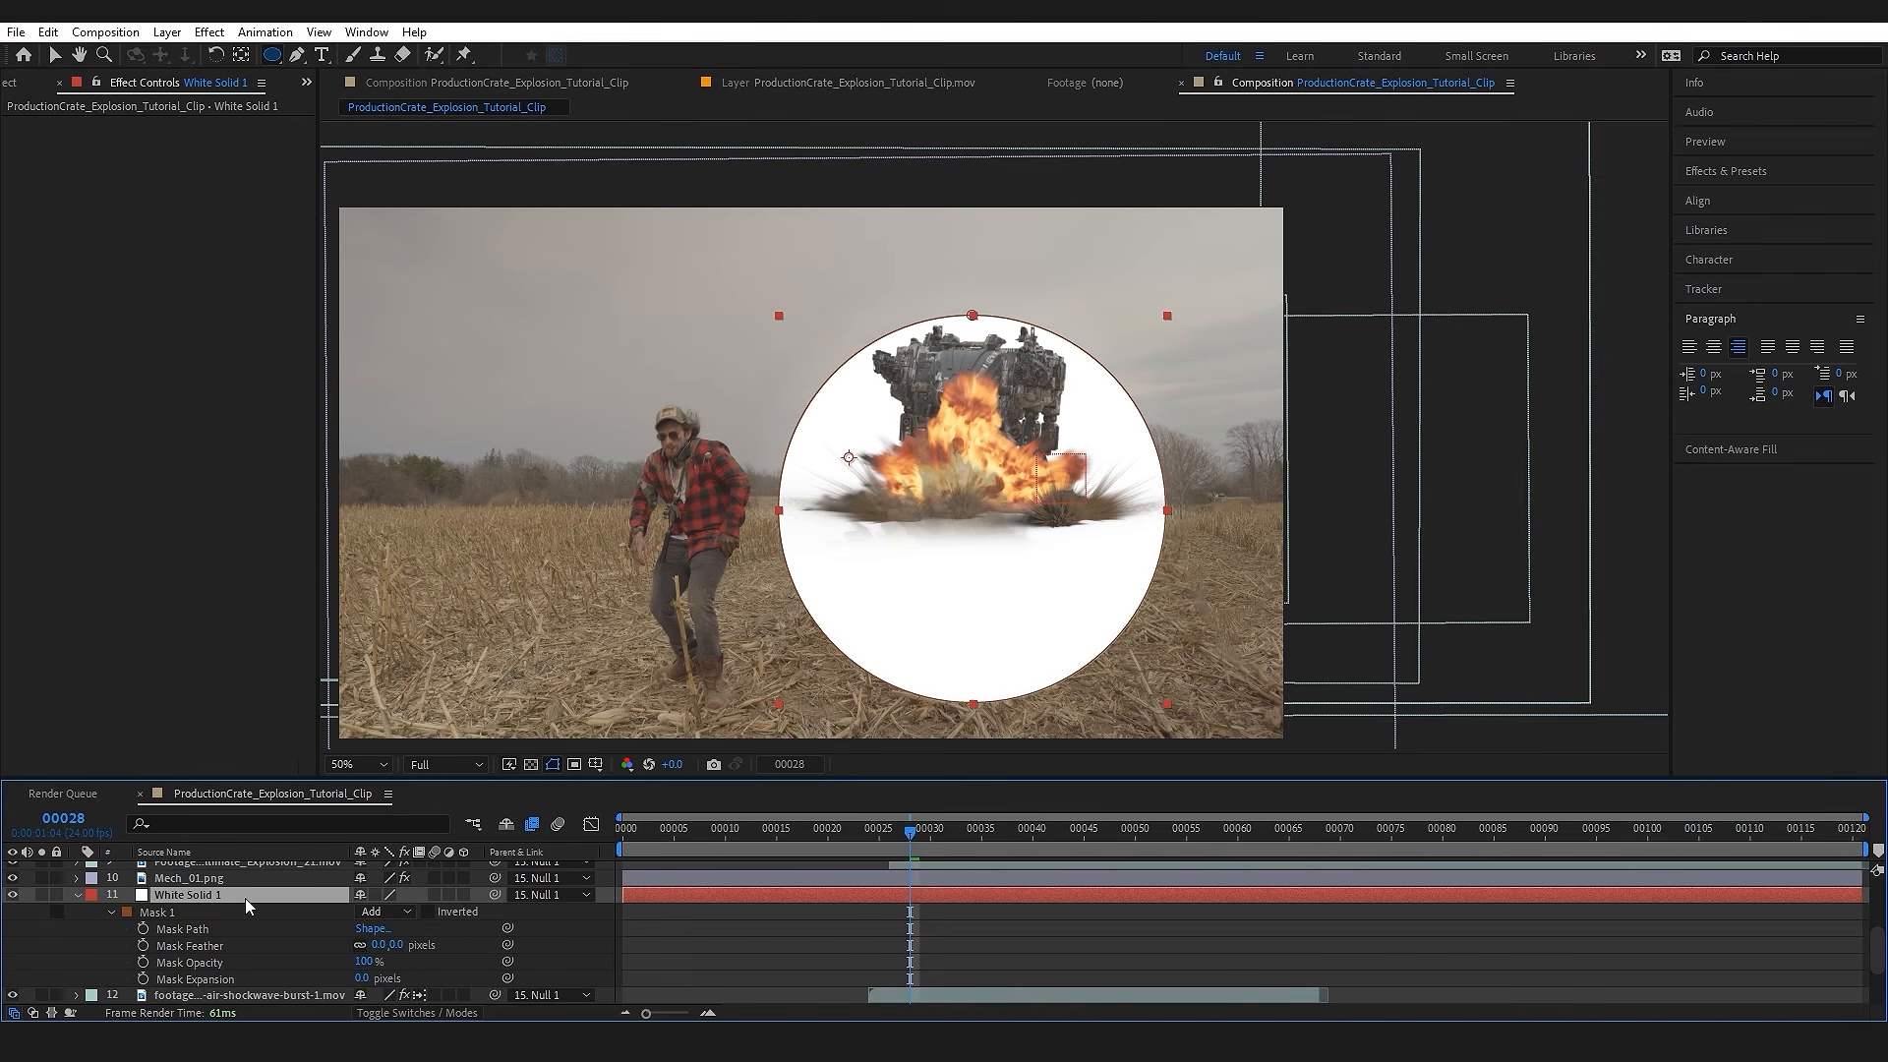
{"action": "scroll", "coordinate": [244, 926], "scroll_direction": "down", "scroll_amount": 2}
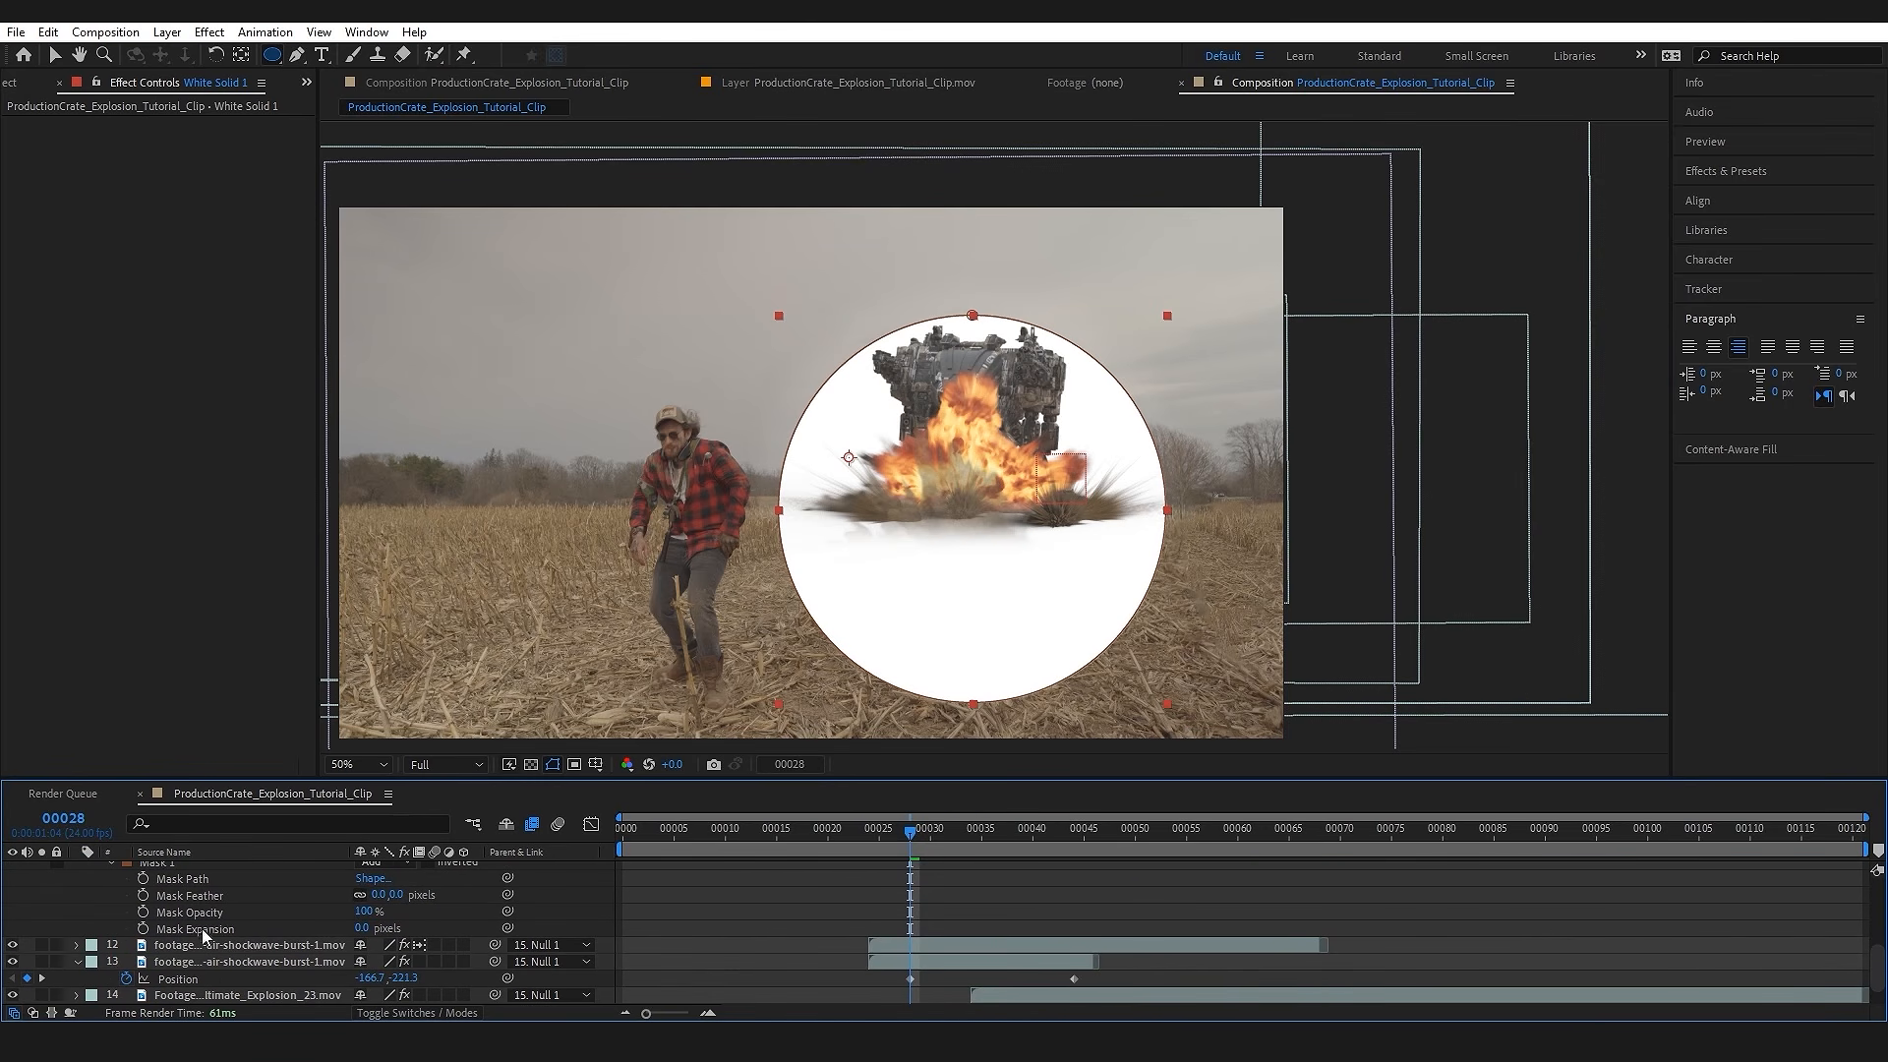
{"action": "left_click_drag", "start_coordinate": [902, 838], "coordinate": [899, 838]}
{"action": "left_click_drag", "start_coordinate": [363, 928], "coordinate": [137, 955]}
{"action": "left_click", "coordinate": [142, 928]}
{"action": "left_click_drag", "start_coordinate": [906, 840], "coordinate": [983, 830]}
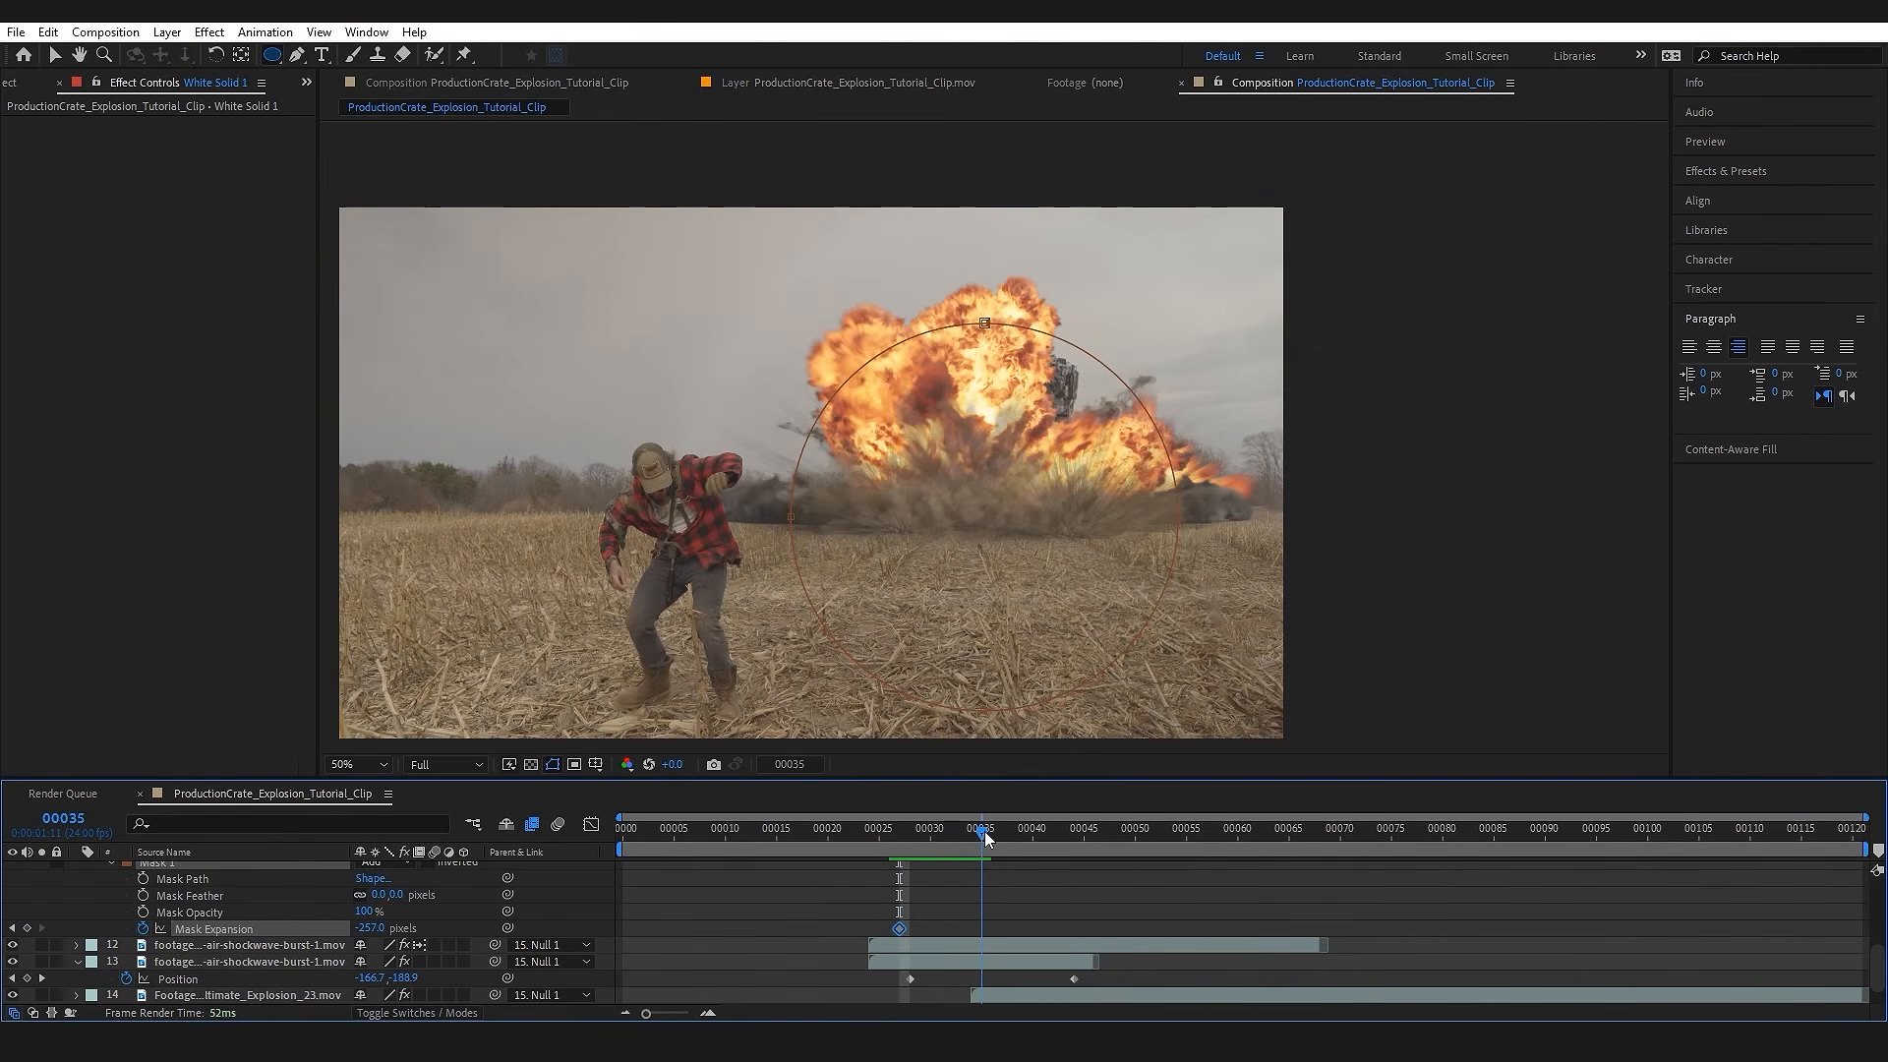
{"action": "left_click_drag", "start_coordinate": [387, 928], "coordinate": [1288, 874]}
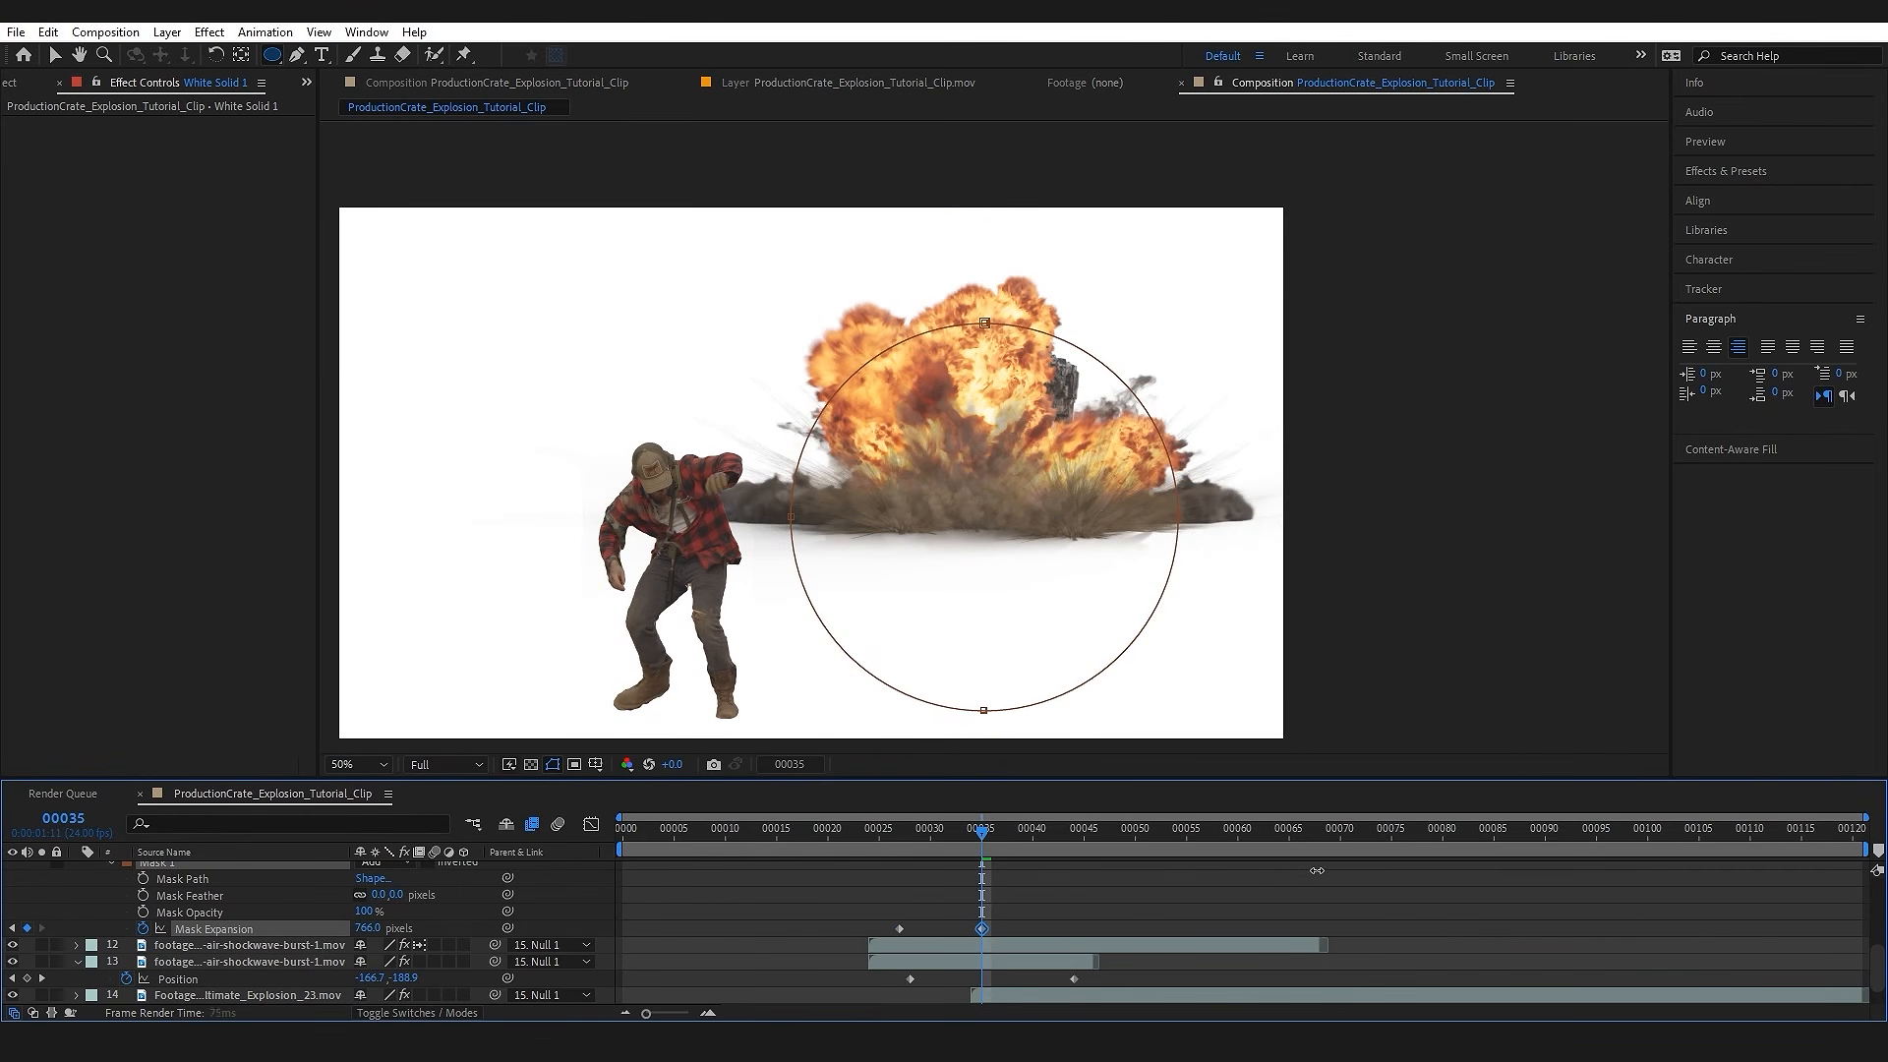
Step: Duplicate the white solid's circular mask and set the copy's mode to Subtract
{"action": "scroll", "coordinate": [108, 924], "scroll_direction": "up", "scroll_amount": 2}
{"action": "left_click", "coordinate": [109, 911]}
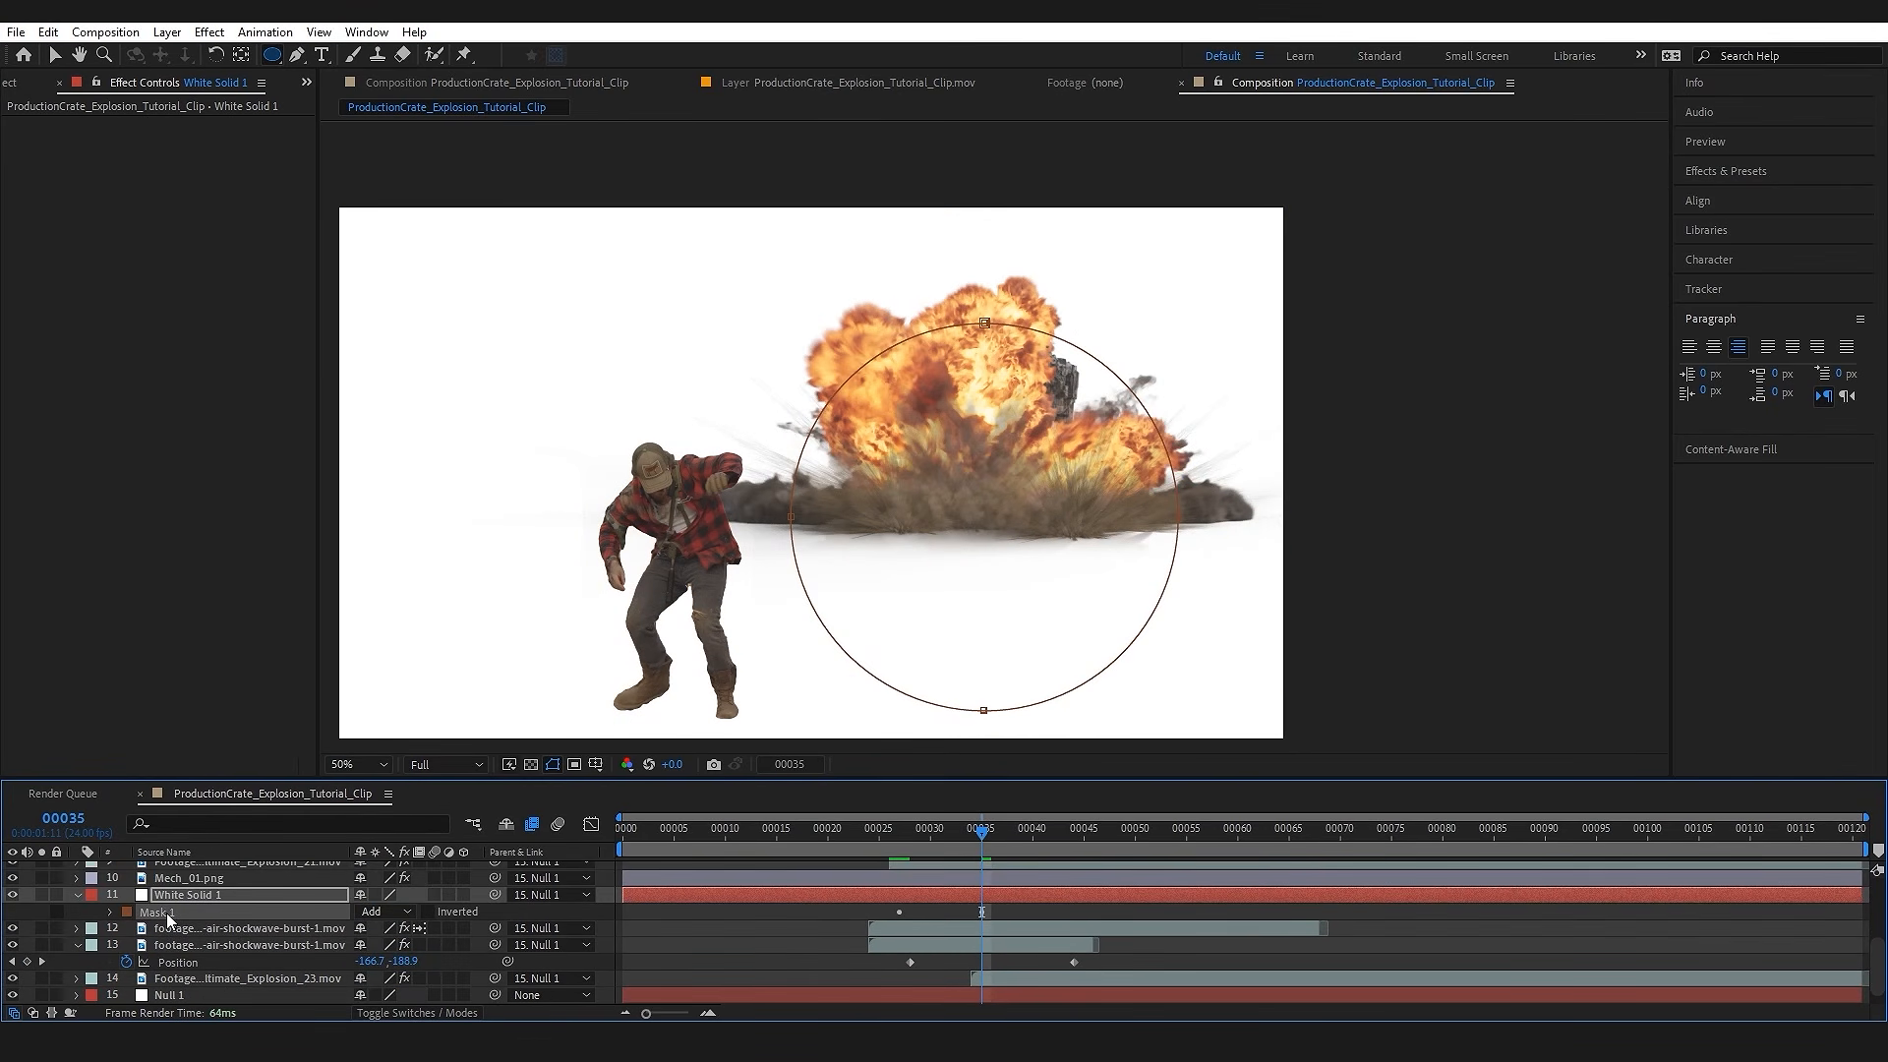
{"action": "key", "text": "ctrl+d"}
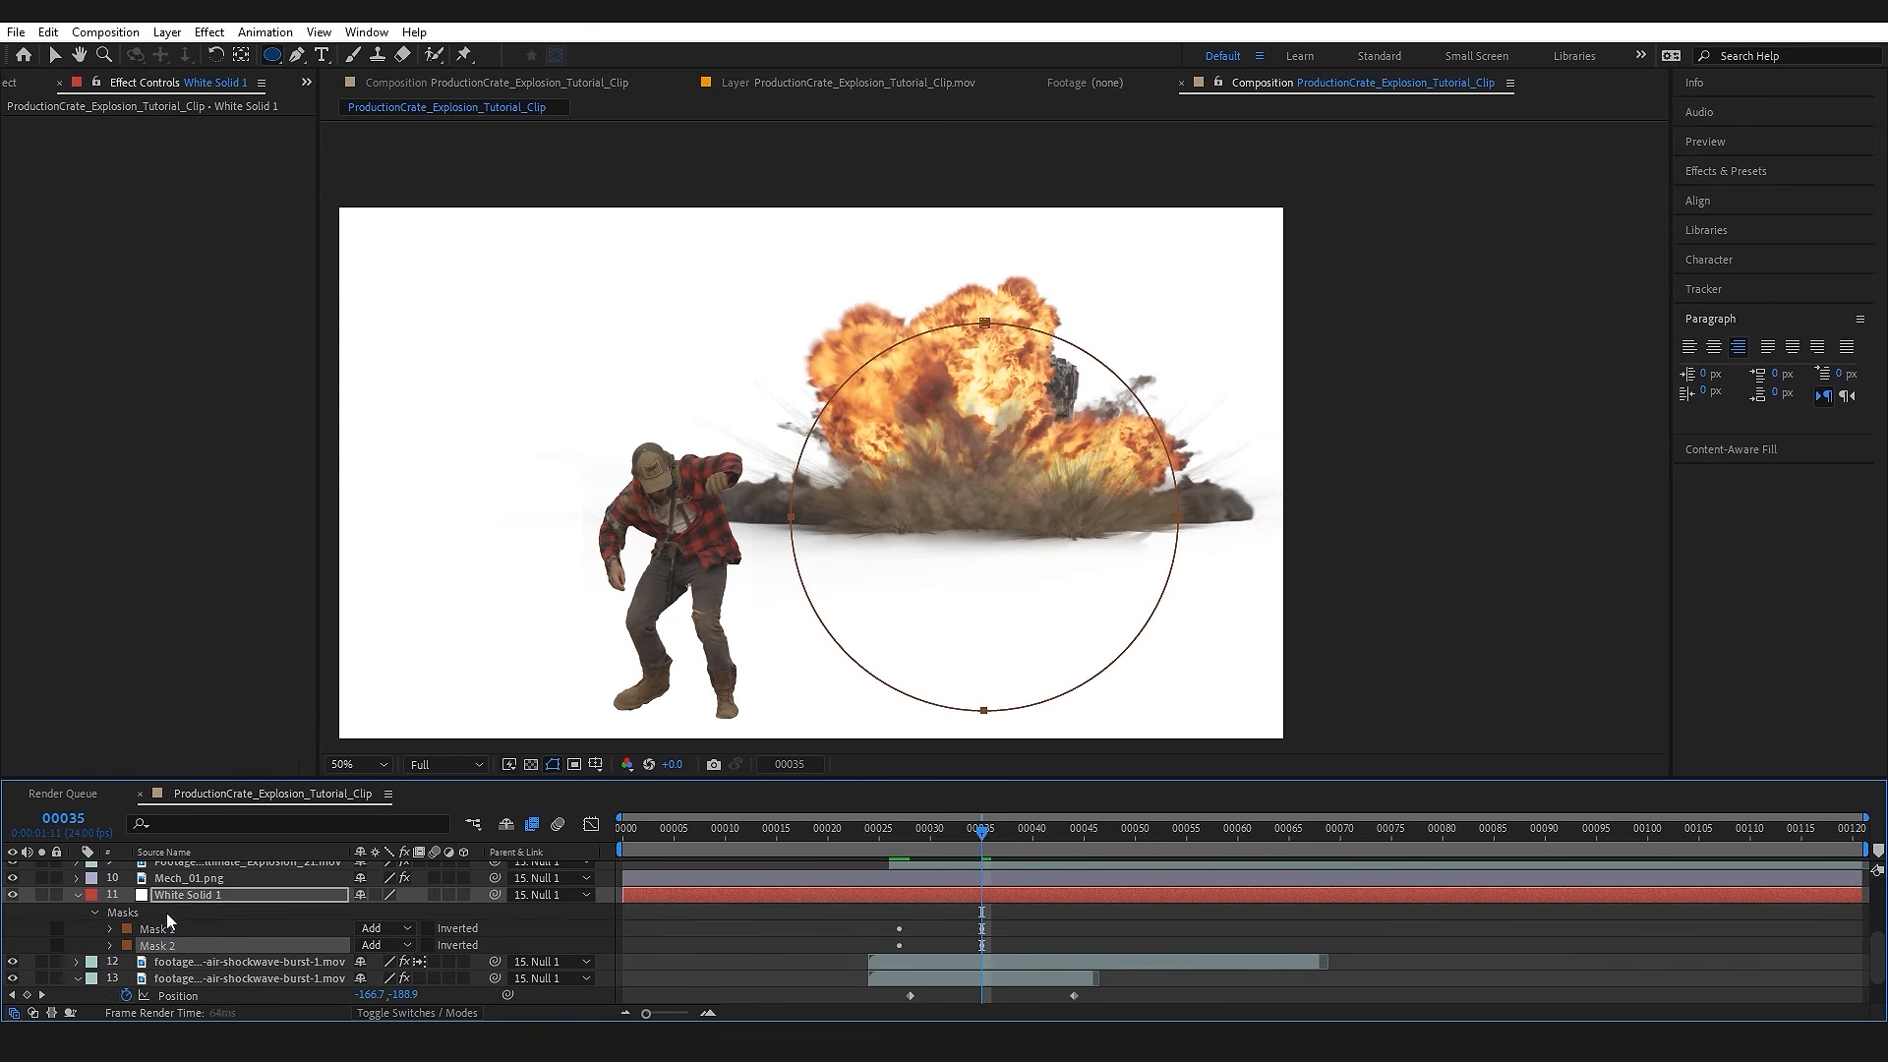
{"action": "left_click", "coordinate": [403, 945]}
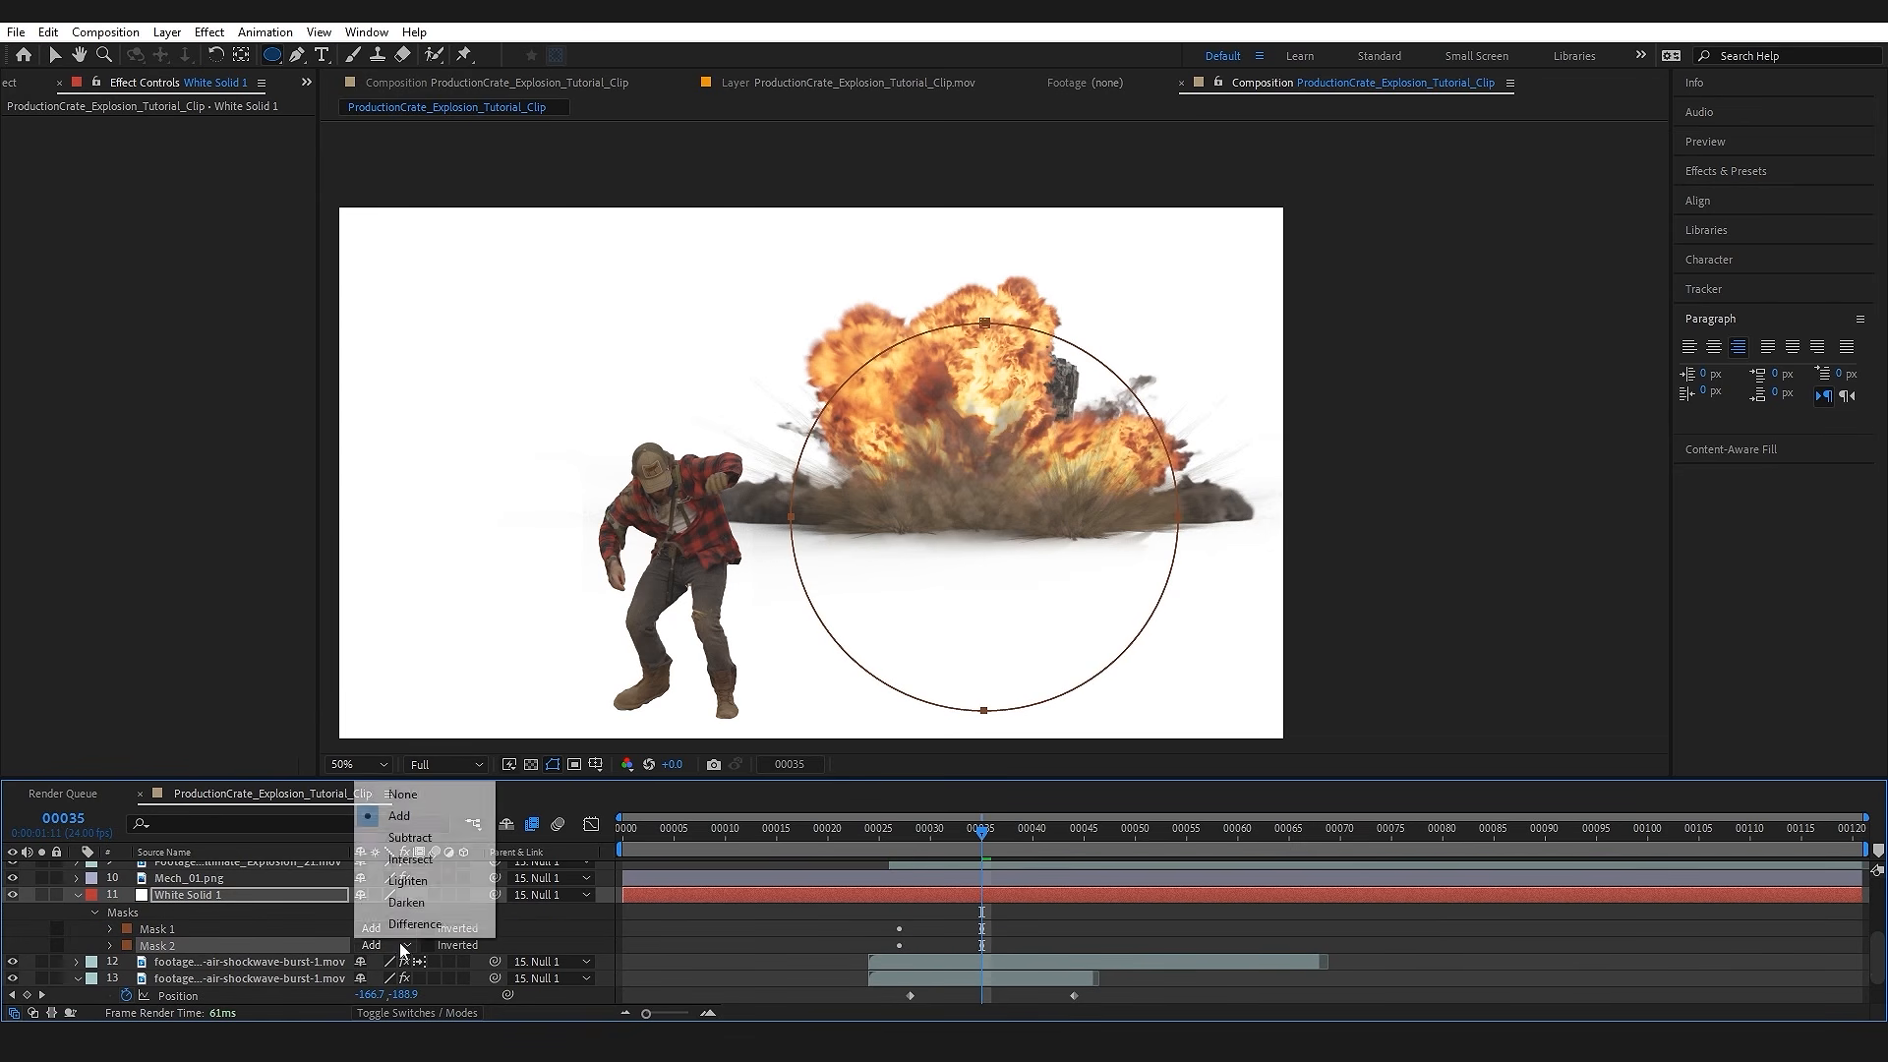
{"action": "left_click", "coordinate": [421, 843]}
Step: Delay the subtracting mask's final expansion keyframe to frame 38 and check the resulting ring at frame 29
{"action": "left_click", "coordinate": [109, 944]}
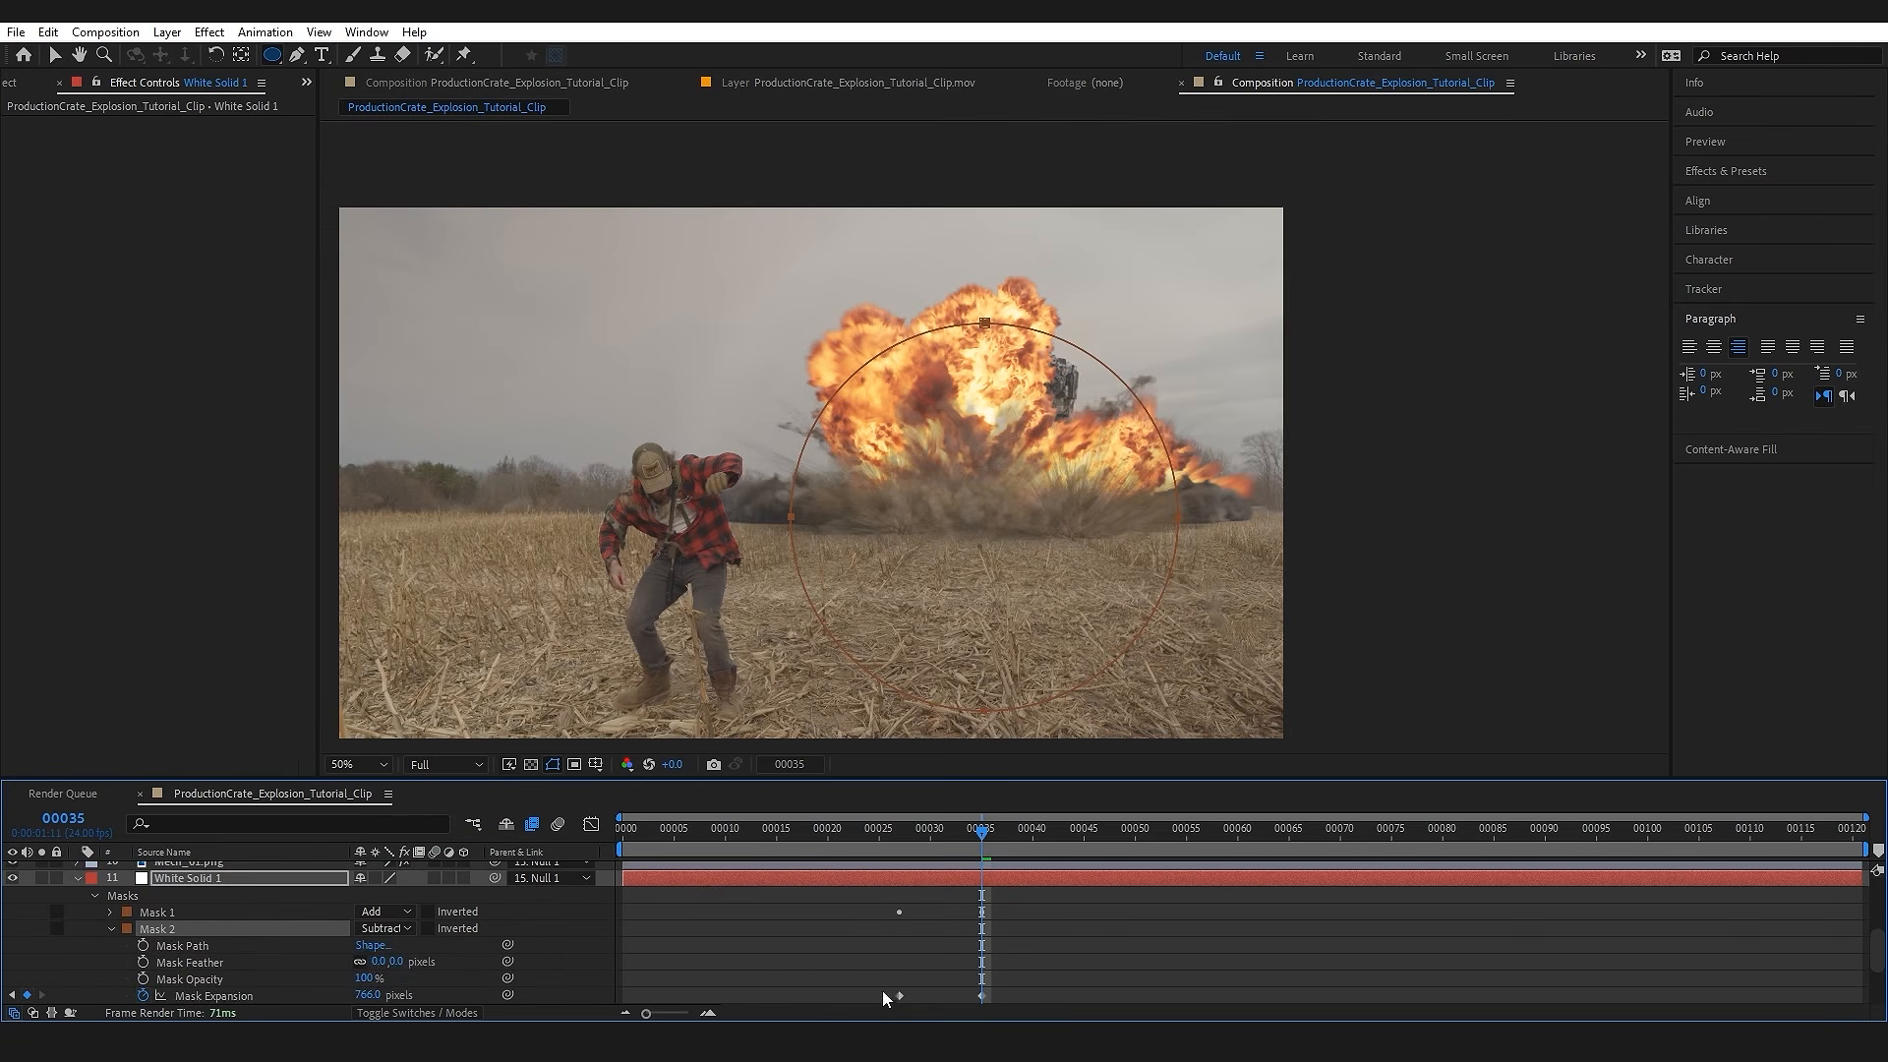
{"action": "scroll", "coordinate": [1016, 963], "scroll_direction": "down", "scroll_amount": 3}
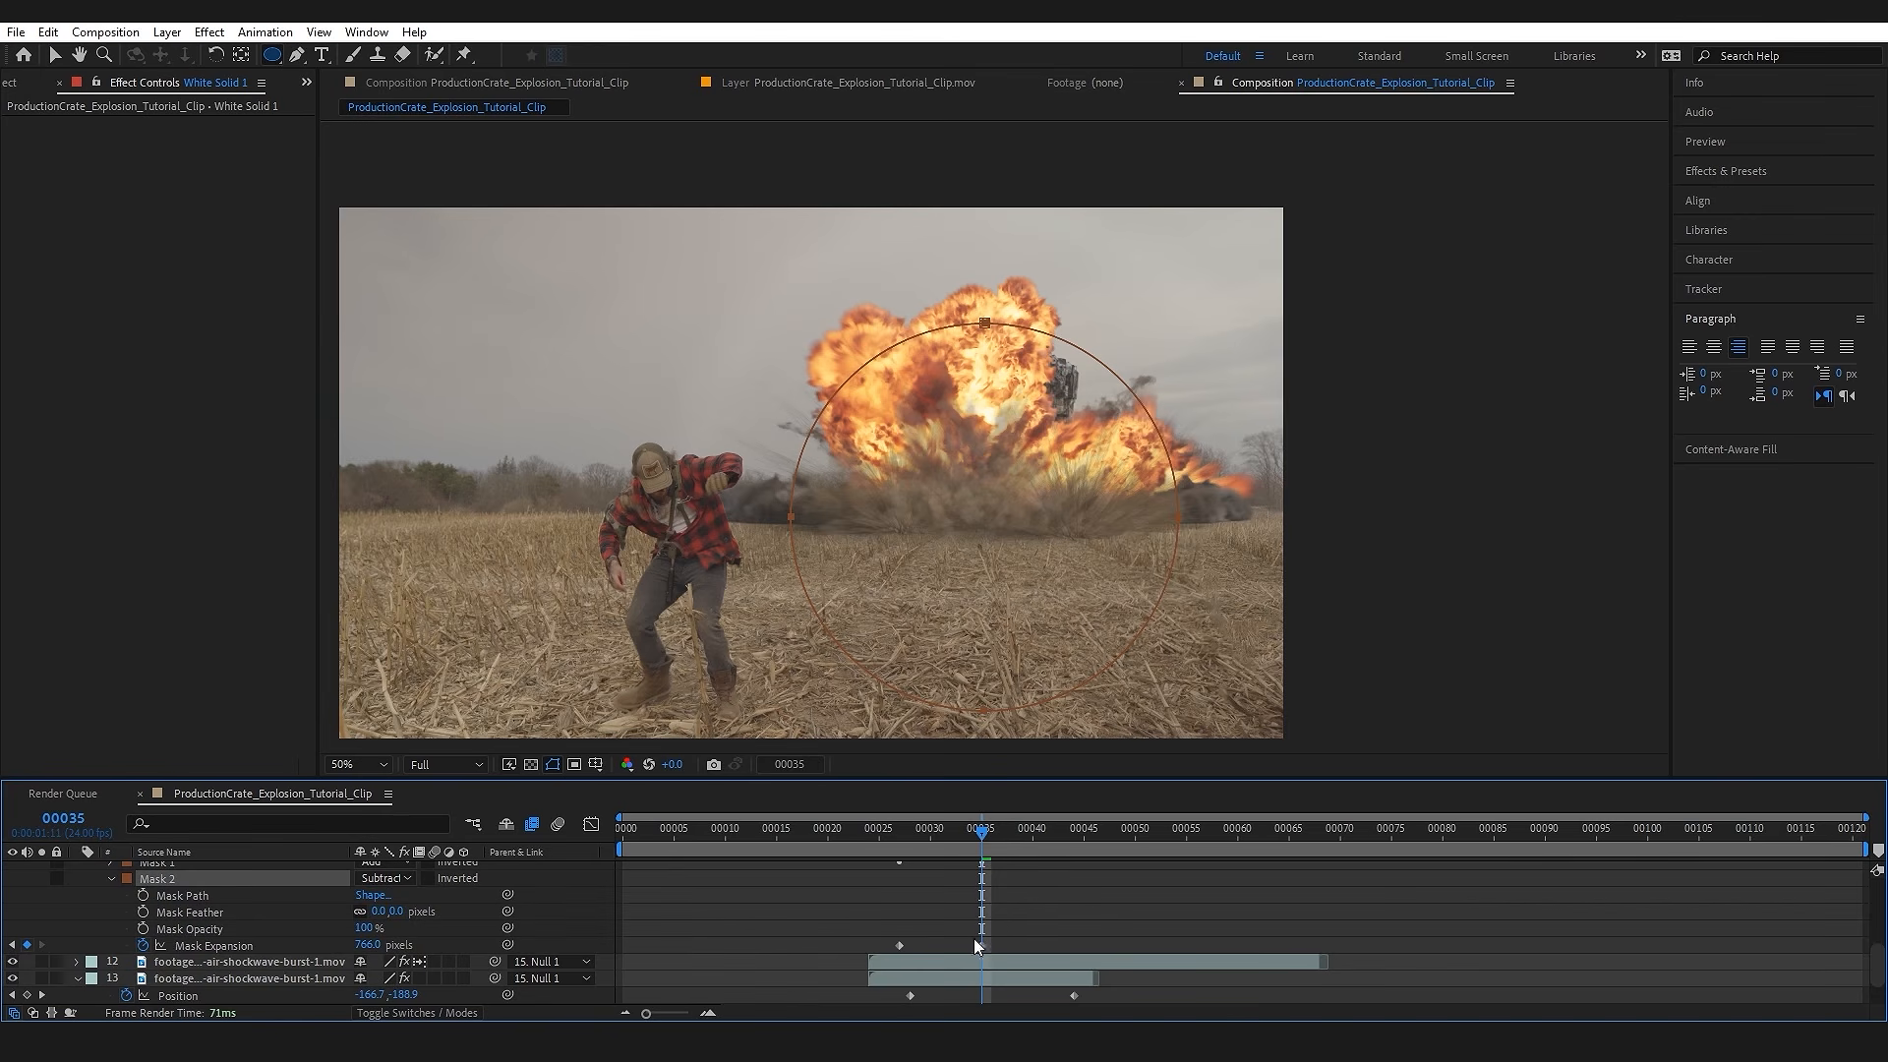
{"action": "left_click_drag", "start_coordinate": [982, 945], "coordinate": [1012, 942]}
{"action": "left_click", "coordinate": [944, 843]}
{"action": "mouse_move", "coordinate": [940, 843]}
{"action": "left_mouse_down"}
{"action": "mouse_move", "coordinate": [922, 846]}
{"action": "mouse_move", "coordinate": [983, 846]}
{"action": "mouse_move", "coordinate": [920, 844]}
{"action": "left_mouse_up"}
{"action": "scroll", "coordinate": [904, 835], "scroll_direction": "up", "scroll_amount": 3}
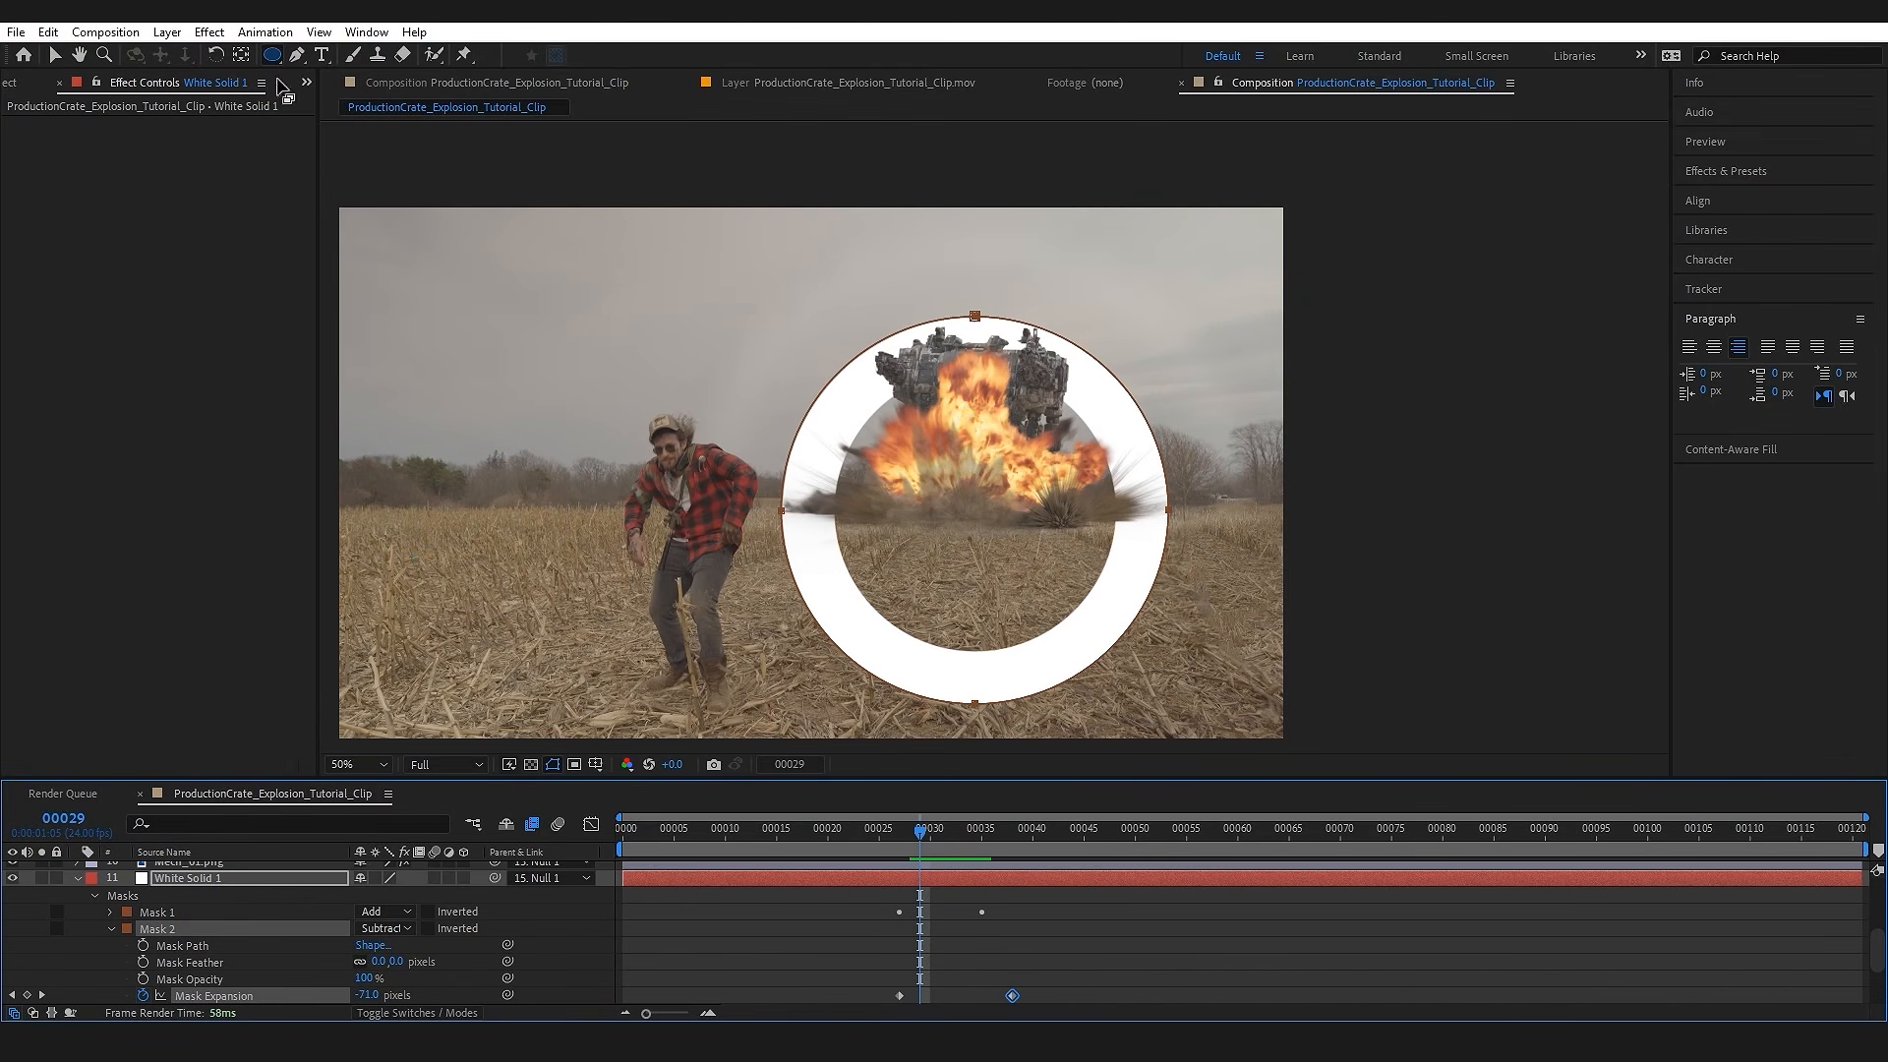
Step: Draw a wide rectangular mask over the ground below the horizon, set it to Subtract, and check the half ring at frame 31
{"action": "left_click_drag", "start_coordinate": [270, 59], "coordinate": [339, 63]}
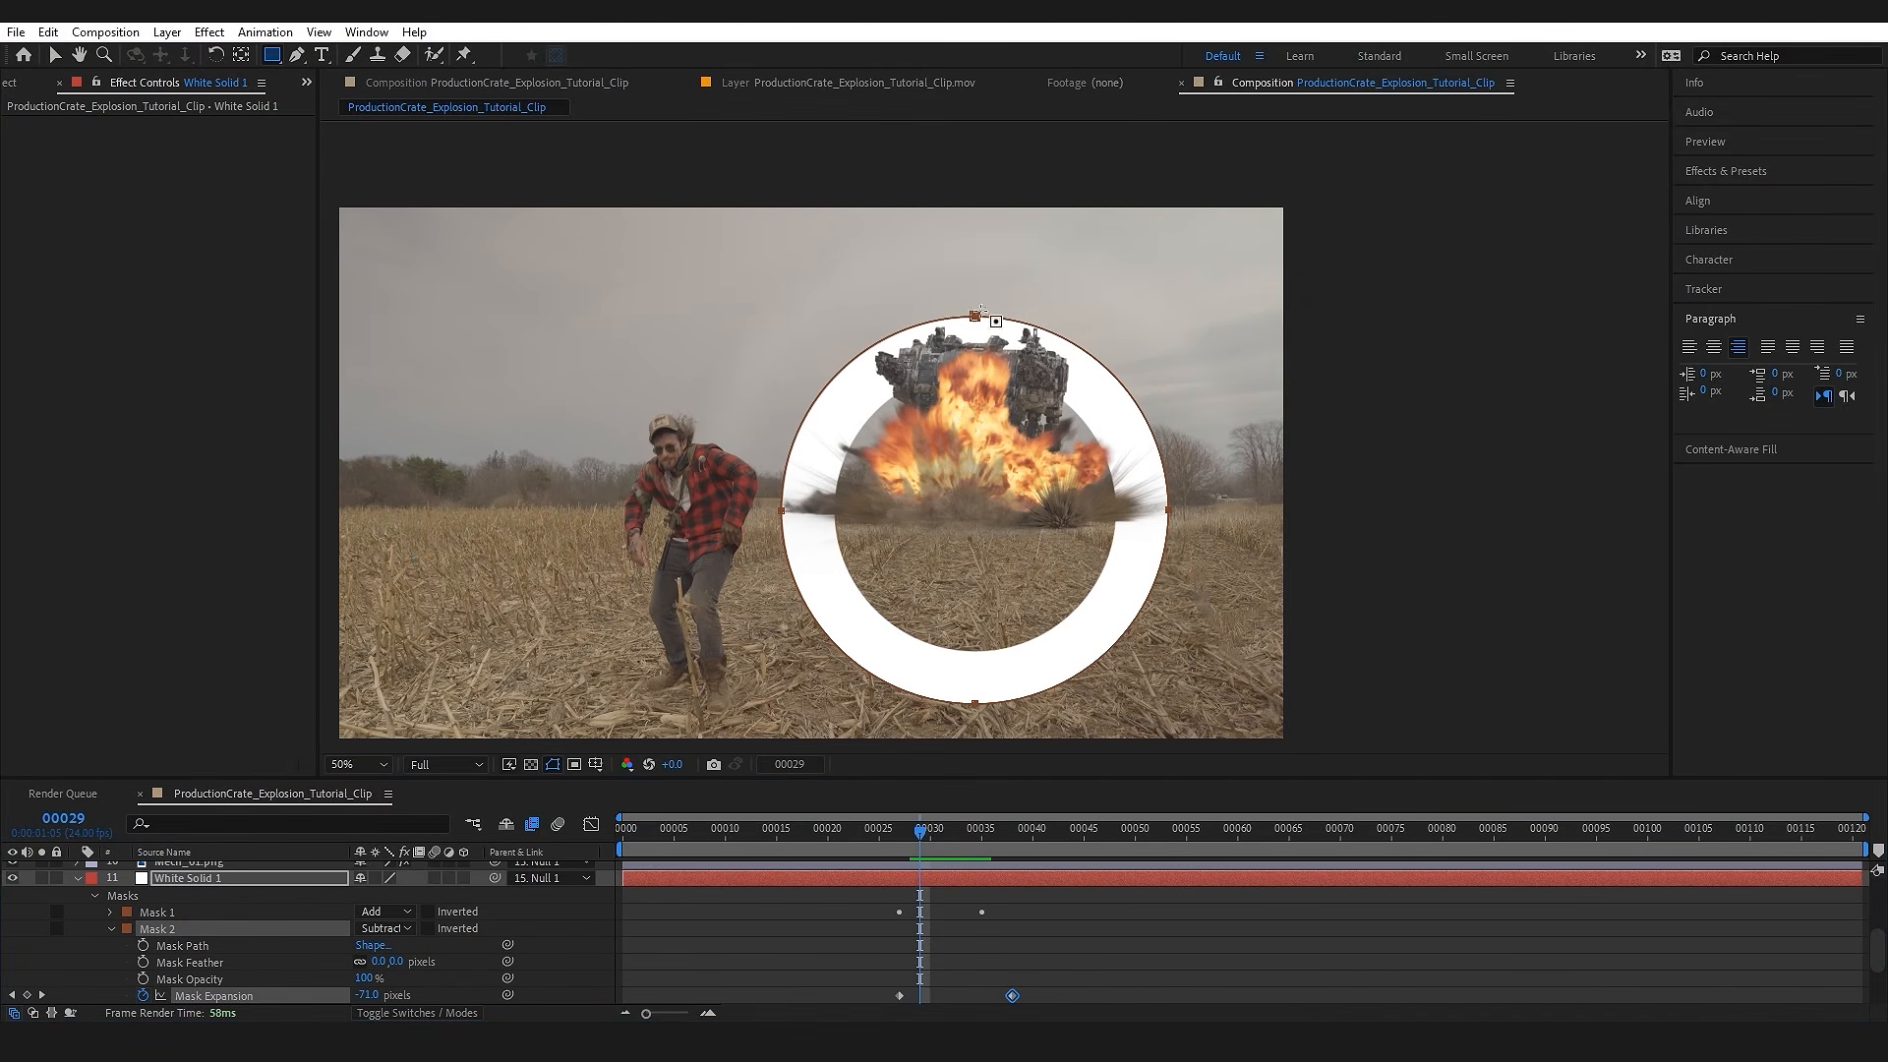
{"action": "key", "text": "comma"}
{"action": "key", "text": "comma"}
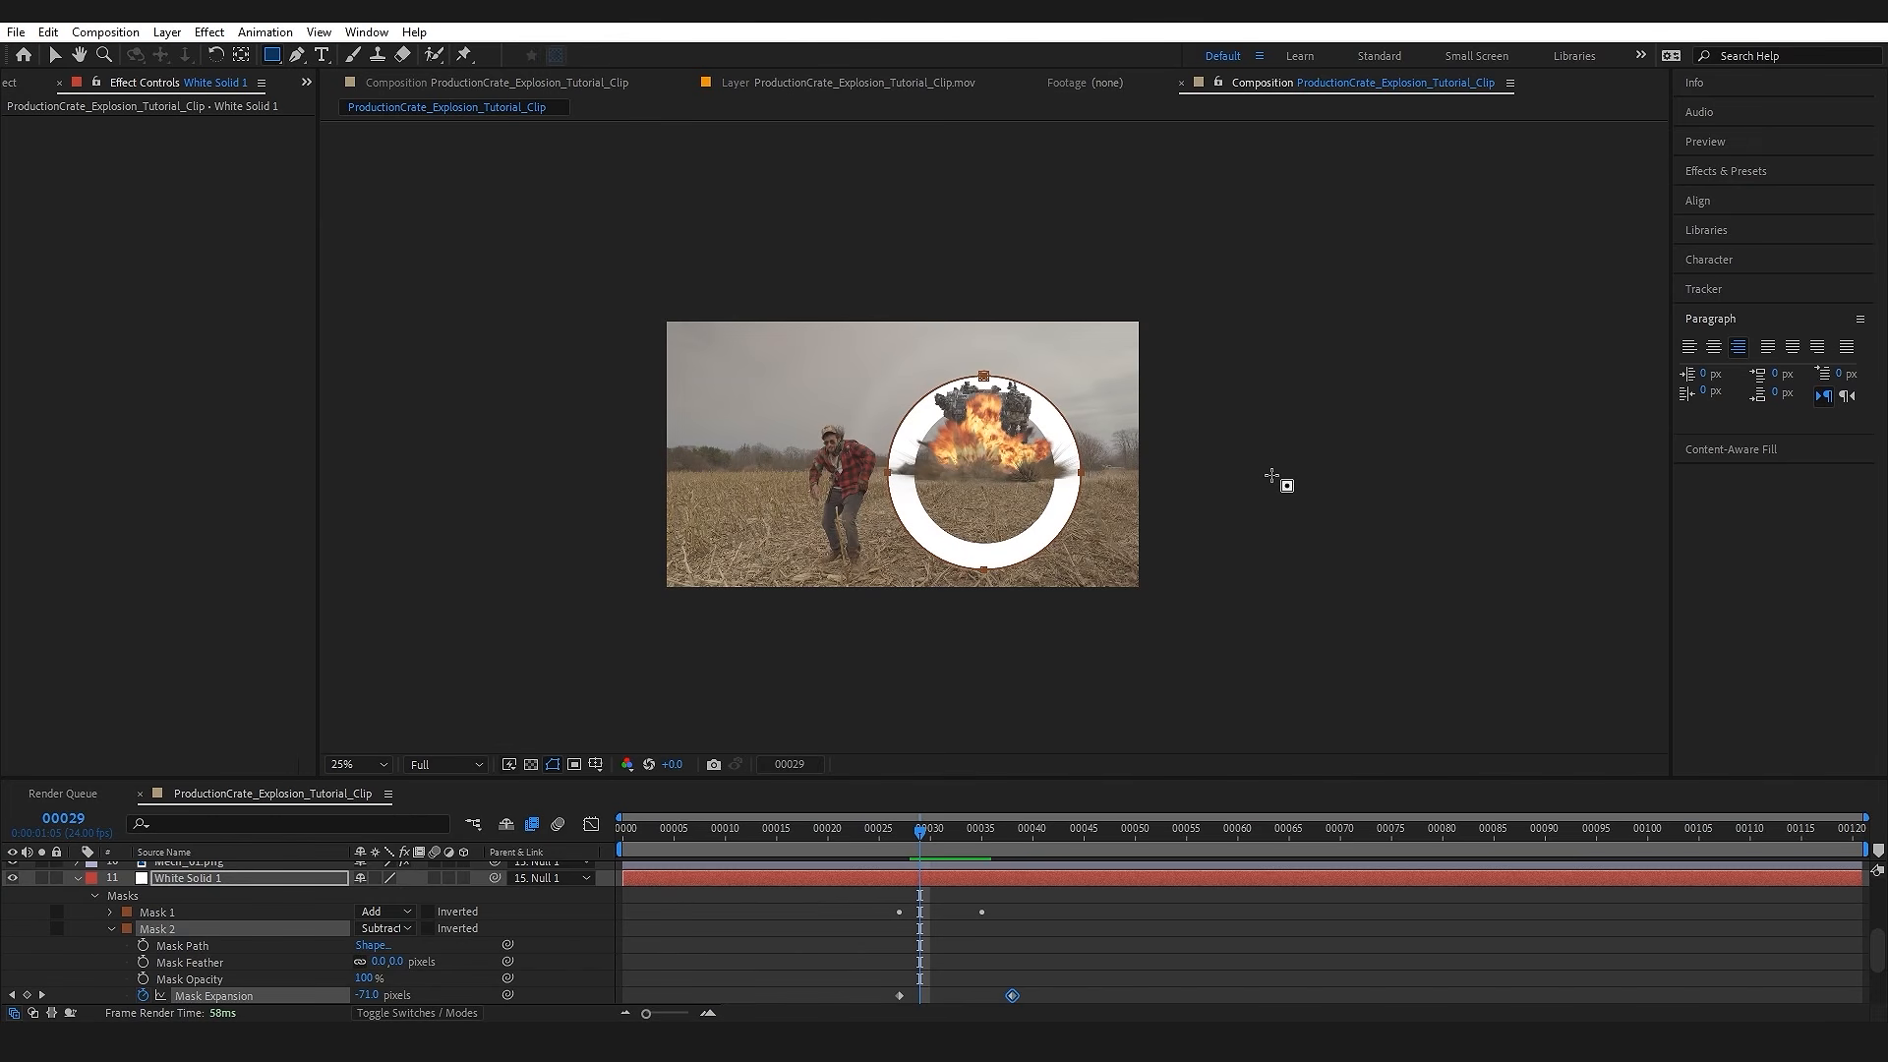
{"action": "left_click_drag", "start_coordinate": [1296, 479], "coordinate": [553, 652]}
{"action": "scroll", "coordinate": [457, 958], "scroll_direction": "down", "scroll_amount": 1}
{"action": "left_click", "coordinate": [385, 944]}
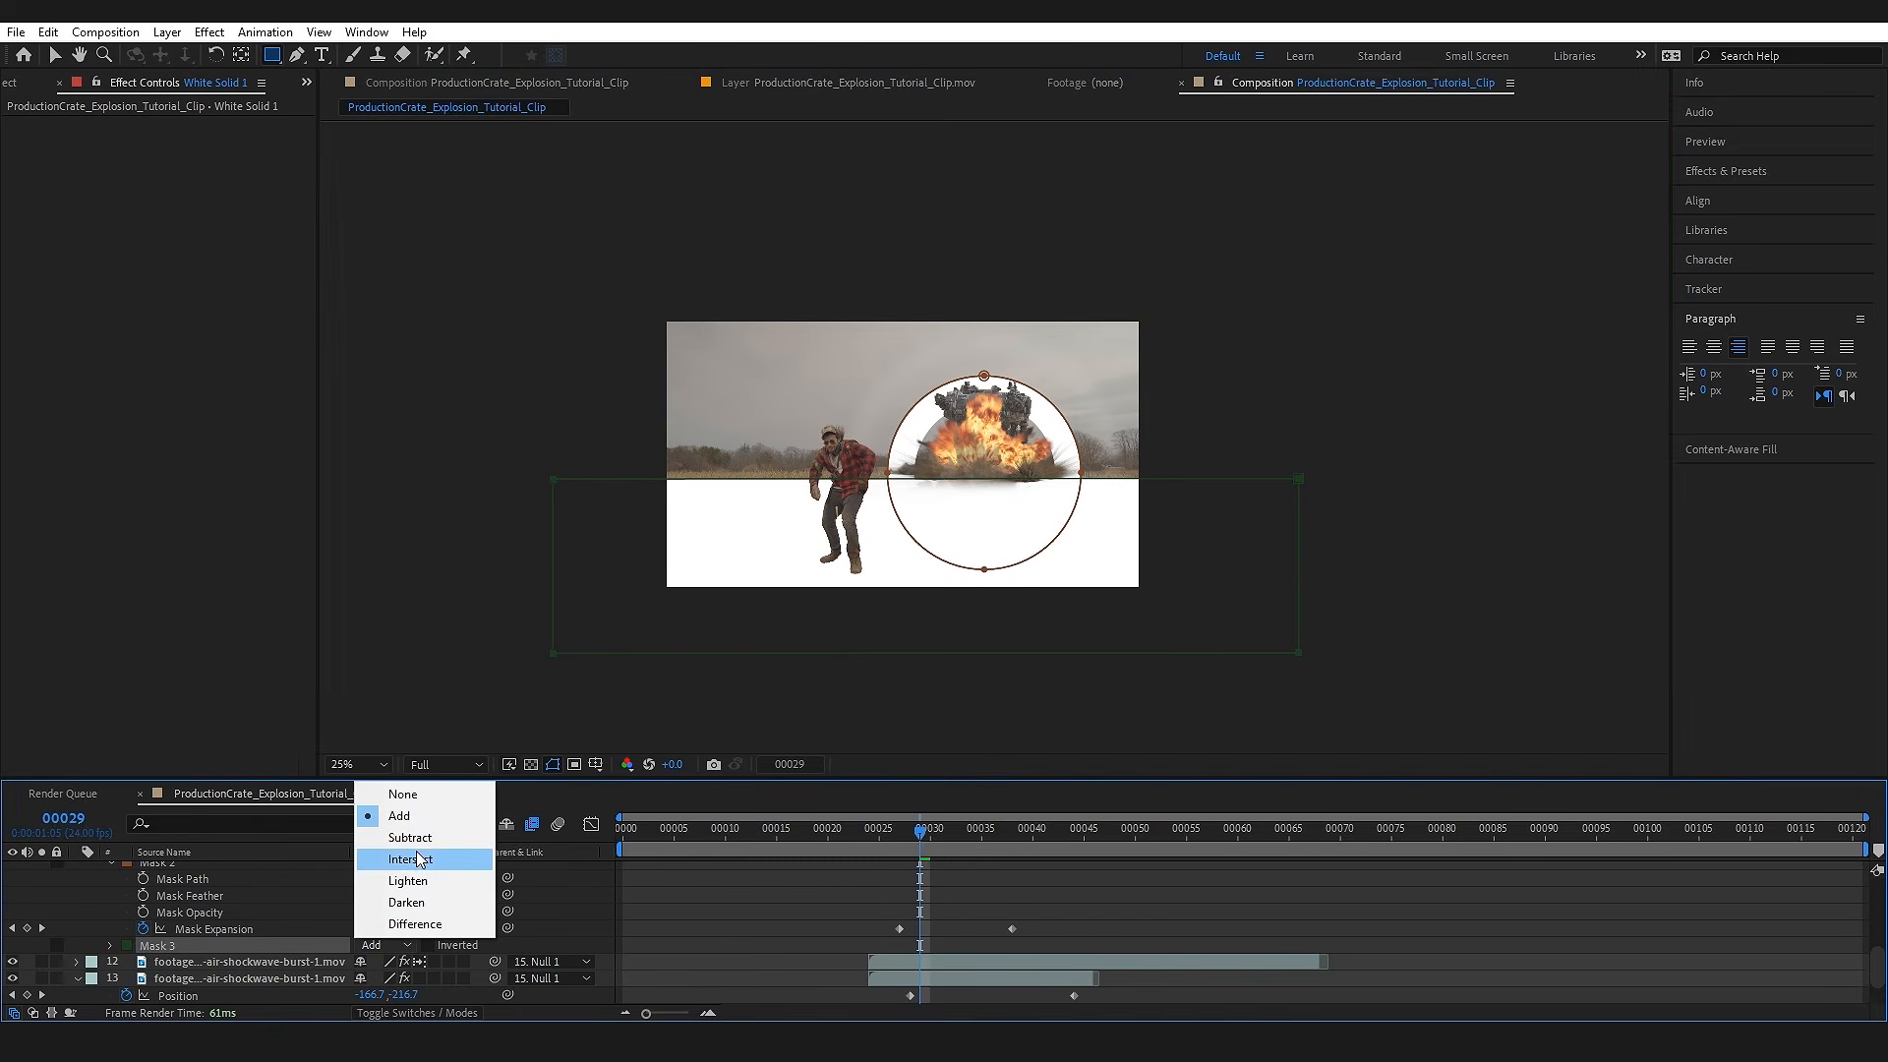
{"action": "left_click", "coordinate": [396, 837]}
{"action": "key", "text": "period"}
{"action": "key", "text": "period"}
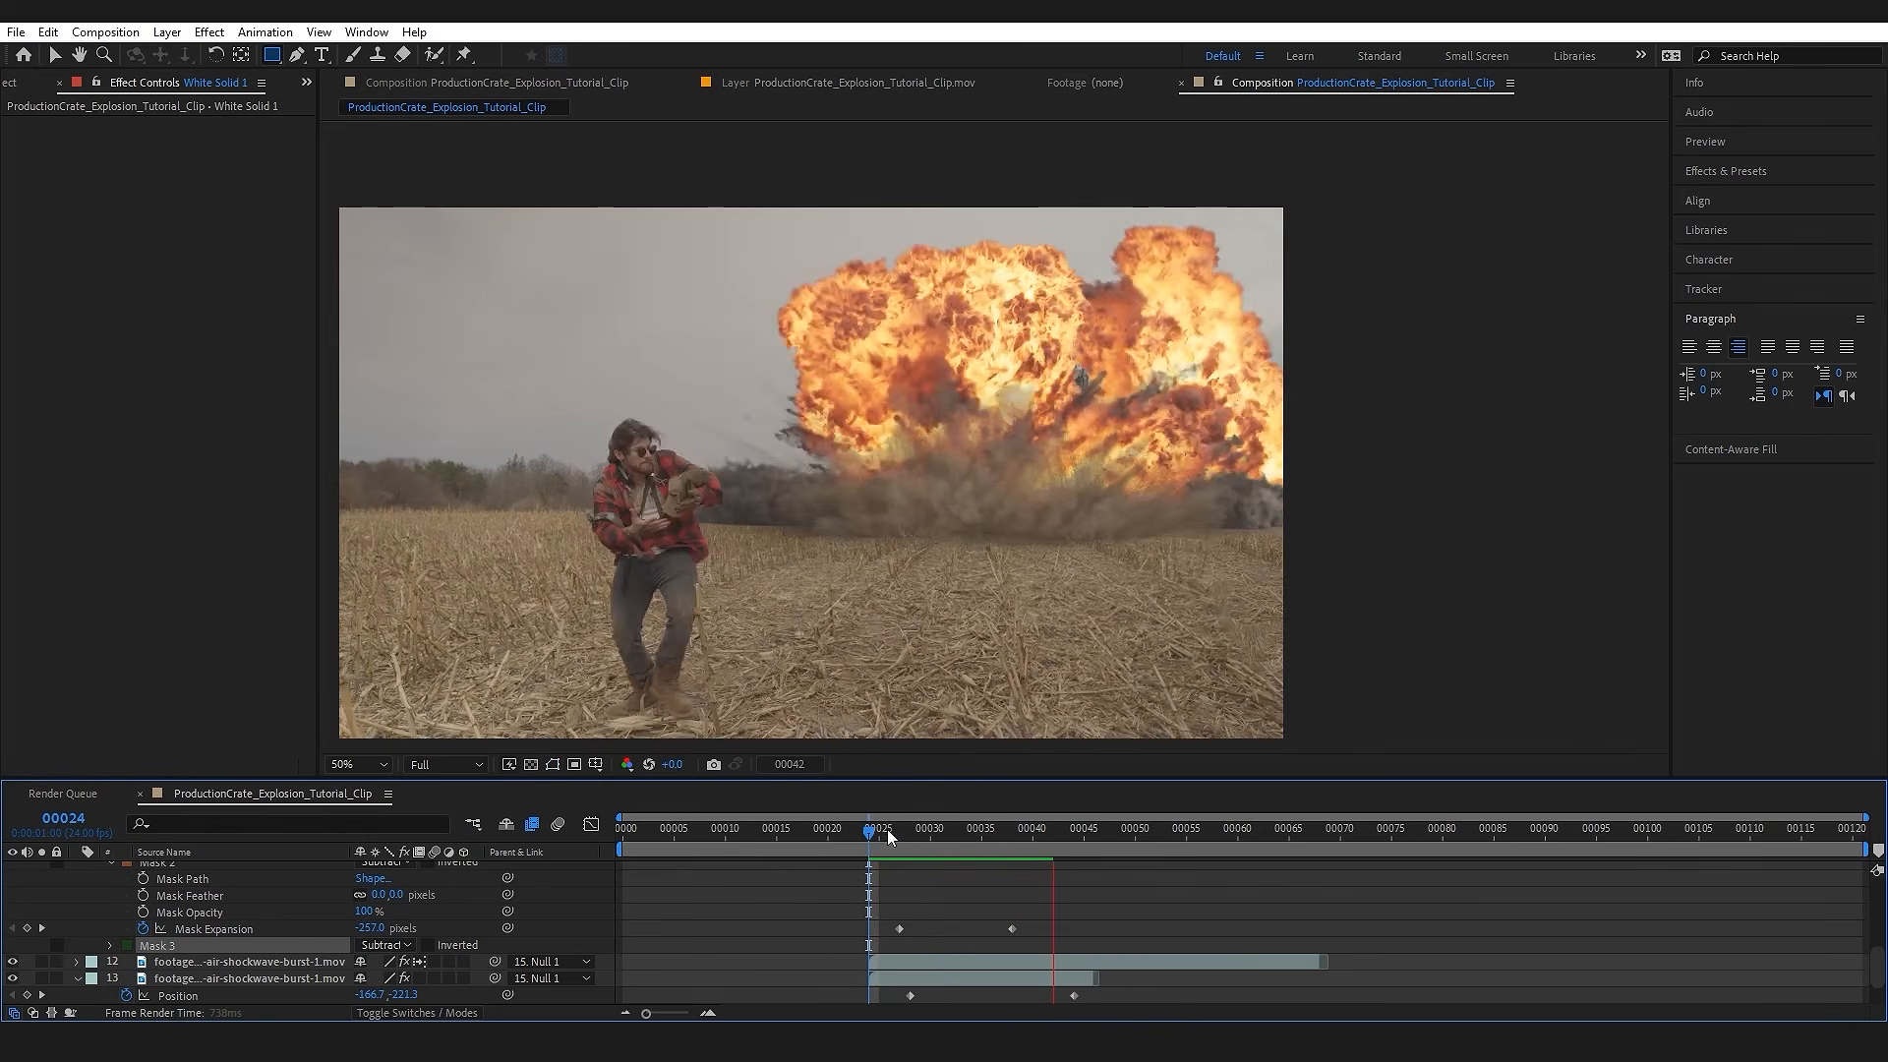
{"action": "left_click_drag", "start_coordinate": [885, 842], "coordinate": [940, 851]}
{"action": "scroll", "coordinate": [206, 885], "scroll_direction": "up", "scroll_amount": 2}
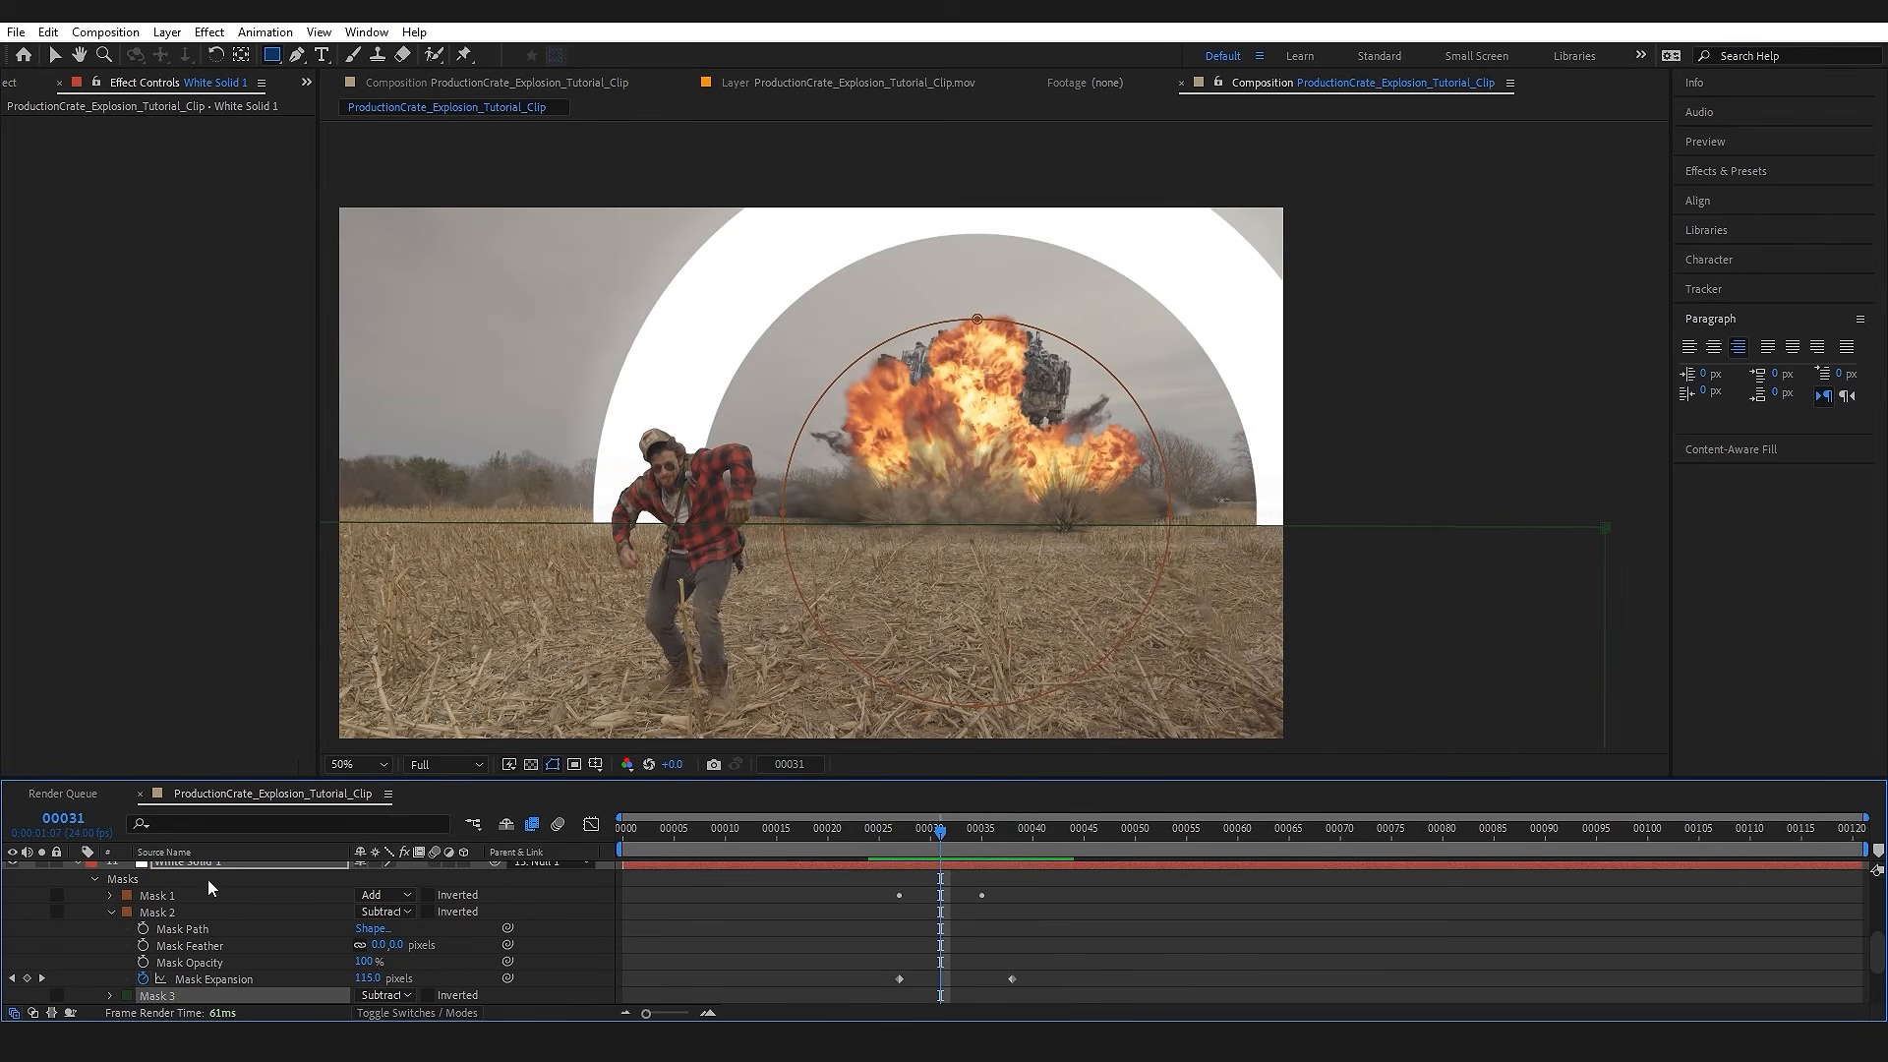
Step: Feather the white solid's masks to soften the ring: 104 pixels for Mask 1, 120 for Mask 2, plus Mask 3 along the horizon
{"action": "left_click", "coordinate": [216, 910]}
{"action": "key", "text": "f"}
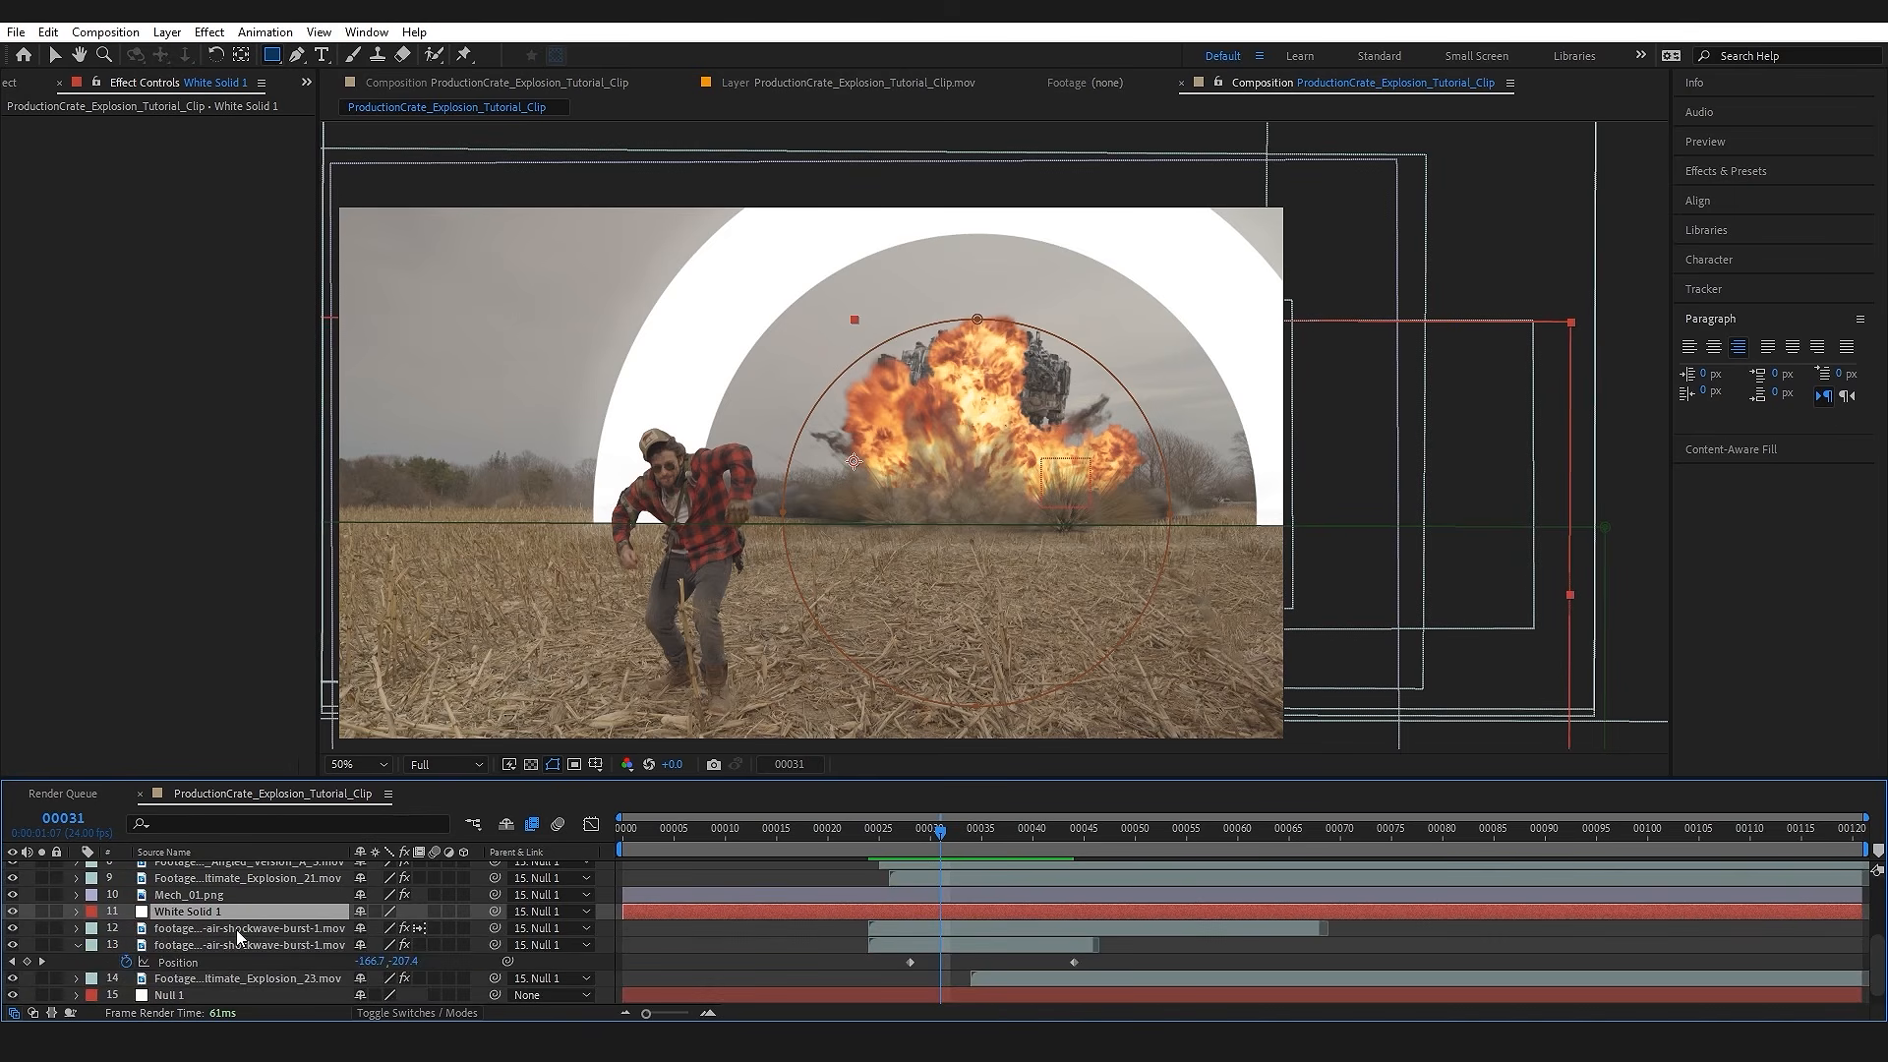
{"action": "scroll", "coordinate": [236, 929], "scroll_direction": "down", "scroll_amount": 1}
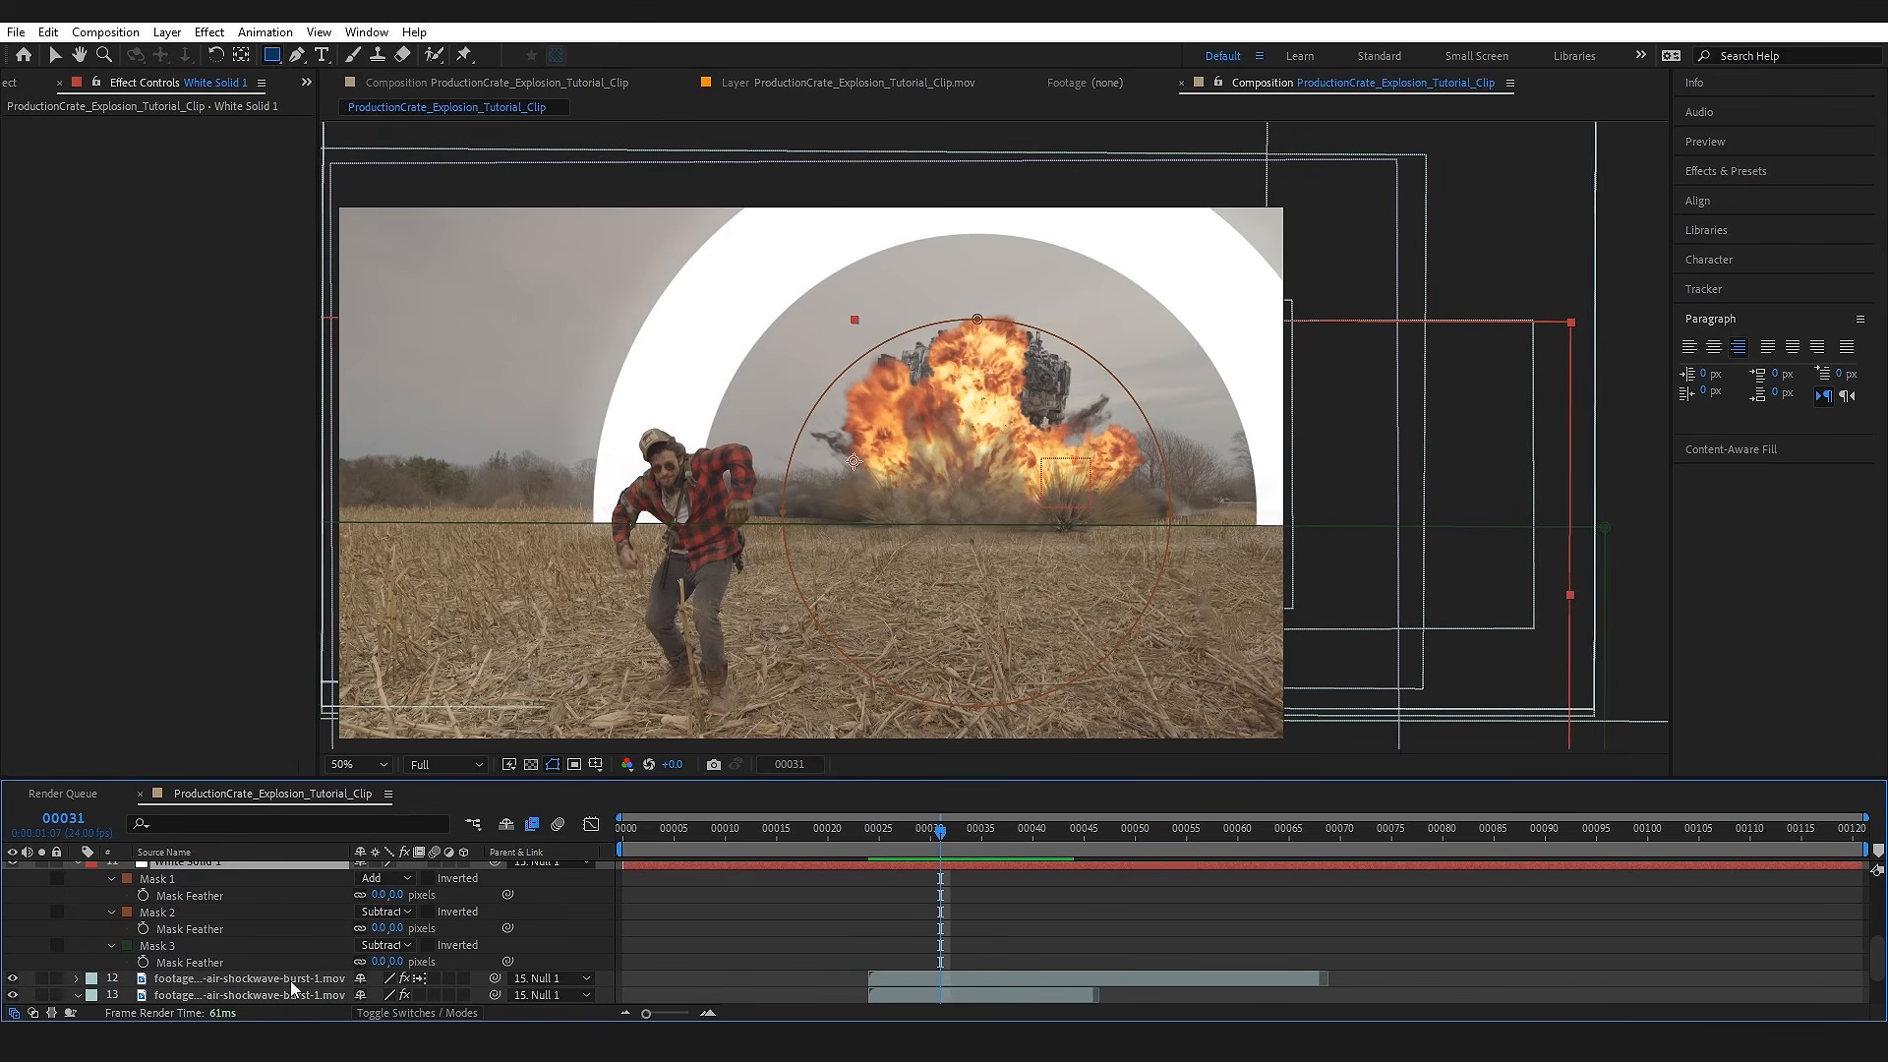
{"action": "left_click_drag", "start_coordinate": [387, 895], "coordinate": [503, 891]}
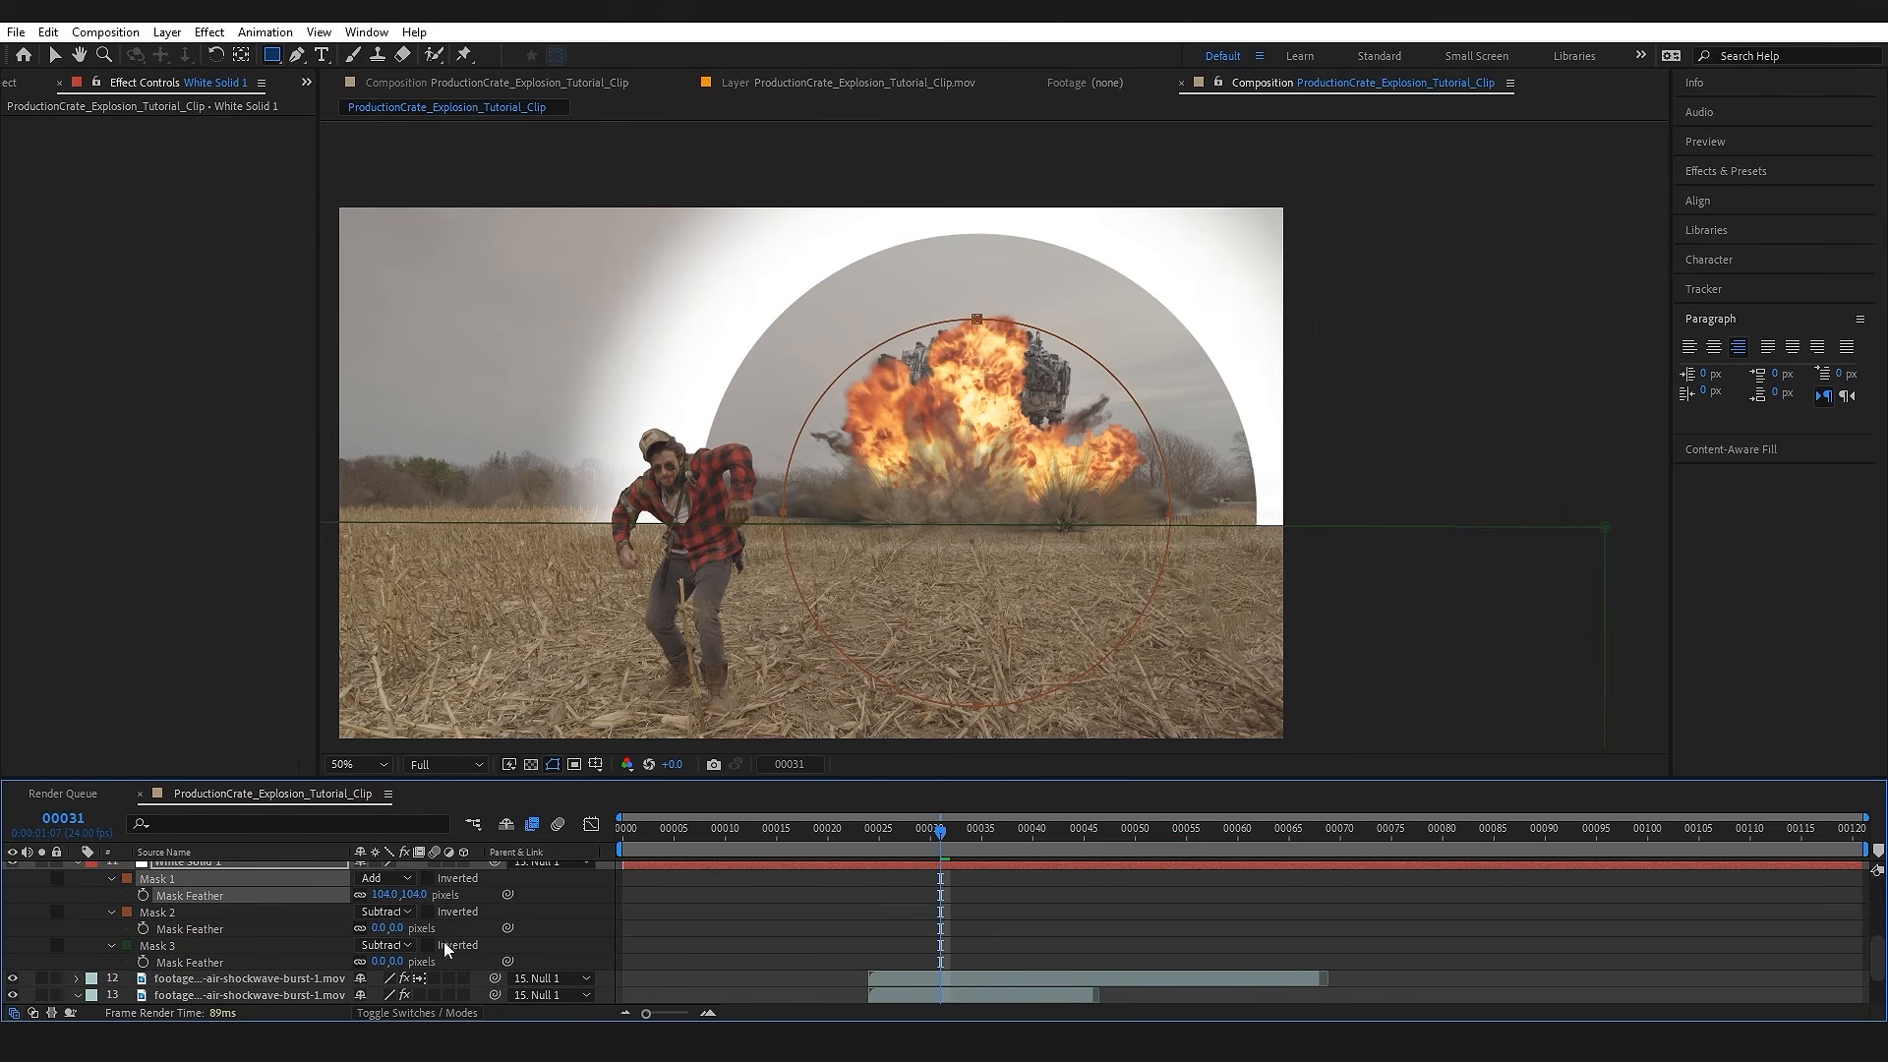
{"action": "left_click_drag", "start_coordinate": [397, 930], "coordinate": [483, 920]}
{"action": "left_click_drag", "start_coordinate": [394, 963], "coordinate": [542, 940]}
Step: Lower the white solid's opacity to make the ring very faint and preview the shockwave from frame 22
{"action": "scroll", "coordinate": [393, 926], "scroll_direction": "up", "scroll_amount": 1}
{"action": "left_click", "coordinate": [269, 914]}
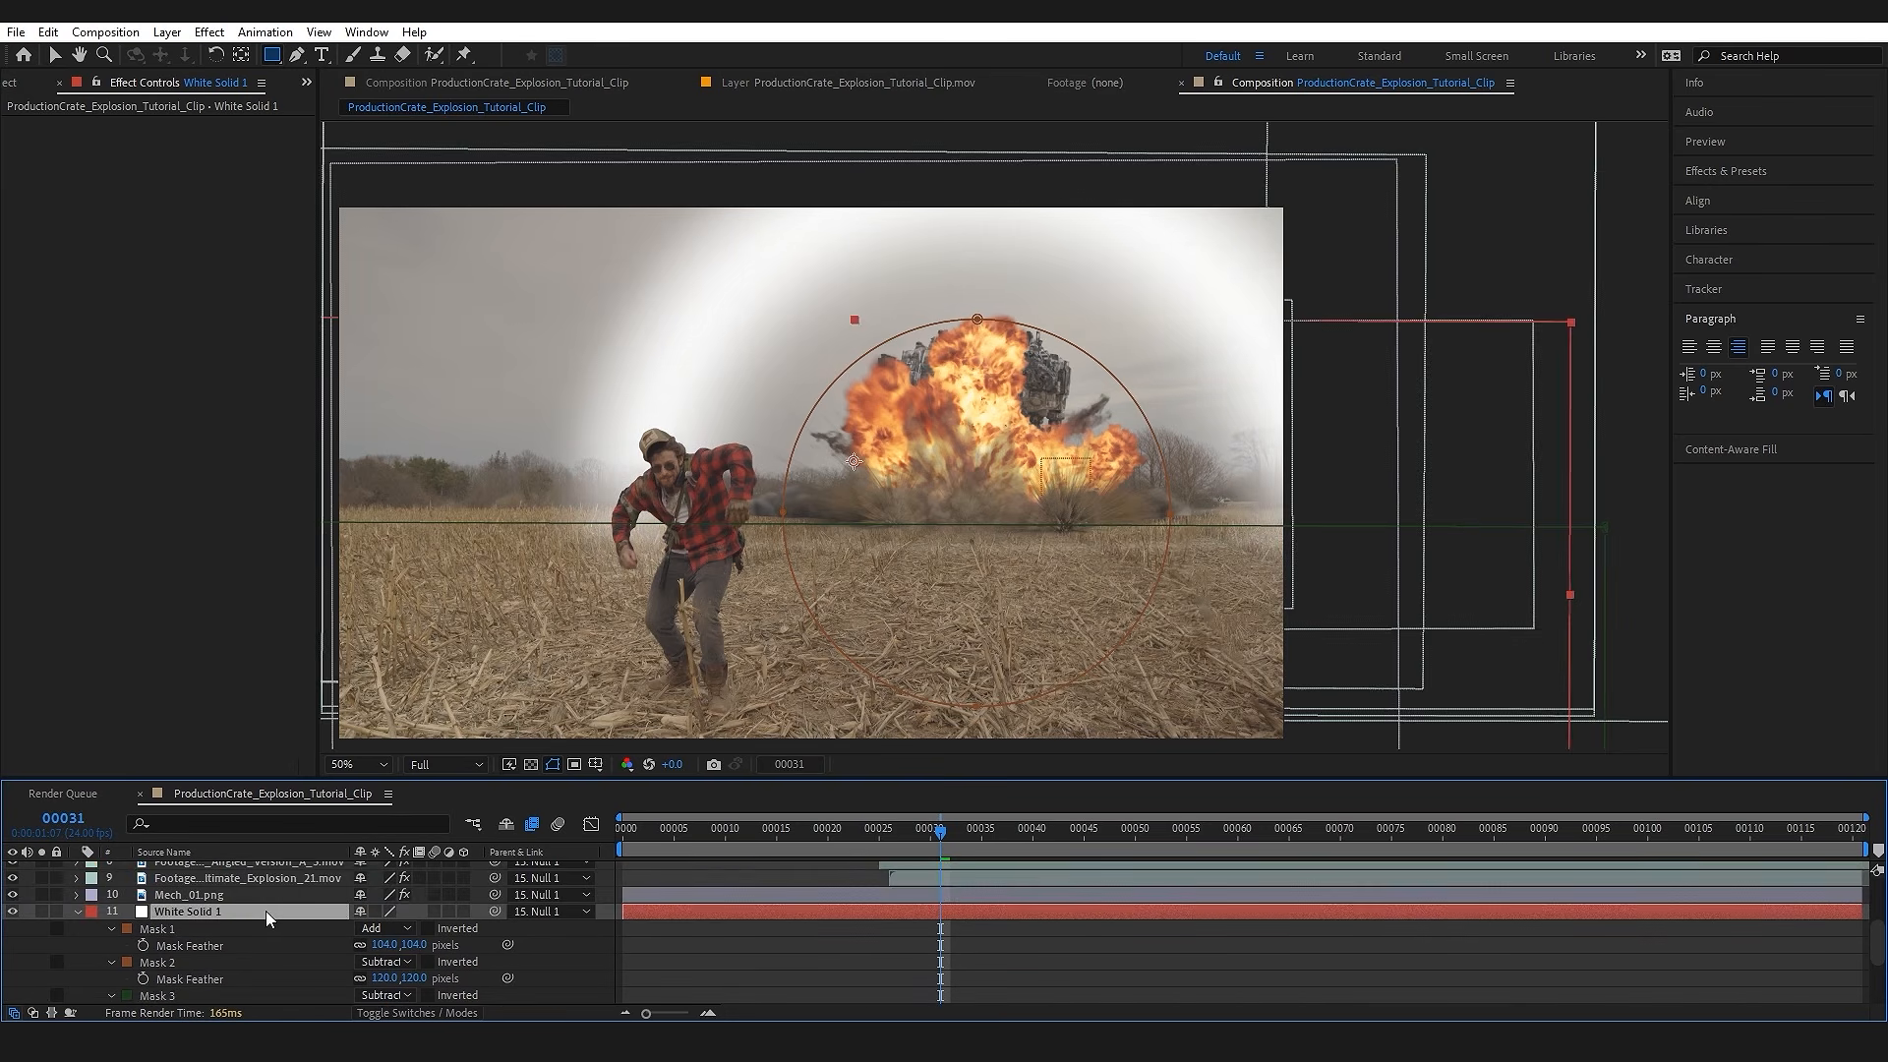
{"action": "key", "text": "t"}
{"action": "scroll", "coordinate": [273, 926], "scroll_direction": "down", "scroll_amount": 1}
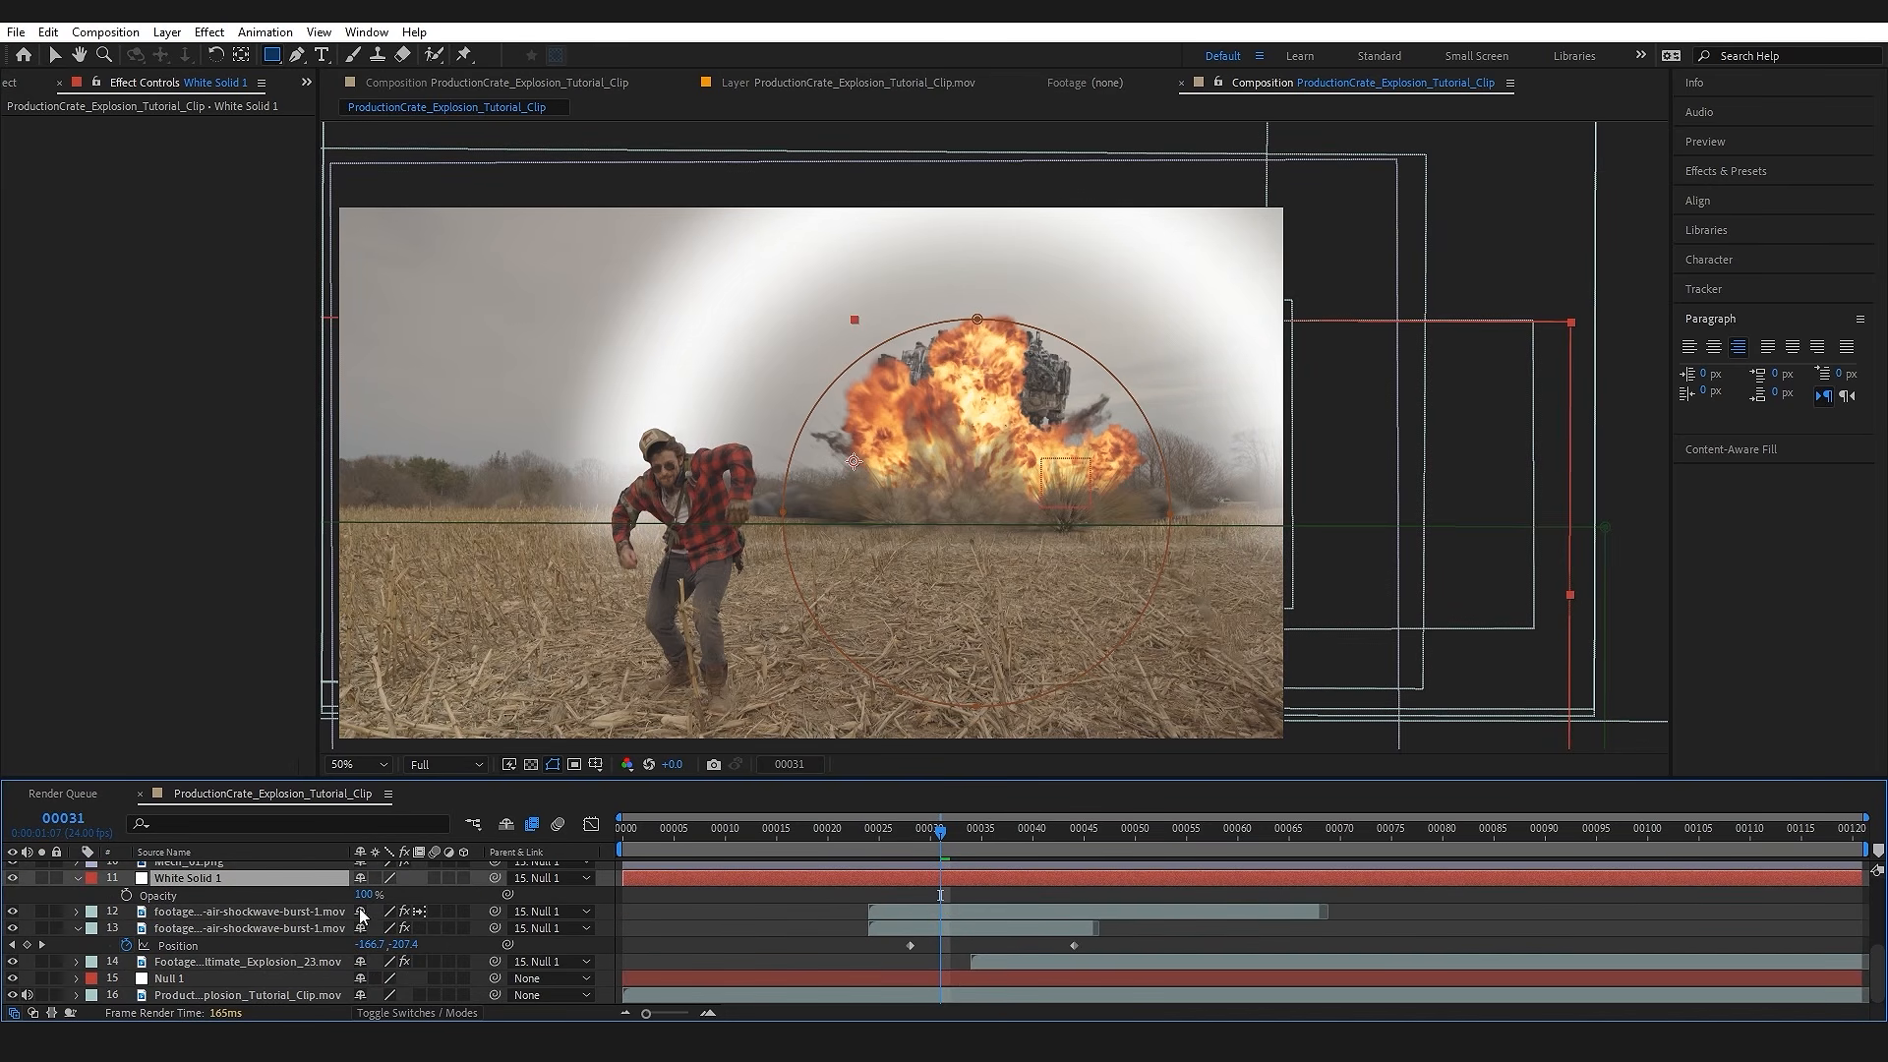
{"action": "left_click_drag", "start_coordinate": [368, 902], "coordinate": [294, 902]}
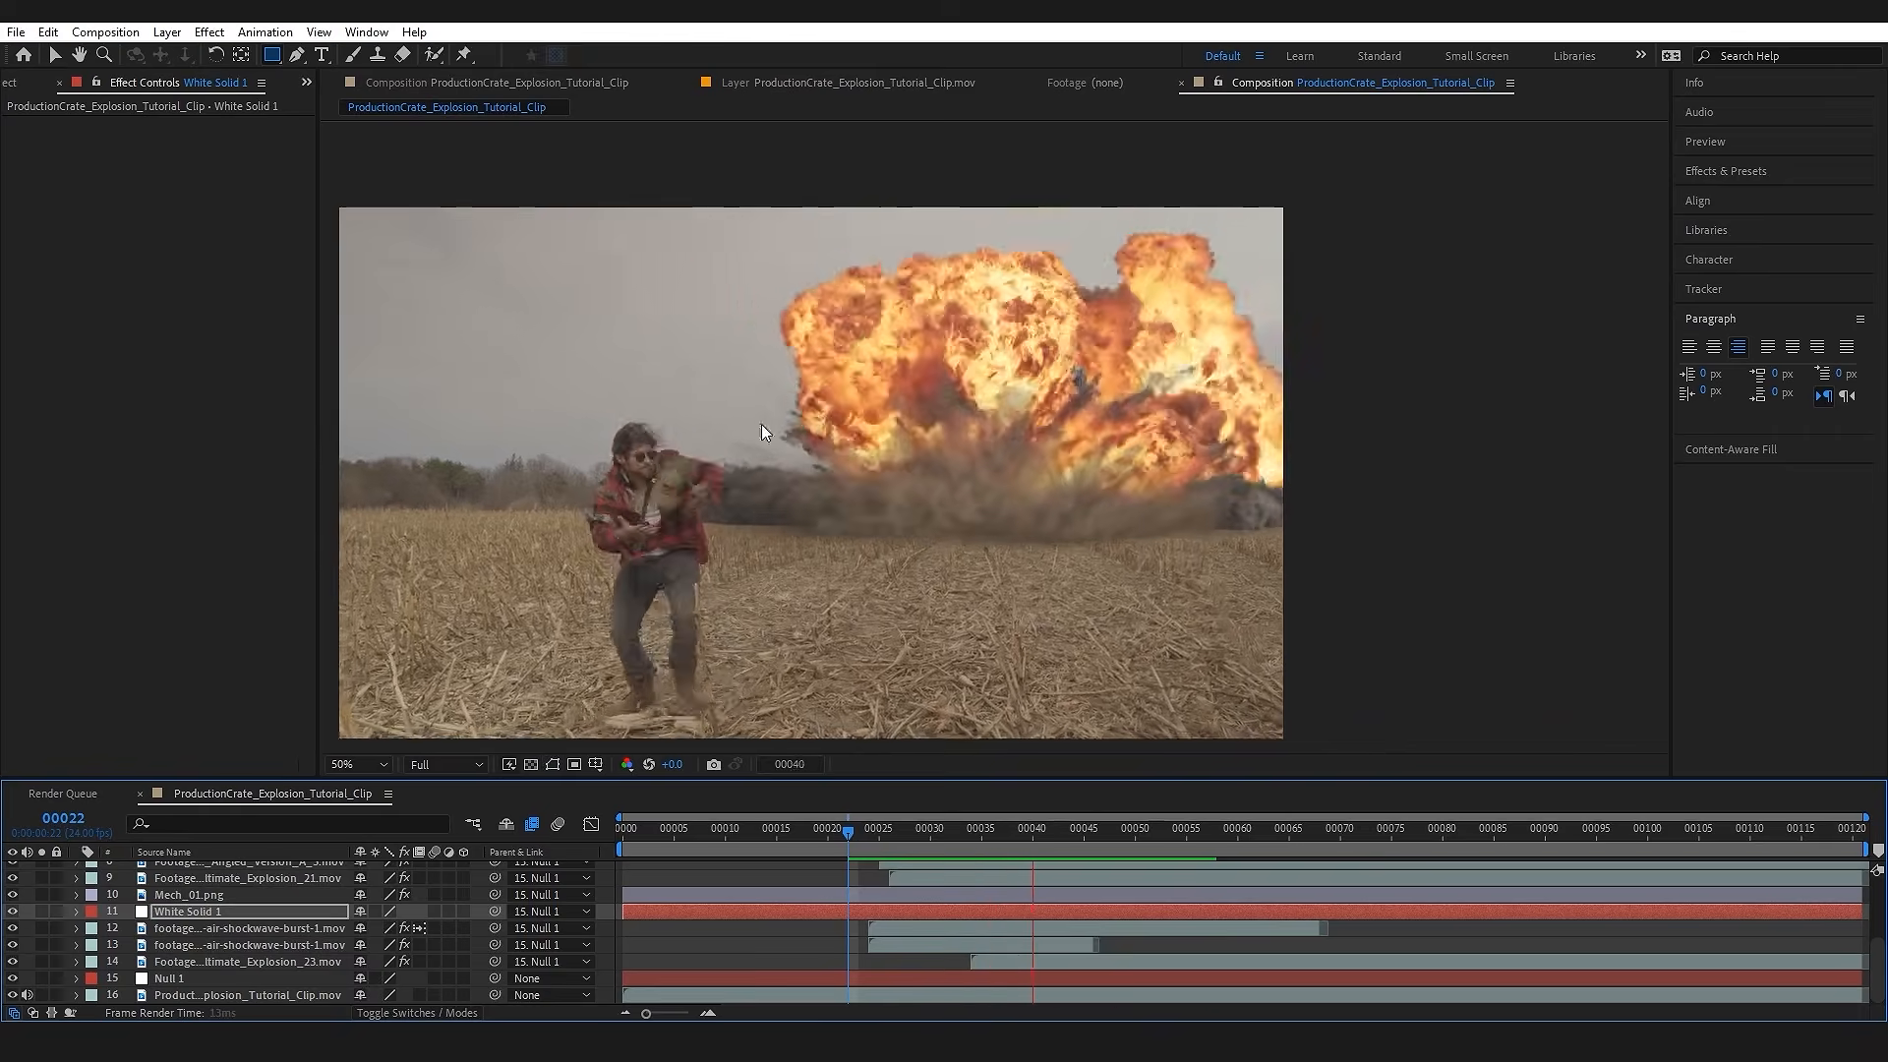
{"action": "key", "text": "space"}
{"action": "left_click", "coordinate": [848, 835]}
{"action": "key", "text": "space"}
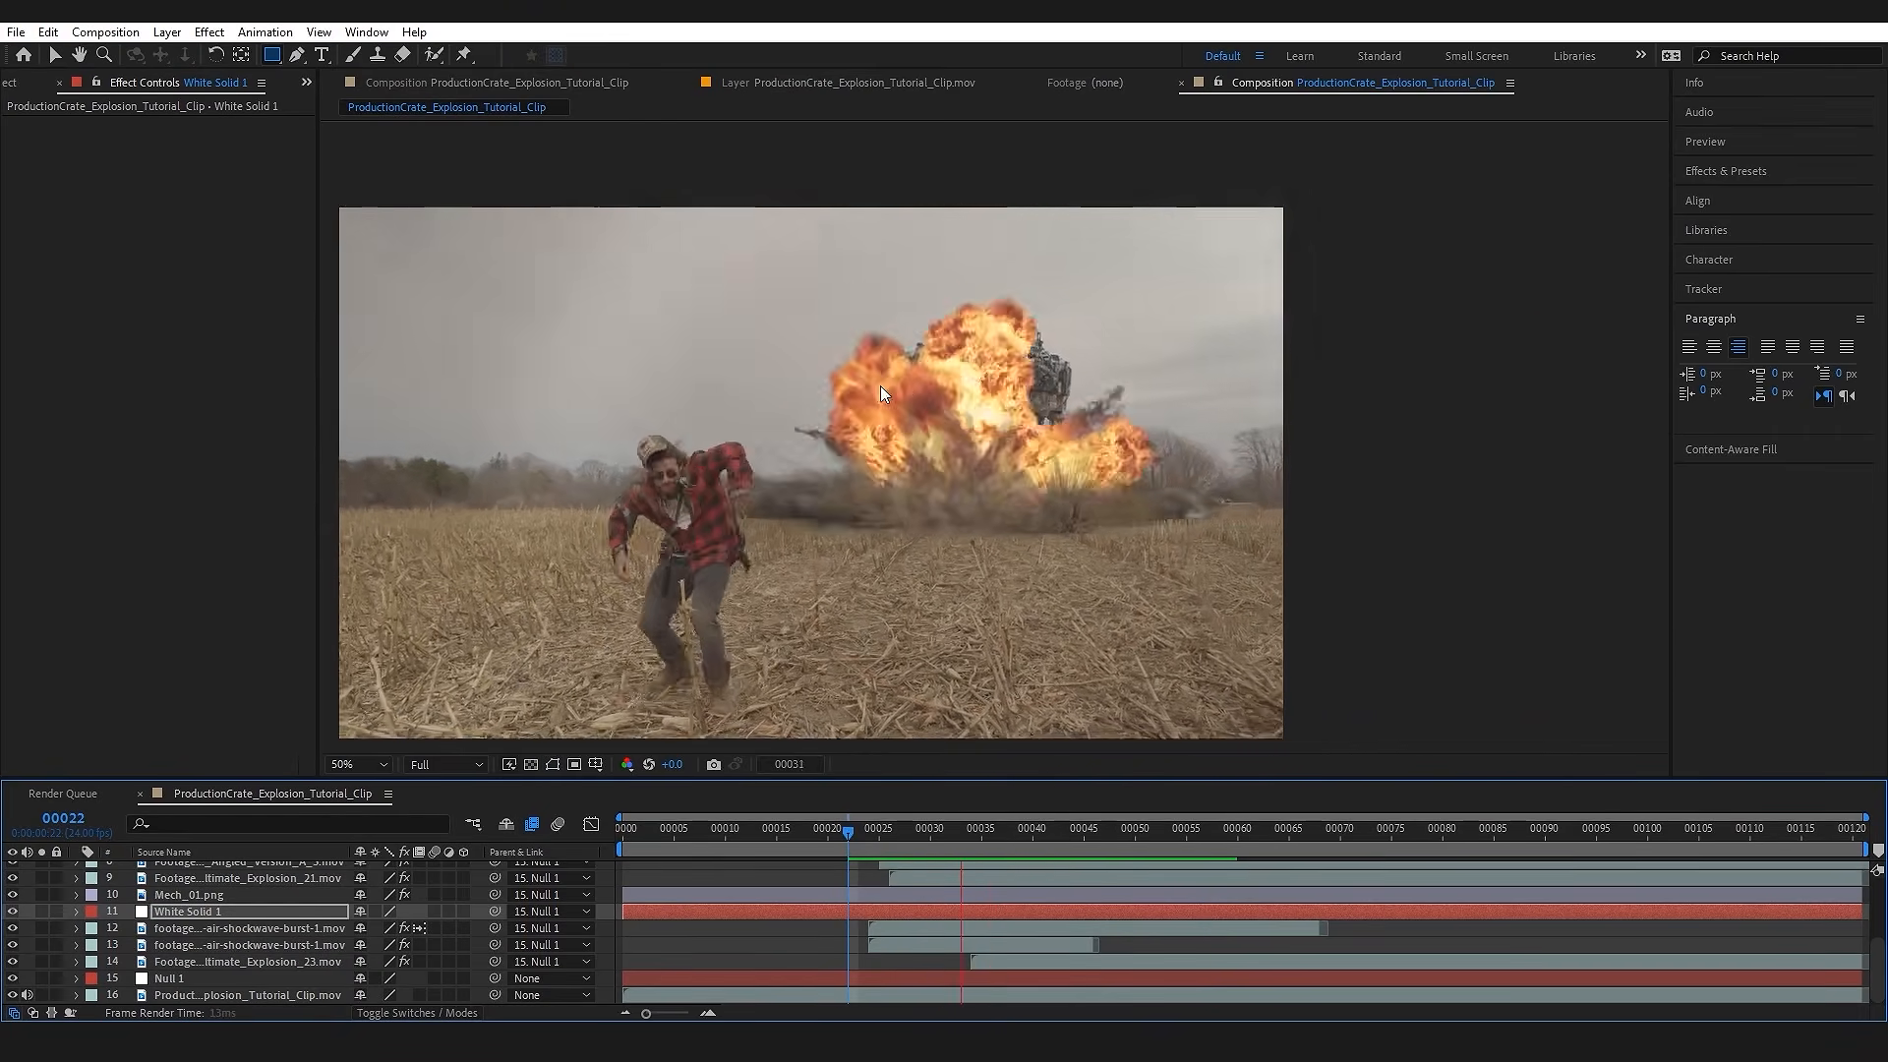
{"action": "key", "text": "space"}
{"action": "left_click_drag", "start_coordinate": [854, 835], "coordinate": [1002, 834]}
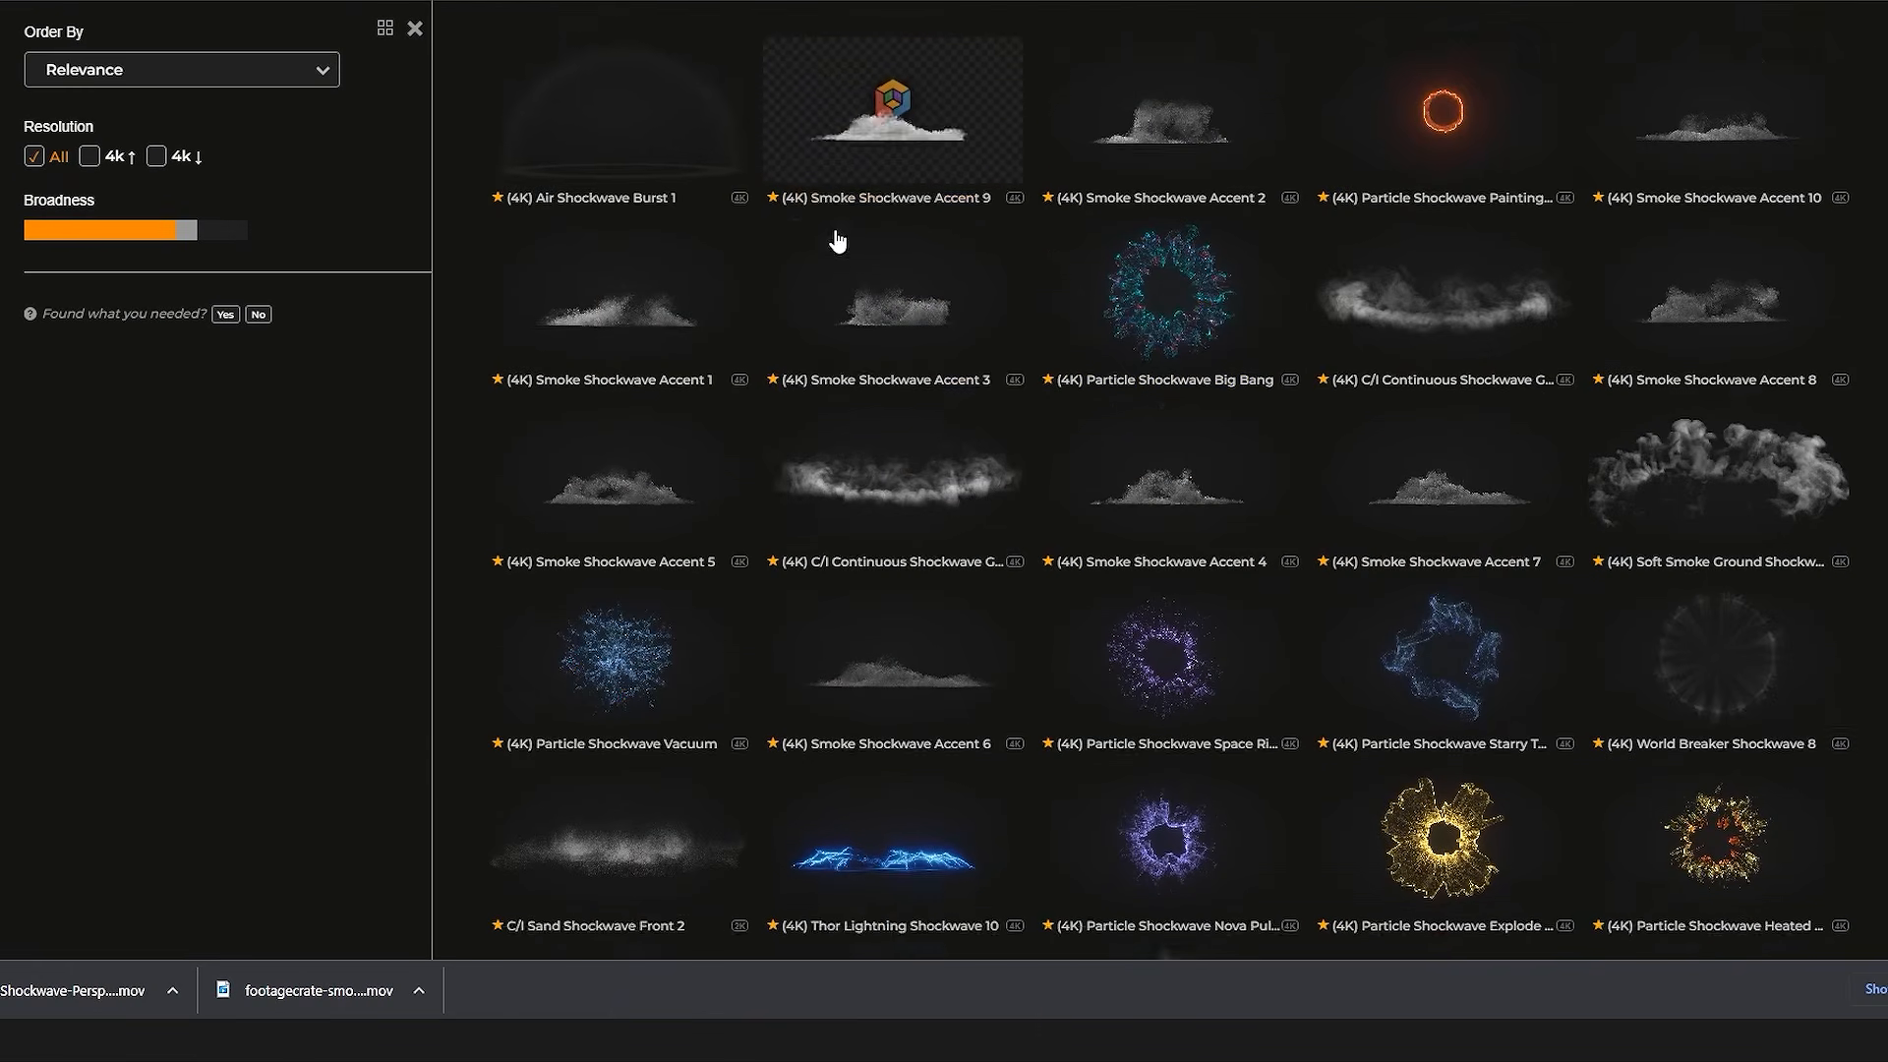
Step: Switch to the FootageCrate shockwave results in the browser and download C/I Dusty Shockwave Front 1
{"action": "scroll", "coordinate": [837, 241], "scroll_direction": "down", "scroll_amount": 6}
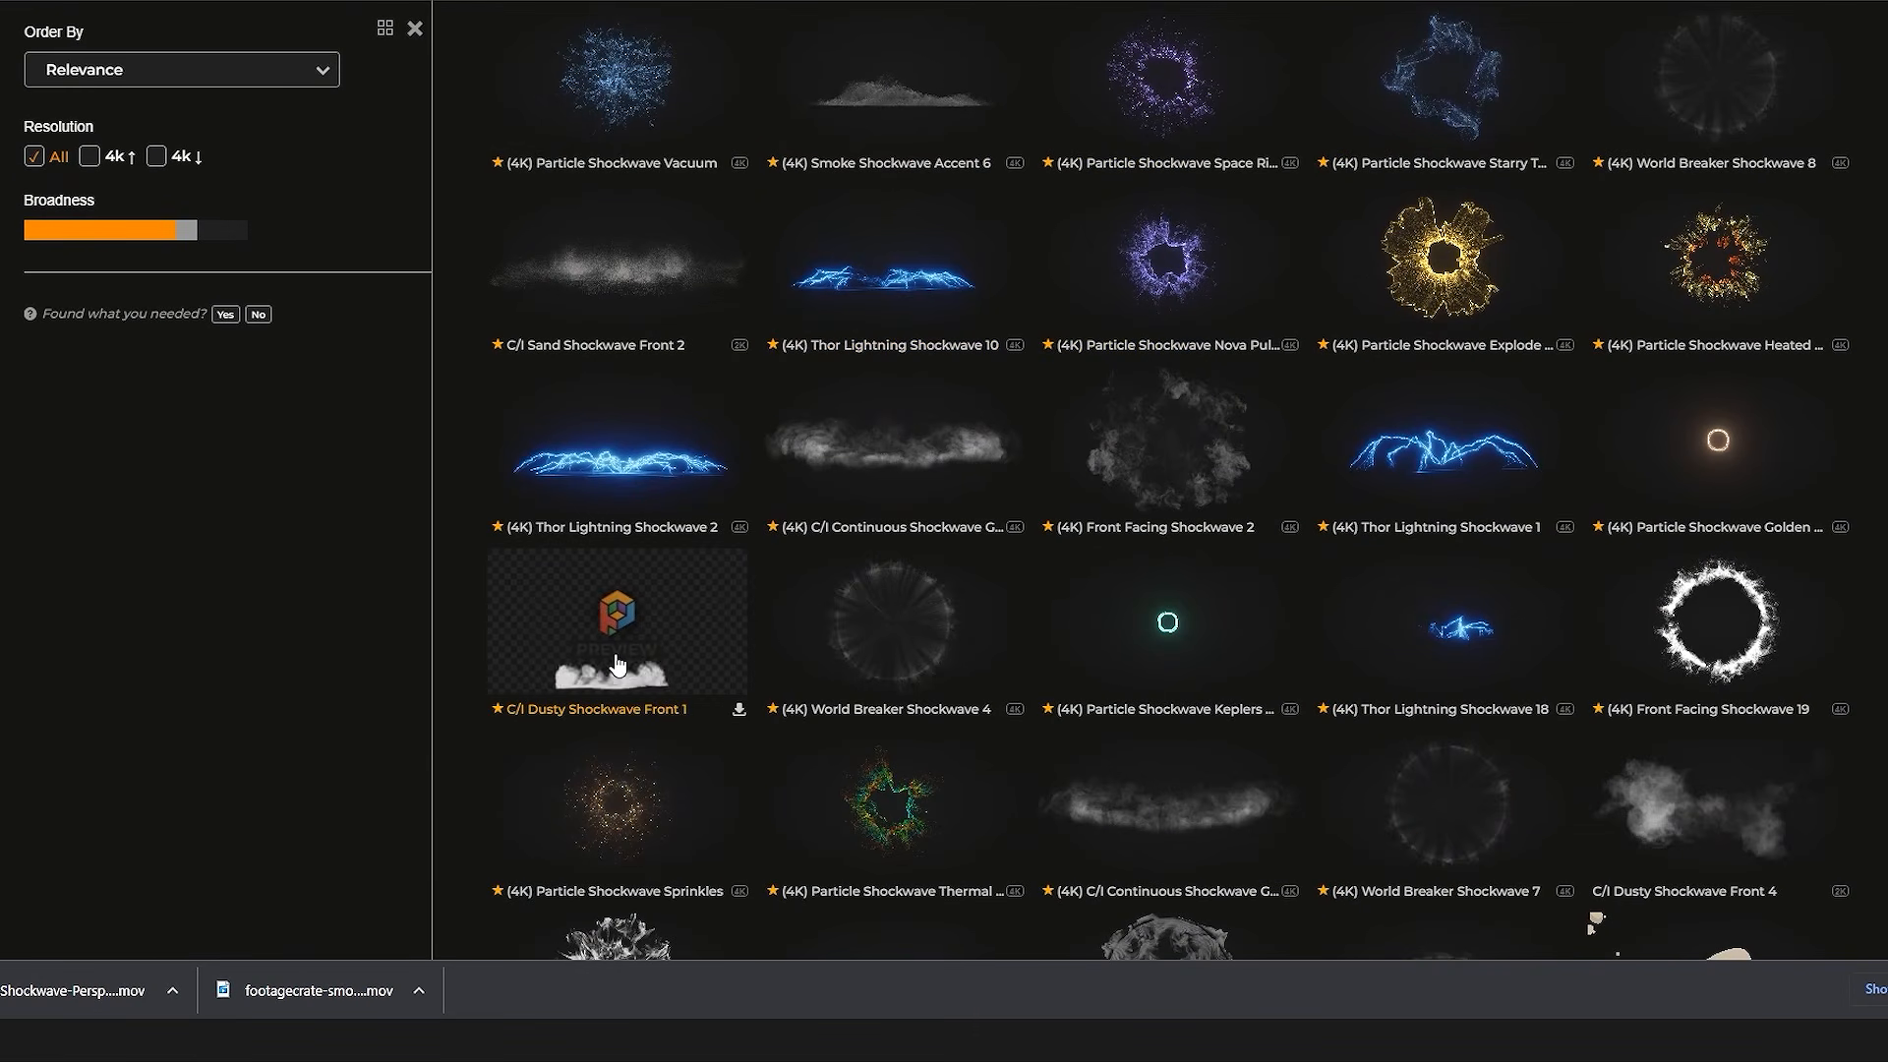
{"action": "left_click", "coordinate": [623, 652]}
{"action": "left_click", "coordinate": [1180, 692]}
Step: Find Shockwave - Perspective 3 among the shockwave results and download the HD 1920x1080 version
{"action": "scroll", "coordinate": [693, 438], "scroll_direction": "down", "scroll_amount": 10}
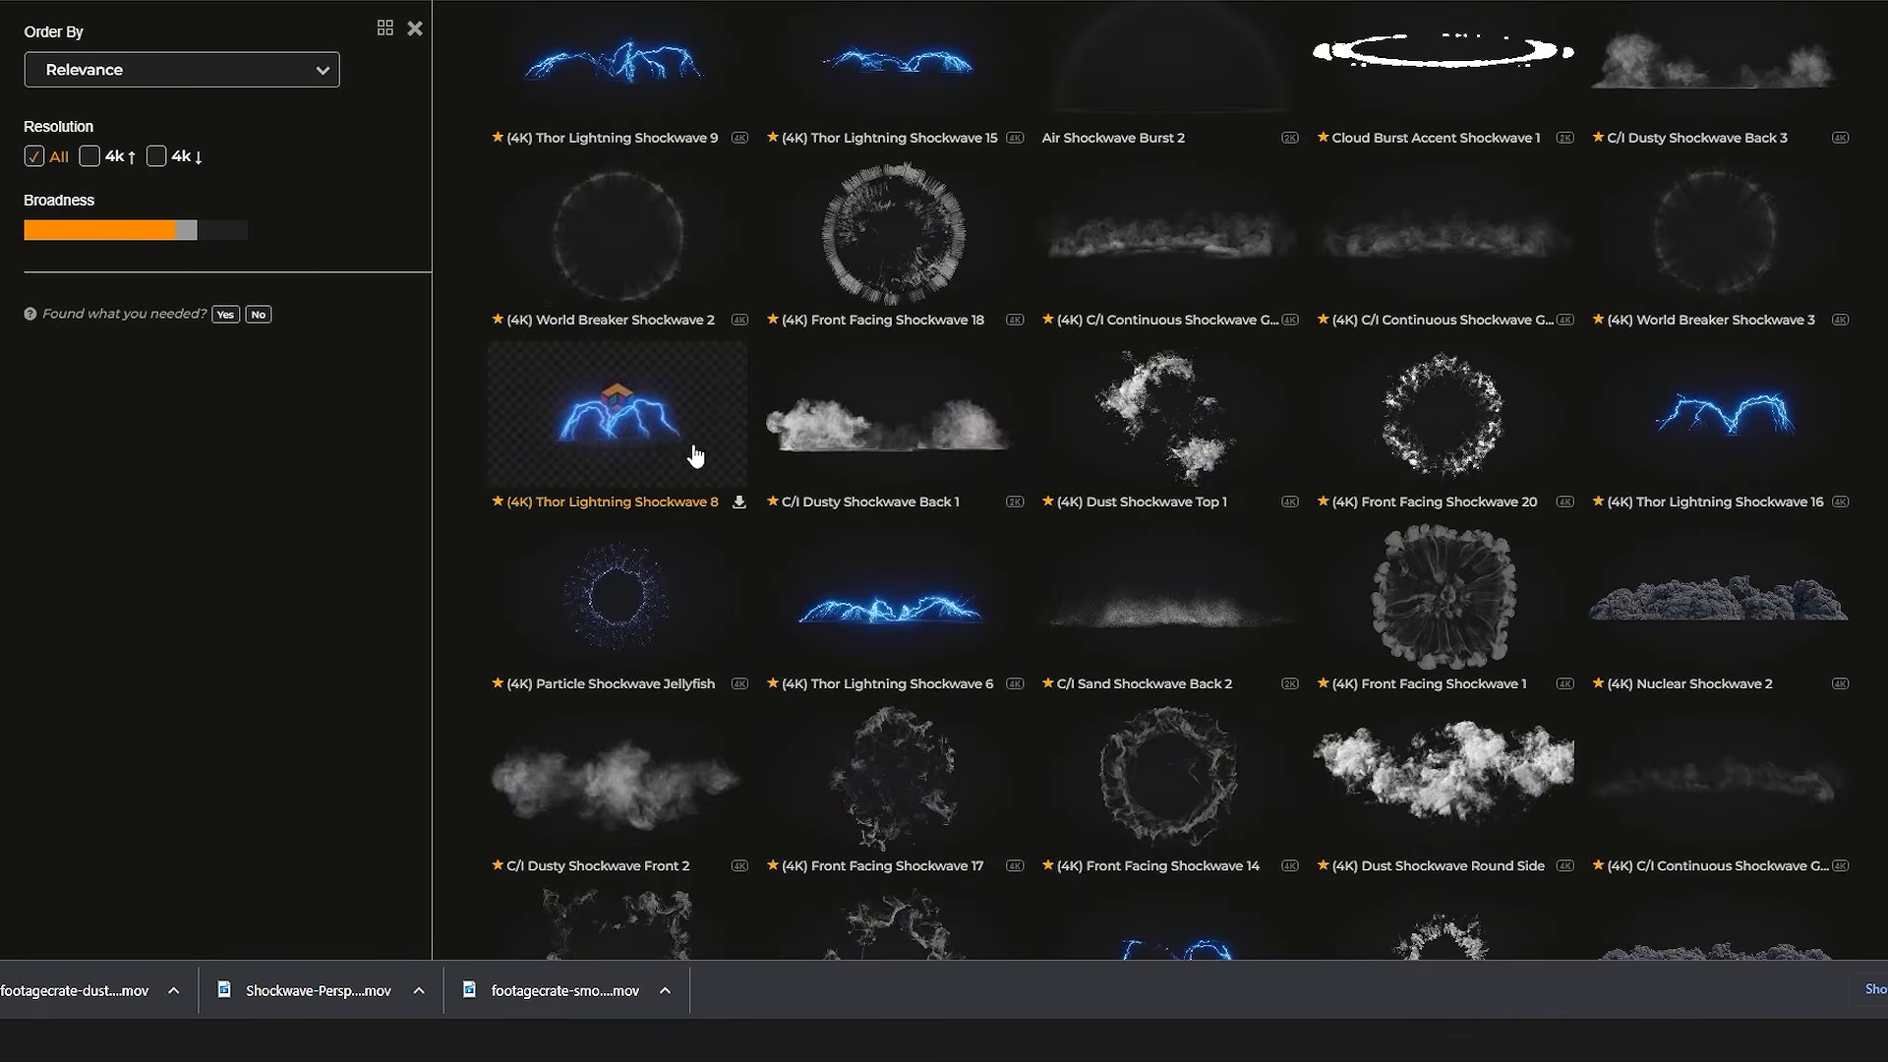
{"action": "scroll", "coordinate": [693, 455], "scroll_direction": "down", "scroll_amount": 8}
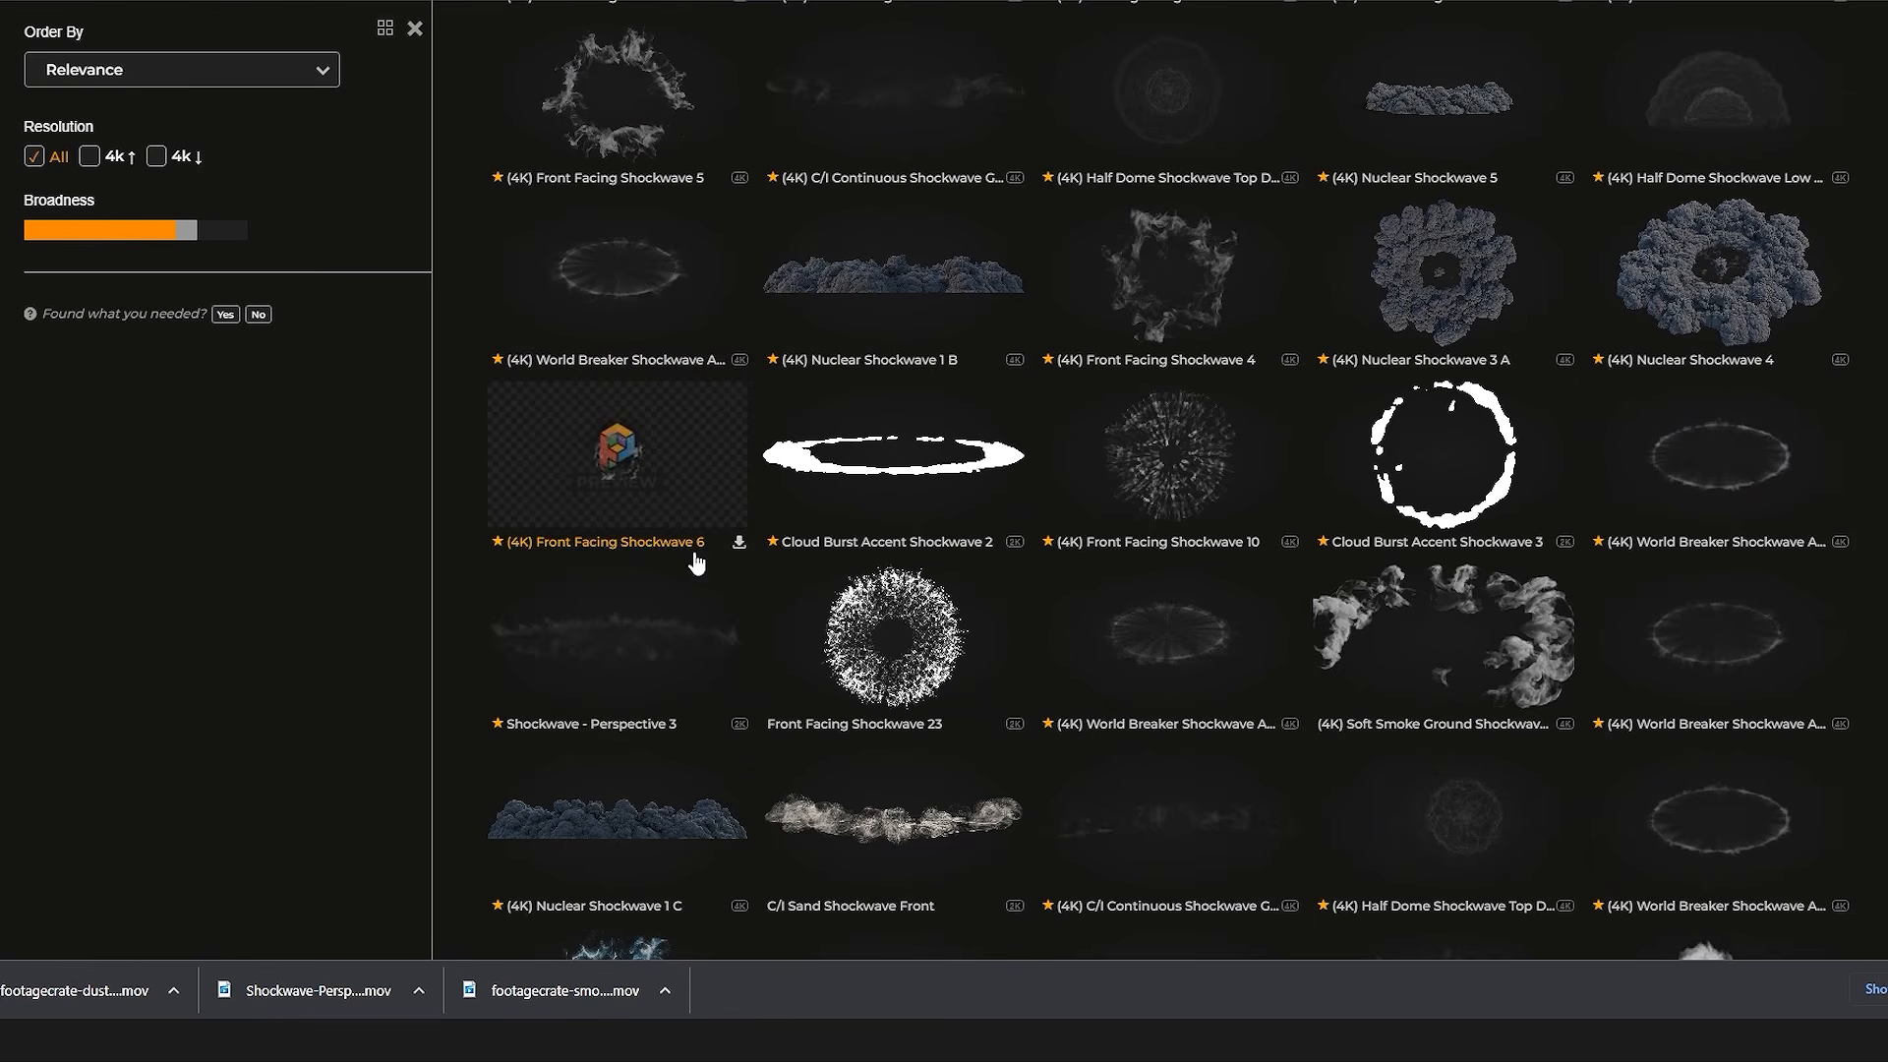
{"action": "left_click", "coordinate": [661, 657]}
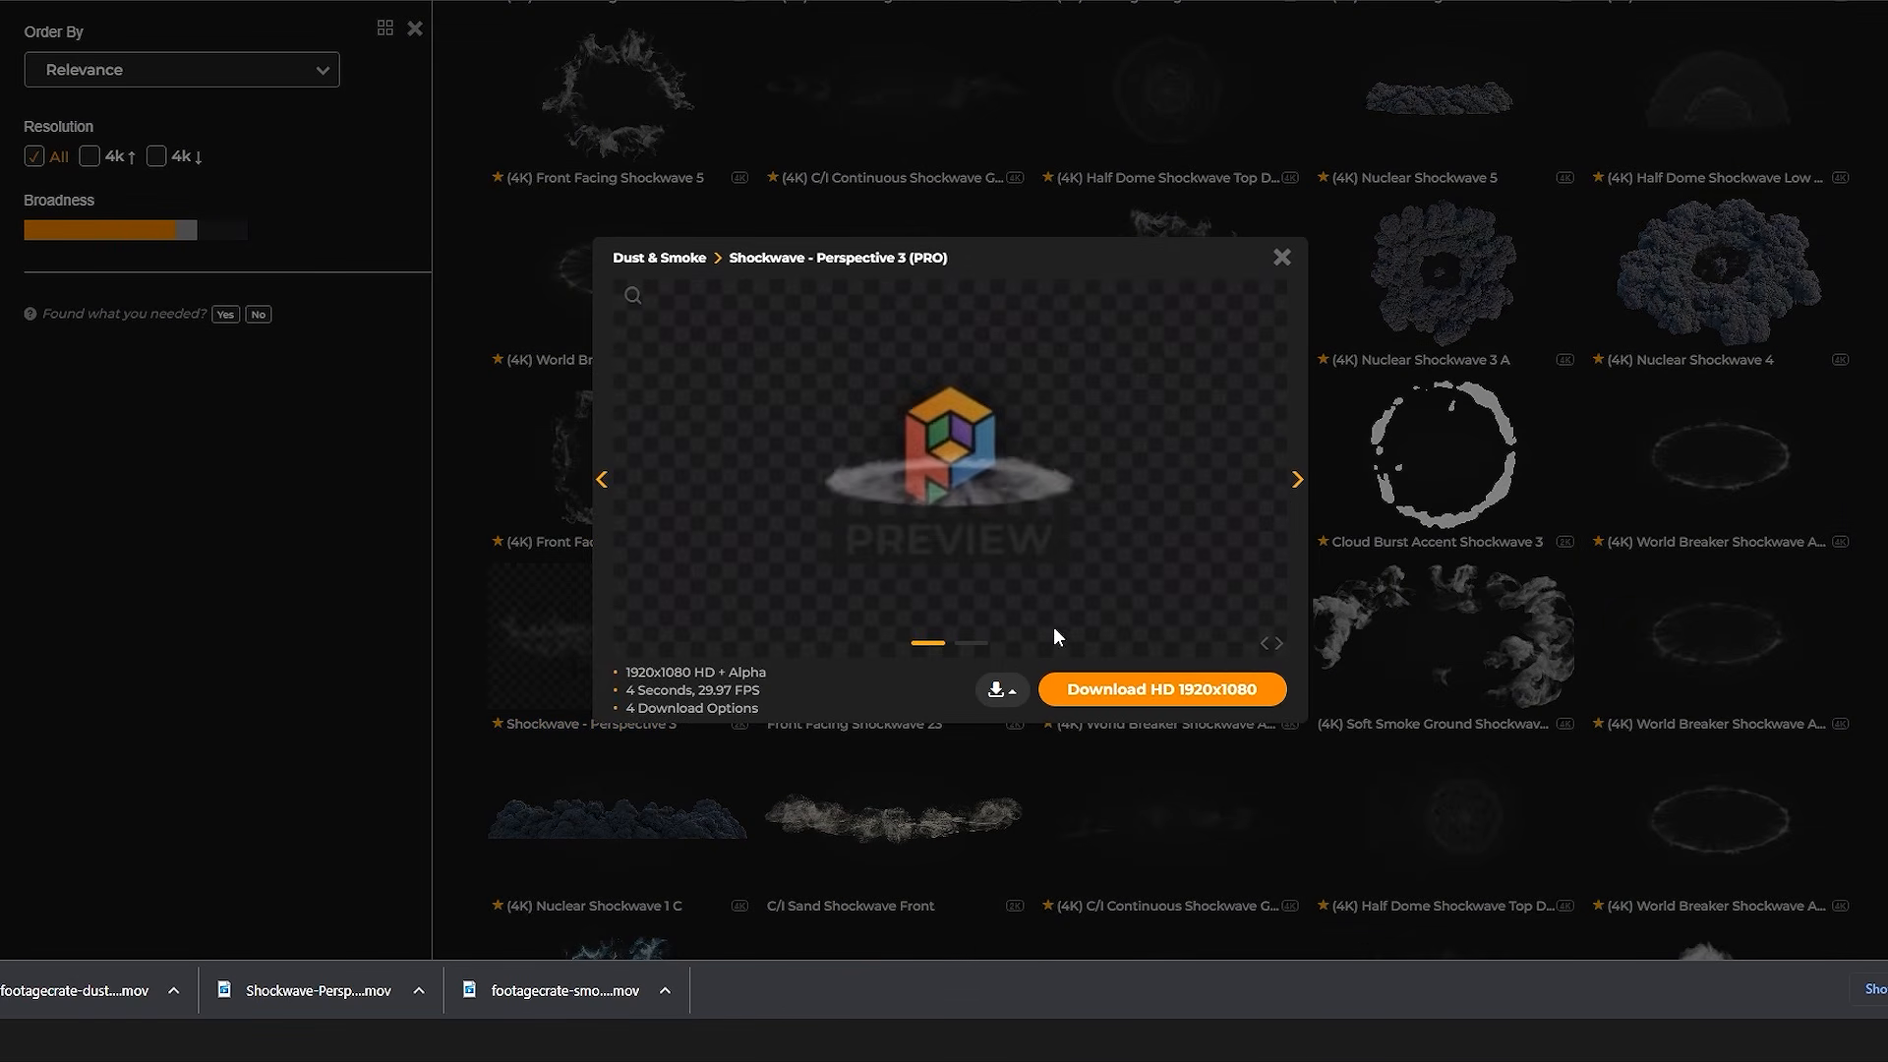
{"action": "left_click", "coordinate": [1227, 692]}
Step: Search FootageCrate for "dust", browse the Specialty + Other category, and download Ground Emission Atmosphere Towards Cam 1 at 3840x2160
{"action": "scroll", "coordinate": [885, 687], "scroll_direction": "up", "scroll_amount": 18}
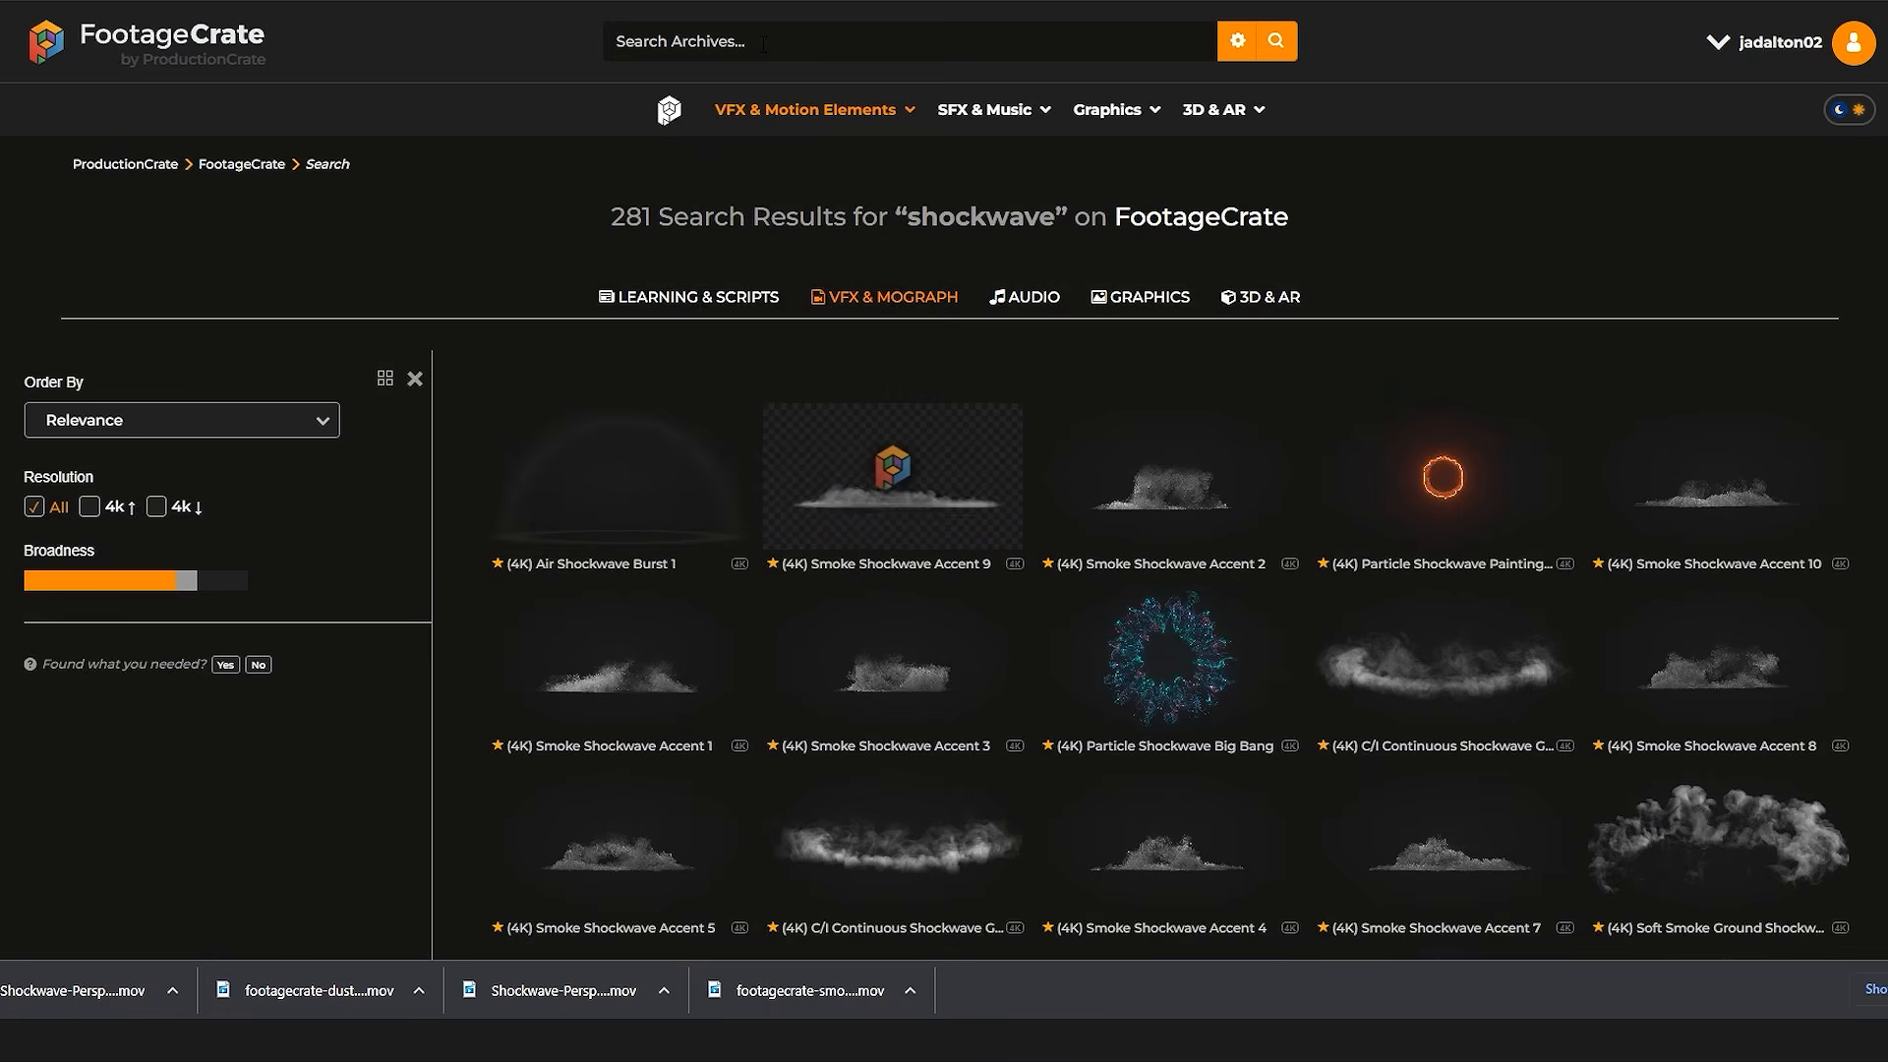
{"action": "left_click", "coordinate": [762, 44]}
{"action": "type", "text": "dust"}
{"action": "key", "text": "Return"}
{"action": "scroll", "coordinate": [1240, 479], "scroll_direction": "down", "scroll_amount": 10}
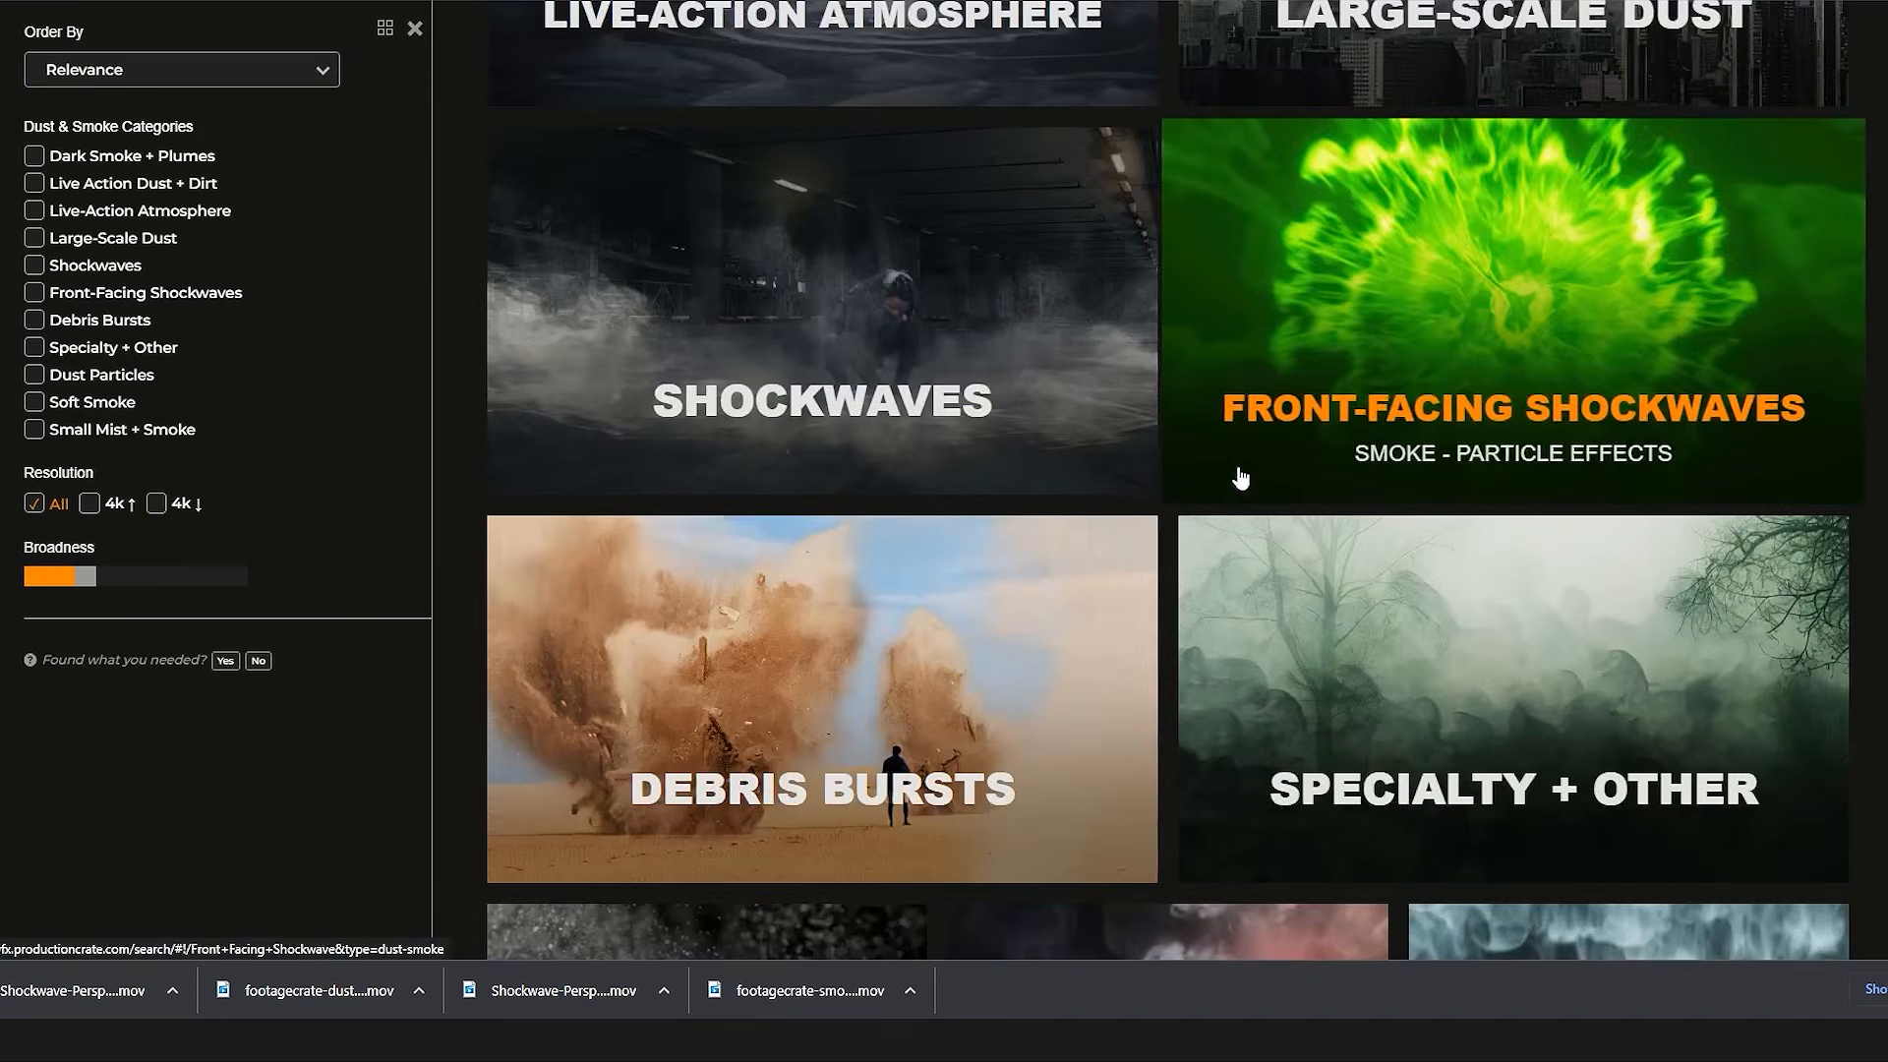
{"action": "scroll", "coordinate": [1317, 457], "scroll_direction": "down", "scroll_amount": 3}
{"action": "left_click", "coordinate": [1601, 416]}
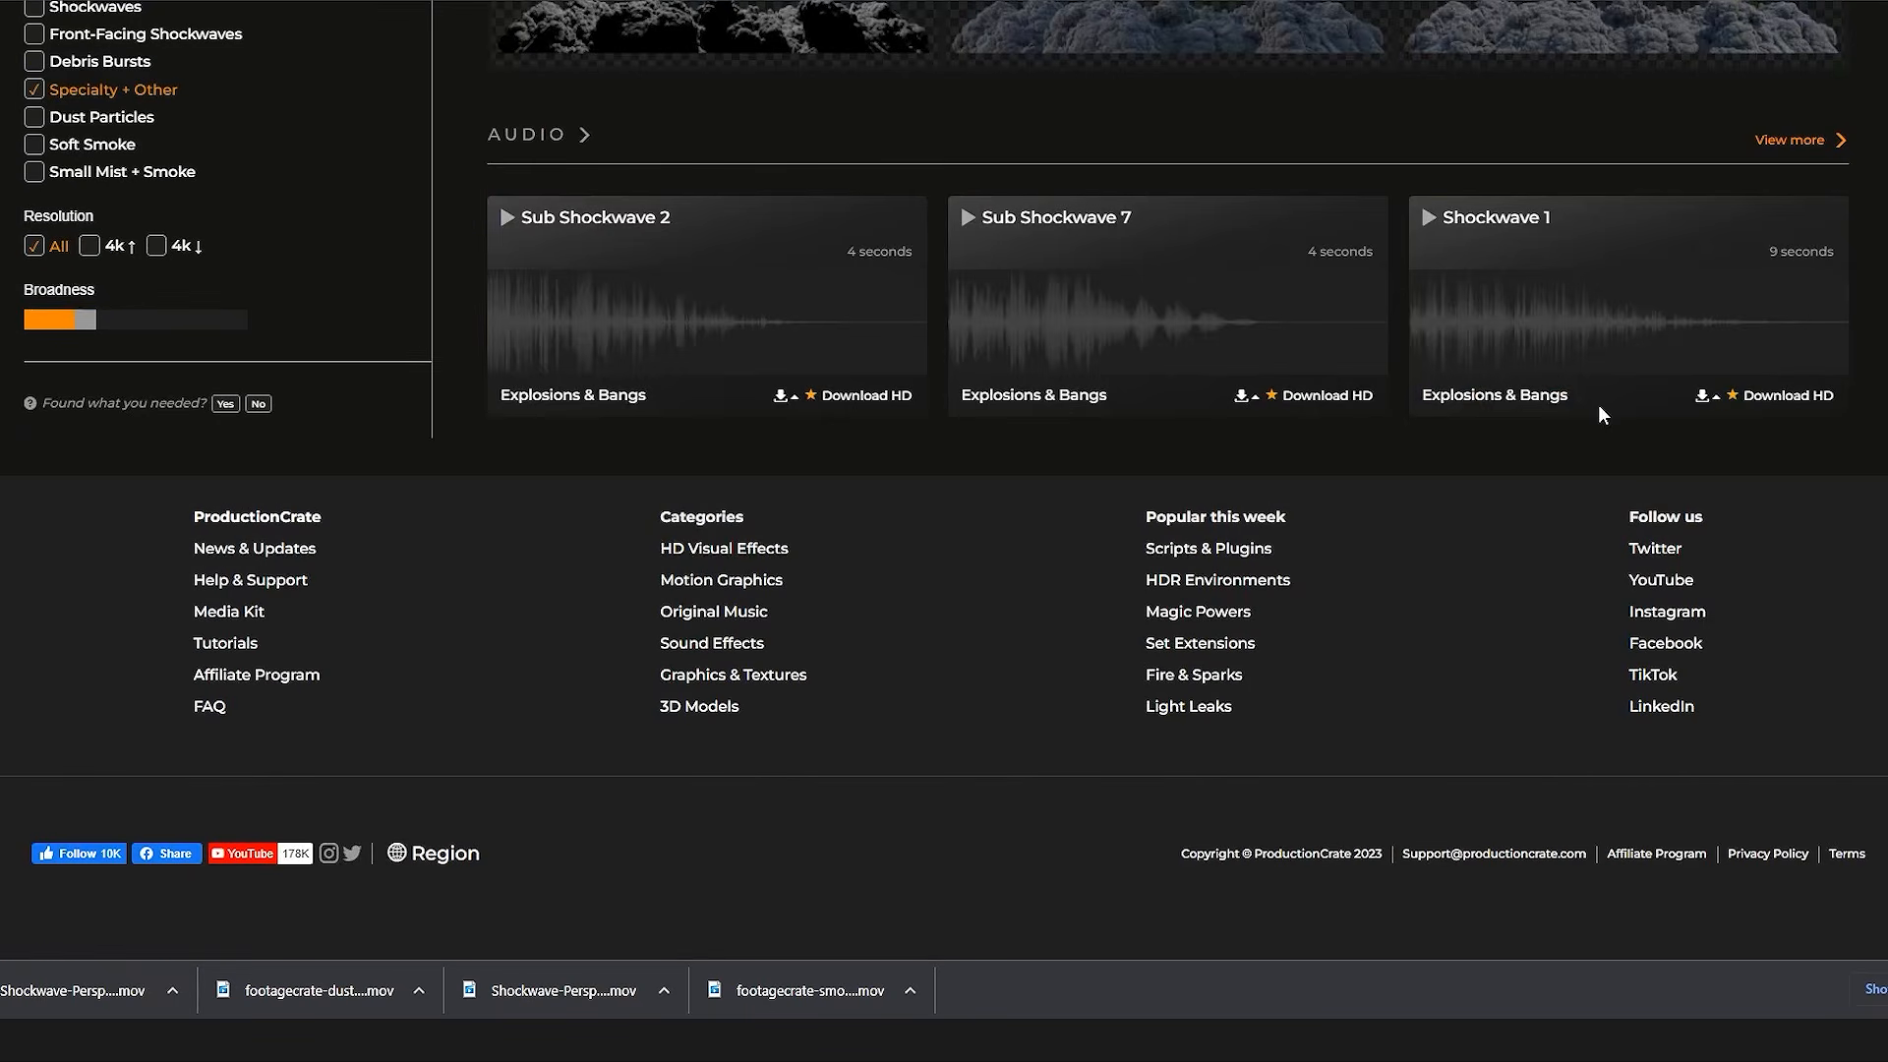
{"action": "scroll", "coordinate": [1230, 497], "scroll_direction": "up", "scroll_amount": 10}
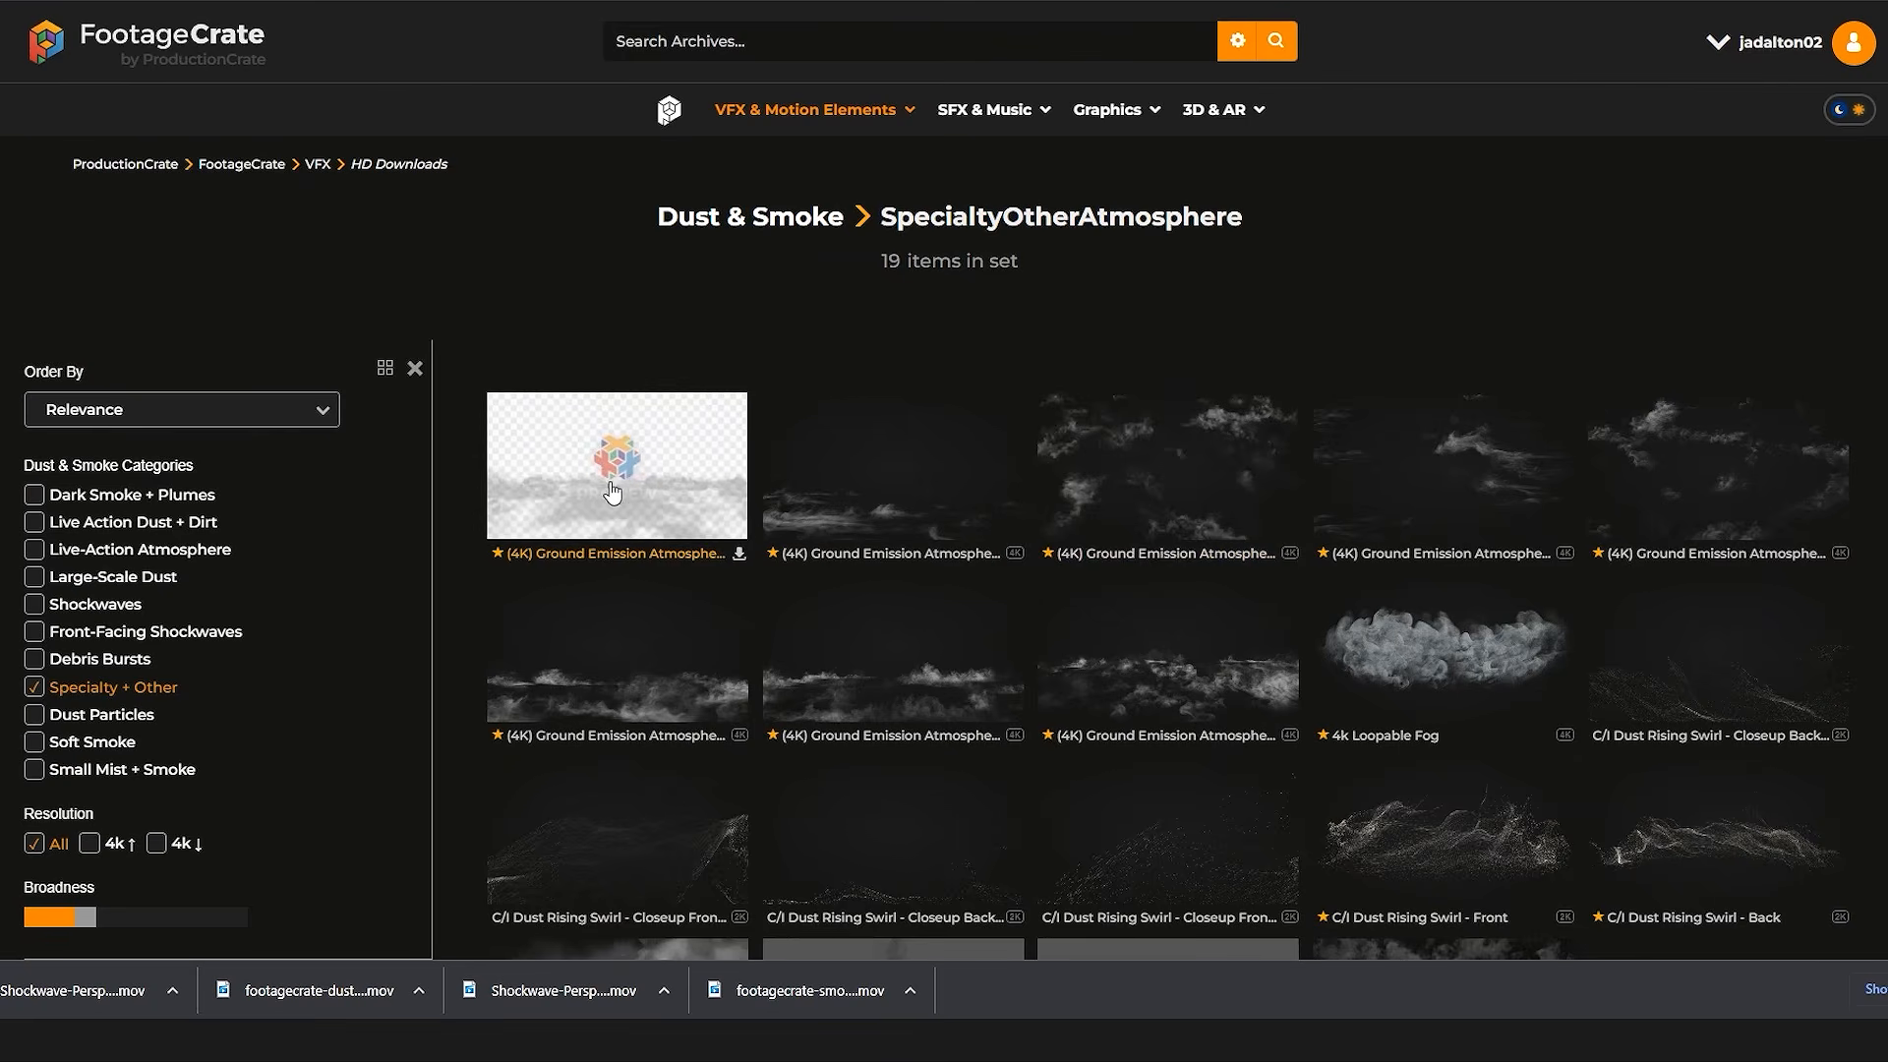
{"action": "left_click", "coordinate": [612, 499]}
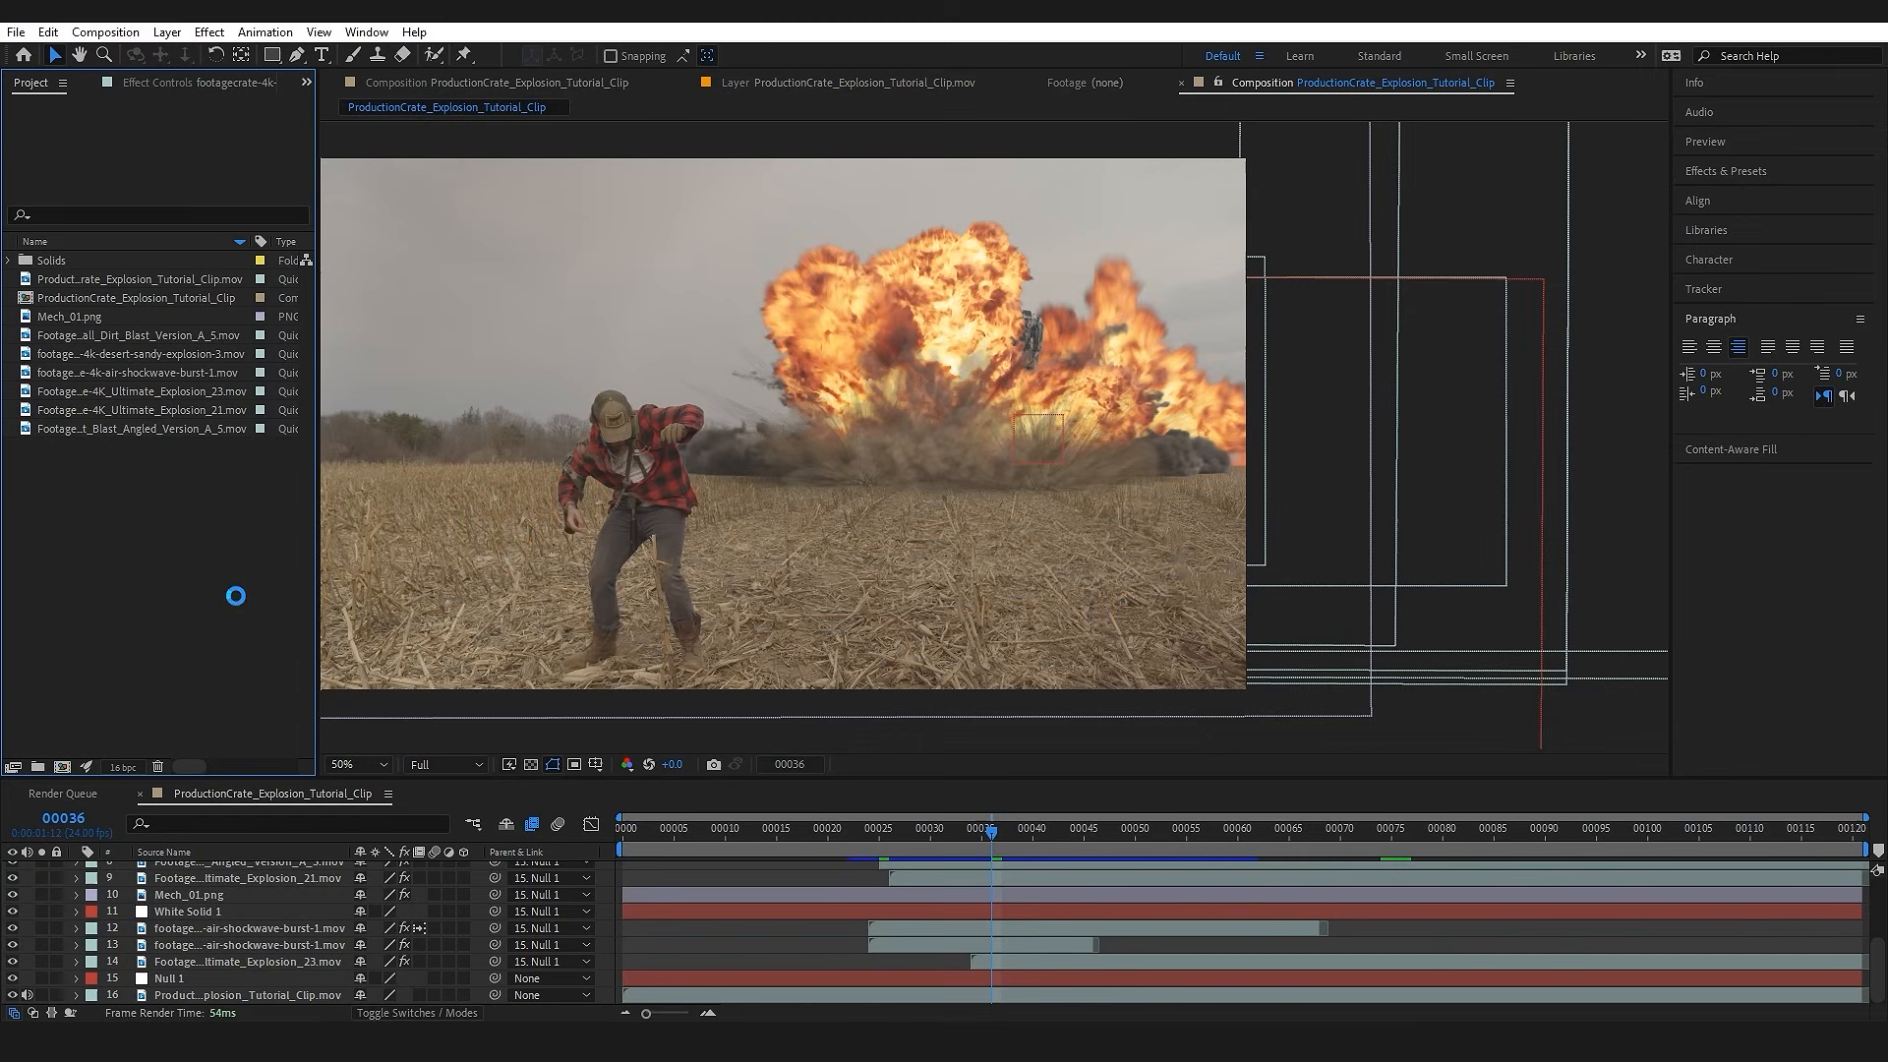
Step: Back in After Effects, import the Ground_Emission_Atmosphere_Towards_Cam_1, dusty-shockwave-front-1 and Shockwave-Perspective3 clips as footage
{"action": "key", "text": "ctrl+i"}
{"action": "left_click", "coordinate": [234, 226]}
{"action": "left_click", "coordinate": [926, 226], "text": "ctrl"}
{"action": "left_click", "coordinate": [354, 393], "text": "ctrl"}
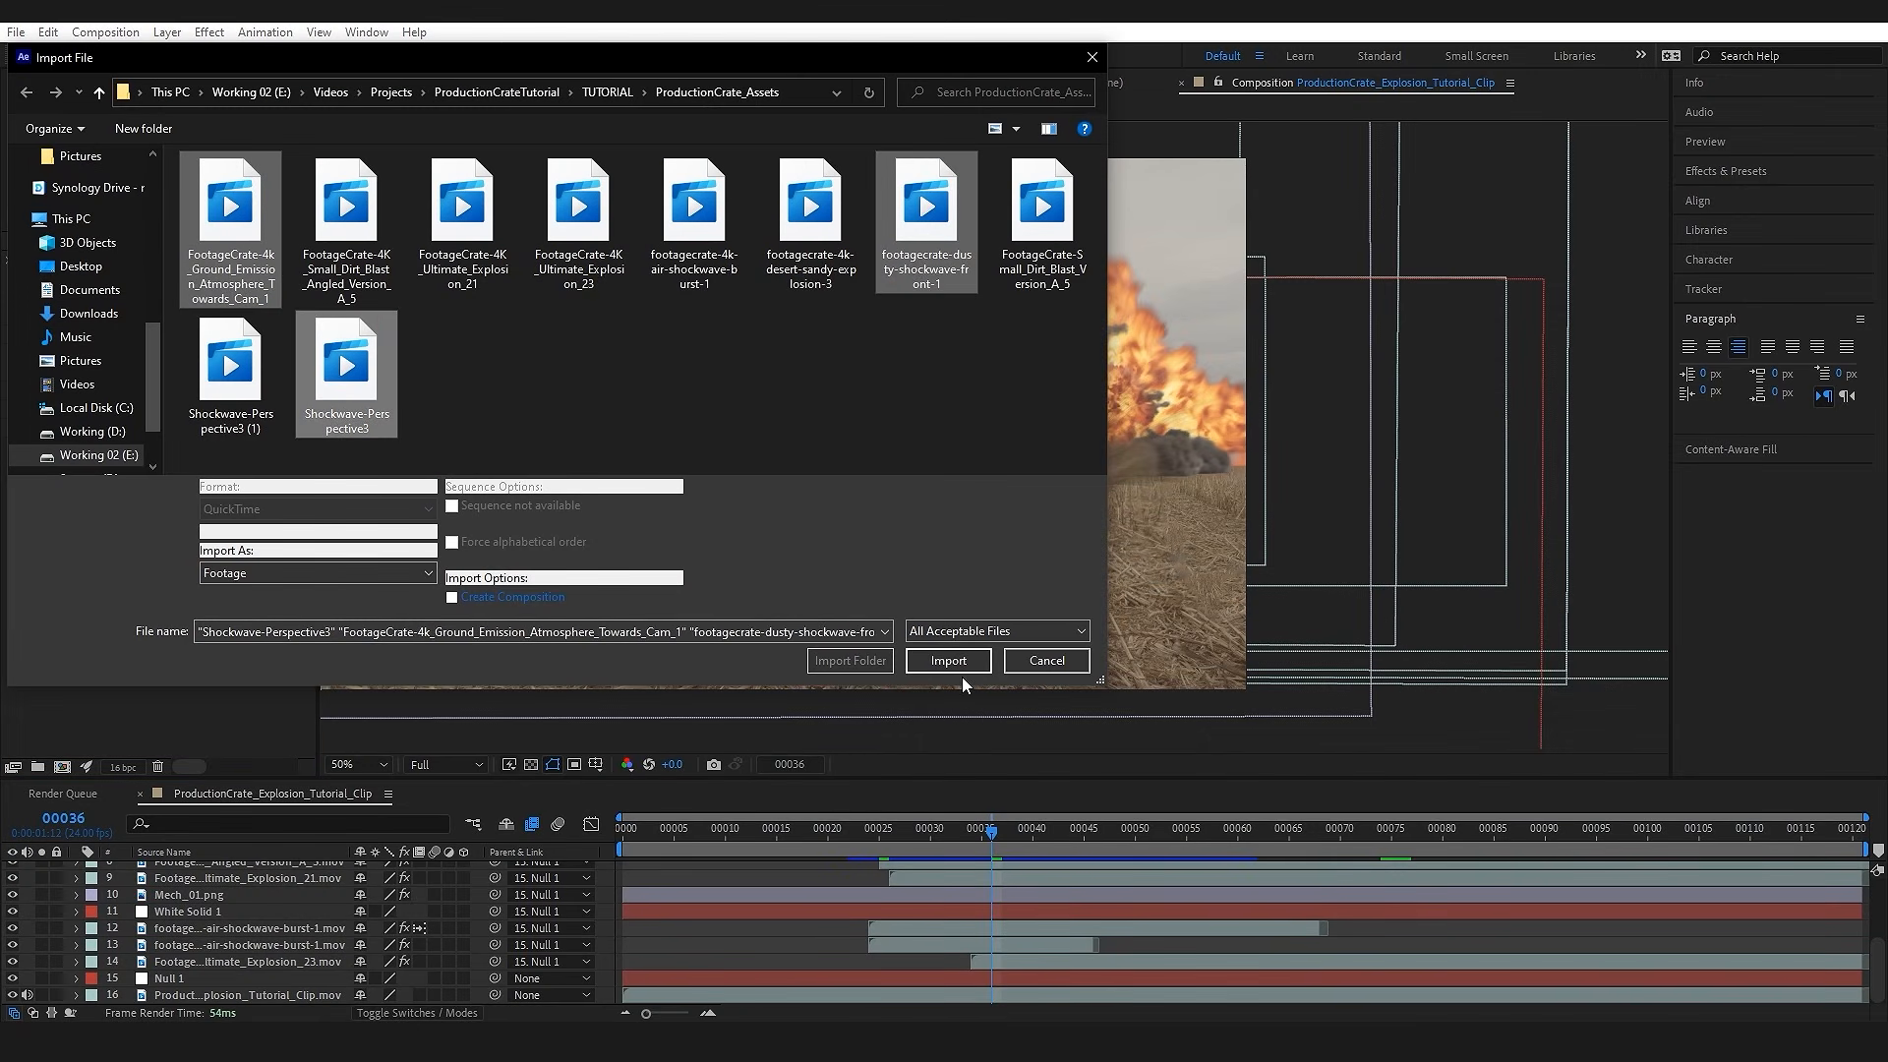
{"action": "left_click", "coordinate": [951, 660]}
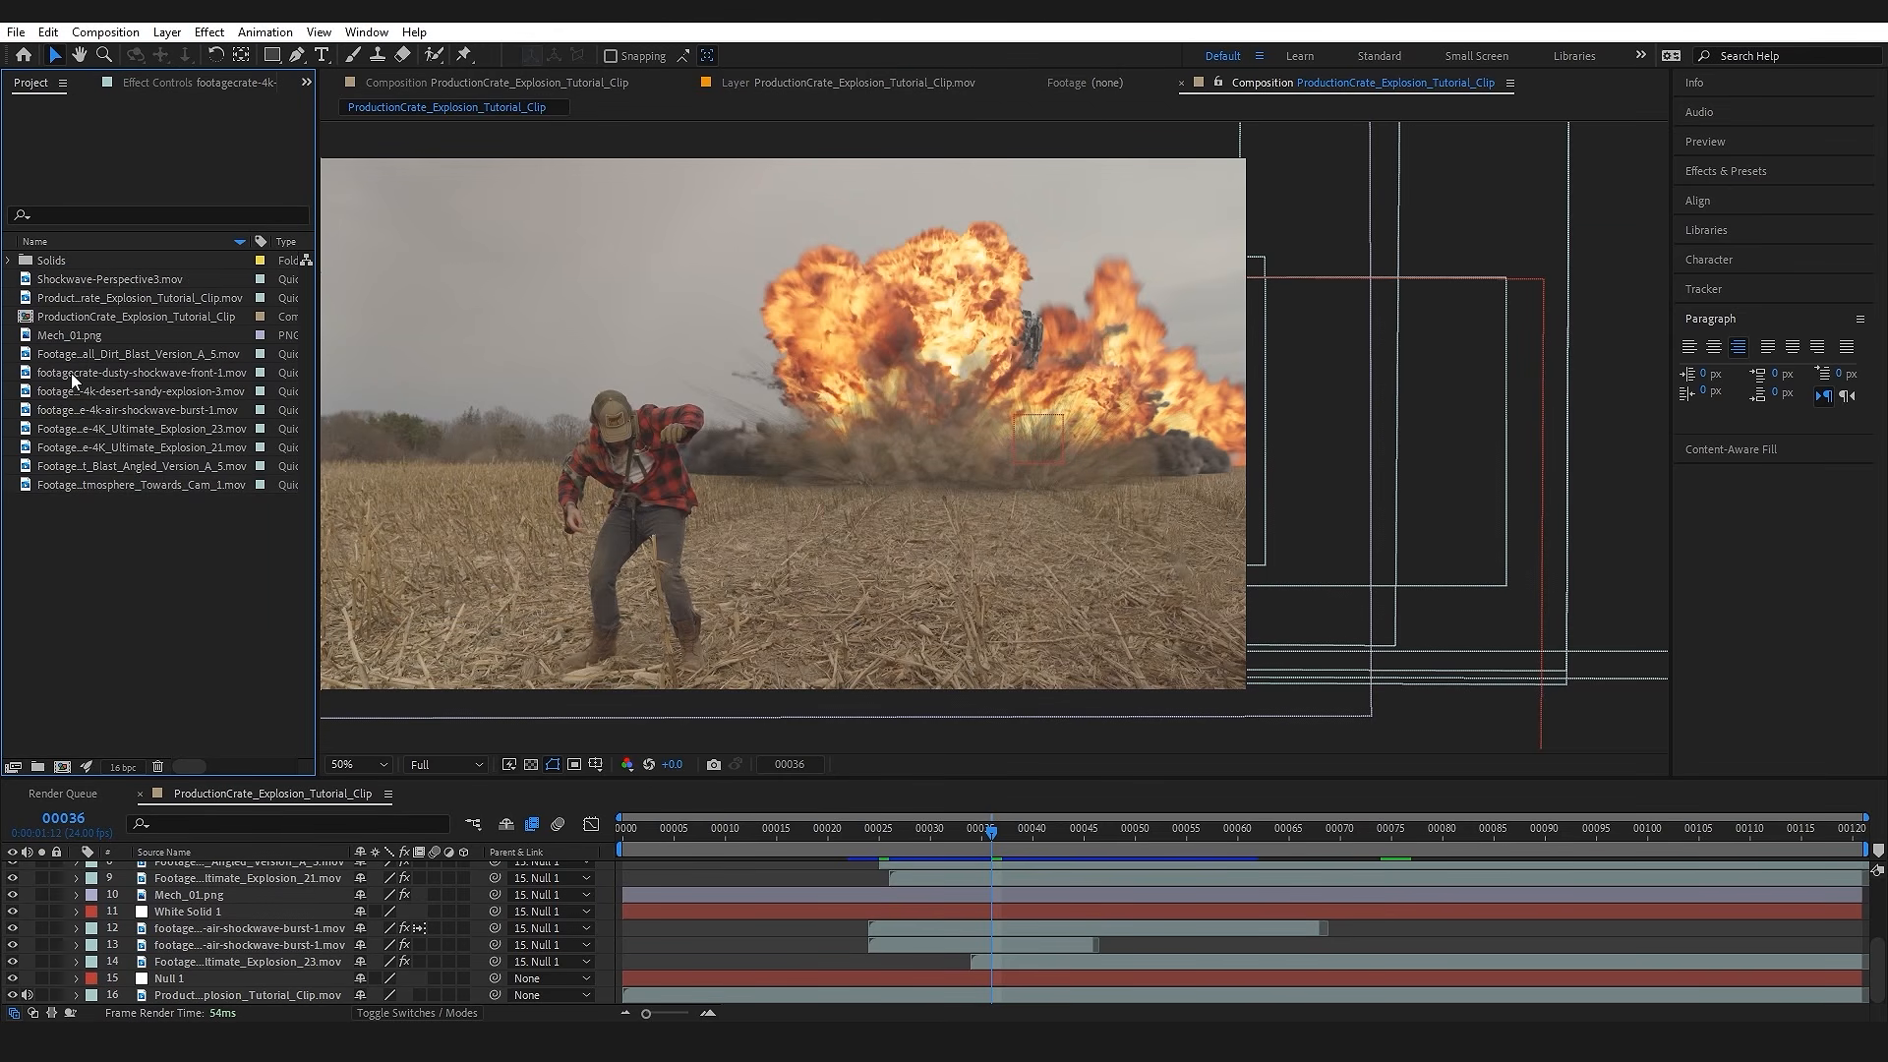
Step: Add the dusty-shockwave-front-1 clip directly beneath the rotoscoped man's layer and parent it to Null 1
{"action": "left_click_drag", "start_coordinate": [152, 375], "coordinate": [240, 885]}
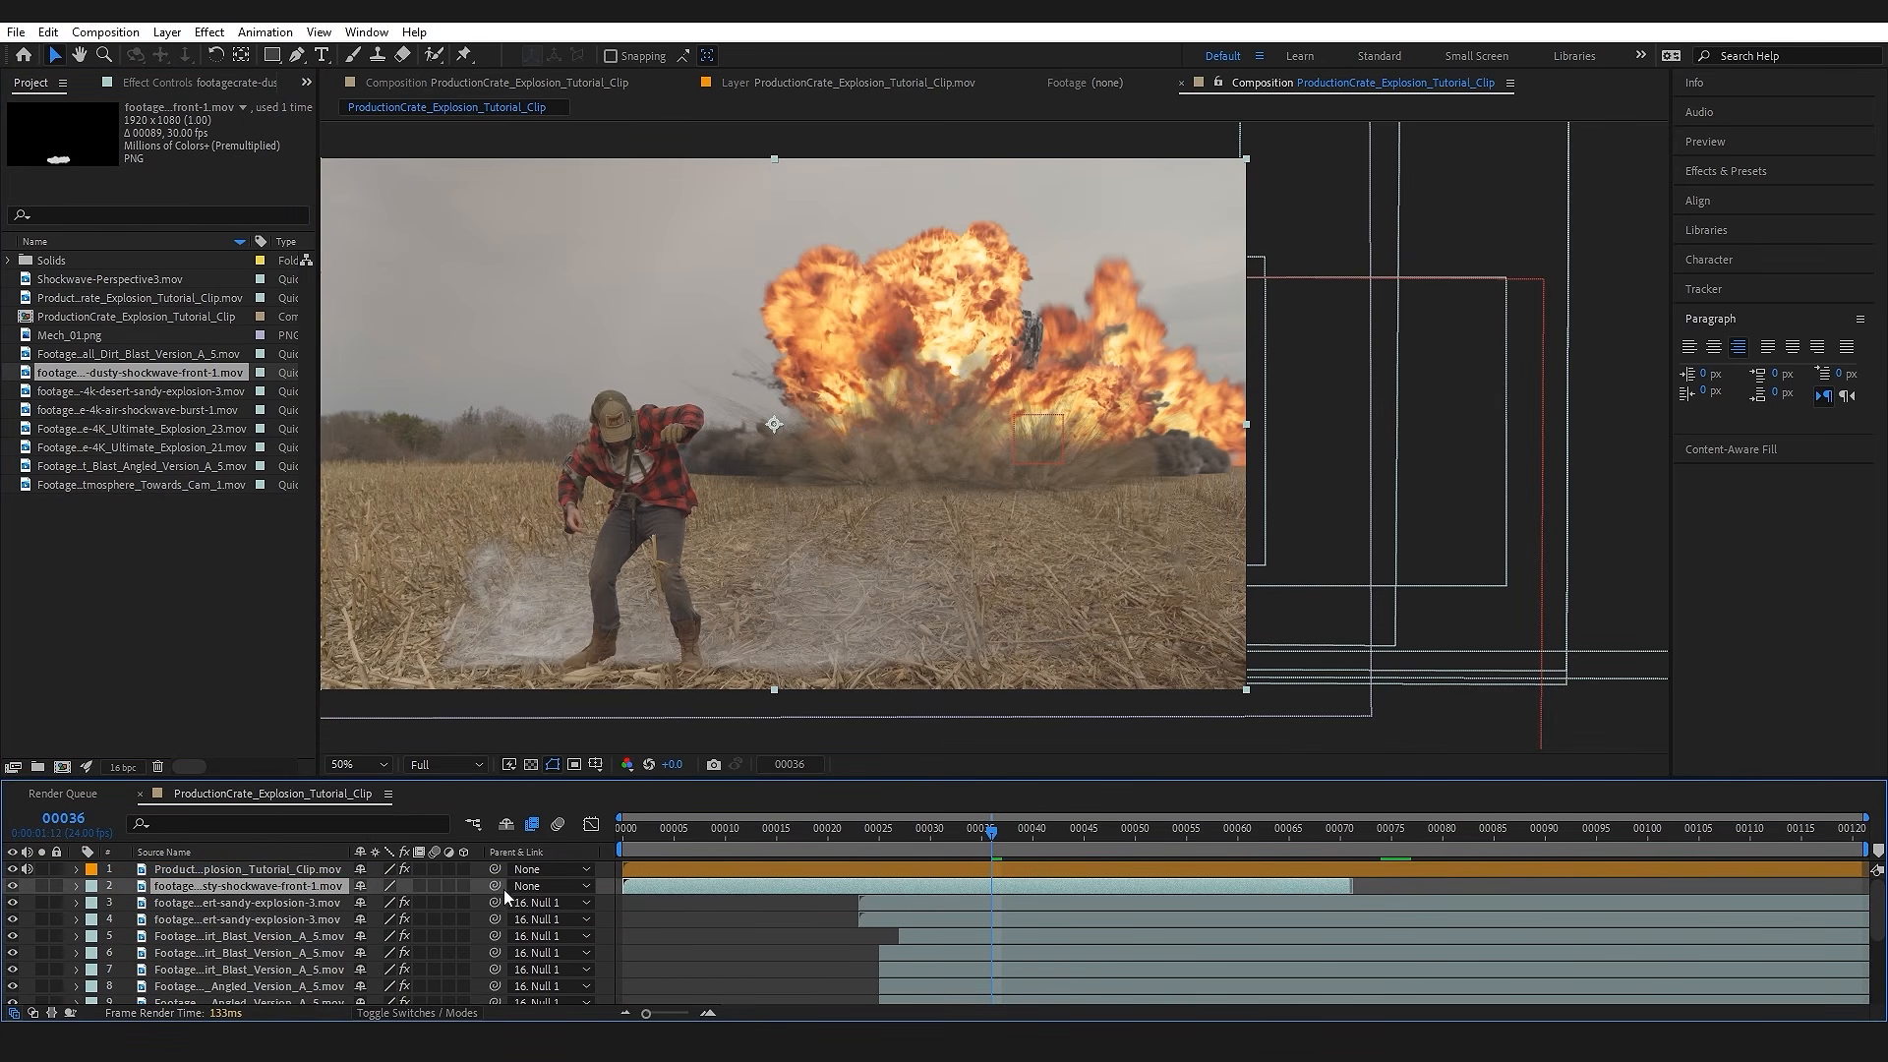
{"action": "scroll", "coordinate": [257, 949], "scroll_direction": "down", "scroll_amount": 5}
{"action": "scroll", "coordinate": [270, 959], "scroll_direction": "up", "scroll_amount": 5}
{"action": "left_click", "coordinate": [549, 883]}
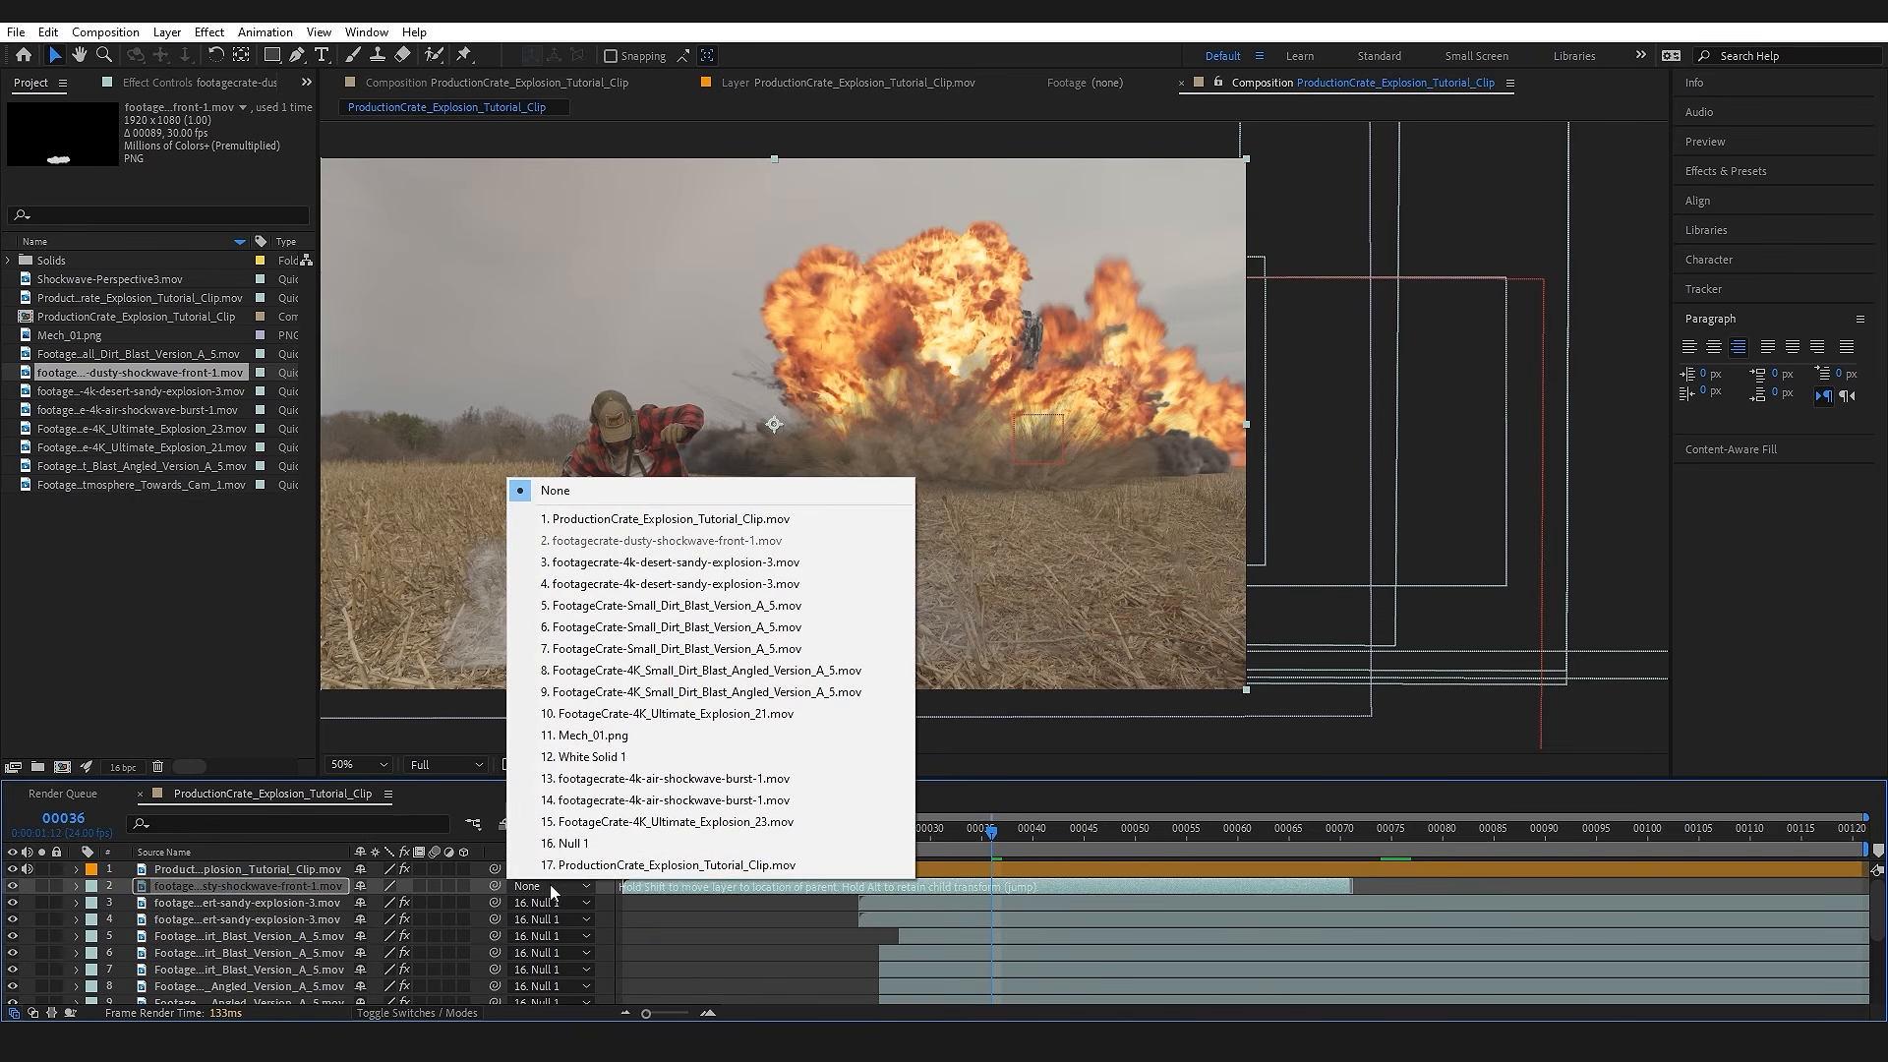
{"action": "left_click", "coordinate": [640, 842]}
Step: Shift the dusty shockwave layer to start at about frame 26, scale it down, and place it at the explosion's base
{"action": "left_click_drag", "start_coordinate": [675, 886], "coordinate": [952, 885]}
{"action": "left_click", "coordinate": [869, 840]}
{"action": "left_click_drag", "start_coordinate": [1236, 678], "coordinate": [1165, 627]}
{"action": "left_click_drag", "start_coordinate": [711, 622], "coordinate": [907, 471]}
Step: Preview the dusty shockwave and set its layer opacity to 50%
{"action": "key", "text": "t"}
{"action": "key", "text": "space"}
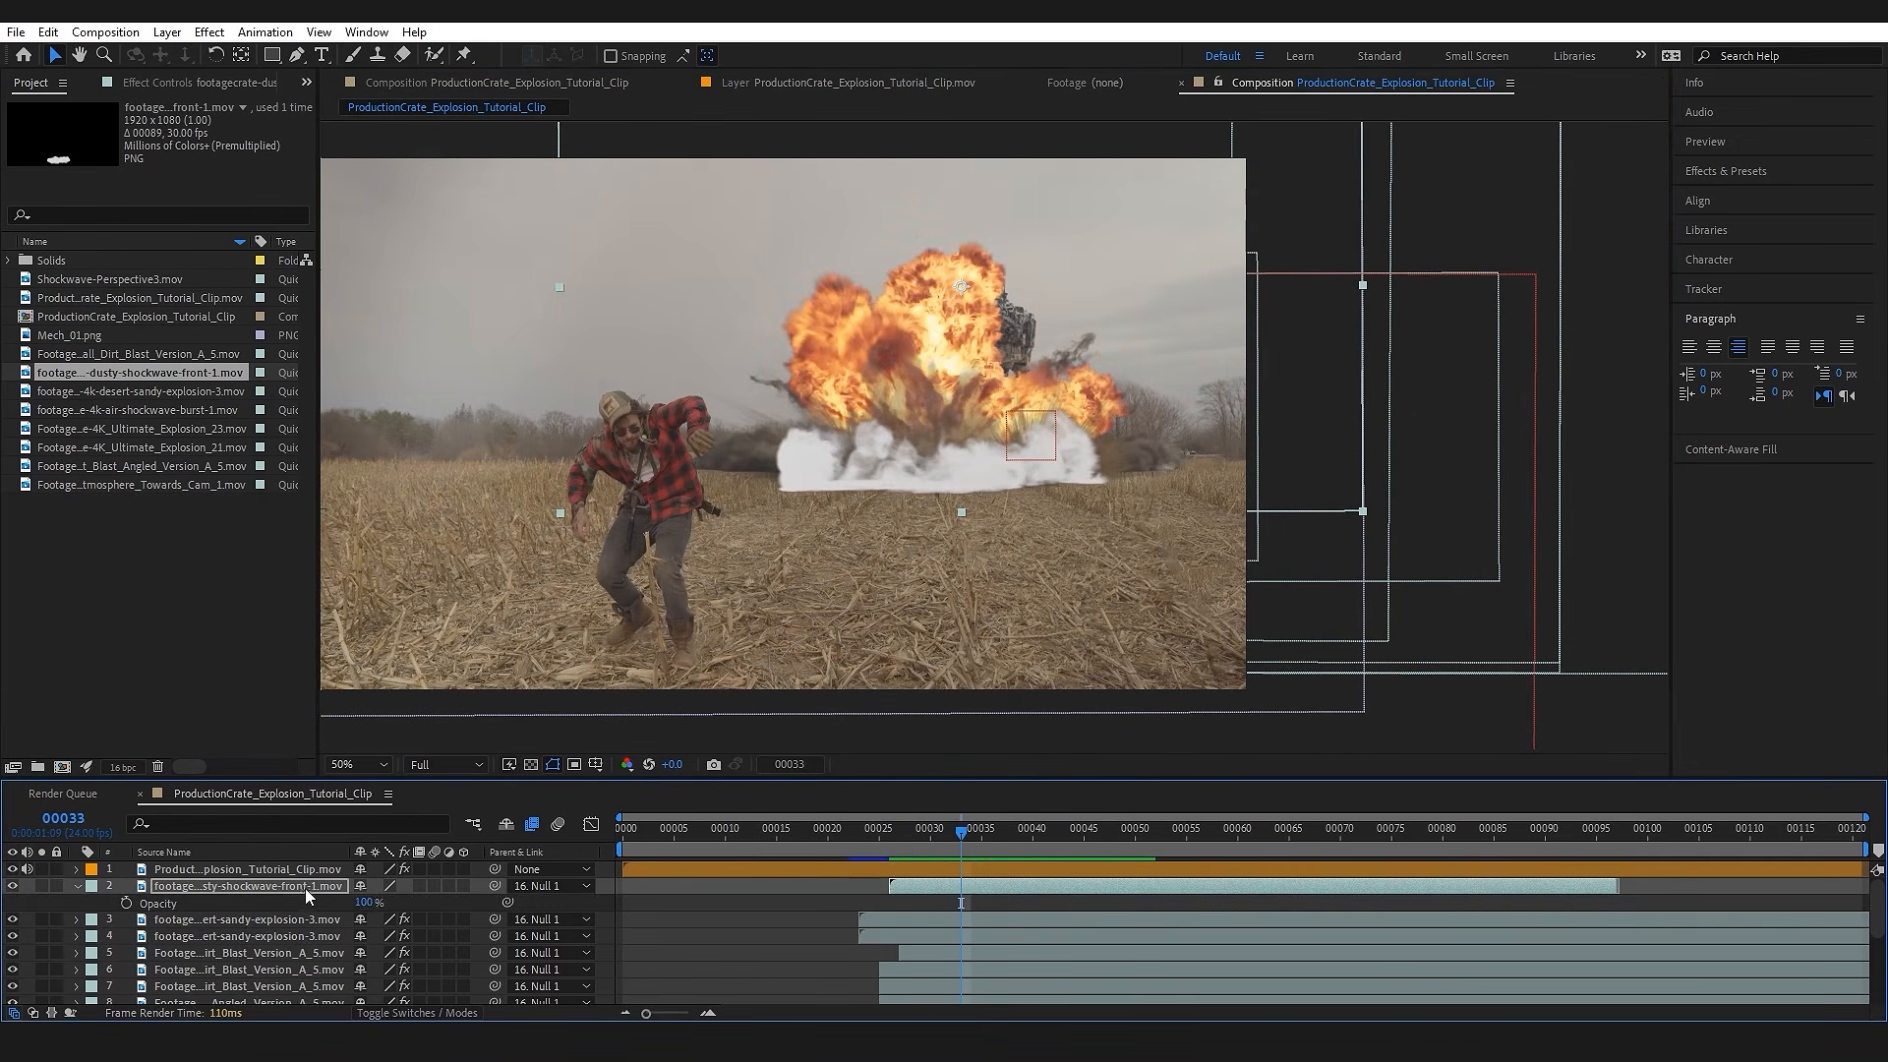
{"action": "type", "text": "50"}
{"action": "key", "text": "Return"}
Step: Apply the Tritone effect to the dusty shockwave and sample its midtones colour from the field's ground
{"action": "key", "text": "ctrl+space"}
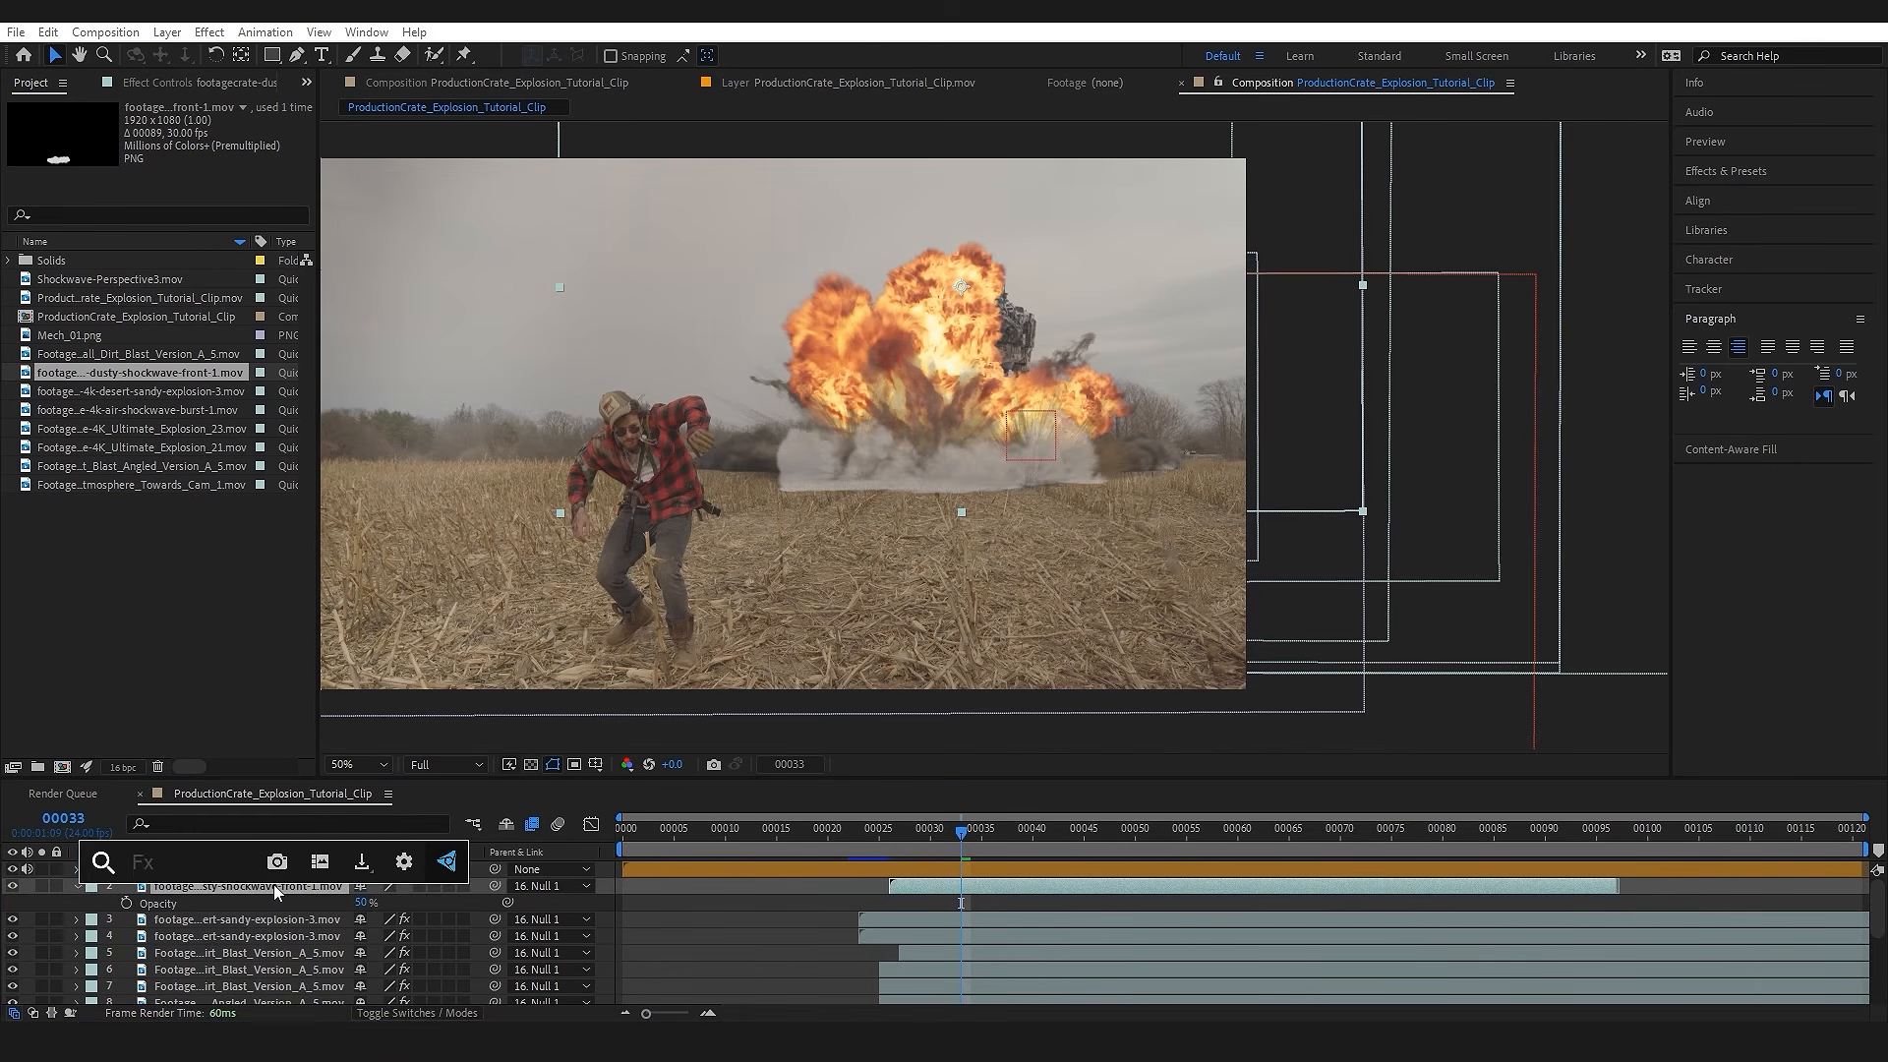
{"action": "type", "text": "trit"}
{"action": "key", "text": "Return"}
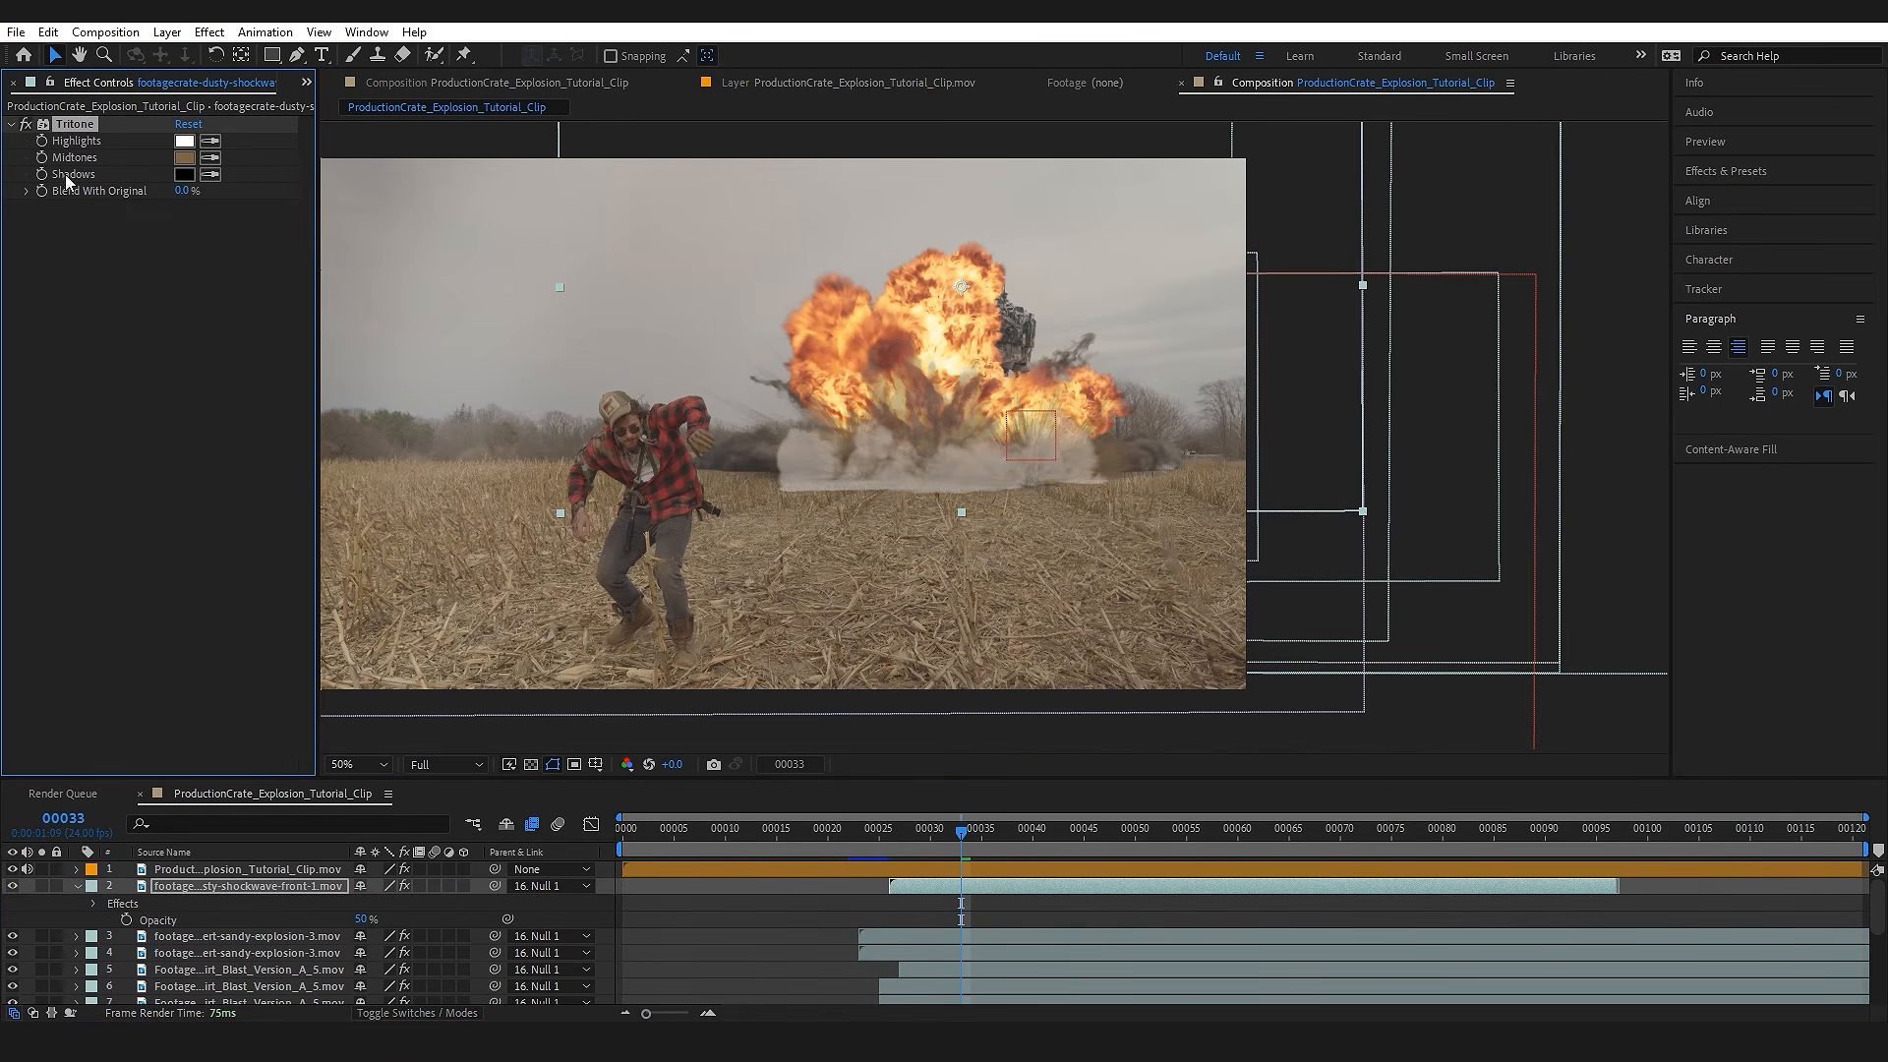
{"action": "left_click", "coordinate": [890, 519]}
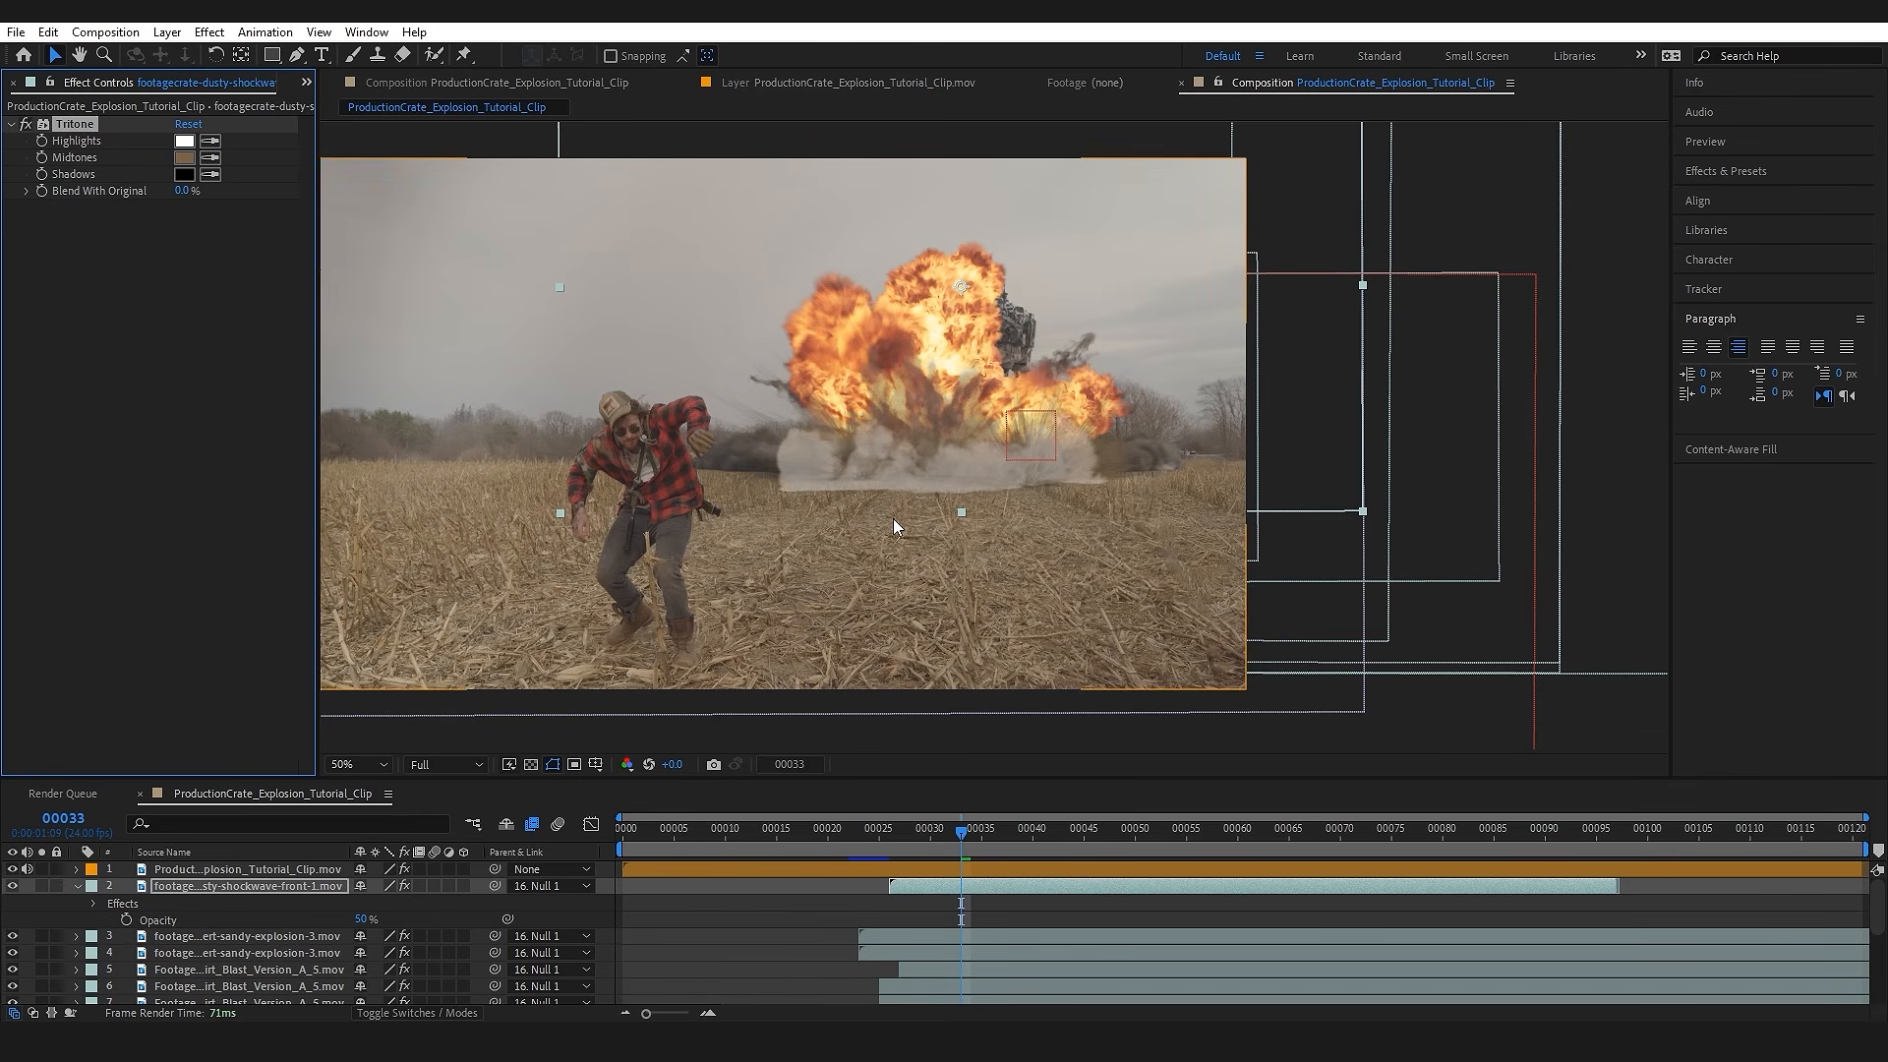
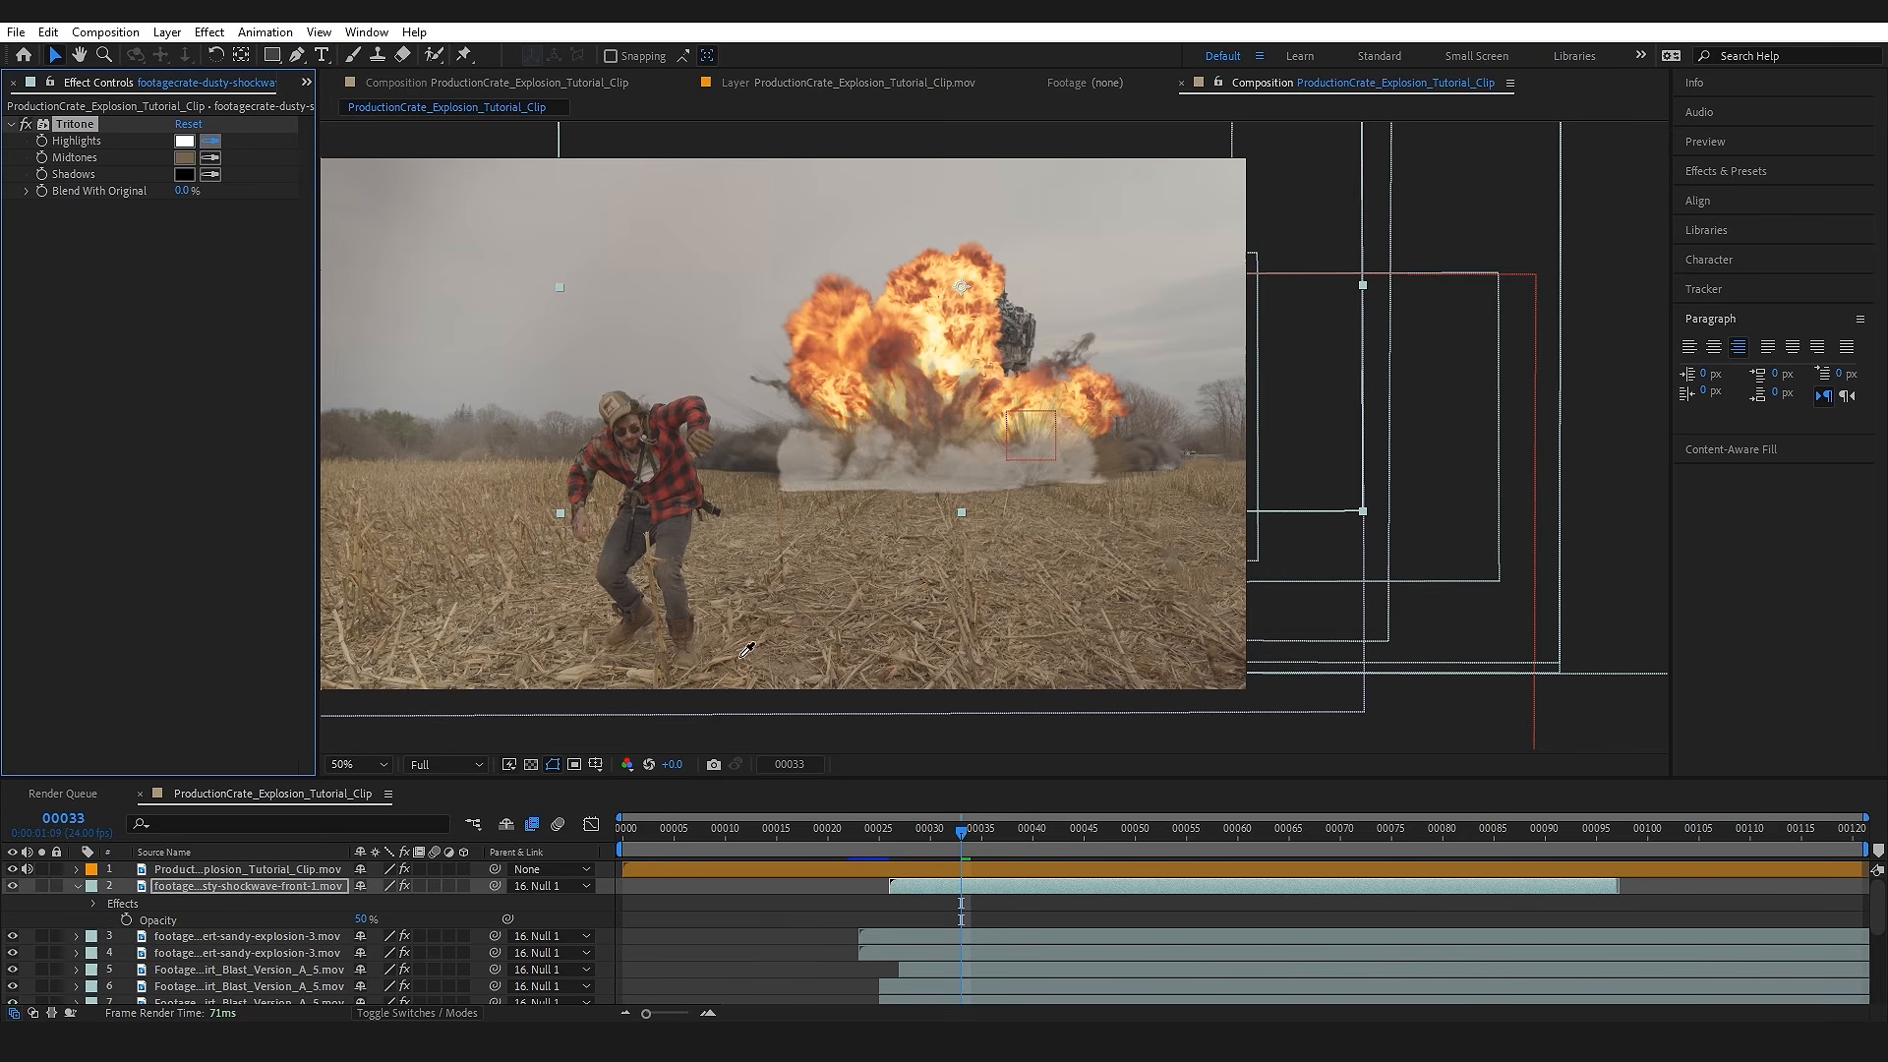
Step: Sample the dusty shockwave's Tritone highlights colour from the field's ground
{"action": "left_click", "coordinate": [781, 666]}
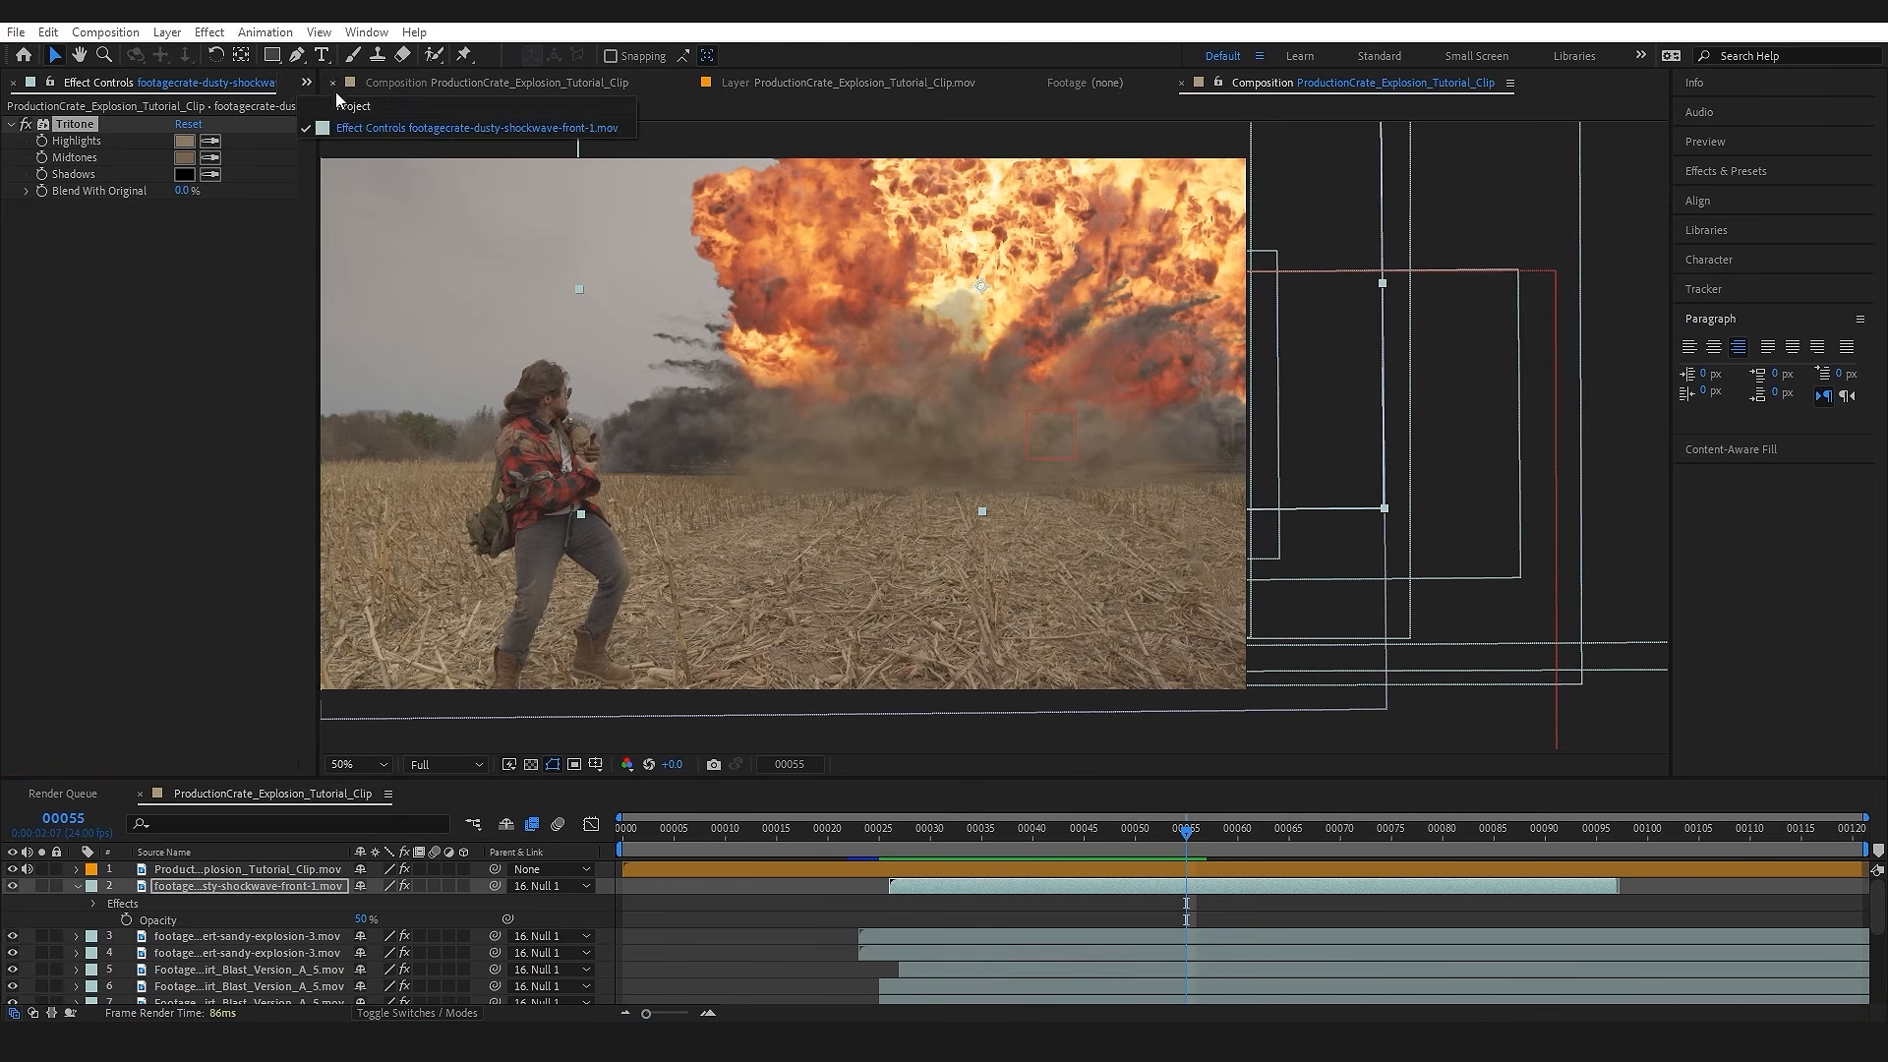
Step: Add Shockwave-Perspective3.mov directly beneath the Mech_01.png layer, parented to Null 1 and starting at about frame 24
{"action": "key", "text": "ctrl+0"}
{"action": "left_click_drag", "start_coordinate": [91, 275], "coordinate": [239, 912]}
{"action": "left_click_drag", "start_coordinate": [640, 894], "coordinate": [867, 903]}
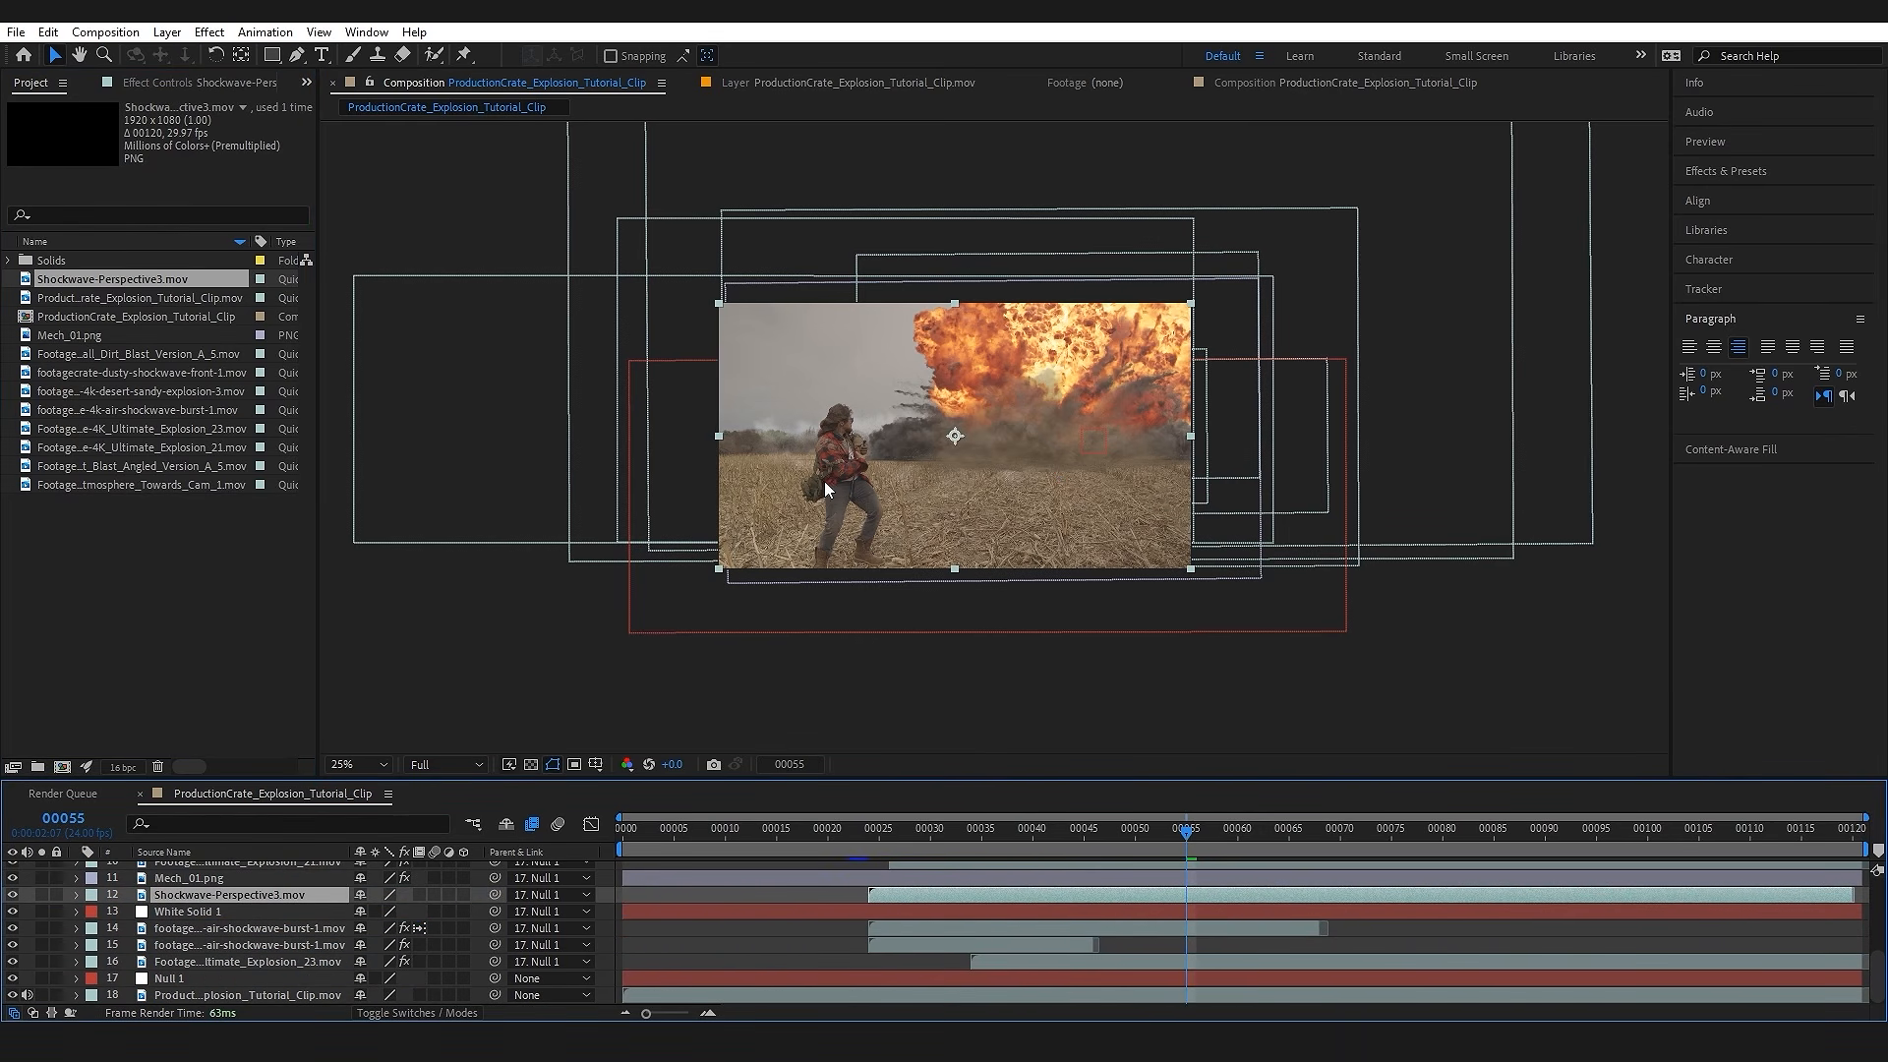
Step: Enlarge the perspective shockwave well beyond the frame, flatten it vertically to match the ground, and centre it at the explosion's base
{"action": "left_click_drag", "start_coordinate": [1190, 568], "coordinate": [1484, 677]}
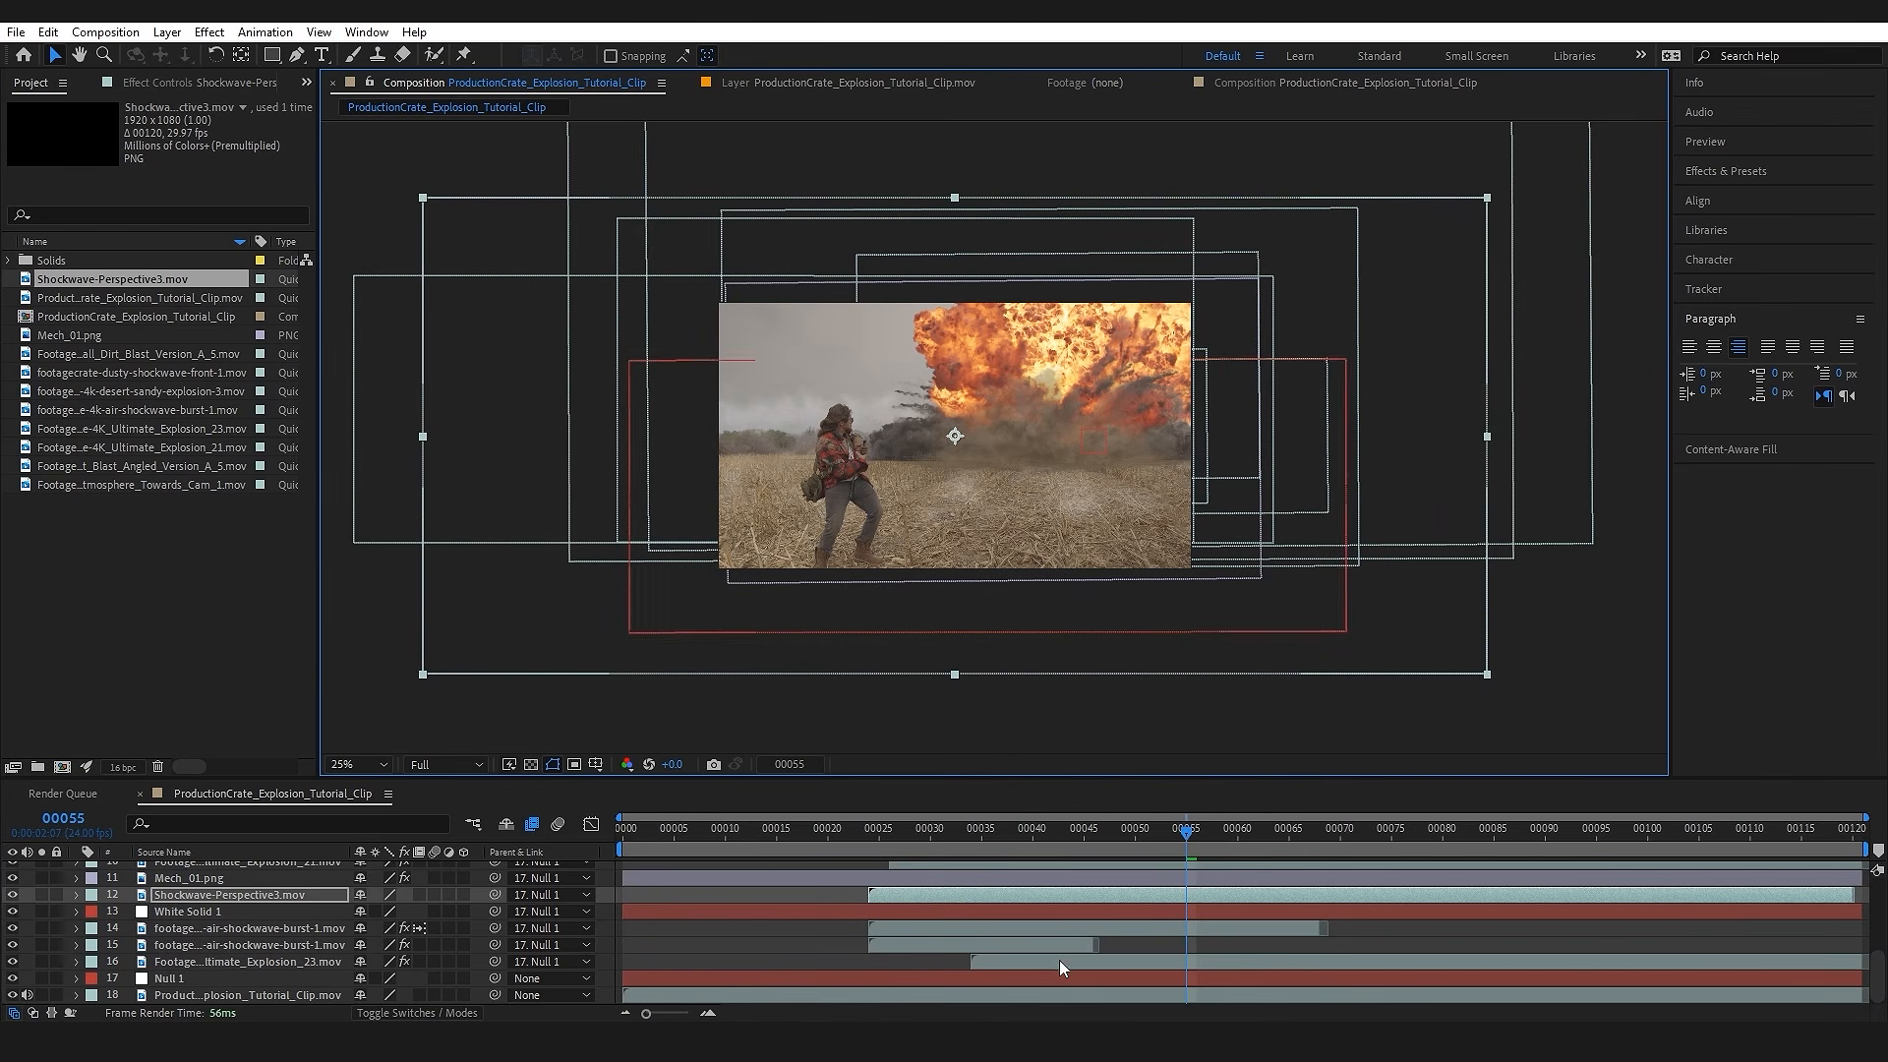
{"action": "left_click", "coordinate": [980, 845]}
{"action": "left_click_drag", "start_coordinate": [1475, 684], "coordinate": [1482, 589]}
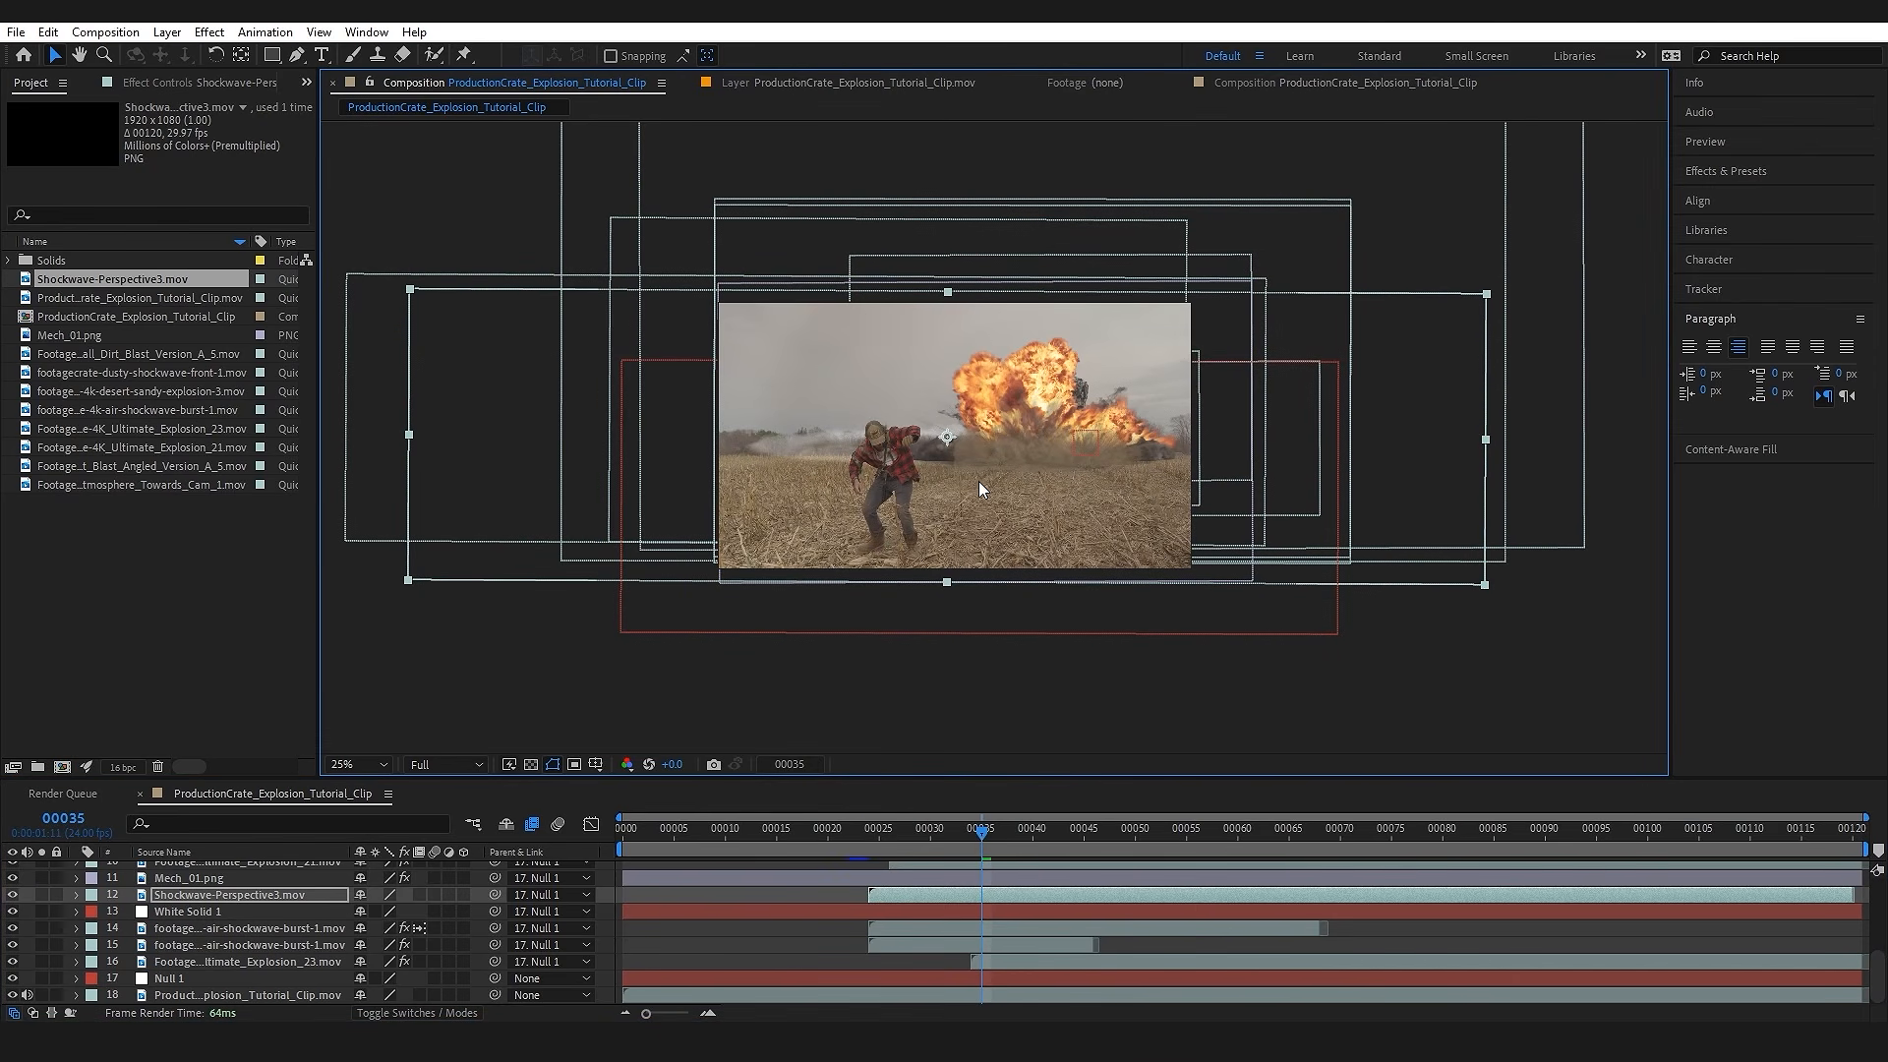
{"action": "left_click_drag", "start_coordinate": [968, 453], "coordinate": [1037, 463]}
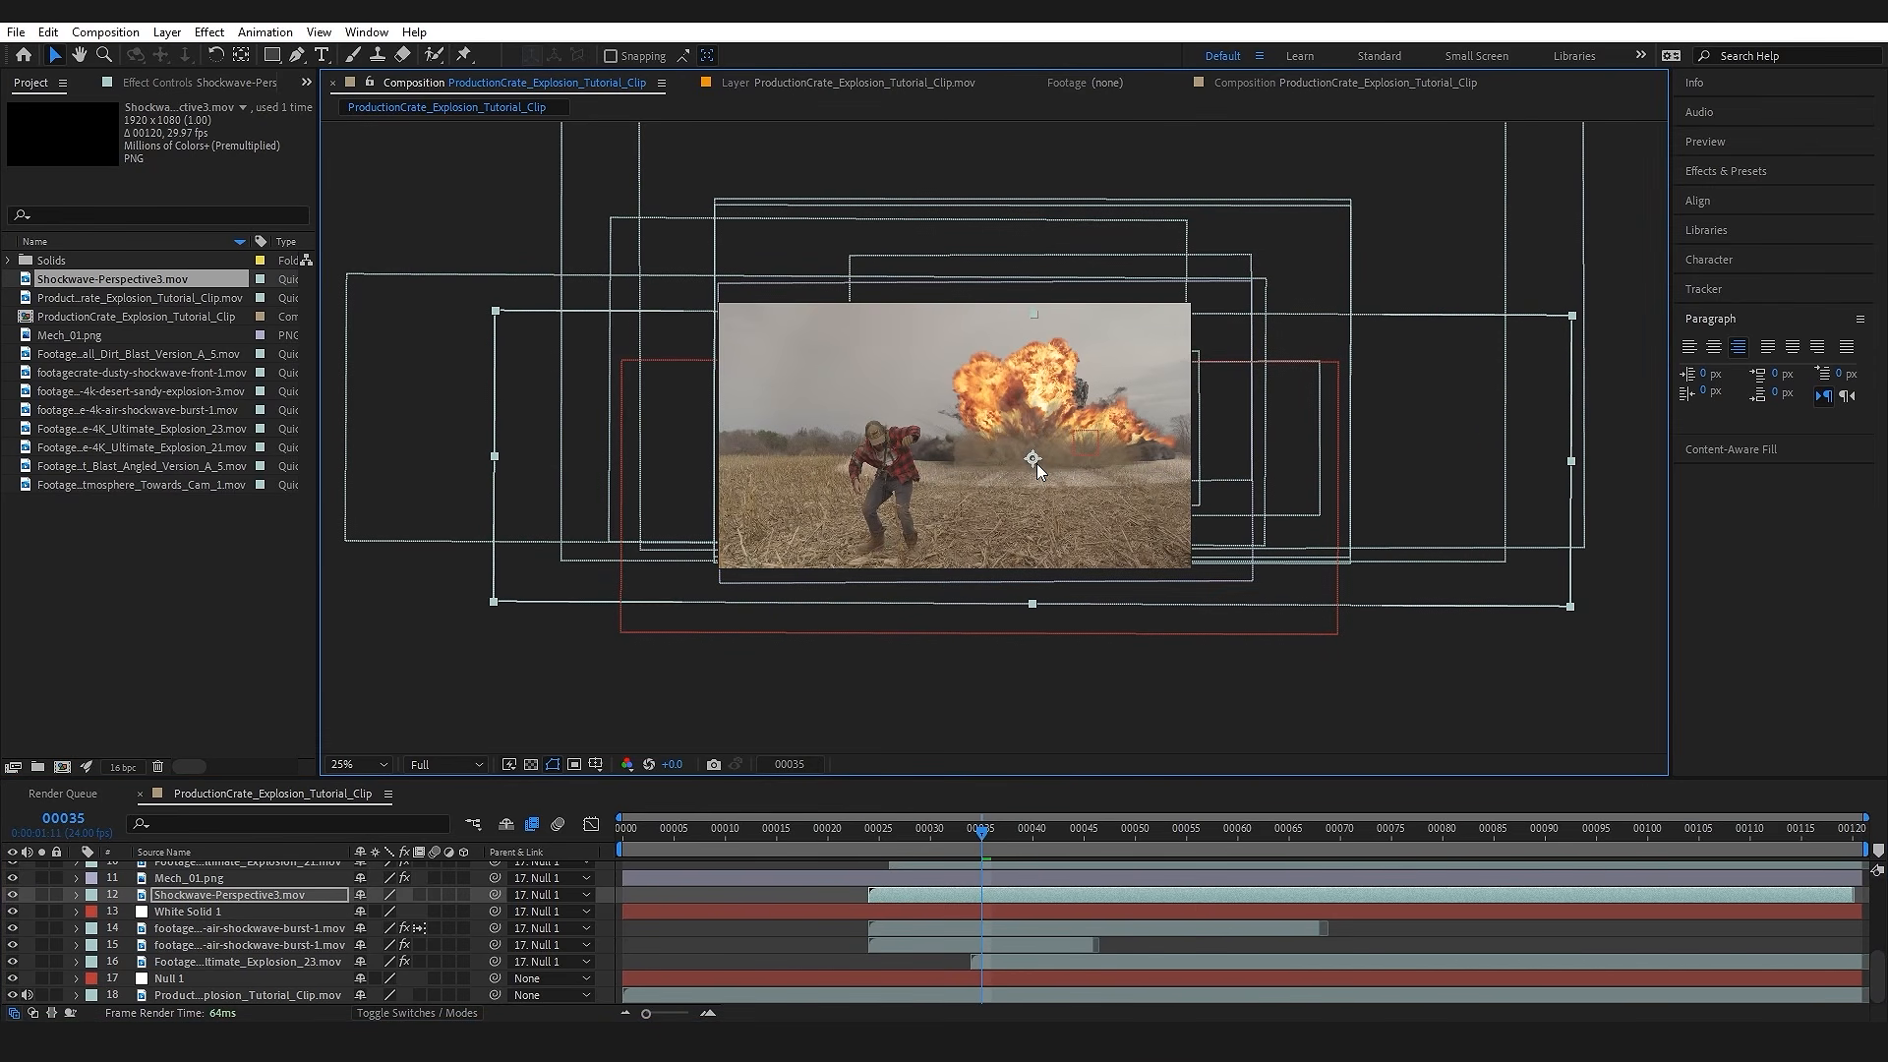
Step: Keyframe the perspective shockwave's position at frames 26 and 51 so it travels slightly down the field
{"action": "key", "text": "period"}
{"action": "mouse_move", "coordinate": [890, 845]}
{"action": "left_mouse_down"}
{"action": "mouse_move", "coordinate": [1094, 834]}
{"action": "mouse_move", "coordinate": [890, 860]}
{"action": "left_mouse_up"}
{"action": "key", "text": "p"}
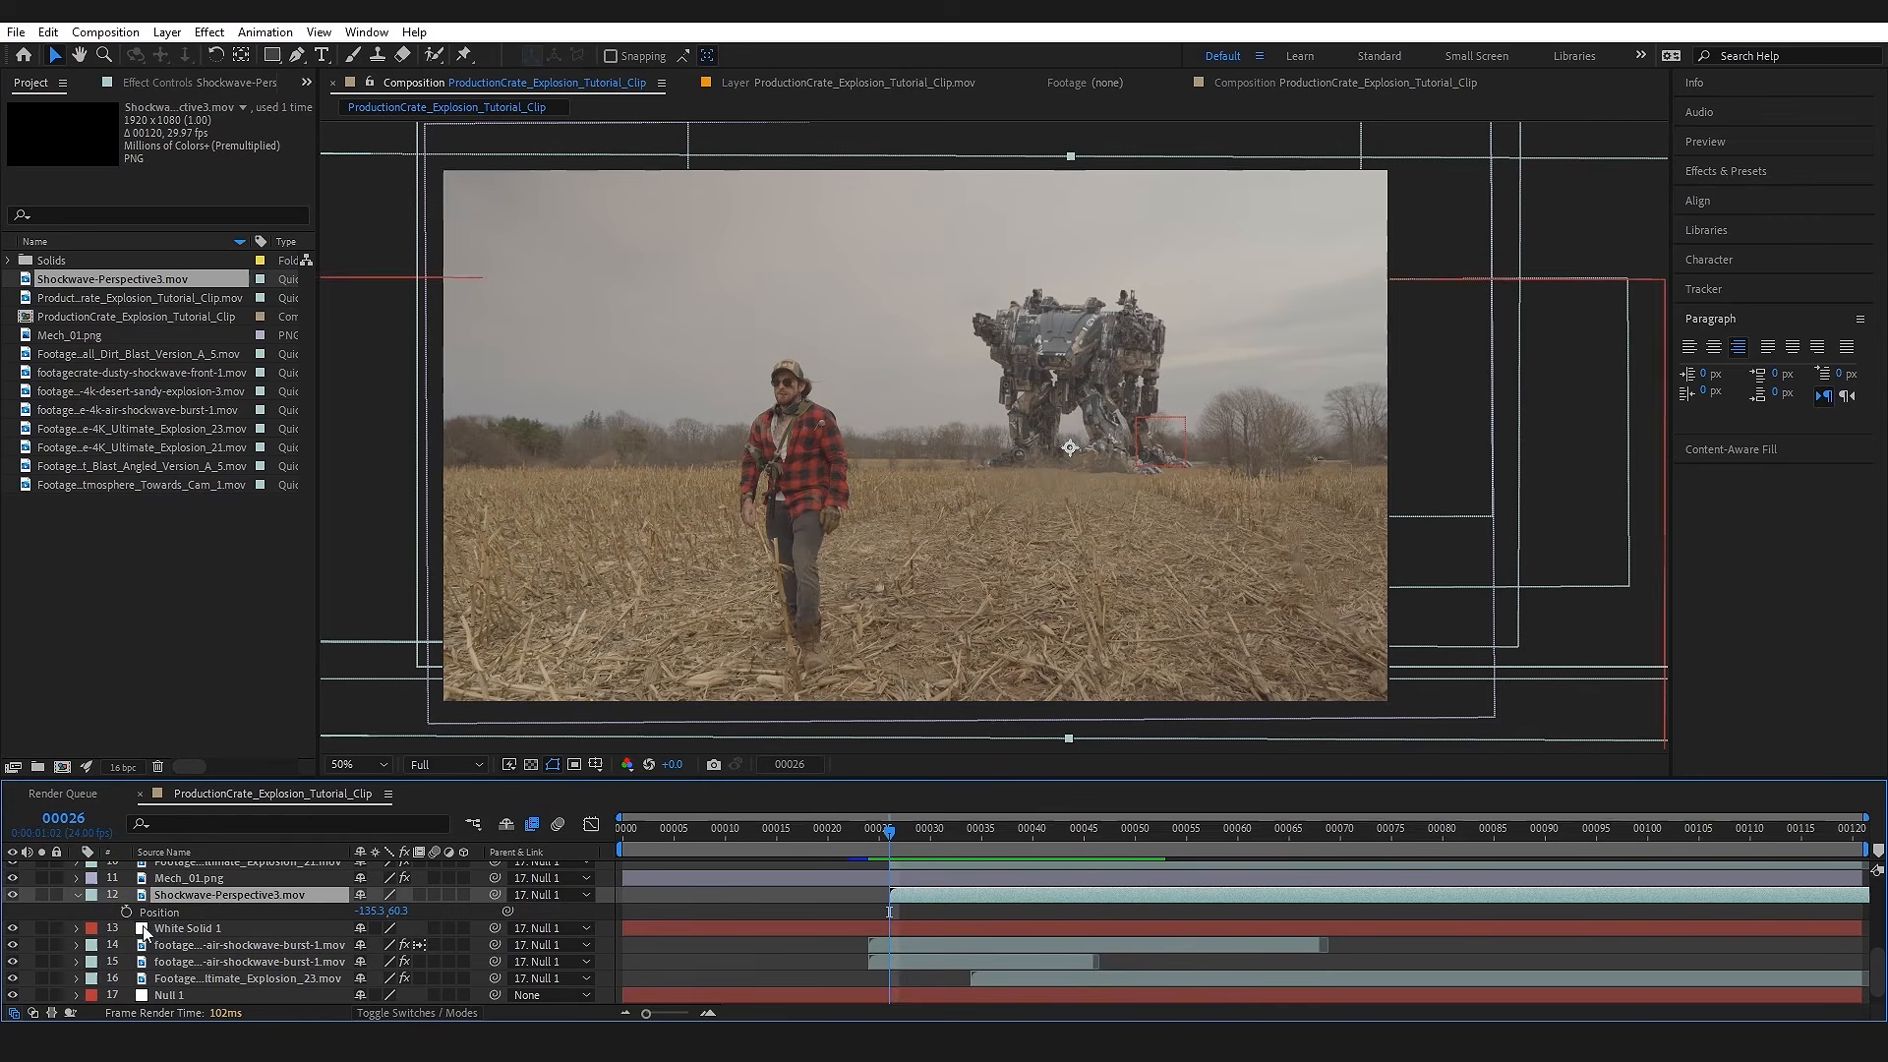
{"action": "left_click", "coordinate": [127, 911]}
{"action": "left_click_drag", "start_coordinate": [902, 842], "coordinate": [1144, 840]}
{"action": "left_click_drag", "start_coordinate": [1119, 521], "coordinate": [1124, 562]}
{"action": "key", "text": "Page_Up"}
{"action": "key", "text": "Page_Up"}
{"action": "key", "text": "Page_Up"}
{"action": "key", "text": "Page_Up"}
{"action": "key", "text": "Page_Up"}
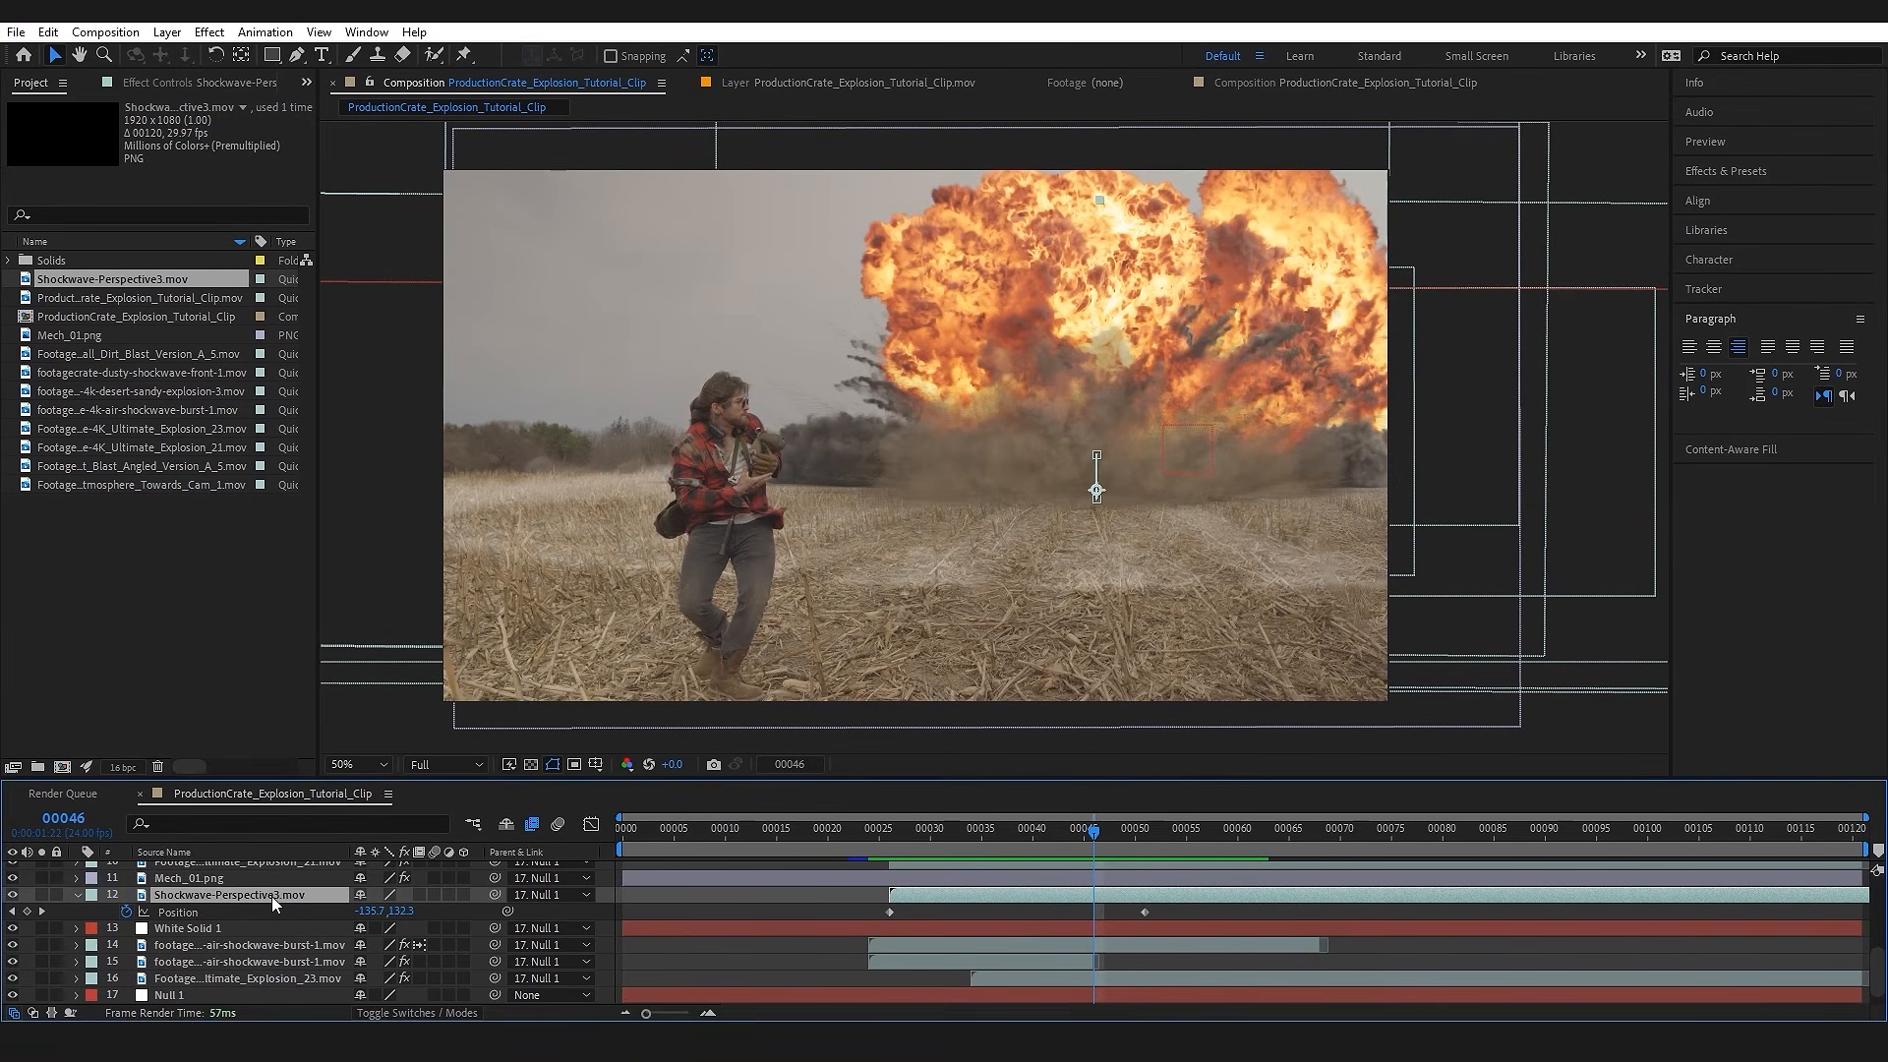
Step: Apply Tritone to the perspective shockwave, sample its highlights from the ground, and lighten them to E0C5A0
{"action": "key", "text": "ctrl+space"}
{"action": "type", "text": "triton"}
{"action": "key", "text": "Return"}
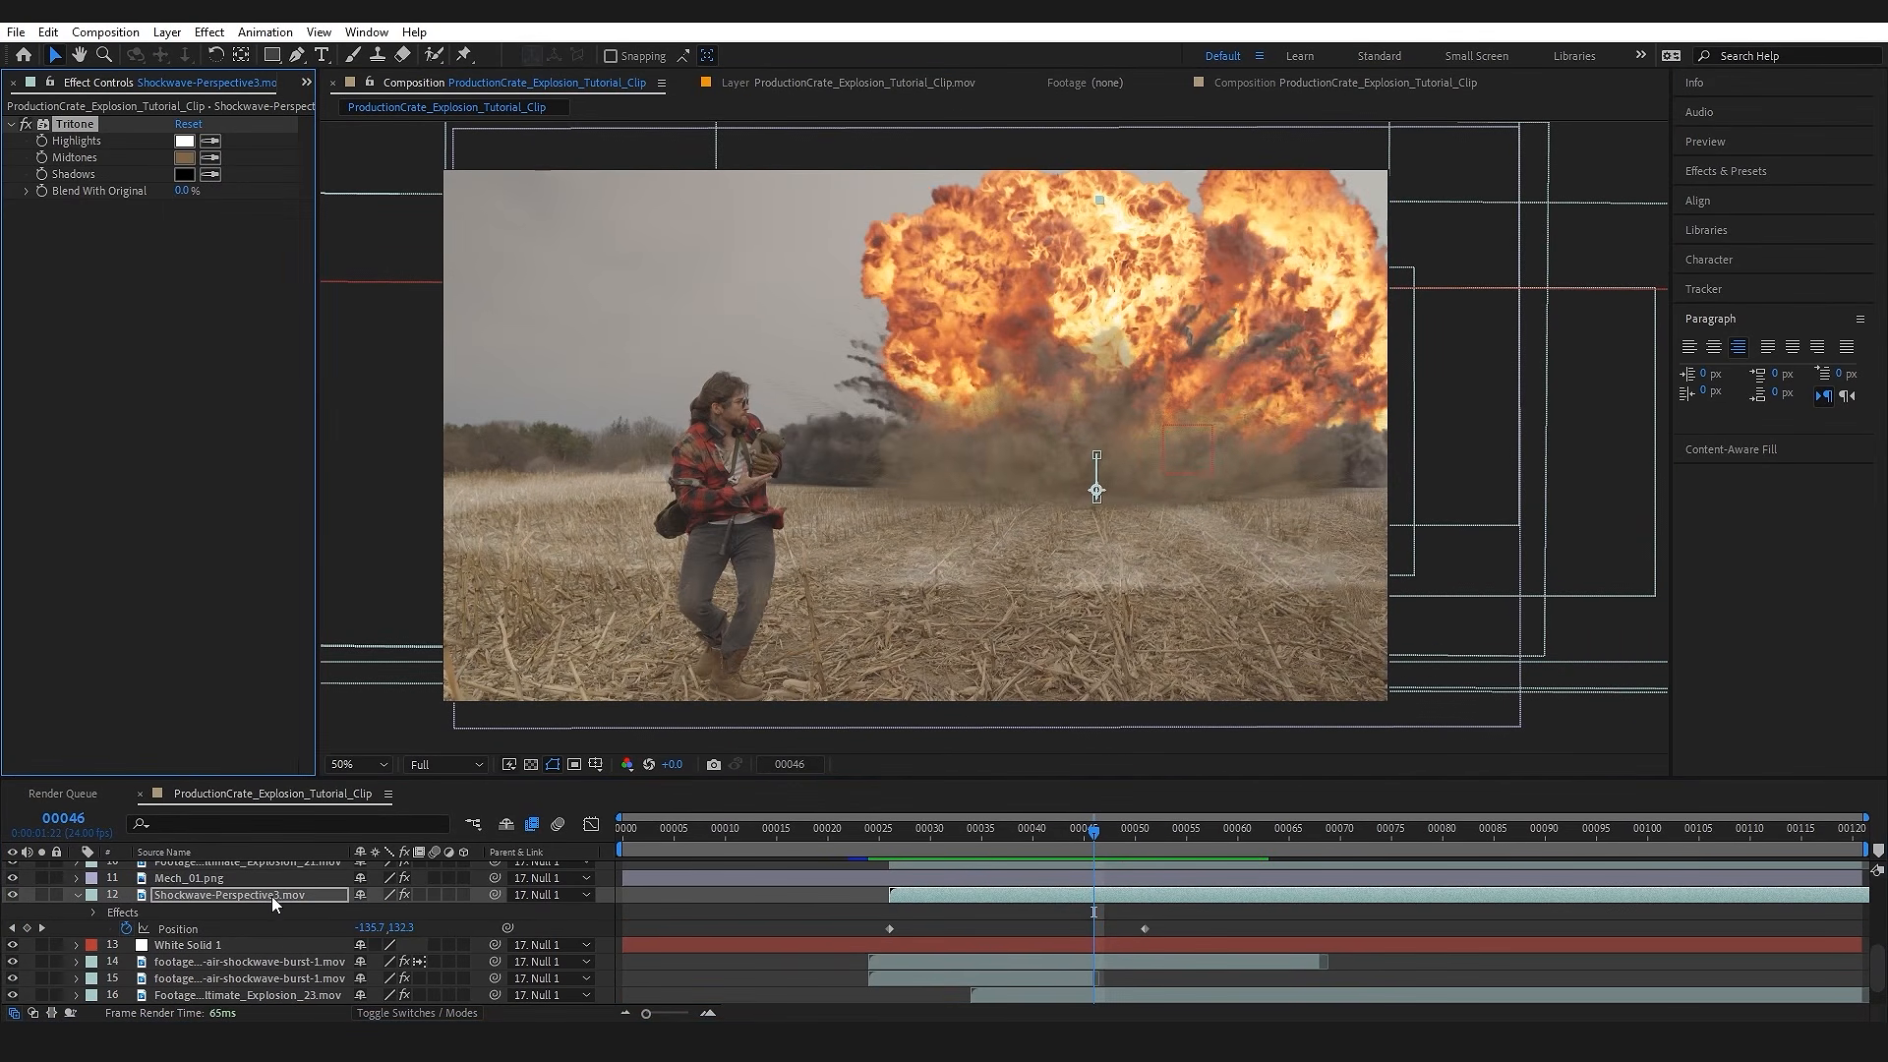
{"action": "left_click", "coordinate": [210, 140]}
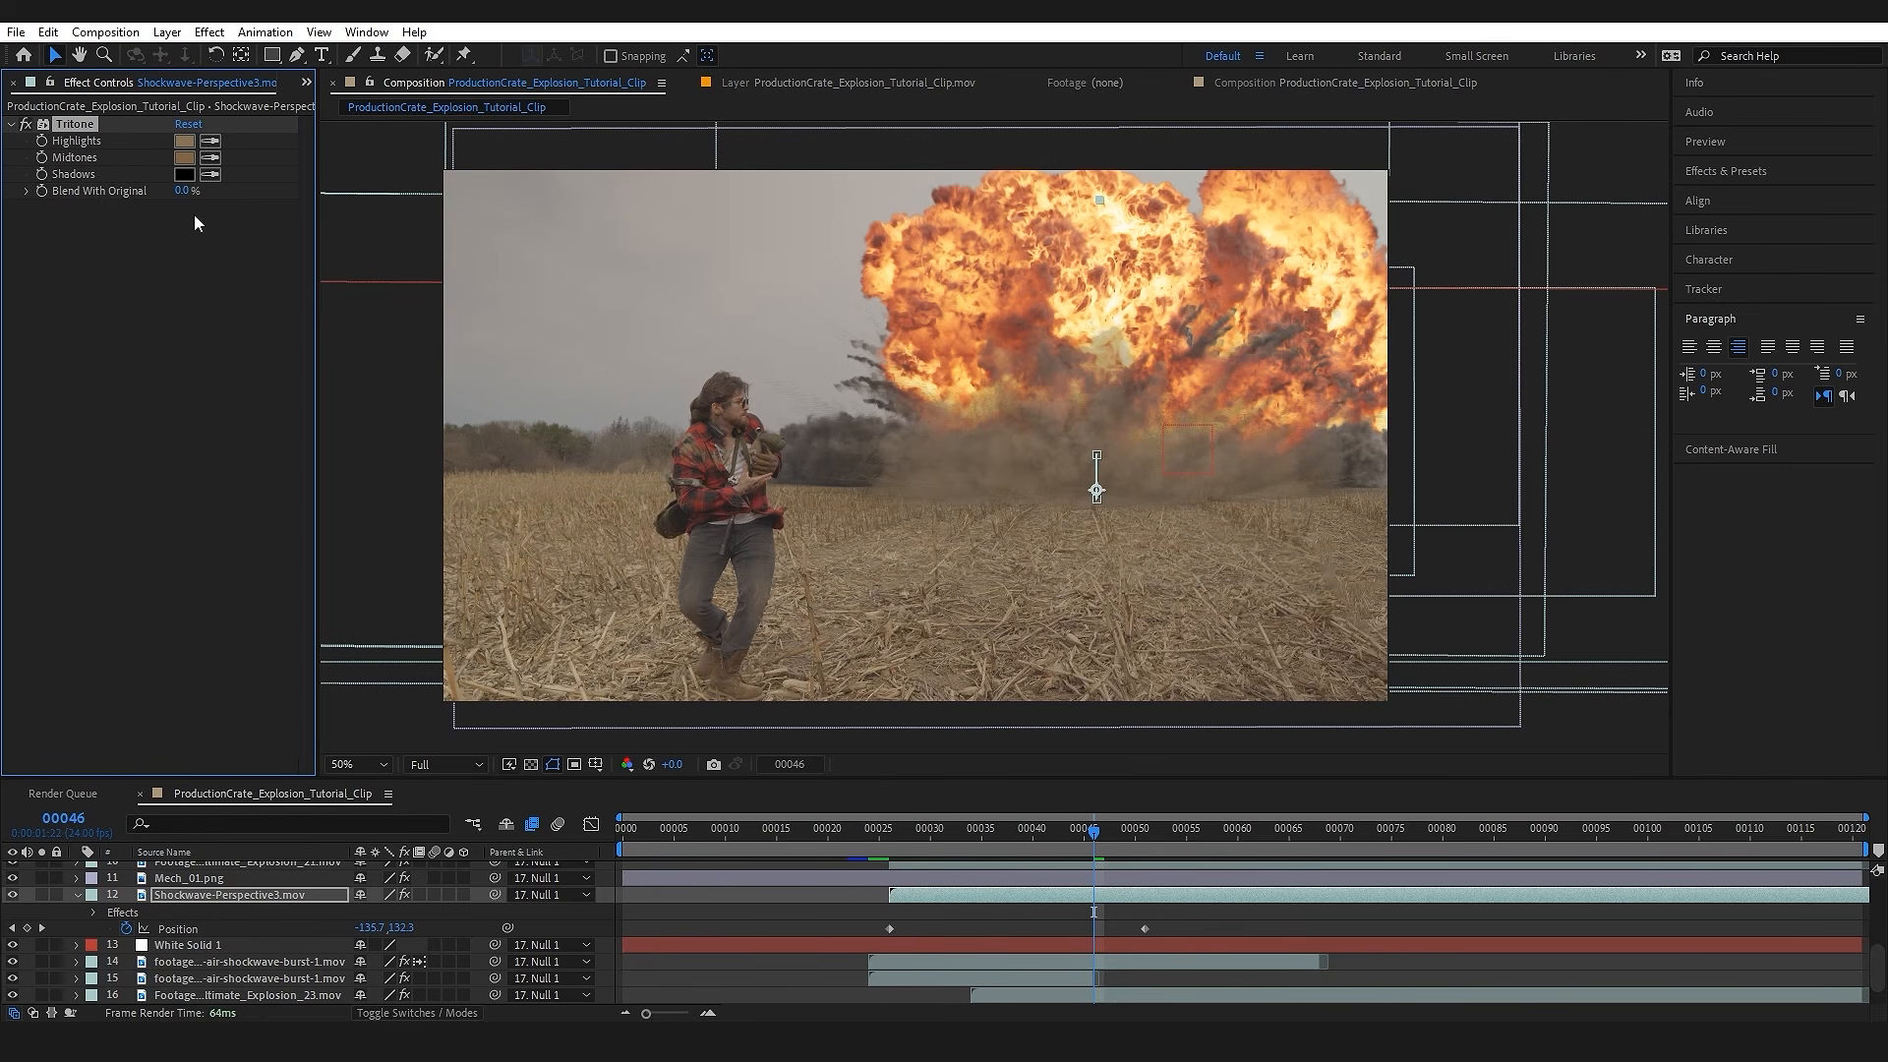
{"action": "left_click", "coordinate": [184, 141]}
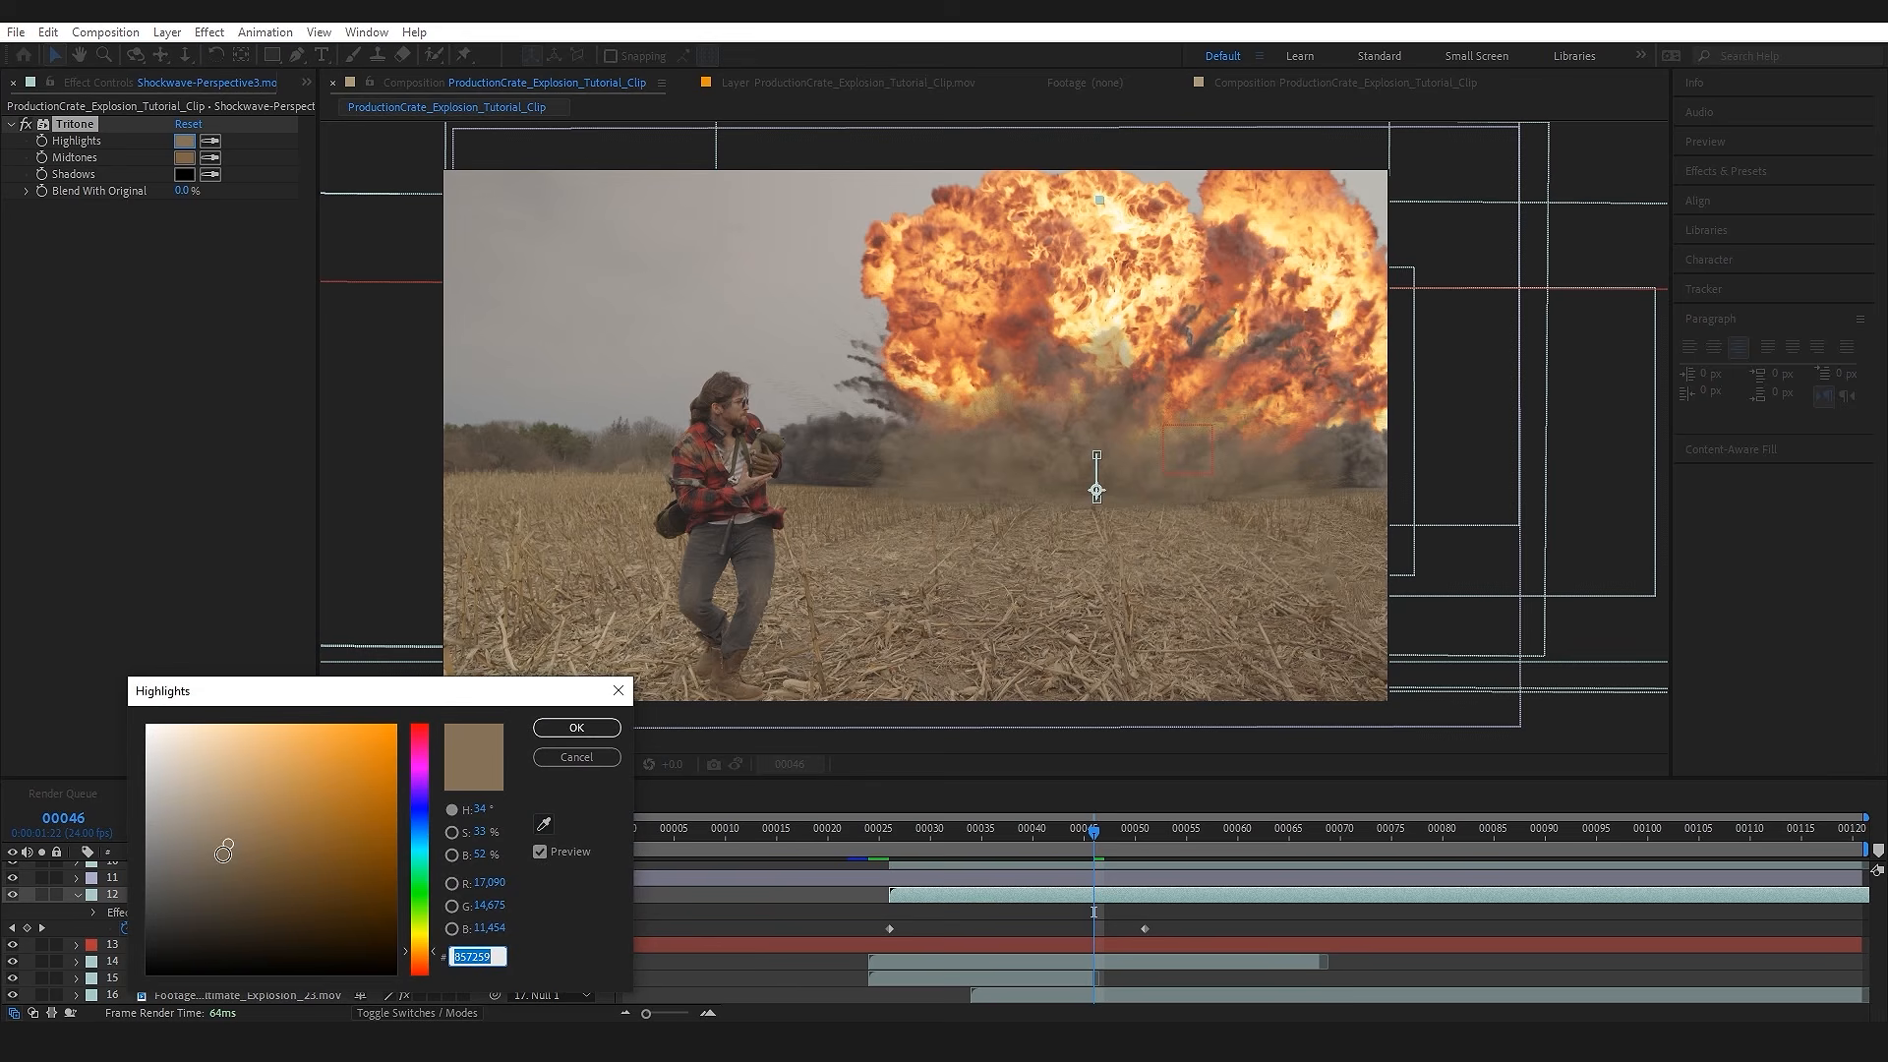
{"action": "left_click_drag", "start_coordinate": [228, 844], "coordinate": [217, 754]}
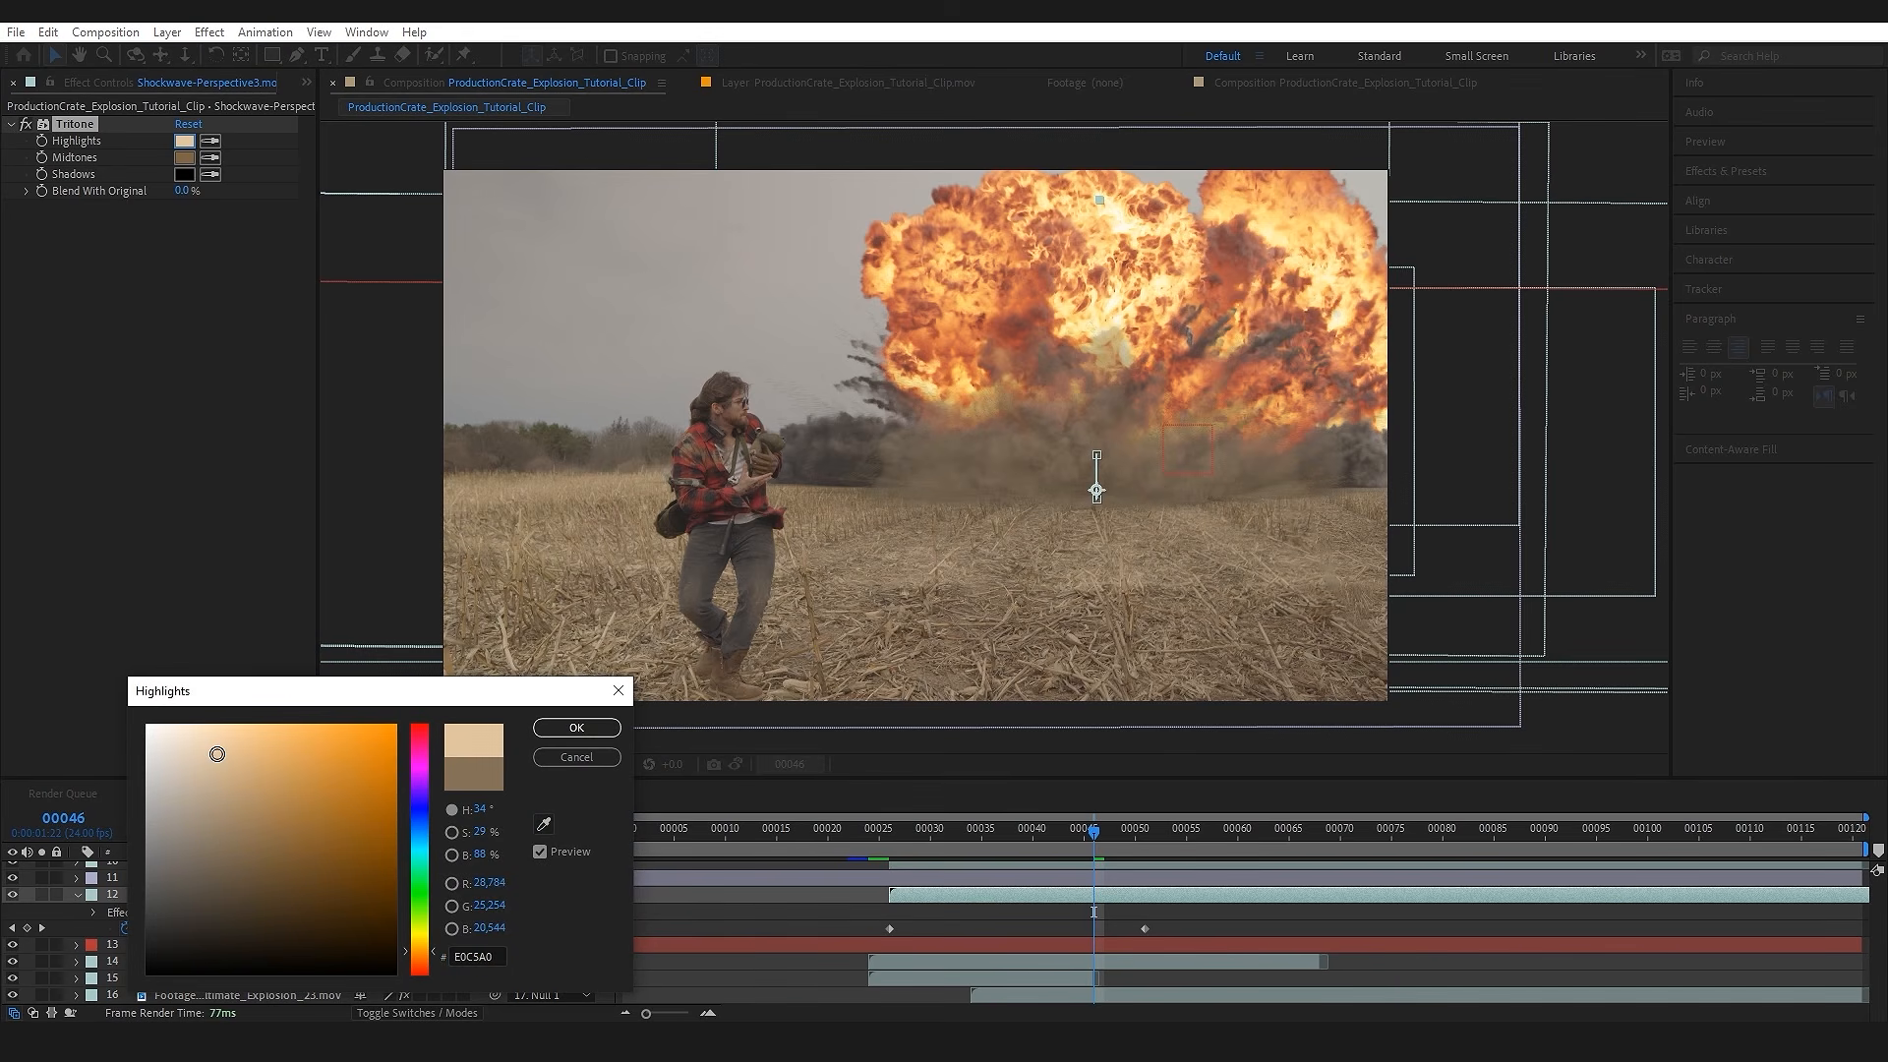
{"action": "left_click", "coordinate": [577, 728]}
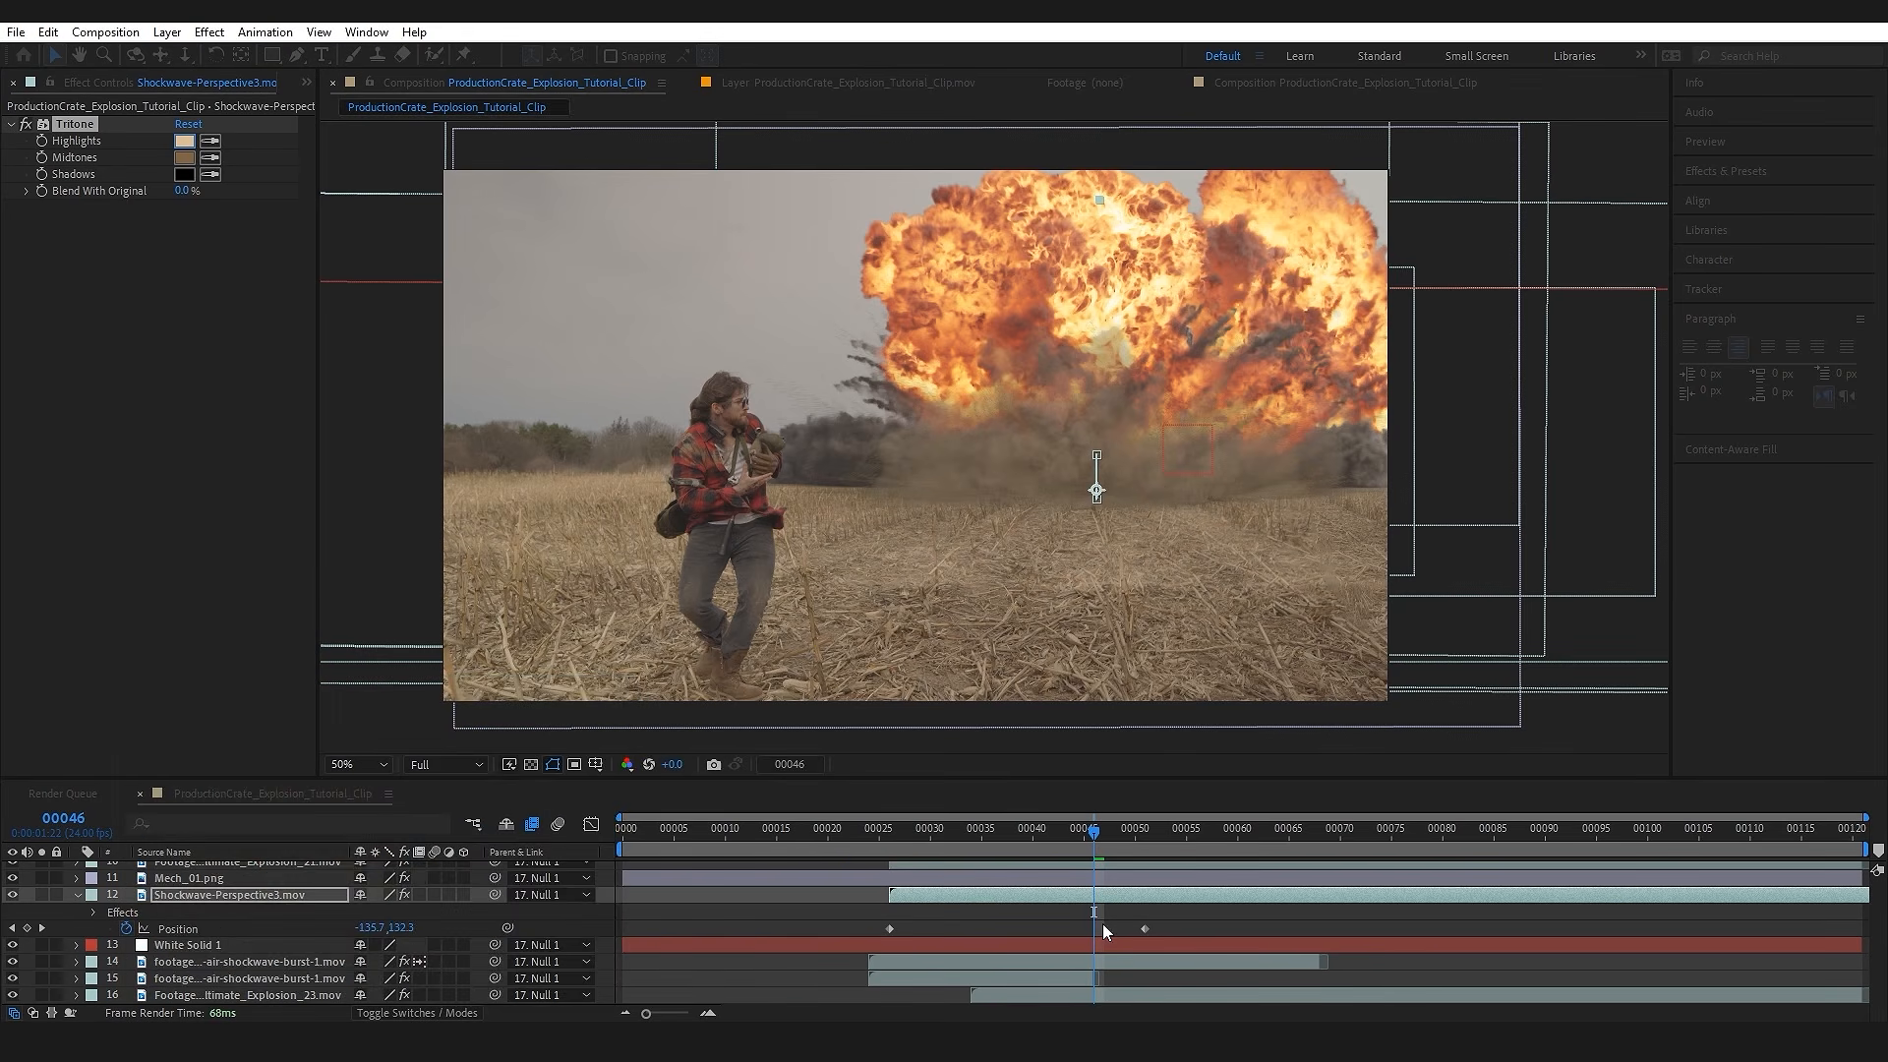
Step: Add the Towards_Cam_1 ground dust clip directly beneath the rotoscoped man's layer, parent it to Null 1, and start it at frame 26
{"action": "key", "text": "k"}
{"action": "left_click", "coordinate": [306, 85]}
{"action": "left_click", "coordinate": [352, 105]}
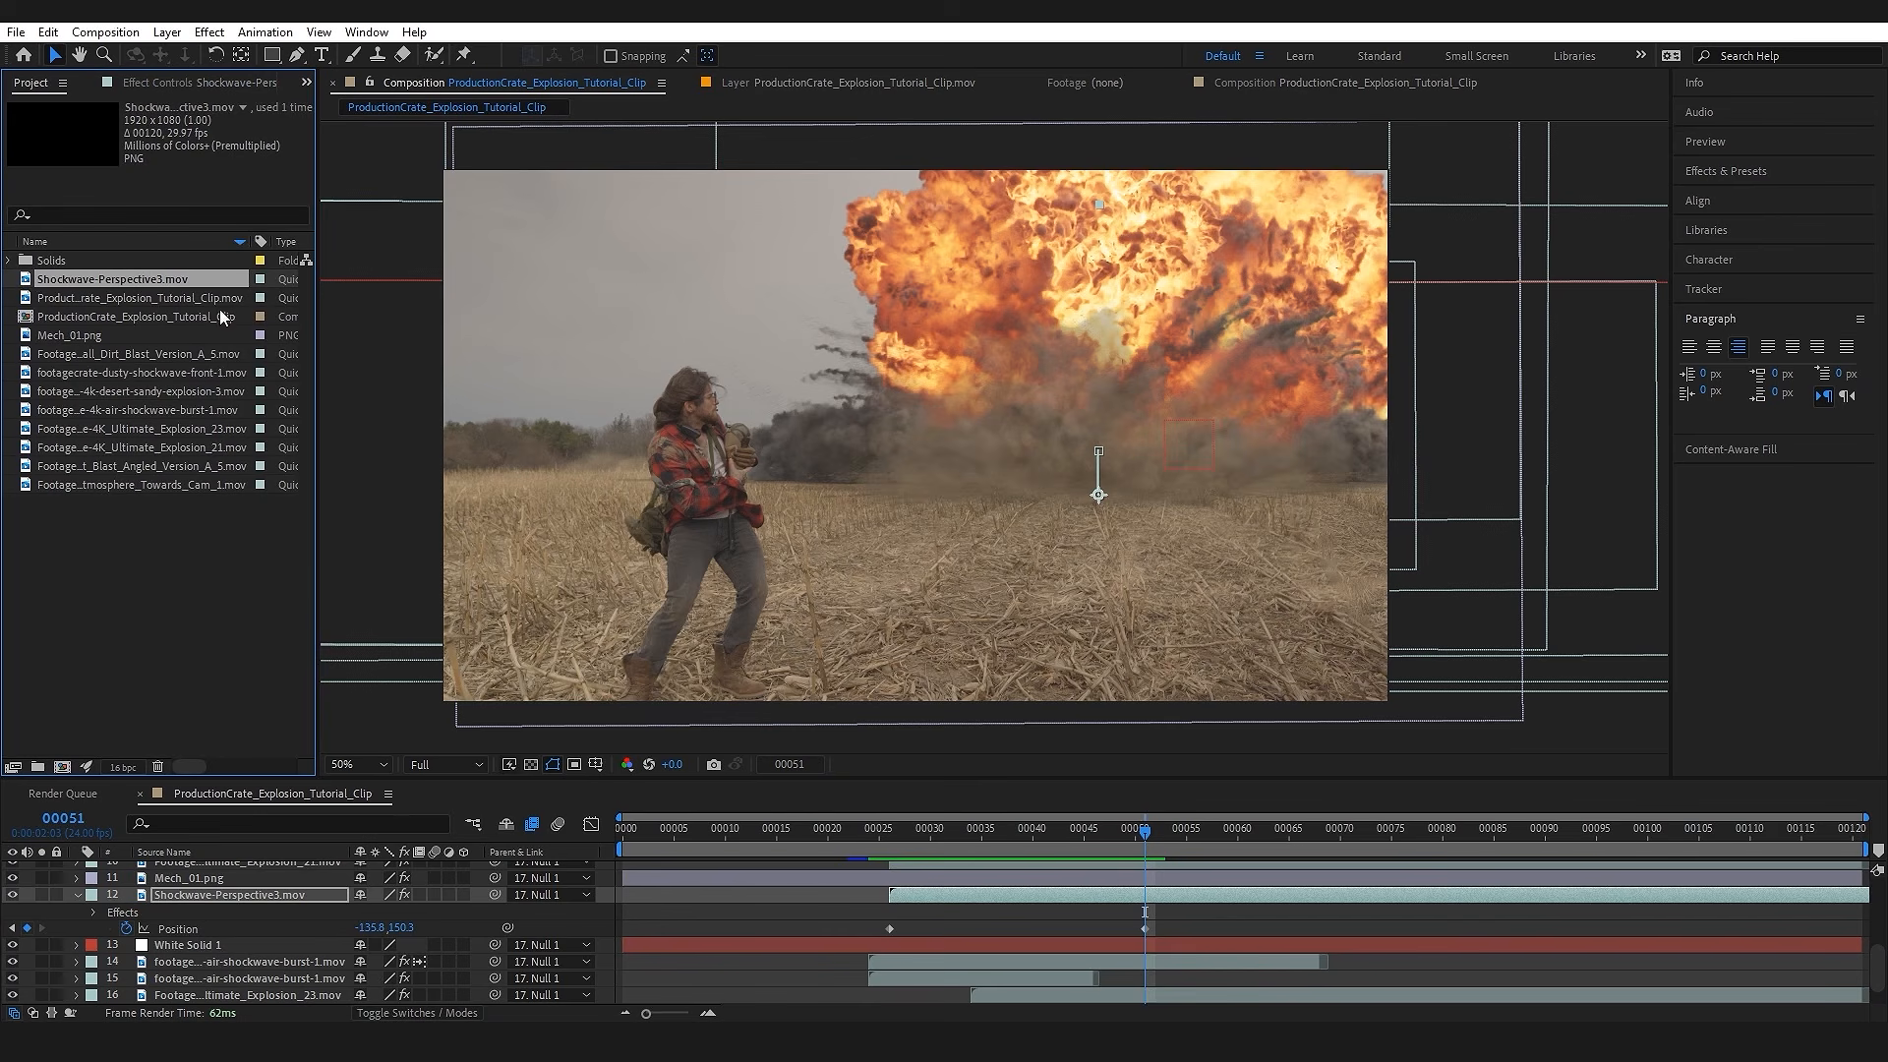
{"action": "left_click_drag", "start_coordinate": [110, 486], "coordinate": [240, 887]}
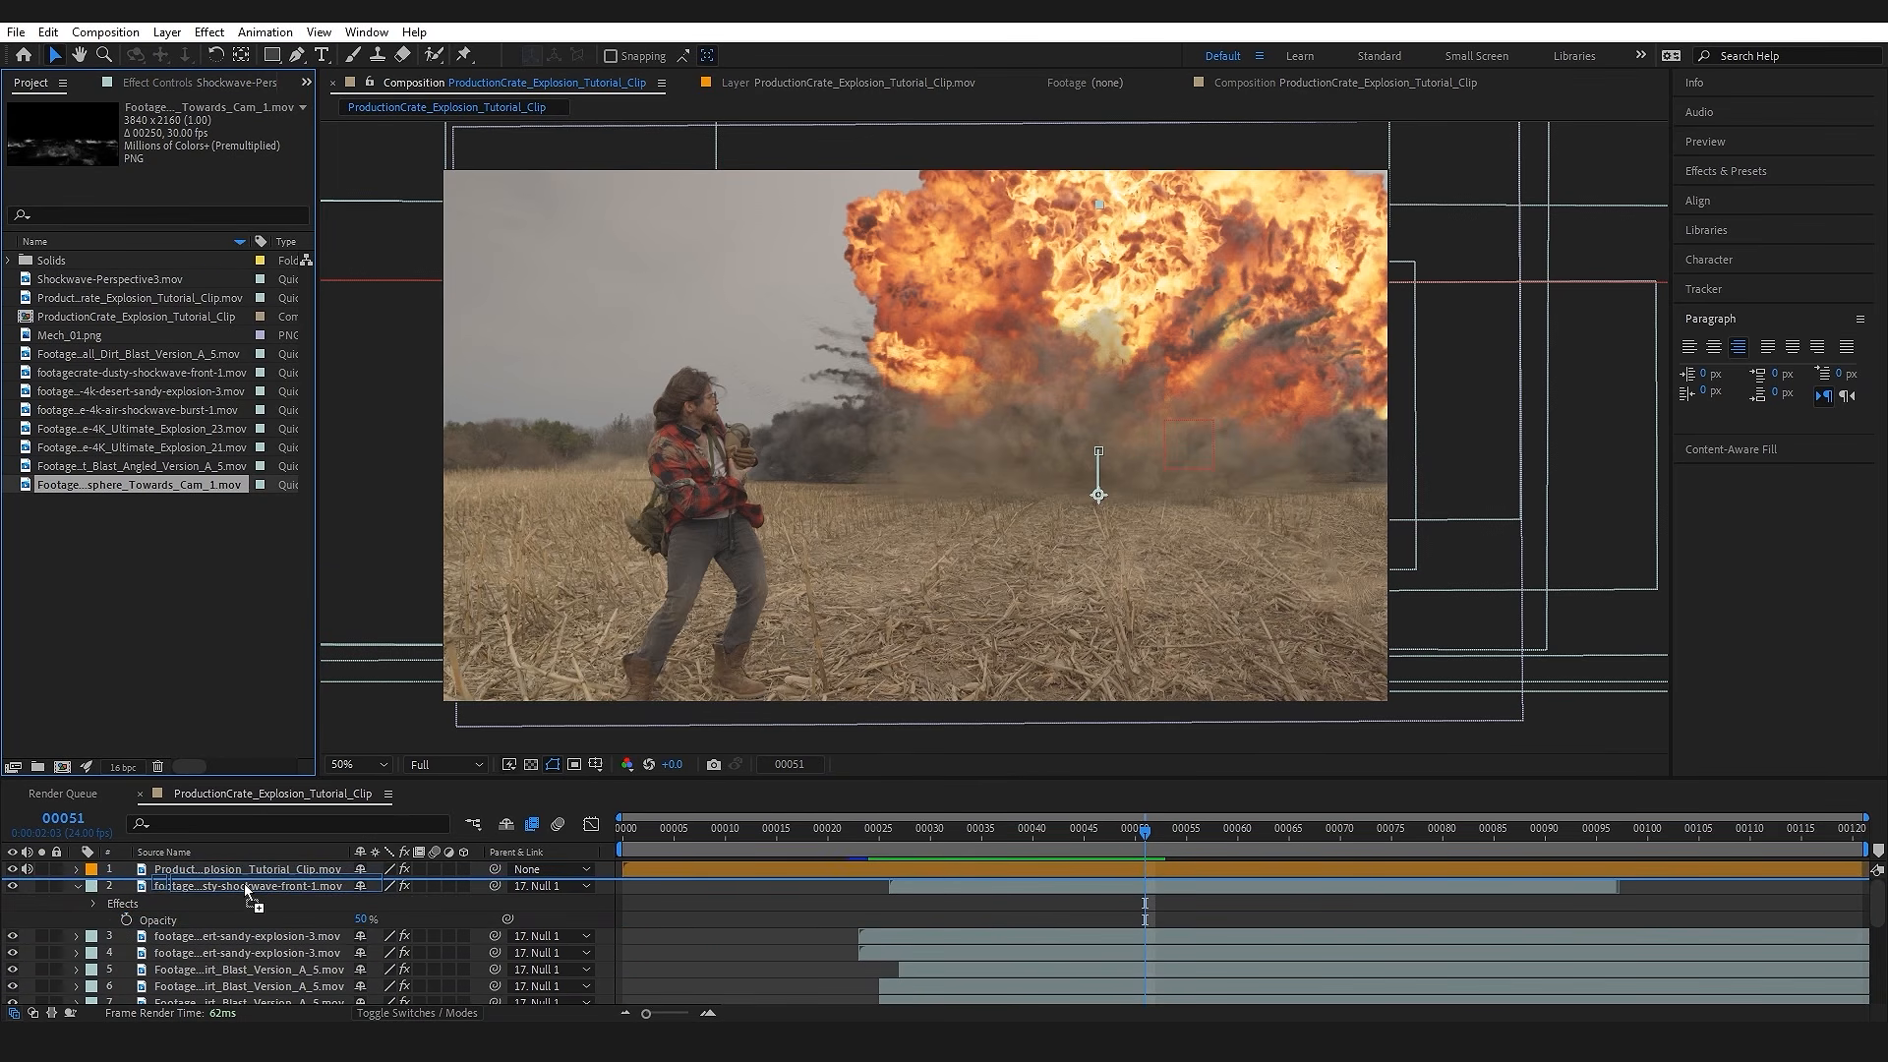
{"action": "left_click", "coordinate": [550, 886]}
{"action": "left_click", "coordinate": [575, 844]}
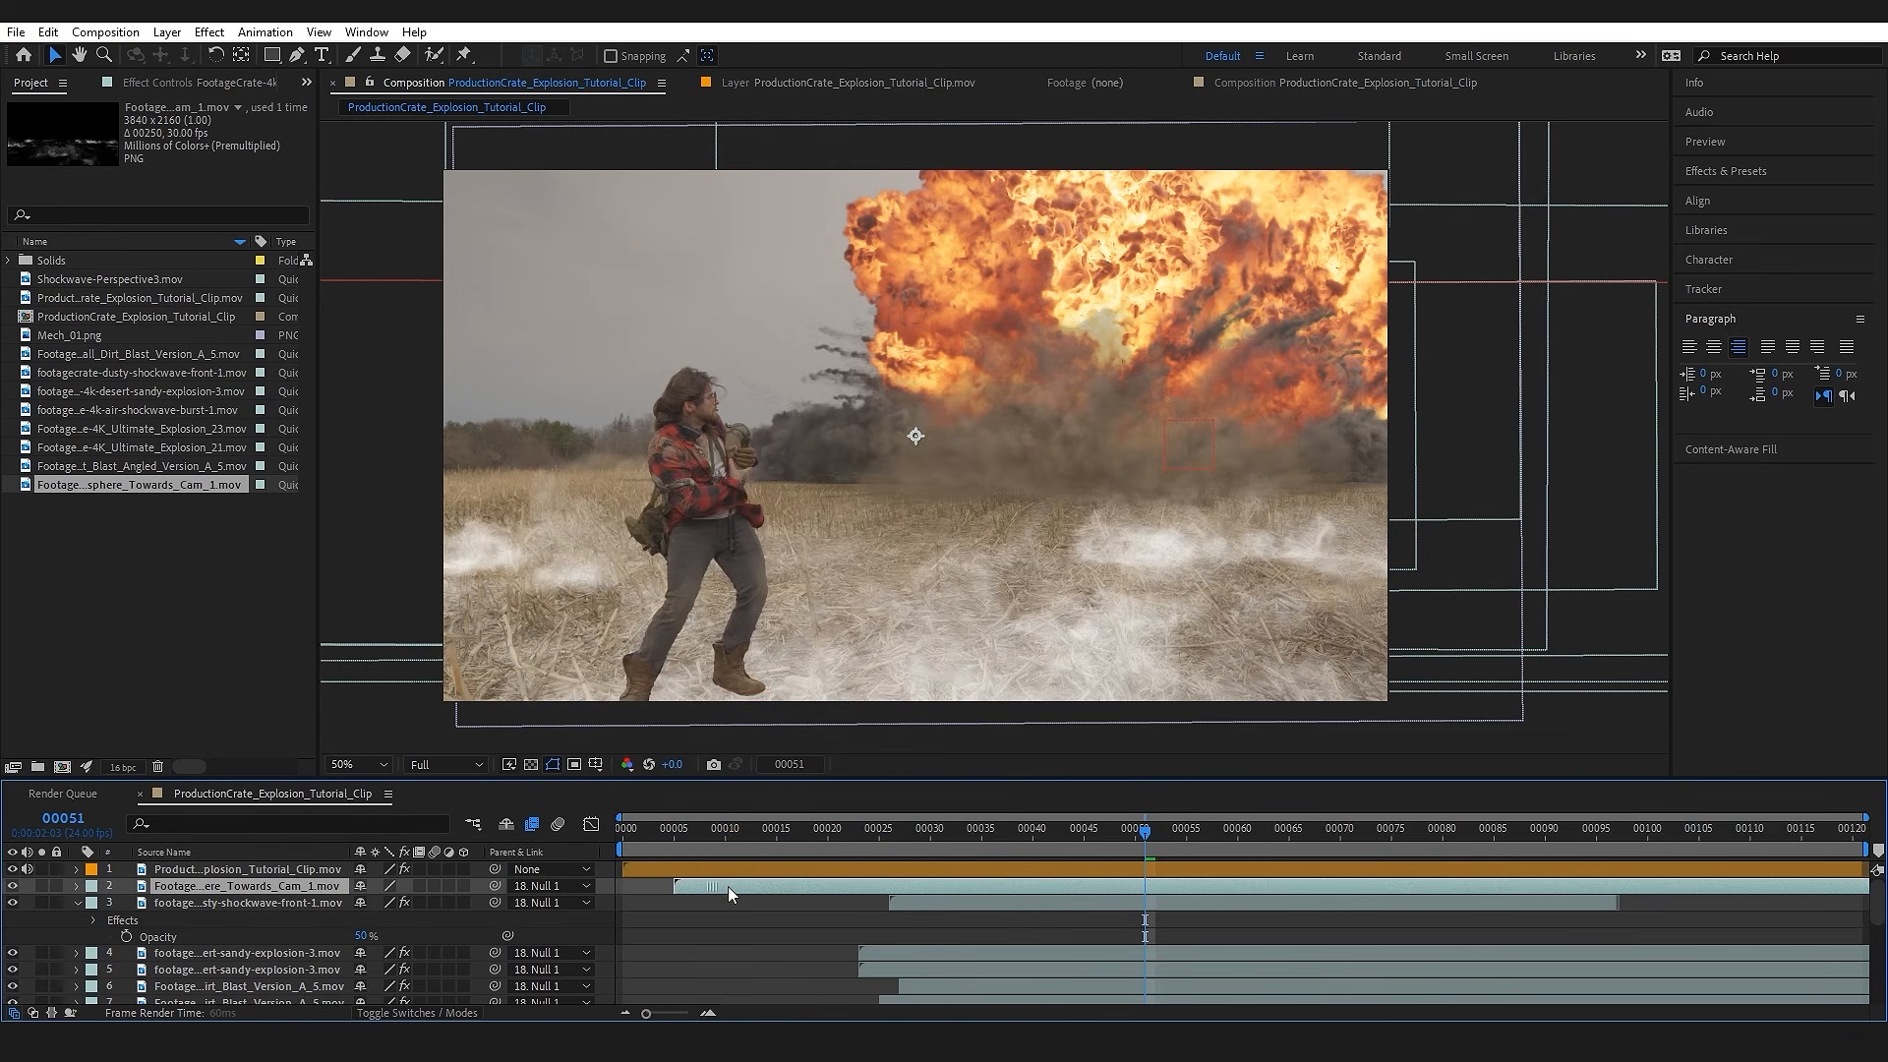
{"action": "left_click_drag", "start_coordinate": [905, 887], "coordinate": [928, 888]}
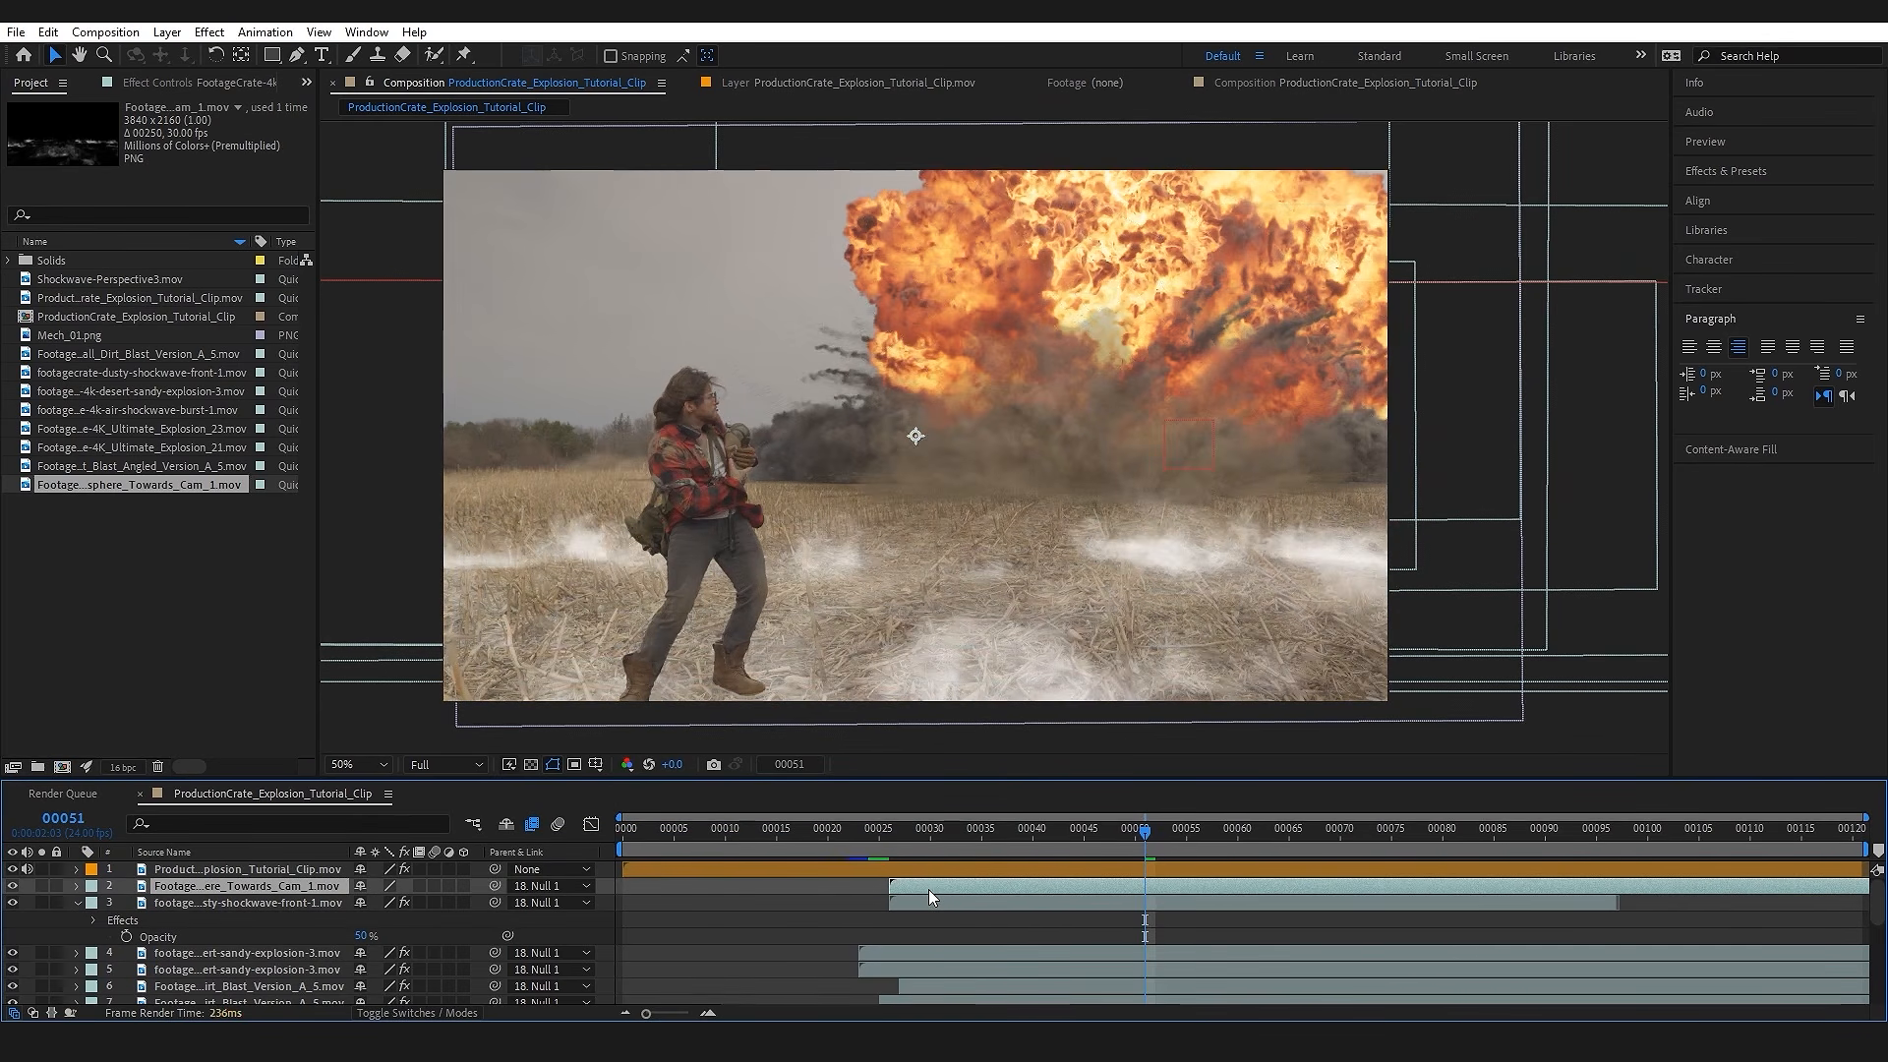
Step: Move the ground dust layer up and to the right so its far dust meets the explosion's base near the horizon
{"action": "key", "text": "comma"}
{"action": "key", "text": "comma"}
{"action": "left_click_drag", "start_coordinate": [682, 647], "coordinate": [708, 625]}
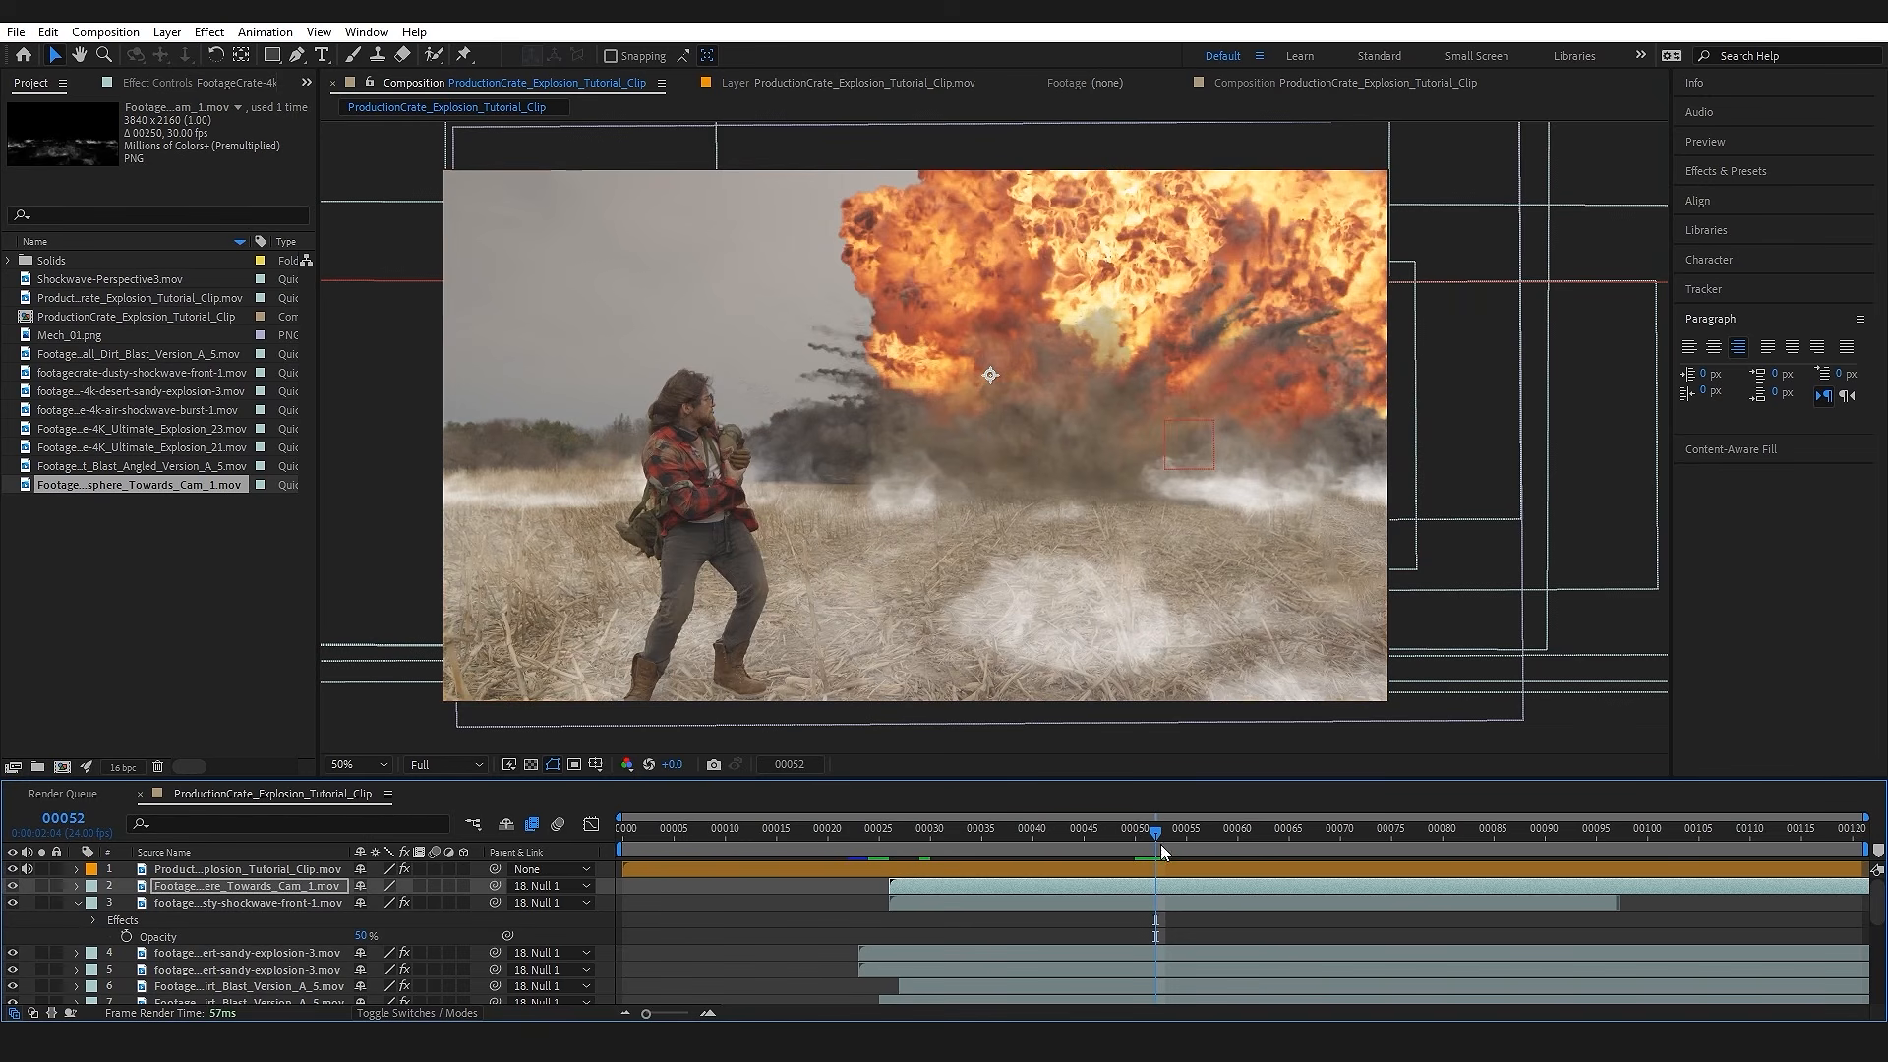
{"action": "left_click_drag", "start_coordinate": [1160, 843], "coordinate": [1166, 841]}
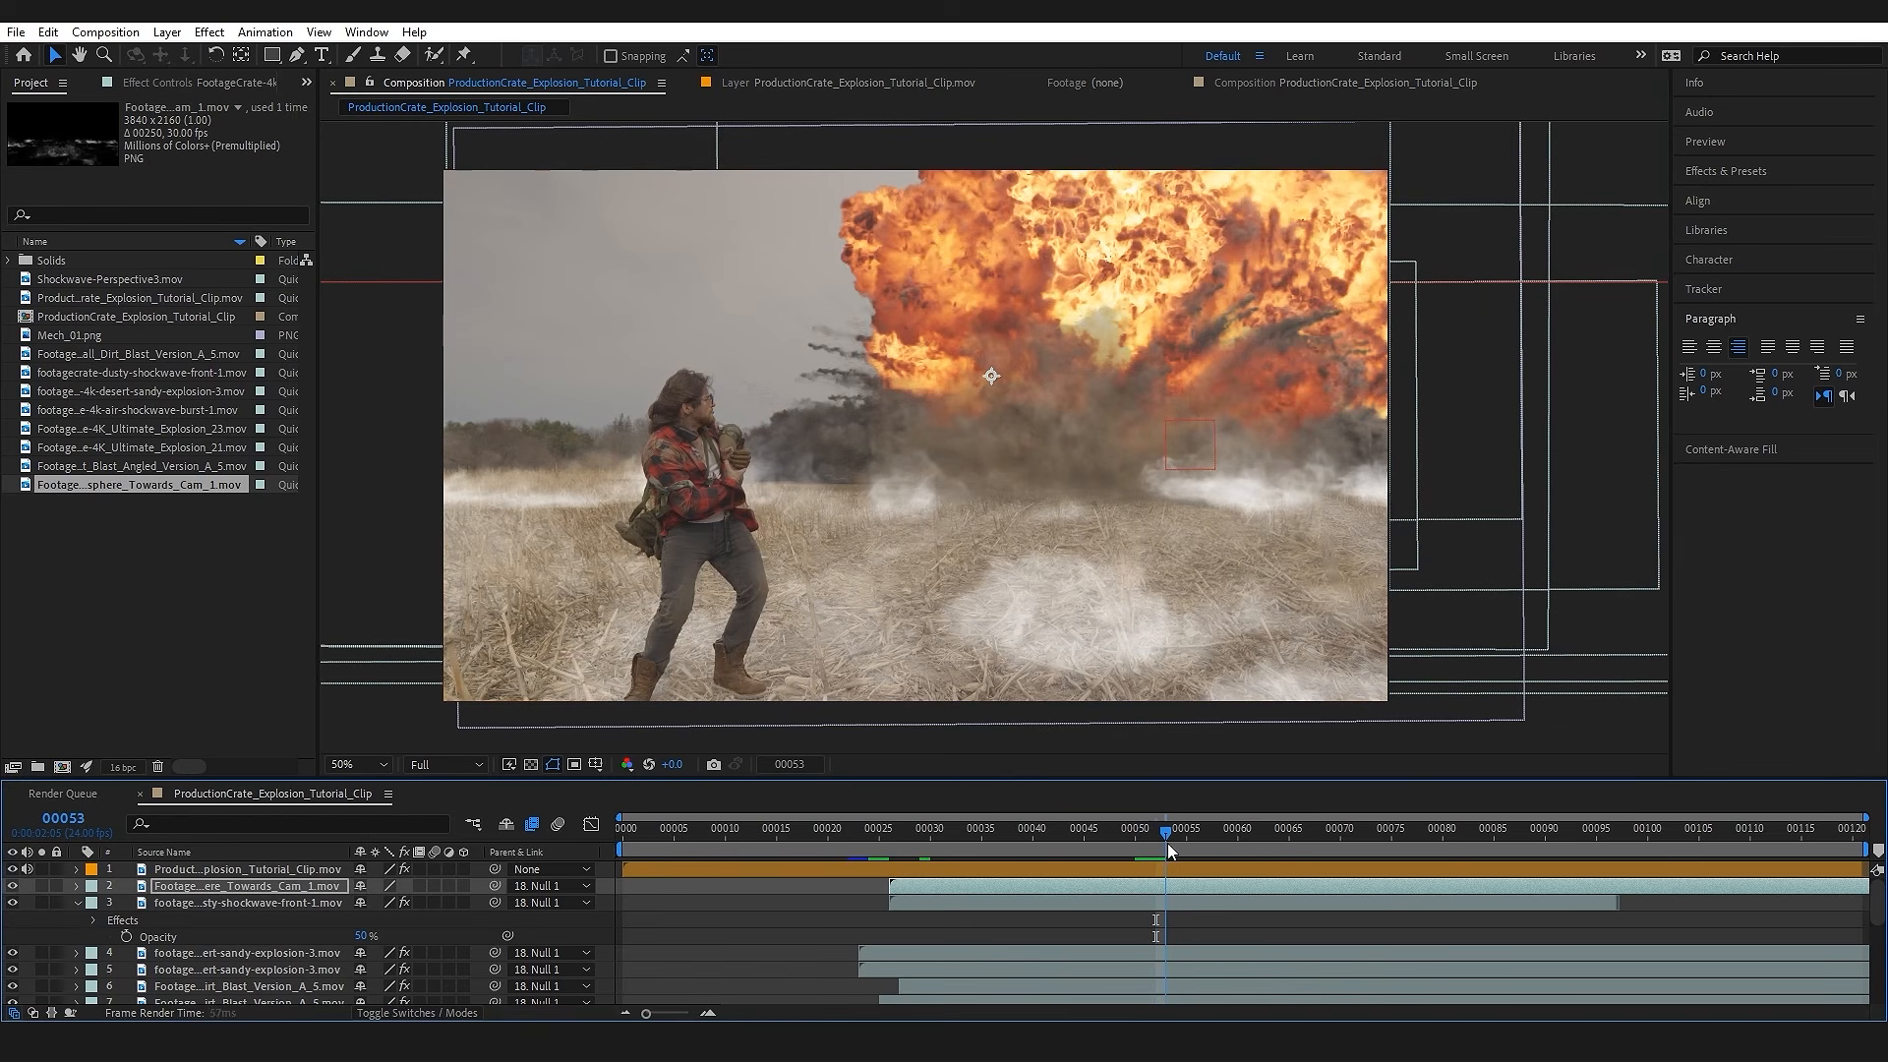
Step: Fade in the ground dust with opacity keyframes of 0% at frame 27 and 50% at frame 53, and preview it
{"action": "key", "text": "t"}
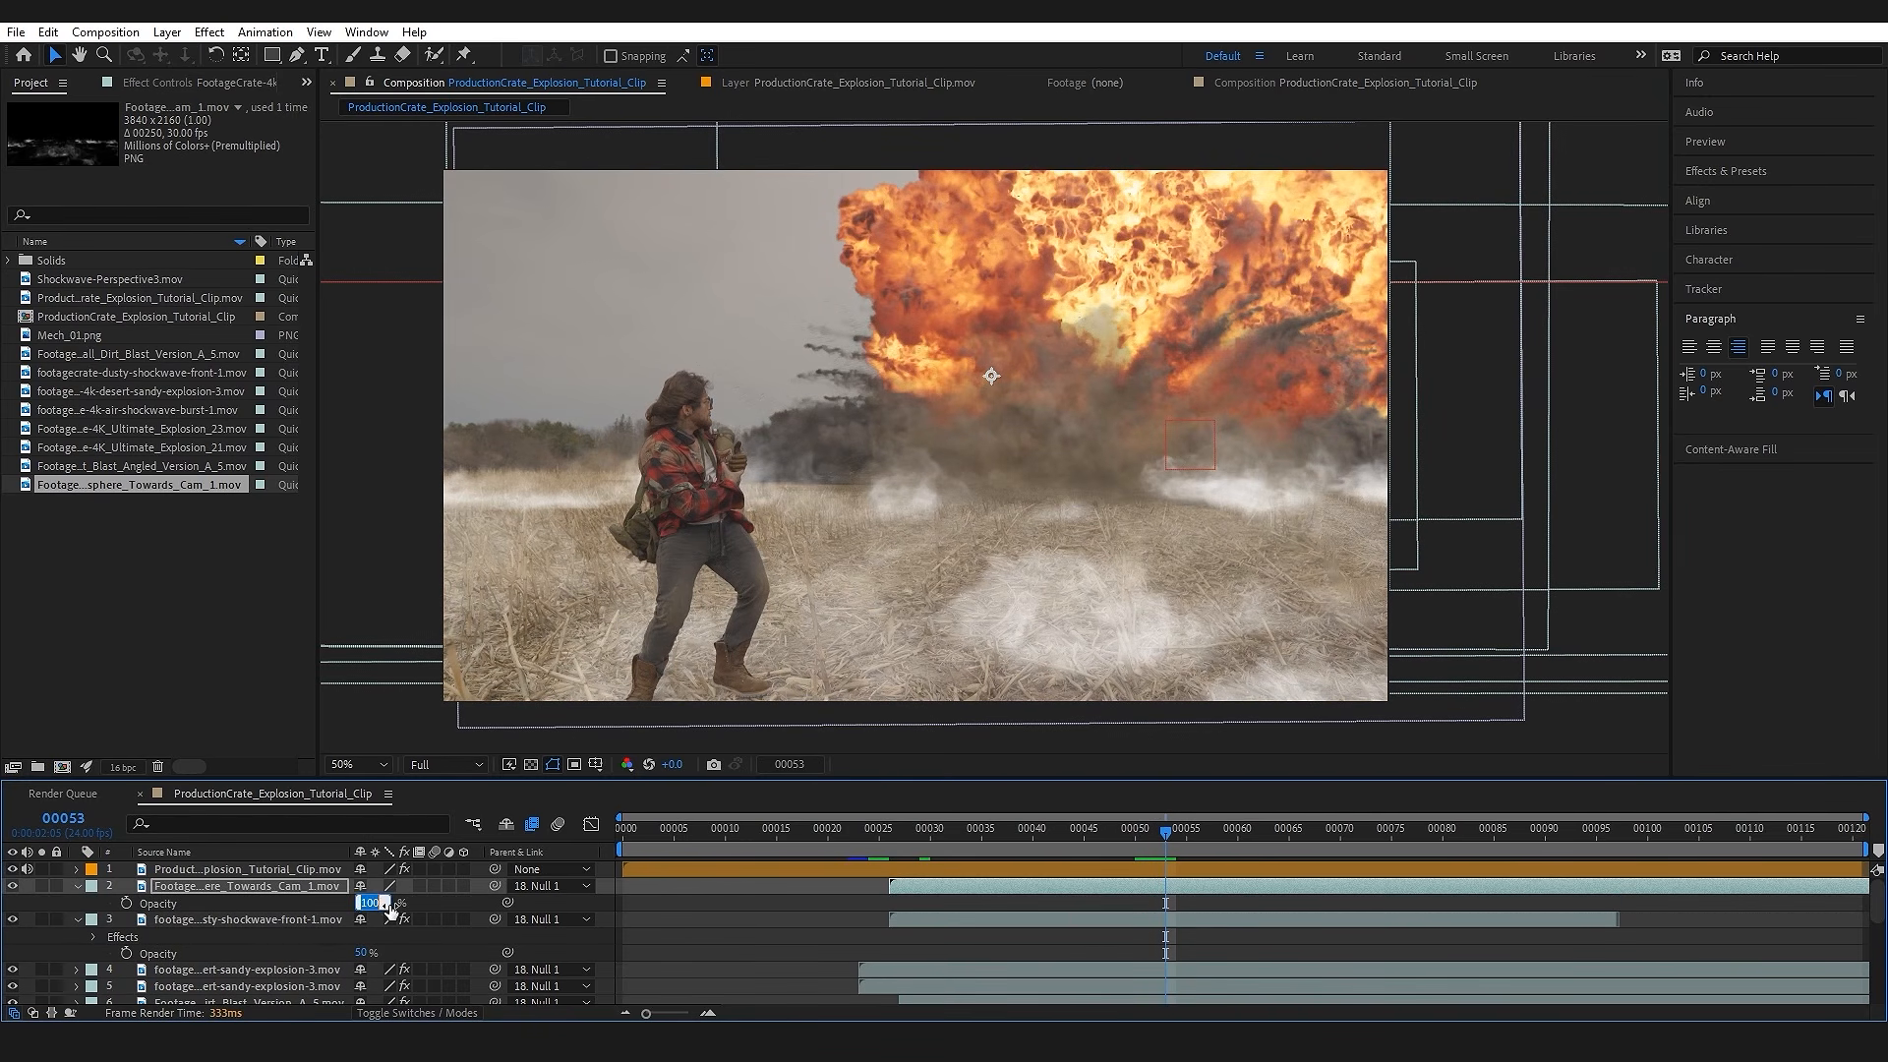
{"action": "key", "text": "Return"}
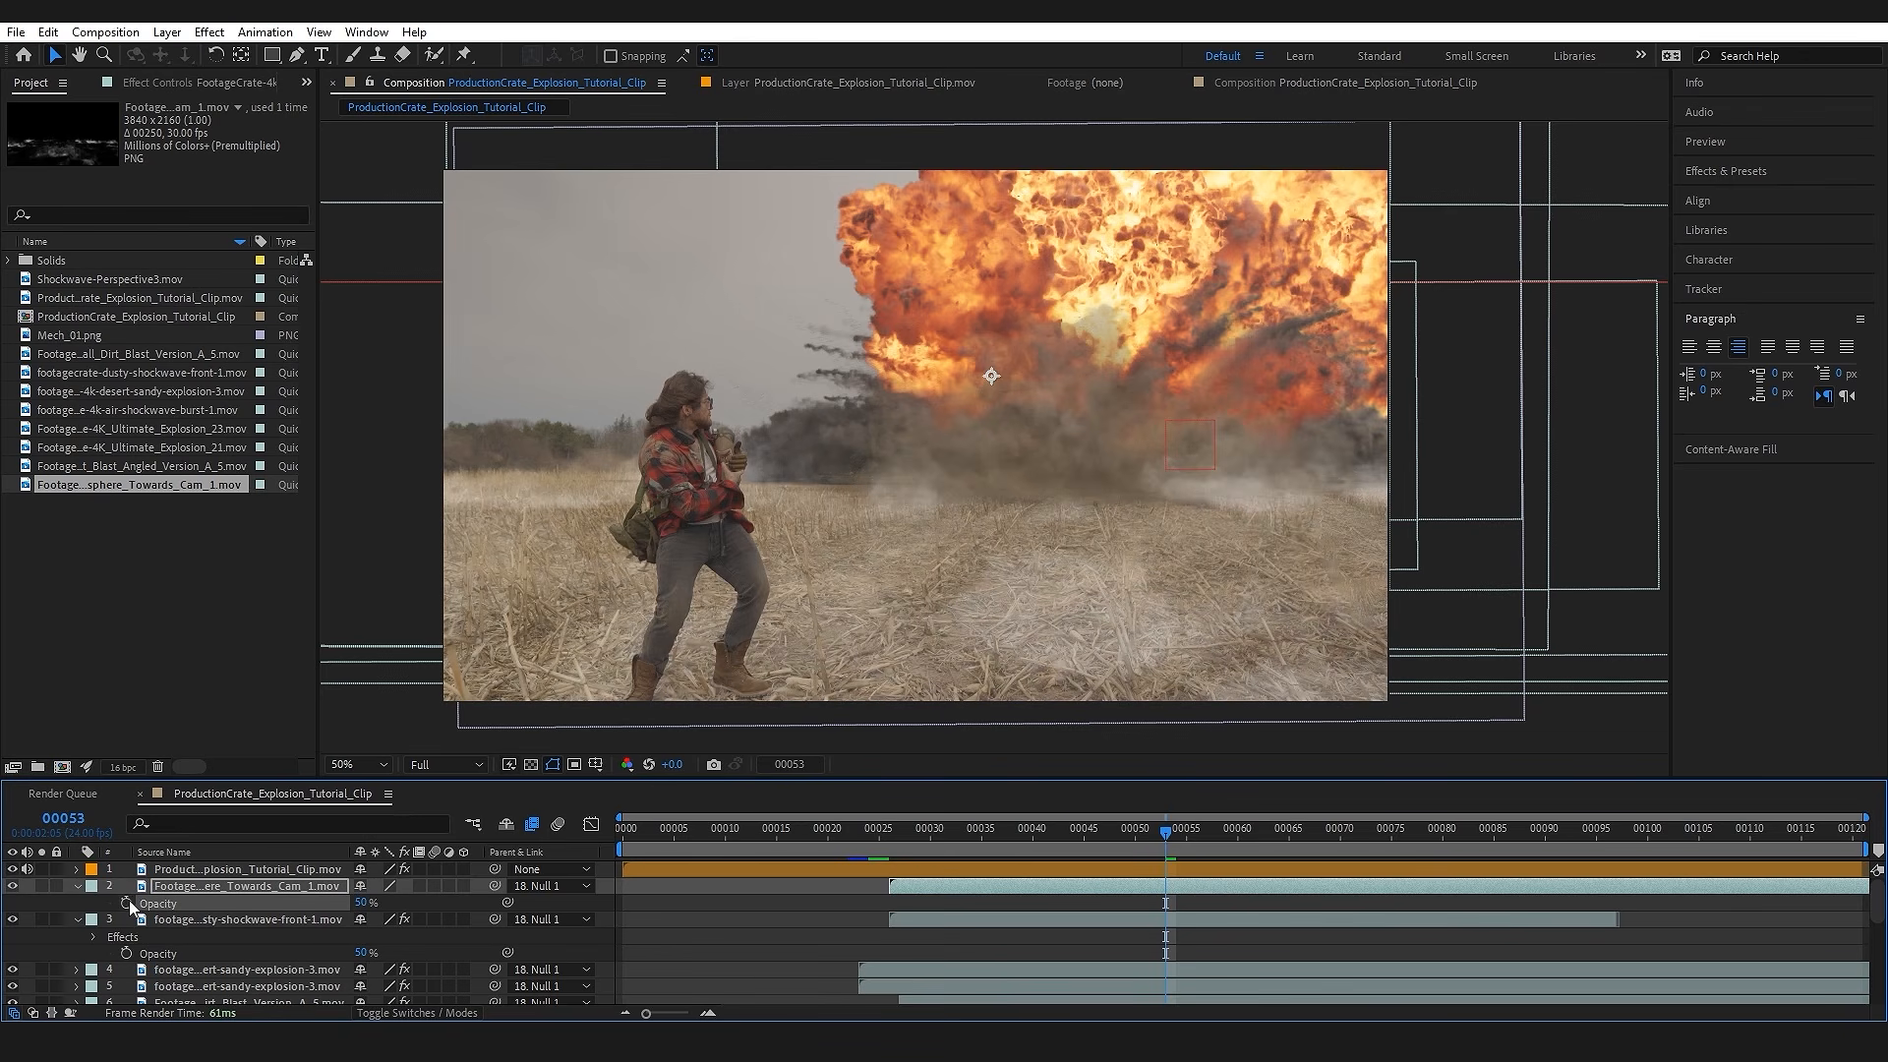
{"action": "left_click", "coordinate": [904, 844]}
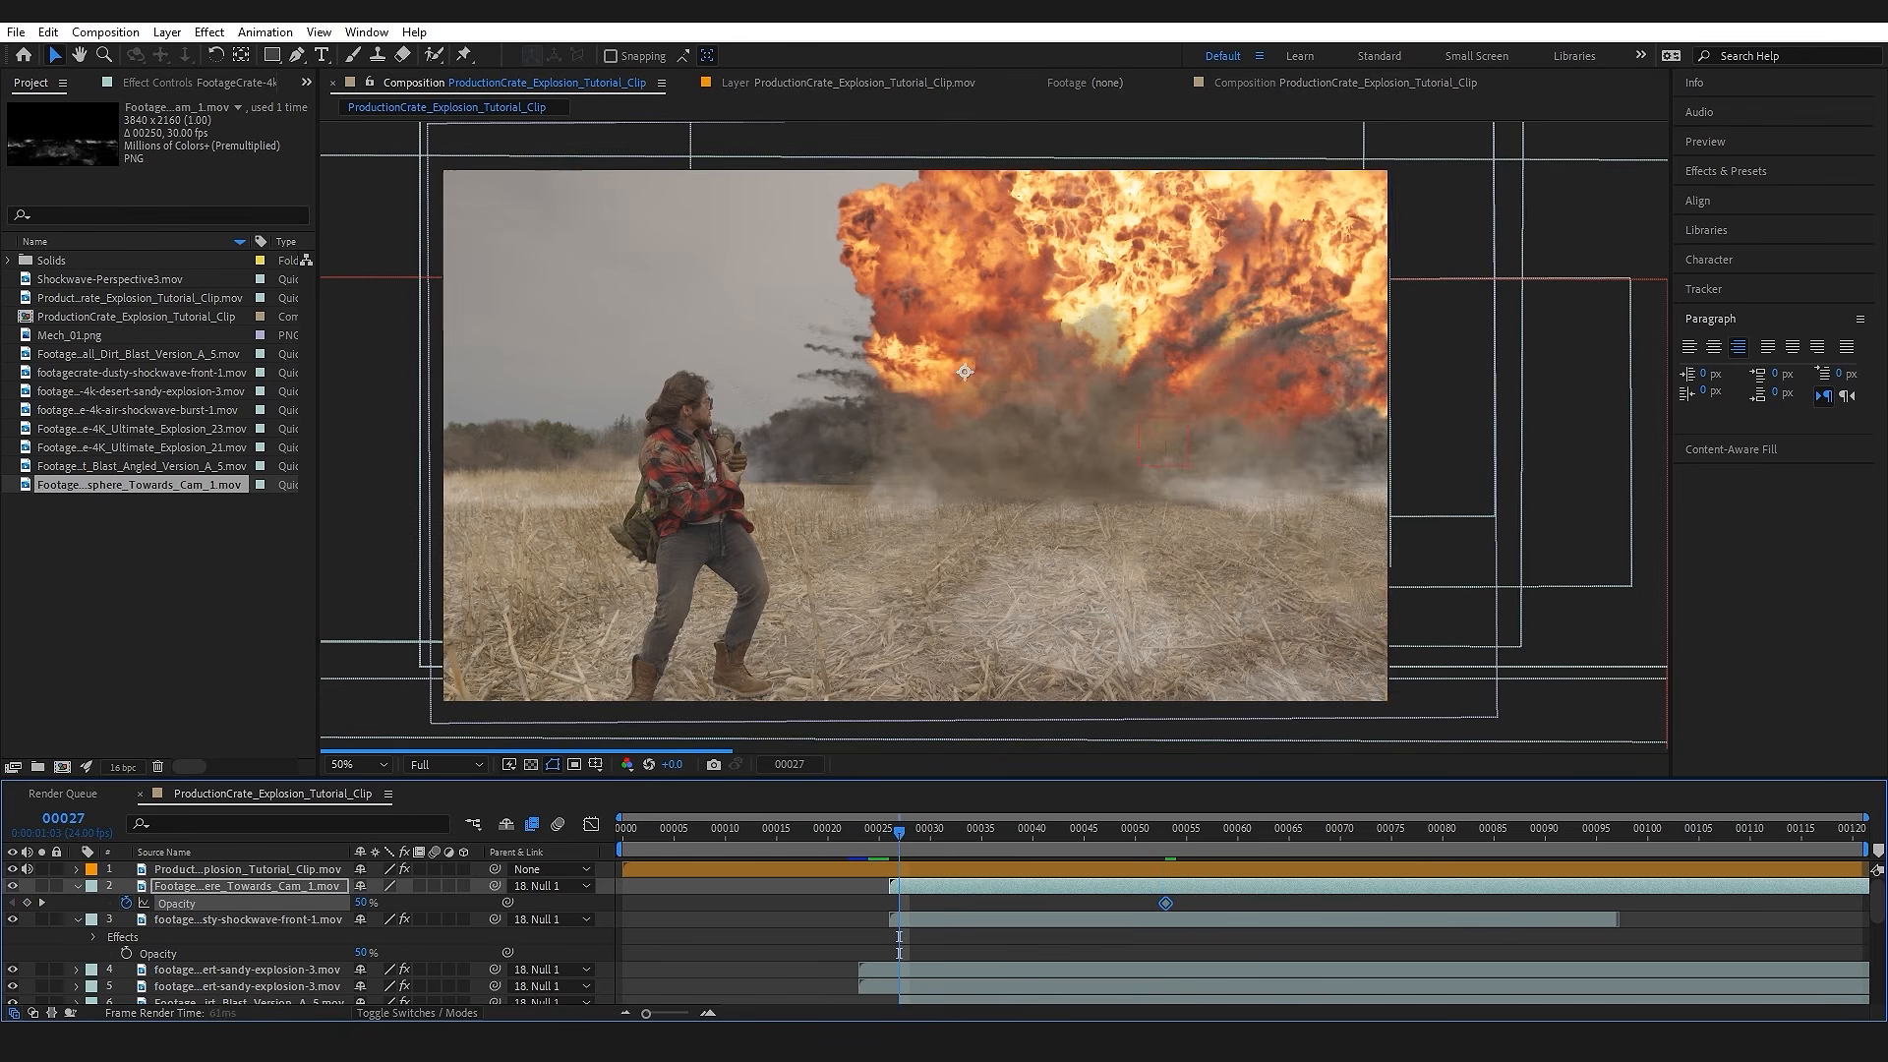
{"action": "left_click", "coordinate": [361, 902]}
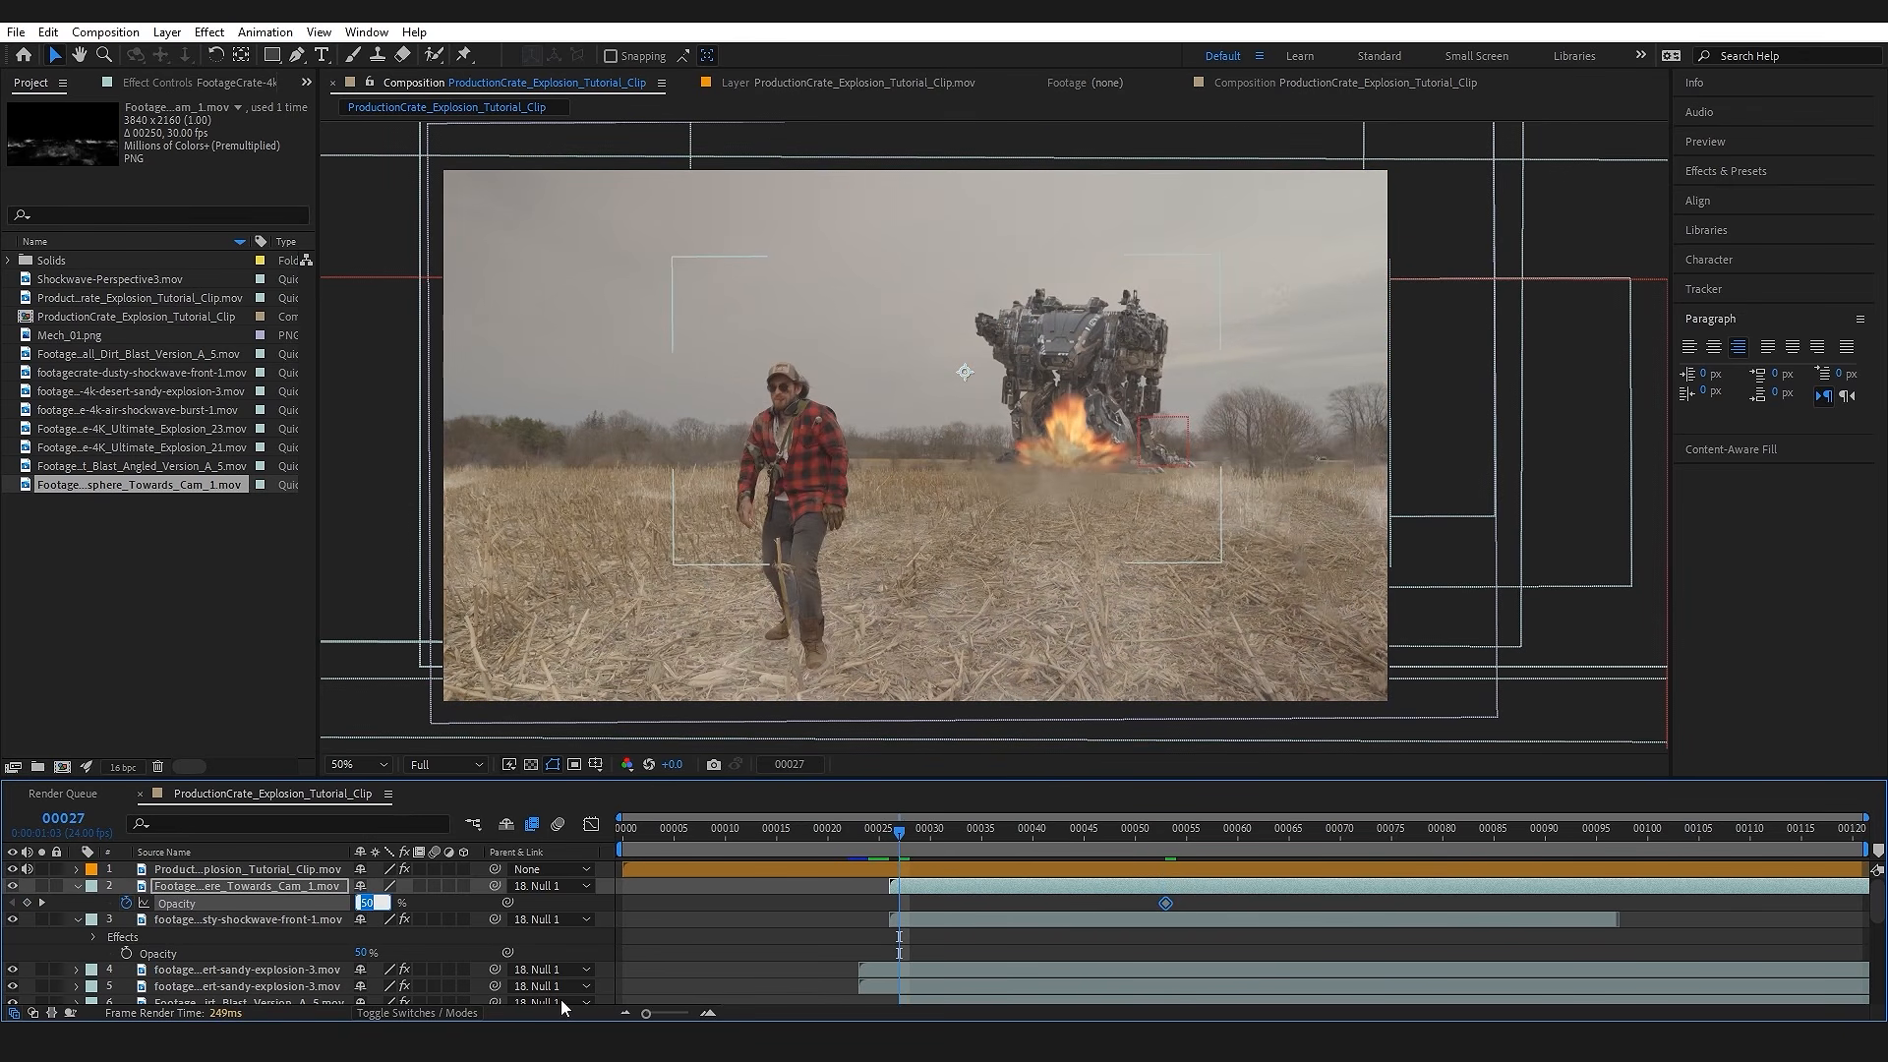
{"action": "type", "text": "0"}
{"action": "key", "text": "Return"}
{"action": "key", "text": "space"}
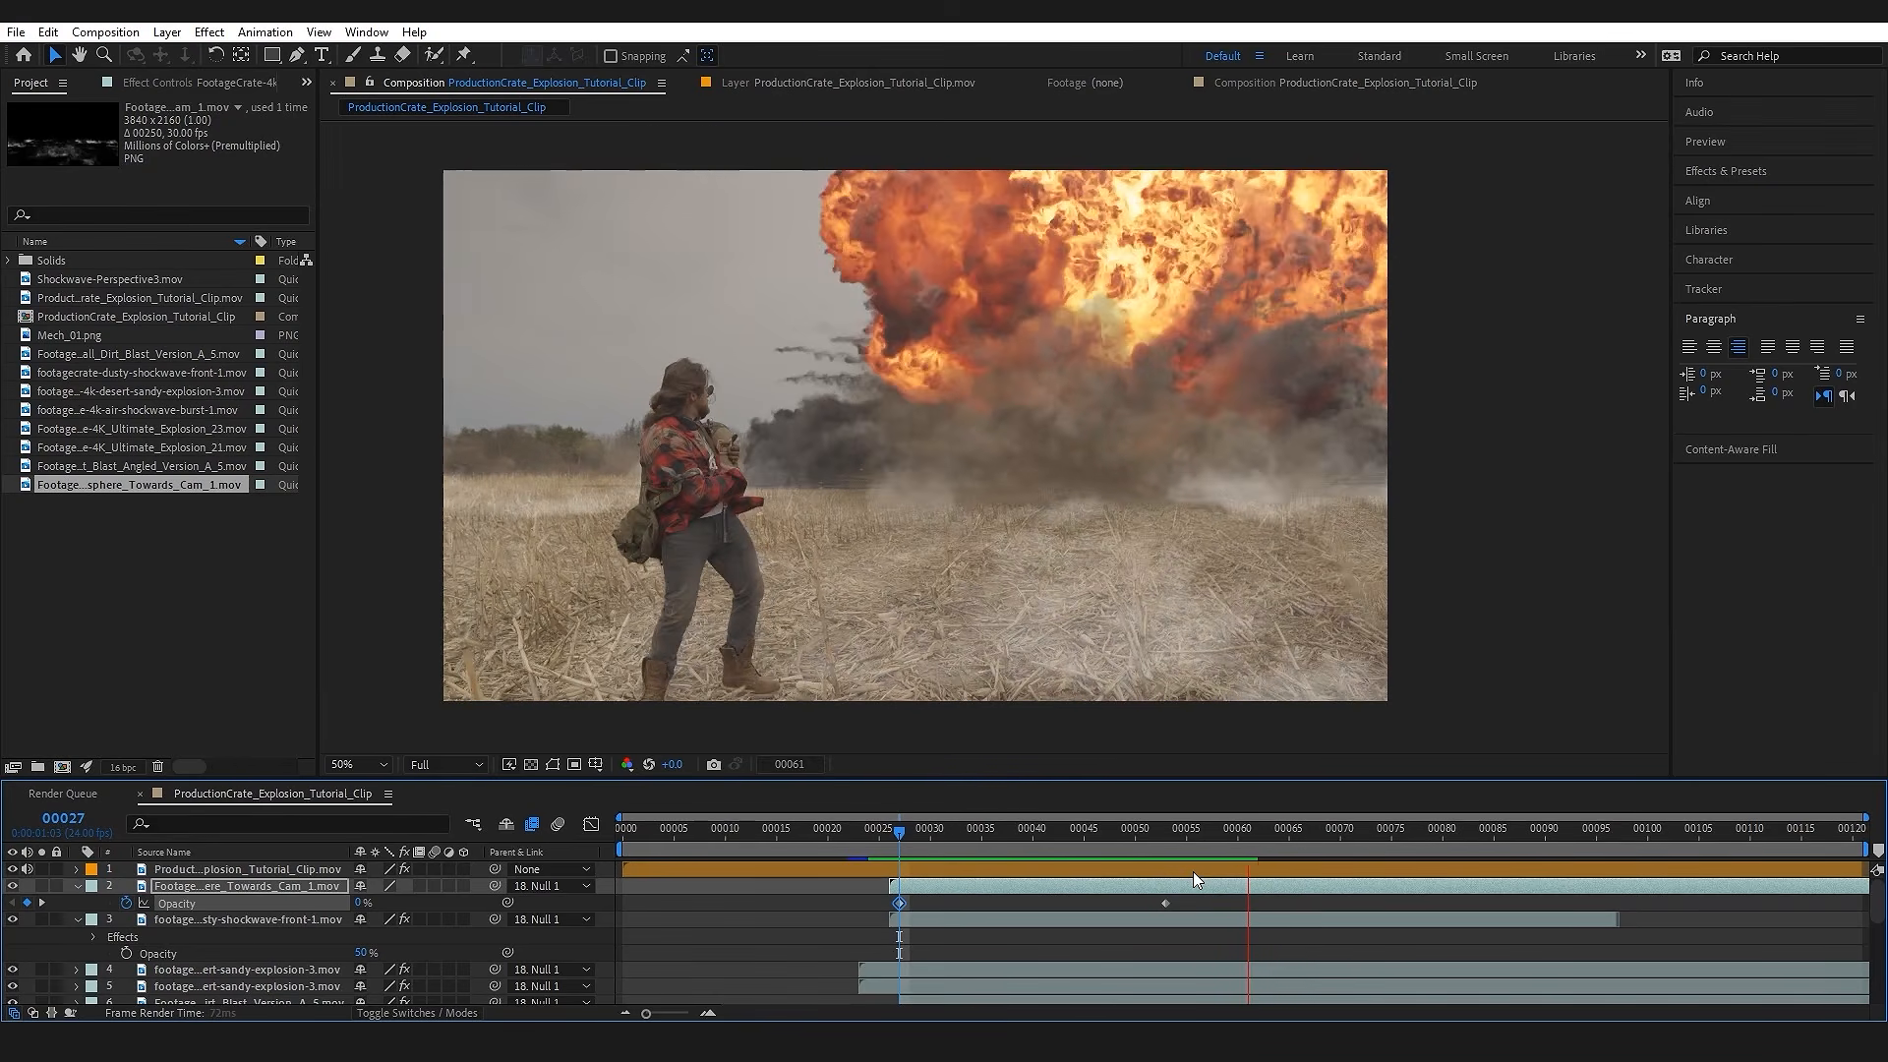
{"action": "key", "text": "space"}
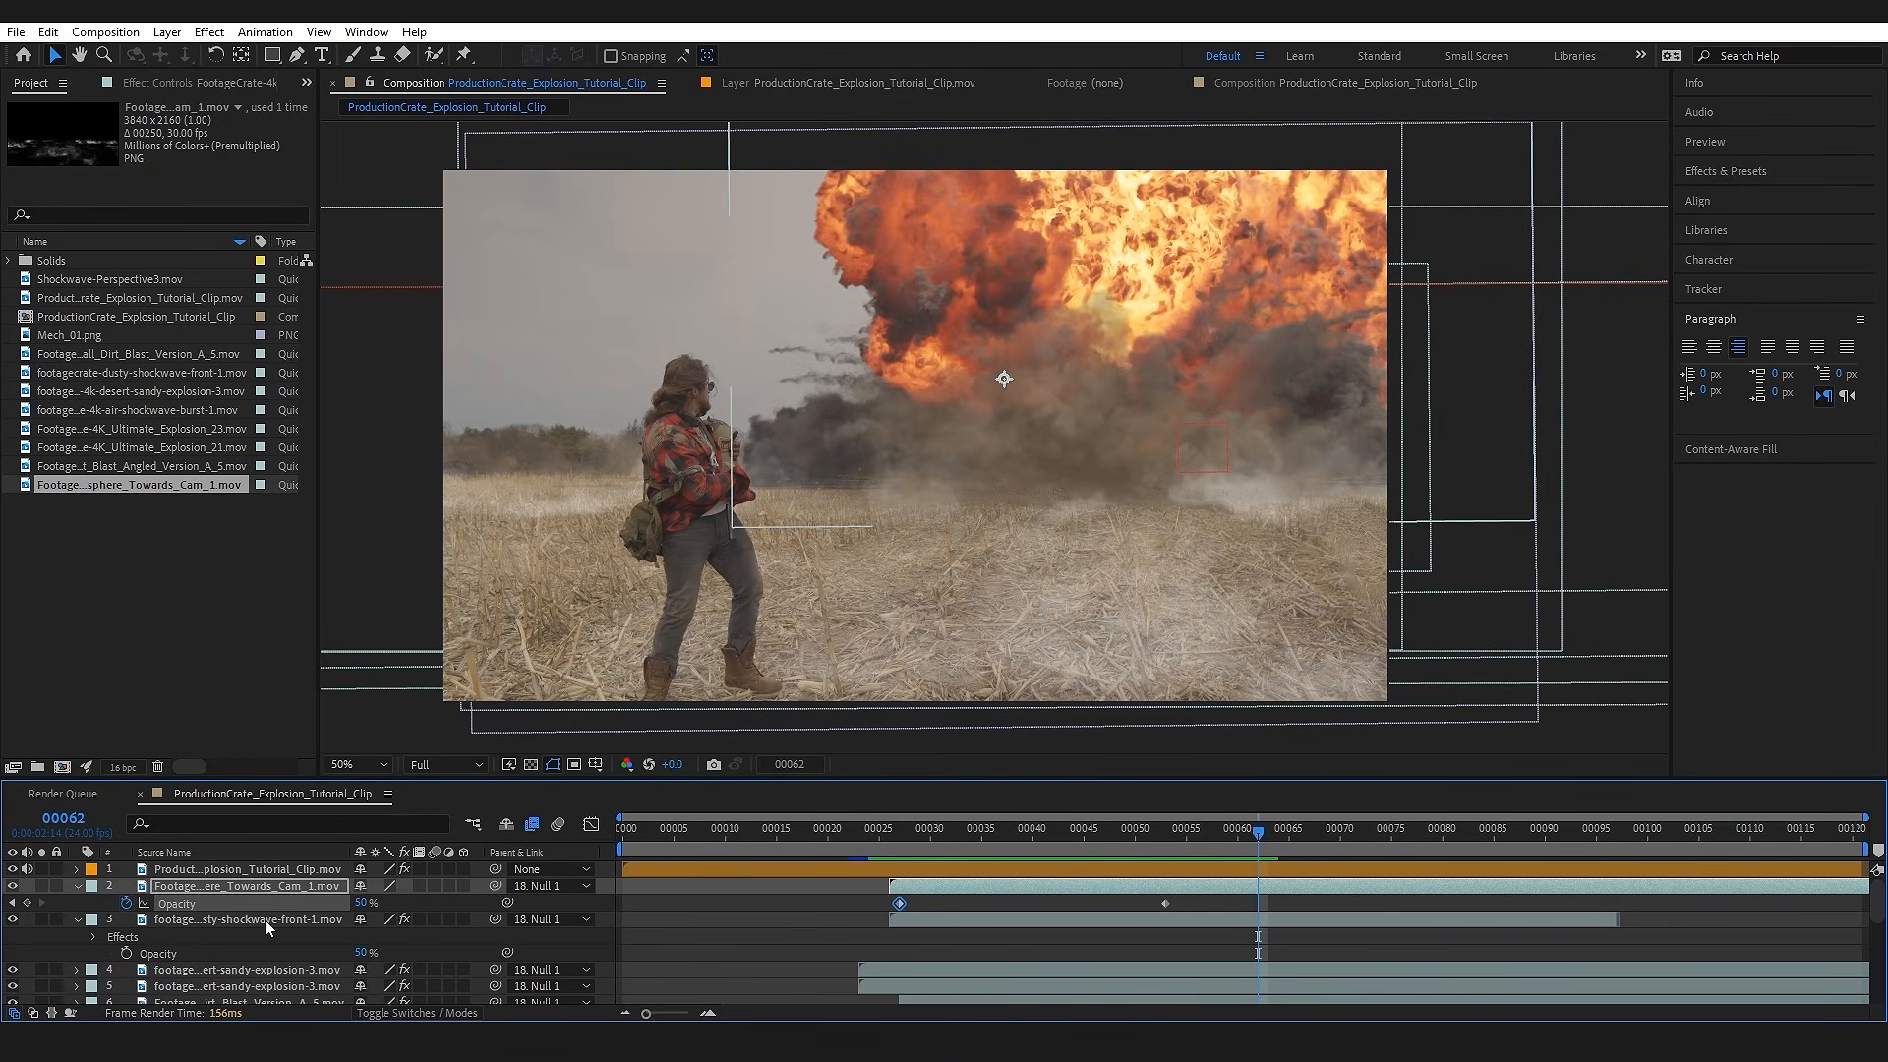
Step: Copy the dusty shockwave's Tritone effect onto the ground dust layer and lighten its highlights to a pale tan
{"action": "left_click", "coordinate": [264, 918]}
{"action": "left_click", "coordinate": [142, 83]}
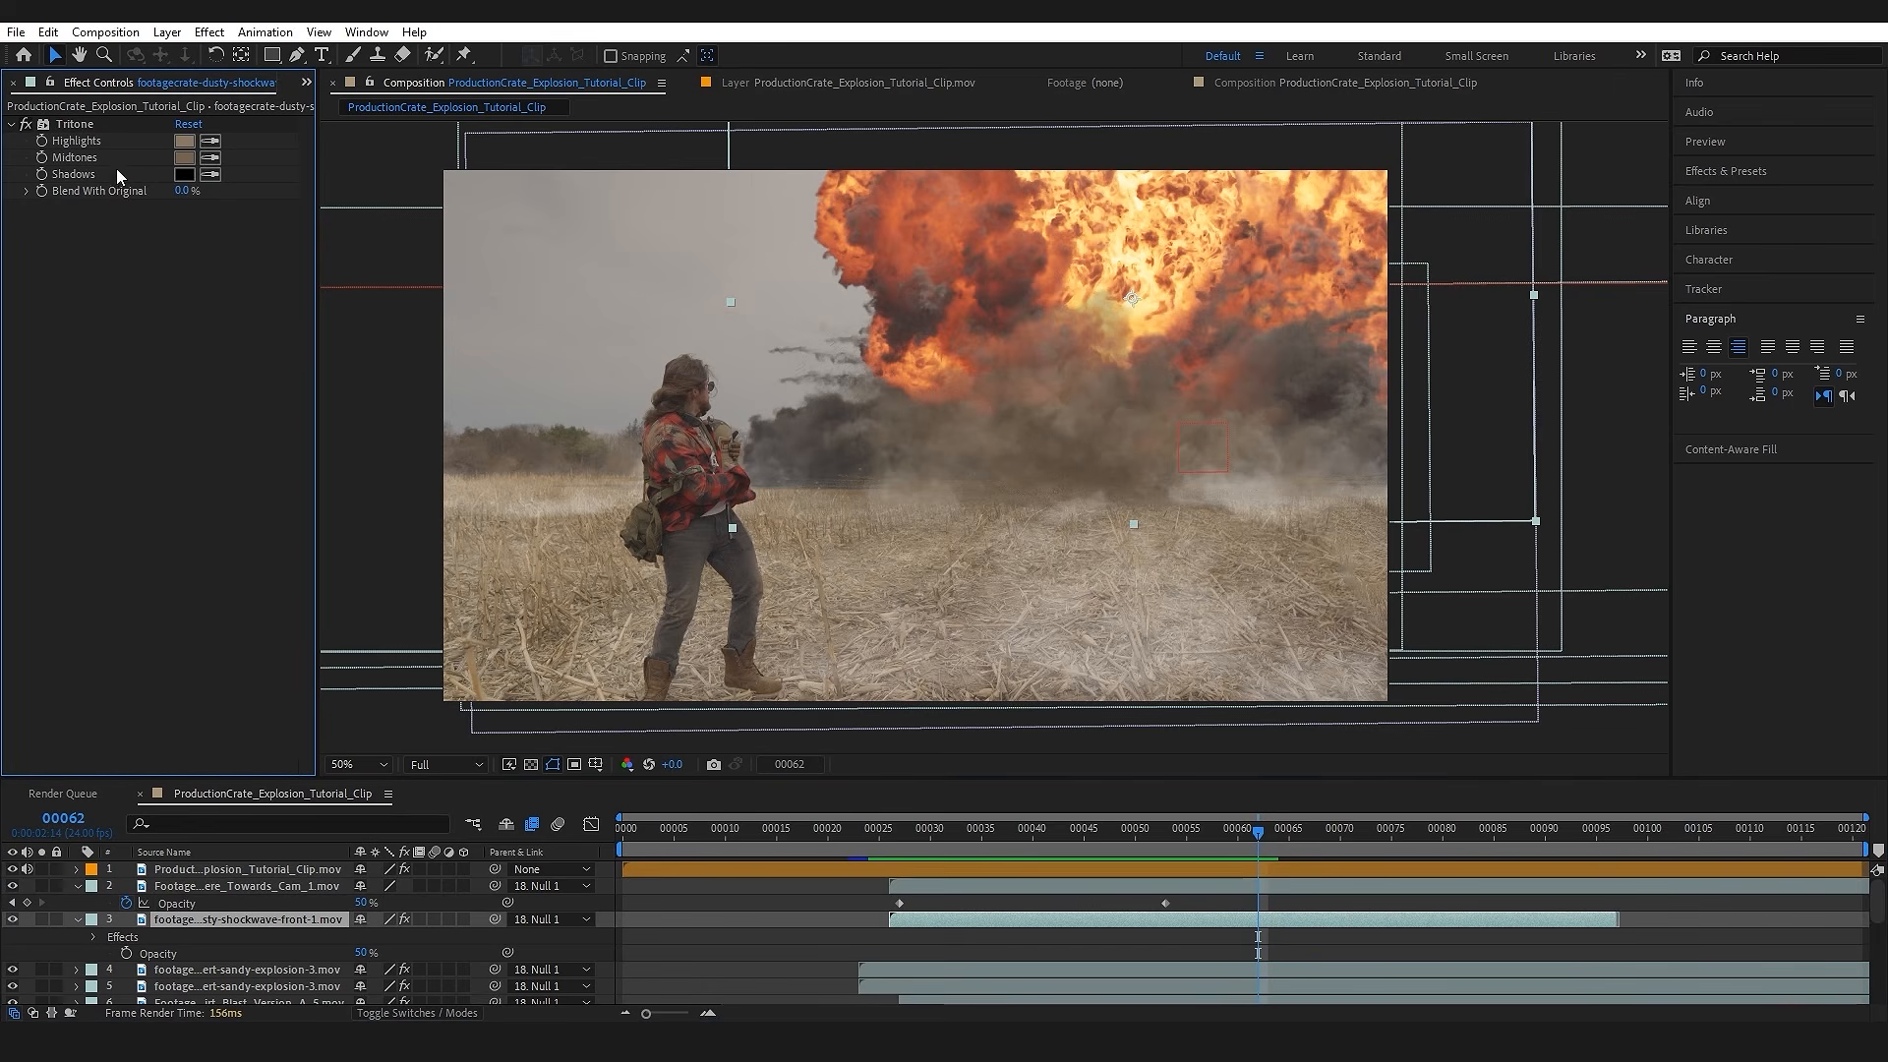
{"action": "left_click", "coordinate": [77, 123]}
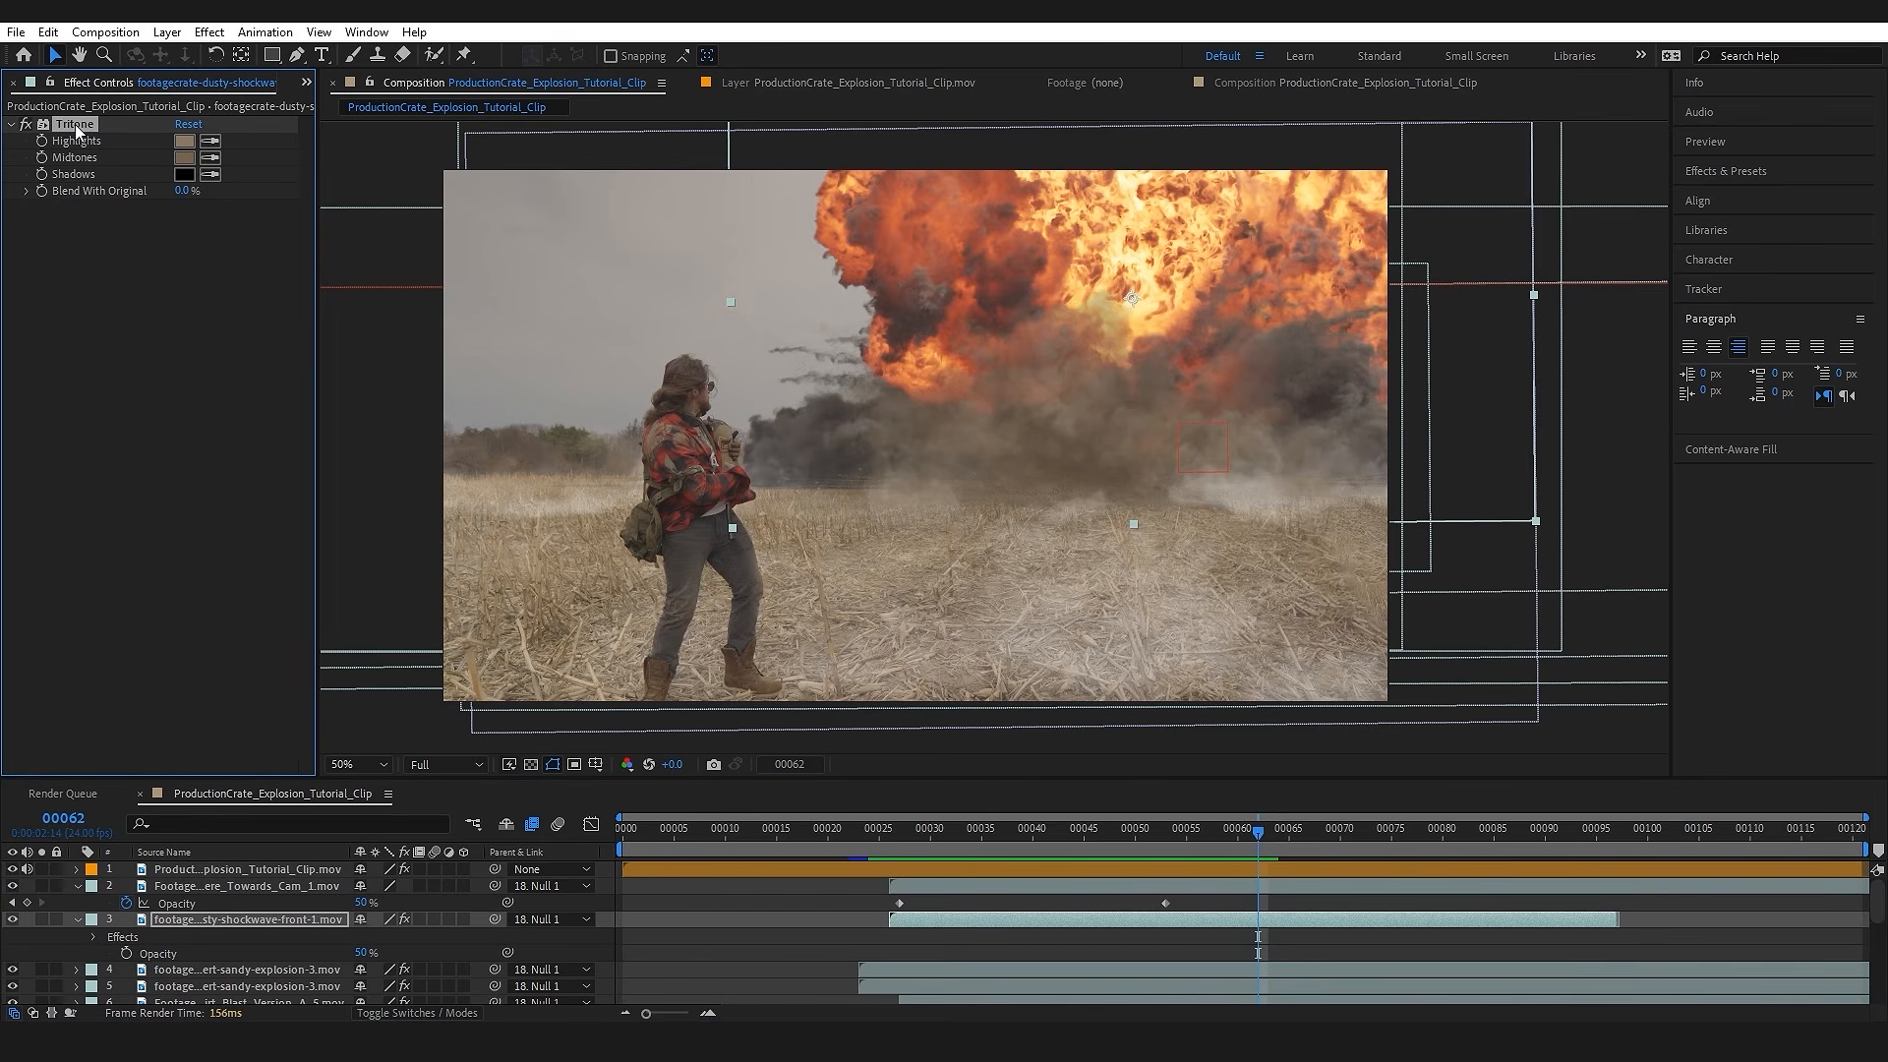
{"action": "left_click", "coordinate": [288, 887]}
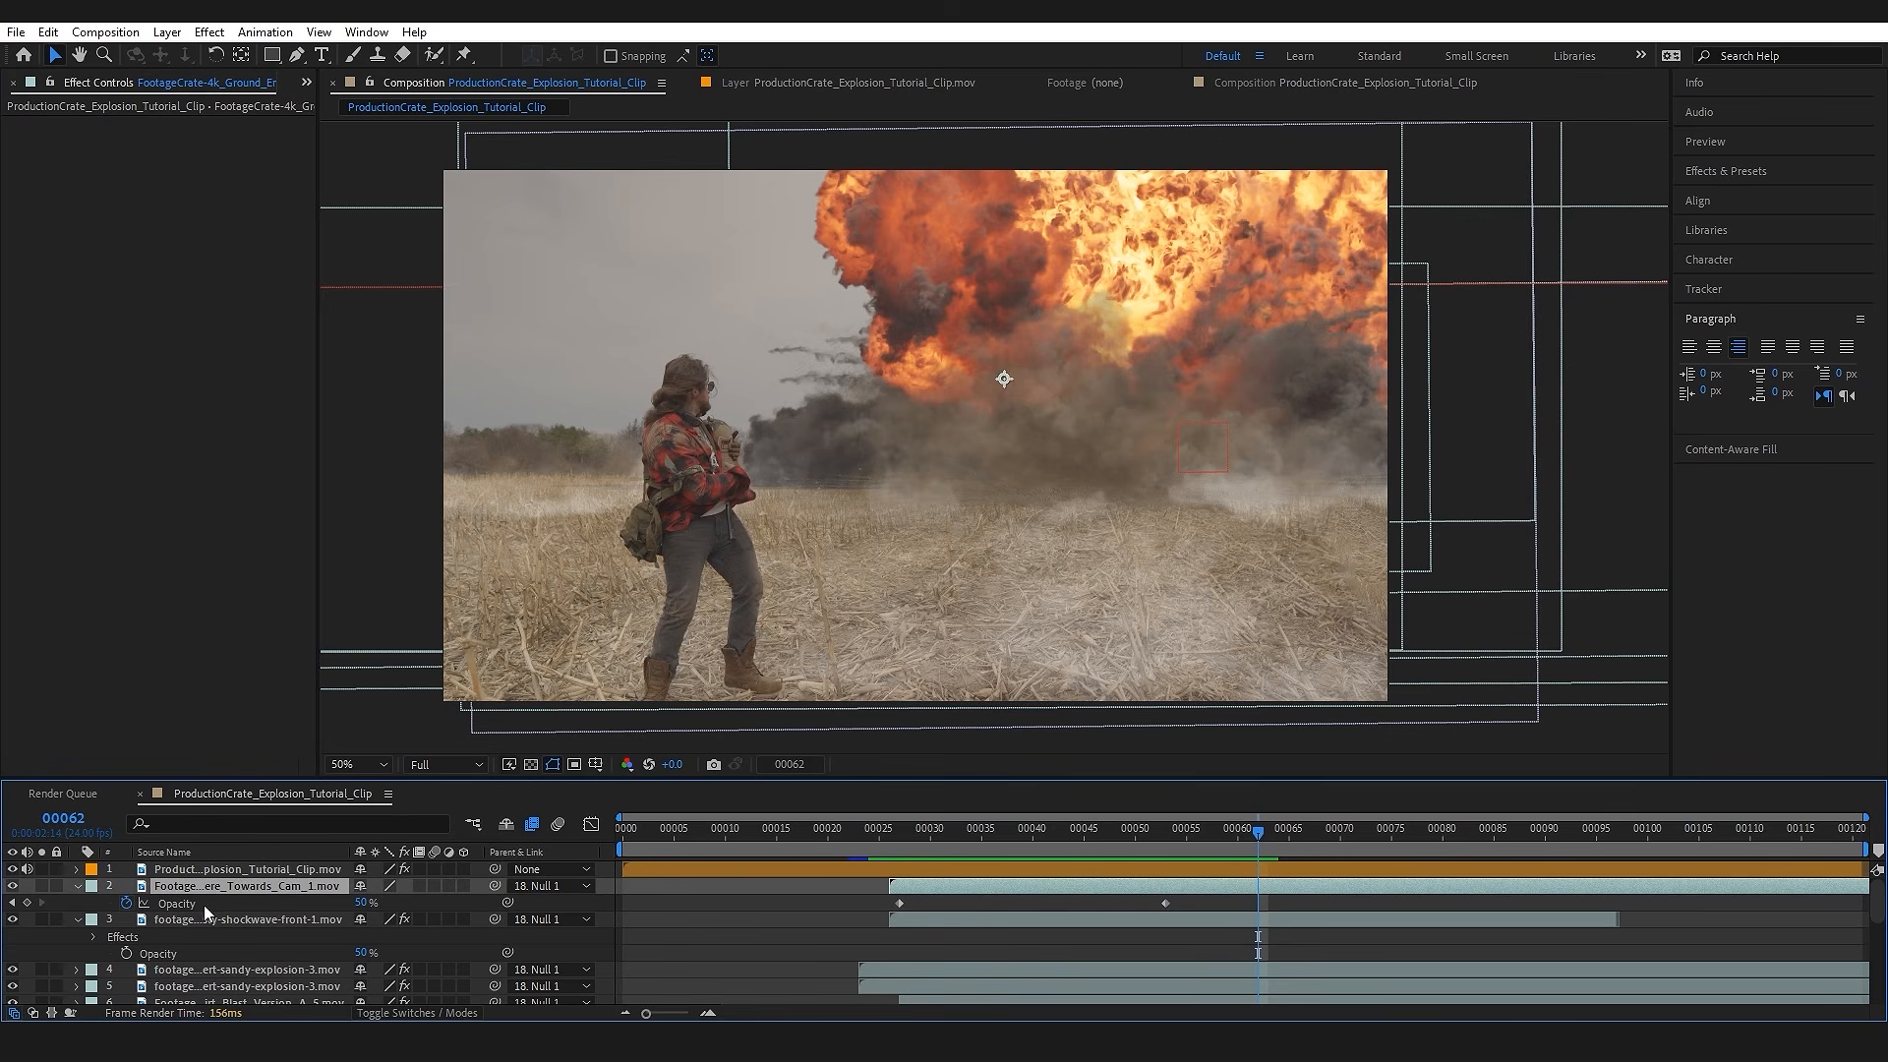
{"action": "key", "text": "ctrl+v"}
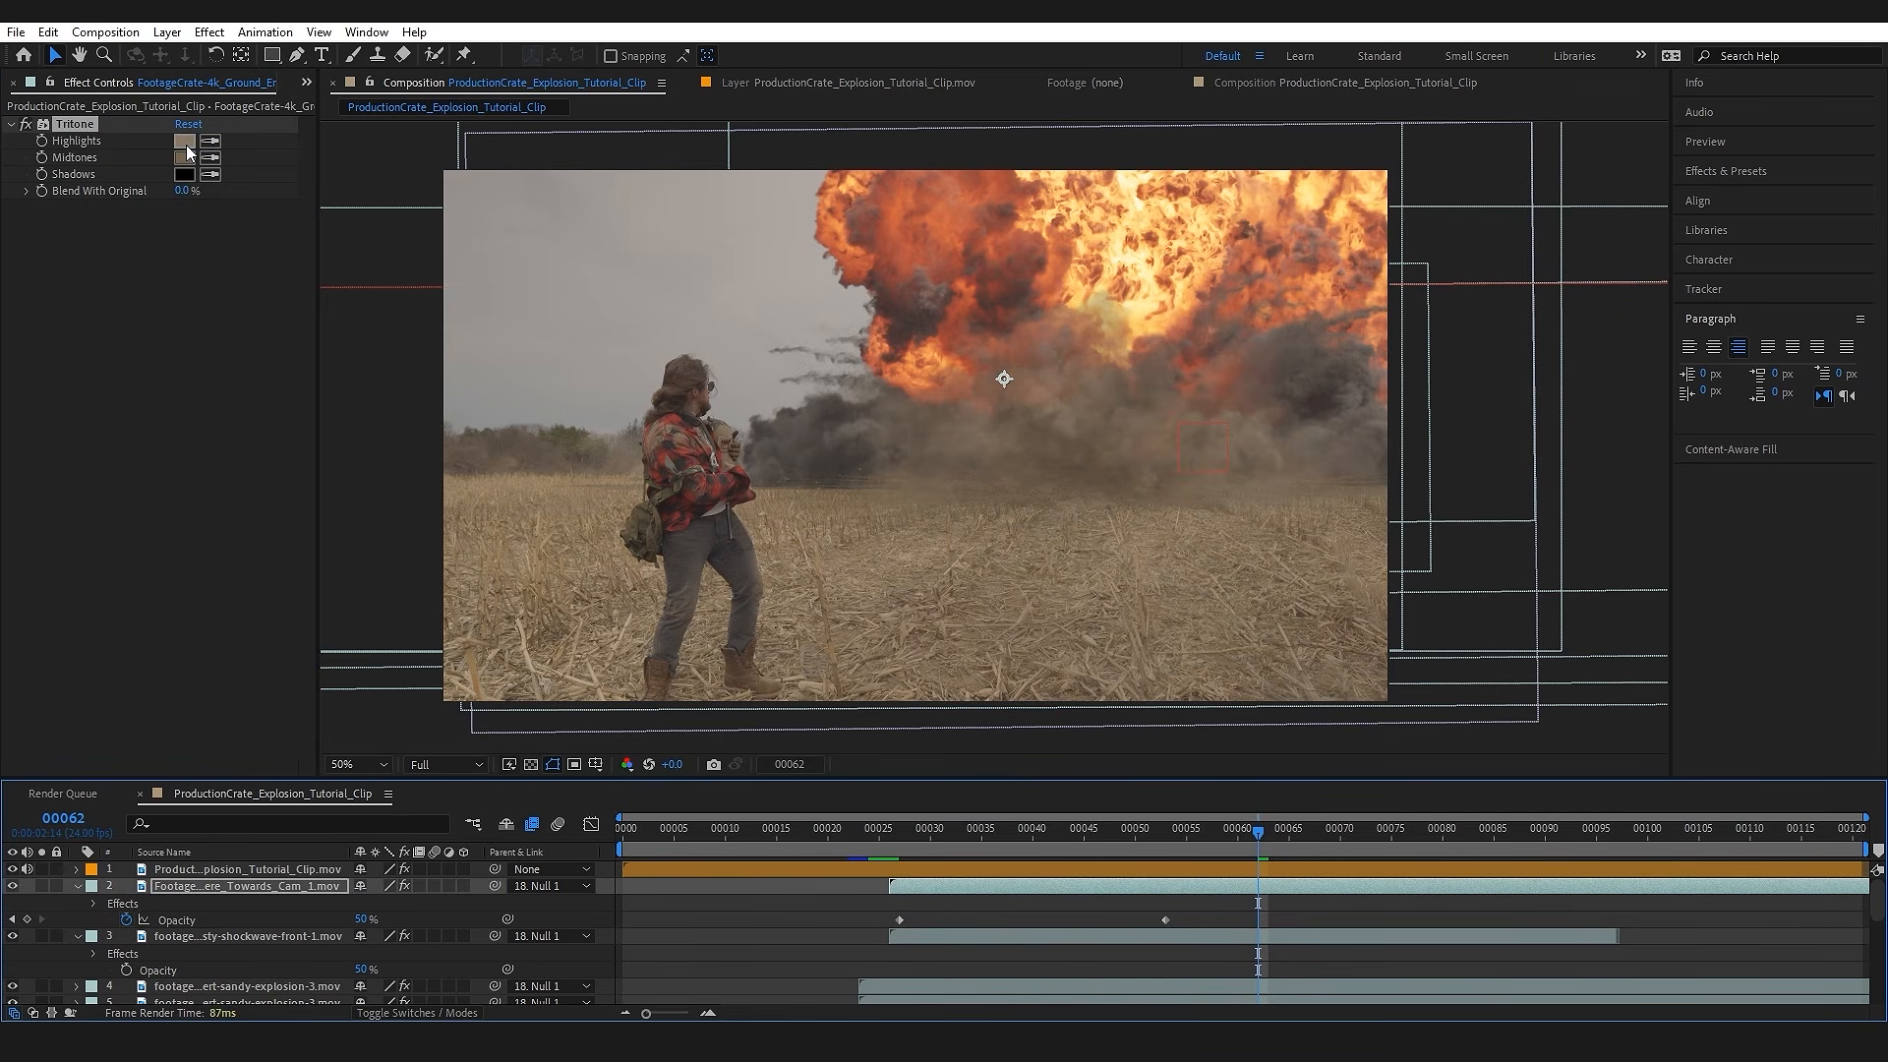
{"action": "left_click", "coordinate": [184, 143]}
{"action": "left_click_drag", "start_coordinate": [210, 842], "coordinate": [212, 760]}
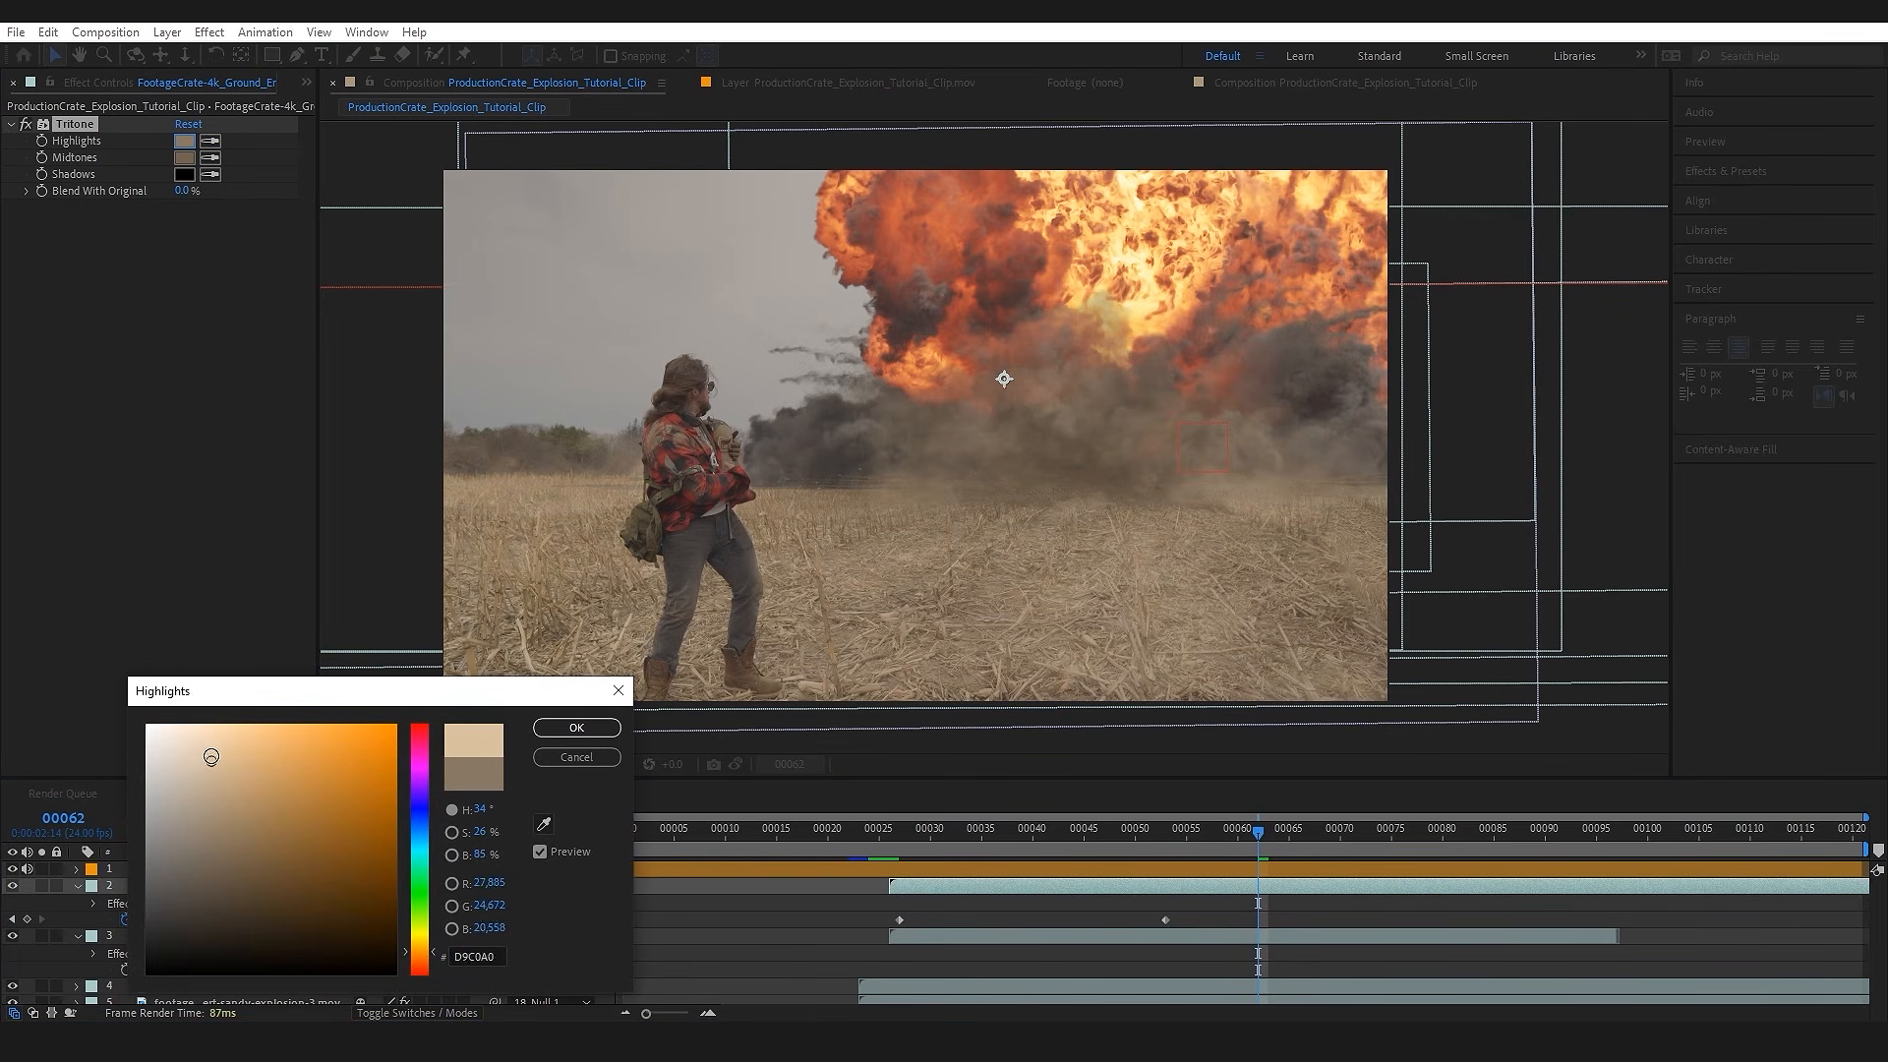
{"action": "left_click", "coordinate": [578, 728]}
Step: Play back the composite from frame 22 to check how the dust layers blend with the ground and explosion
{"action": "left_click", "coordinate": [847, 834]}
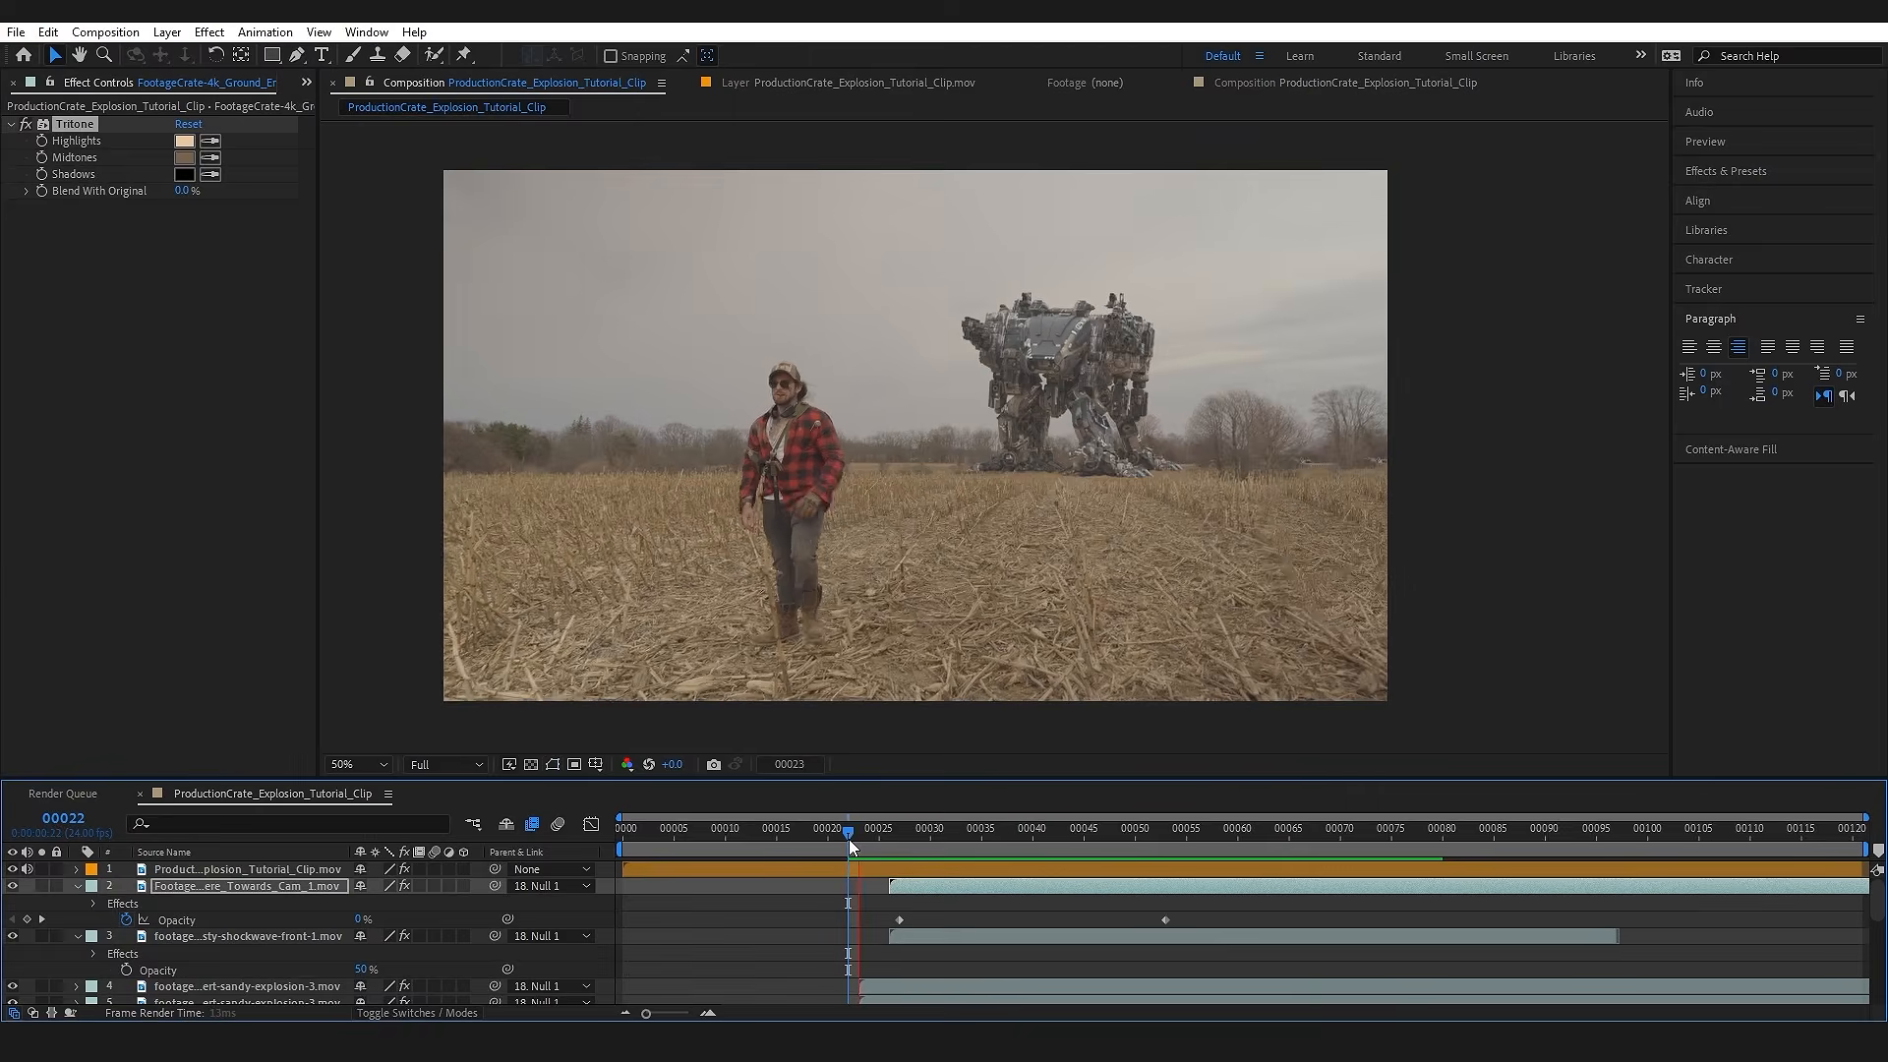
{"action": "key", "text": "space"}
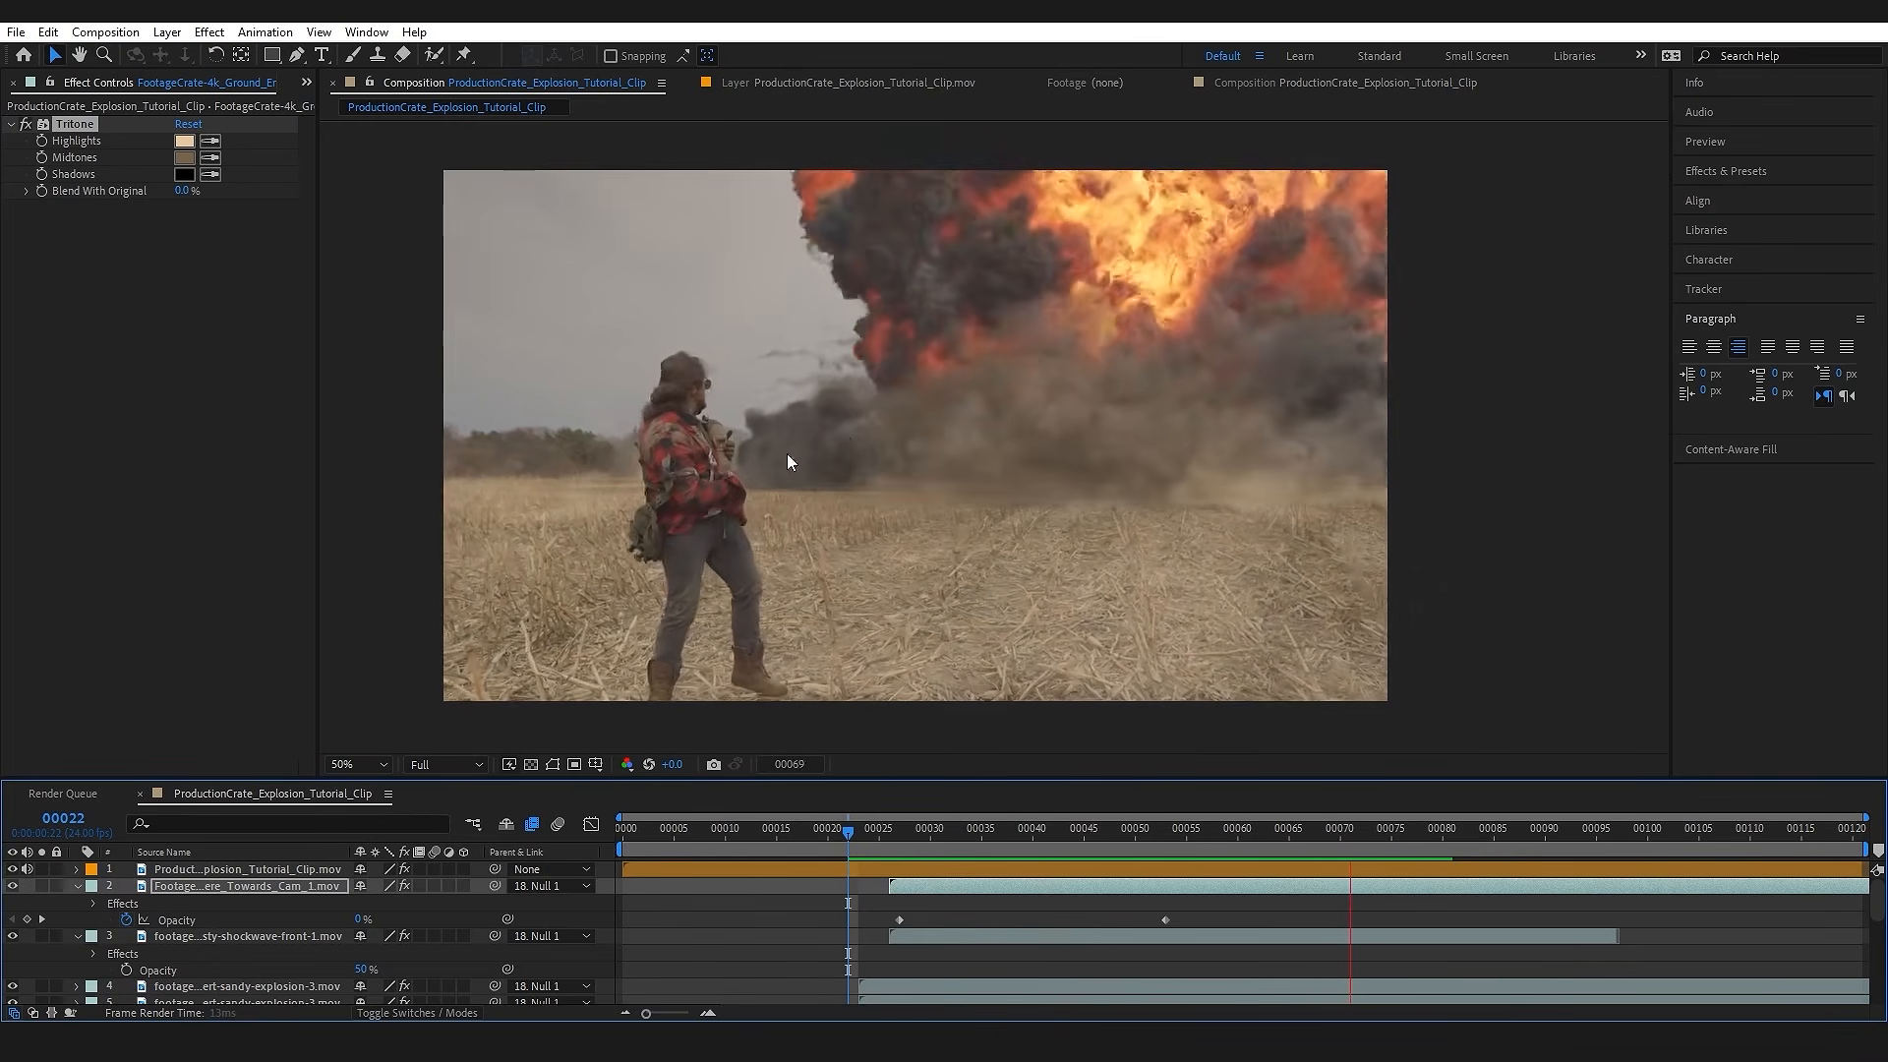
{"action": "key", "text": "space"}
{"action": "left_click", "coordinate": [851, 835]}
{"action": "key", "text": "space"}
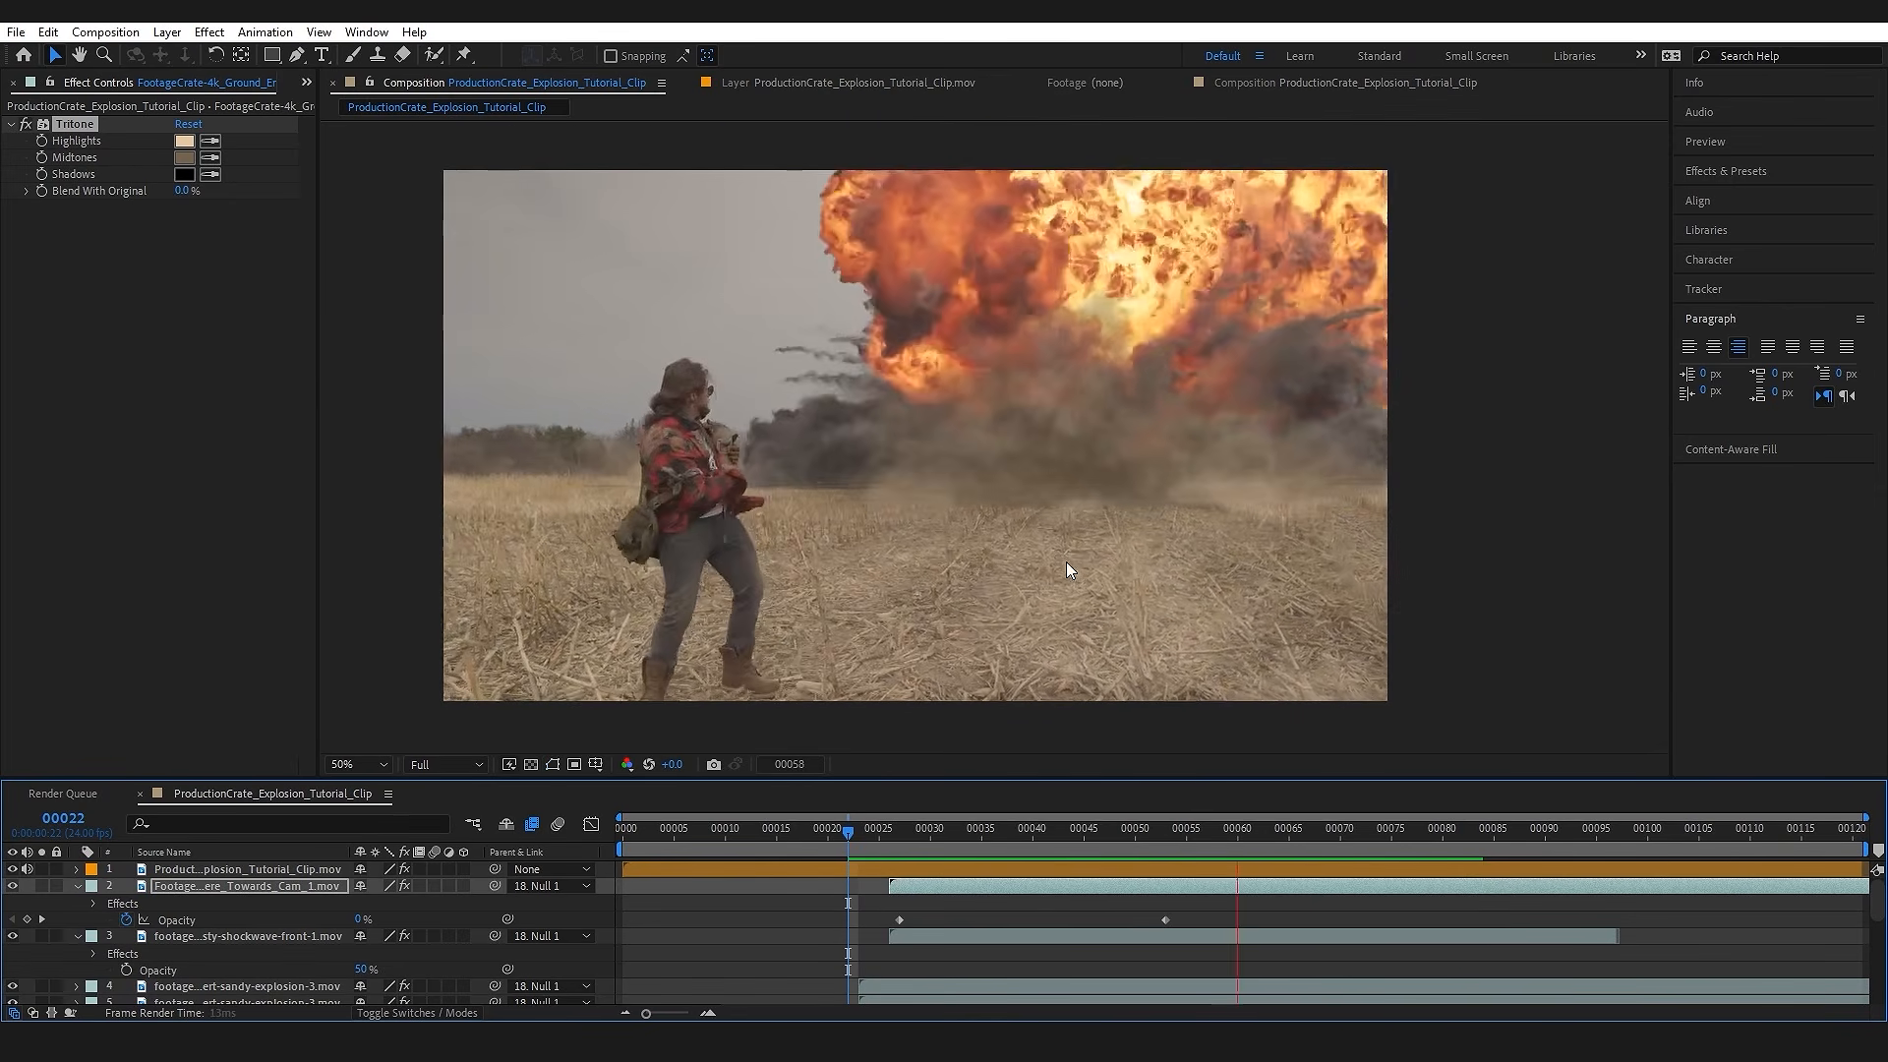
{"action": "key", "text": "space"}
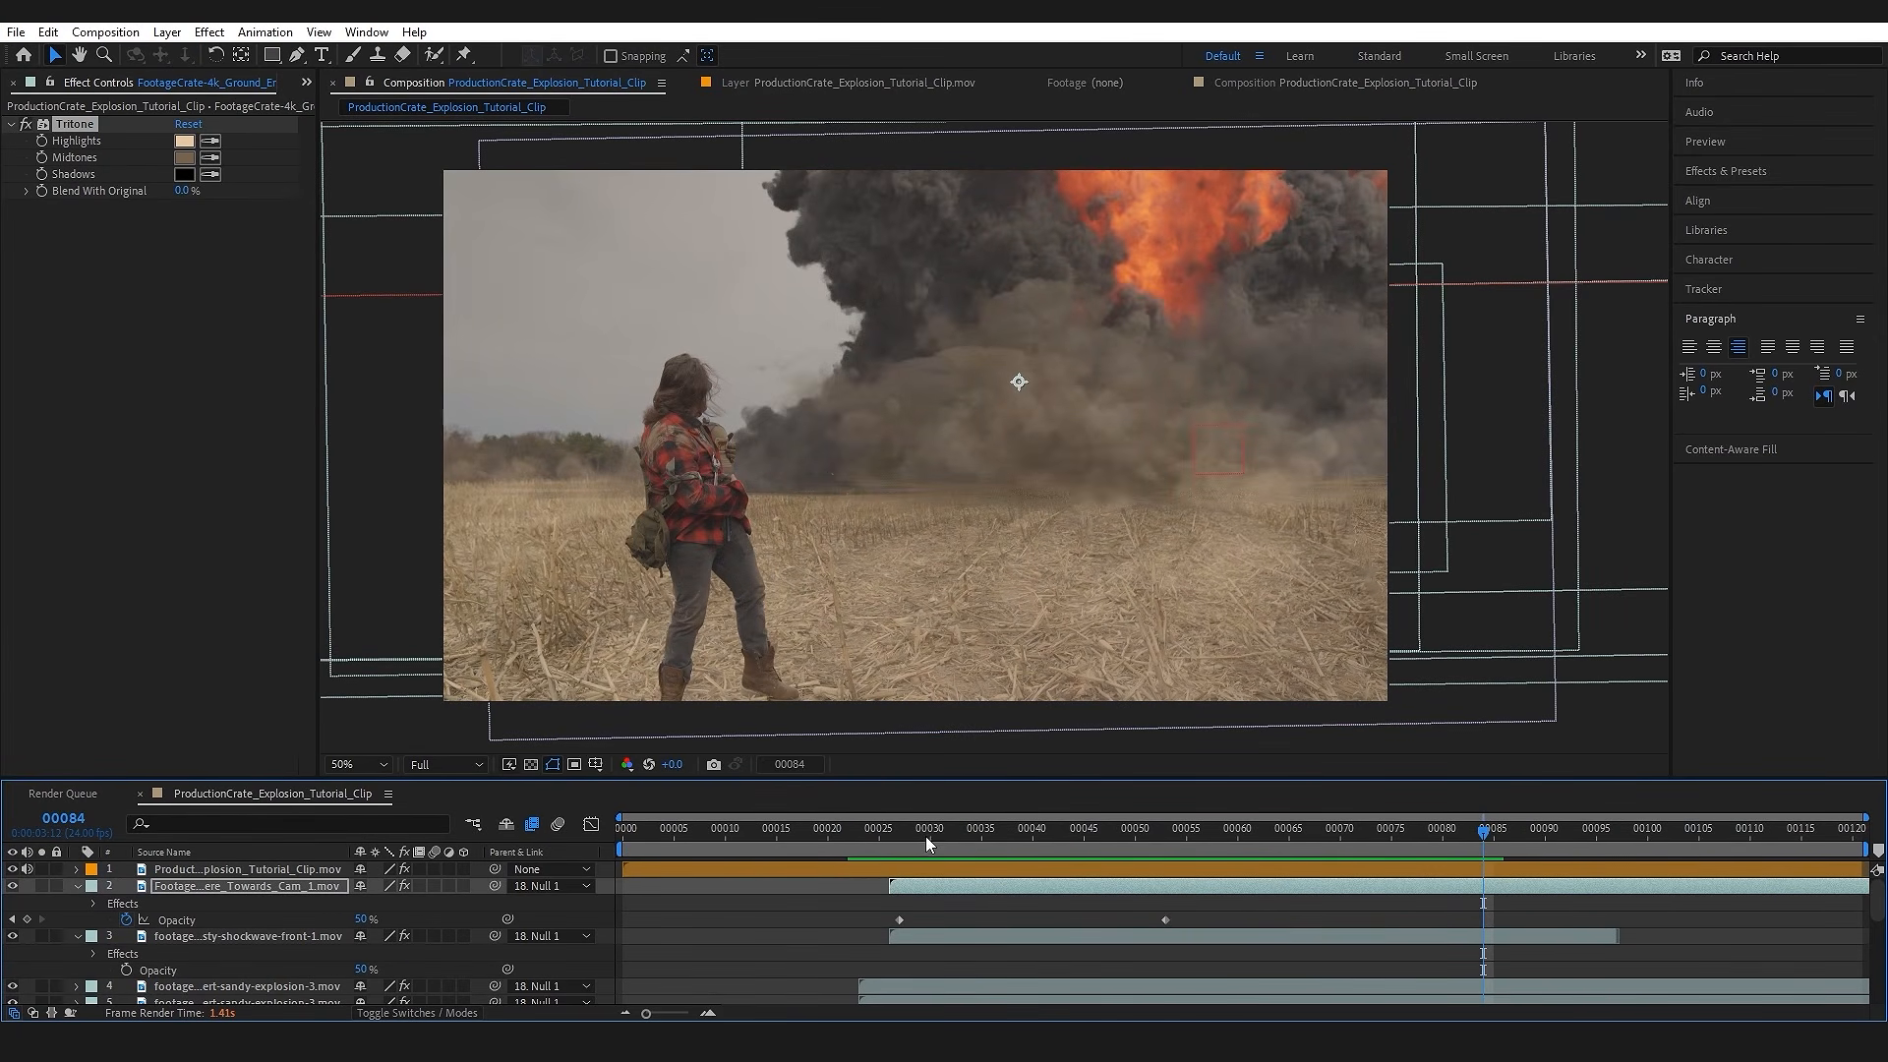
Step: Pre-compose all layers, from the rotoscoped man down to the background clip, into a new composition named Composite
{"action": "left_click_drag", "start_coordinate": [924, 836], "coordinate": [869, 836]}
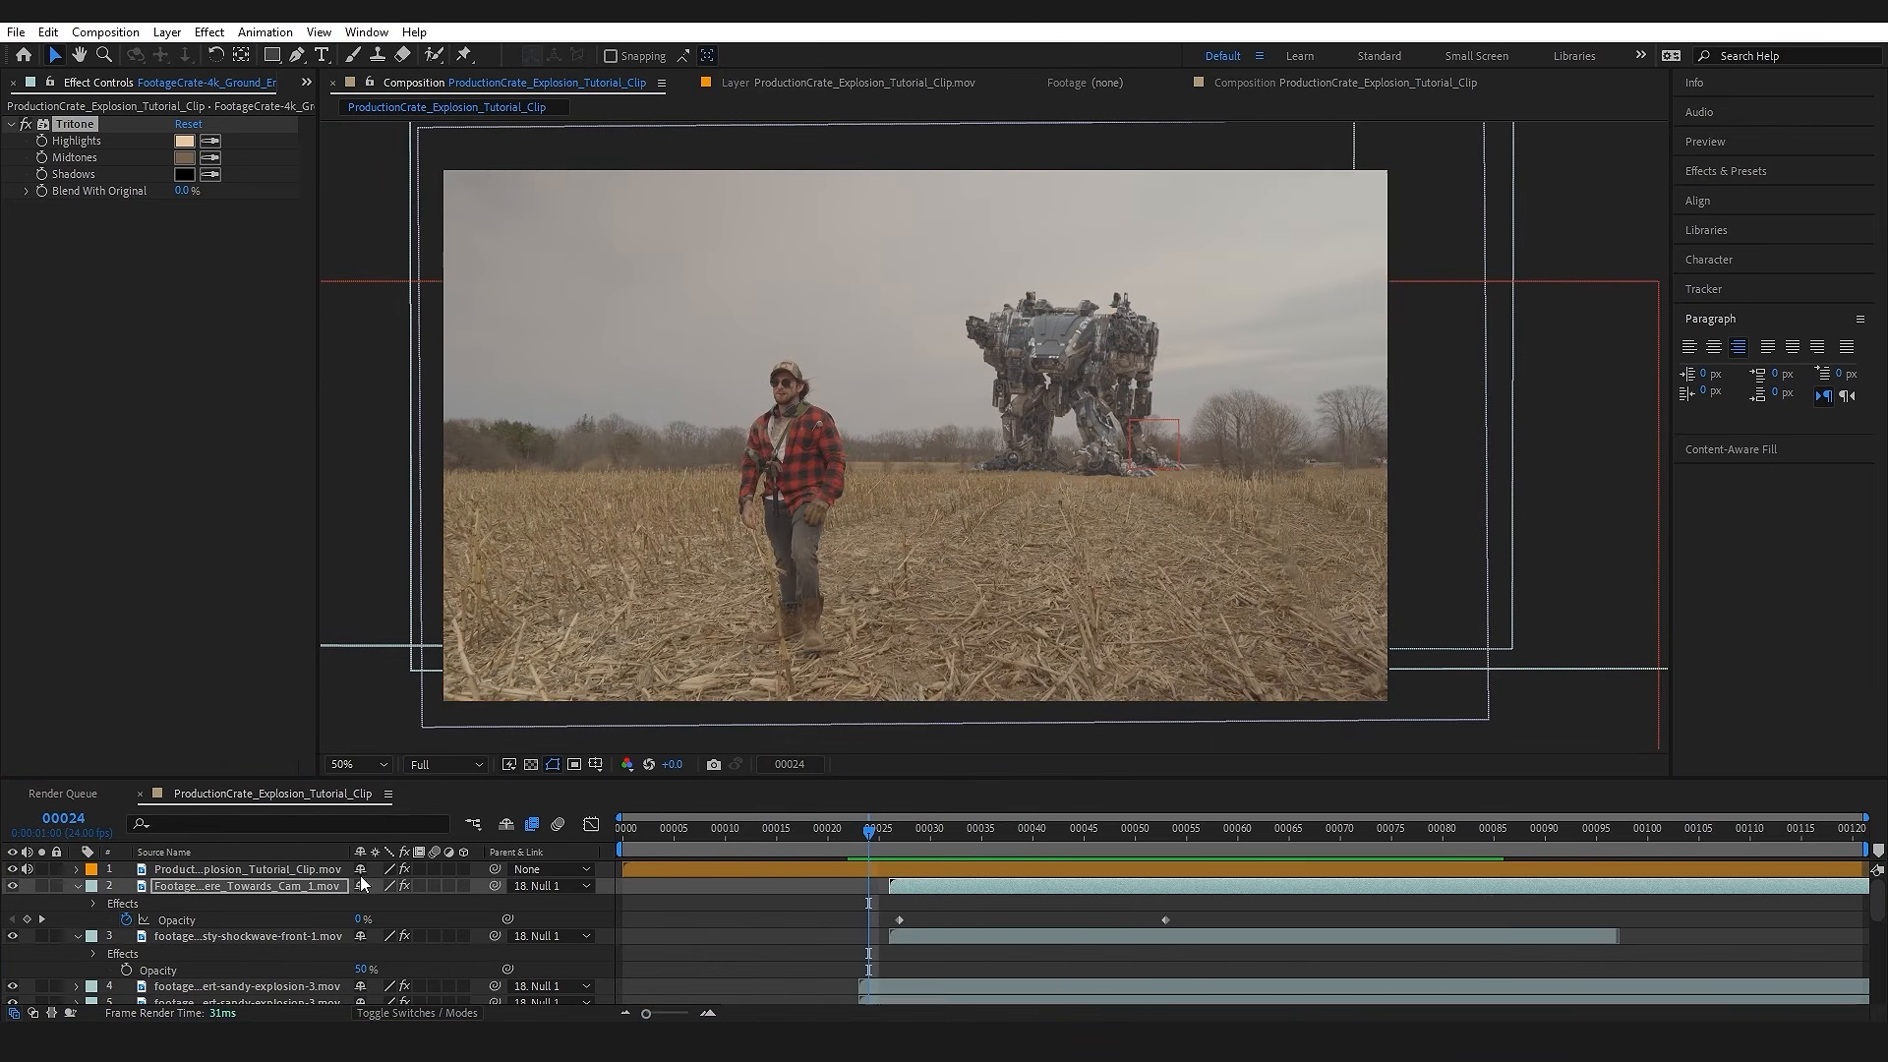
{"action": "left_click", "coordinate": [323, 872]}
{"action": "scroll", "coordinate": [285, 914], "scroll_direction": "down", "scroll_amount": 5}
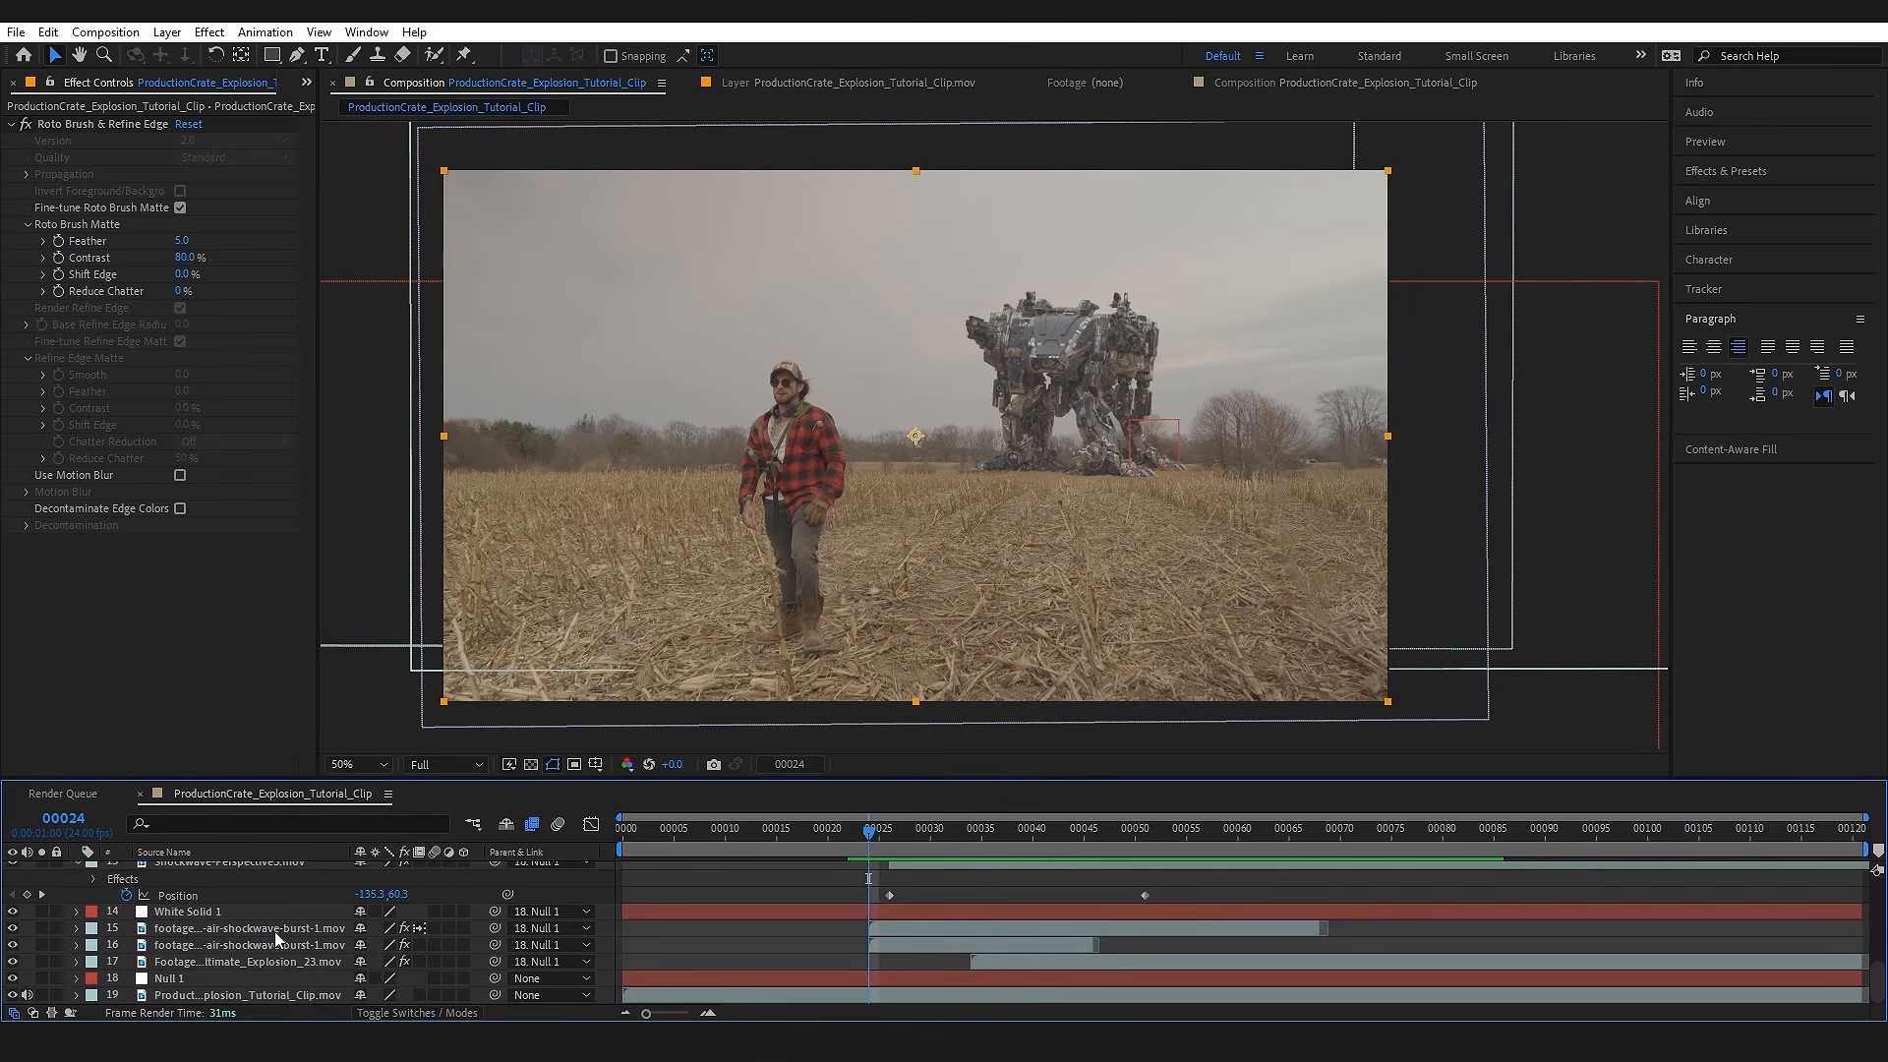
{"action": "left_click", "coordinate": [196, 995], "text": "shift"}
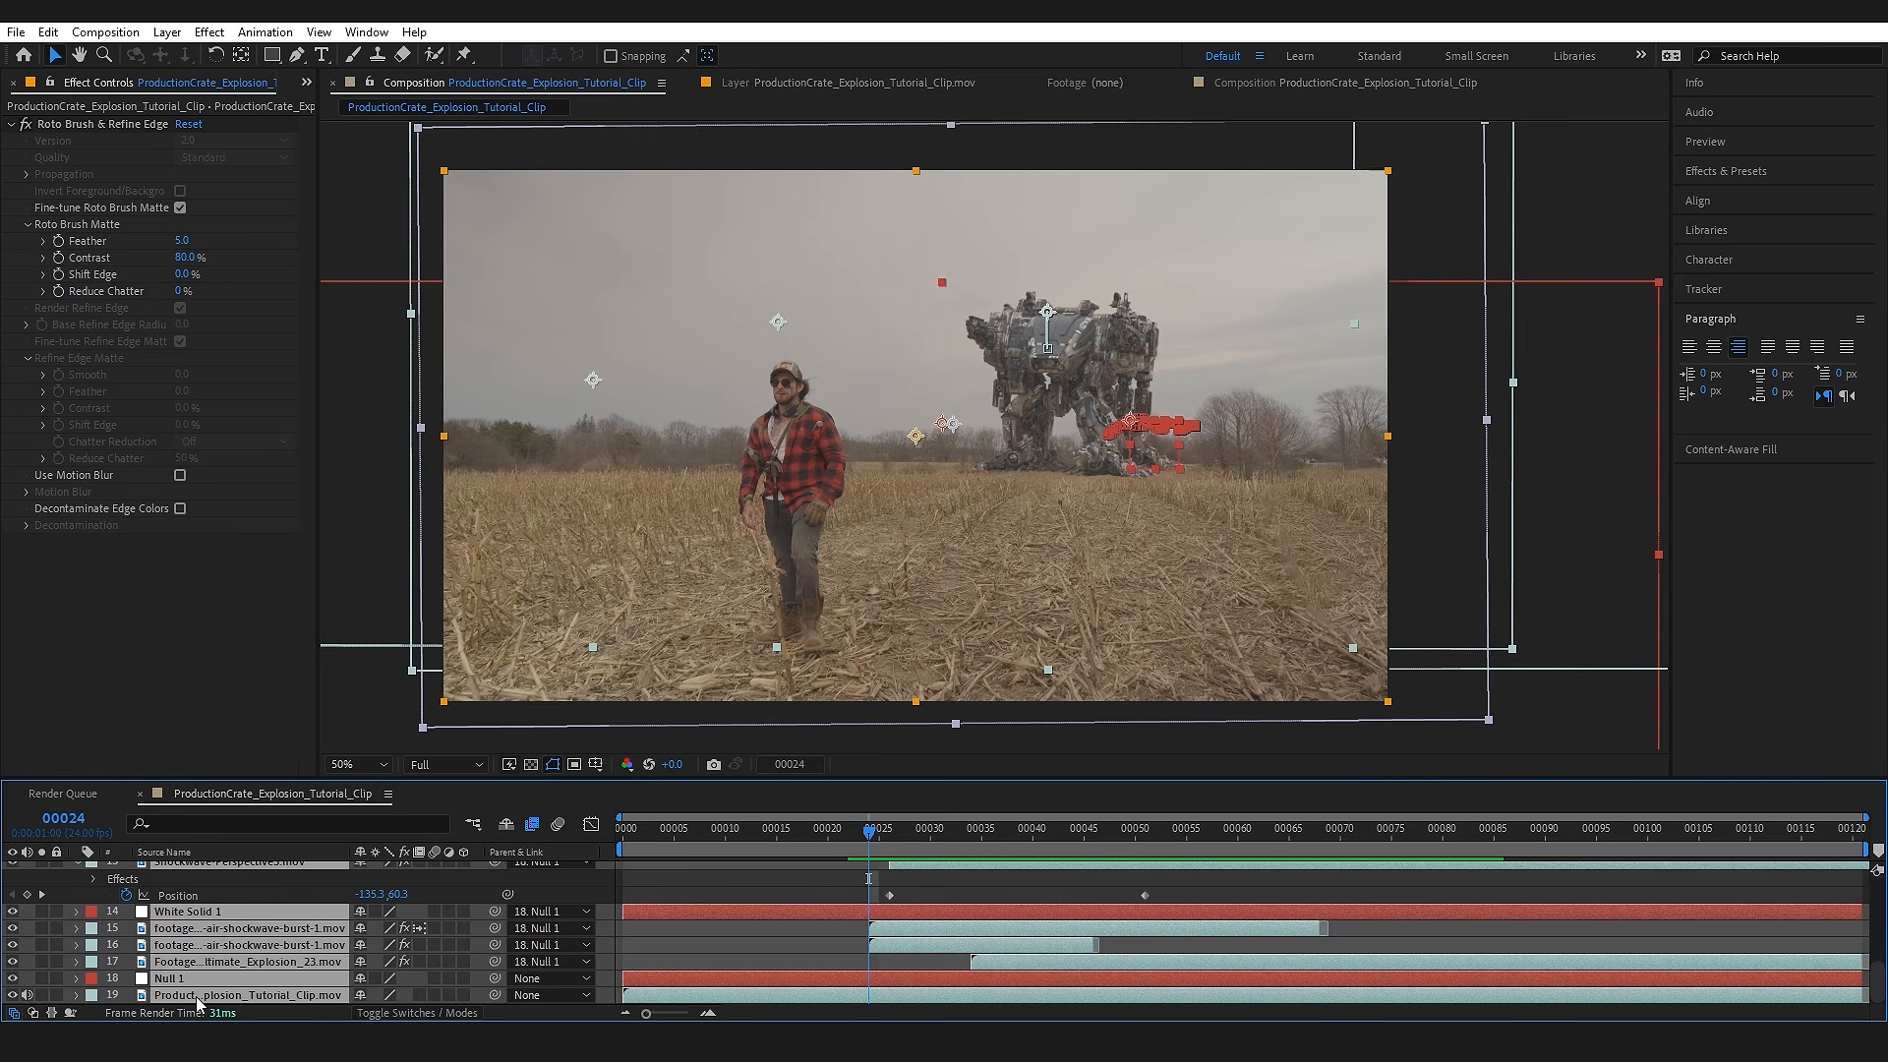
{"action": "key", "text": "ctrl+shift+c"}
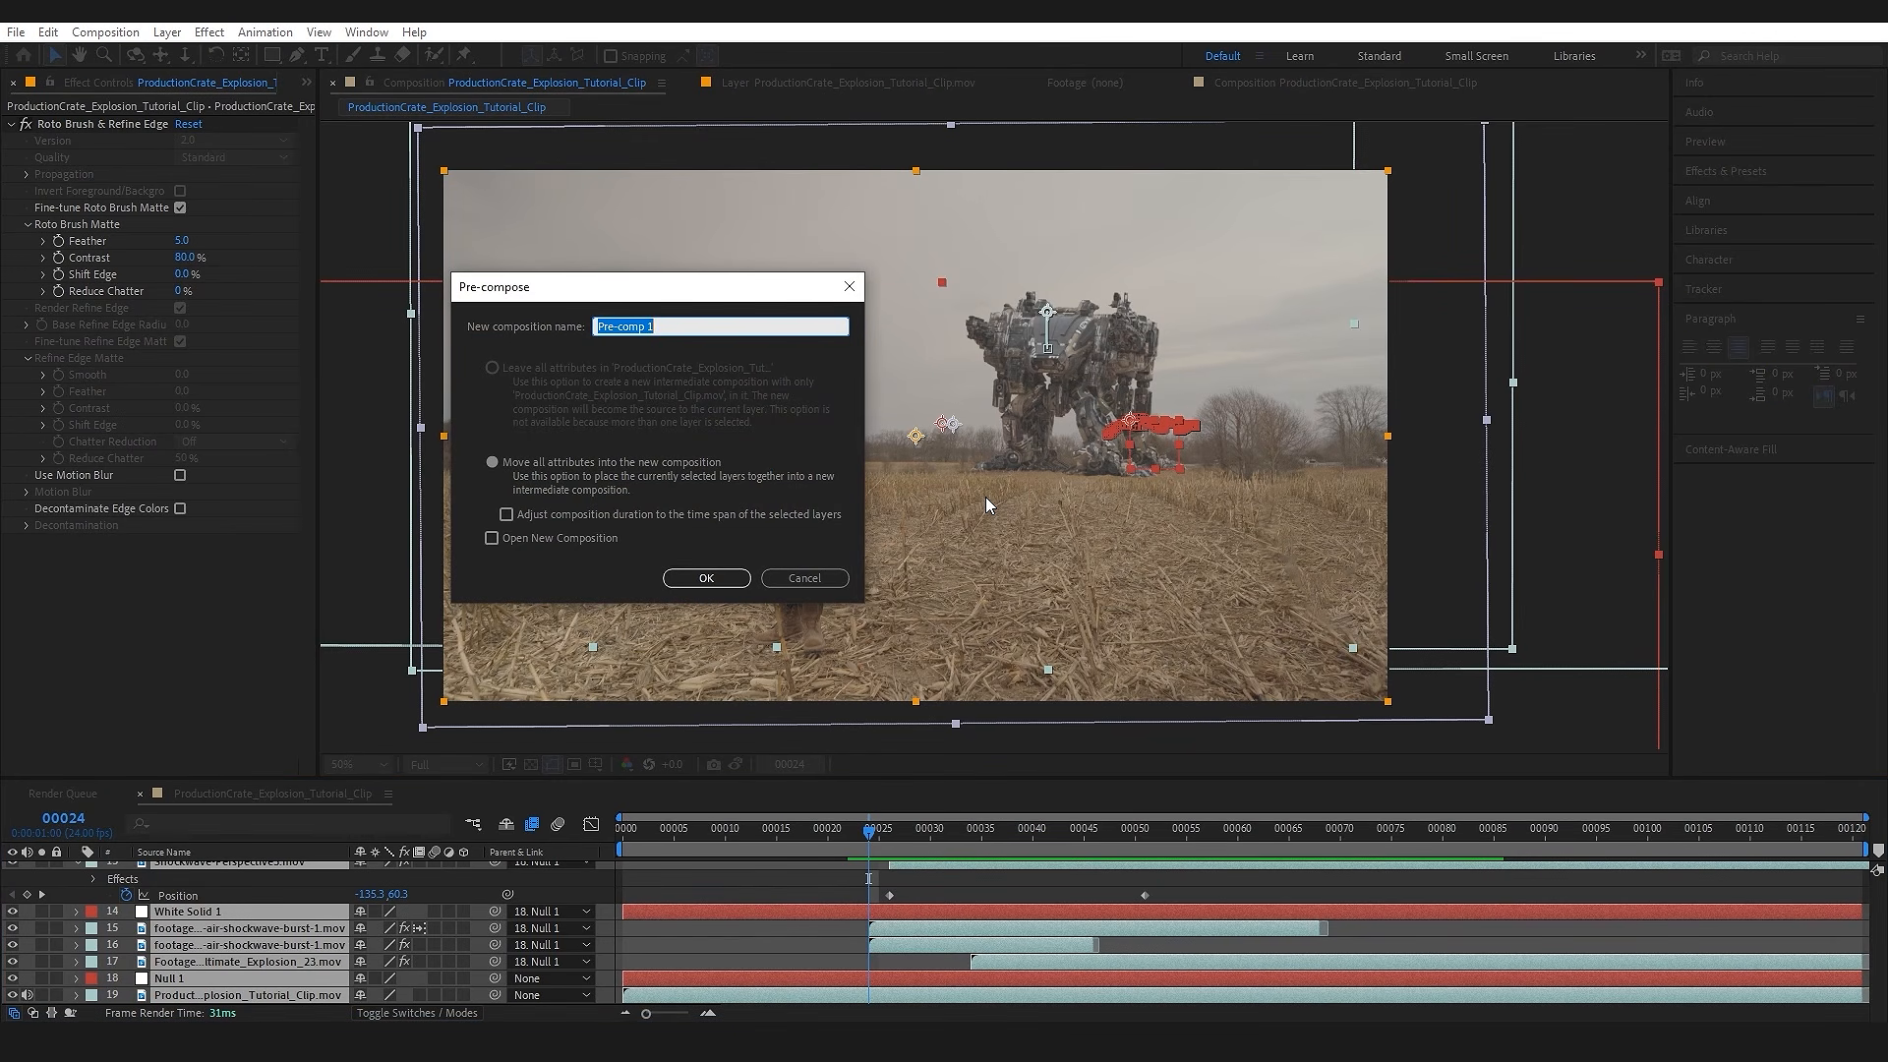
{"action": "key", "text": "Return"}
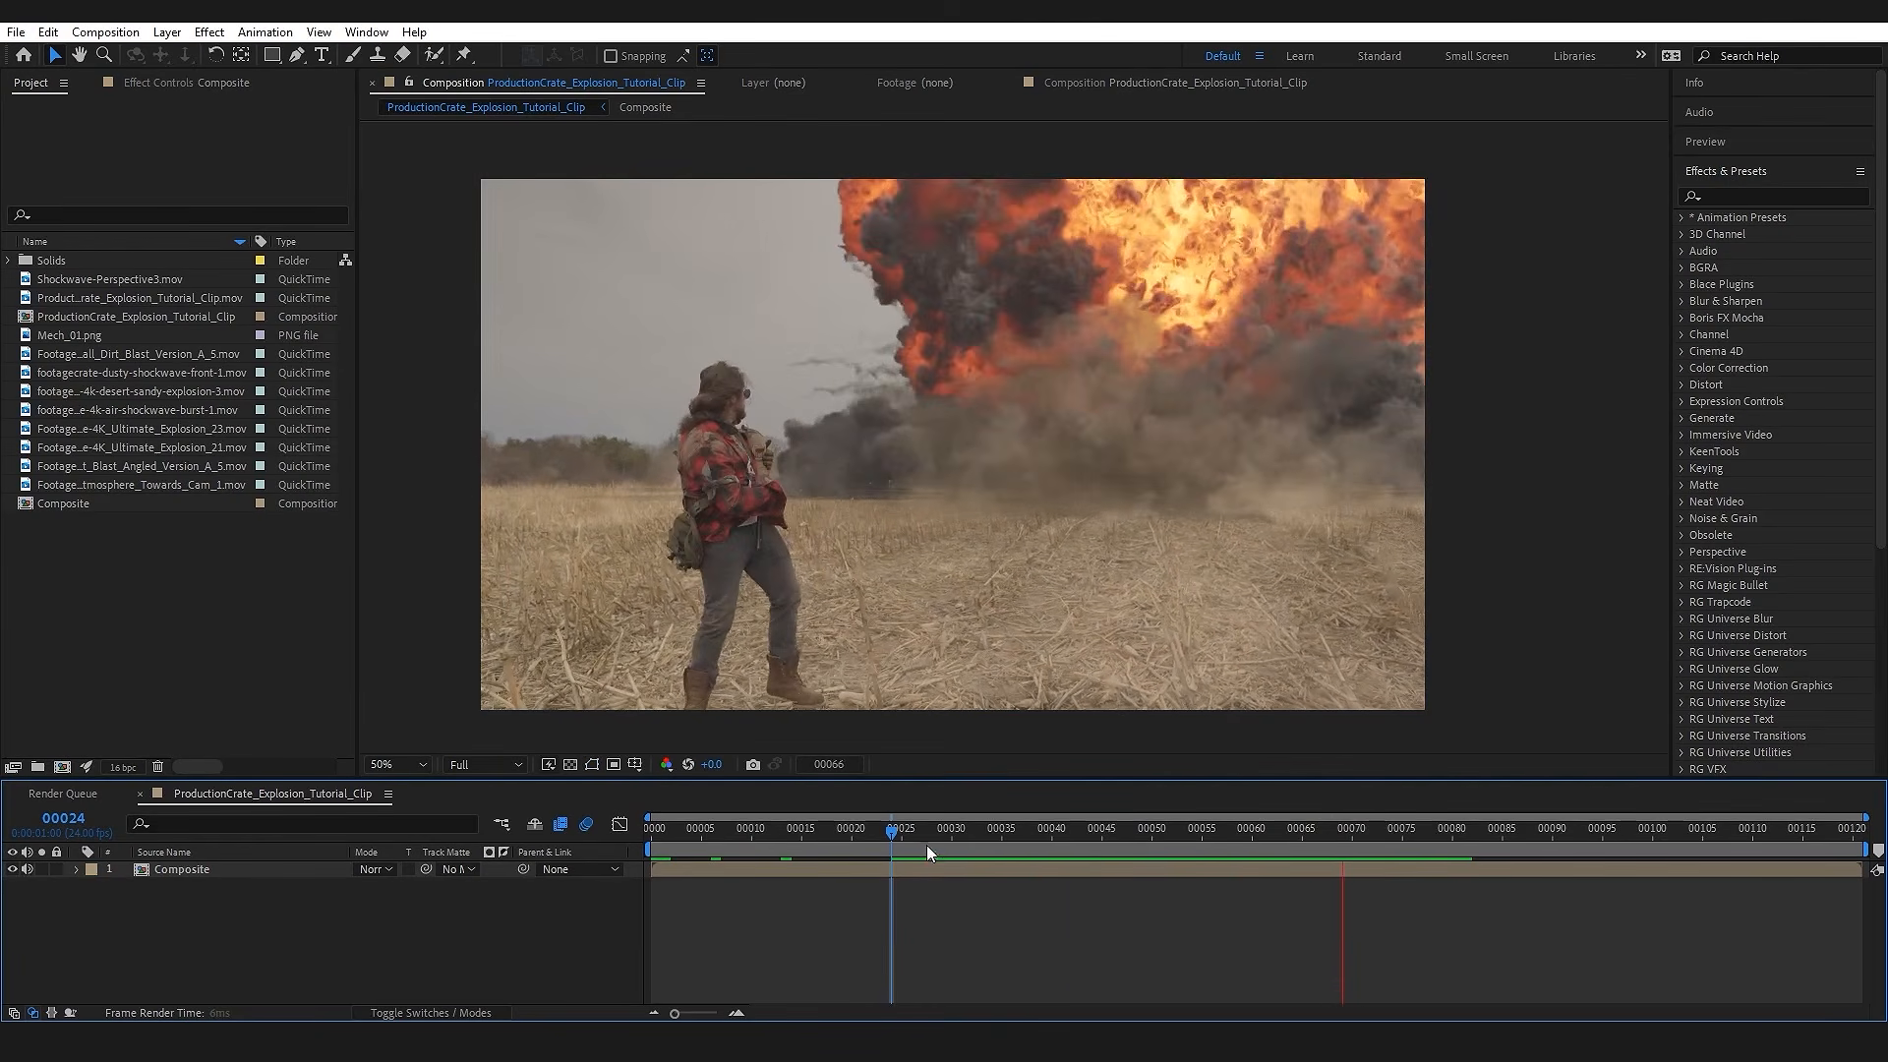
Step: Run the productioncrate-camera-shake script file and place its window clear of the explosion in the preview
{"action": "left_click_drag", "start_coordinate": [910, 836], "coordinate": [1139, 838]}
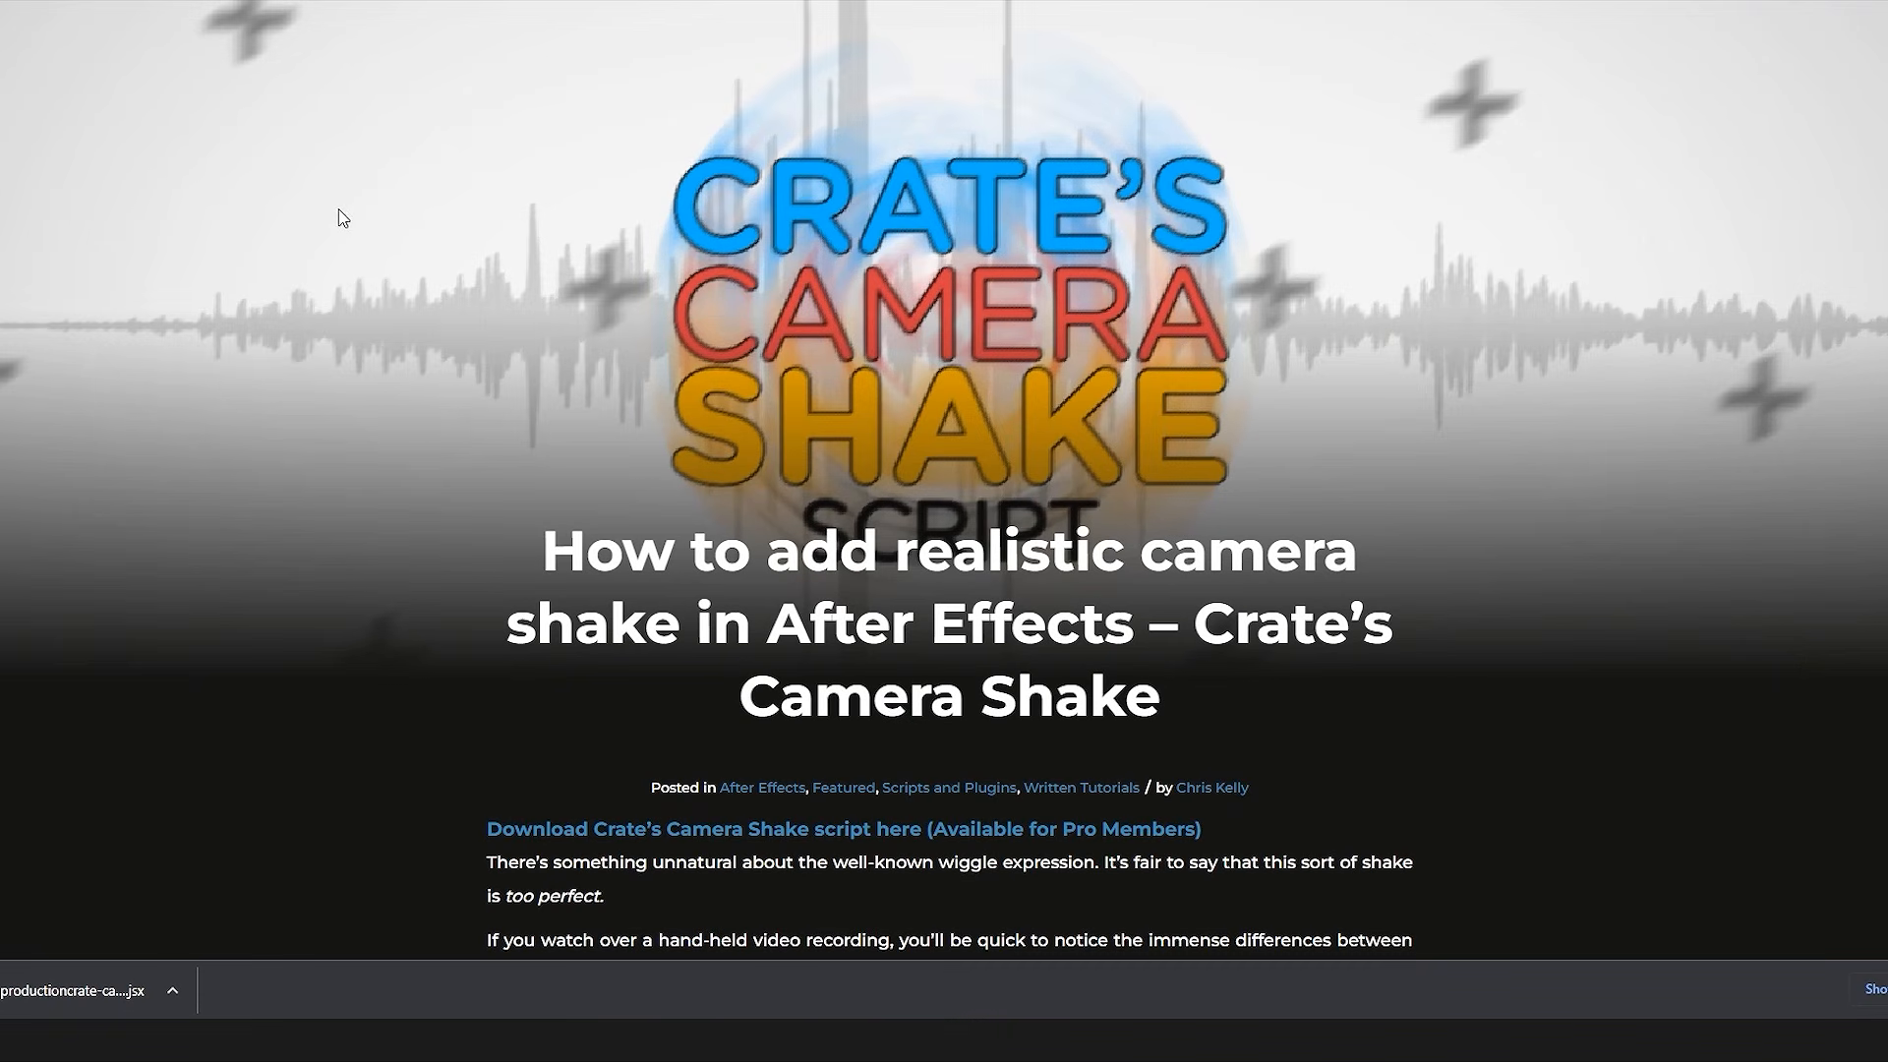
{"action": "scroll", "coordinate": [1061, 151], "scroll_direction": "down", "scroll_amount": 2}
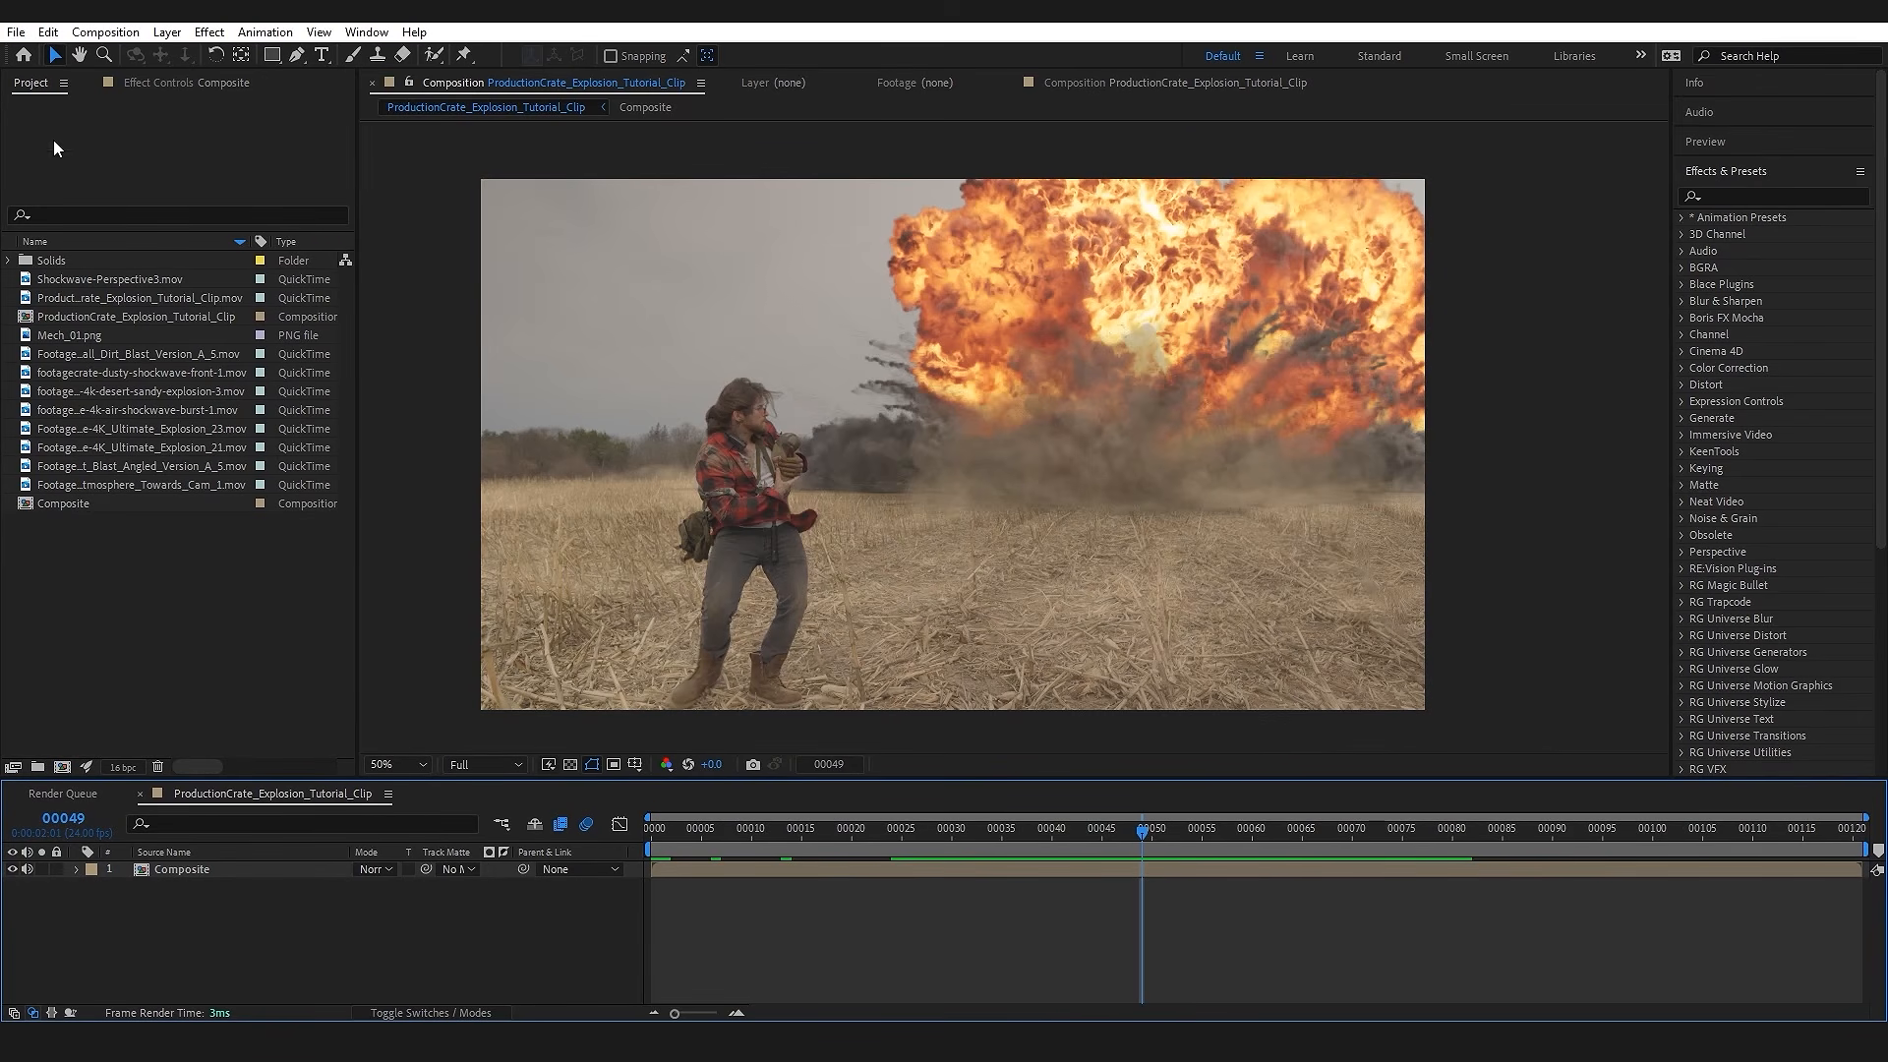
{"action": "left_click", "coordinate": [16, 32]}
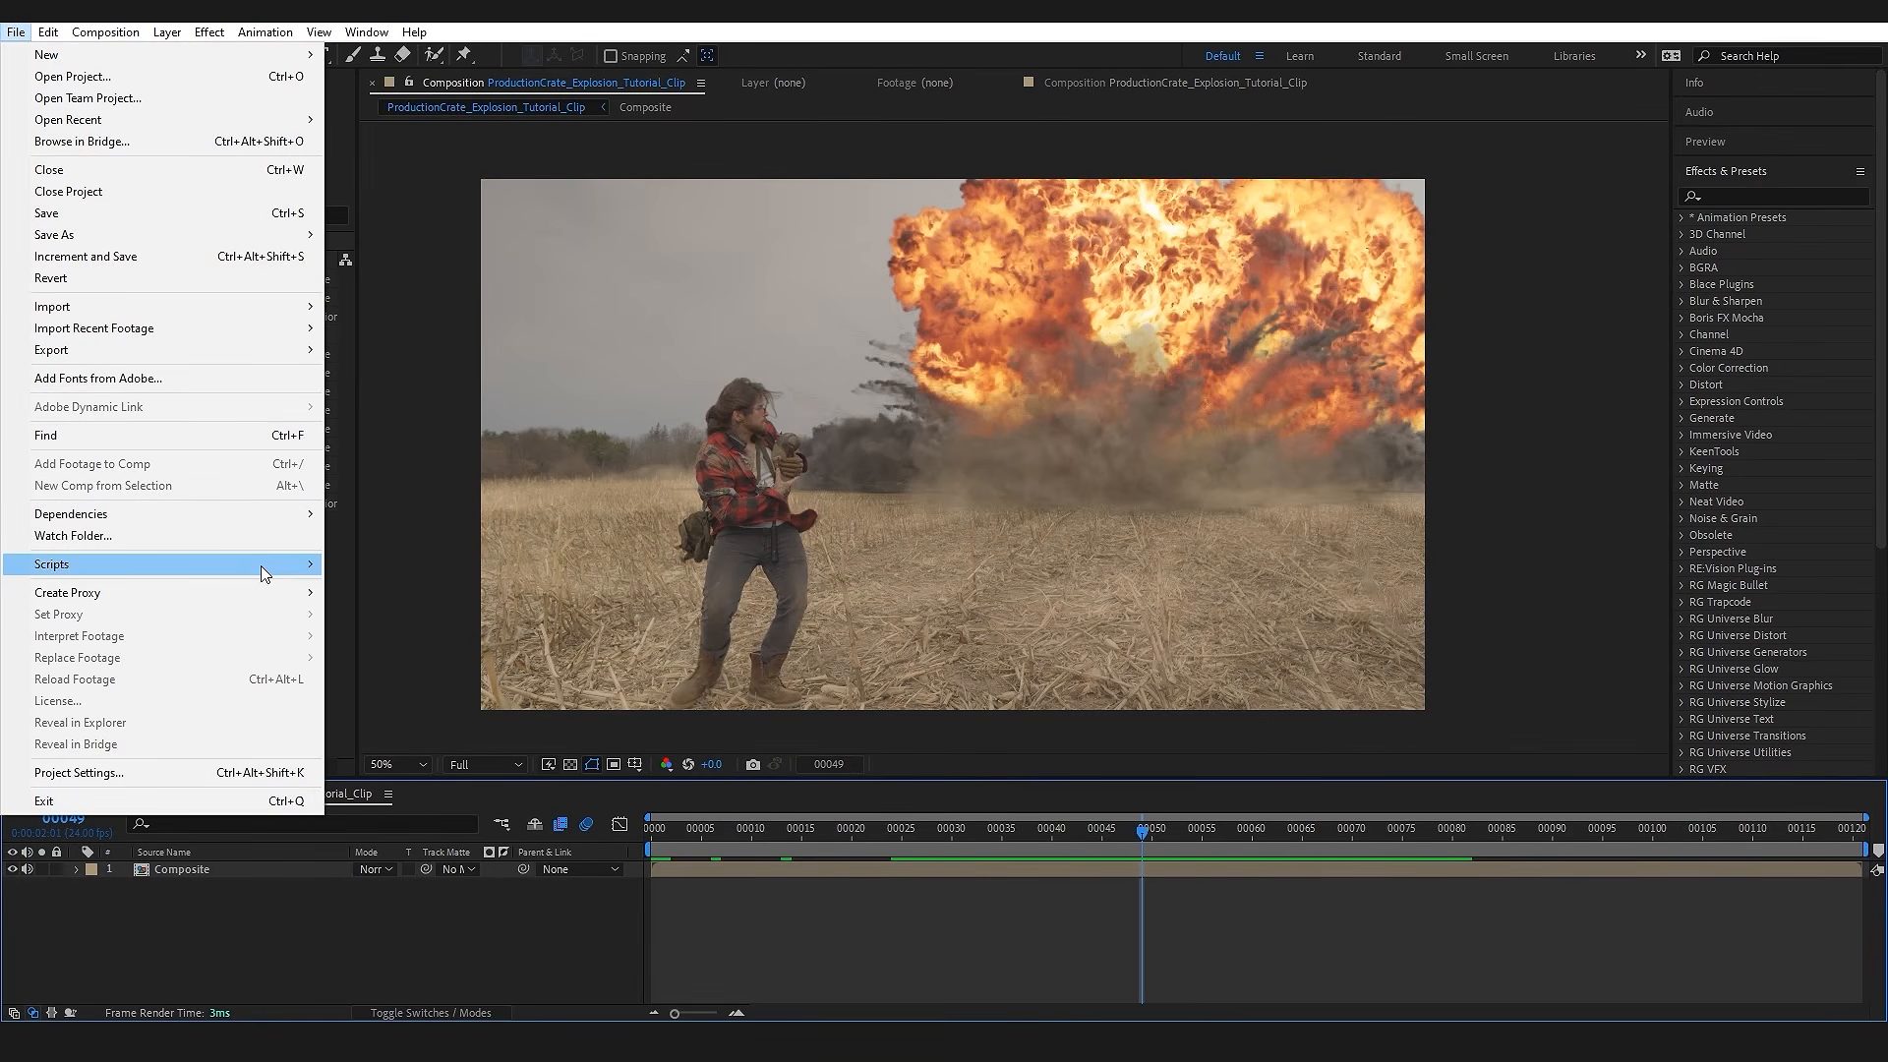
{"action": "mouse_move", "coordinate": [264, 572]}
{"action": "left_click", "coordinate": [496, 565]}
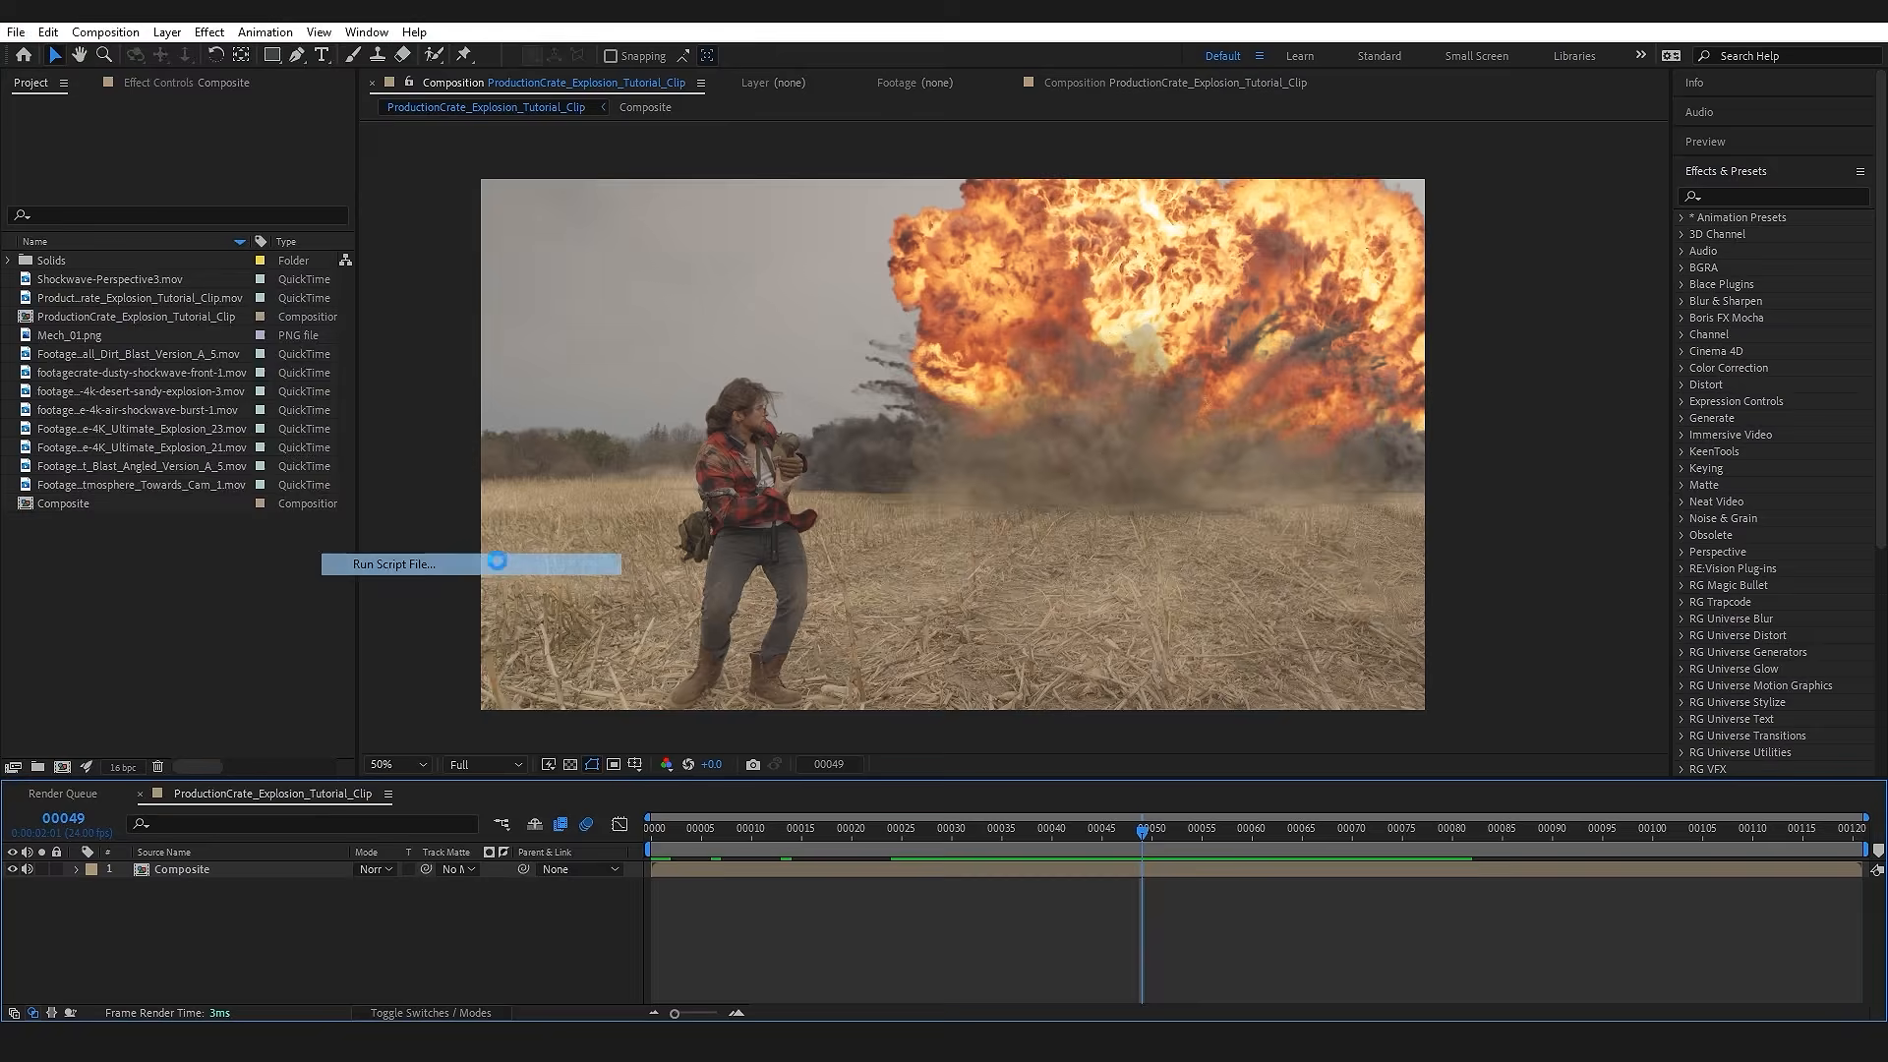
{"action": "left_click", "coordinate": [299, 398]}
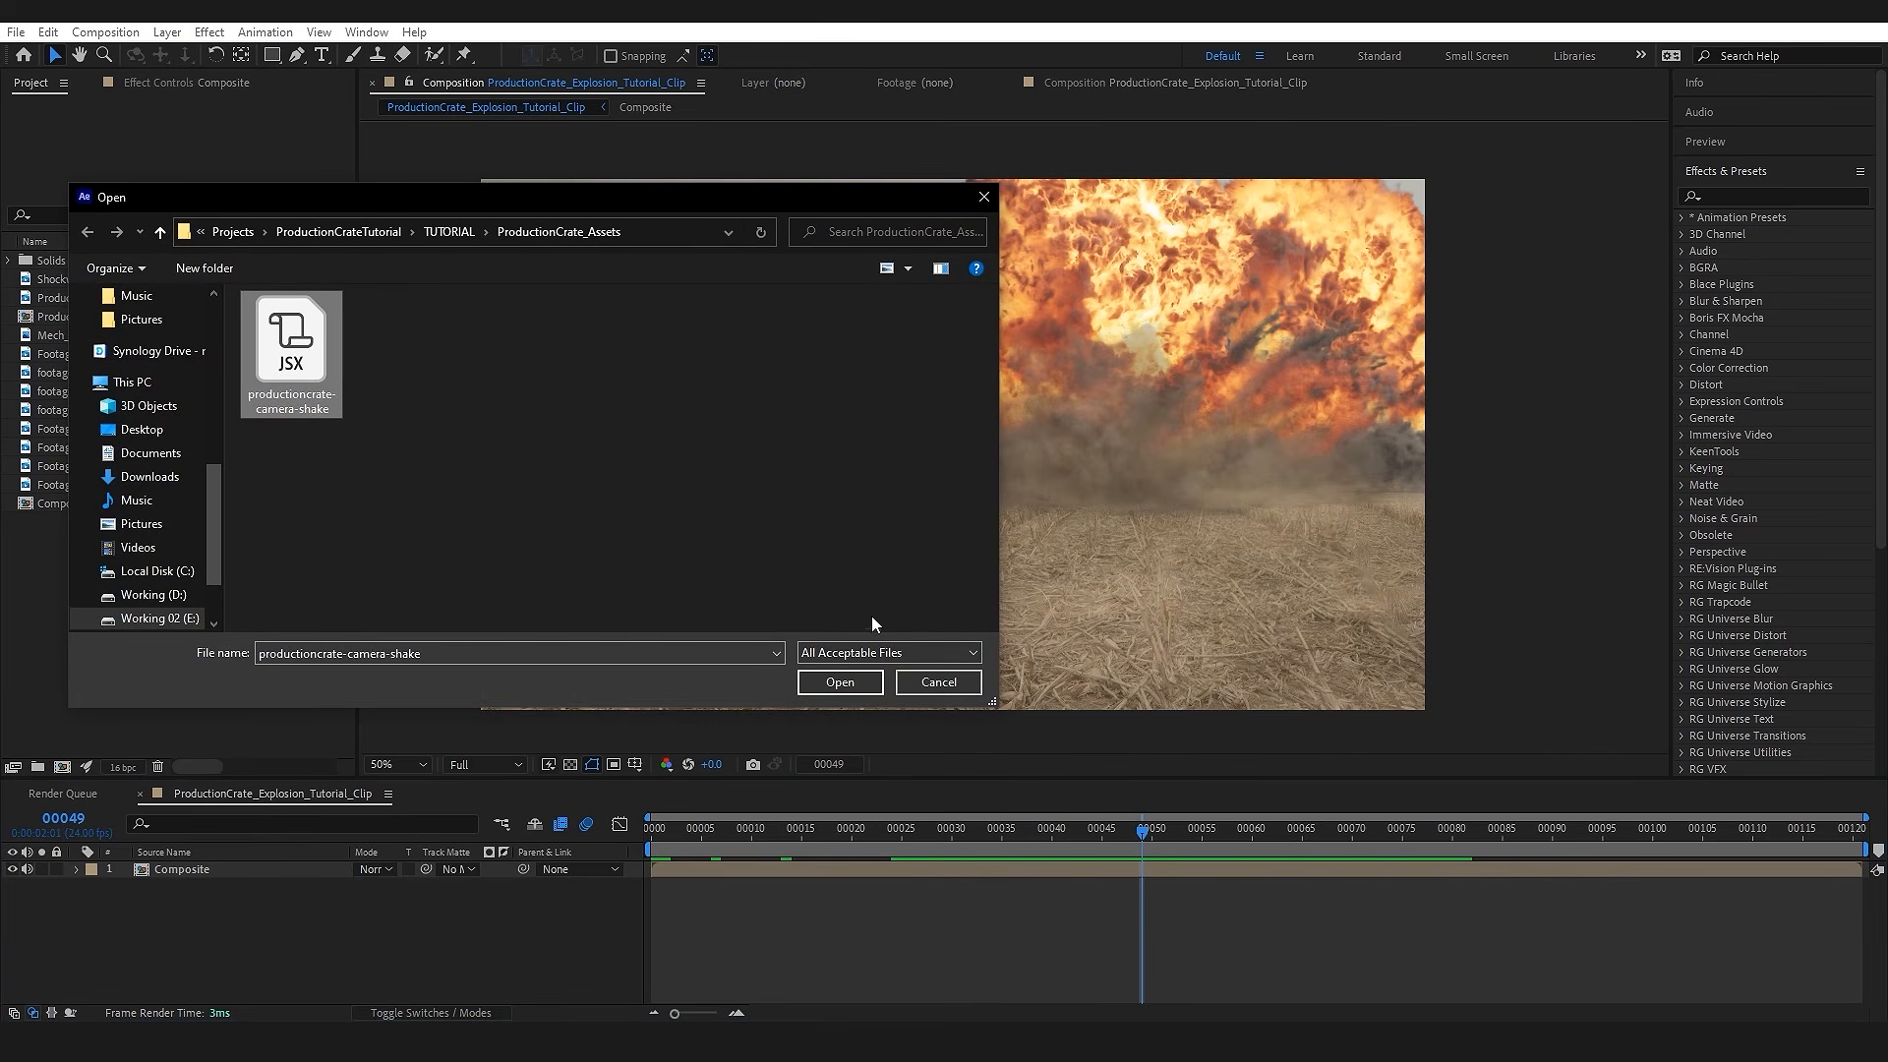
{"action": "left_click", "coordinate": [865, 681]}
{"action": "left_click_drag", "start_coordinate": [950, 326], "coordinate": [1345, 334]}
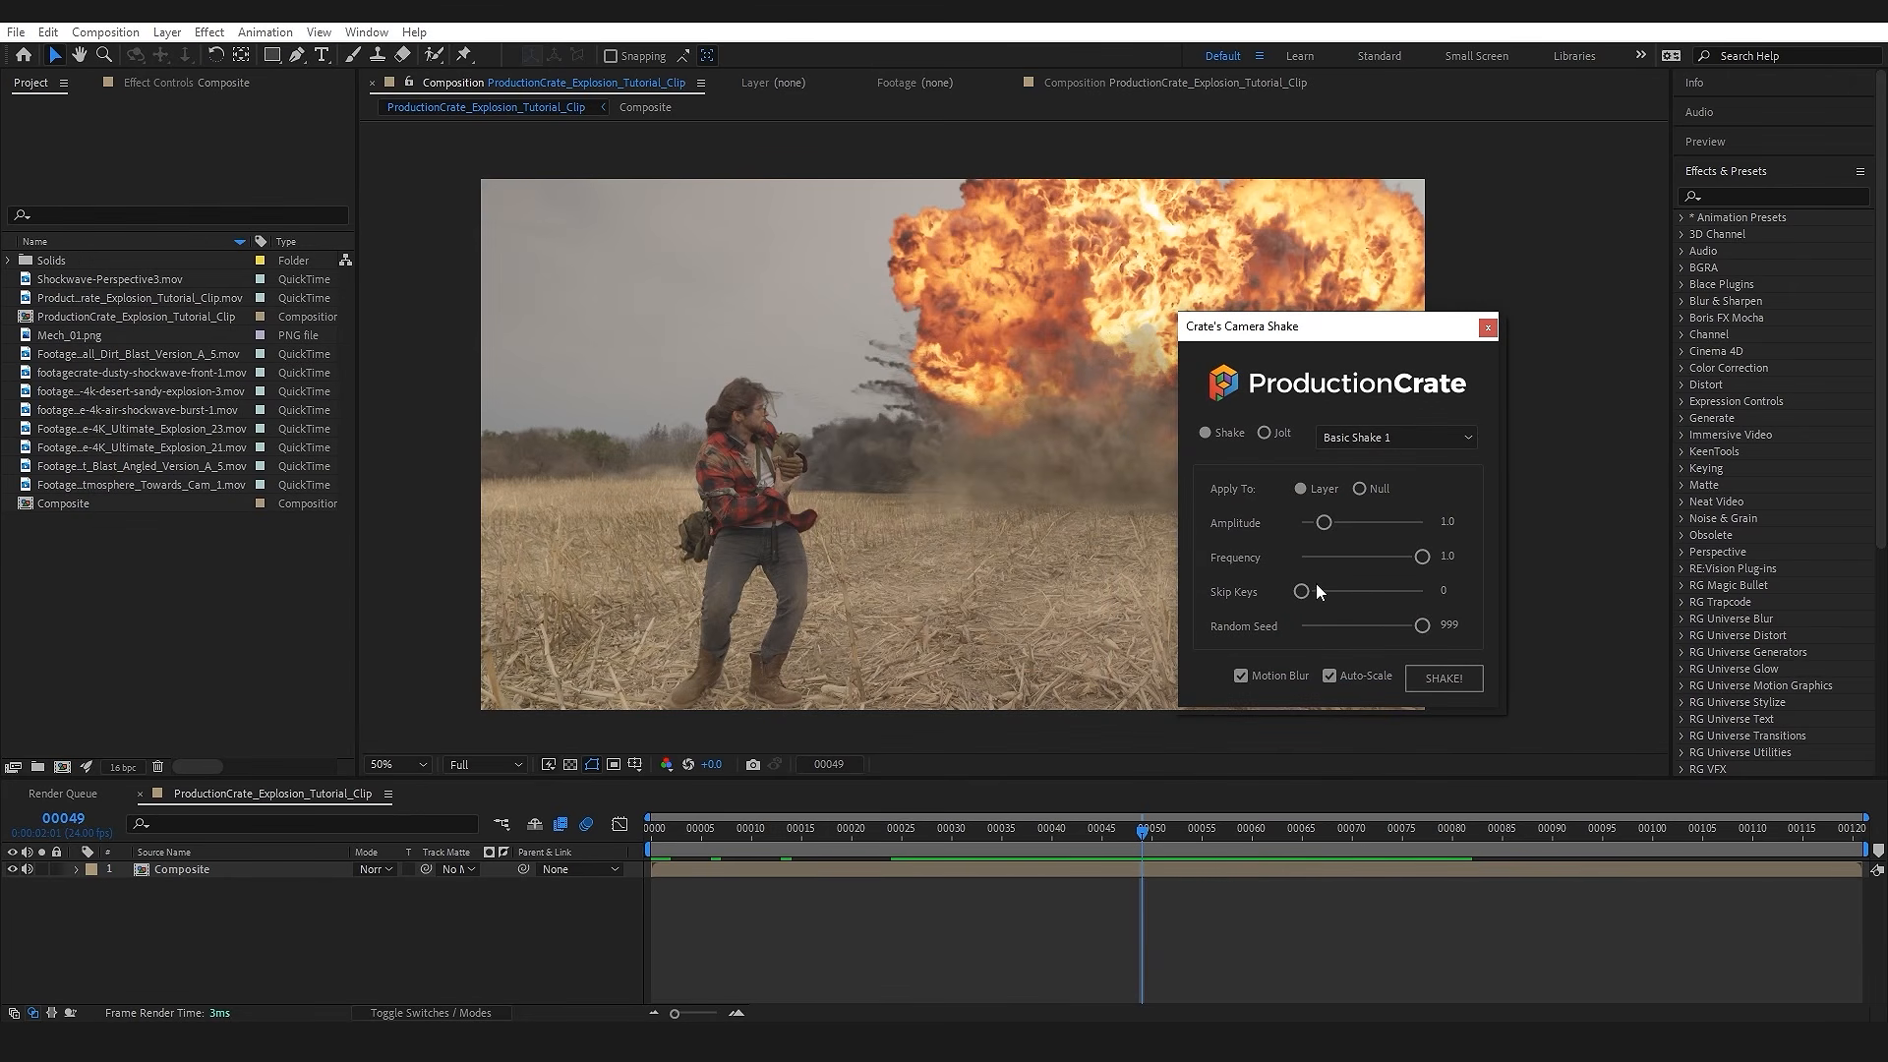
{"action": "left_click_drag", "start_coordinate": [1307, 328], "coordinate": [1455, 368]}
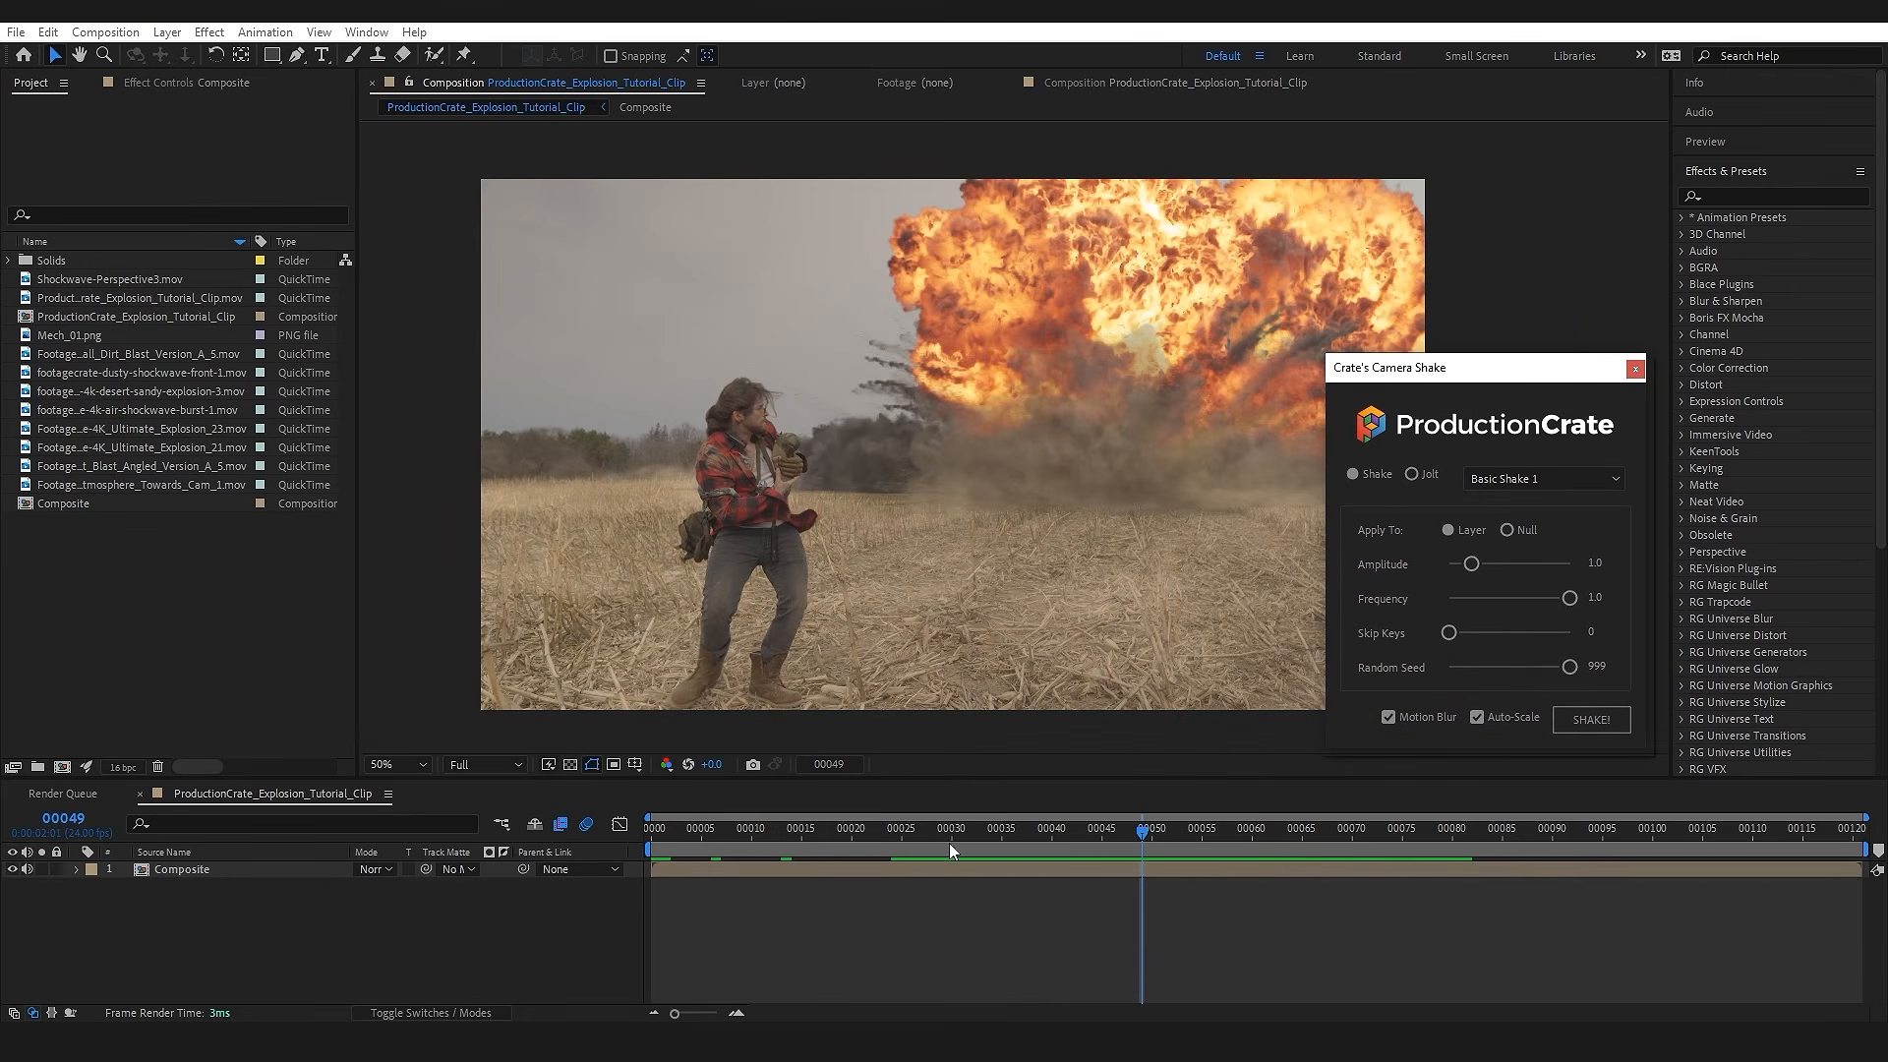
Step: Choose the Jolt 2 camera shake preset for the Composite layer, with the current time at frame 27
{"action": "left_click", "coordinate": [201, 869]}
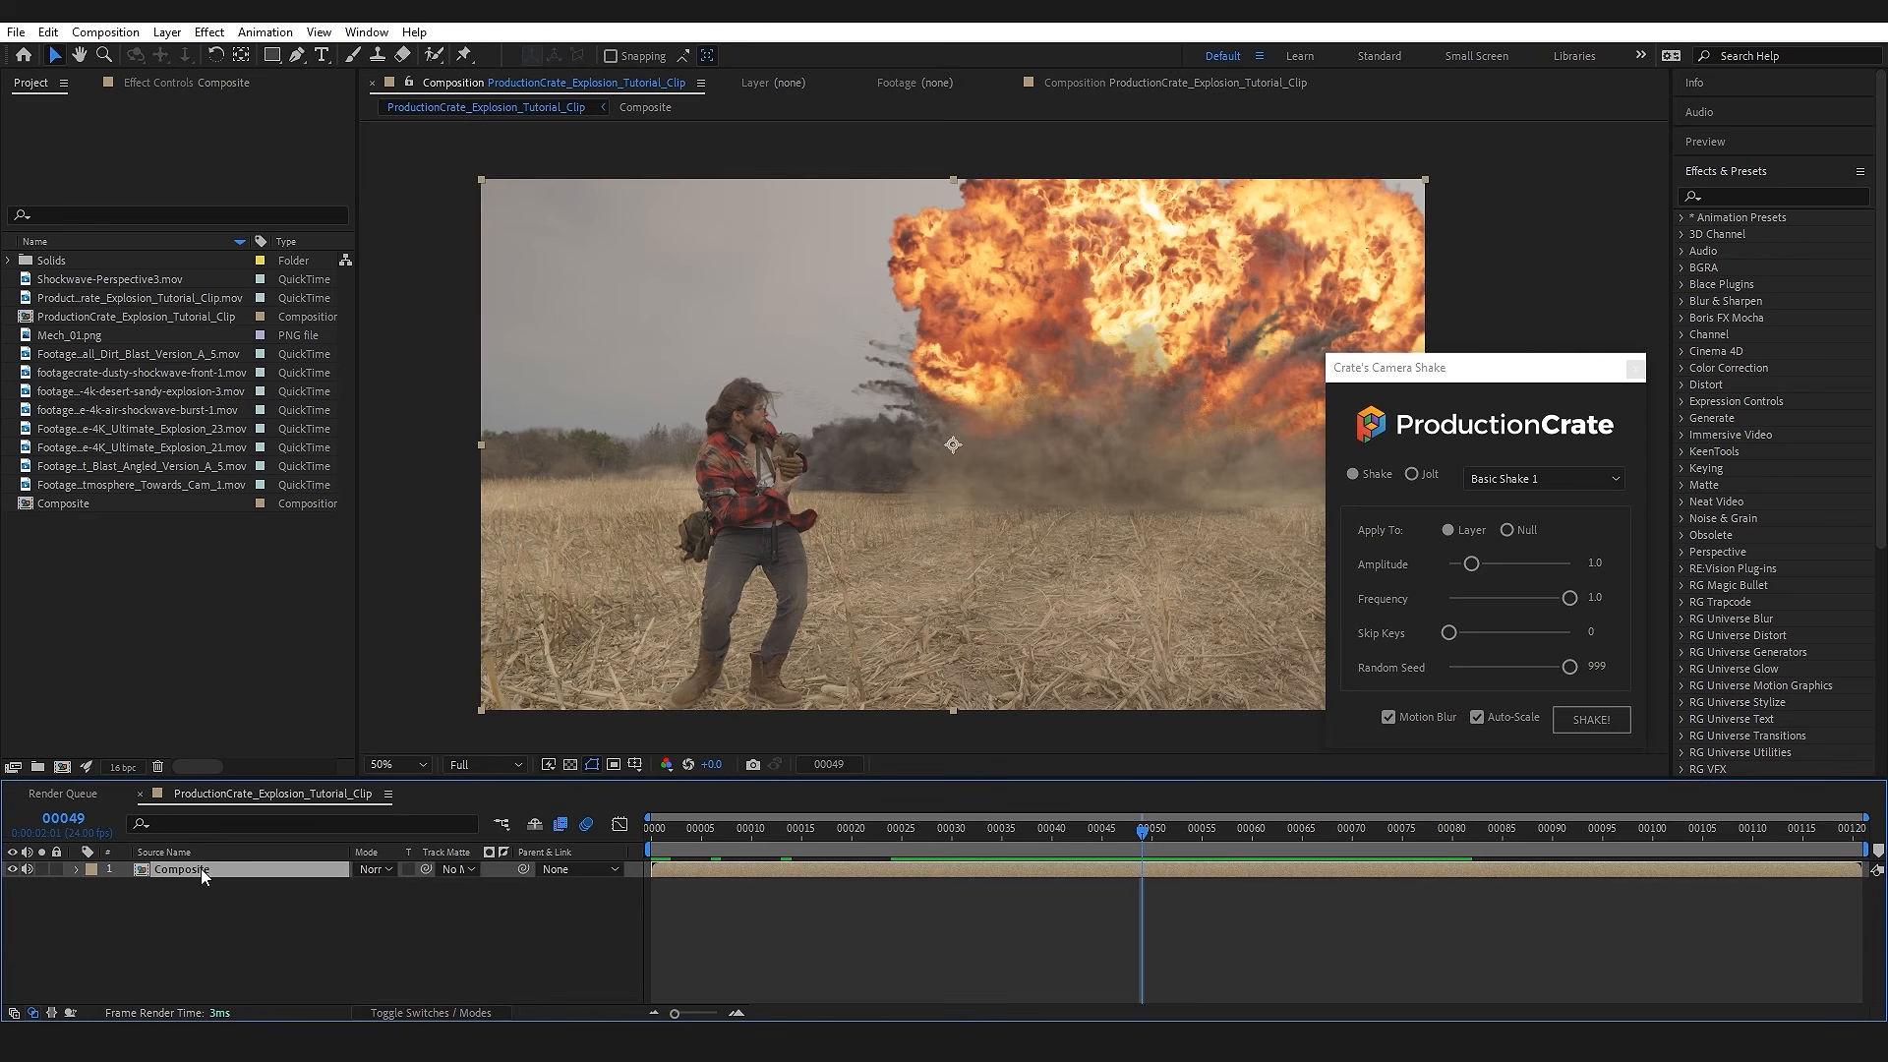
{"action": "left_click_drag", "start_coordinate": [1146, 840], "coordinate": [916, 842]}
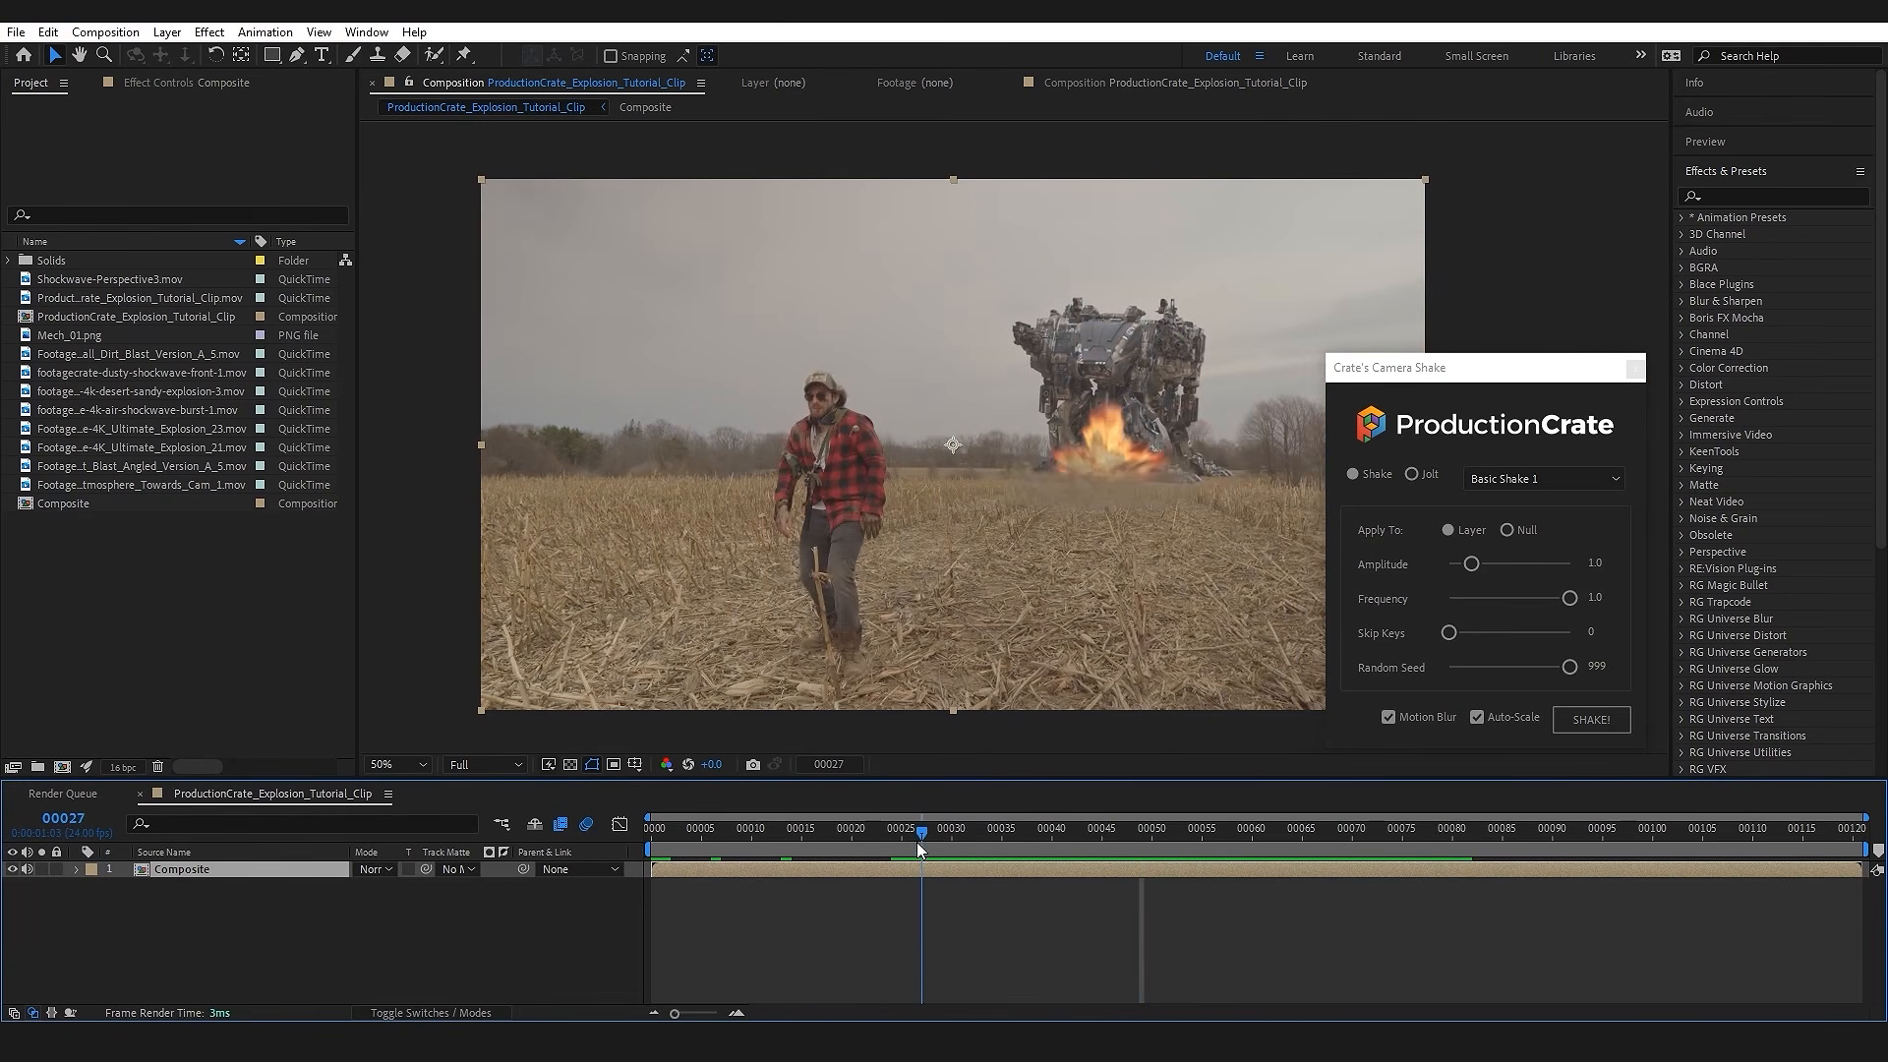
{"action": "left_click", "coordinate": [1413, 474]}
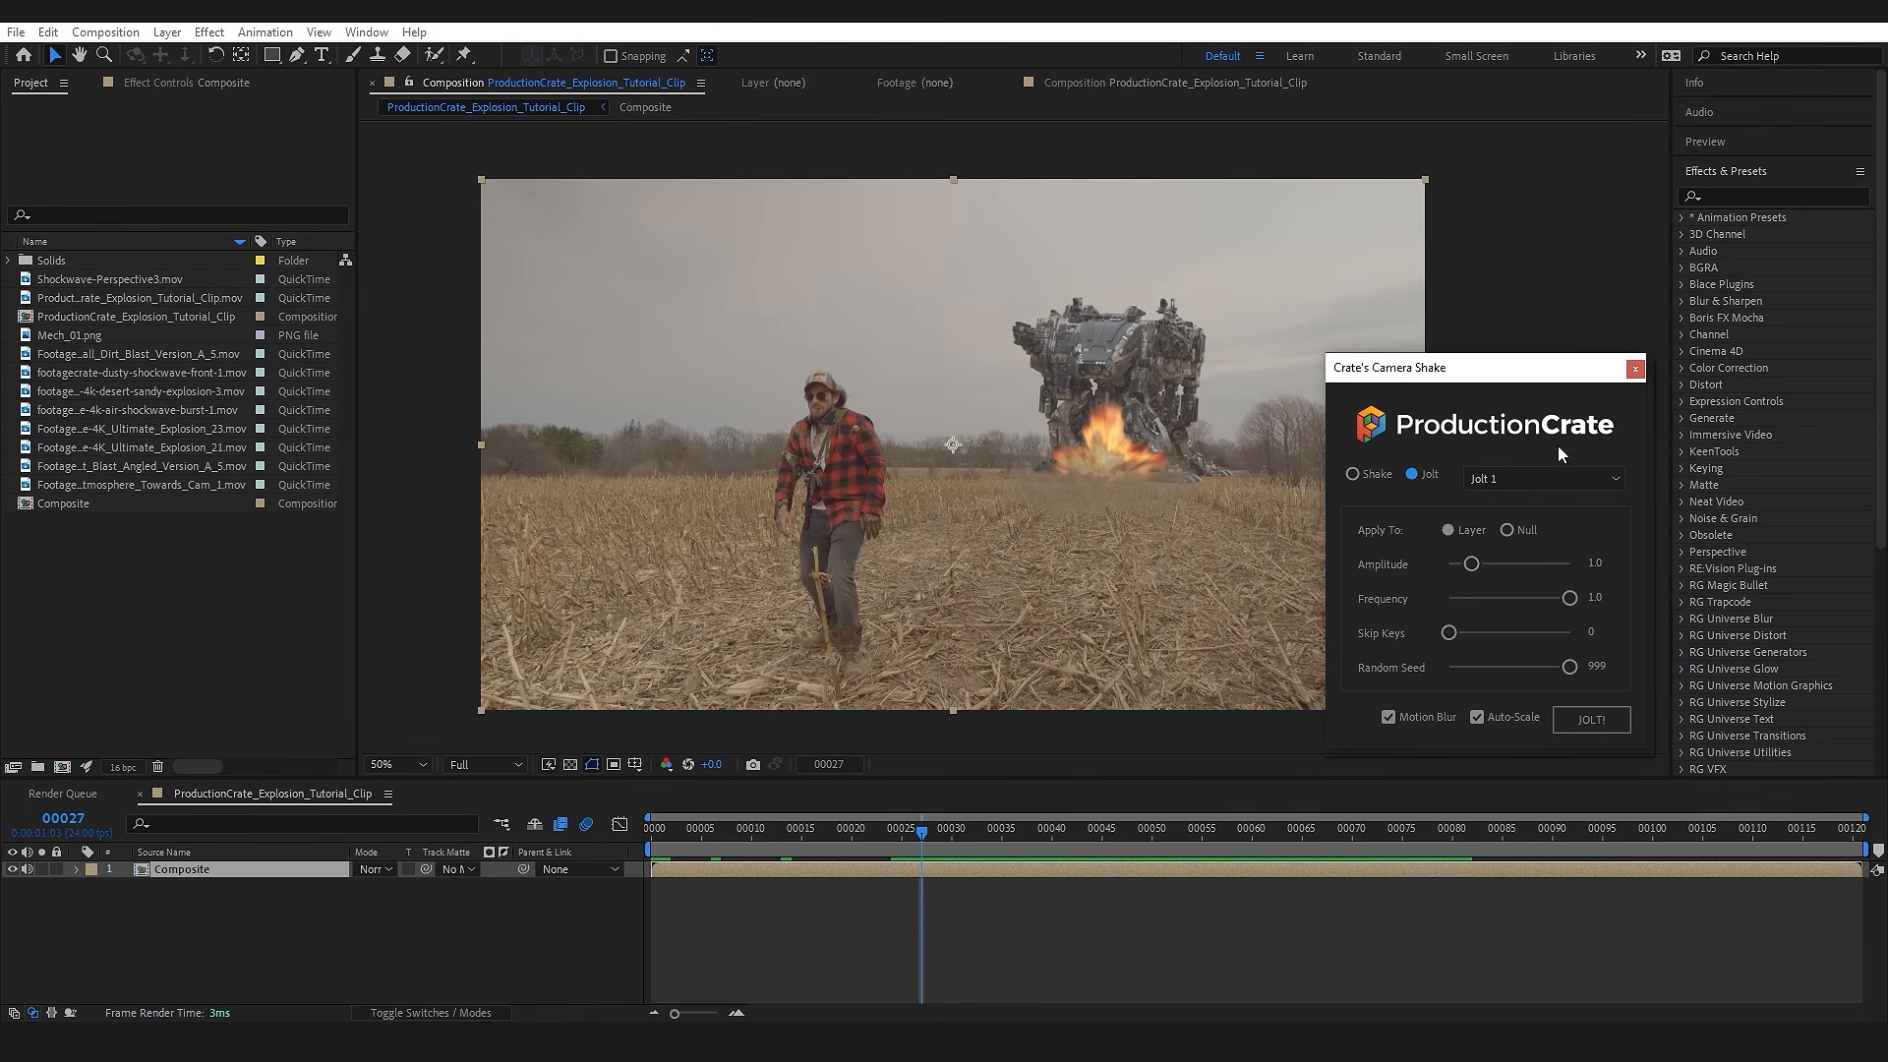
{"action": "left_click", "coordinate": [1565, 480]}
{"action": "left_click", "coordinate": [1519, 521]}
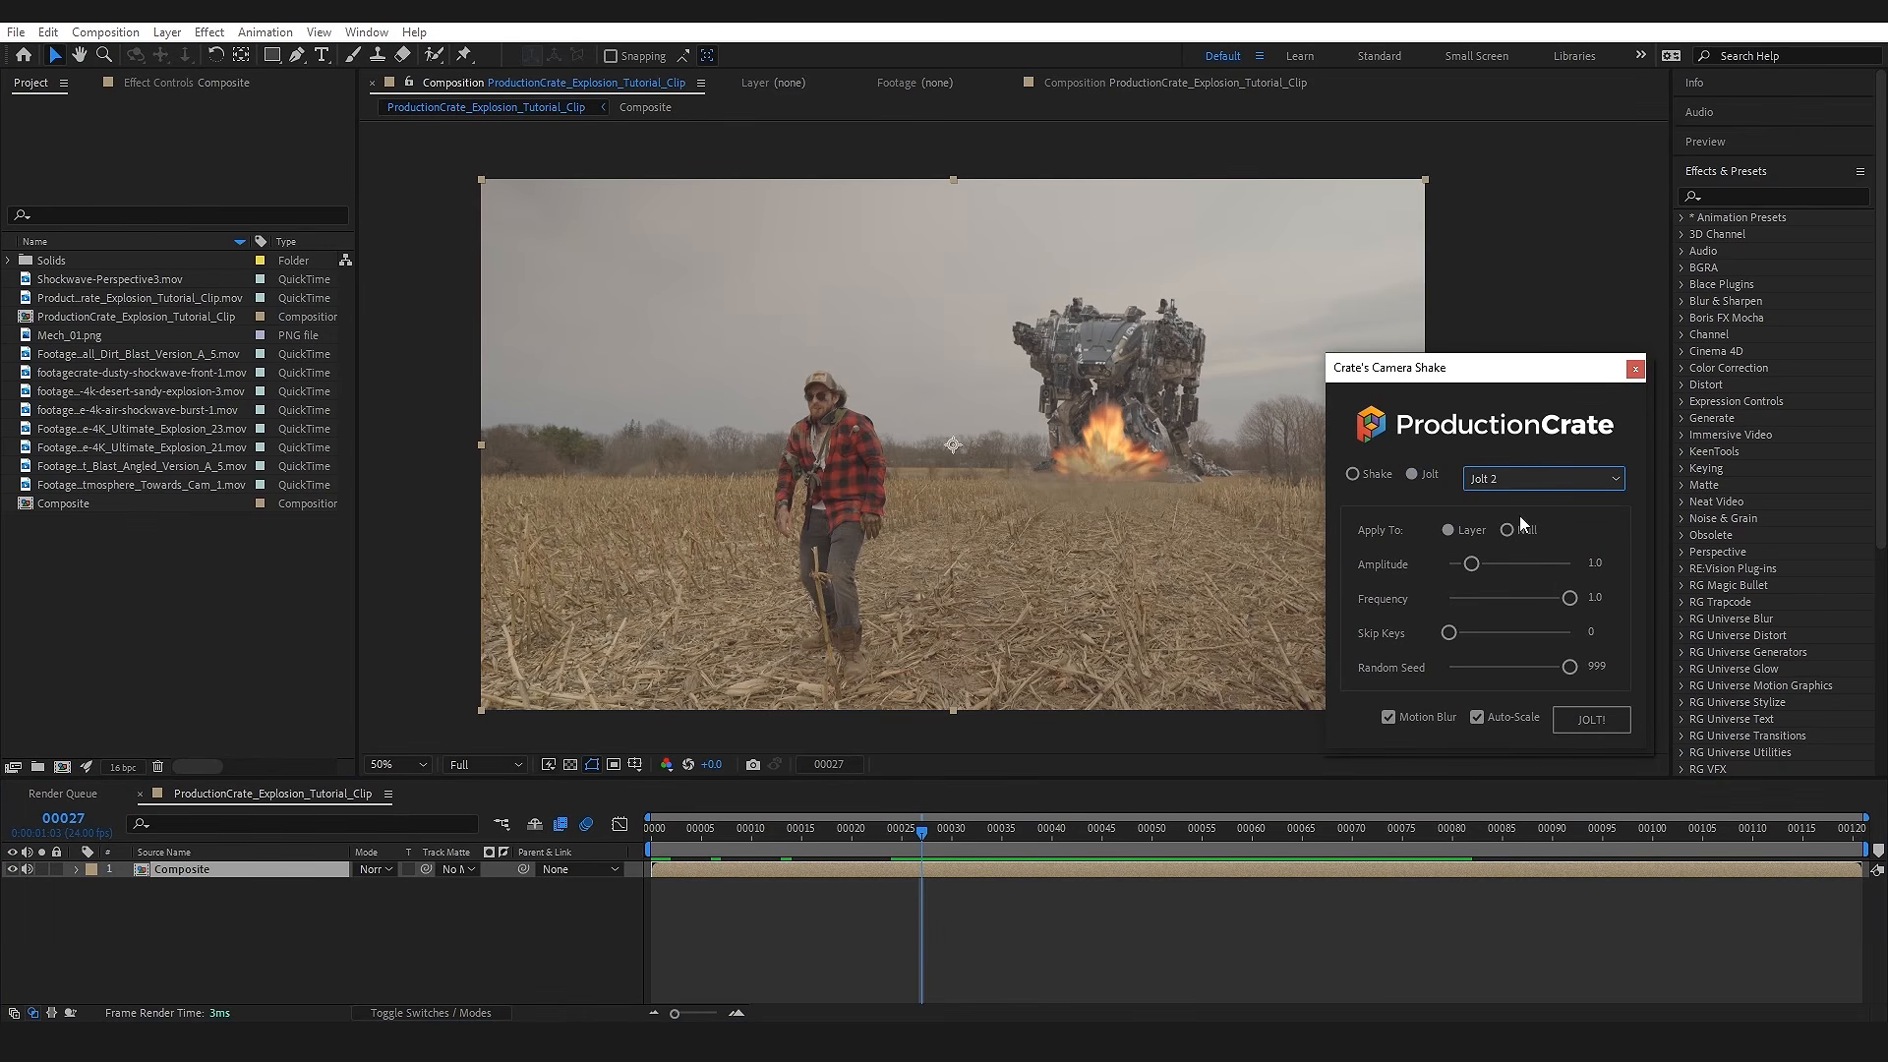
Step: Apply the jolt with amplitude 3.2, frequency 0.7, skip keys 2 and Auto-Scale off, and close the script window
{"action": "left_click_drag", "start_coordinate": [1472, 565], "coordinate": [1532, 606]}
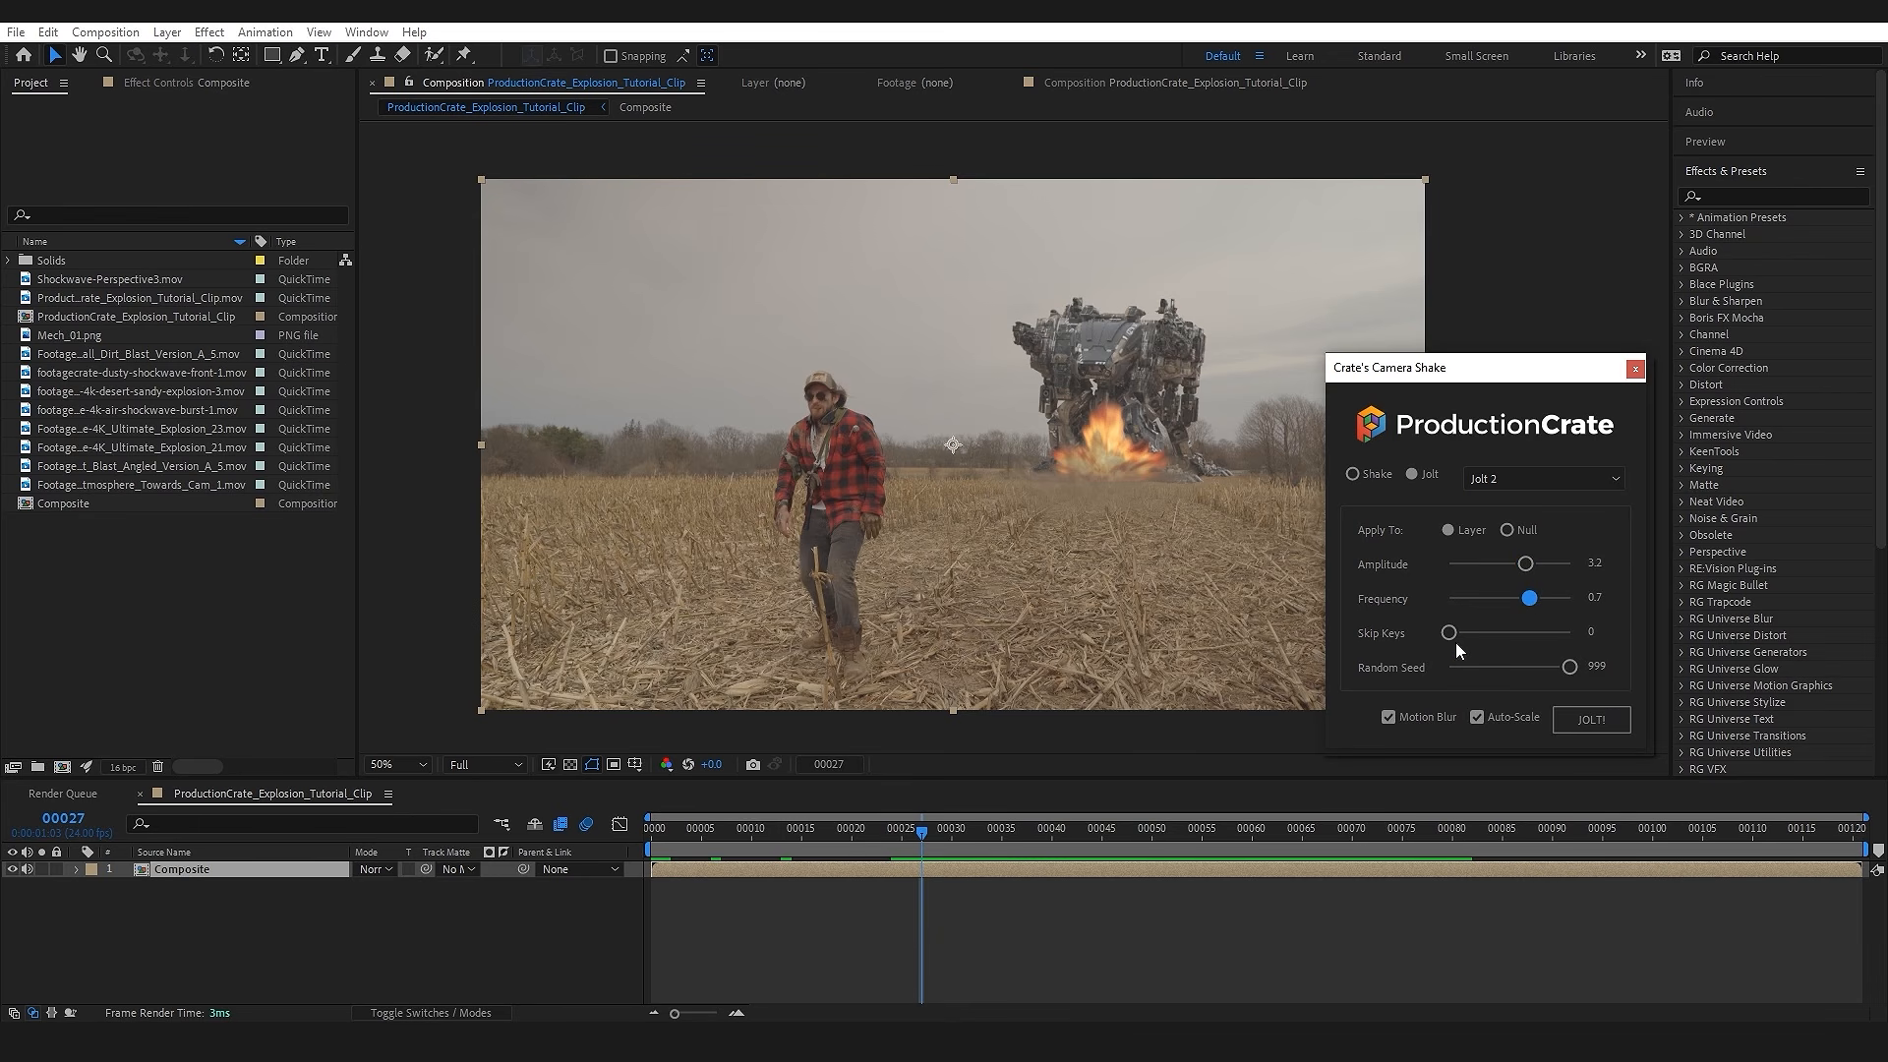
{"action": "left_click_drag", "start_coordinate": [1453, 638], "coordinate": [1491, 639]}
{"action": "left_click", "coordinate": [1476, 717]}
{"action": "left_click", "coordinate": [1604, 720]}
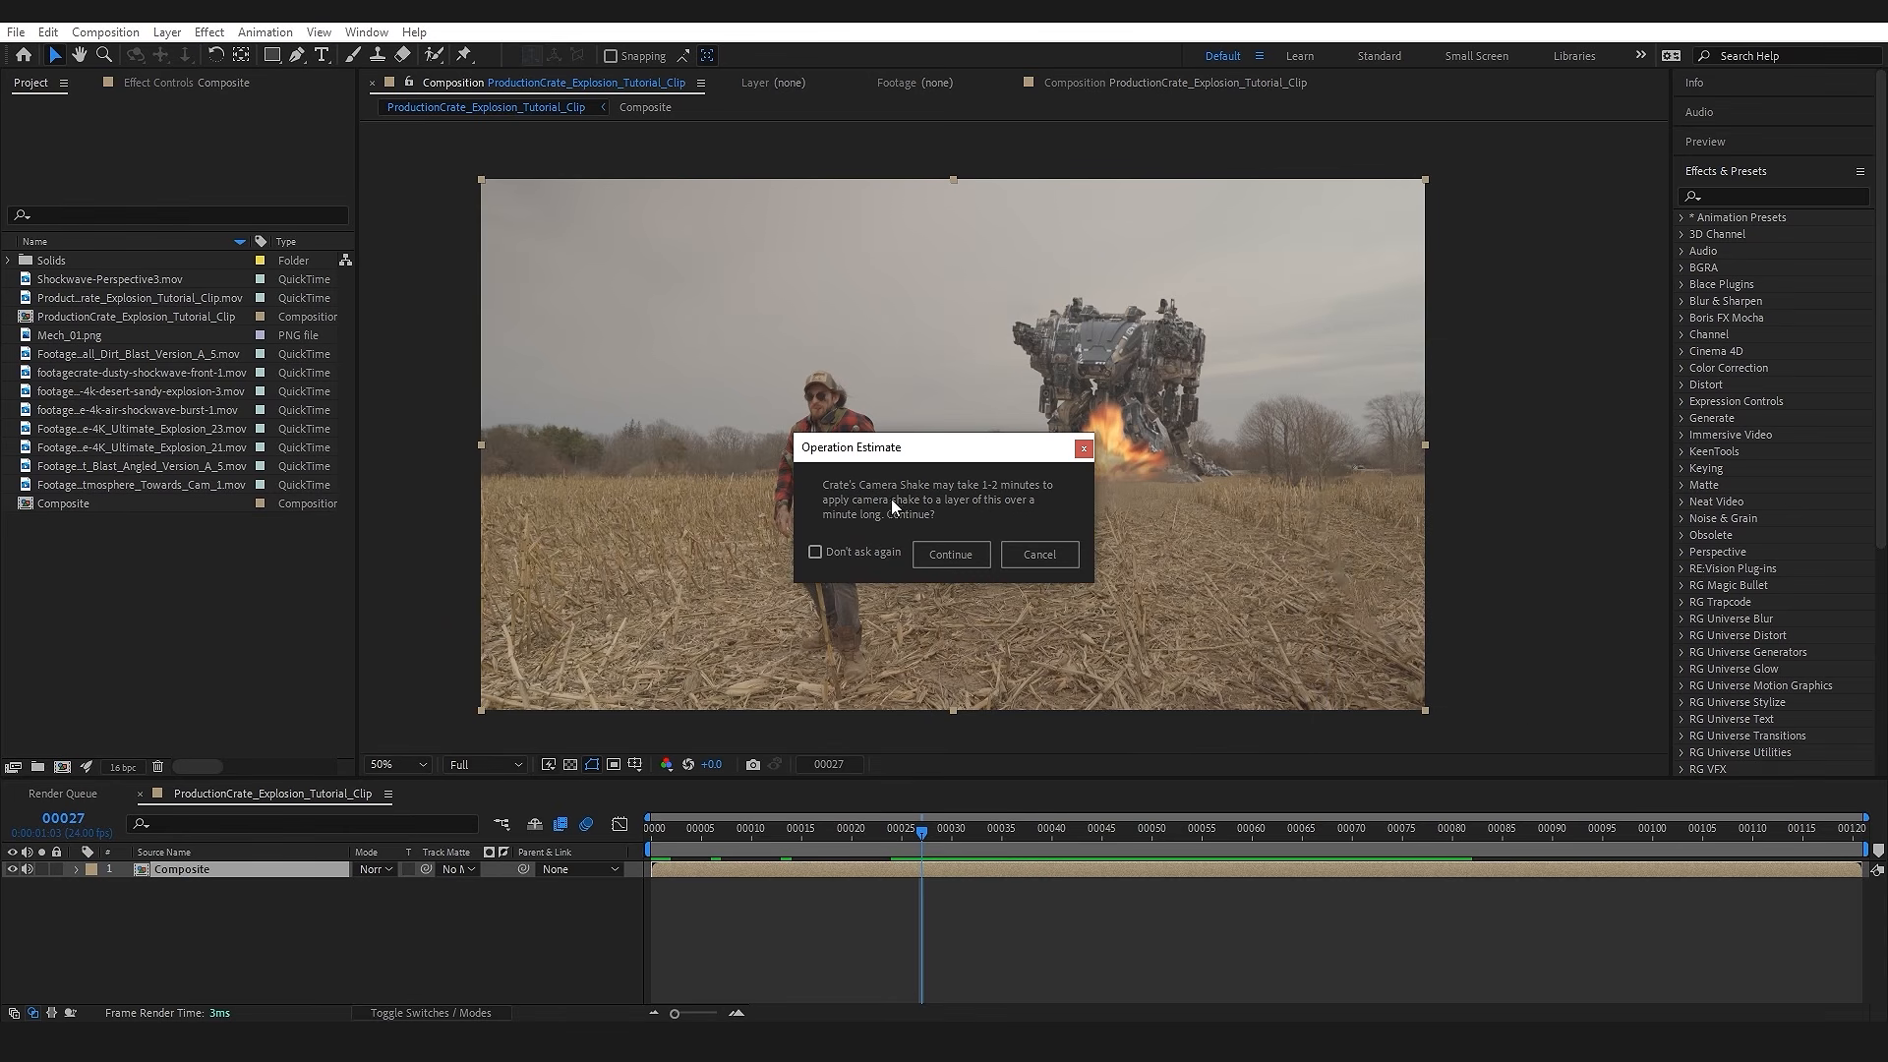
{"action": "left_click", "coordinate": [950, 555]}
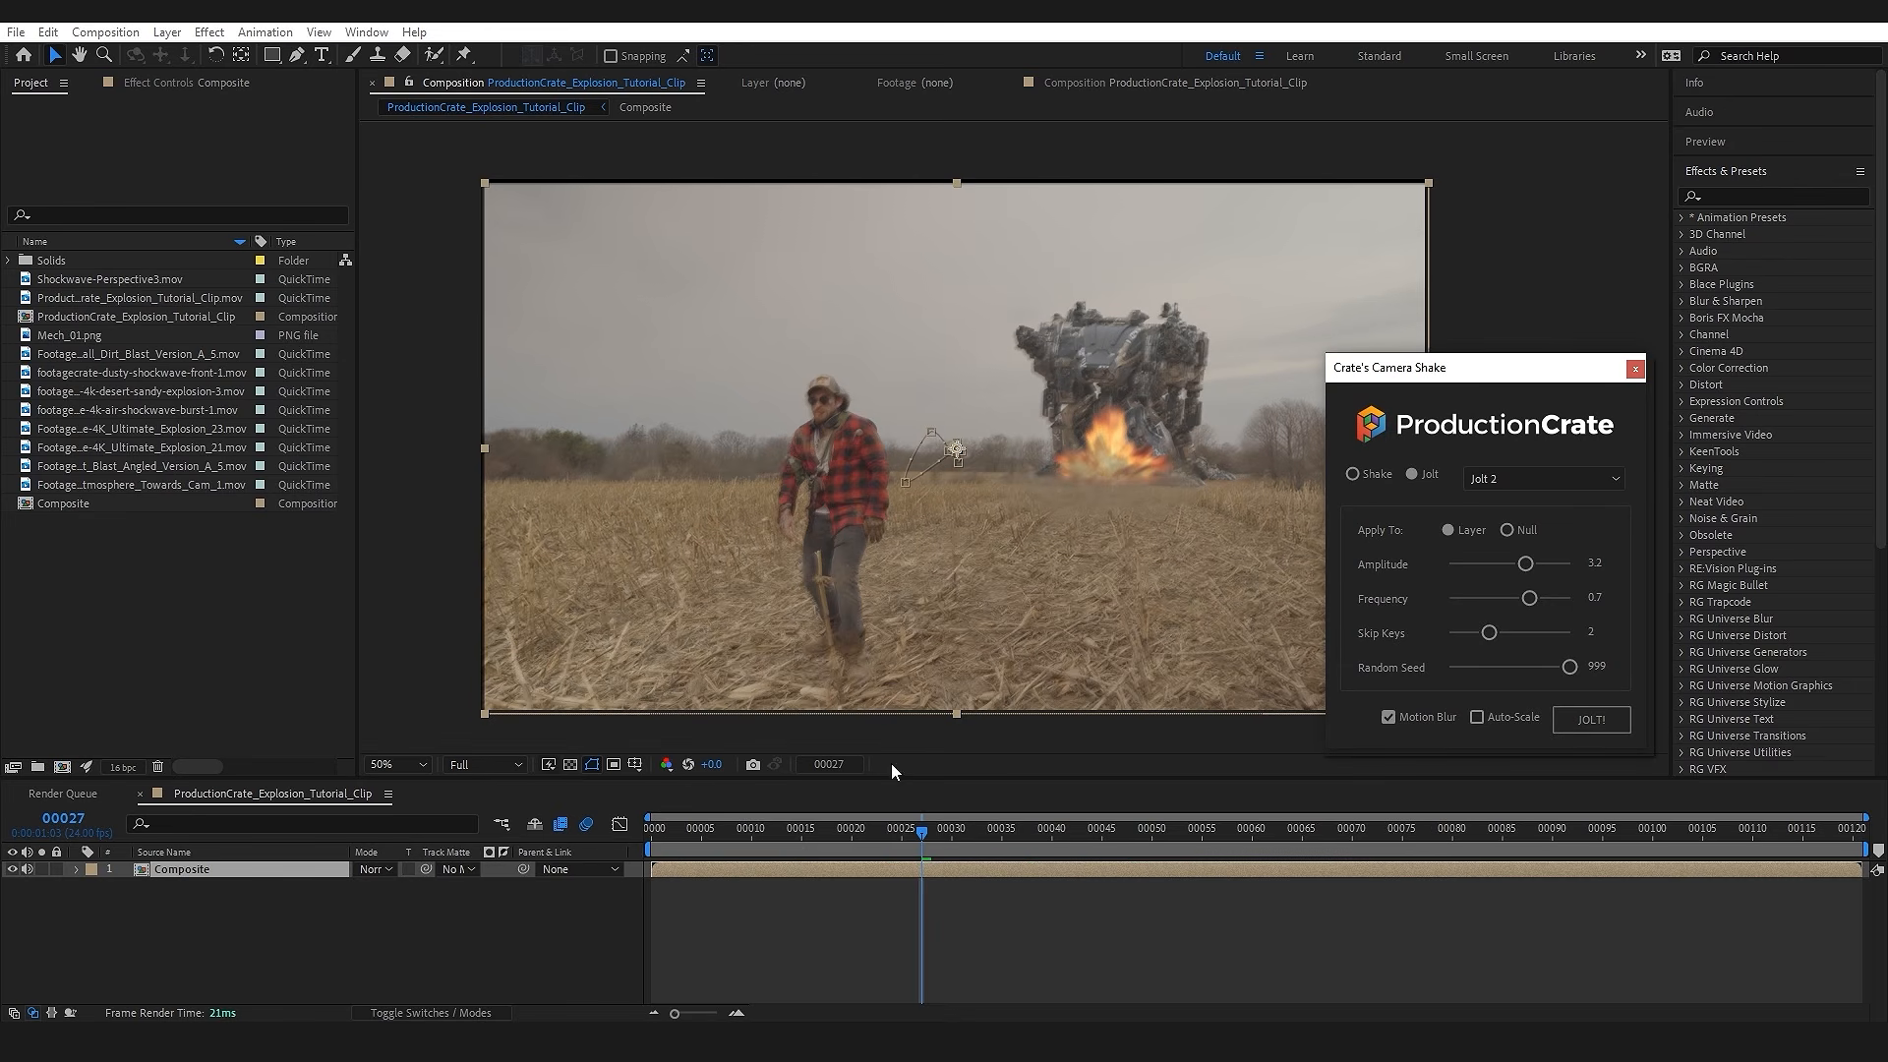
{"action": "left_click", "coordinate": [1634, 369]}
Step: Play back the jolted composite from just before the blast to check the camera shake
{"action": "left_click", "coordinate": [869, 834]}
{"action": "key", "text": "space"}
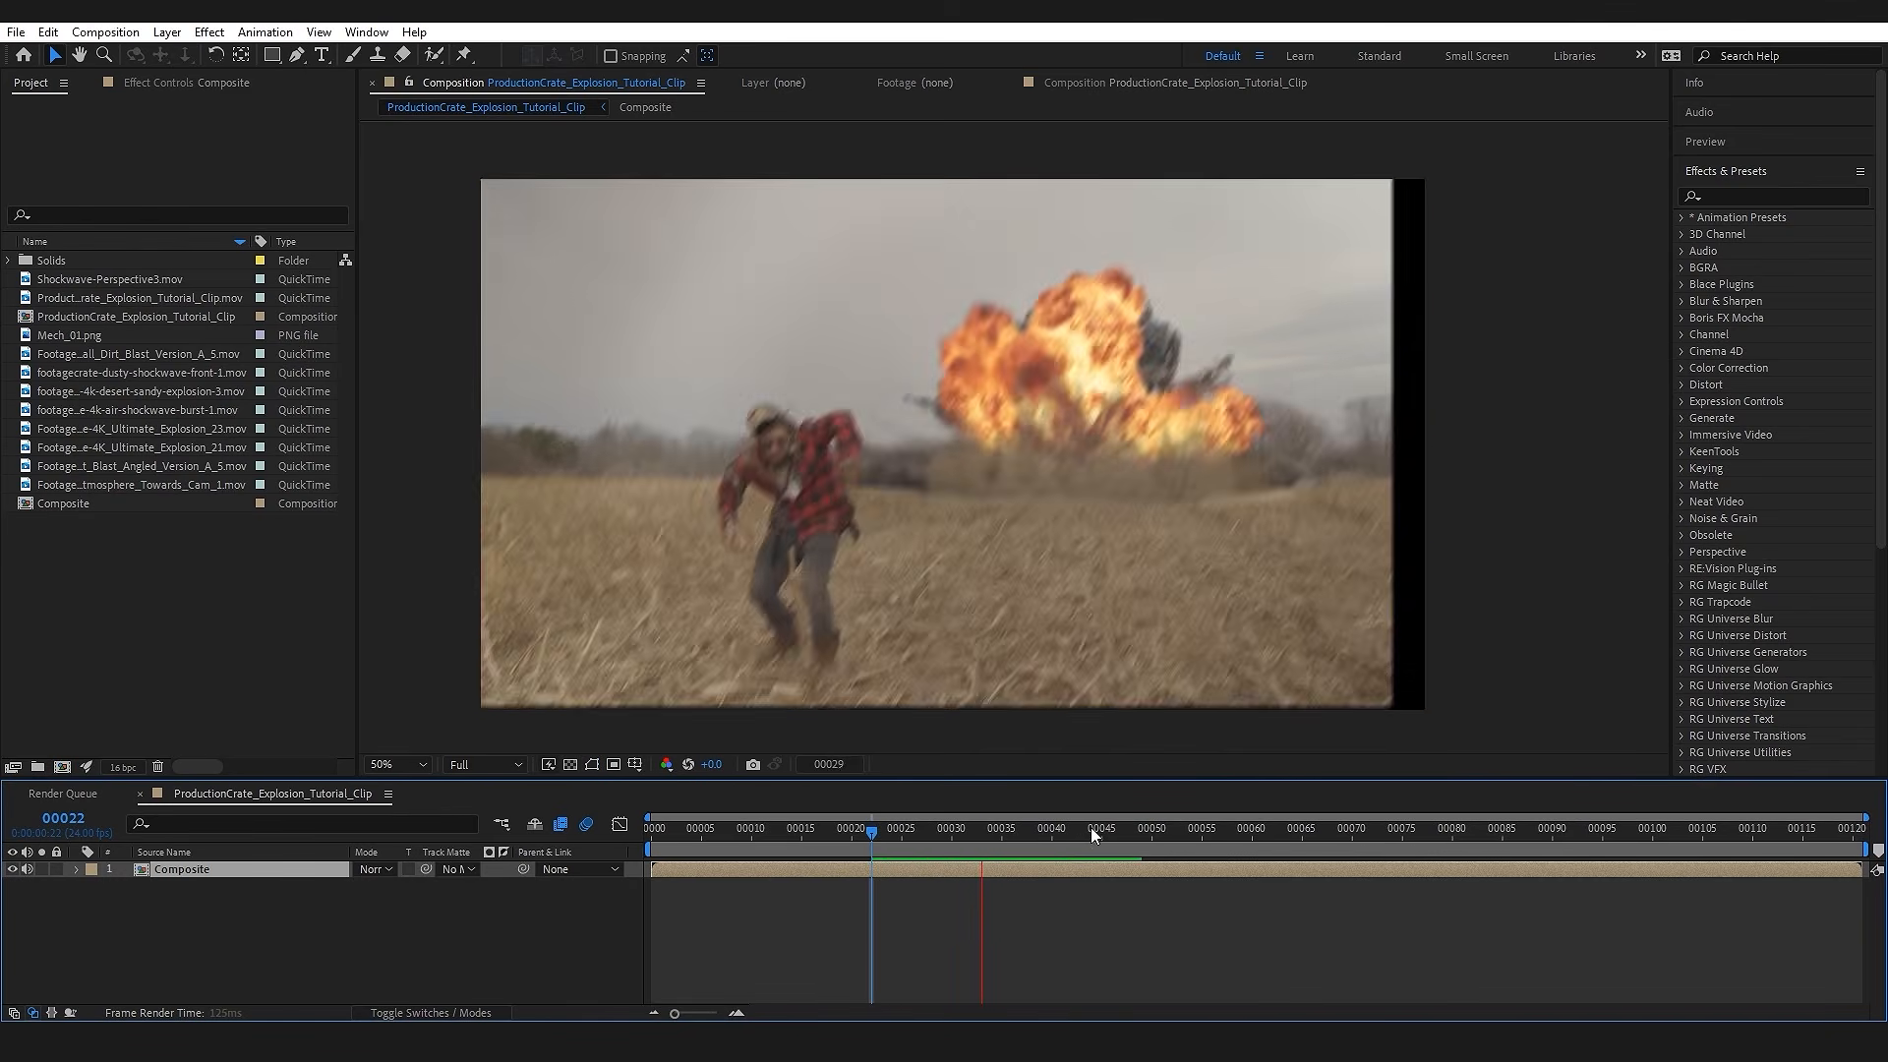
{"action": "left_click", "coordinate": [879, 834]}
{"action": "key", "text": "space"}
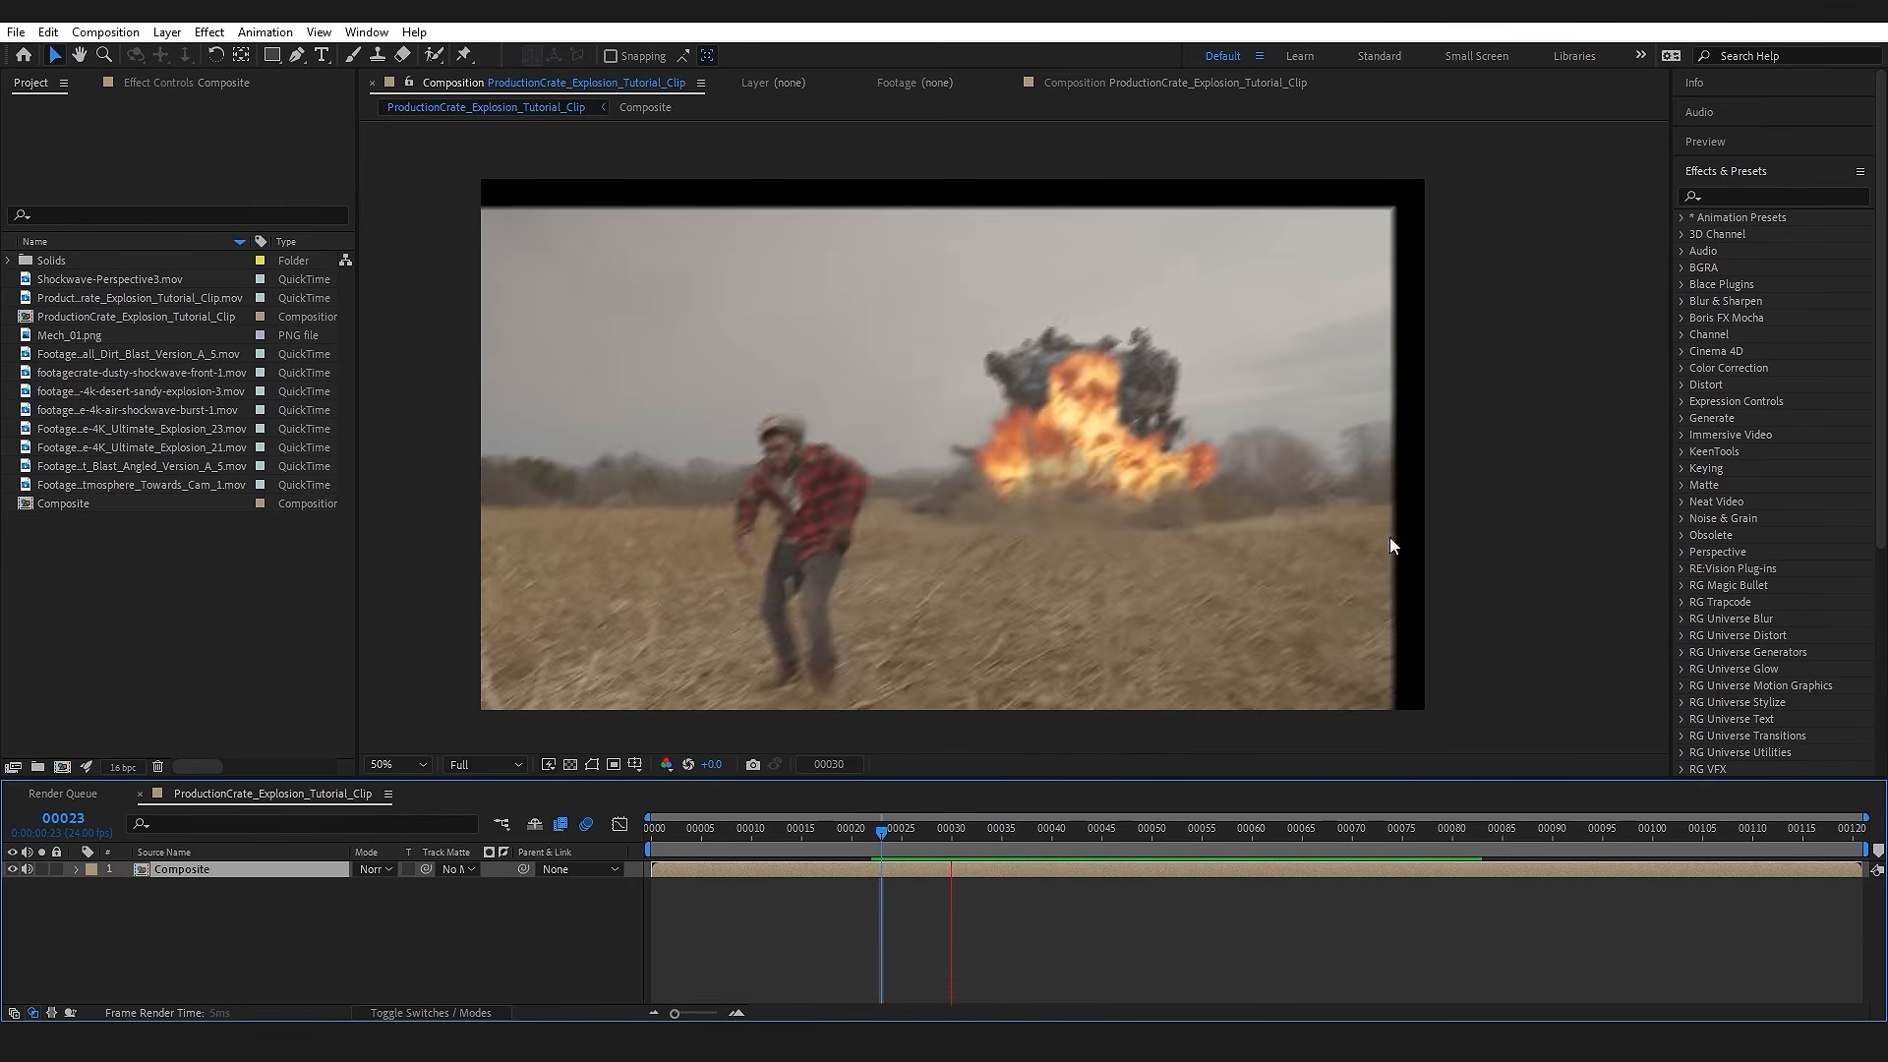
{"action": "key", "text": "space"}
Step: Examine the edges of the Composite layer at frame 29 for gaps exposed by the shake
{"action": "left_click_drag", "start_coordinate": [894, 840], "coordinate": [924, 811]}
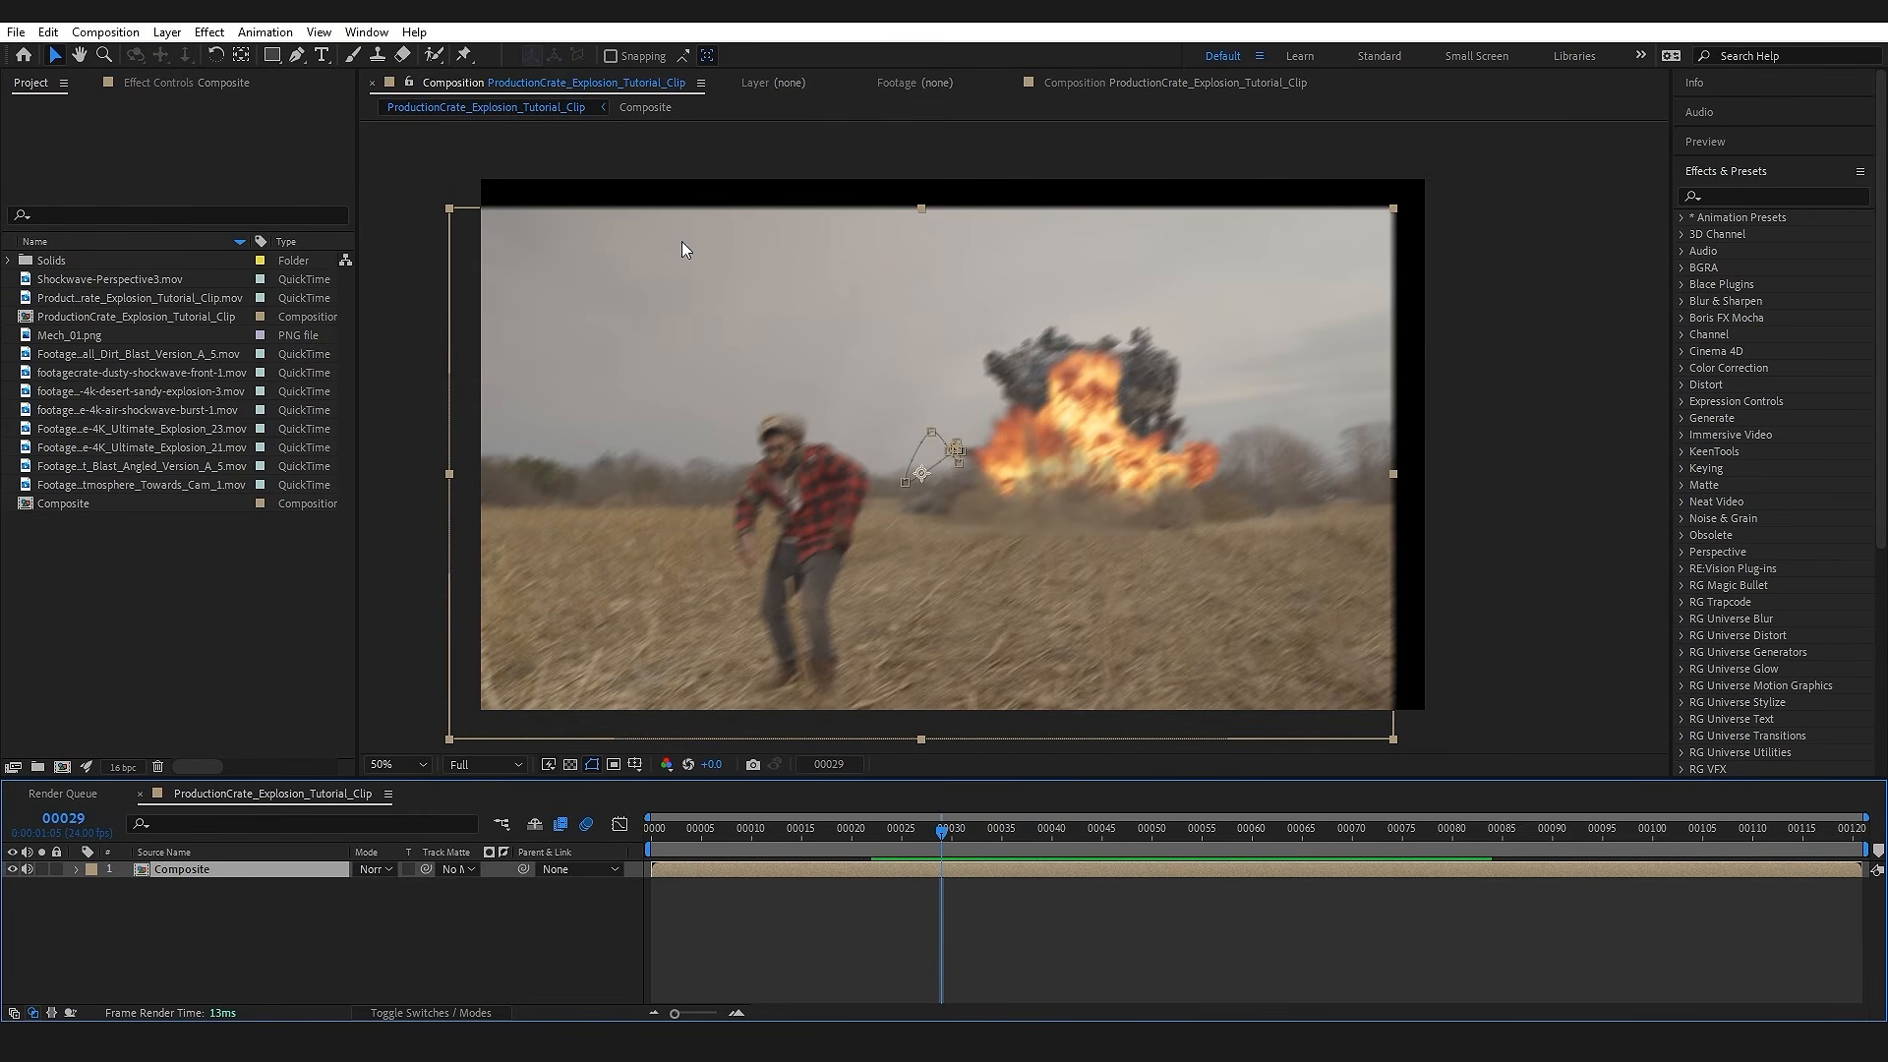
{"action": "left_click_drag", "start_coordinate": [1307, 396], "coordinate": [1138, 402]}
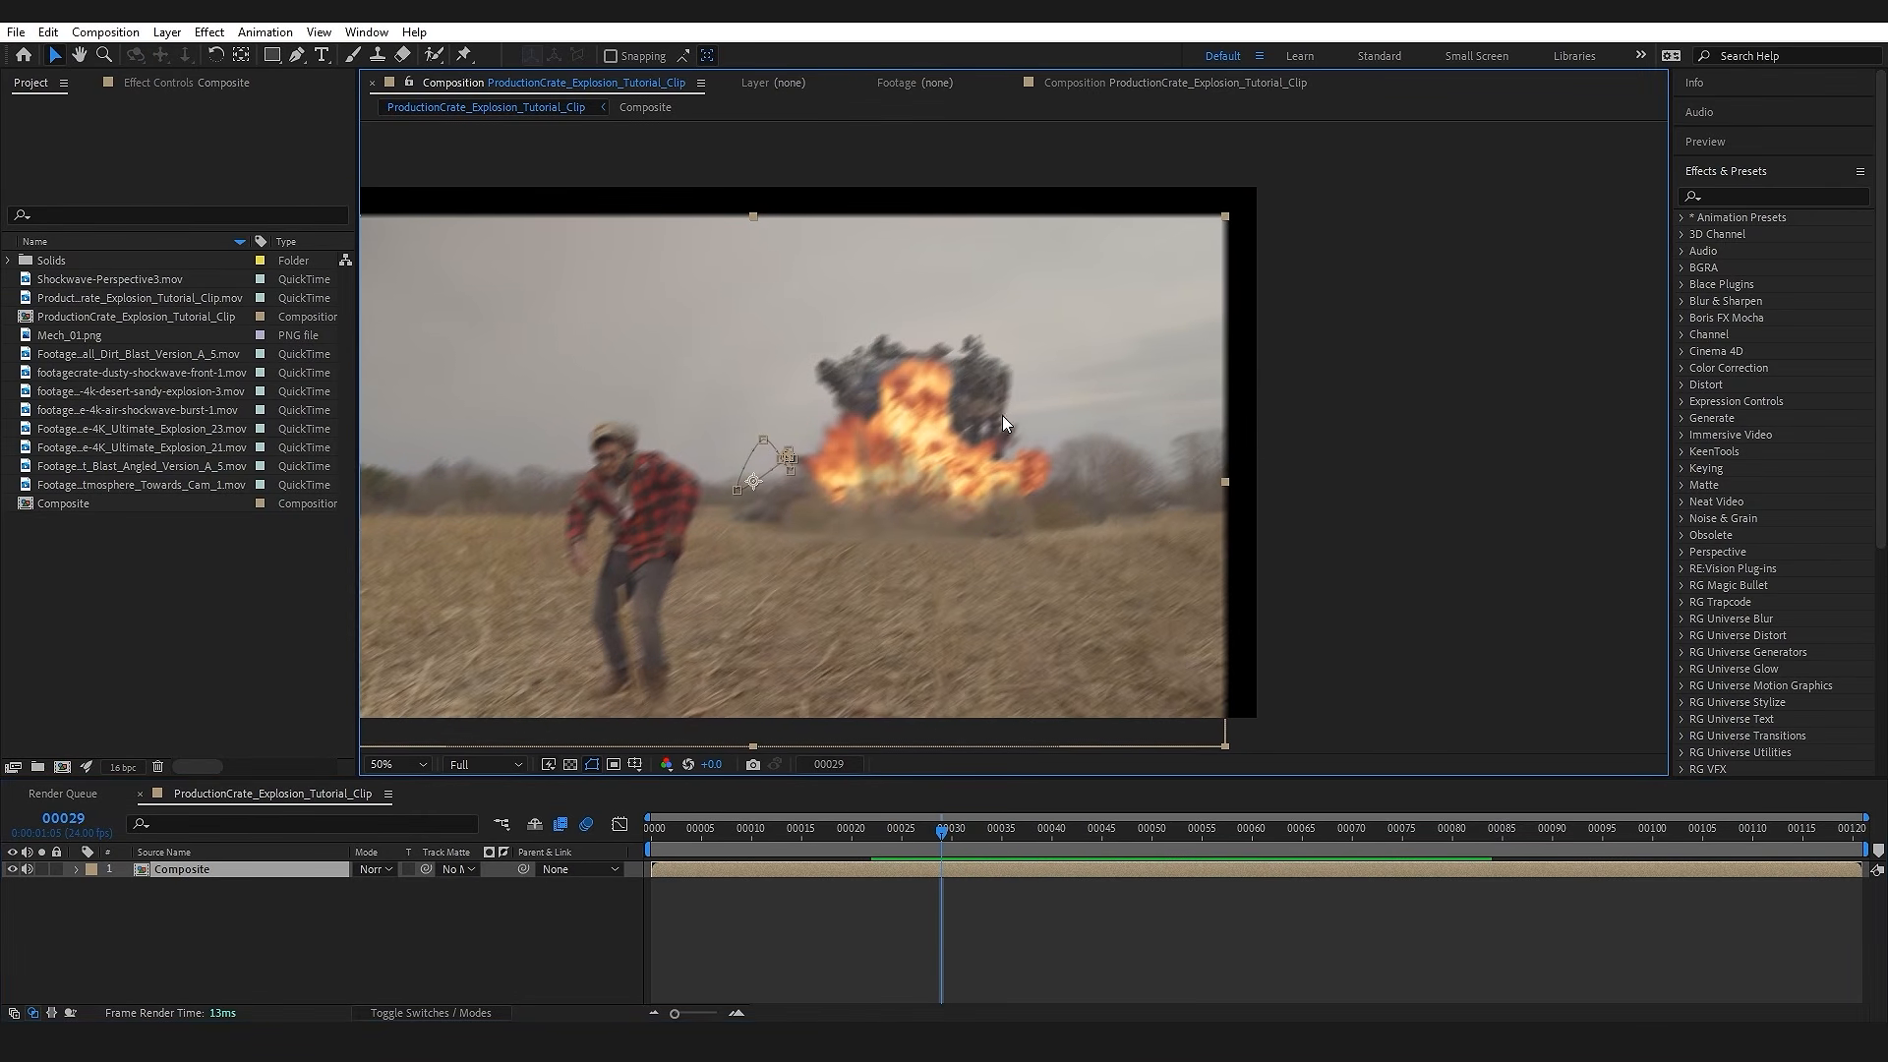
{"action": "left_click_drag", "start_coordinate": [724, 416], "coordinate": [960, 459]}
{"action": "left_click_drag", "start_coordinate": [1290, 415], "coordinate": [1029, 450]}
{"action": "scroll", "coordinate": [1240, 299], "scroll_direction": "up", "scroll_amount": 1}
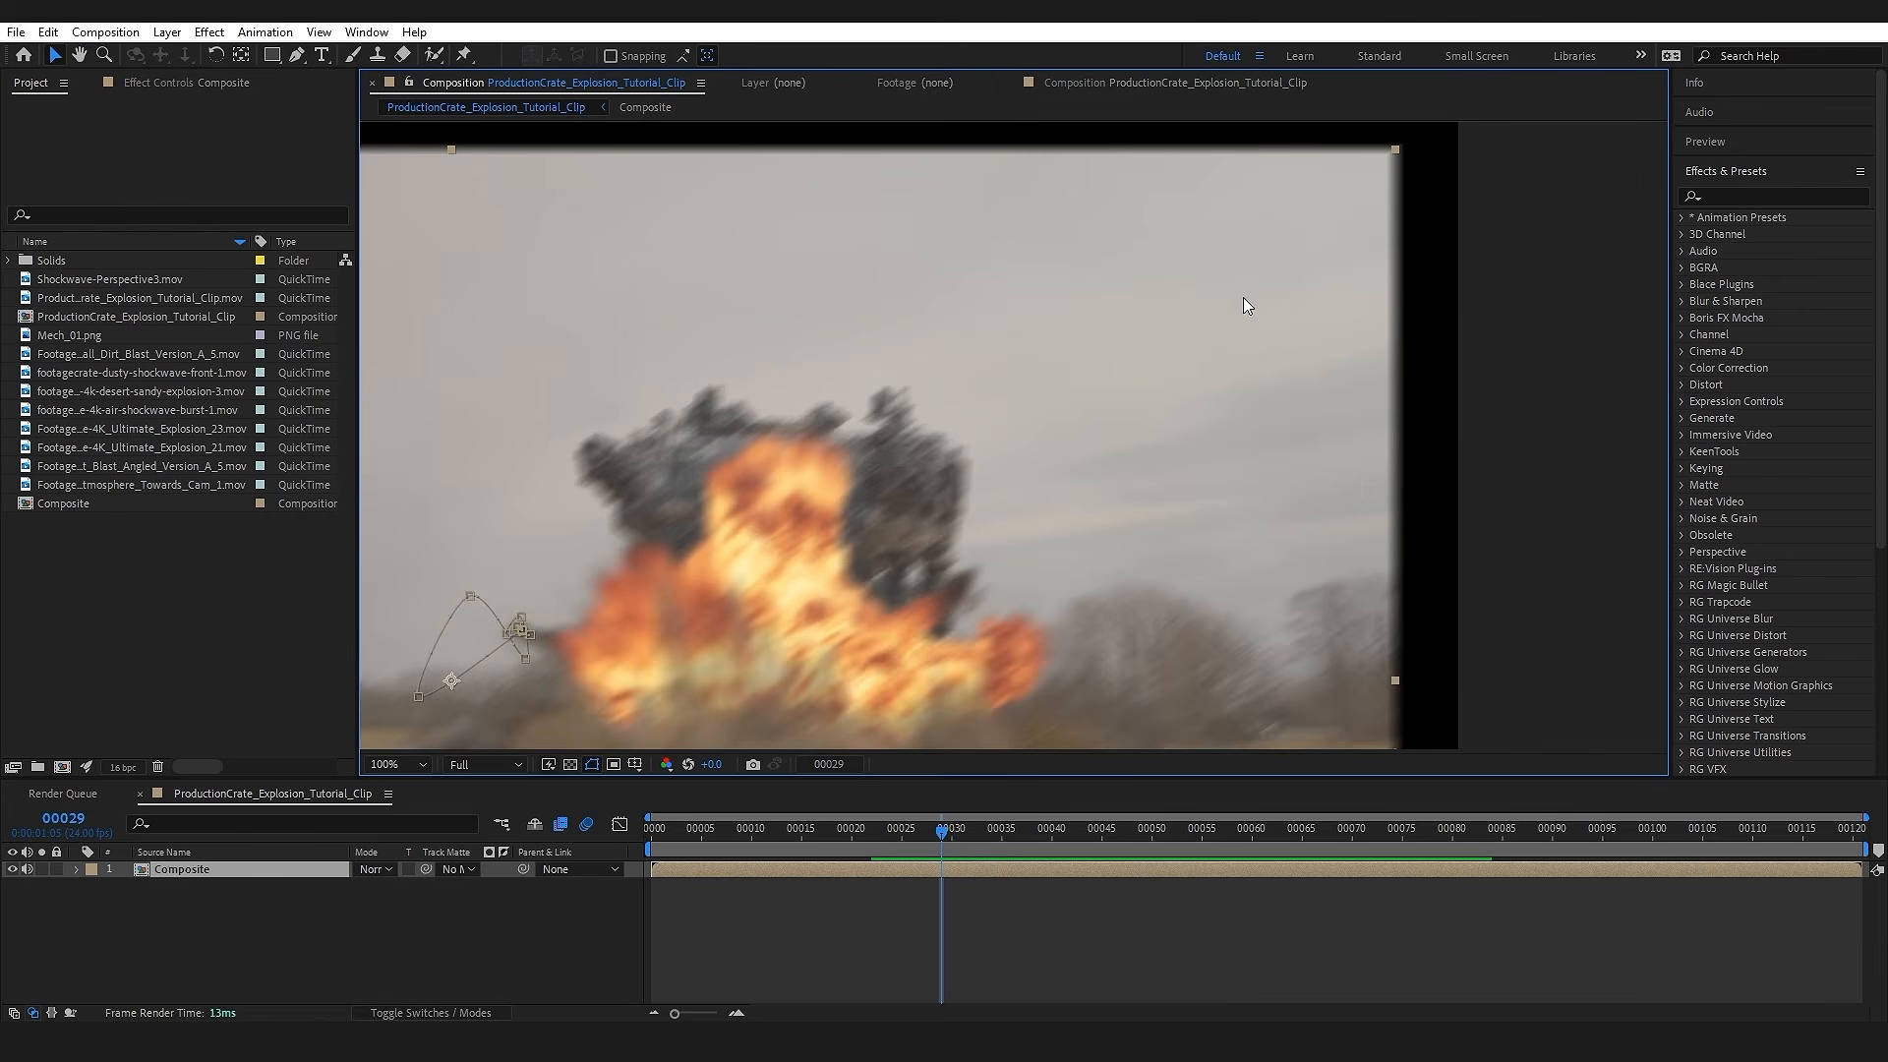
{"action": "left_click_drag", "start_coordinate": [1270, 259], "coordinate": [1032, 384]}
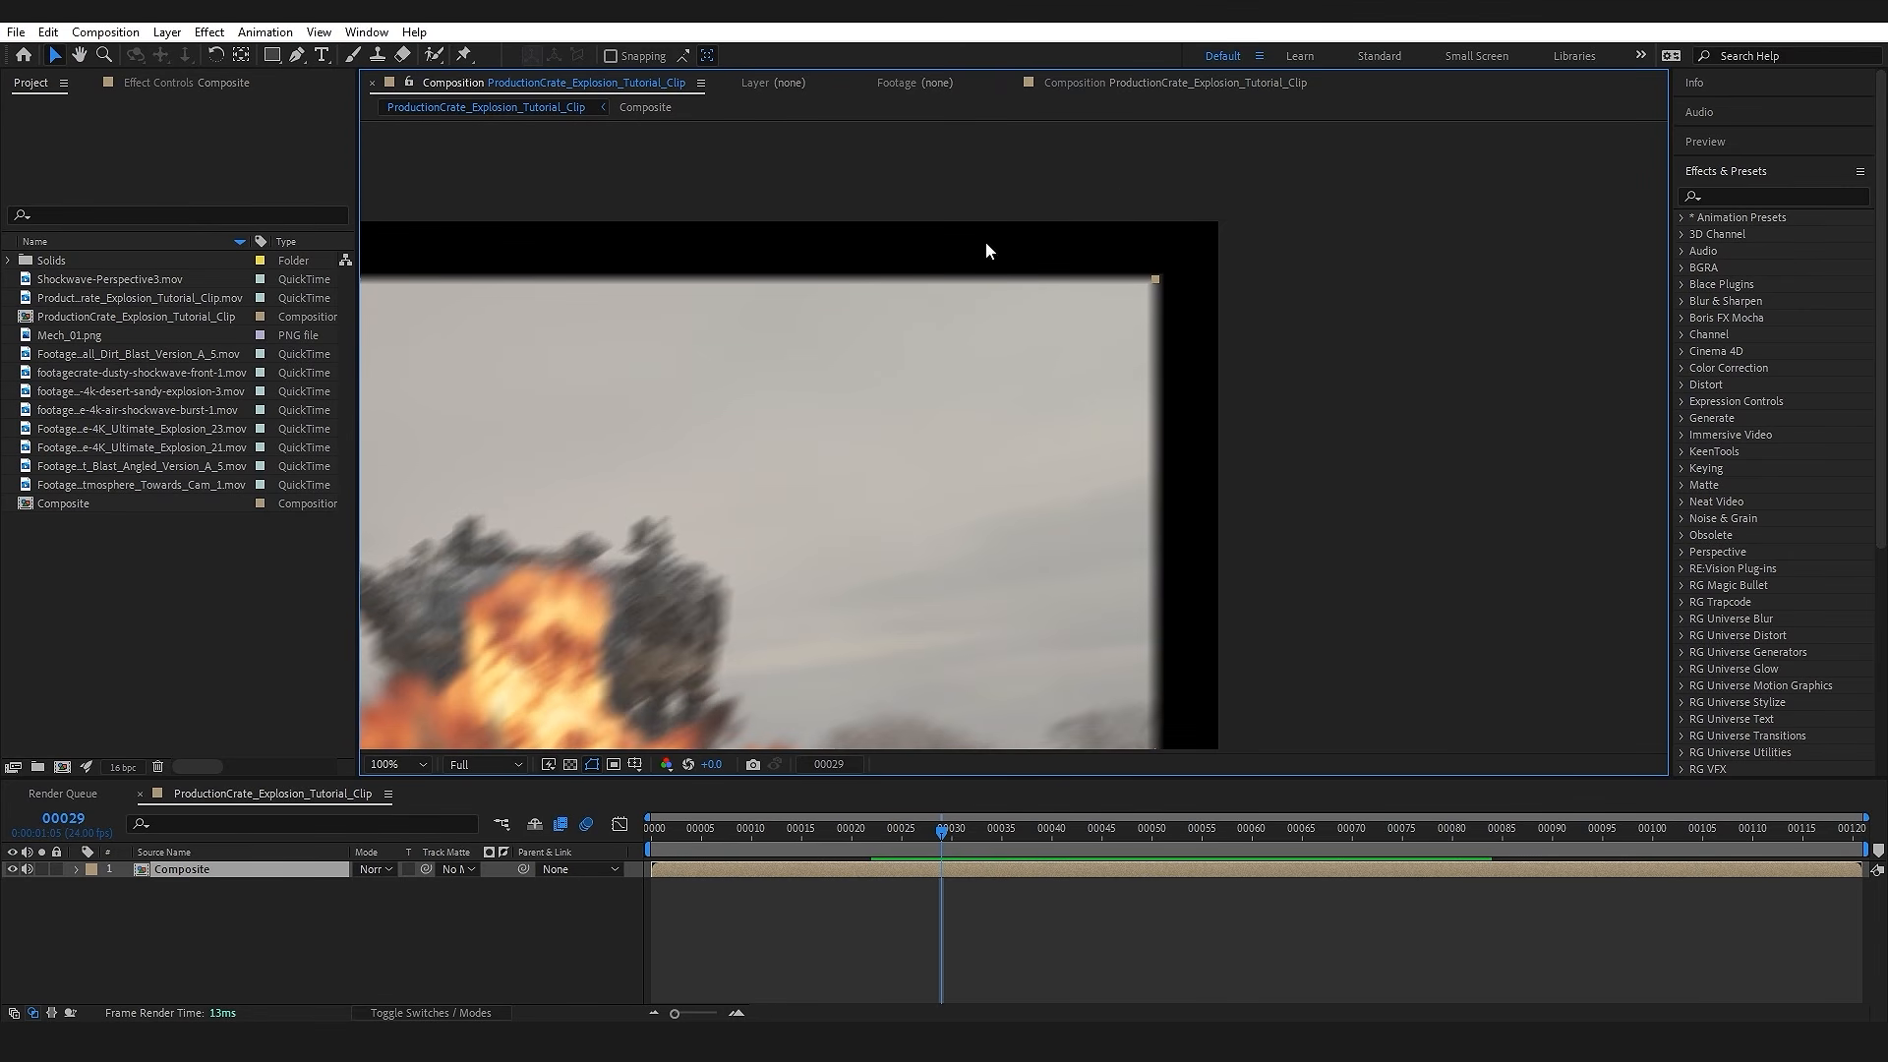
{"action": "left_click_drag", "start_coordinate": [1152, 464], "coordinate": [1434, 357]}
Step: Try scaling up the Composite layer to cover the black frame edges, and undo the scaling
{"action": "scroll", "coordinate": [1406, 370], "scroll_direction": "down", "scroll_amount": 1}
{"action": "left_click_drag", "start_coordinate": [1281, 441], "coordinate": [1400, 325]}
{"action": "left_click_drag", "start_coordinate": [1356, 184], "coordinate": [1416, 147]}
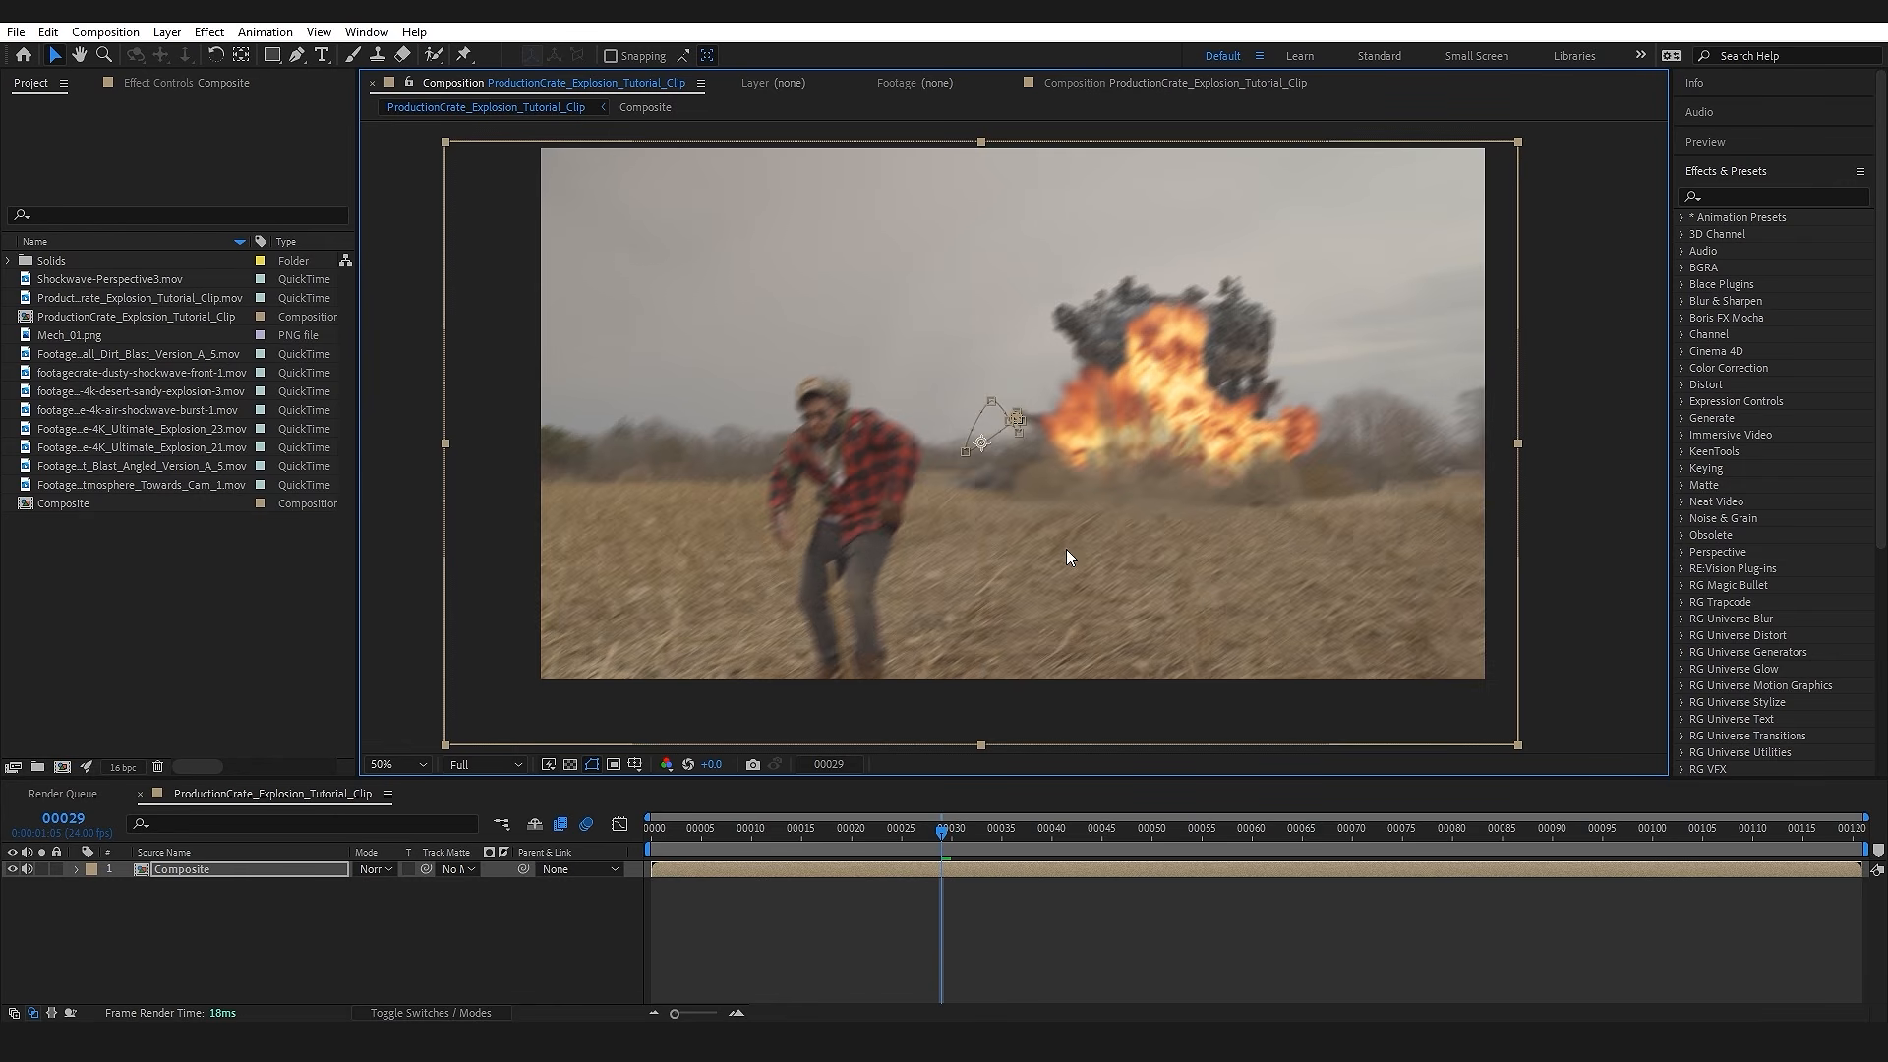
{"action": "key", "text": "ctrl+z"}
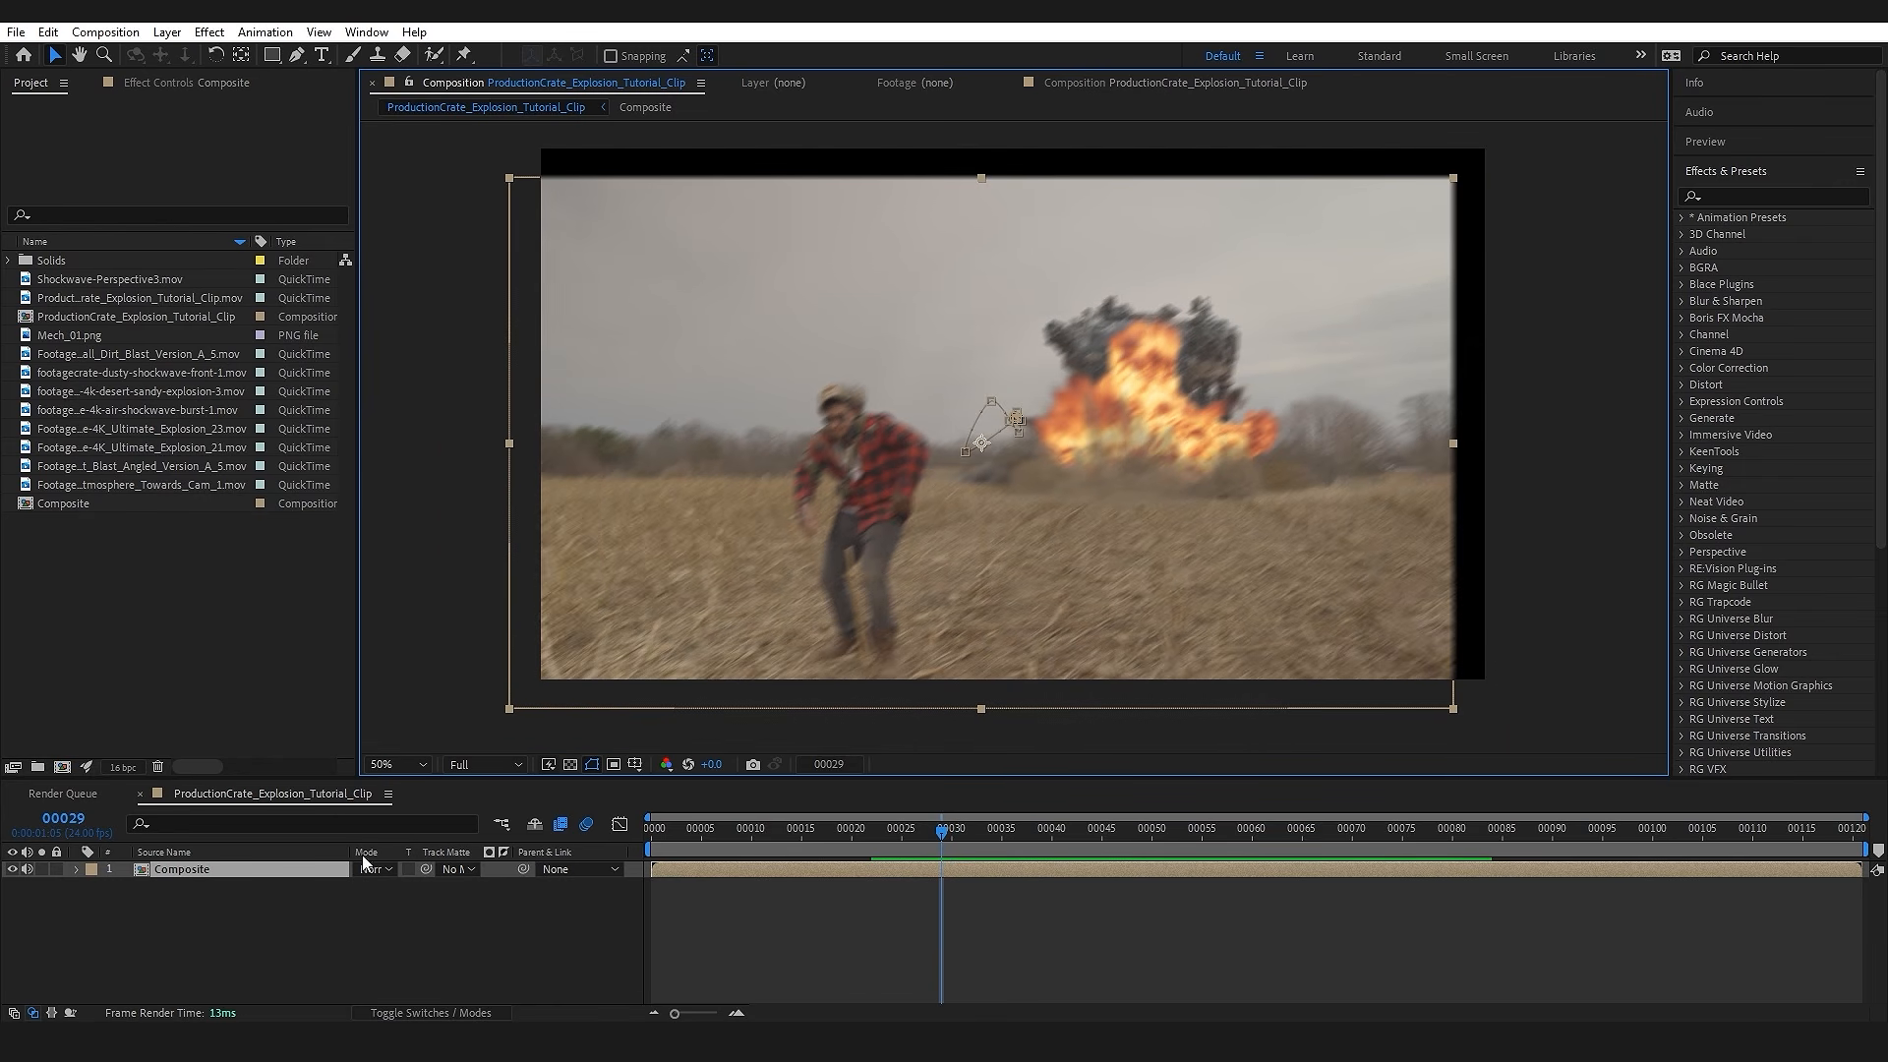
Step: Apply the Motion Tile effect to the Composite layer and enable Mirror Edges
{"action": "left_click", "coordinate": [261, 870]}
{"action": "key", "text": "ctrl+space"}
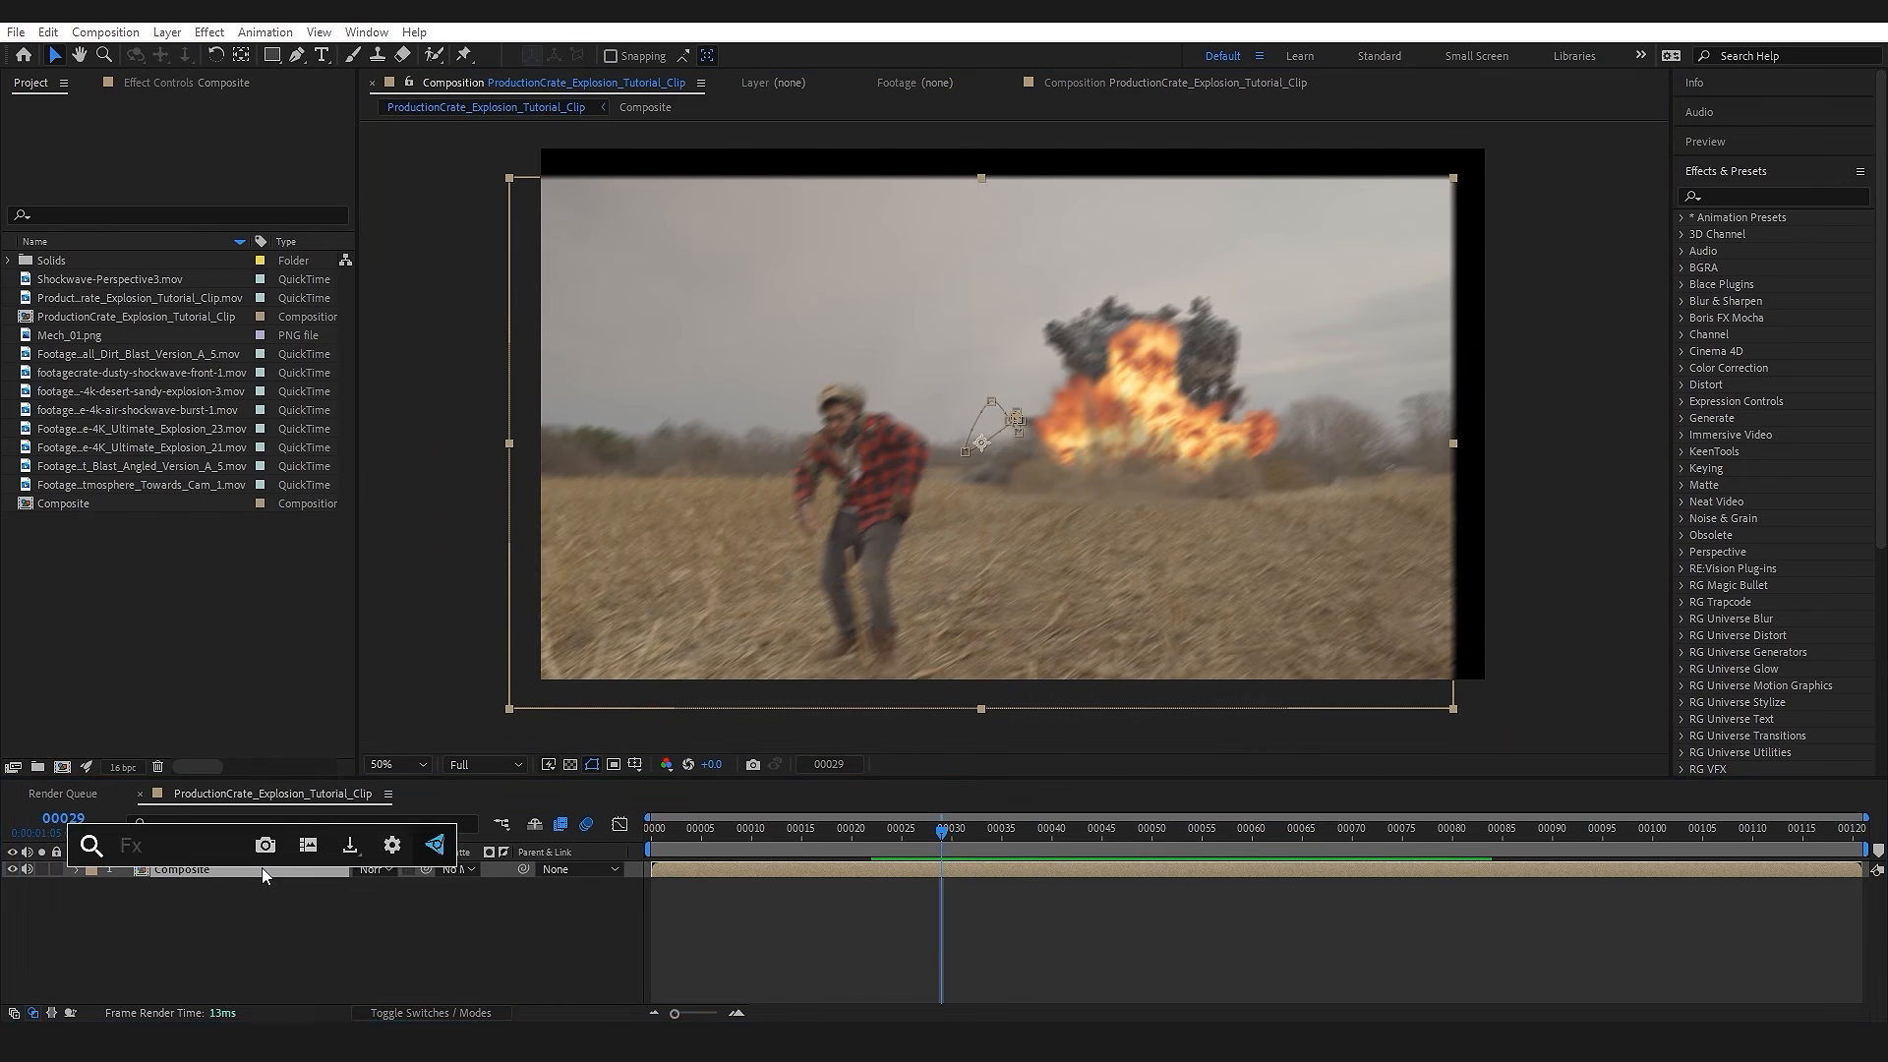
{"action": "type", "text": "motion"}
{"action": "key", "text": "Return"}
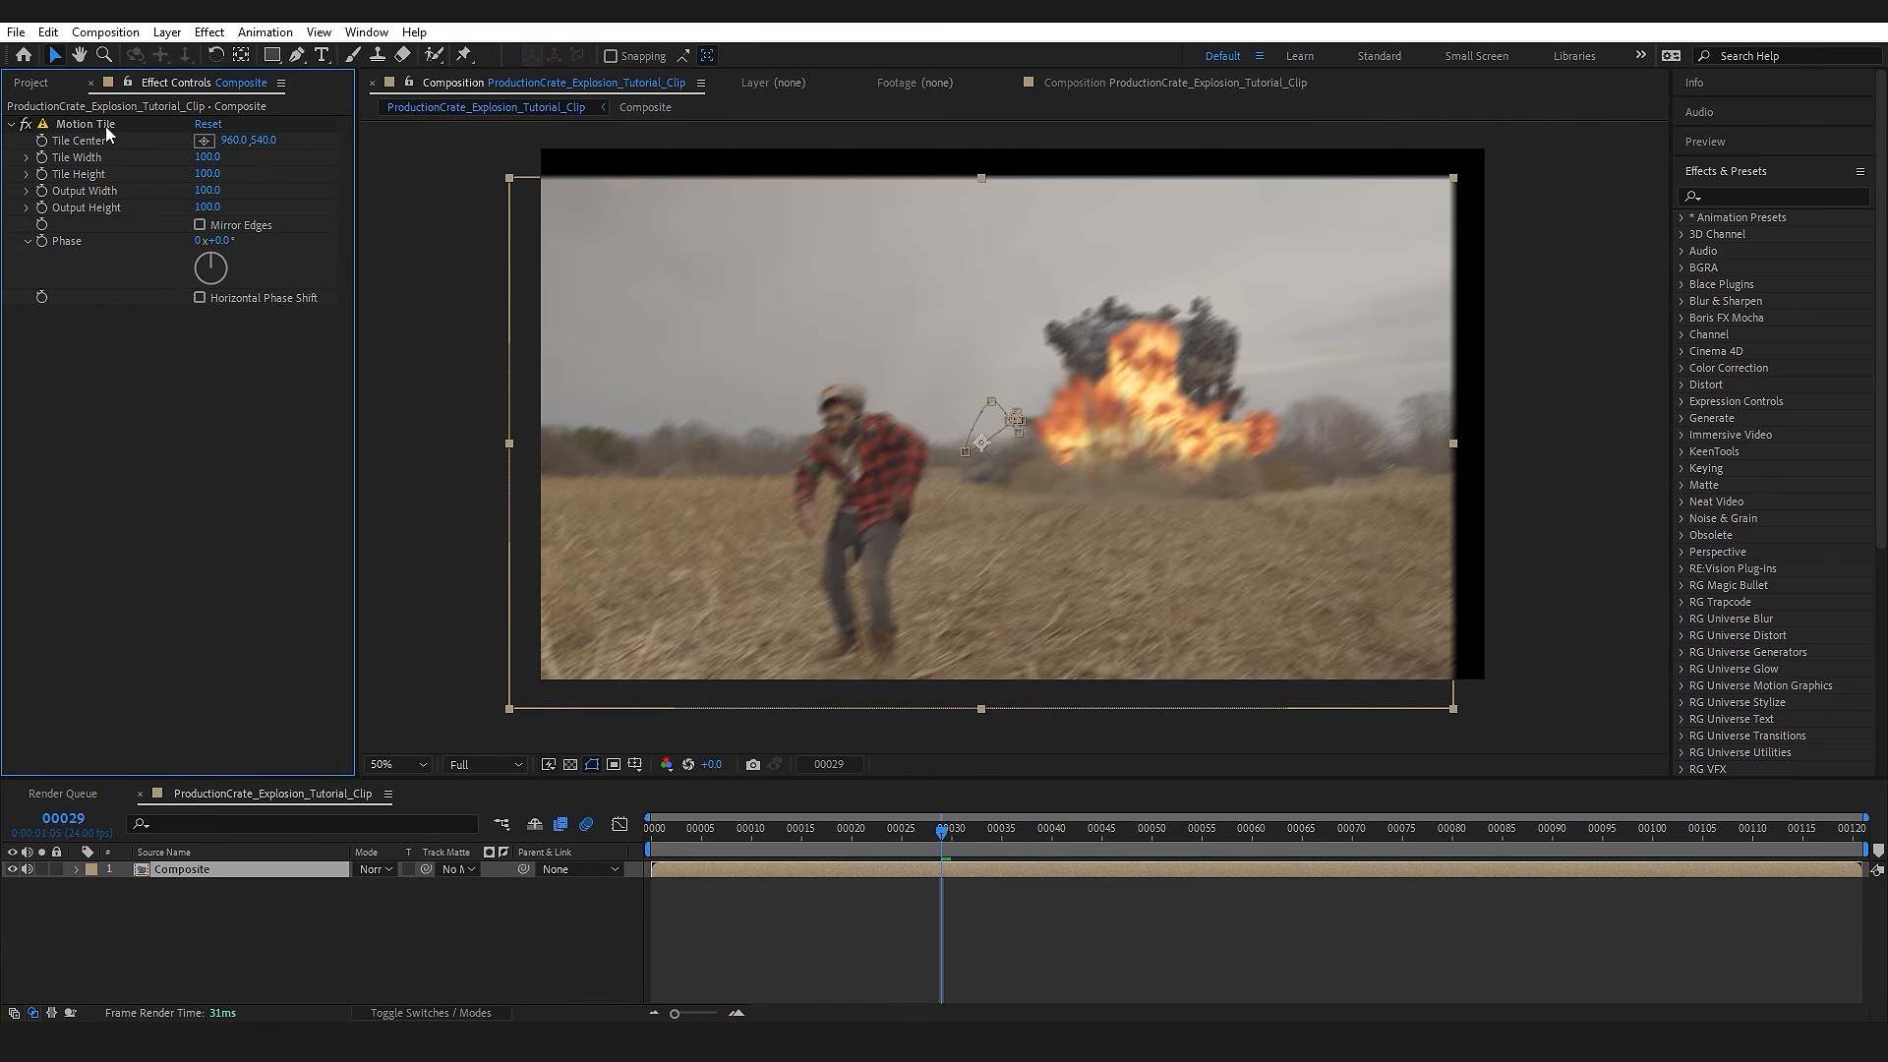
{"action": "left_click", "coordinate": [200, 225]}
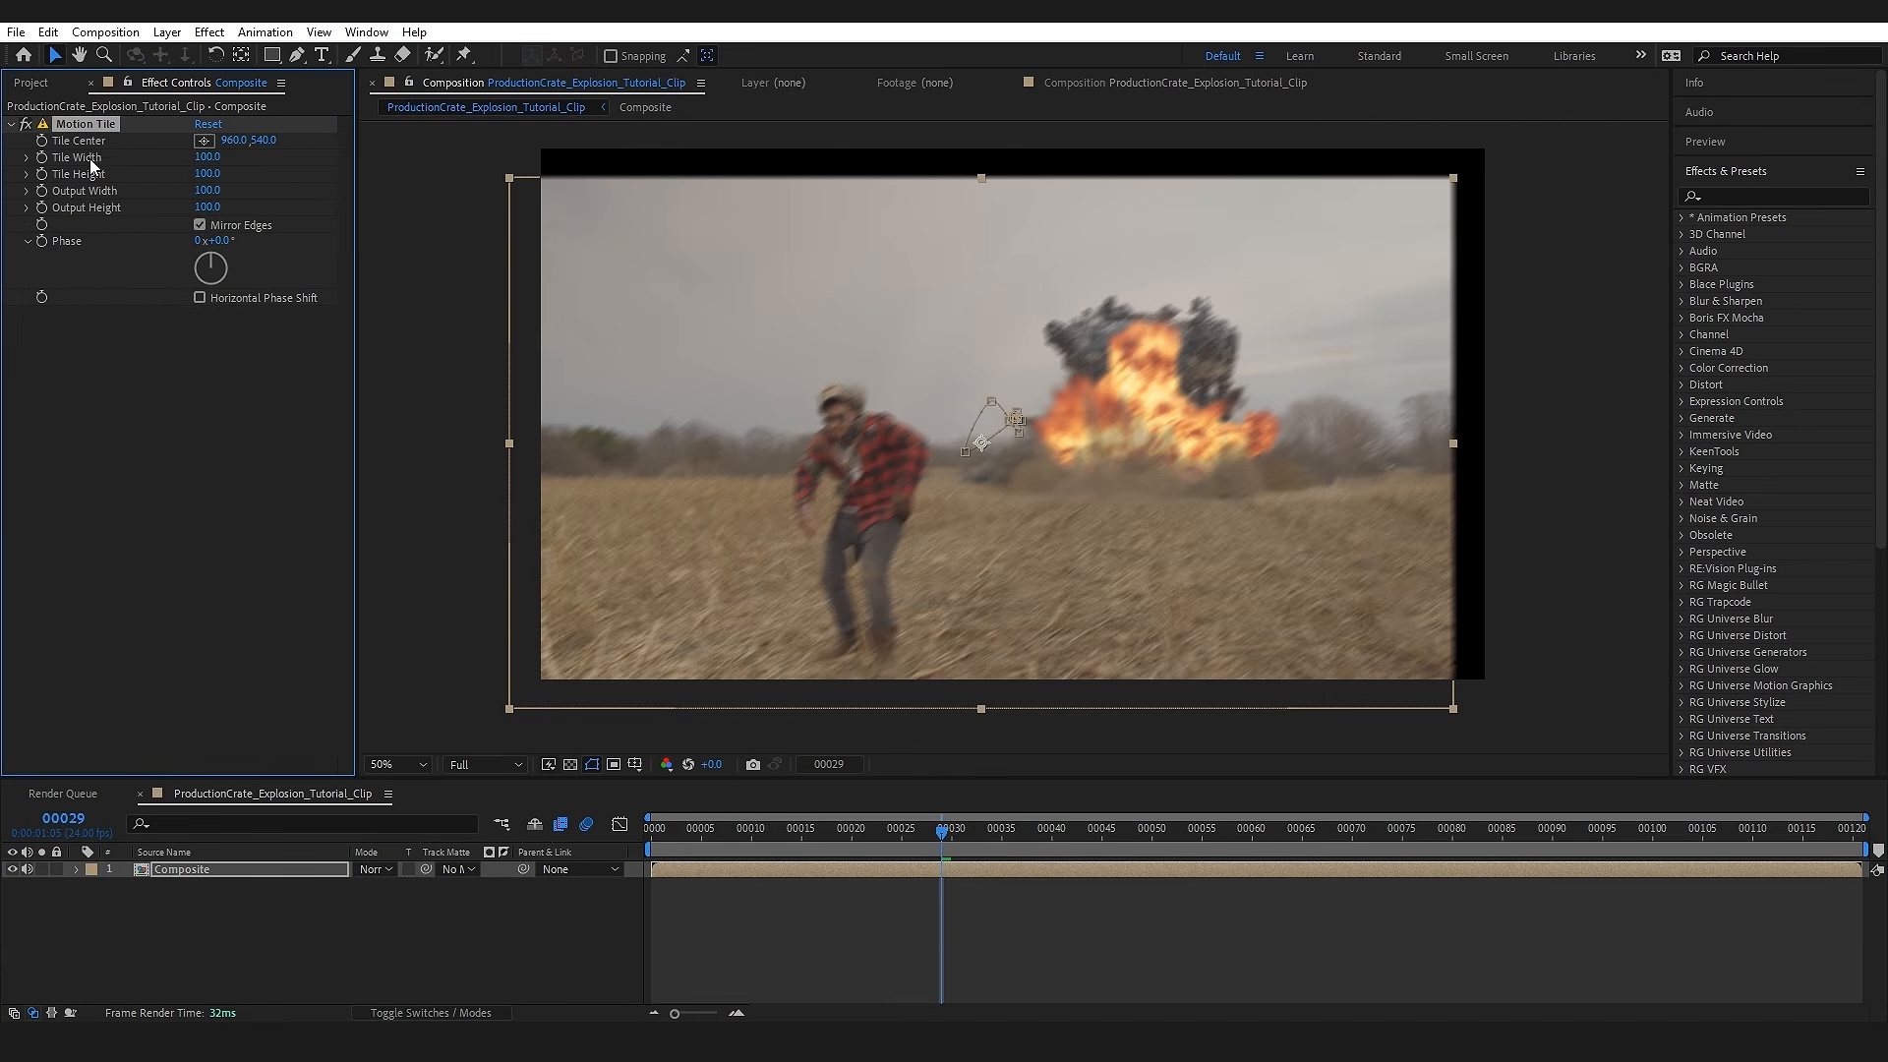
Step: Set the Motion Tile output width and output height to 150 to fill the exposed edges
{"action": "left_click_drag", "start_coordinate": [213, 190], "coordinate": [218, 191]}
{"action": "left_click", "coordinate": [217, 191]}
{"action": "type", "text": "150"}
{"action": "key", "text": "Tab"}
{"action": "type", "text": "150"}
{"action": "key", "text": "Return"}
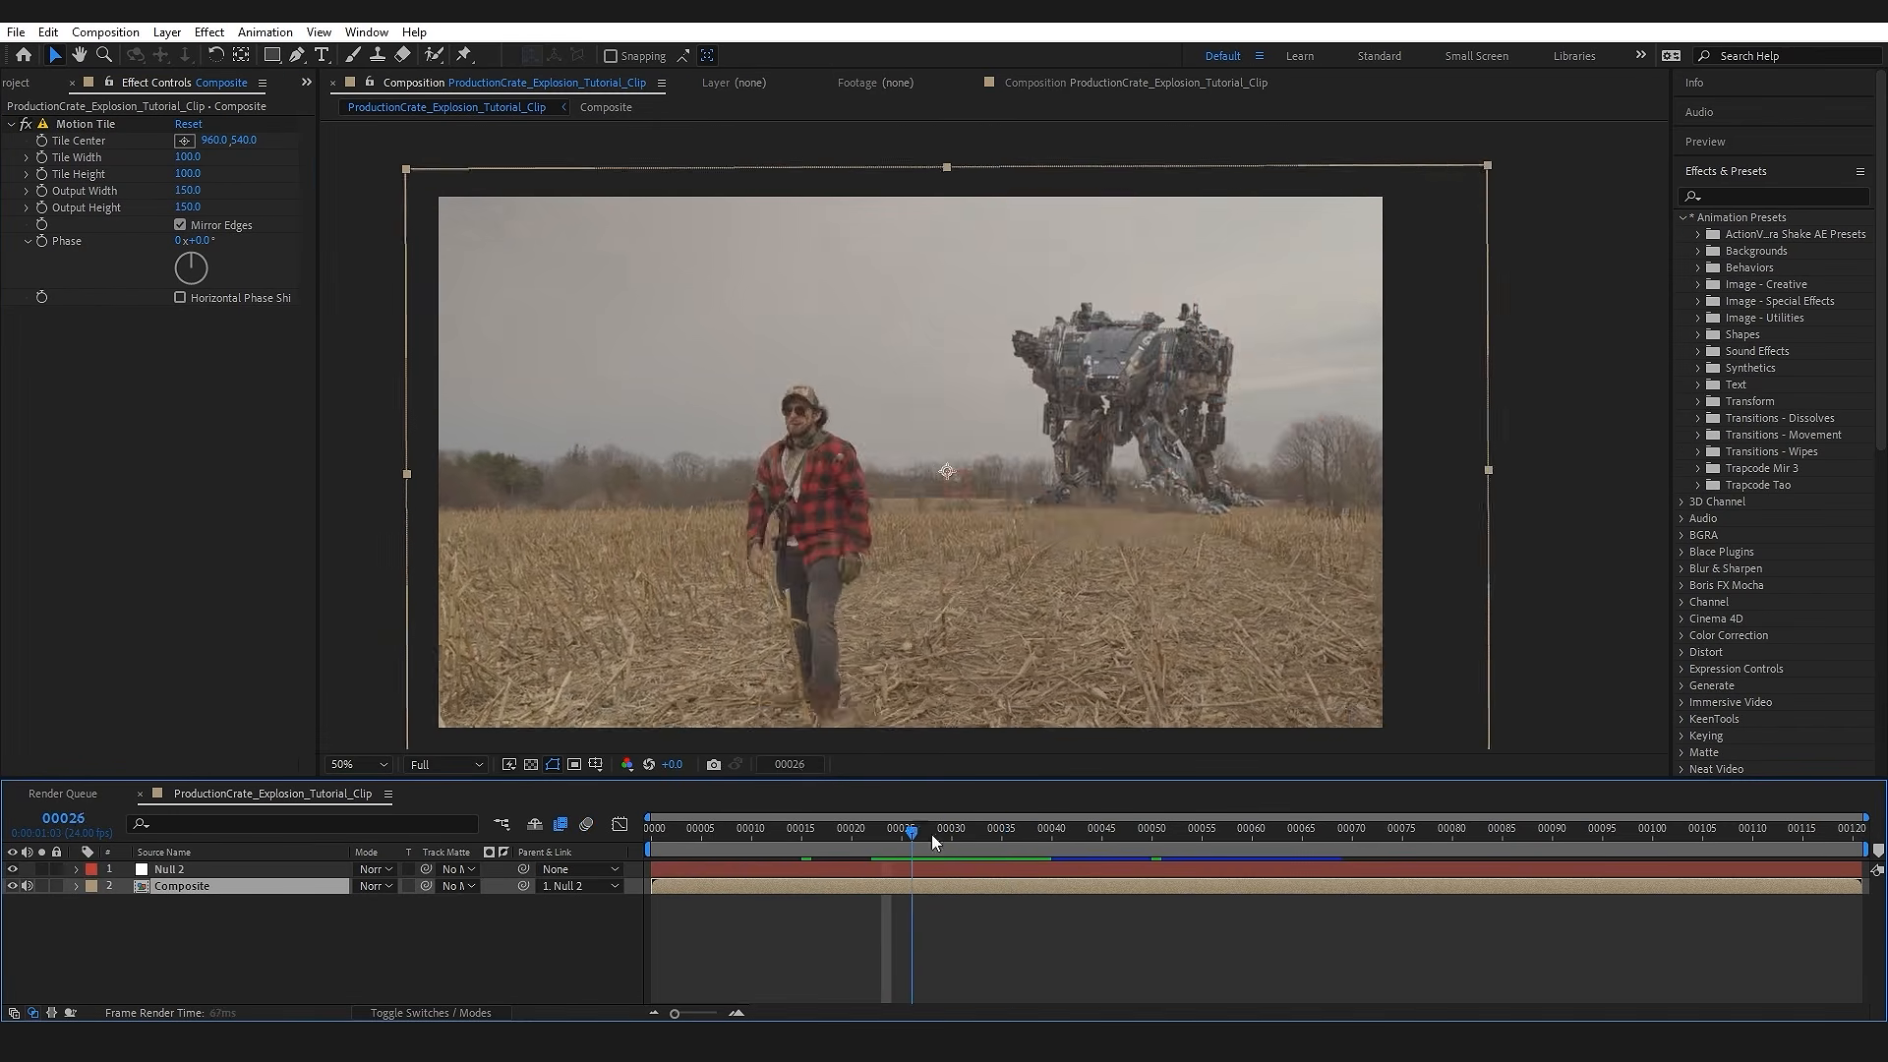
Step: Try the default Glow effect on the Composite layer at frame 39, and remove it
{"action": "left_click_drag", "start_coordinate": [934, 843], "coordinate": [1037, 844]}
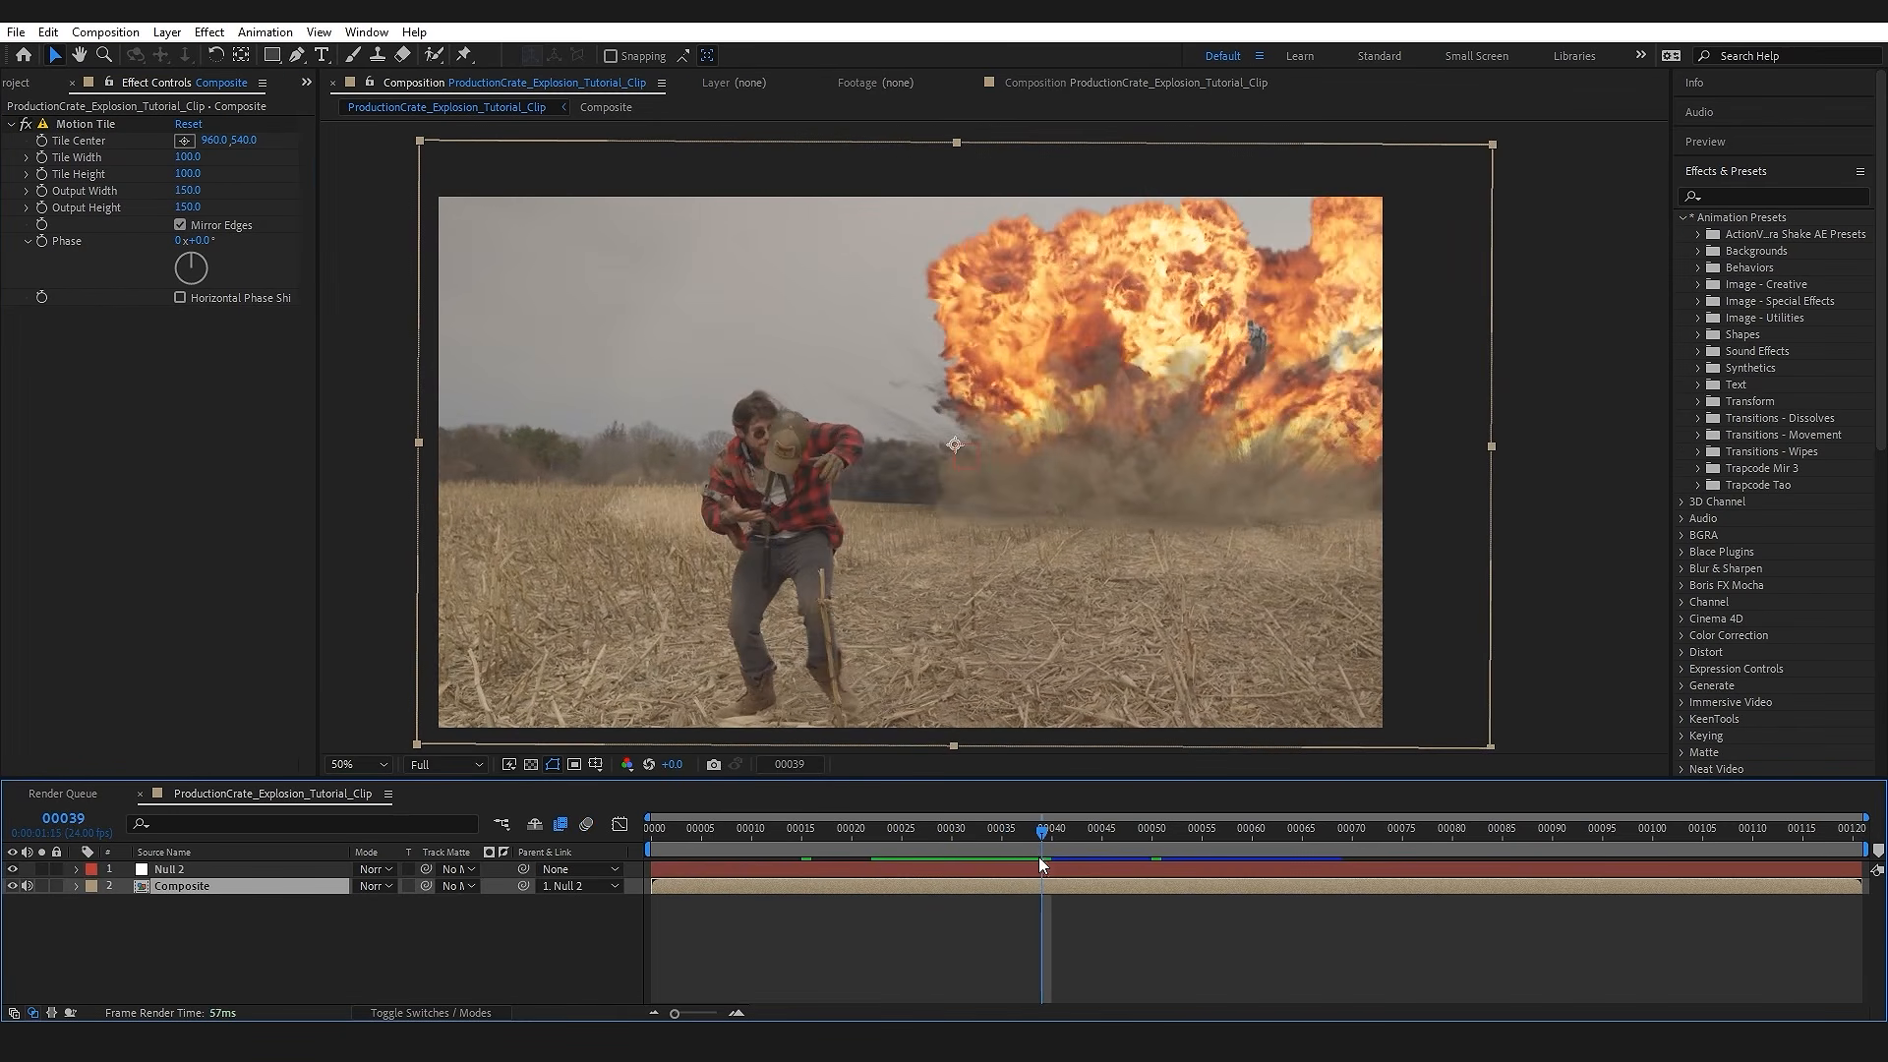
{"action": "key", "text": "ctrl+space"}
{"action": "type", "text": "glow"}
{"action": "key", "text": "Return"}
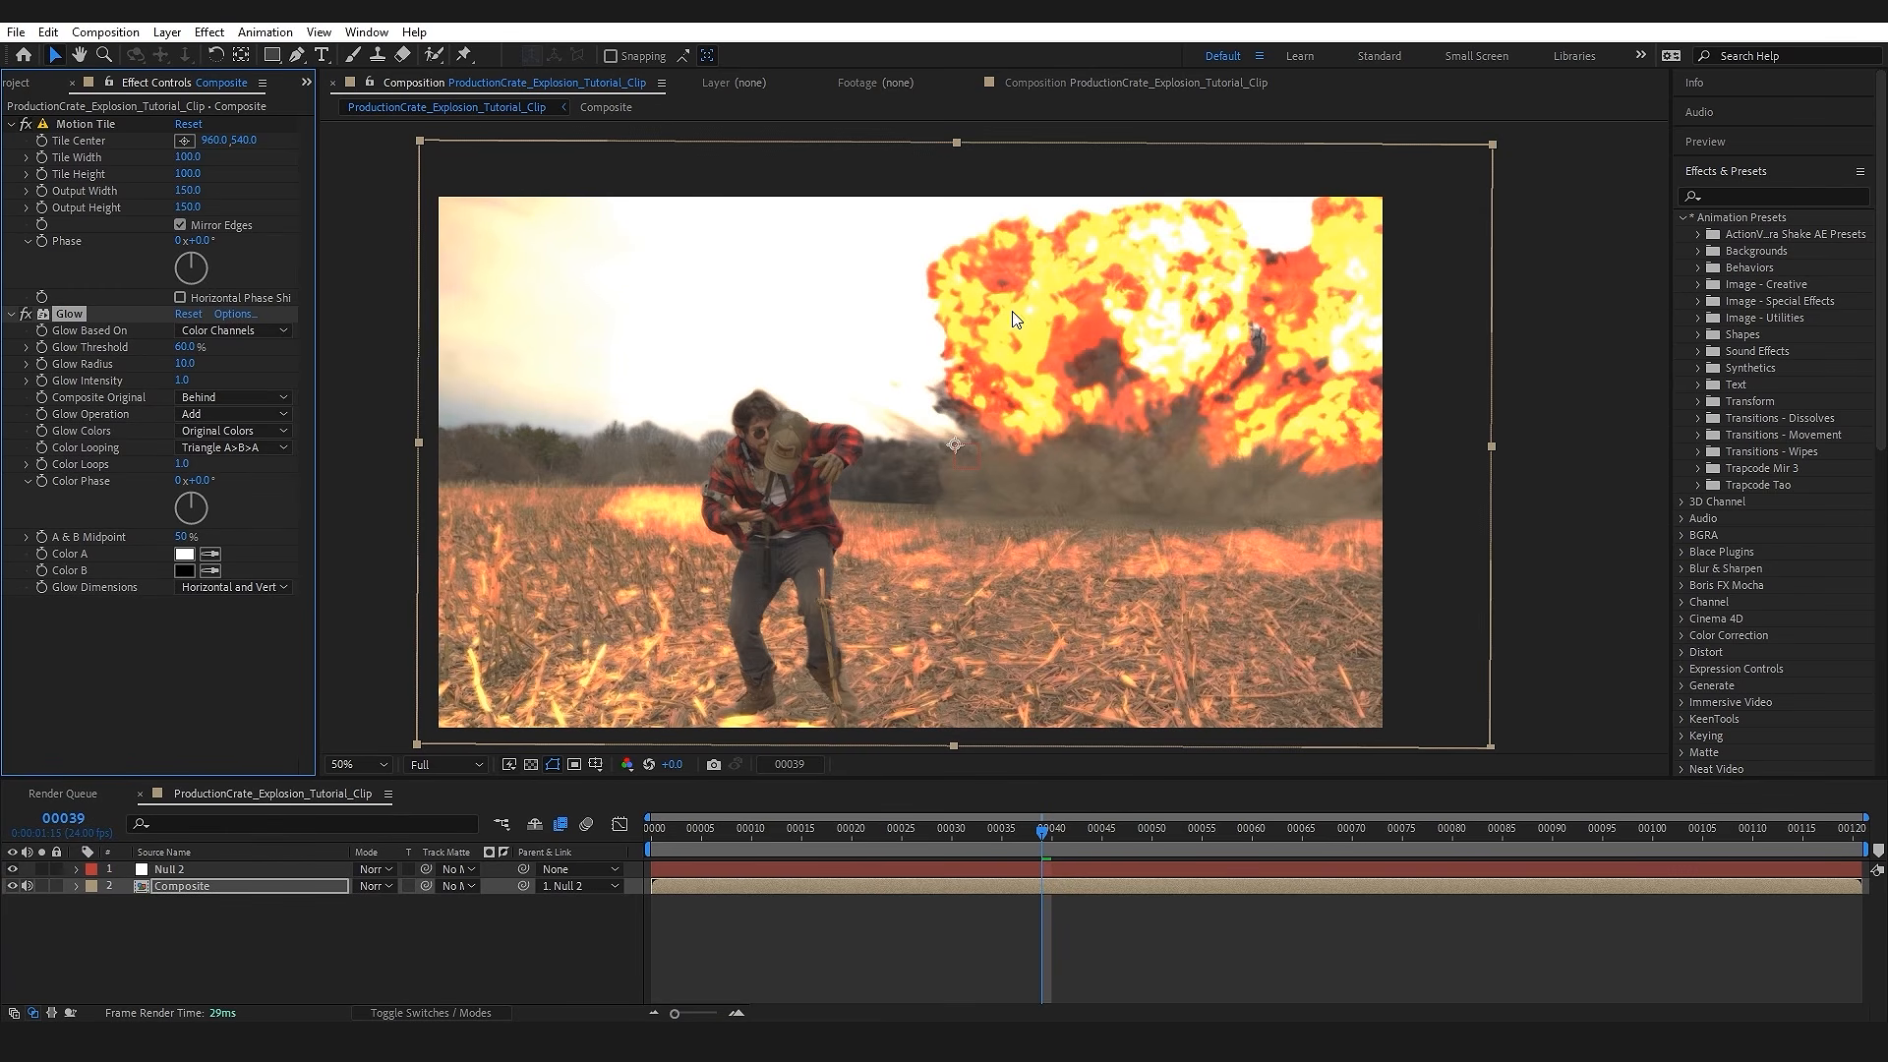
{"action": "left_click", "coordinate": [178, 647]}
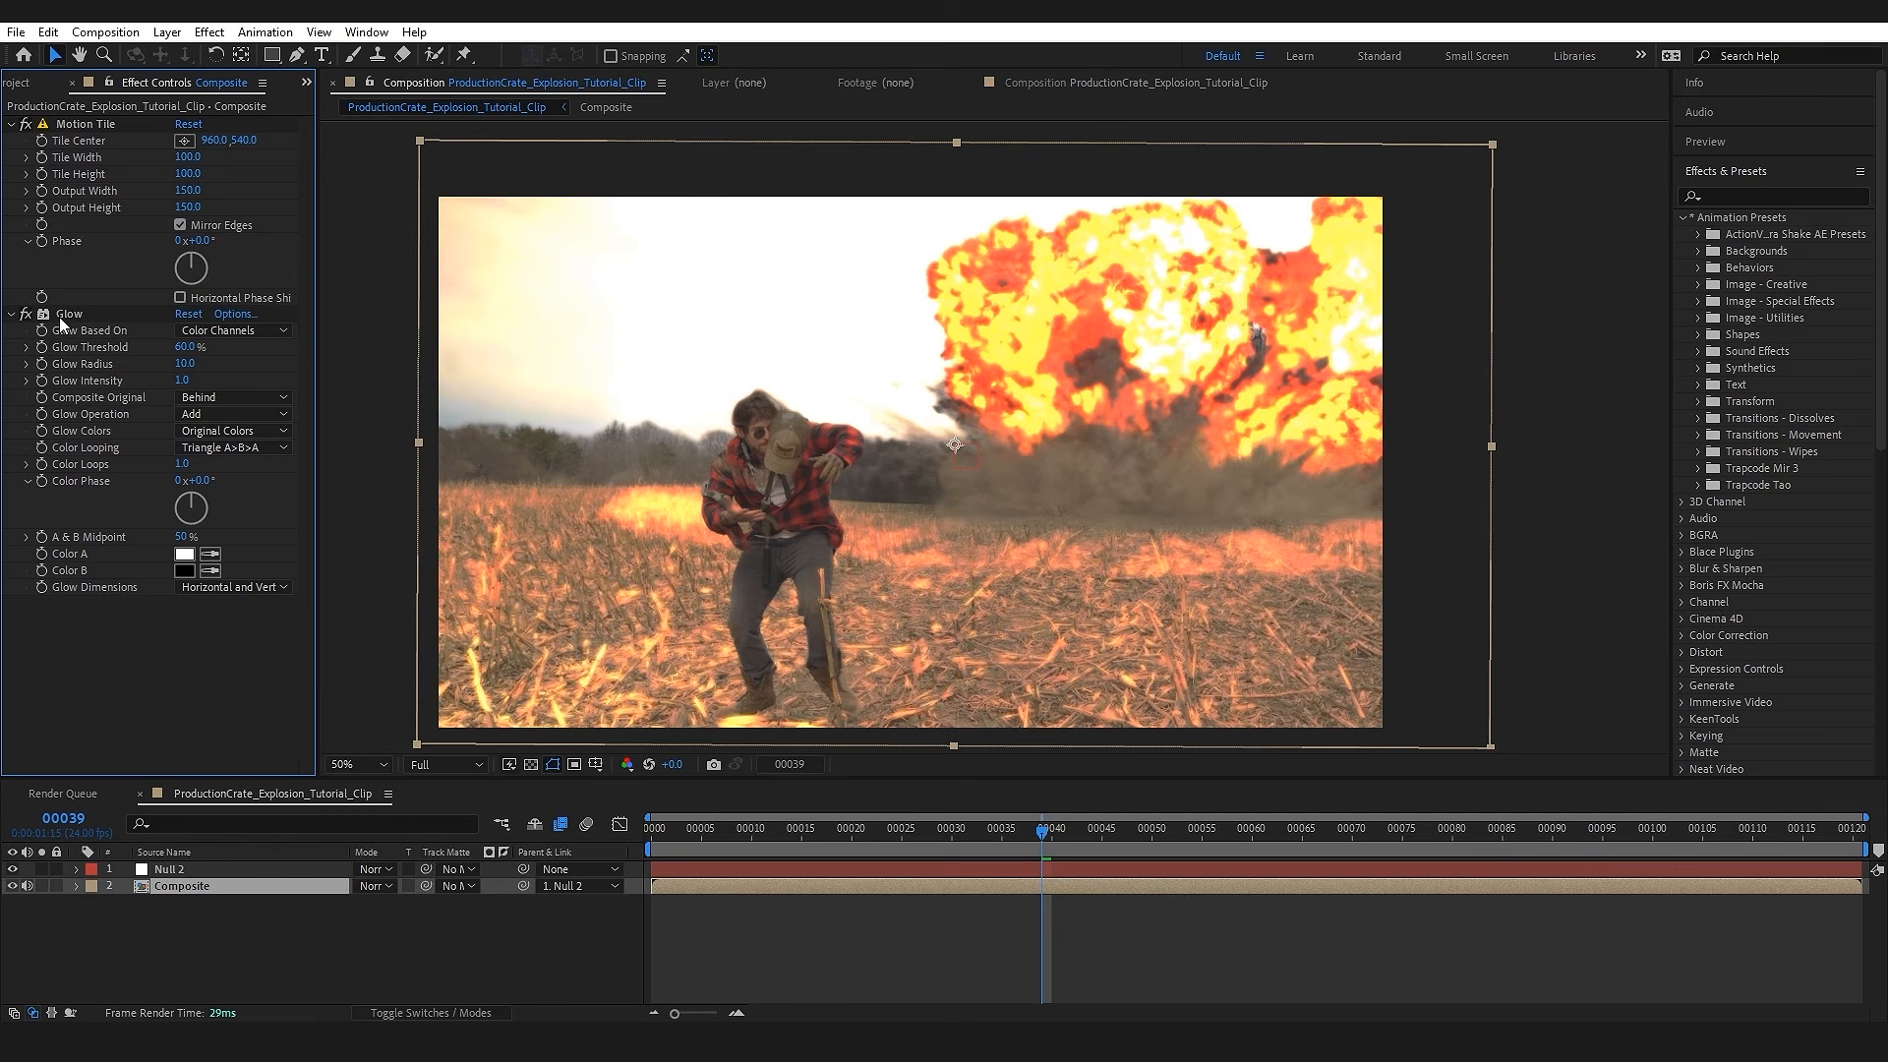
{"action": "left_click", "coordinate": [62, 316]}
{"action": "key", "text": "Delete"}
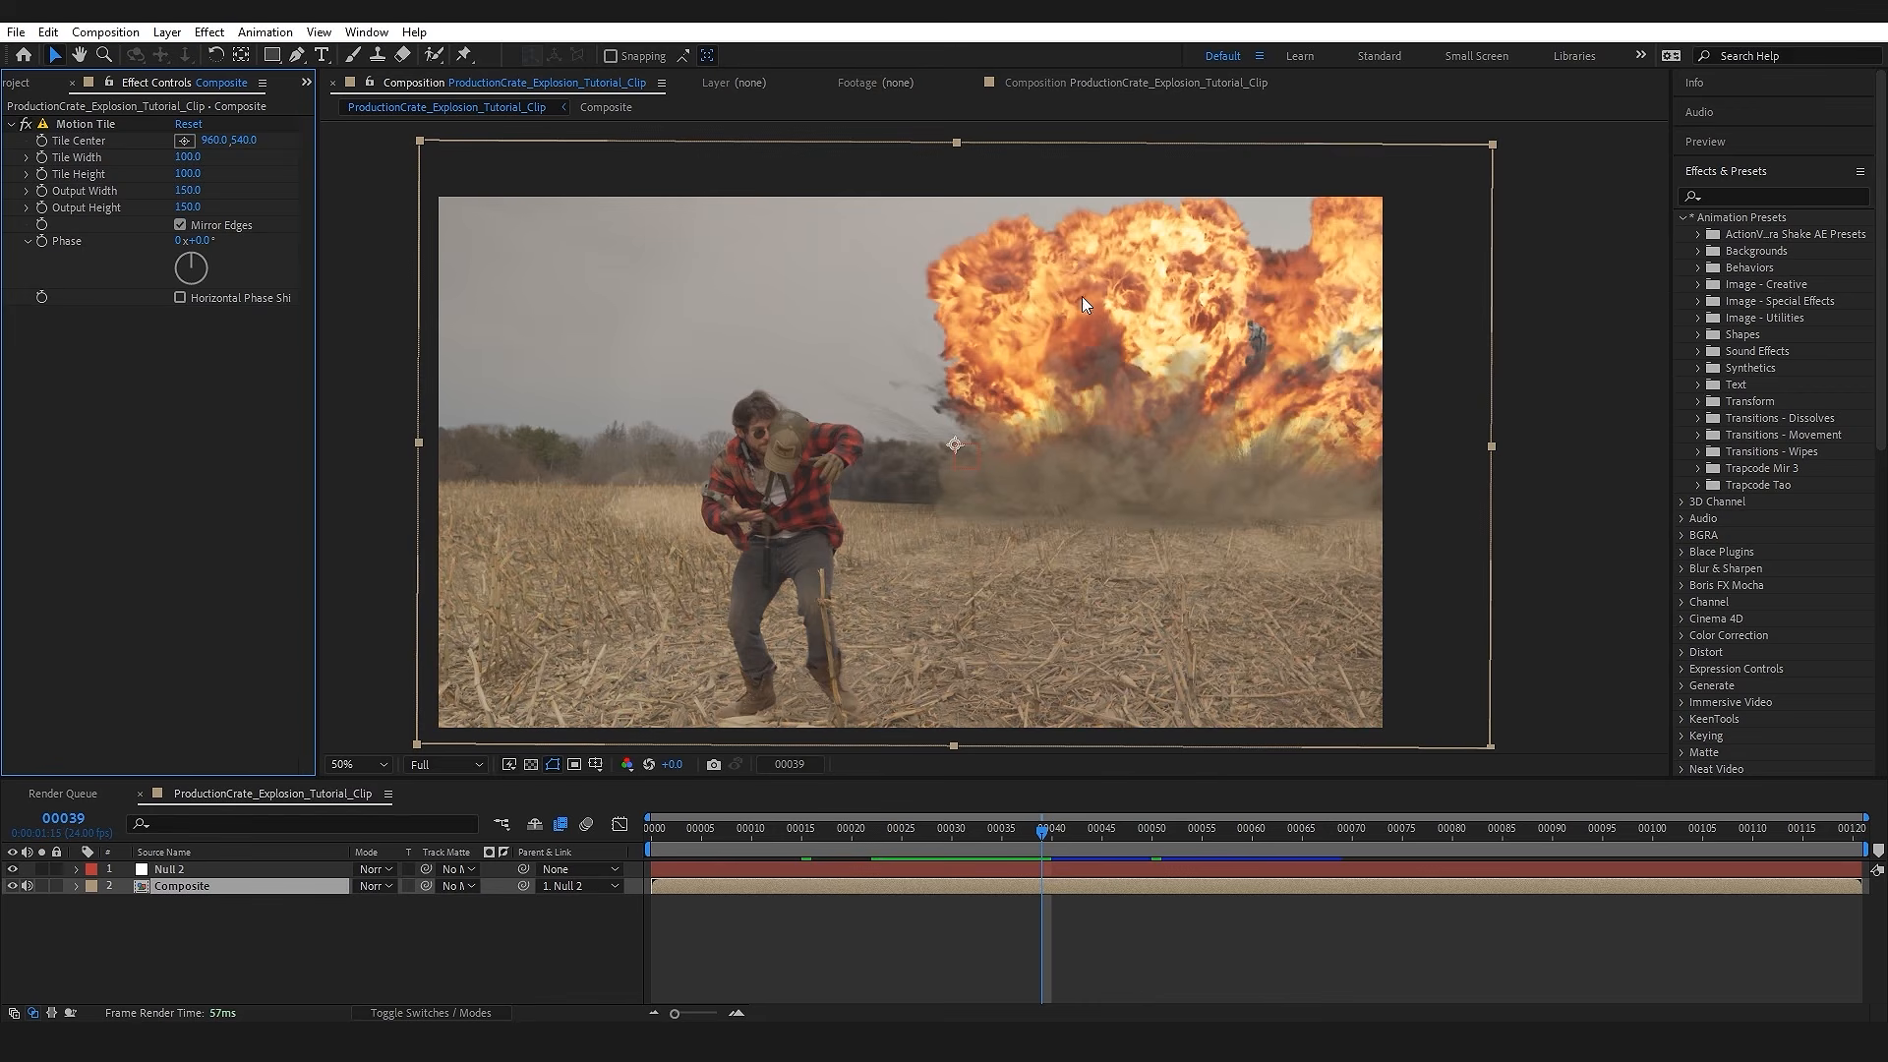
Step: Duplicate the Composite layer, solo the upper copy, and apply Keylight (1.2) to it
{"action": "left_click", "coordinate": [238, 924]}
{"action": "left_click", "coordinate": [194, 885]}
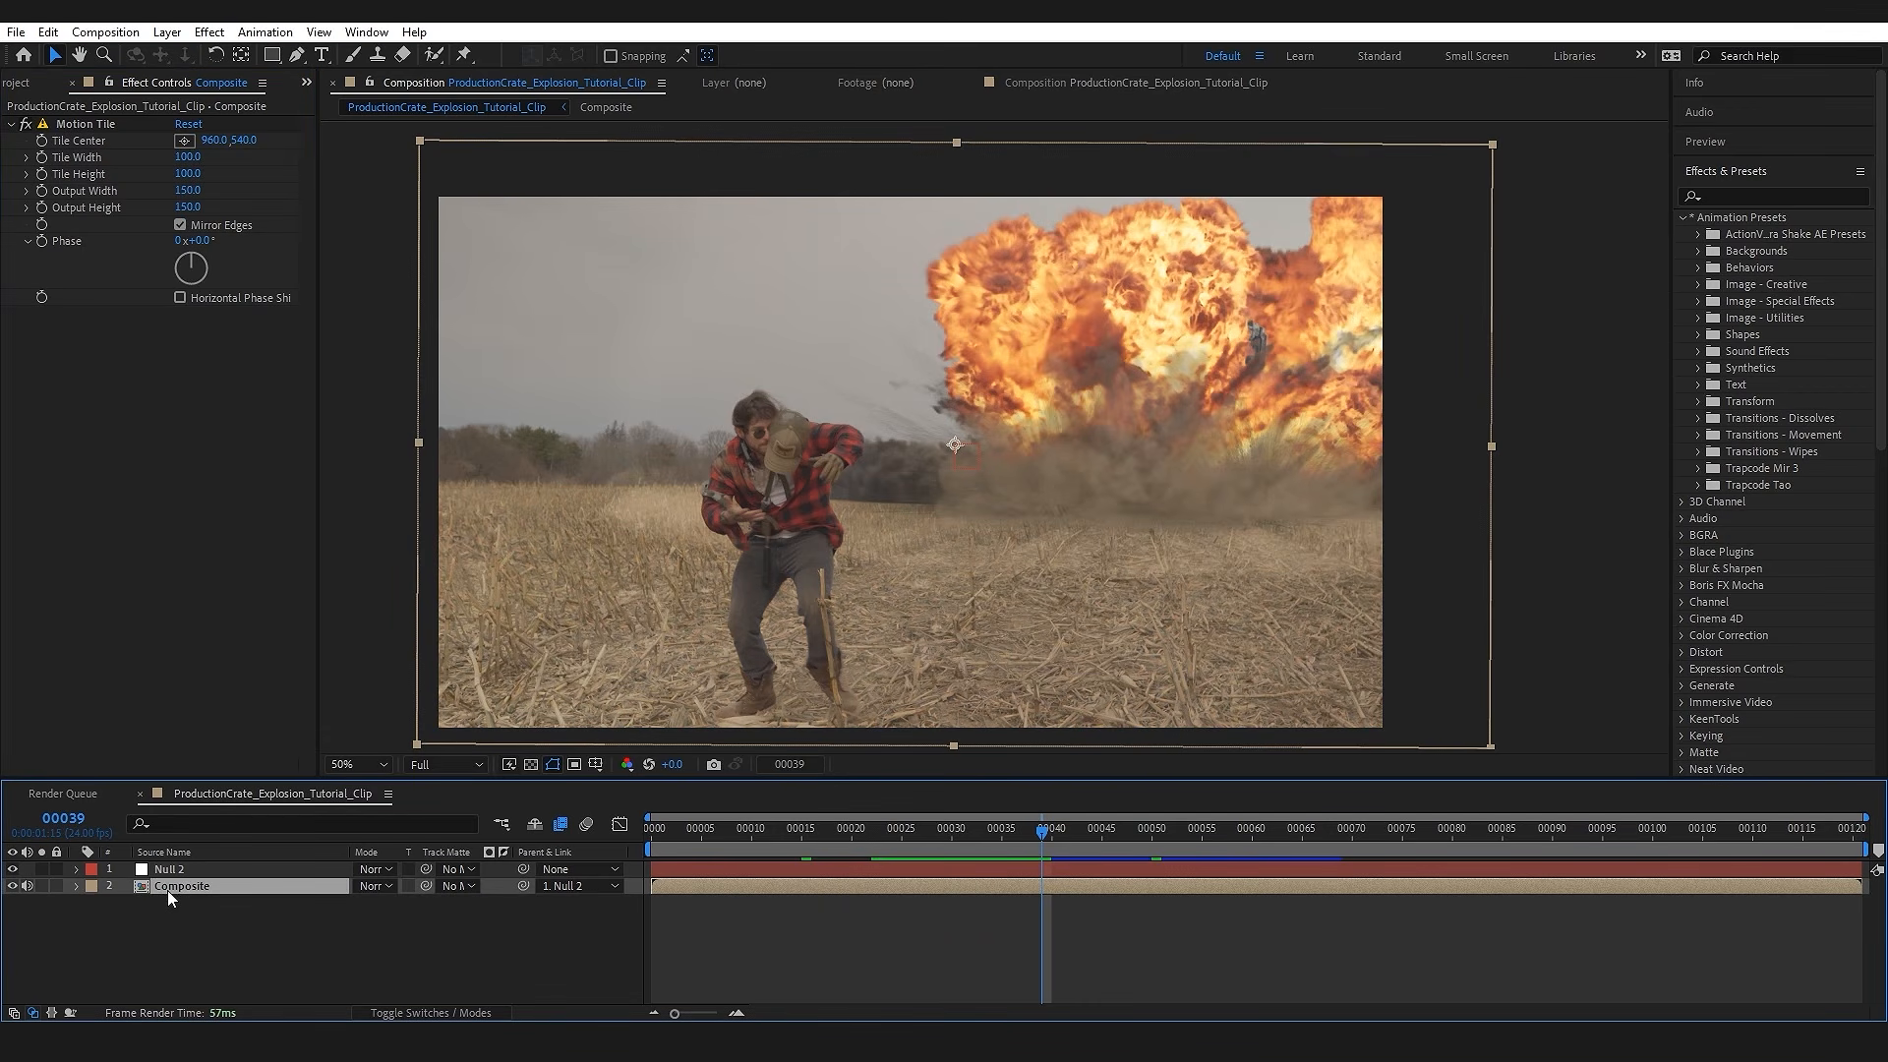
{"action": "key", "text": "ctrl+d"}
{"action": "left_click", "coordinate": [42, 886]}
{"action": "key", "text": "ctrl+space"}
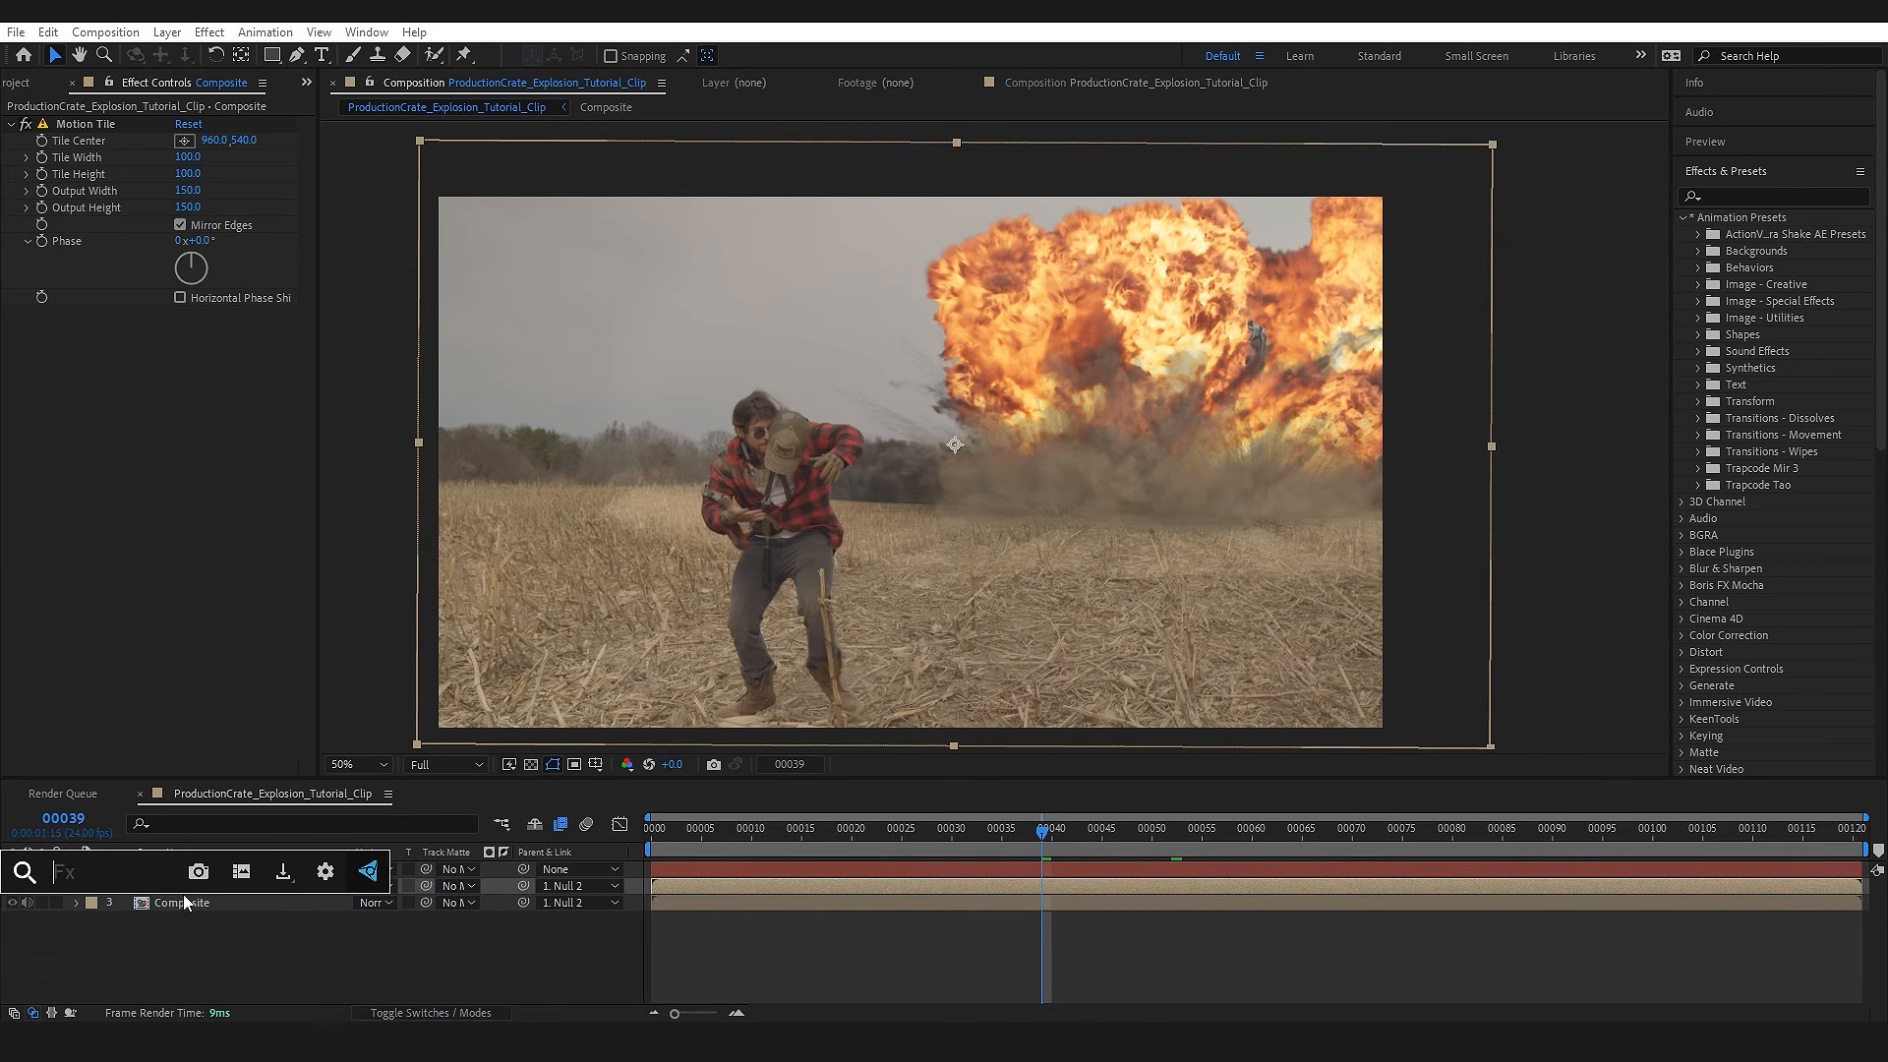
{"action": "type", "text": "keyli"}
{"action": "key", "text": "Return"}
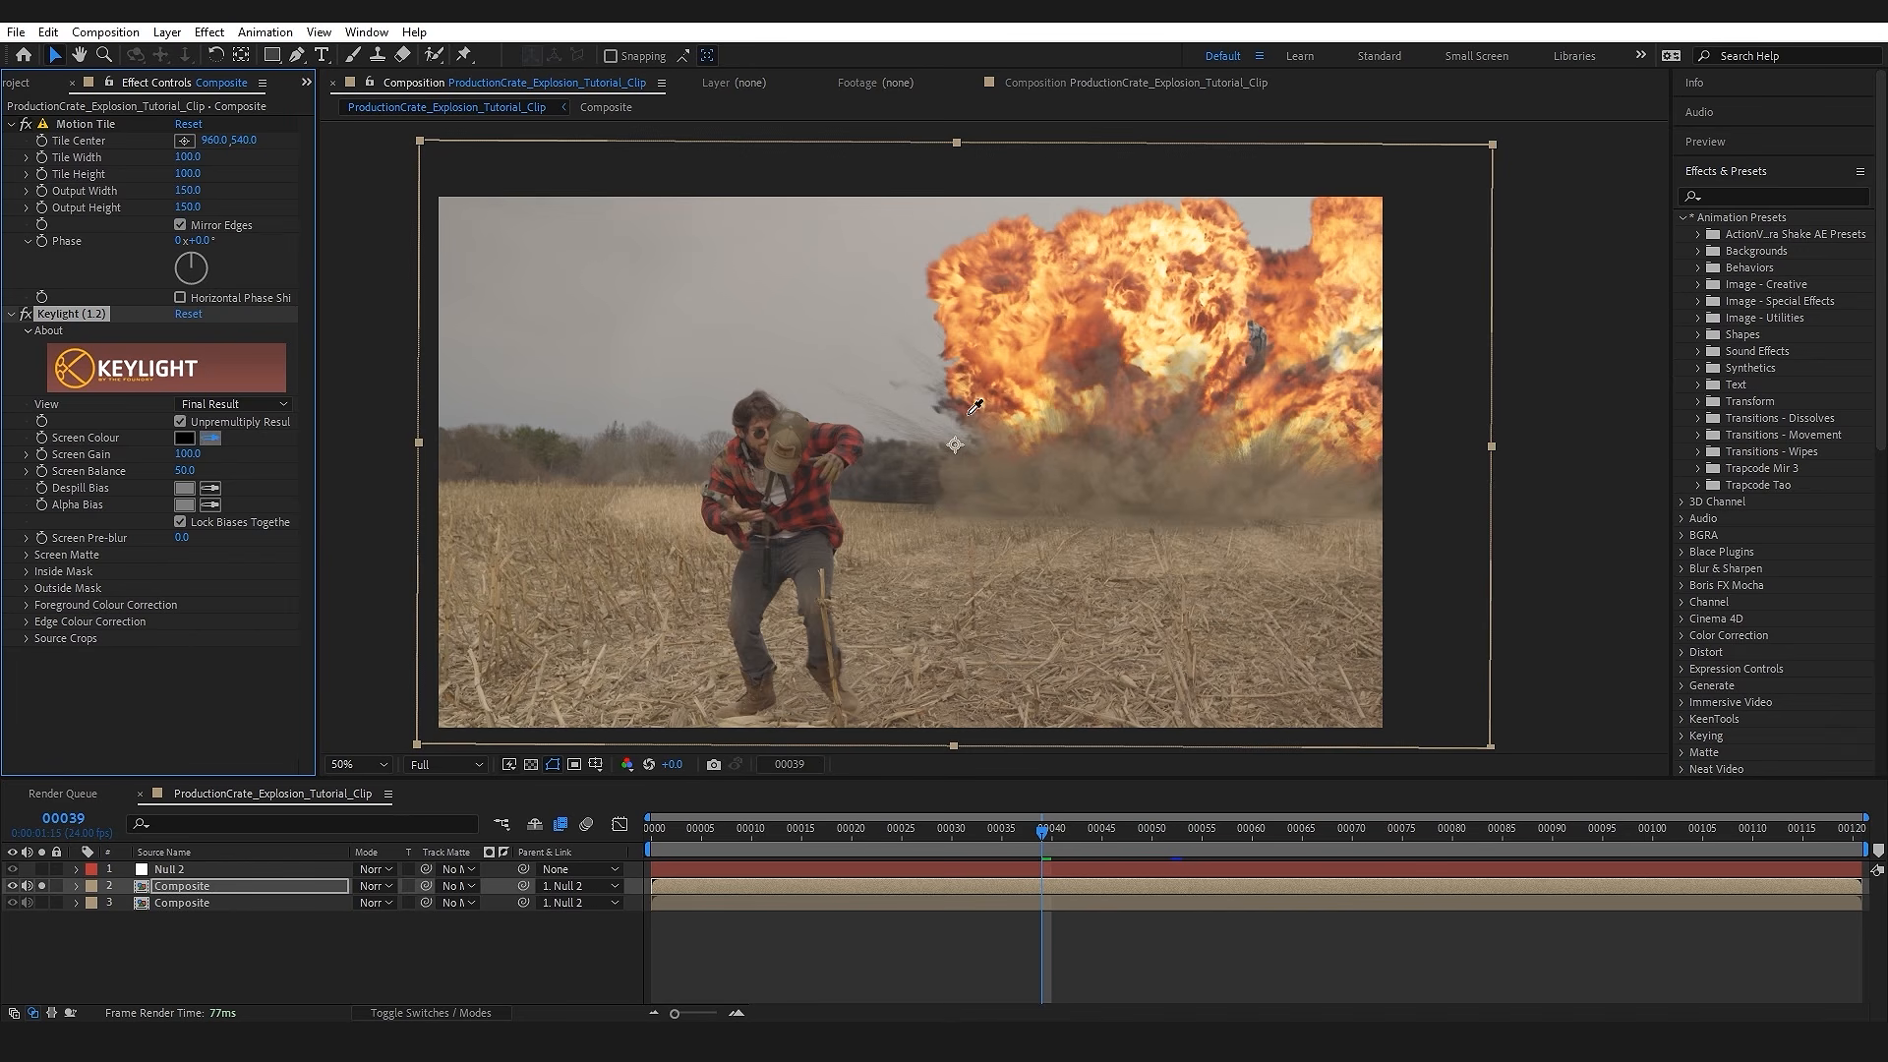
Step: Sample the explosion's bright orange as Keylight's Screen Colour and set Clip Black to 31 and Clip White to 3
{"action": "left_click", "coordinate": [1040, 354]}
{"action": "left_click", "coordinate": [242, 680]}
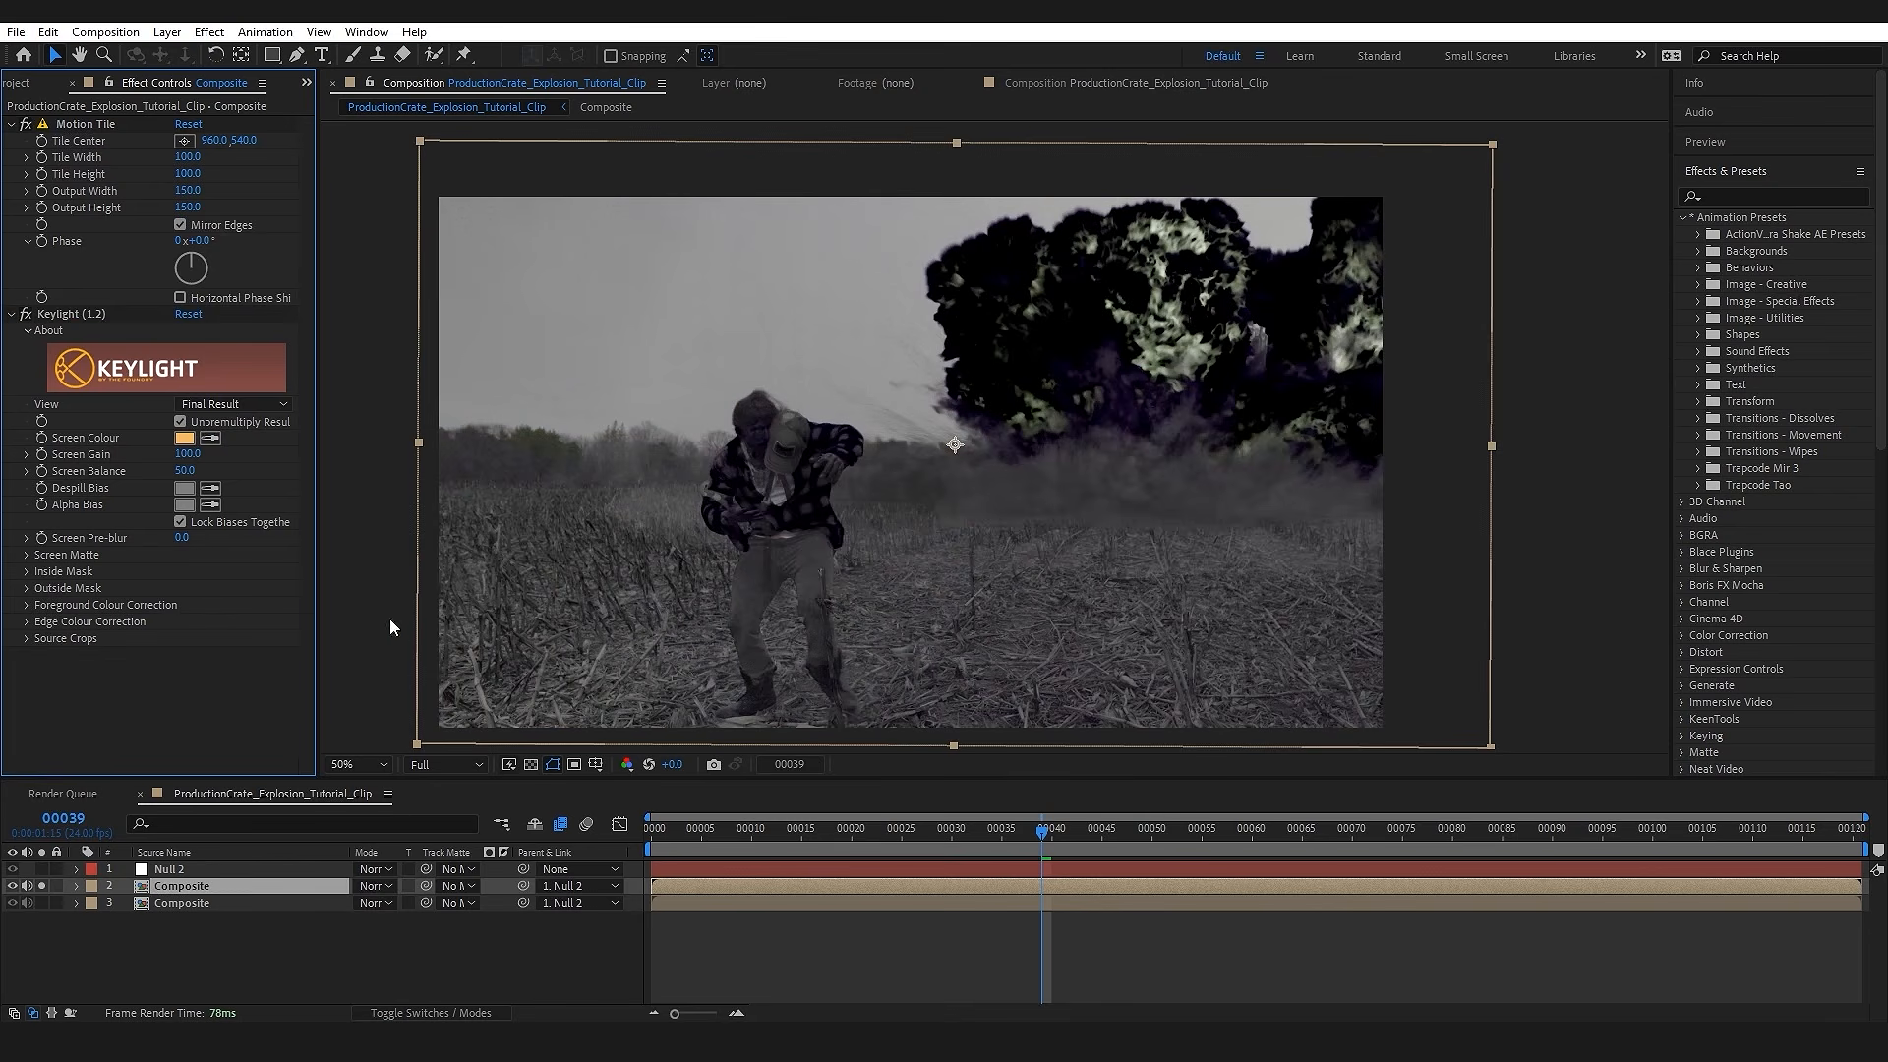
{"action": "left_click", "coordinate": [27, 554]}
{"action": "left_click_drag", "start_coordinate": [184, 570], "coordinate": [103, 591]}
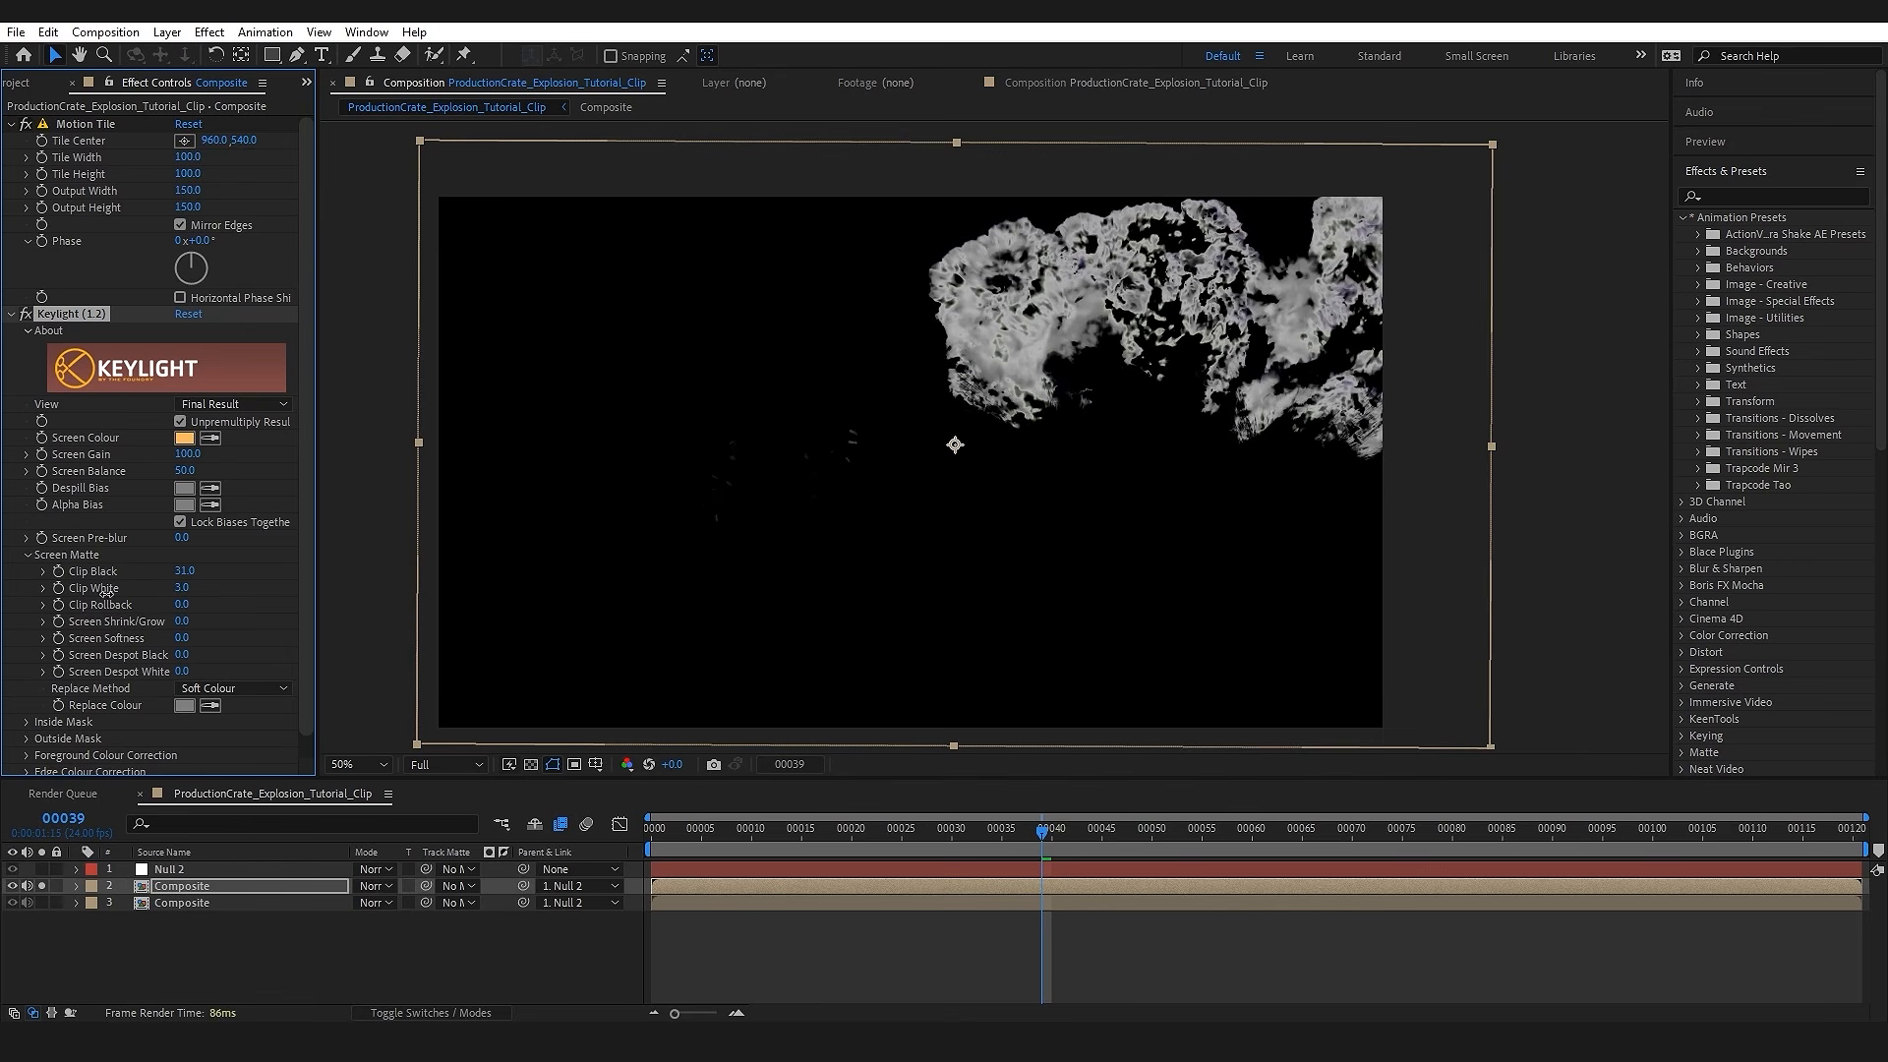
{"action": "mouse_move", "coordinate": [190, 454]}
{"action": "left_mouse_down"}
{"action": "mouse_move", "coordinate": [167, 455]}
{"action": "mouse_move", "coordinate": [195, 458]}
{"action": "left_mouse_up"}
Step: Apply Fast Box Blur to the keyed Composite copy and set its Blur Radius to 100
{"action": "left_click", "coordinate": [199, 887]}
{"action": "key", "text": "ctrl+space"}
{"action": "type", "text": "box"}
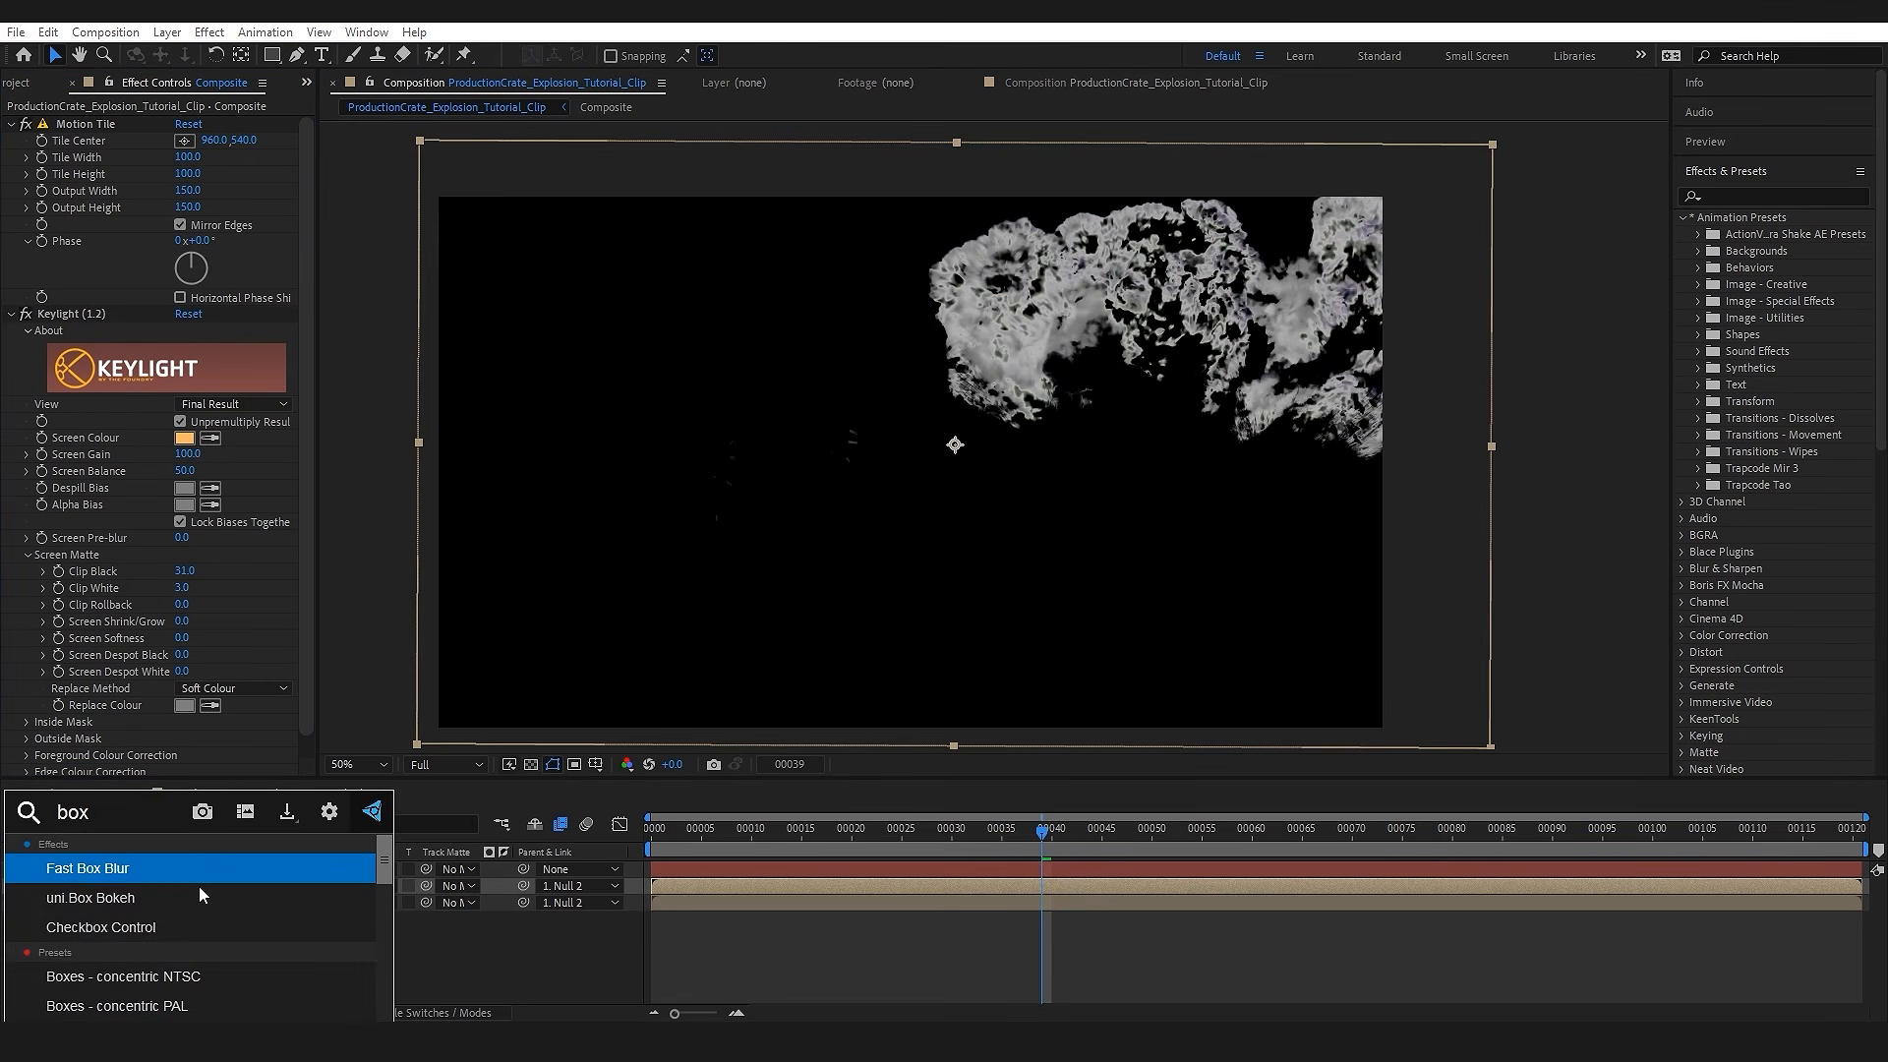
{"action": "key", "text": "Return"}
{"action": "left_click", "coordinate": [185, 715]}
{"action": "type", "text": "100"}
{"action": "key", "text": "Return"}
Step: Apply Tint to the keyed Composite copy and map white to orange
{"action": "left_click", "coordinate": [210, 894]}
{"action": "key", "text": "ctrl+space"}
{"action": "type", "text": "tint"}
{"action": "key", "text": "Return"}
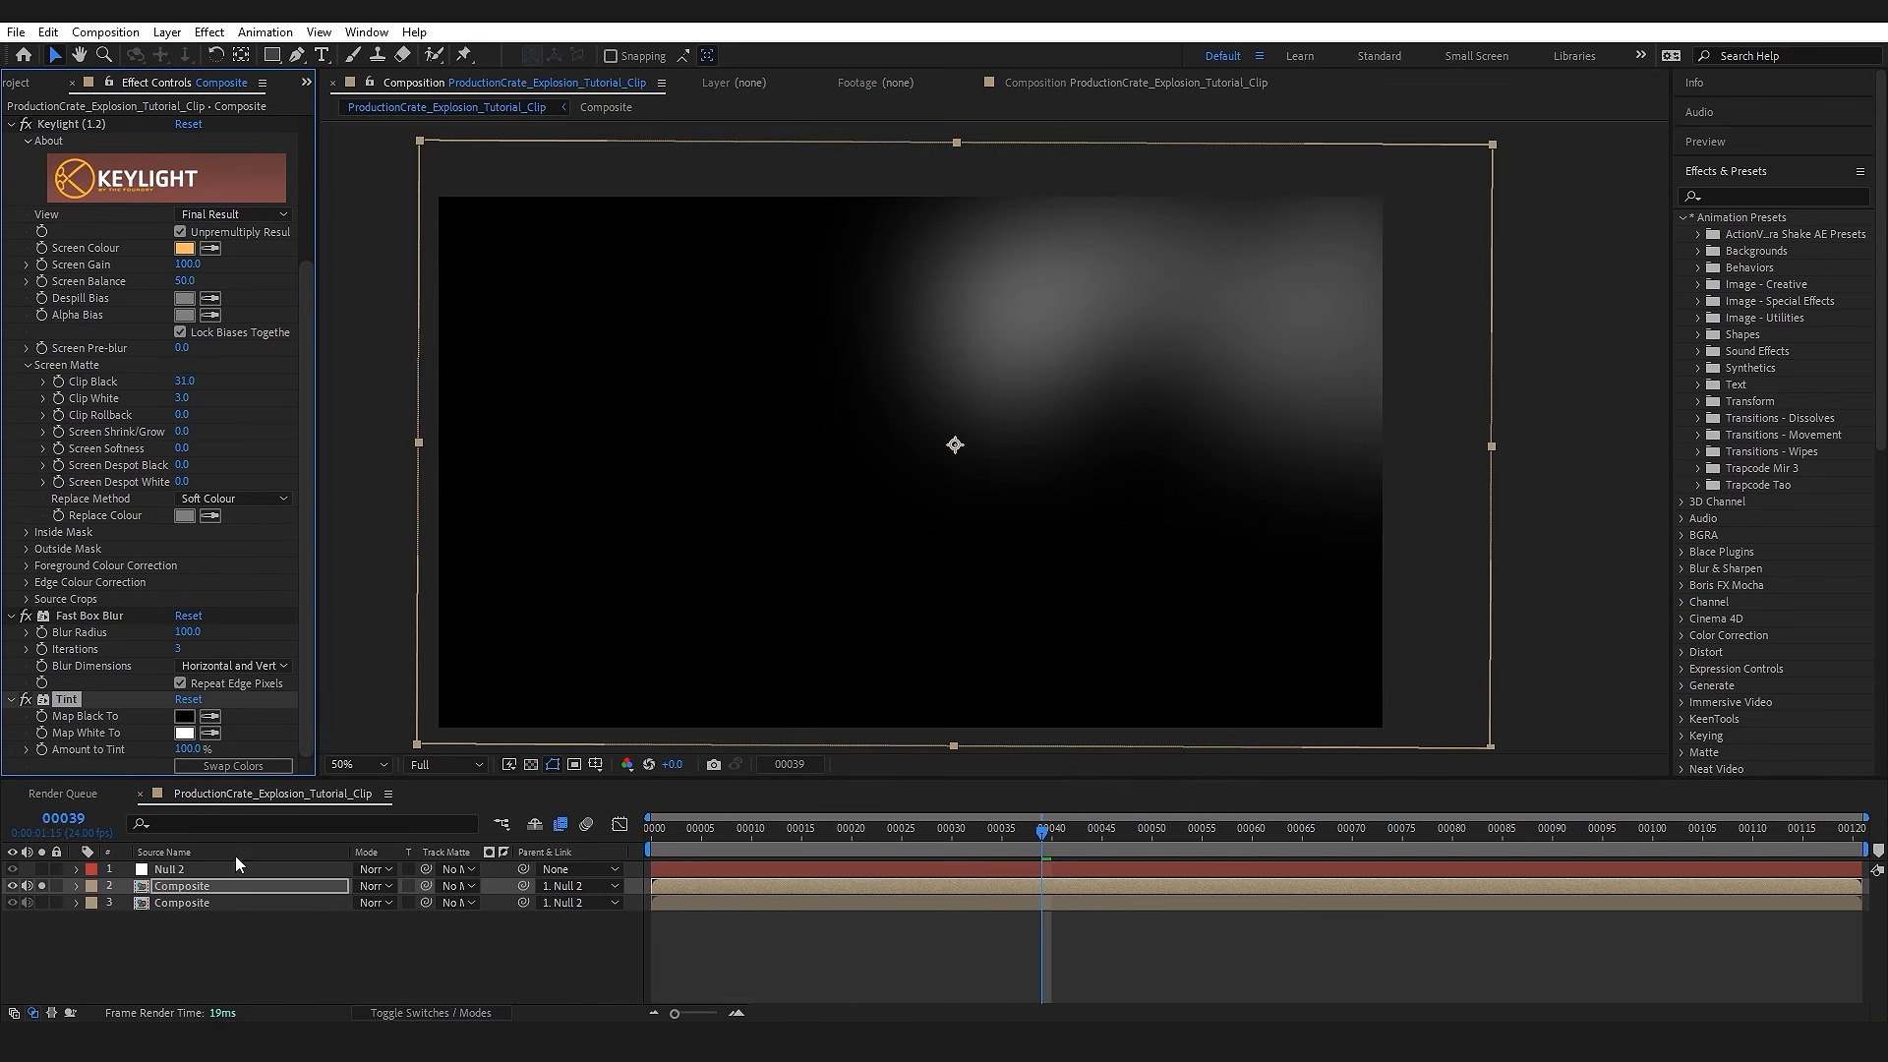
{"action": "left_click", "coordinate": [183, 733]}
{"action": "left_click_drag", "start_coordinate": [422, 971], "coordinate": [429, 962]}
{"action": "mouse_move", "coordinate": [327, 727]}
{"action": "left_mouse_down"}
{"action": "mouse_move", "coordinate": [324, 710]}
{"action": "mouse_move", "coordinate": [350, 714]}
{"action": "left_mouse_up"}
{"action": "left_click", "coordinate": [576, 727]}
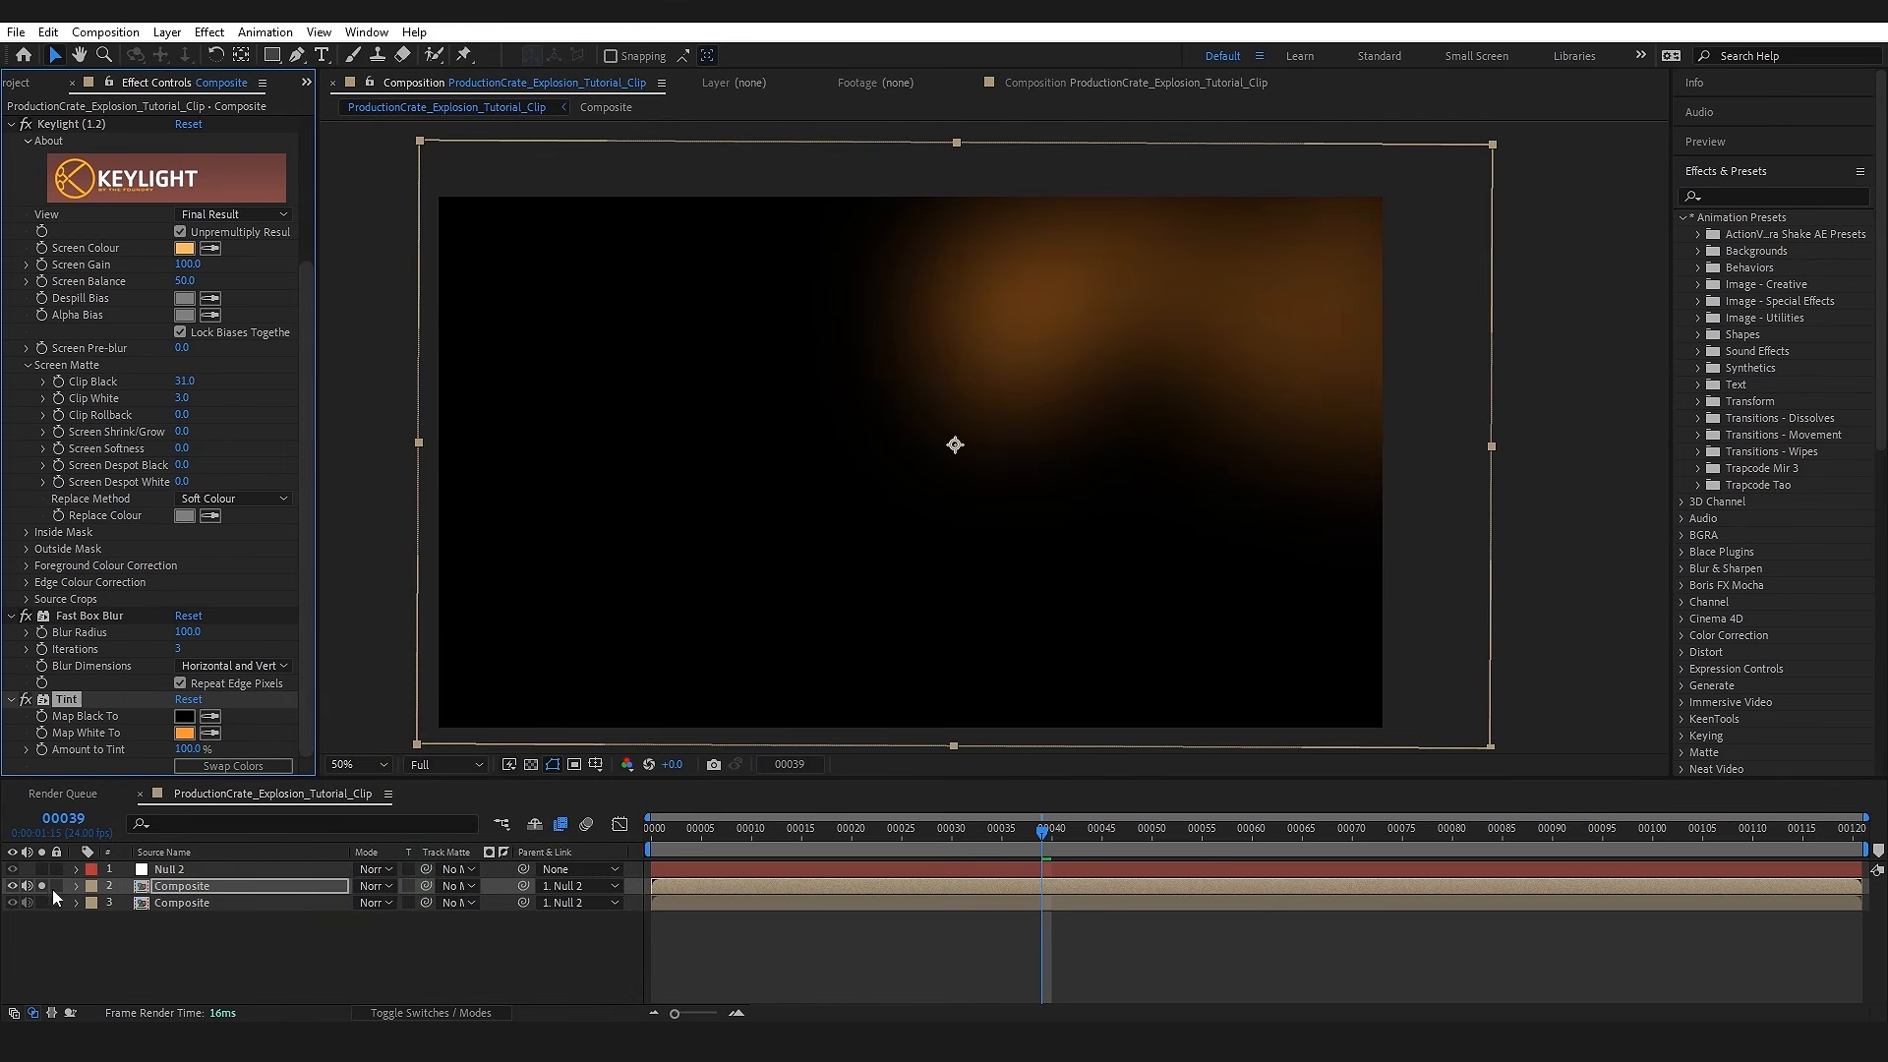
Step: Unsolo the blurred Composite copy and set its blending mode to Screen
{"action": "left_click", "coordinate": [41, 886]}
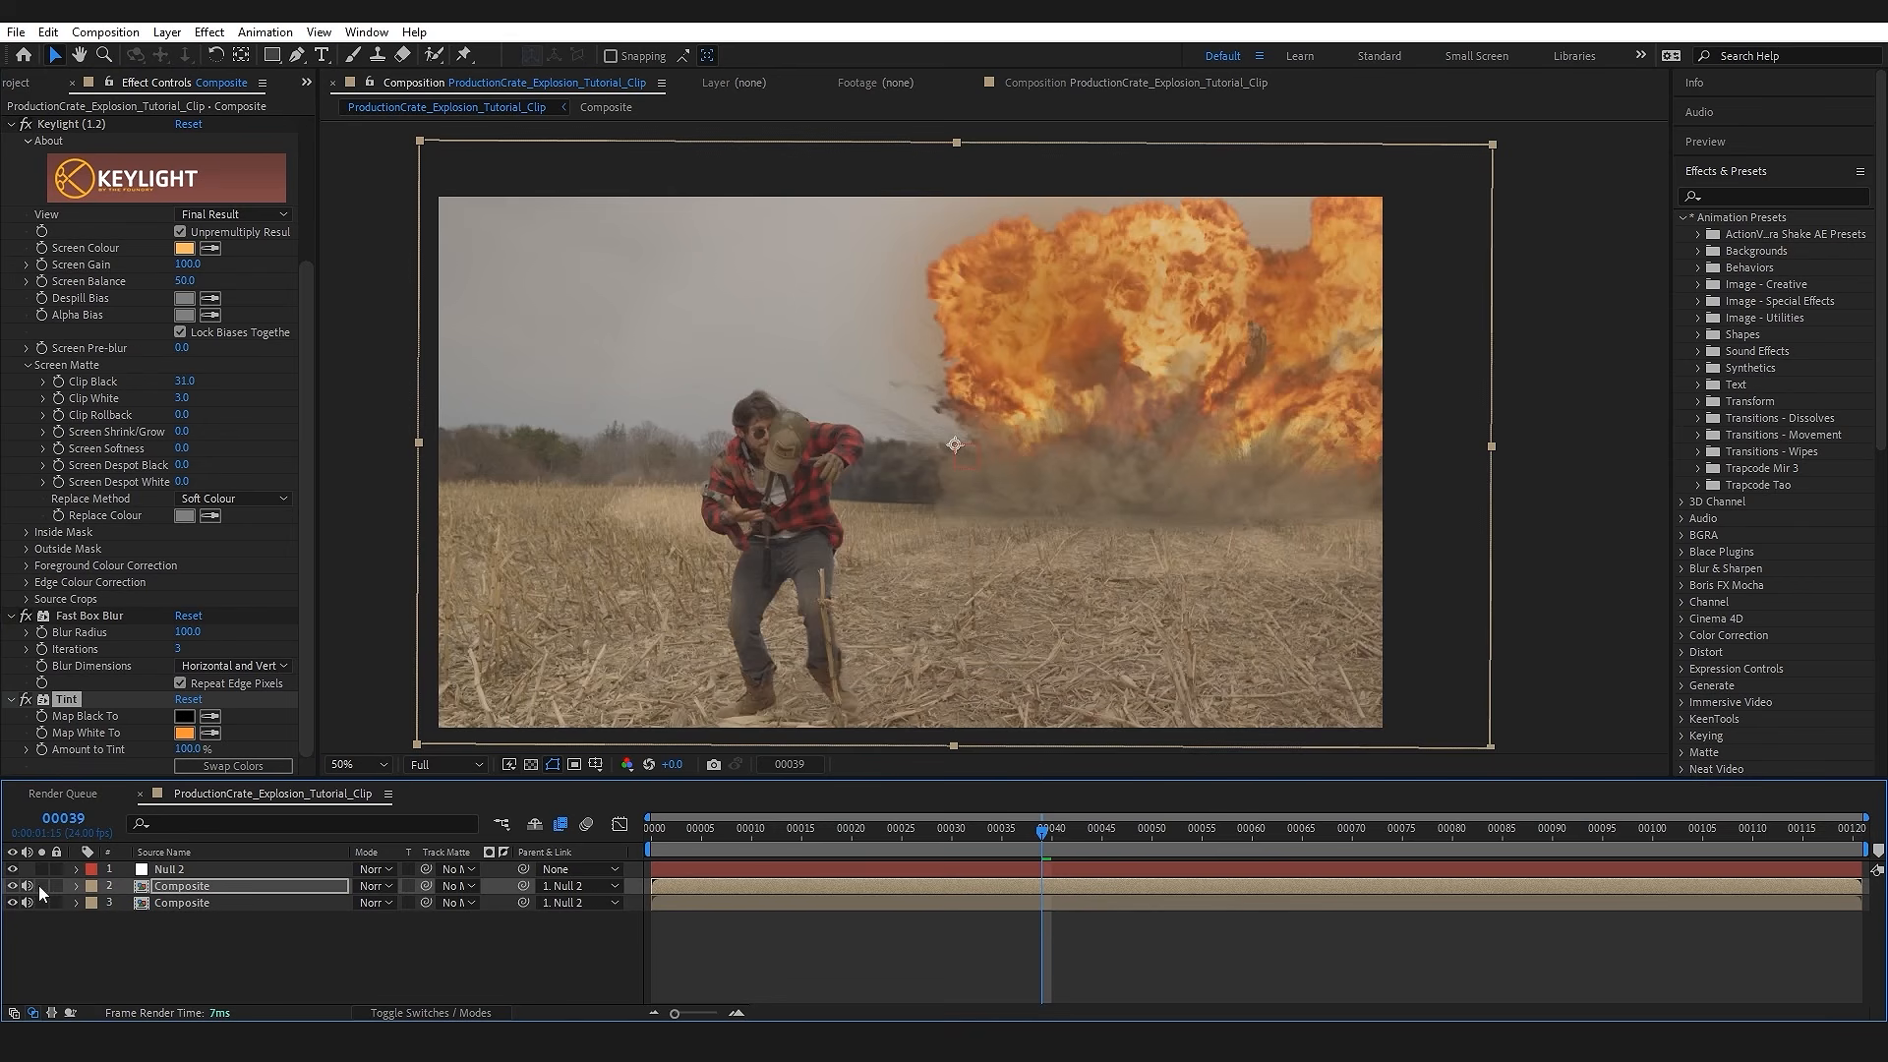
{"action": "left_click", "coordinate": [373, 886]}
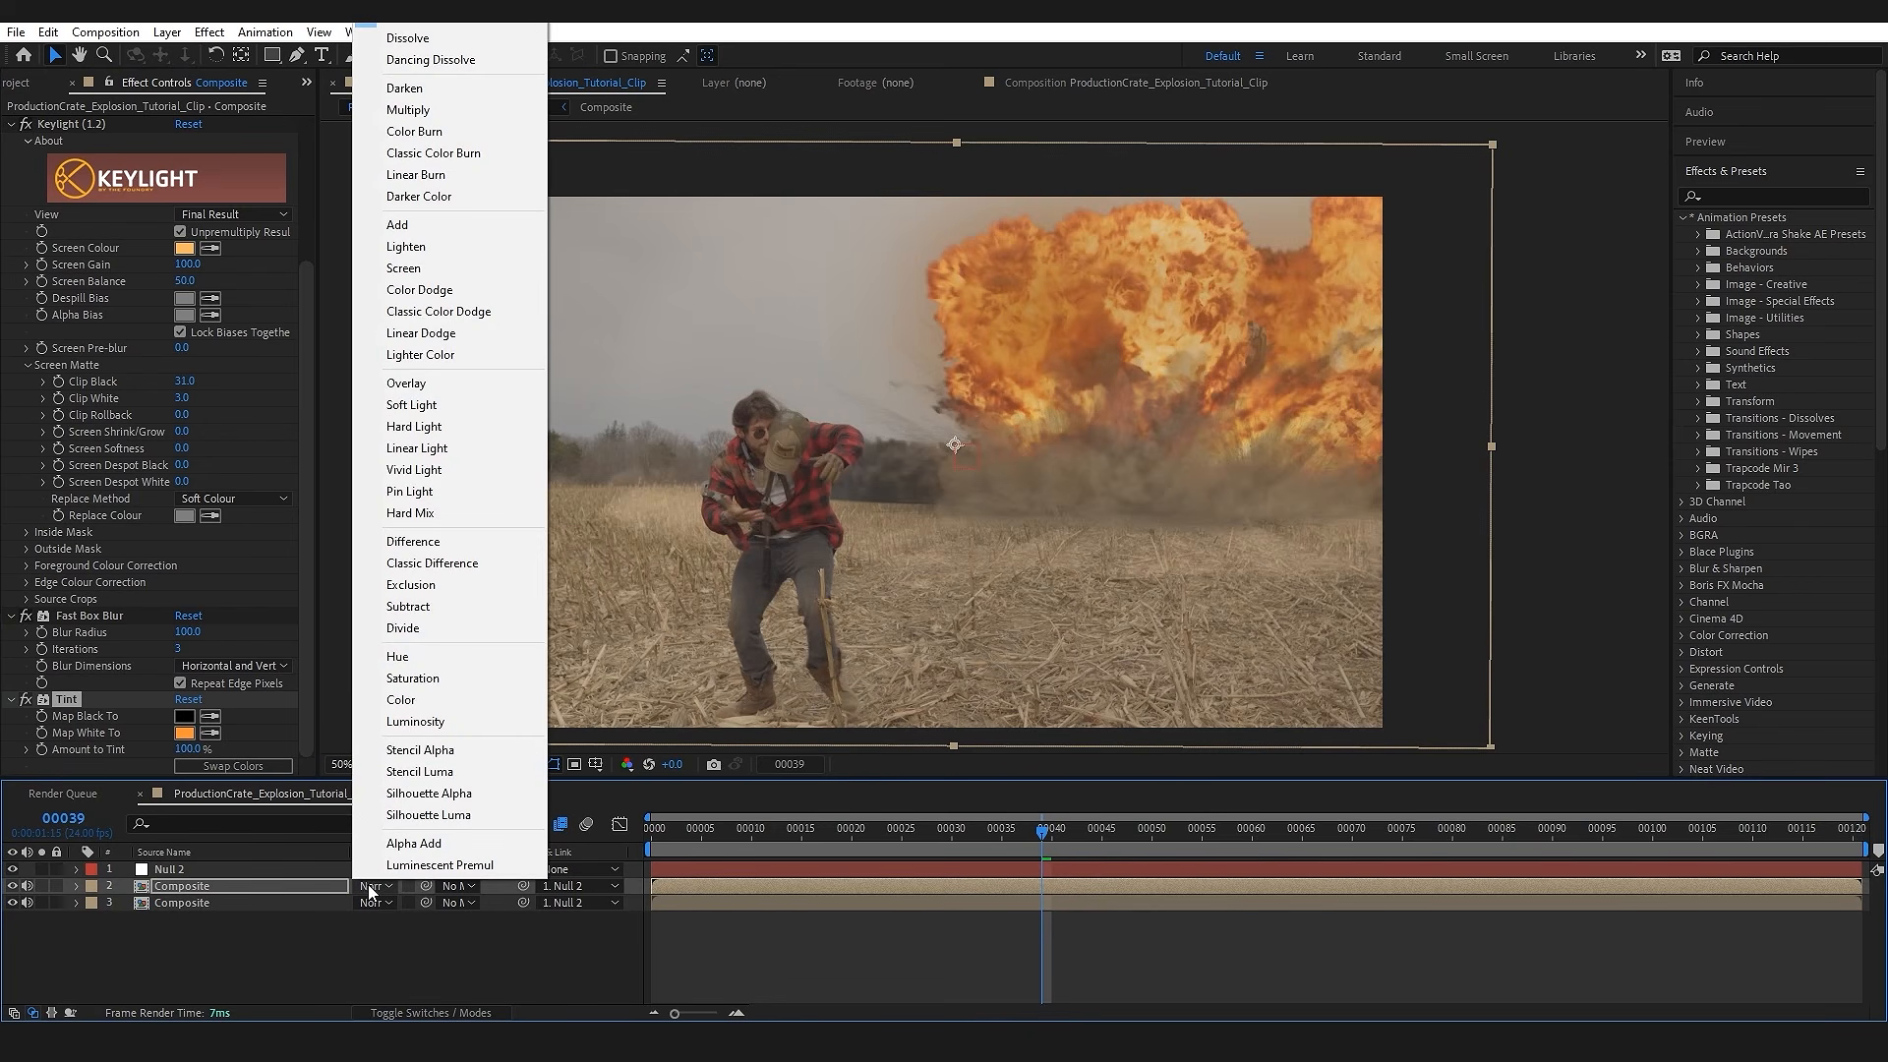
{"action": "left_click", "coordinate": [370, 885]}
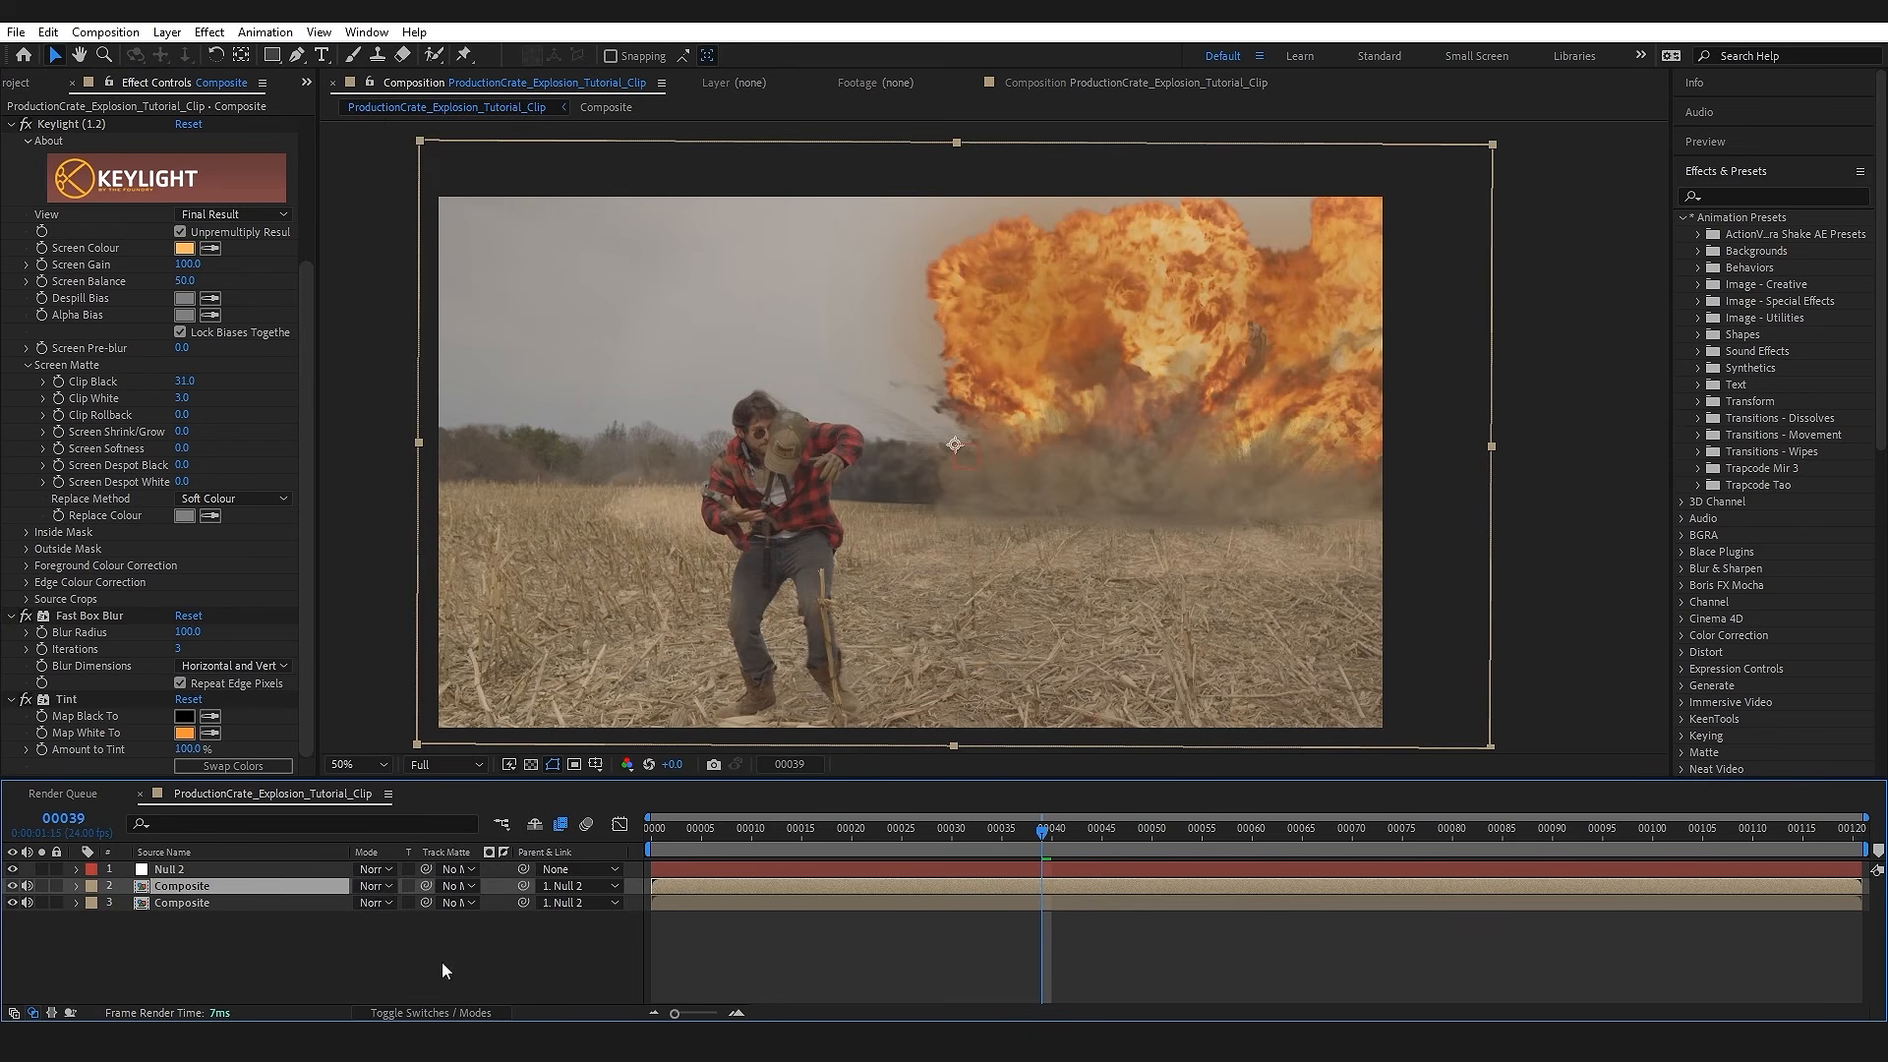
{"action": "left_click", "coordinate": [439, 1011]}
{"action": "left_click", "coordinate": [440, 1011]}
{"action": "left_click", "coordinate": [439, 1012]}
{"action": "left_click", "coordinate": [440, 1012]}
{"action": "left_click", "coordinate": [372, 886]}
{"action": "left_click", "coordinate": [462, 268]}
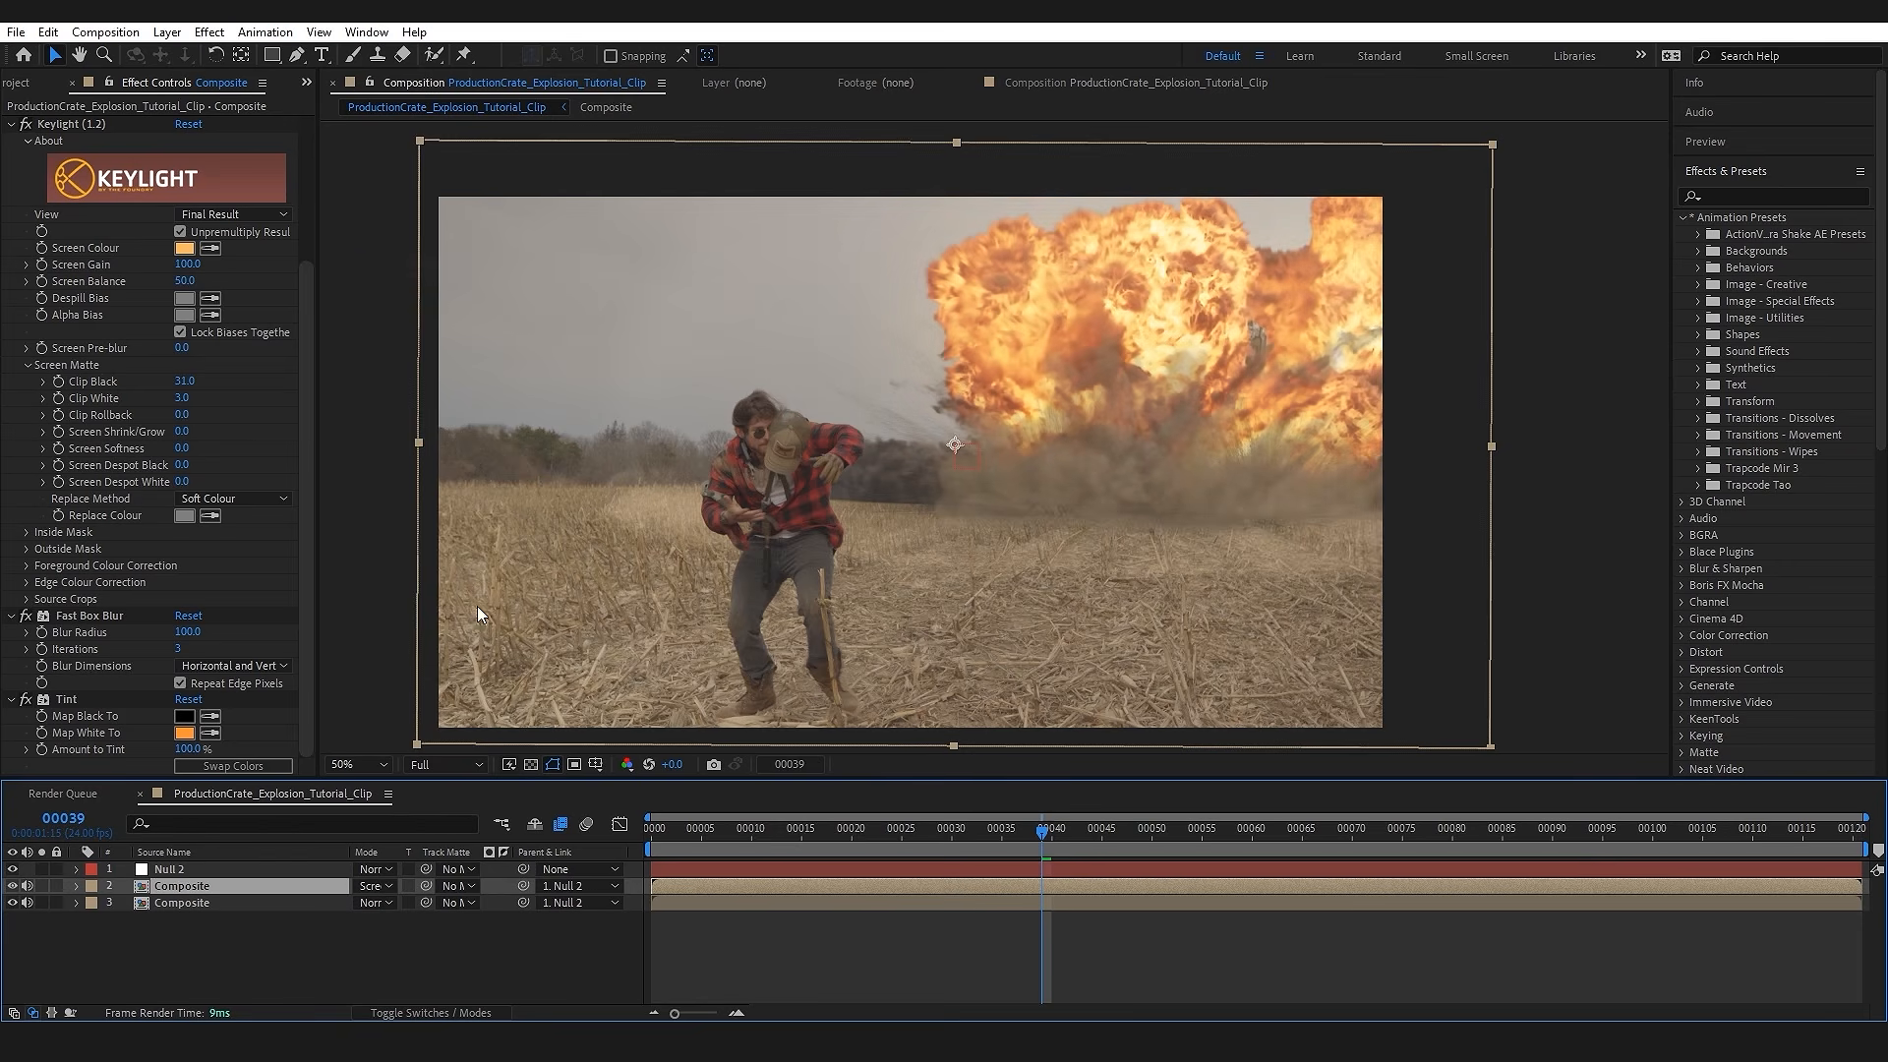
Step: Compare the shot with the glow layer off and on, and check it at frames 48 and 46
{"action": "left_click", "coordinate": [13, 887]}
{"action": "left_click", "coordinate": [13, 887]}
{"action": "left_click", "coordinate": [13, 887]}
{"action": "left_click", "coordinate": [13, 886]}
{"action": "left_click", "coordinate": [1131, 832]}
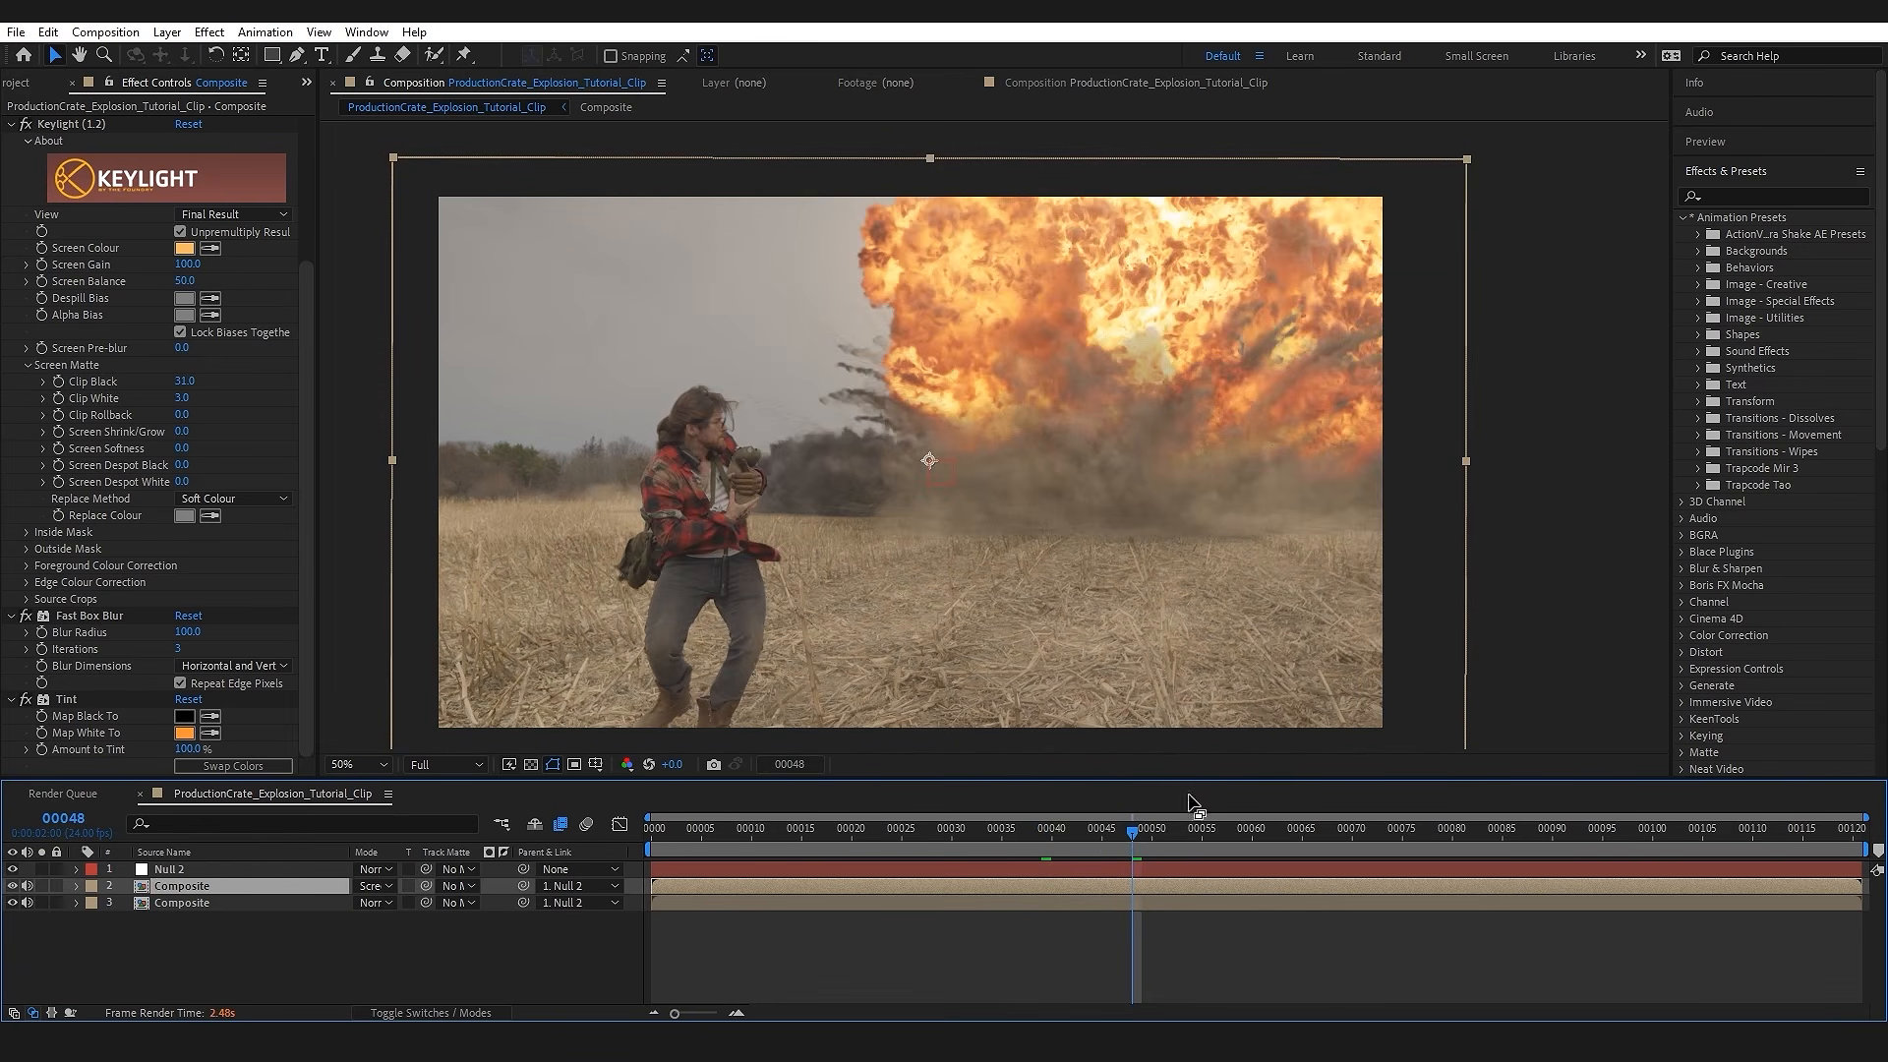
{"action": "left_click", "coordinate": [1107, 832]}
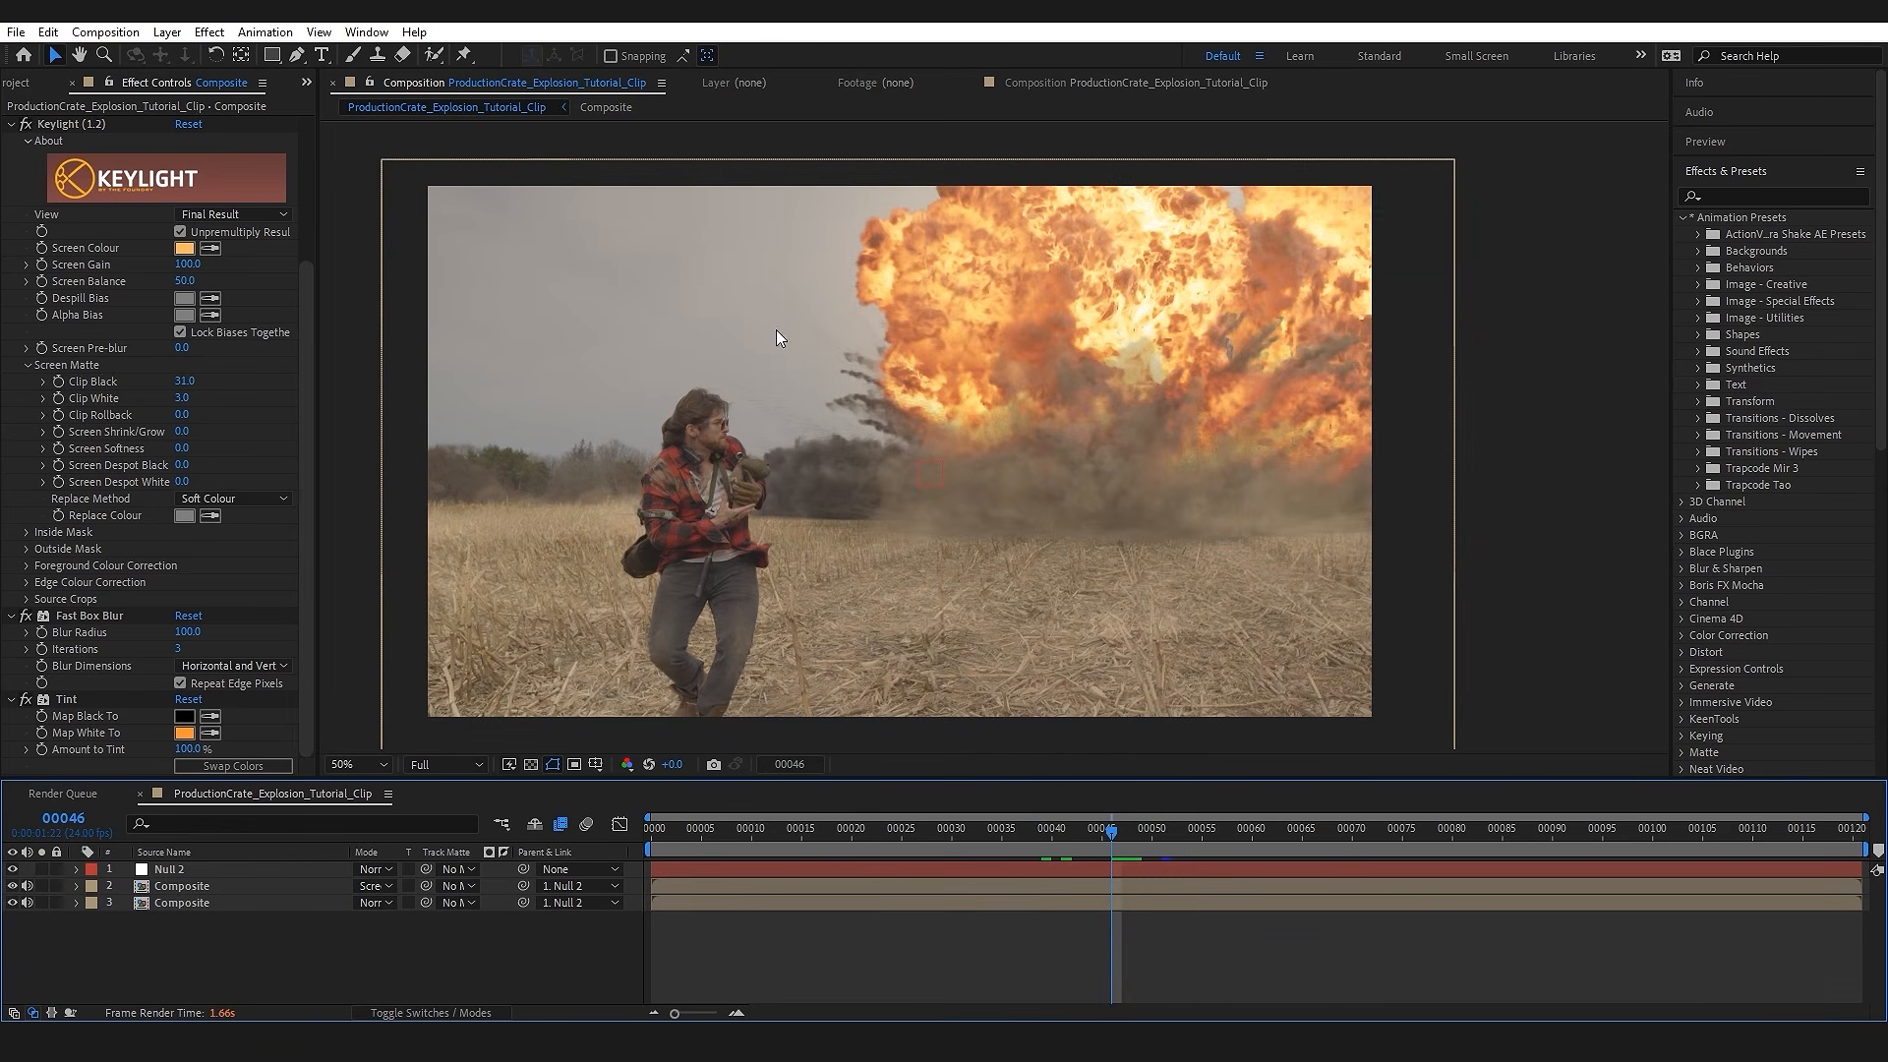
Step: Create an adjustment layer above all layers and apply the Curves effect to it
{"action": "left_click", "coordinate": [167, 33]}
{"action": "mouse_move", "coordinate": [179, 56]}
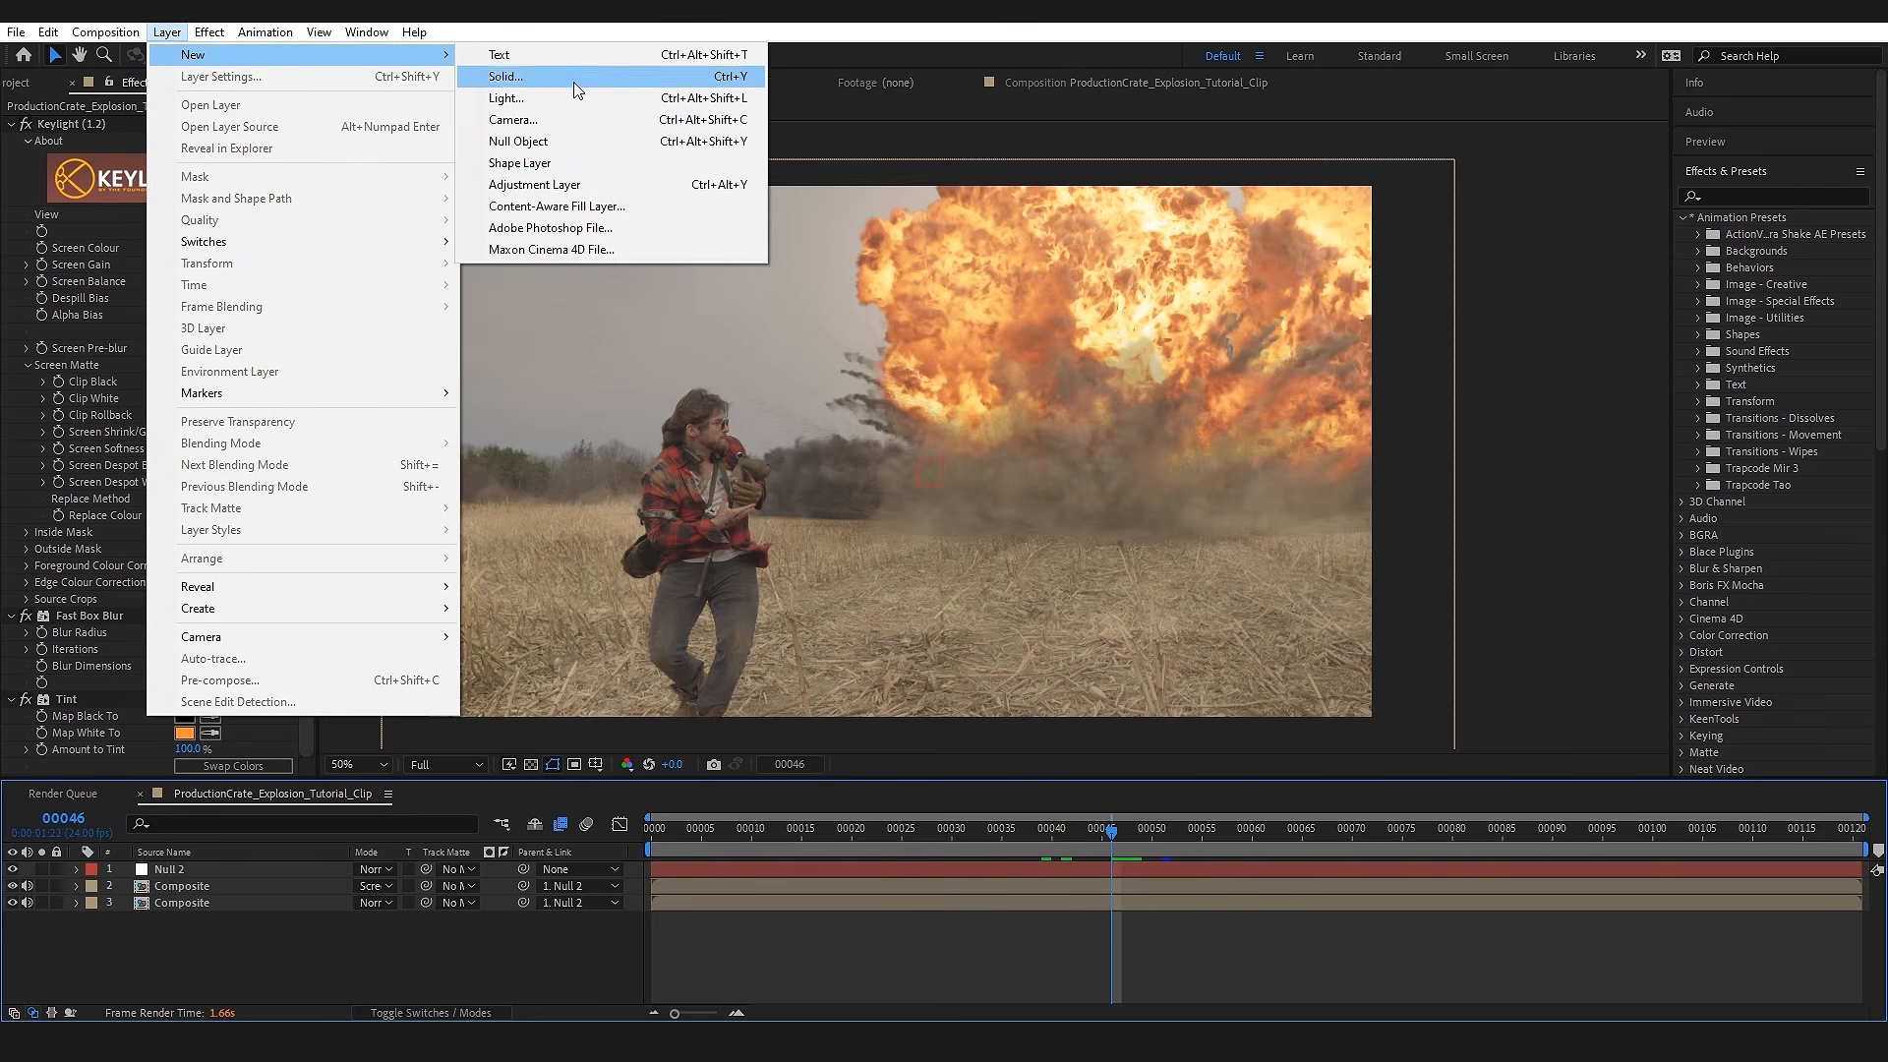
{"action": "left_click", "coordinate": [589, 187]}
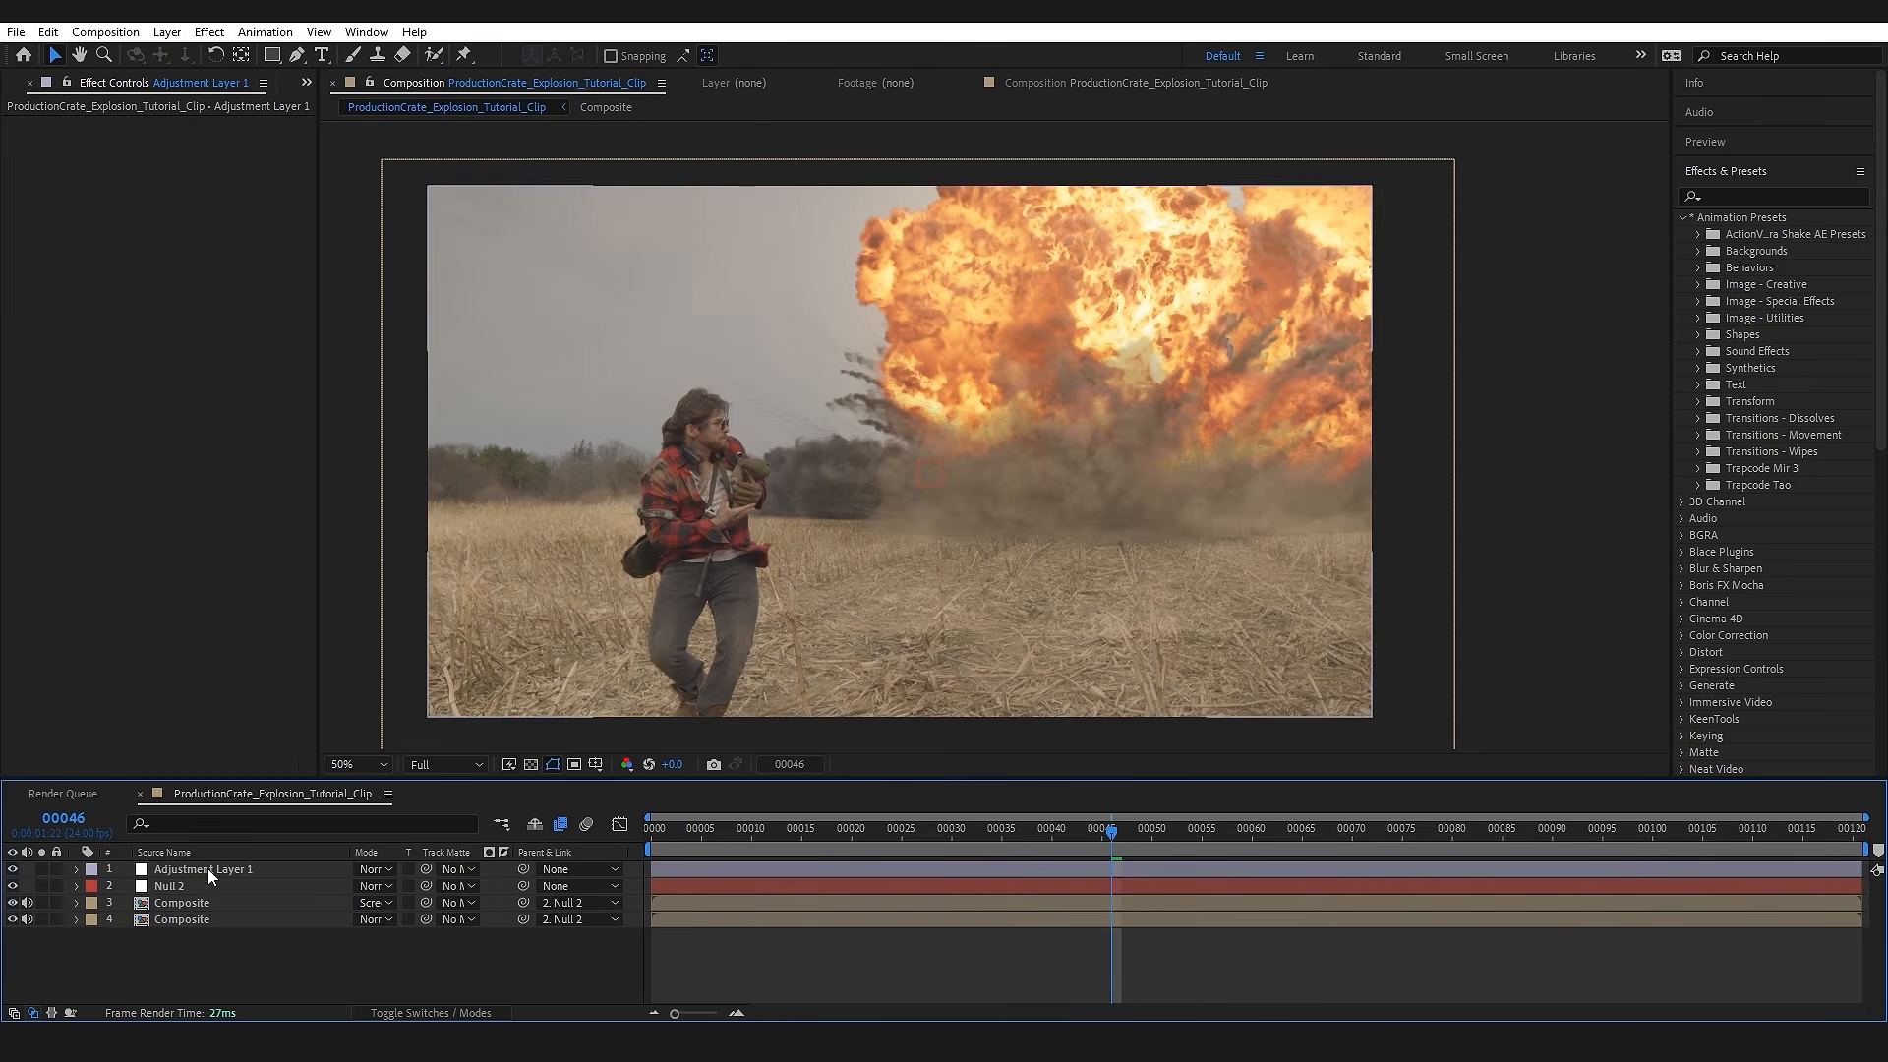
{"action": "key", "text": "ctrl+space"}
{"action": "type", "text": "c"}
{"action": "type", "text": "s"}
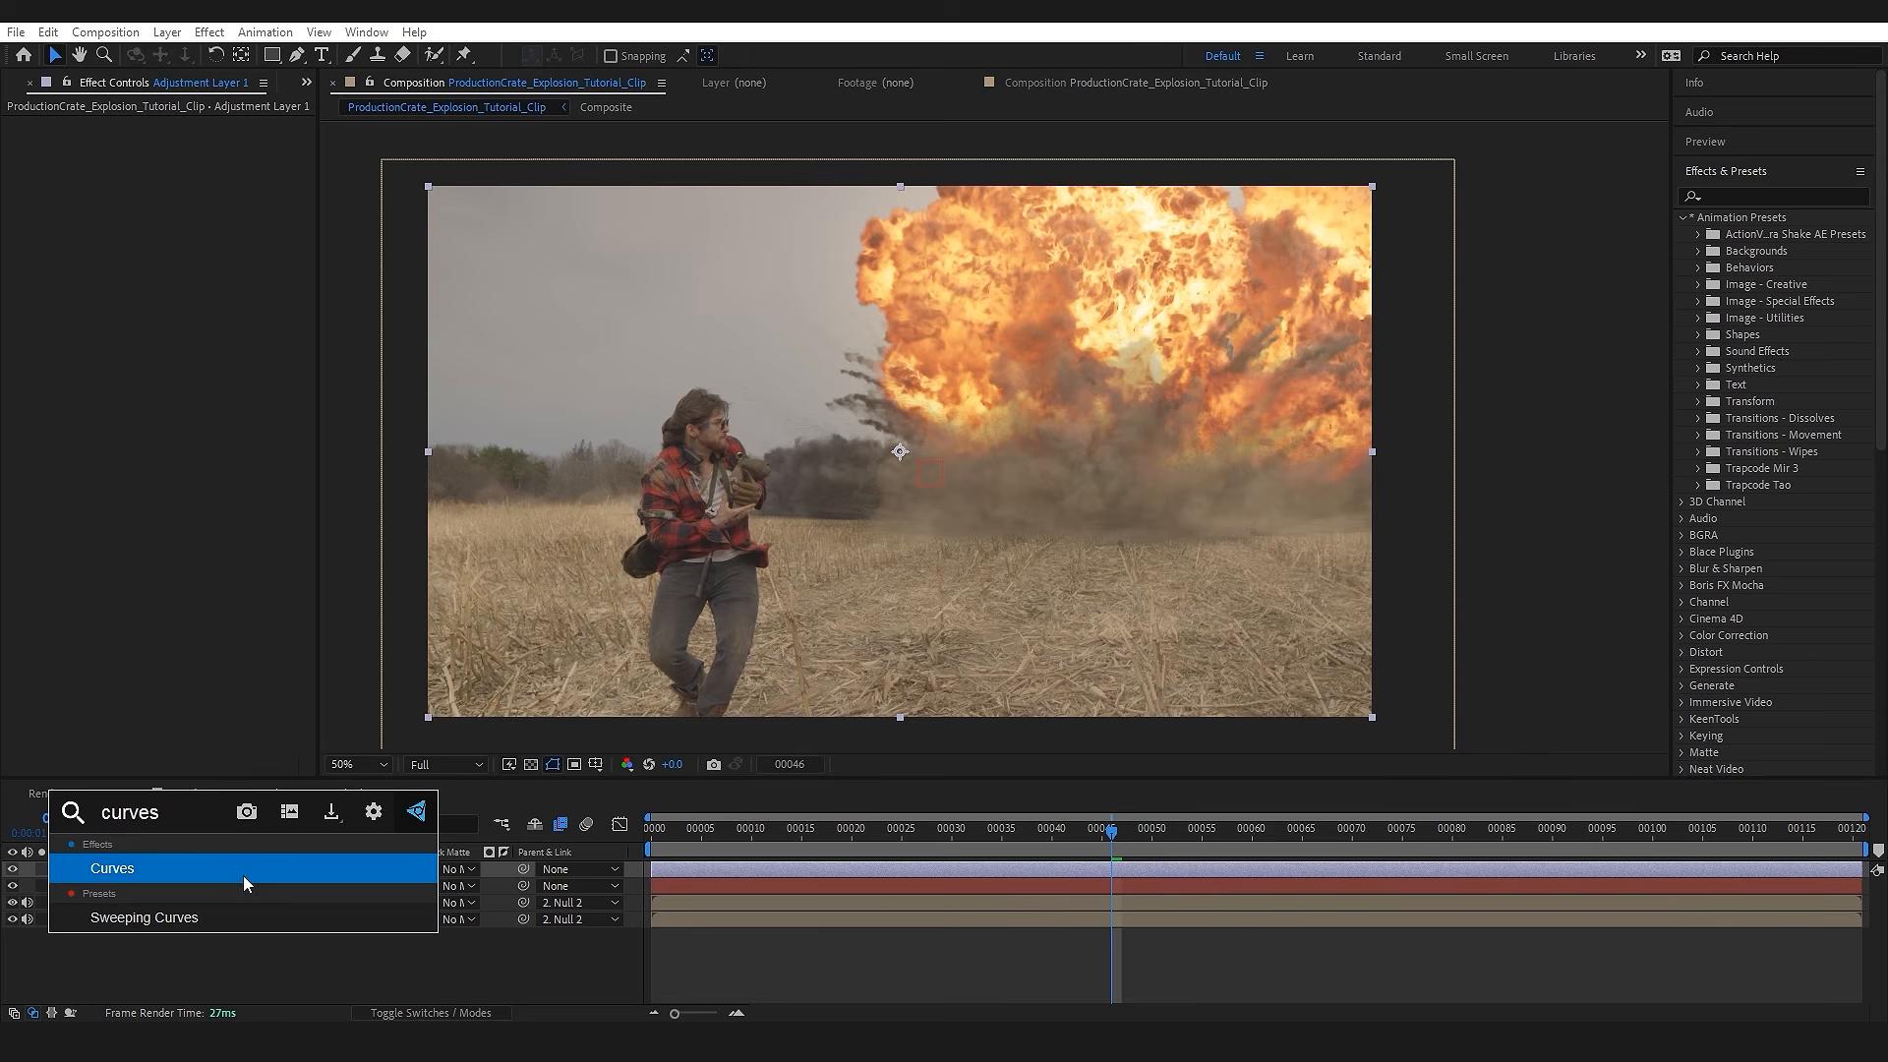
{"action": "key", "text": "Return"}
Step: Shape the RGB curve into a gentle S for more contrast and fine-tune the individual colour channel curves
{"action": "left_click_drag", "start_coordinate": [165, 325], "coordinate": [172, 339]}
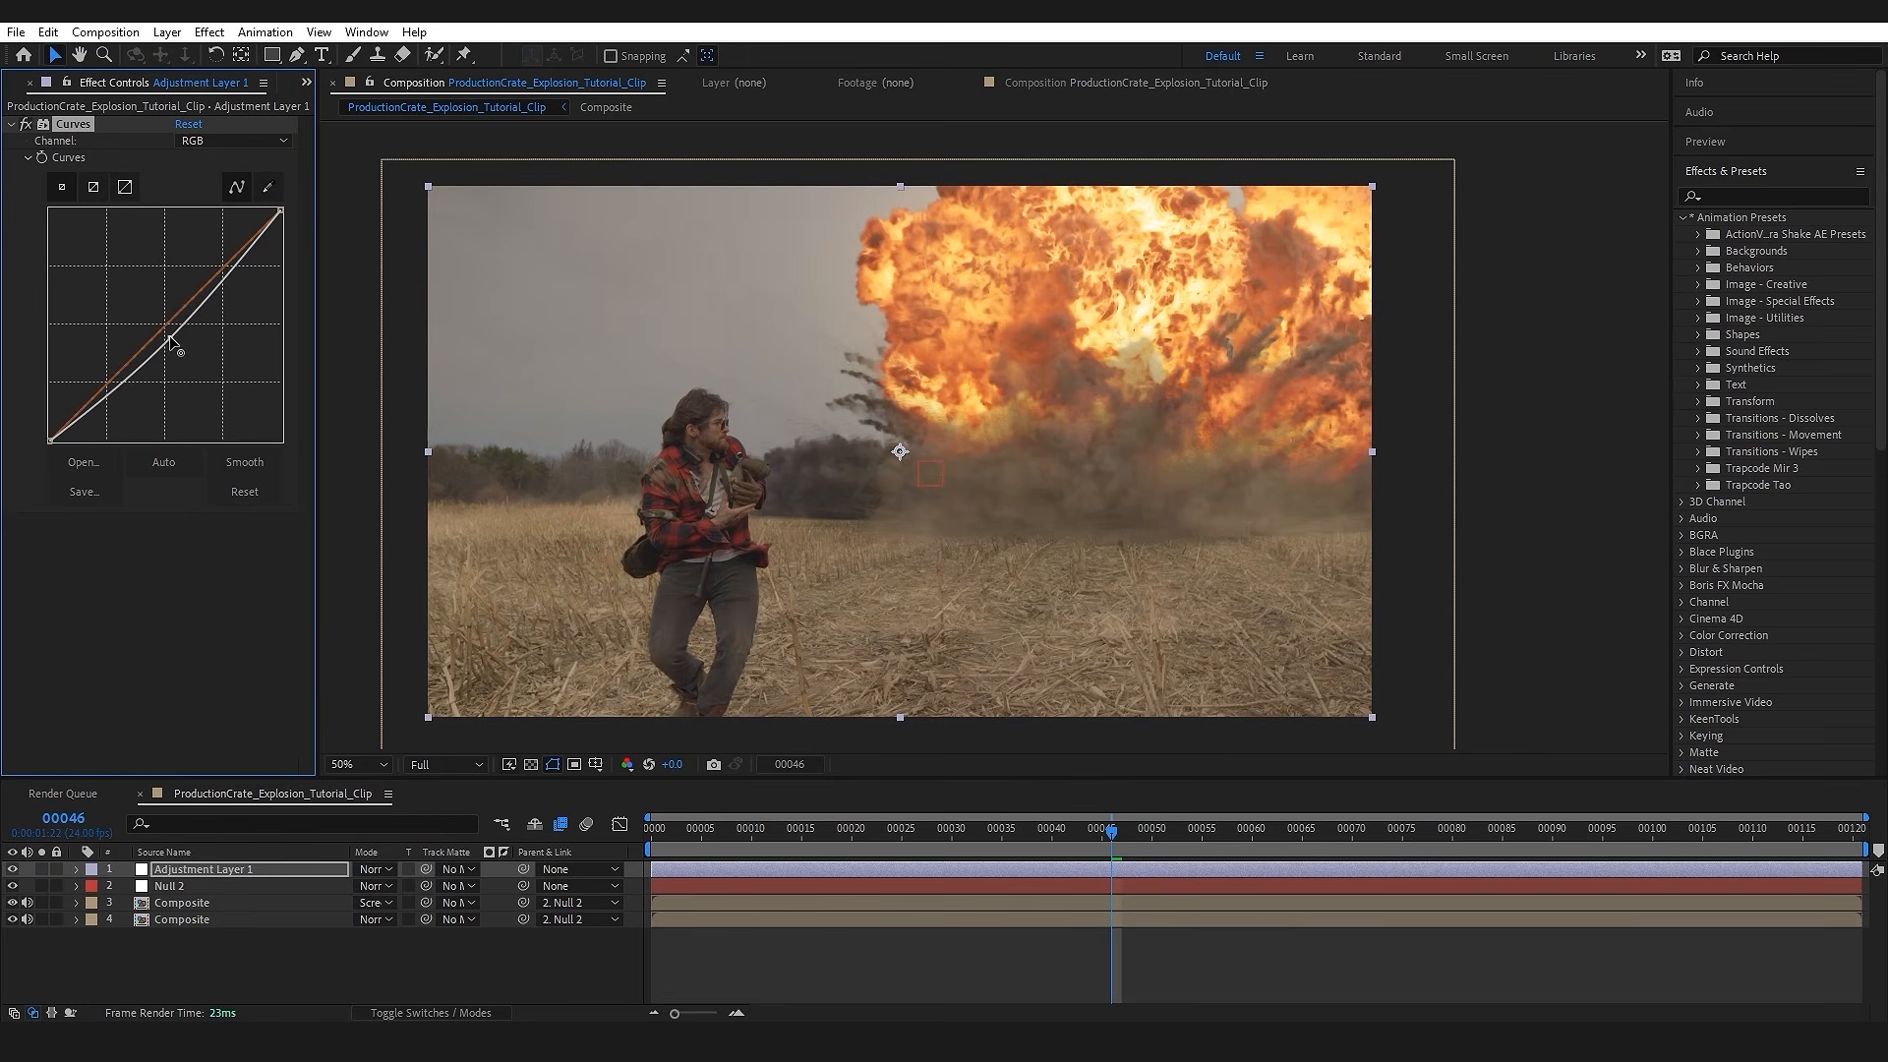
{"action": "left_click_drag", "start_coordinate": [227, 273], "coordinate": [220, 265]}
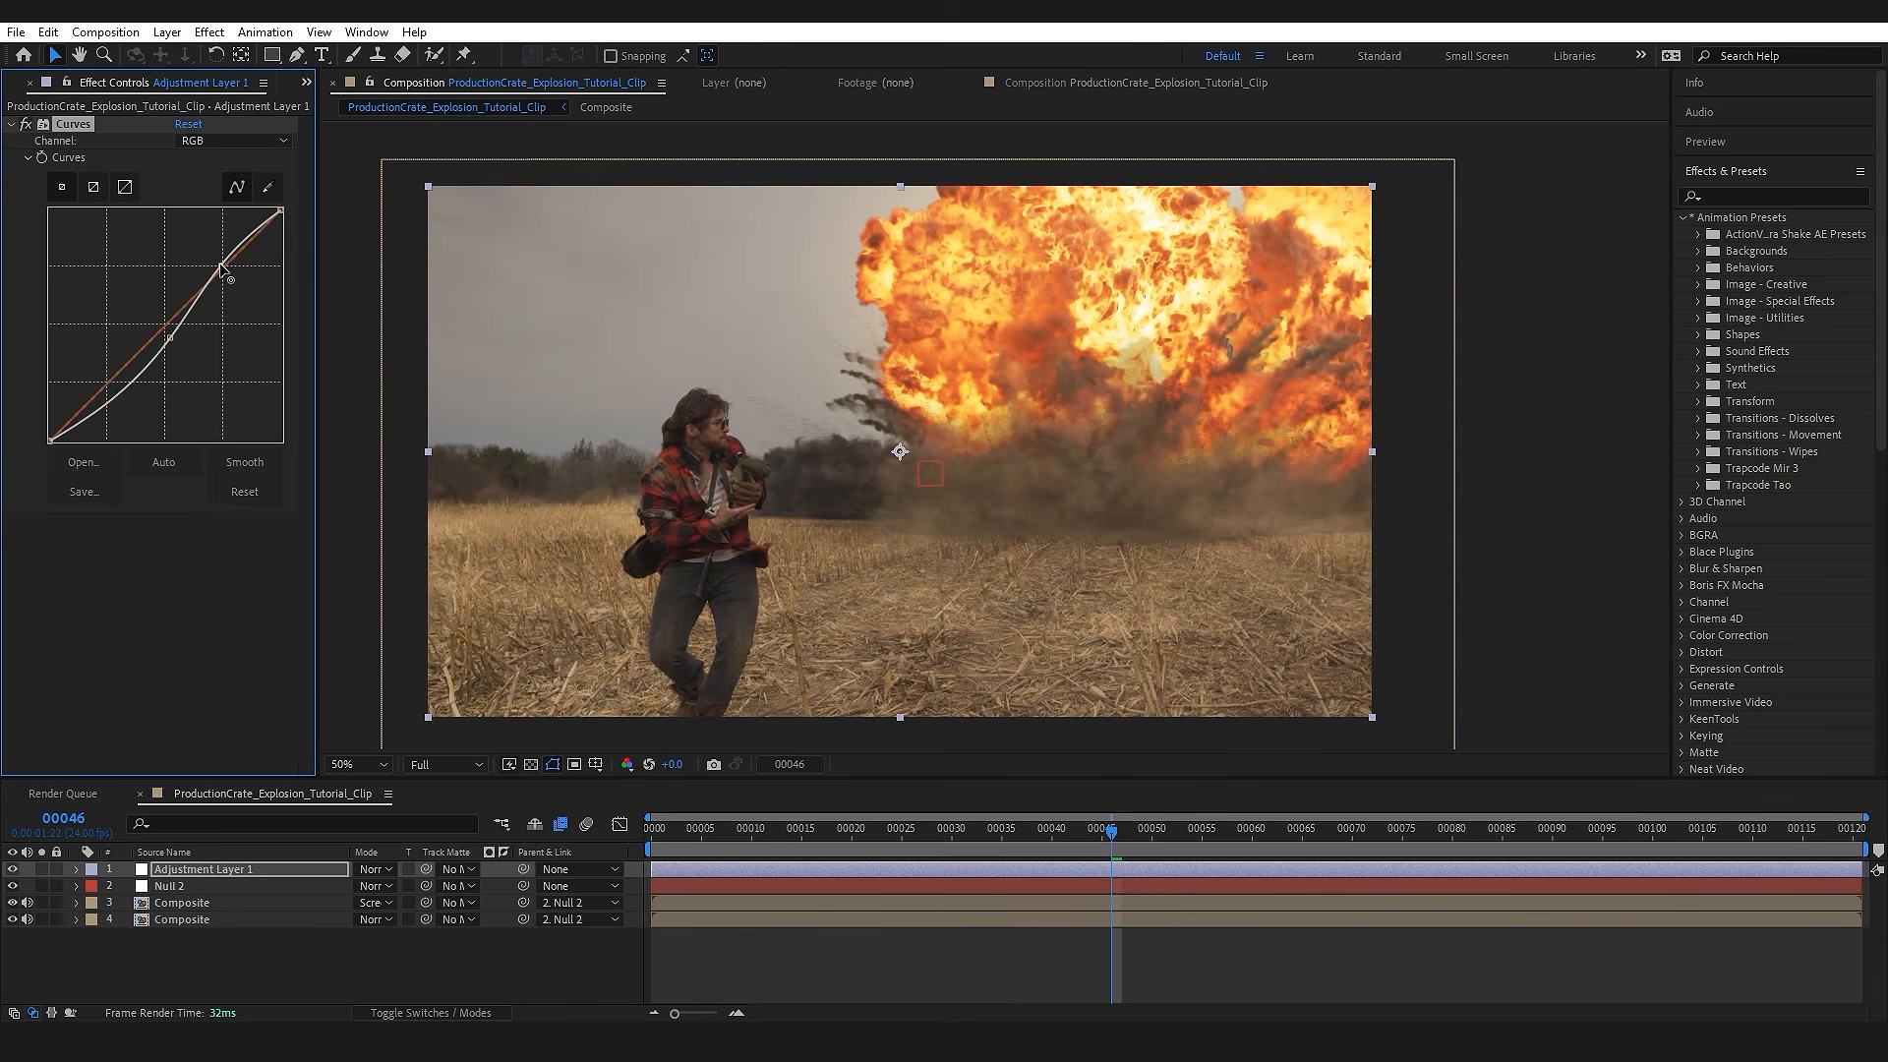
{"action": "left_click", "coordinate": [209, 147]}
{"action": "left_click", "coordinate": [226, 225]}
{"action": "left_click", "coordinate": [216, 144]}
{"action": "left_click", "coordinate": [221, 178]}
Step: Apply CC Vignette to the adjustment layer and set its Amount to 50
{"action": "left_click", "coordinate": [238, 870]}
{"action": "key", "text": "ctrl+space"}
{"action": "type", "text": "vign"}
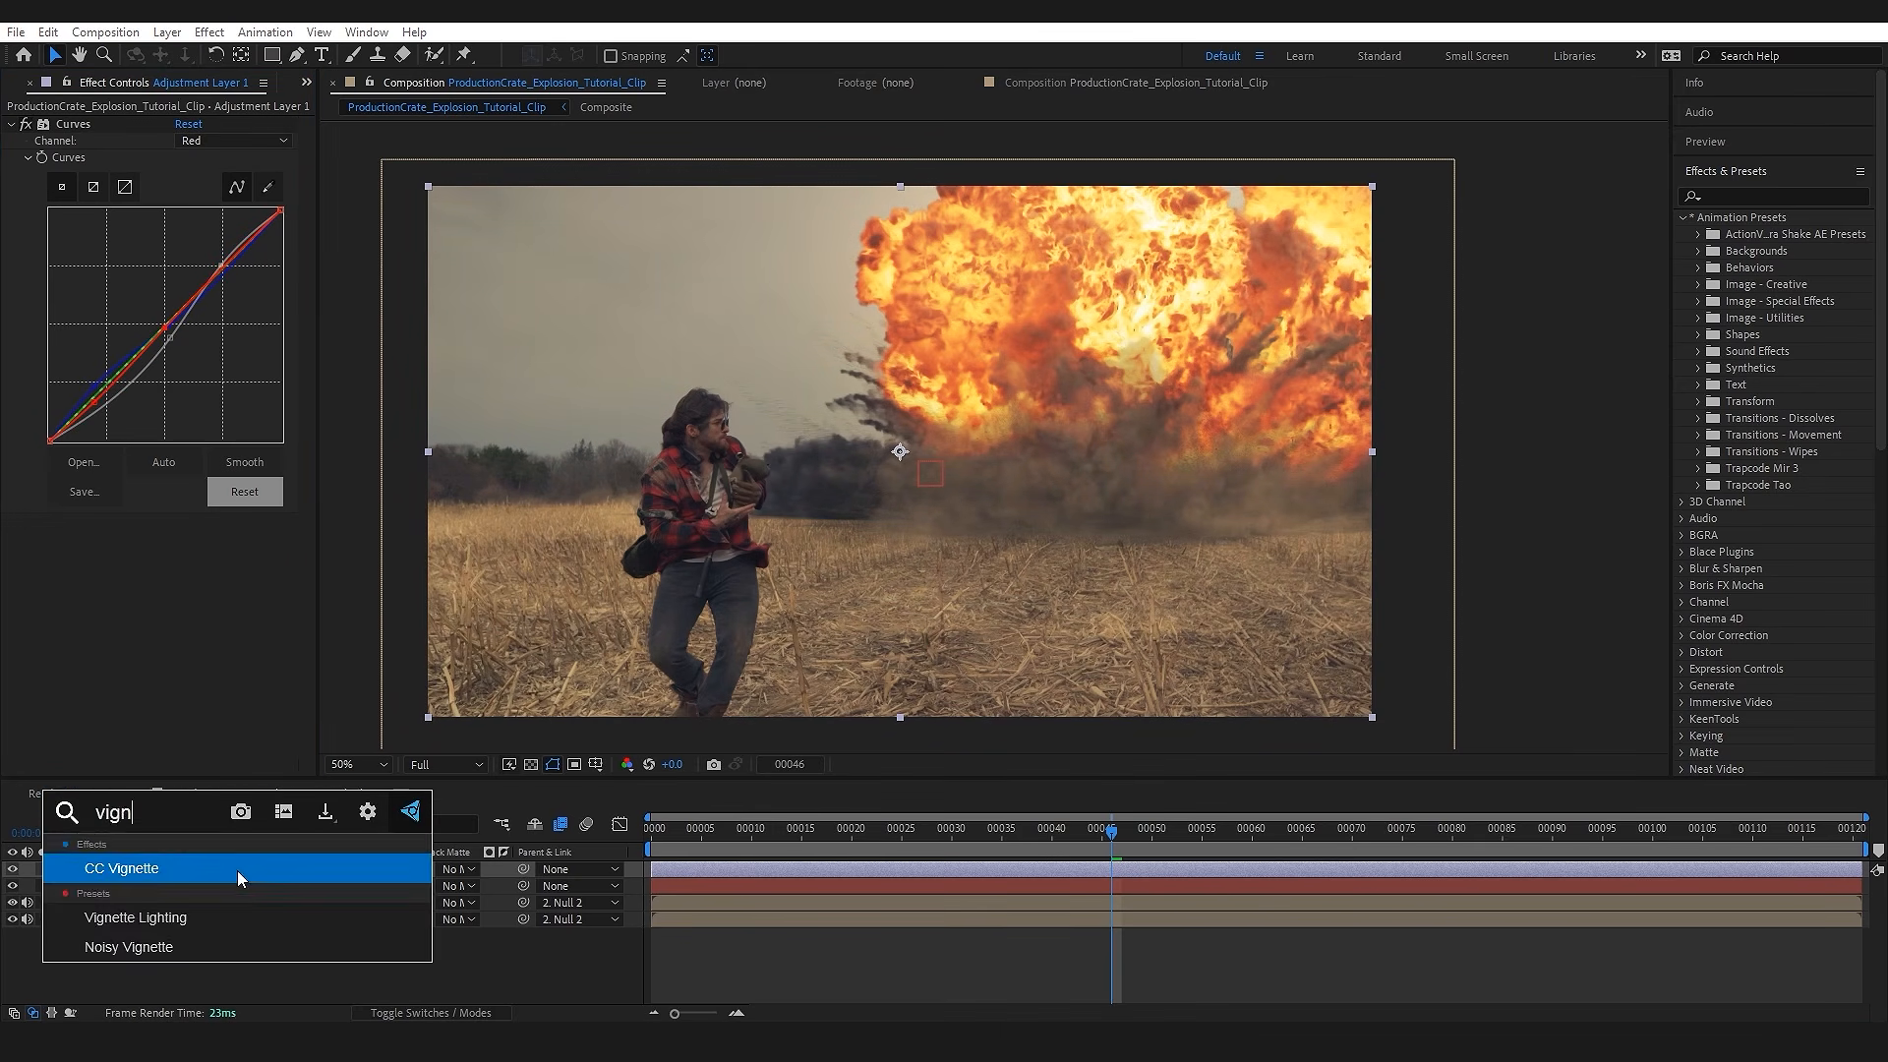
{"action": "key", "text": "Return"}
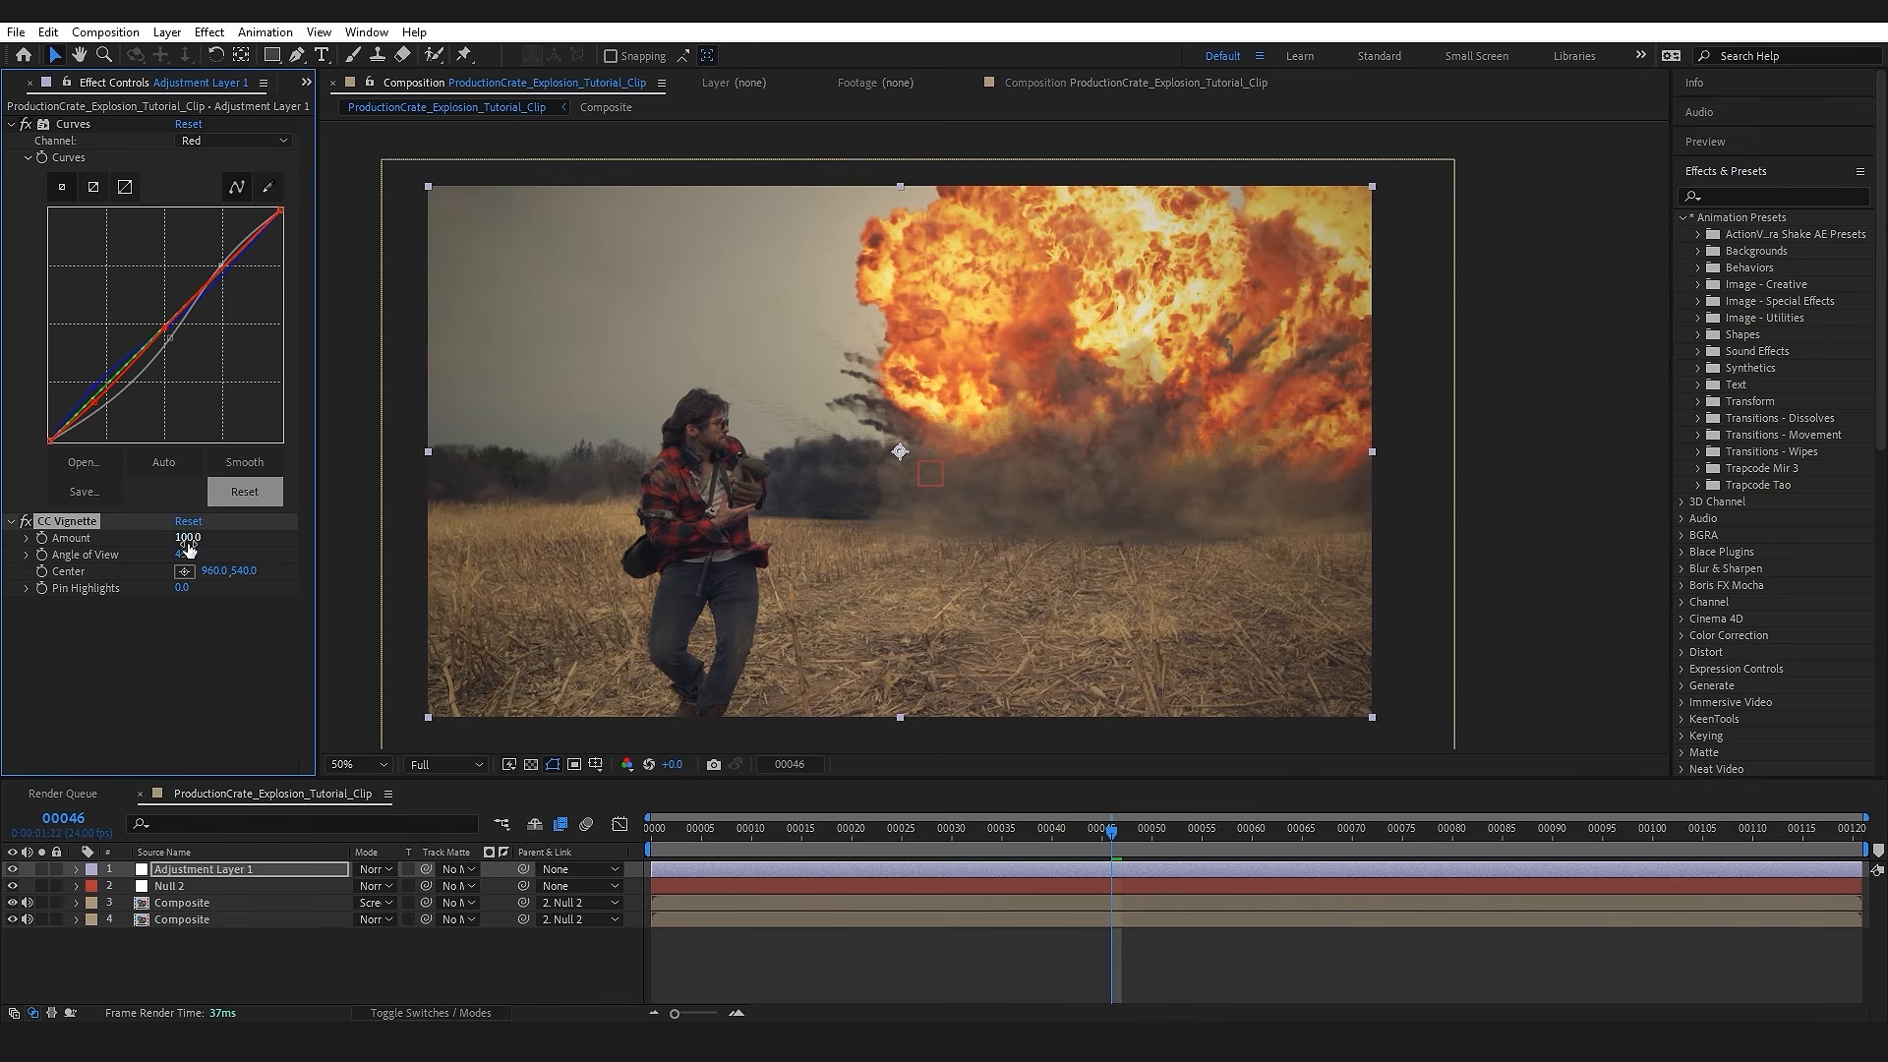
{"action": "type", "text": "50"}
{"action": "key", "text": "Return"}
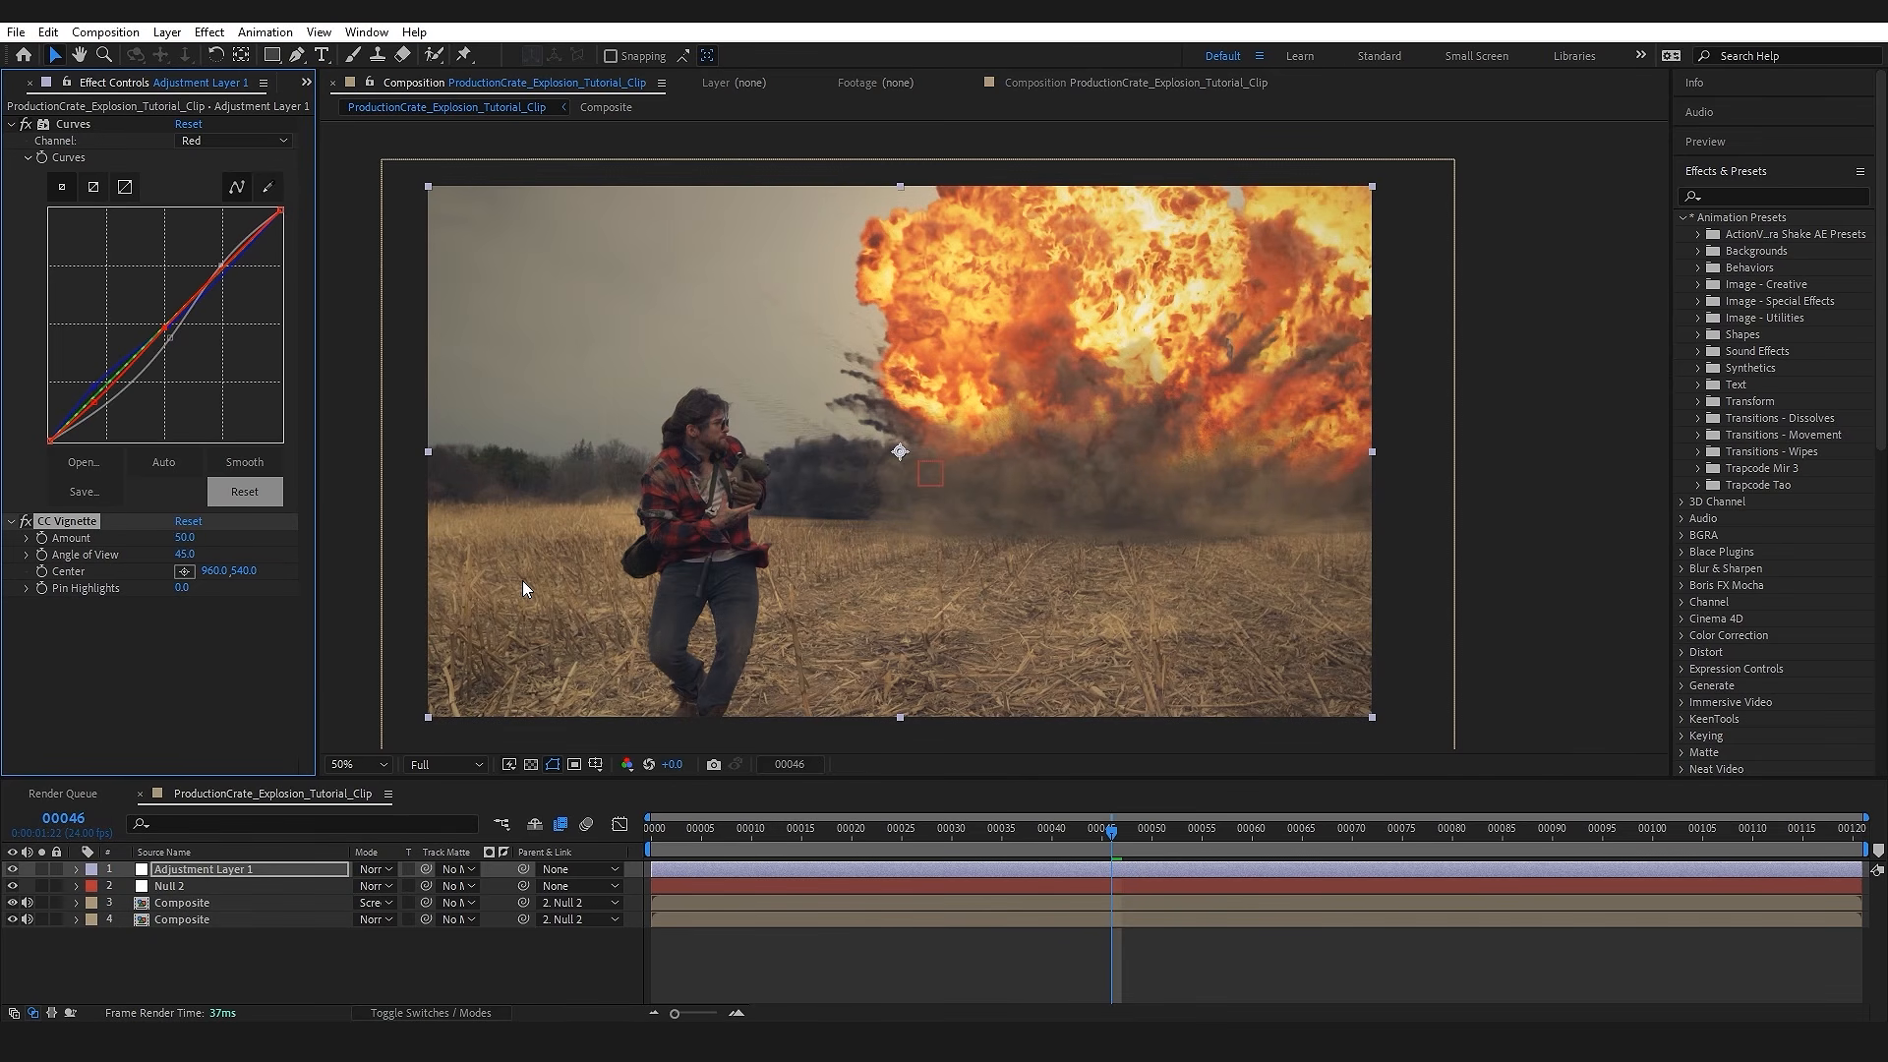
Step: Apply Levels to the adjustment layer, setting Input White to about 27628 and Gamma to 0.91
{"action": "left_click", "coordinate": [255, 869]}
{"action": "key", "text": "ctrl+space"}
{"action": "type", "text": "level"}
{"action": "key", "text": "Return"}
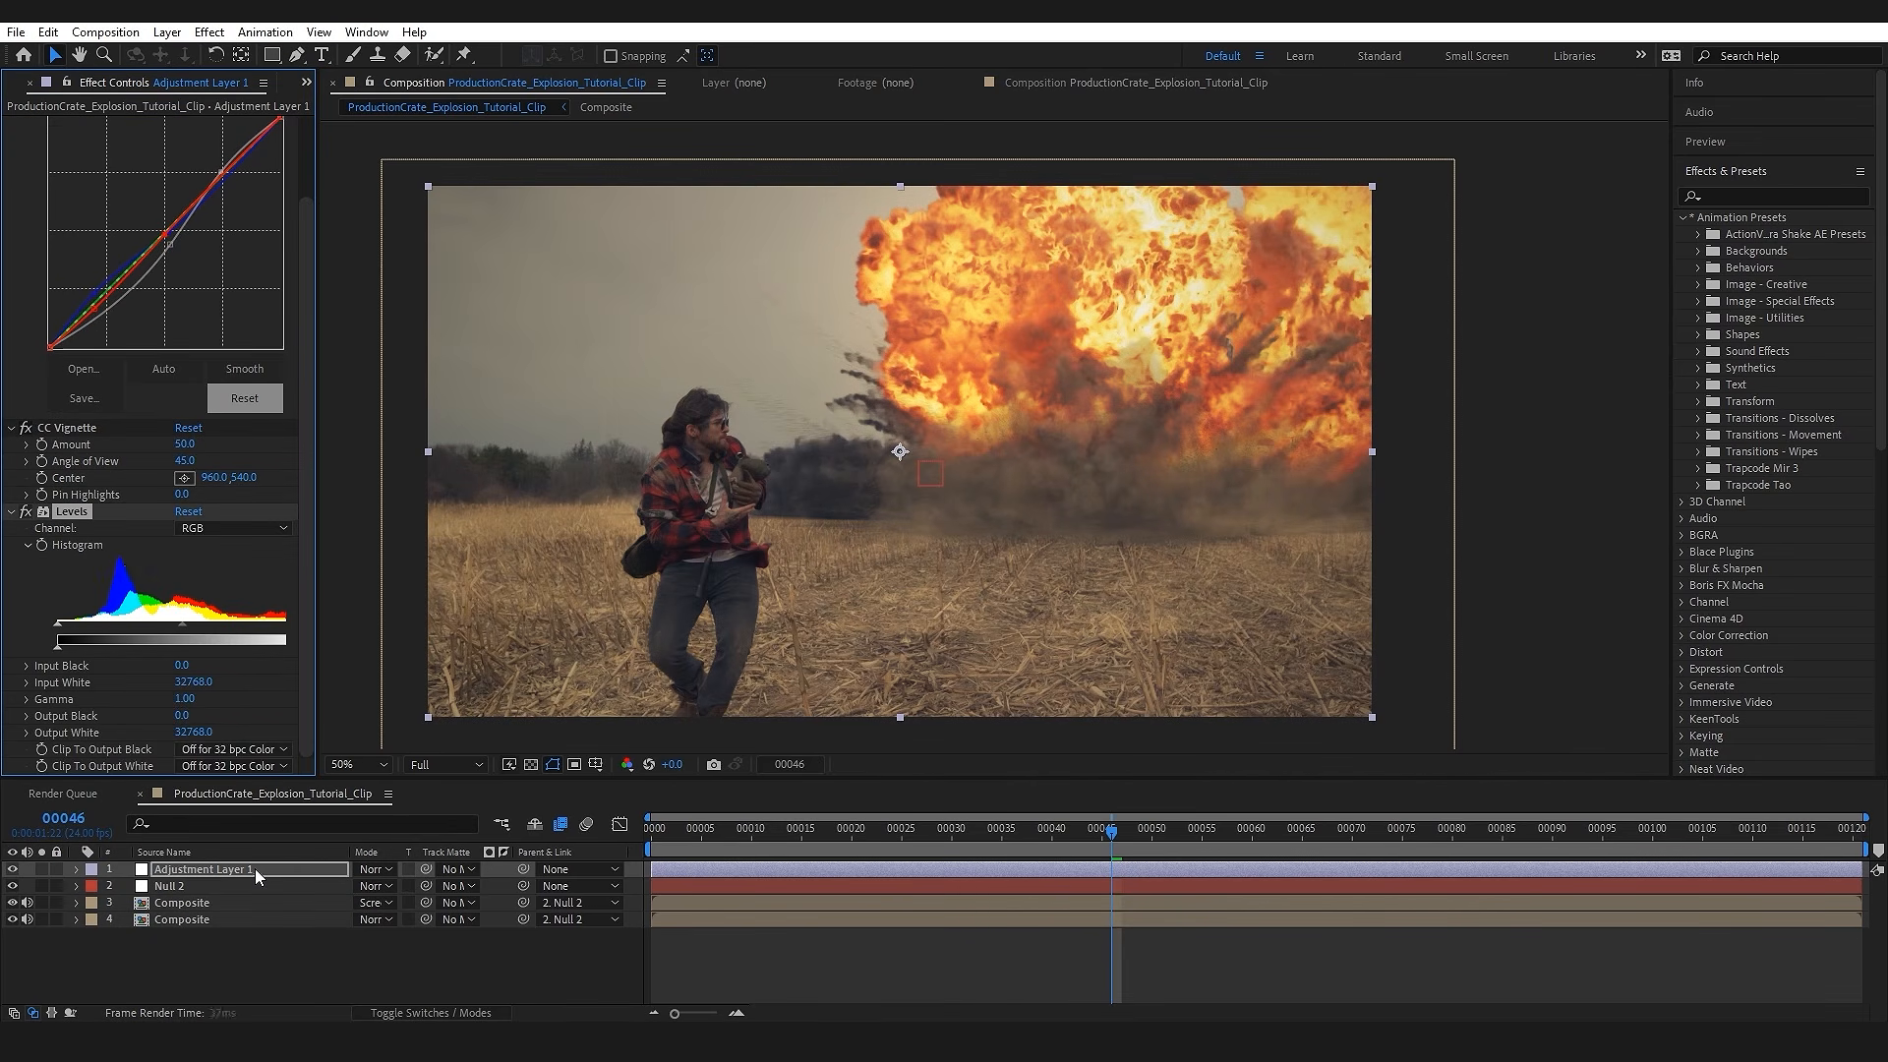
{"action": "left_click_drag", "start_coordinate": [315, 611], "coordinate": [258, 625]}
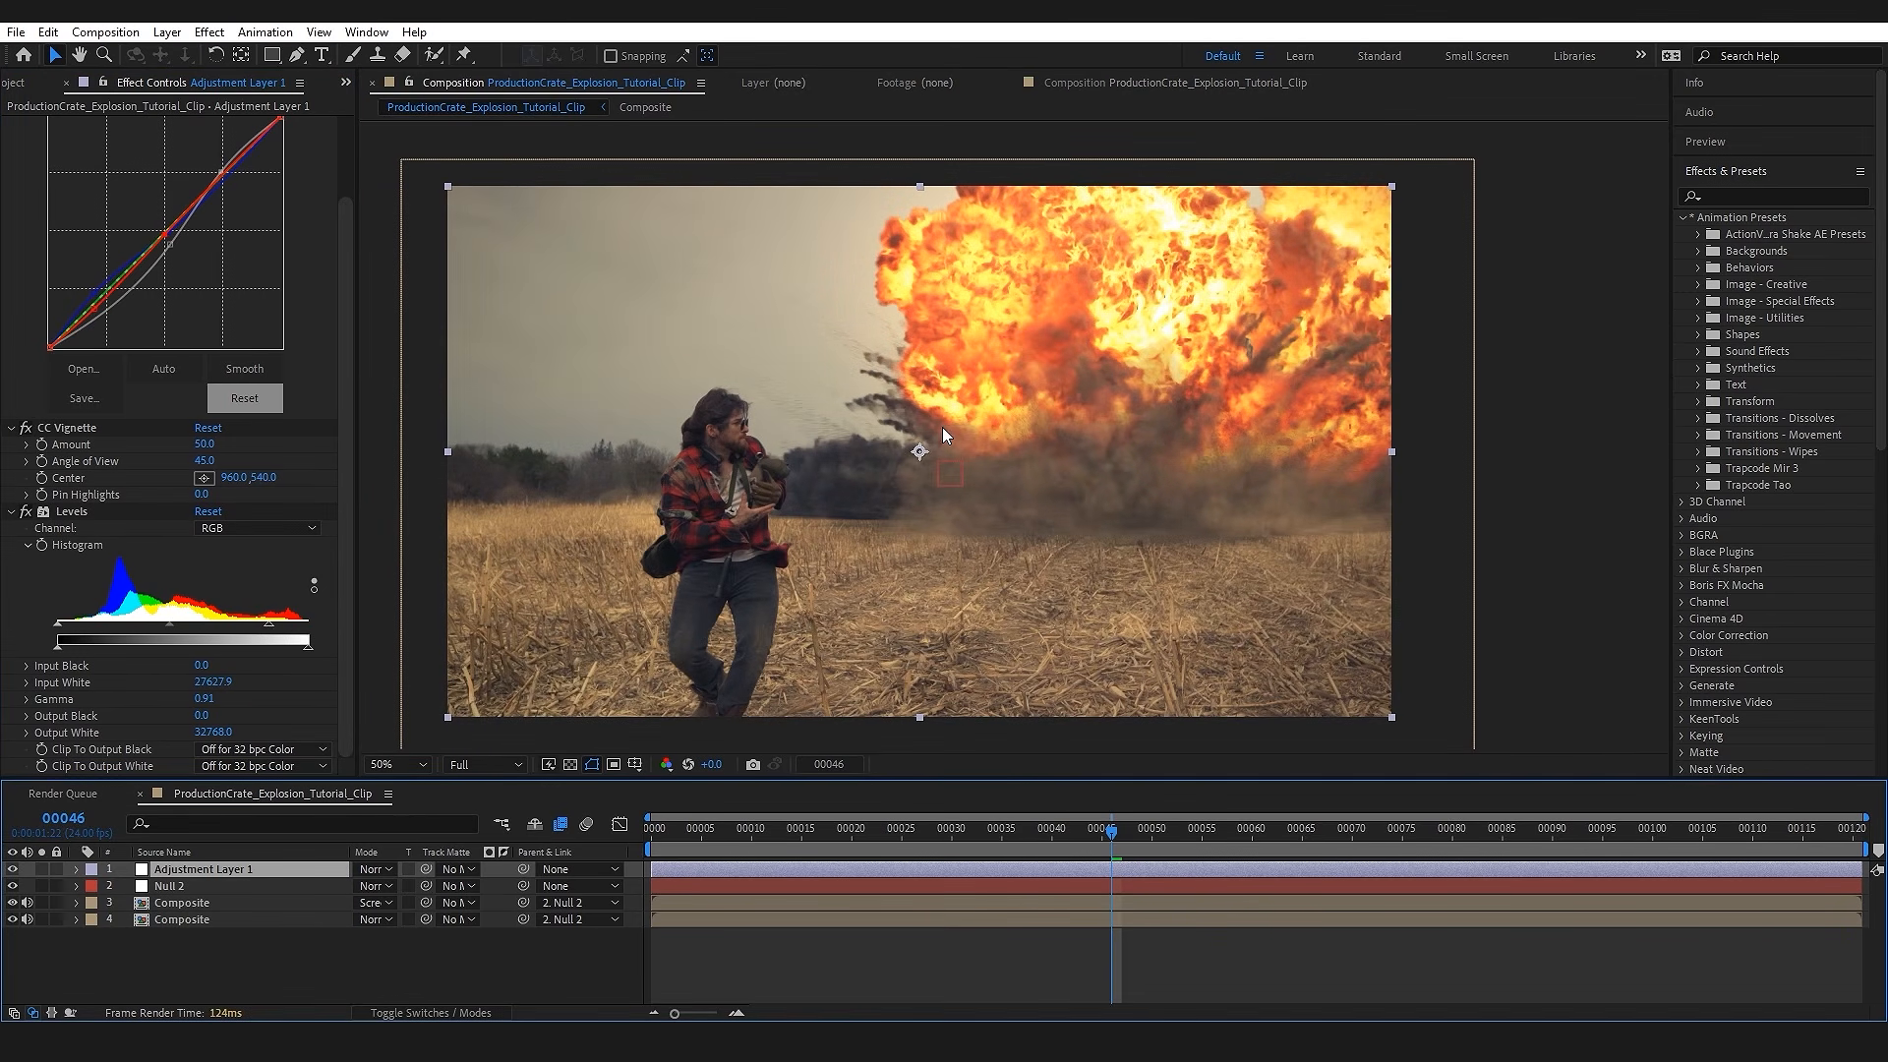
Step: Apply Hue/Saturation to the adjustment layer and set the Reds channel to hue 5° and saturation -12
{"action": "key", "text": "ctrl+space"}
{"action": "type", "text": "hue"}
{"action": "key", "text": "Return"}
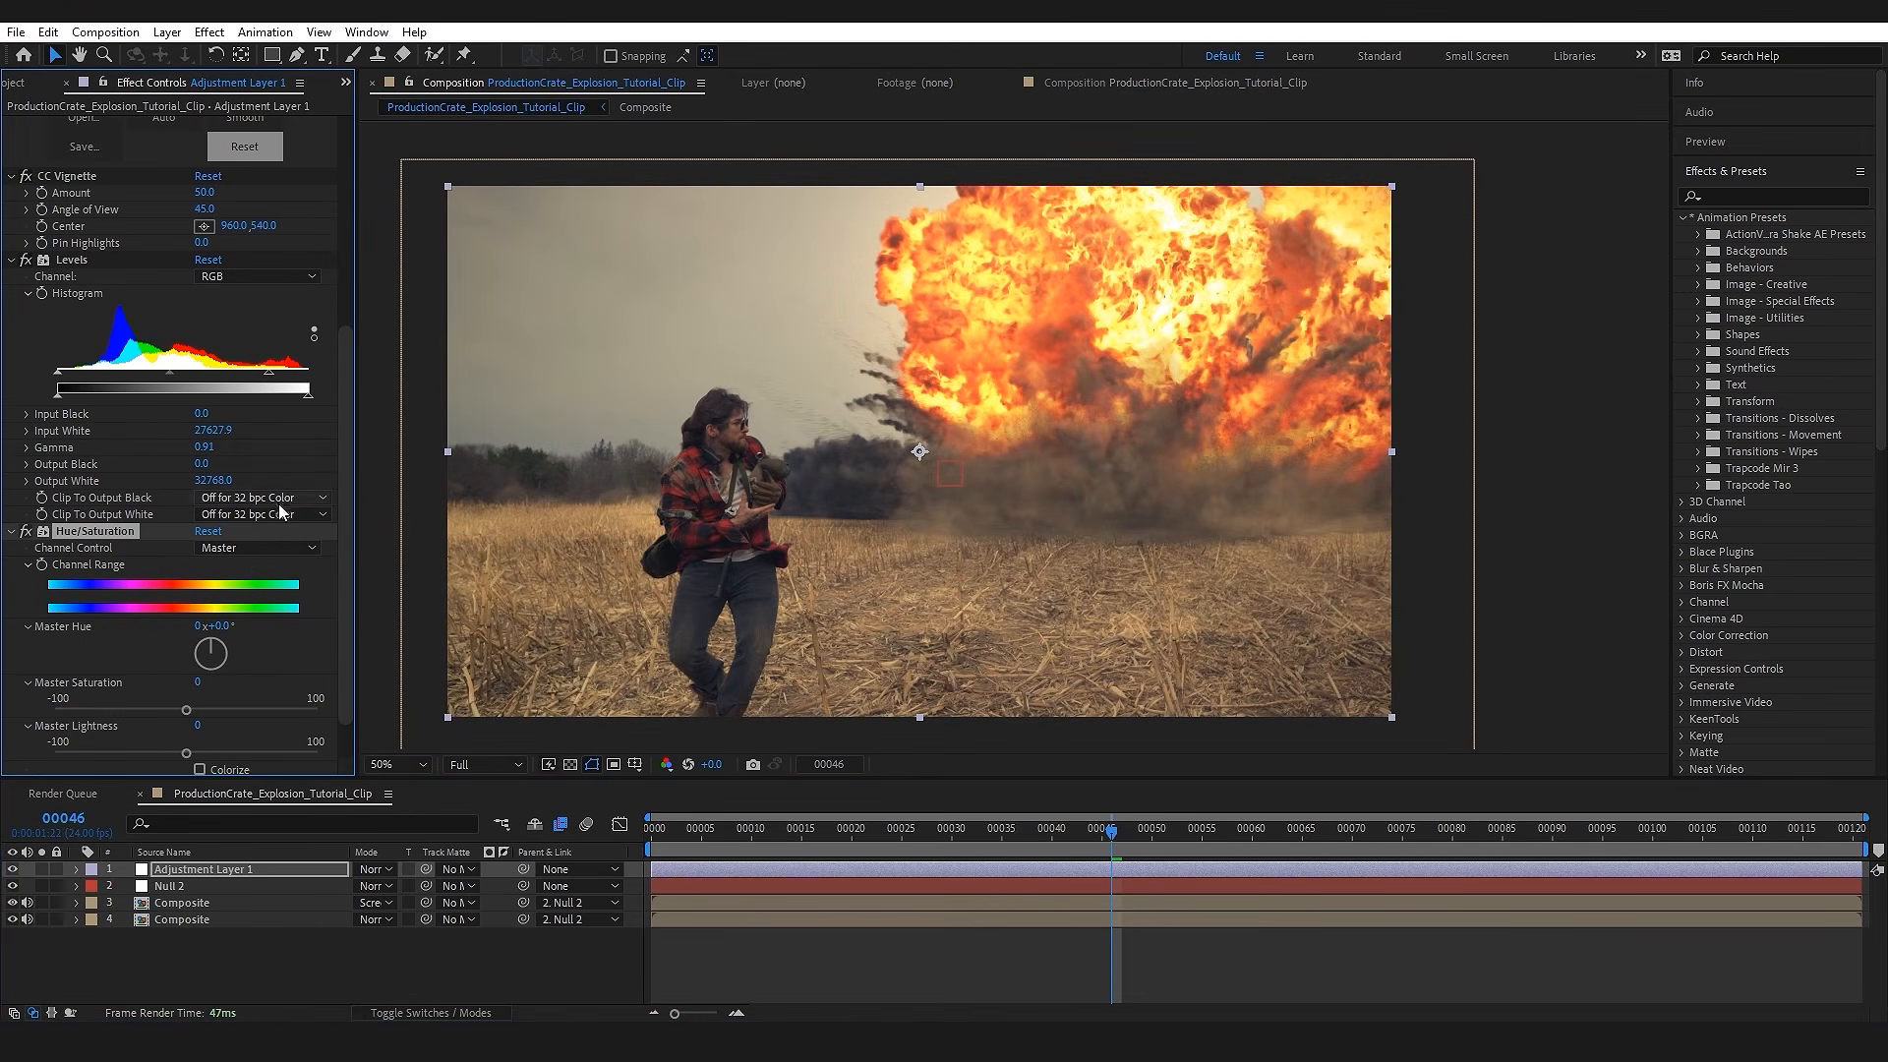
{"action": "left_click", "coordinate": [236, 548]}
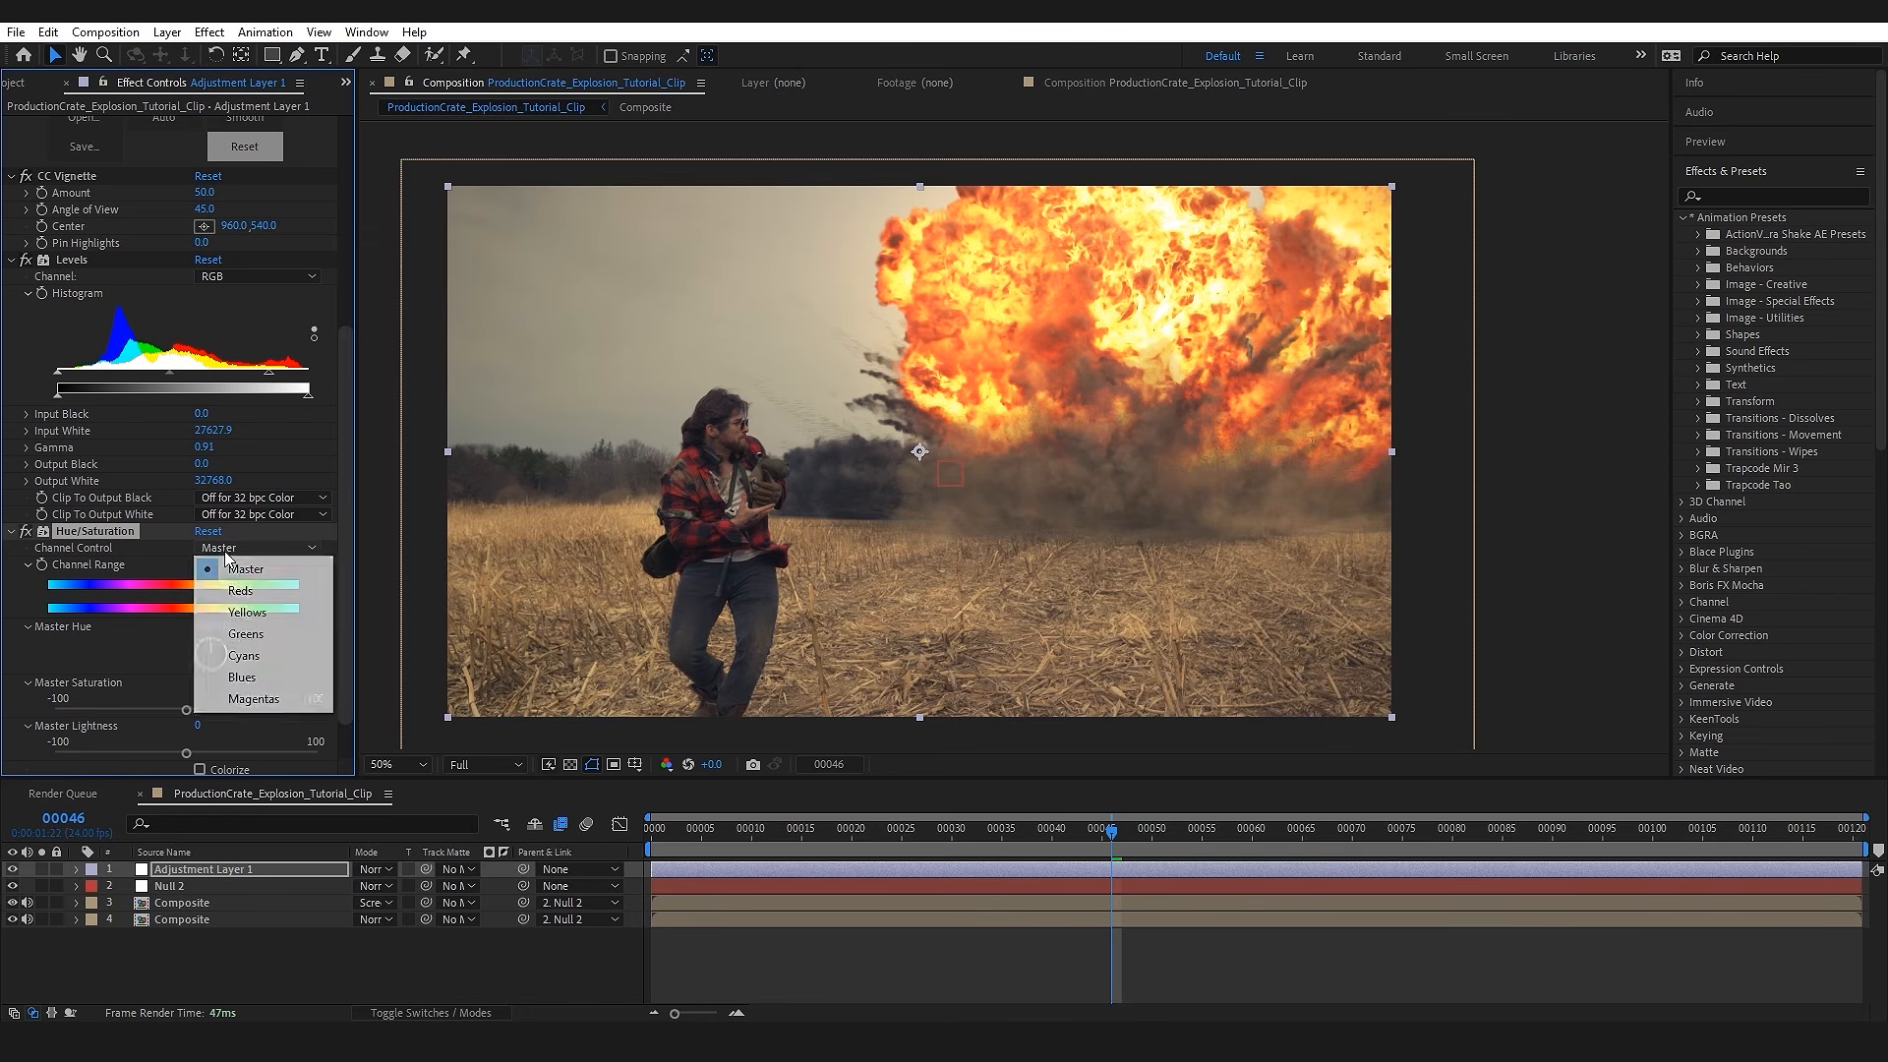
{"action": "left_click", "coordinate": [241, 590]}
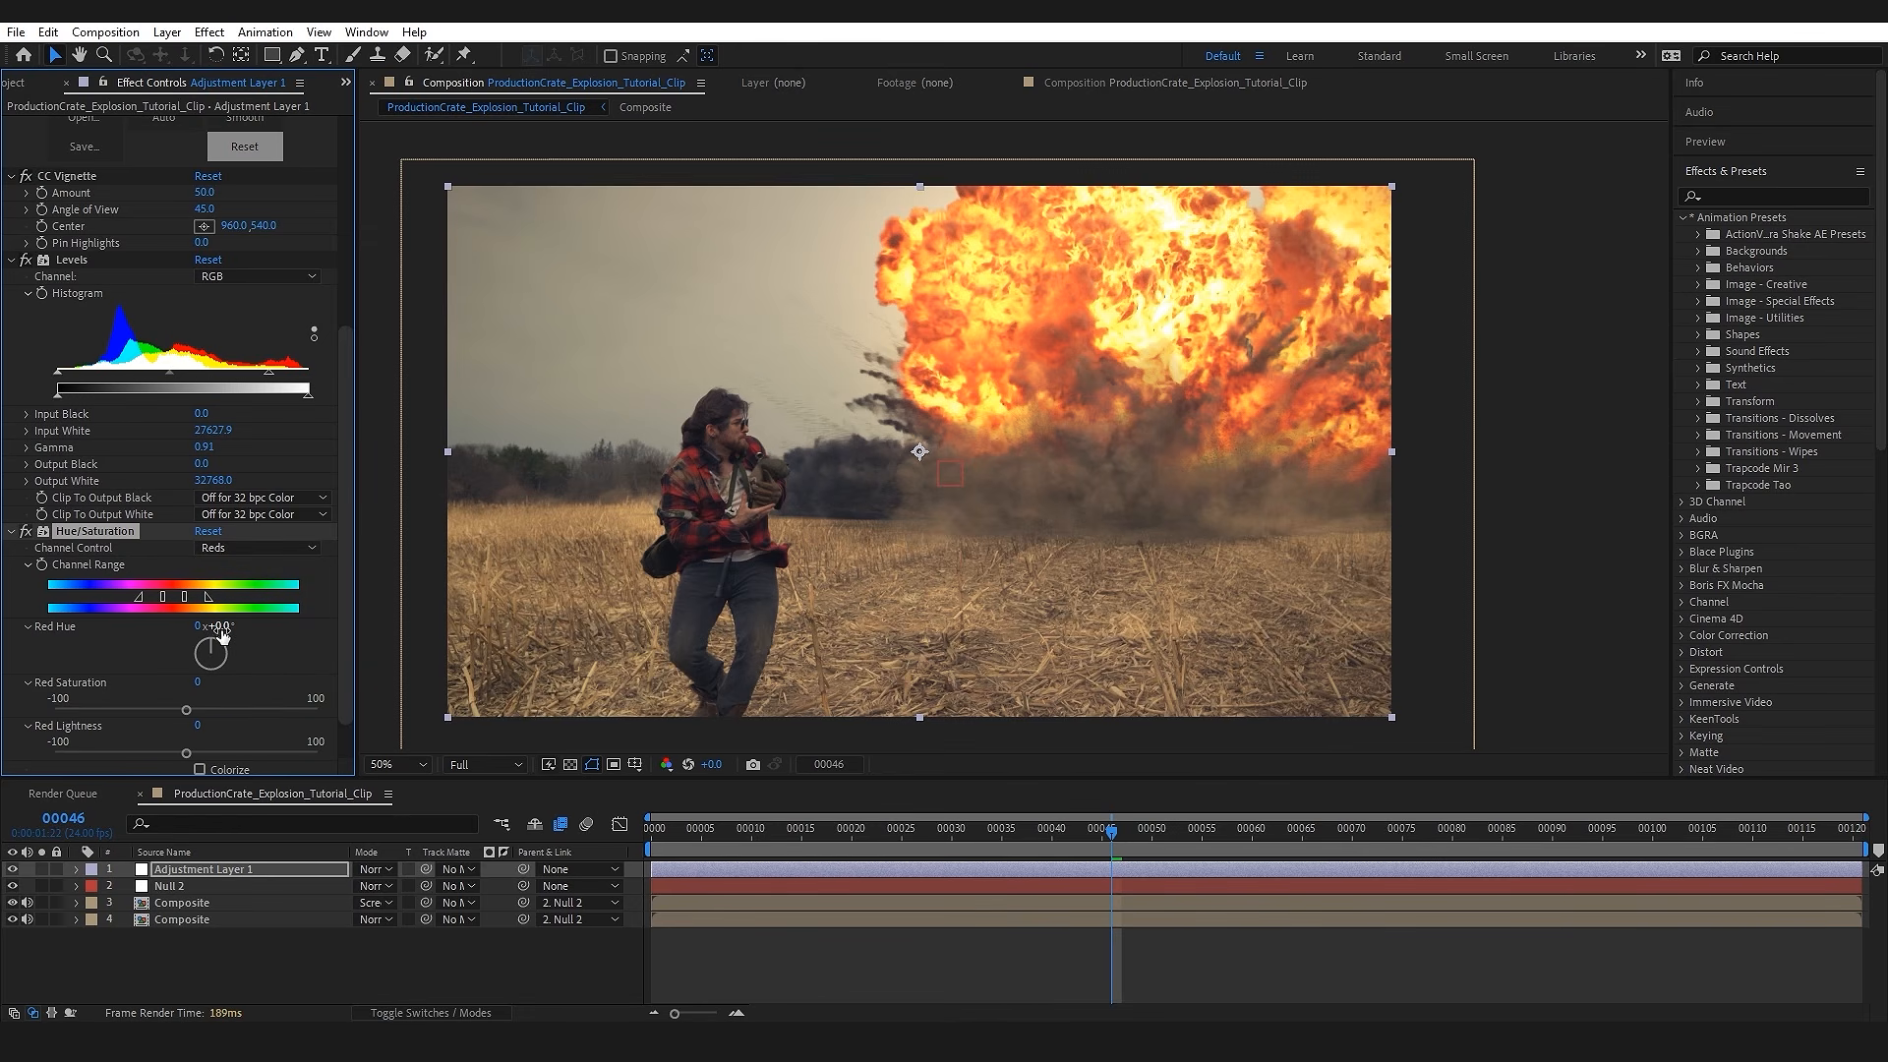
{"action": "type", "text": "5"}
{"action": "key", "text": "Return"}
Step: Compare the shot with the adjustment layer off and on, and play back the graded composite
{"action": "left_click", "coordinate": [35, 881]}
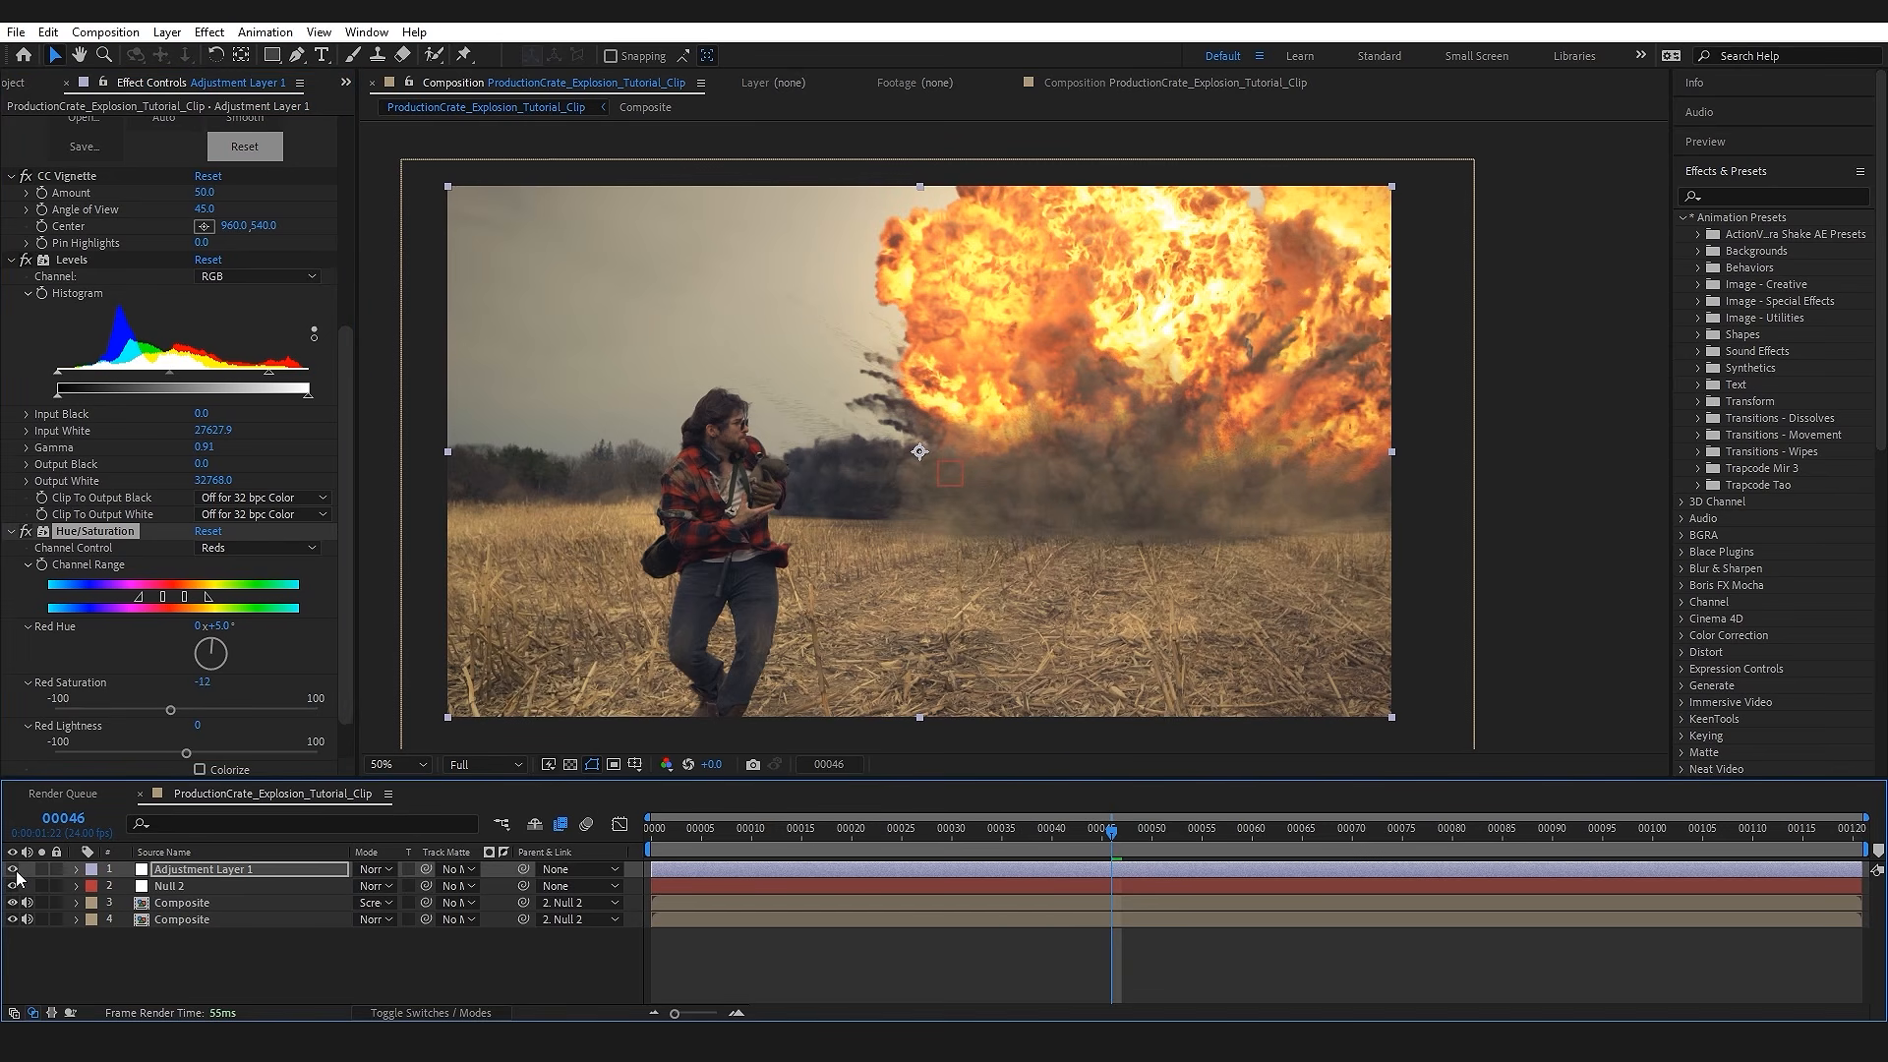
{"action": "left_click", "coordinate": [14, 872]}
{"action": "left_click", "coordinate": [14, 871]}
{"action": "left_click", "coordinate": [14, 871]}
{"action": "left_click", "coordinate": [14, 871]}
{"action": "key", "text": "space"}
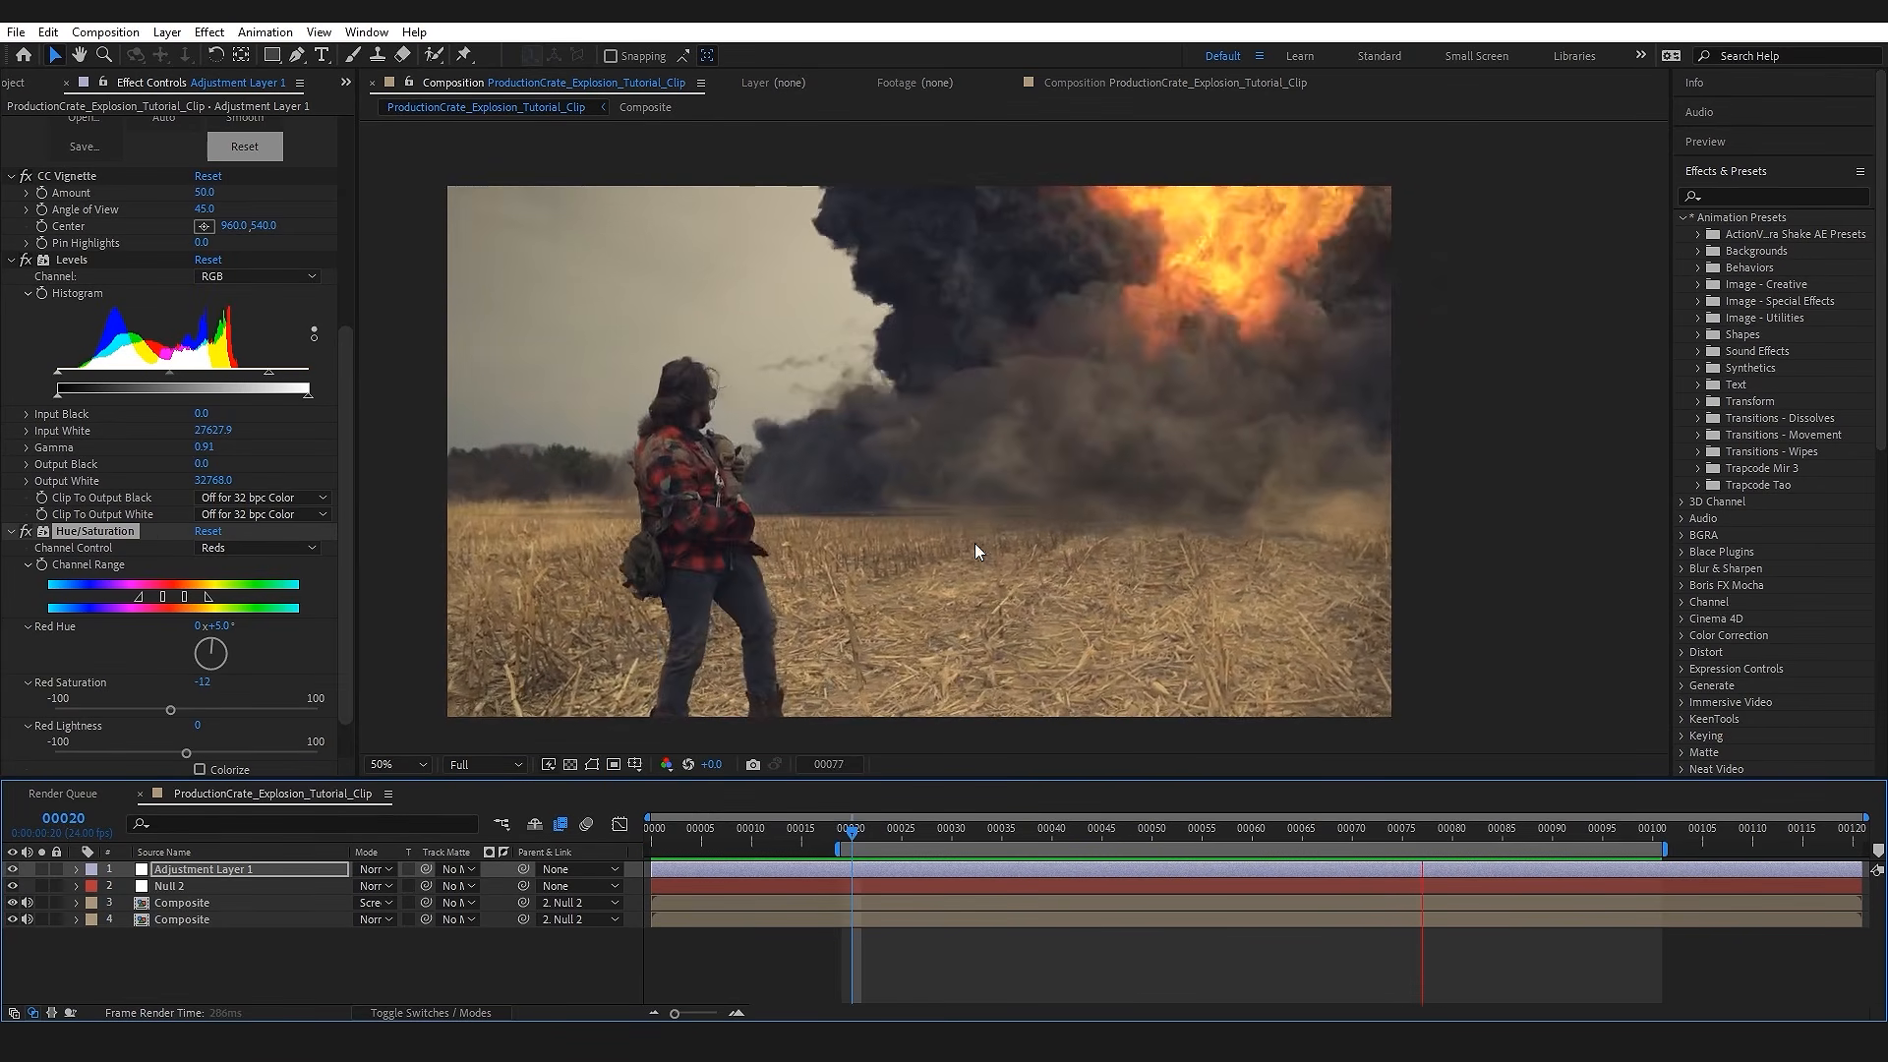